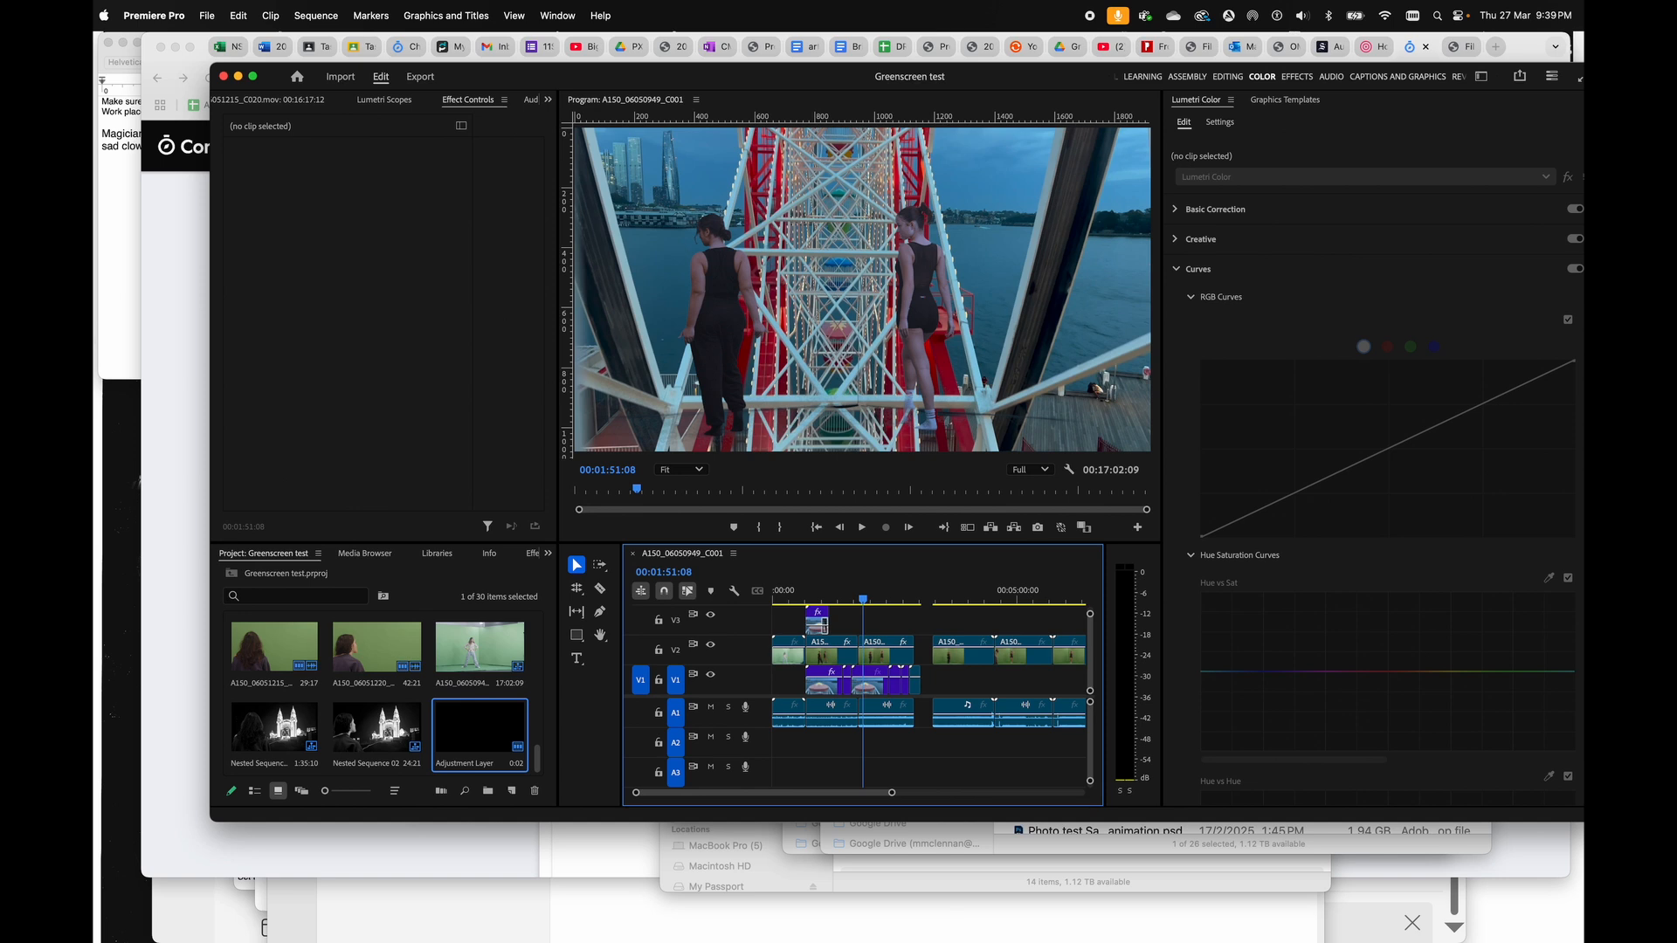
- Scrub through the A150_06050949_C001 sequence to review the finished composites, the black-and-white Luna Park shots and the unkeyed greenscreen clips
{"action": "left_click_drag", "start_coordinate": [839, 598], "coordinate": [895, 596]}
{"action": "scroll", "coordinate": [896, 597], "scroll_direction": "right", "scroll_amount": 5}
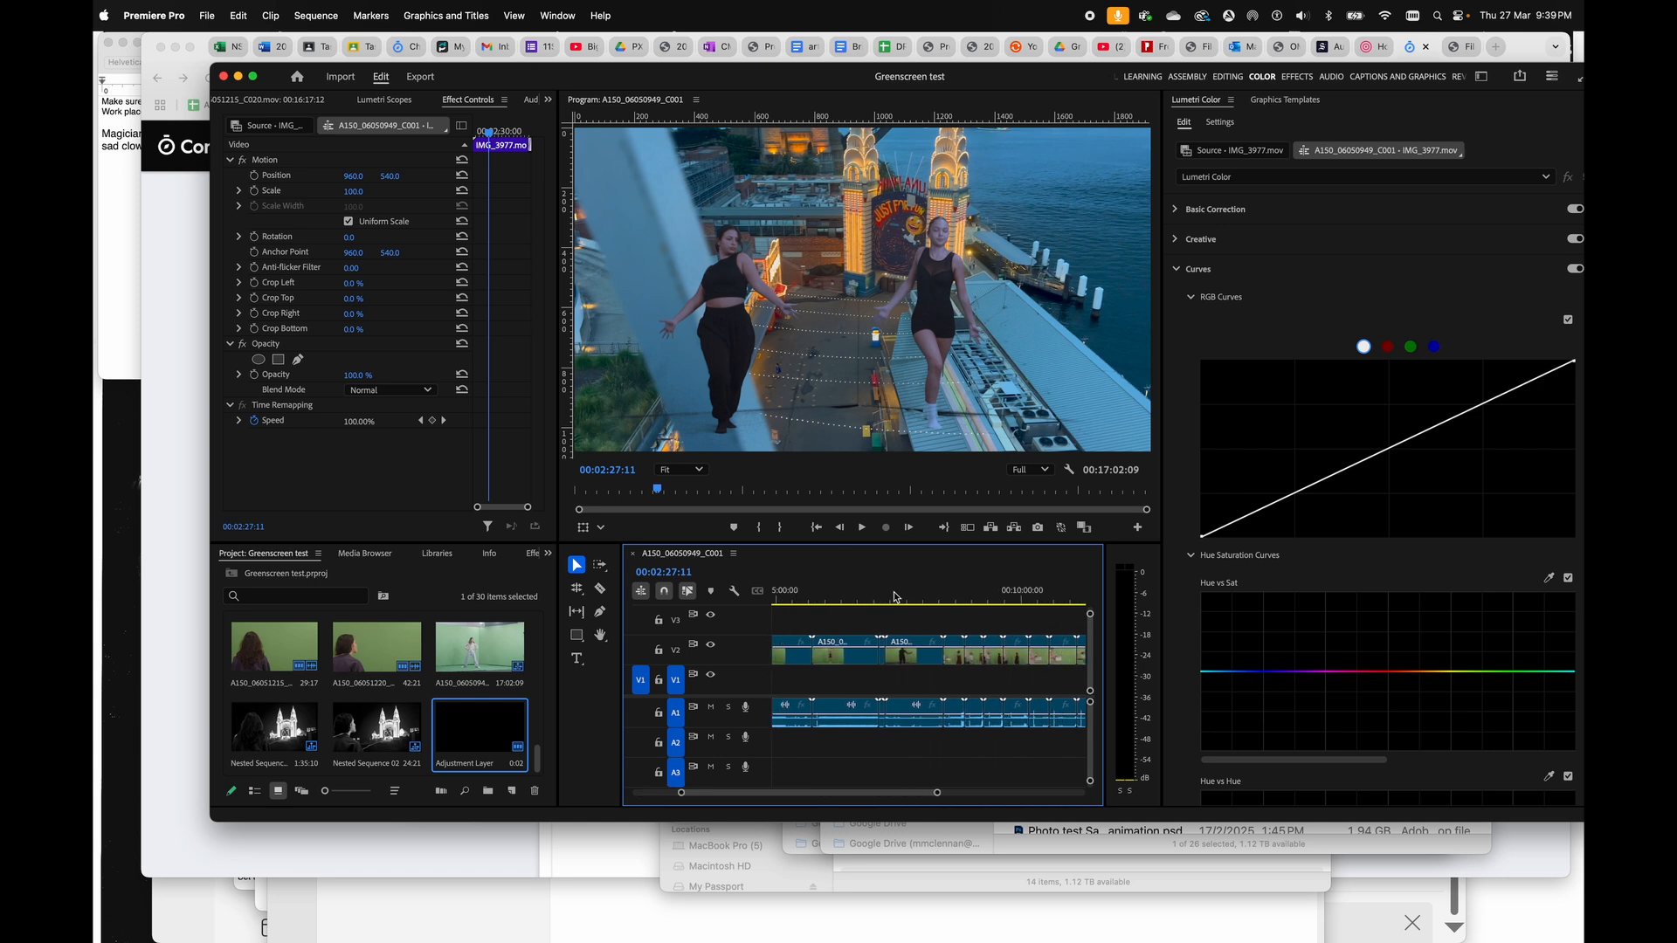
{"action": "scroll", "coordinate": [895, 598], "scroll_direction": "right", "scroll_amount": 6}
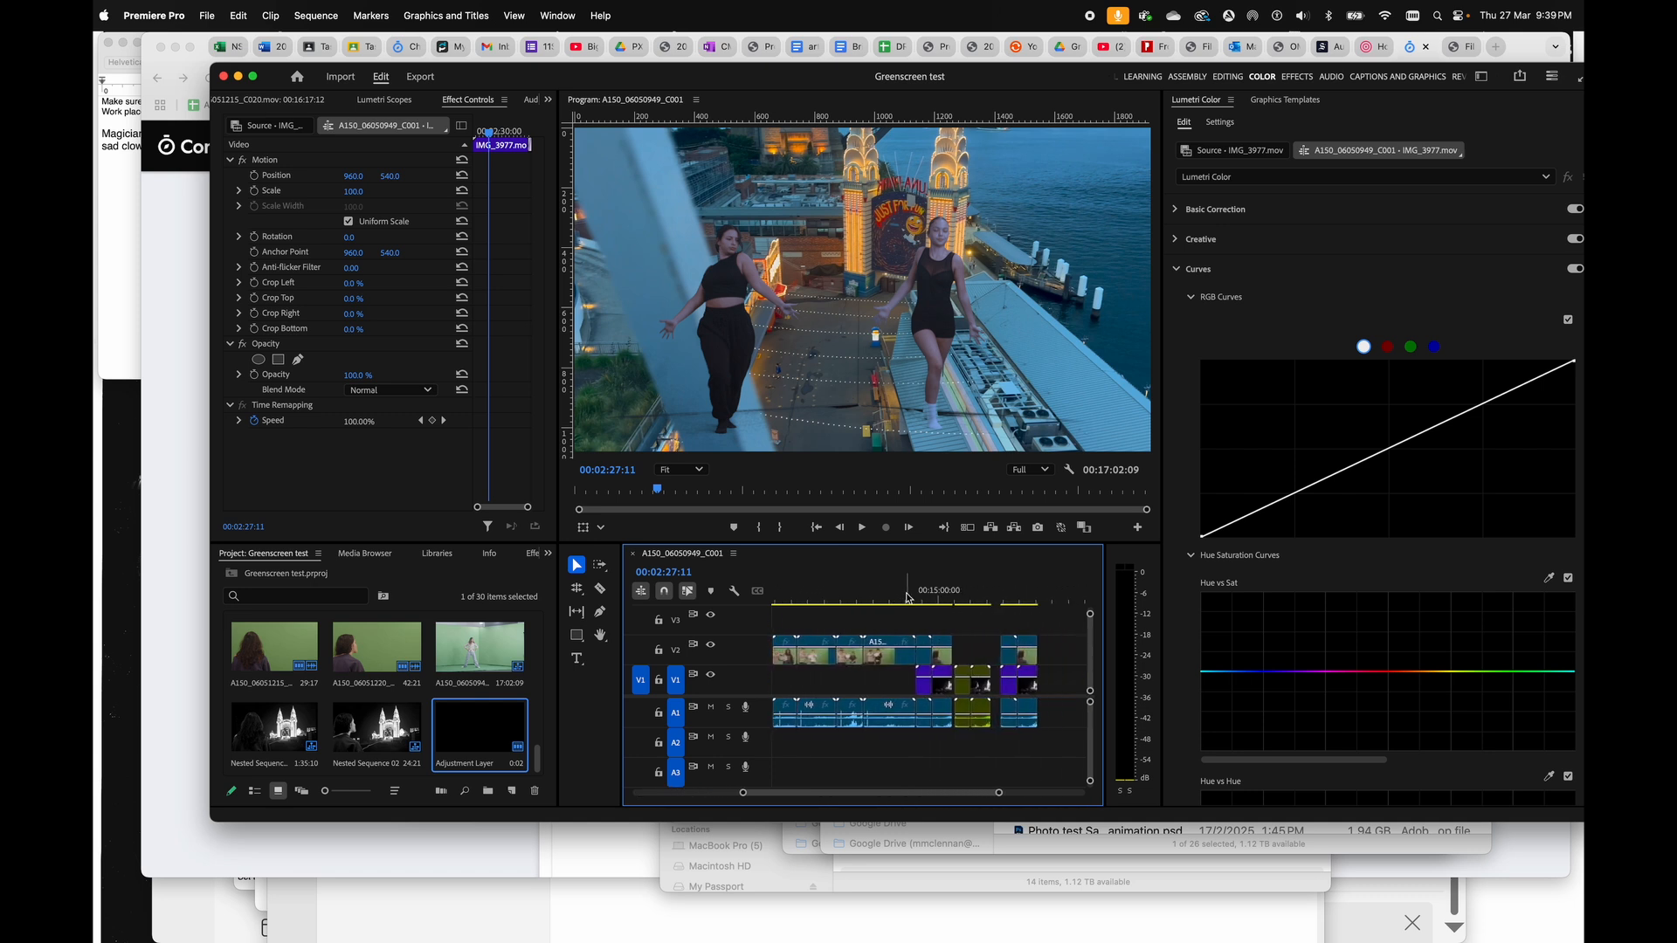
{"action": "left_click", "coordinate": [925, 596]}
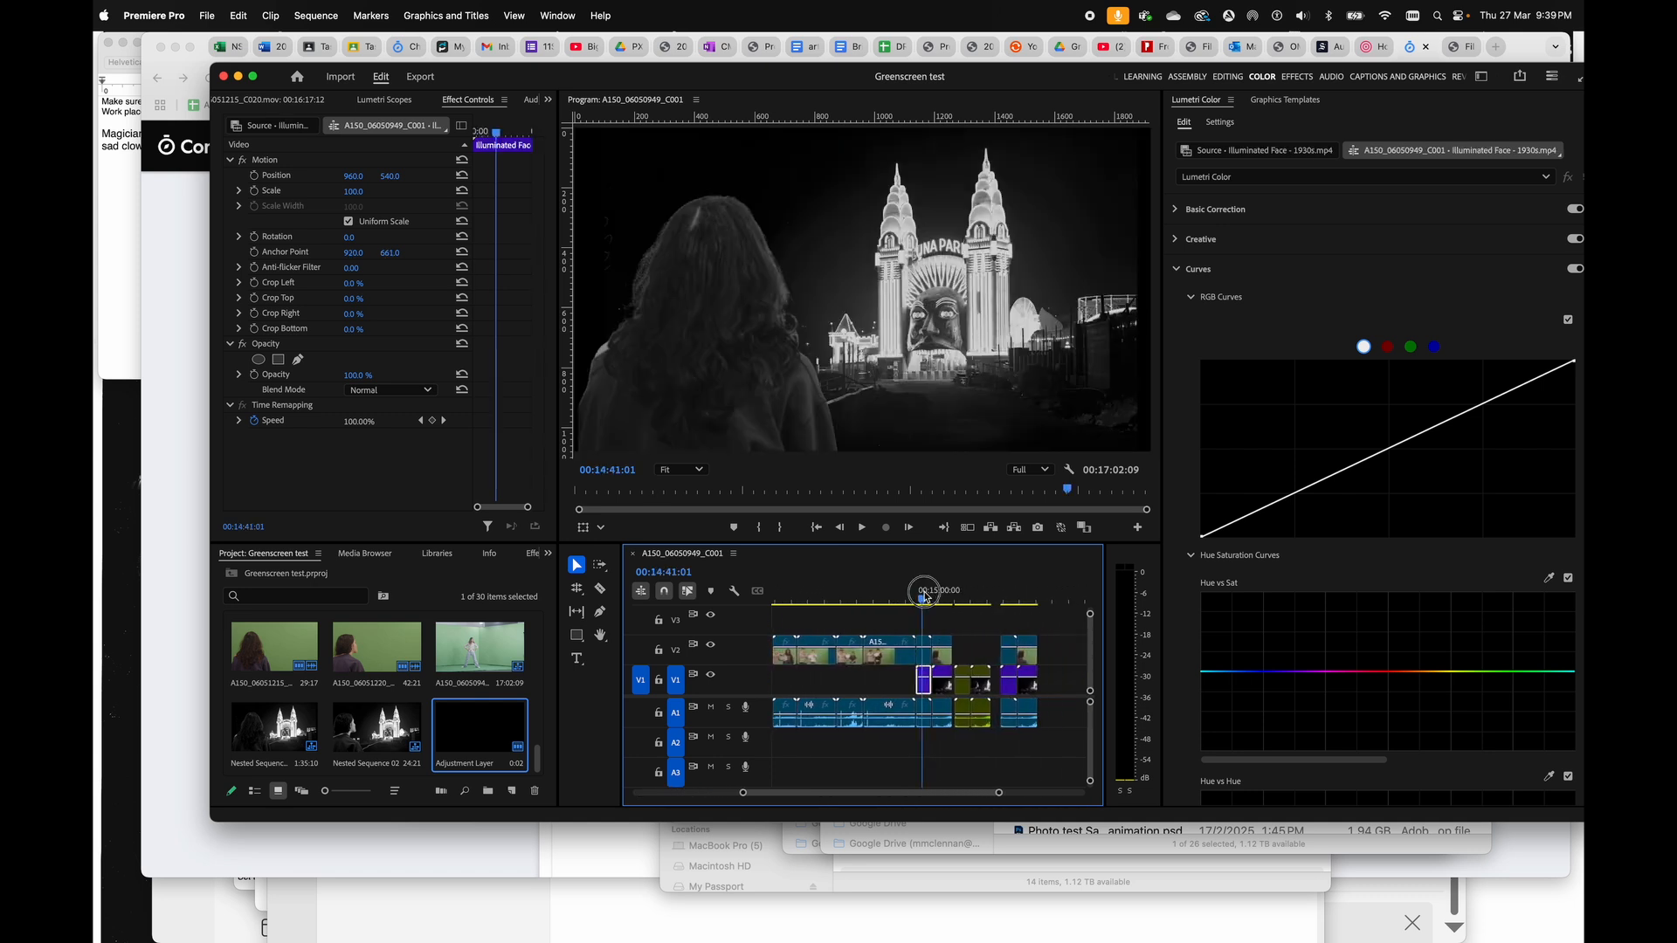
{"action": "left_click_drag", "start_coordinate": [924, 597], "coordinate": [985, 602]}
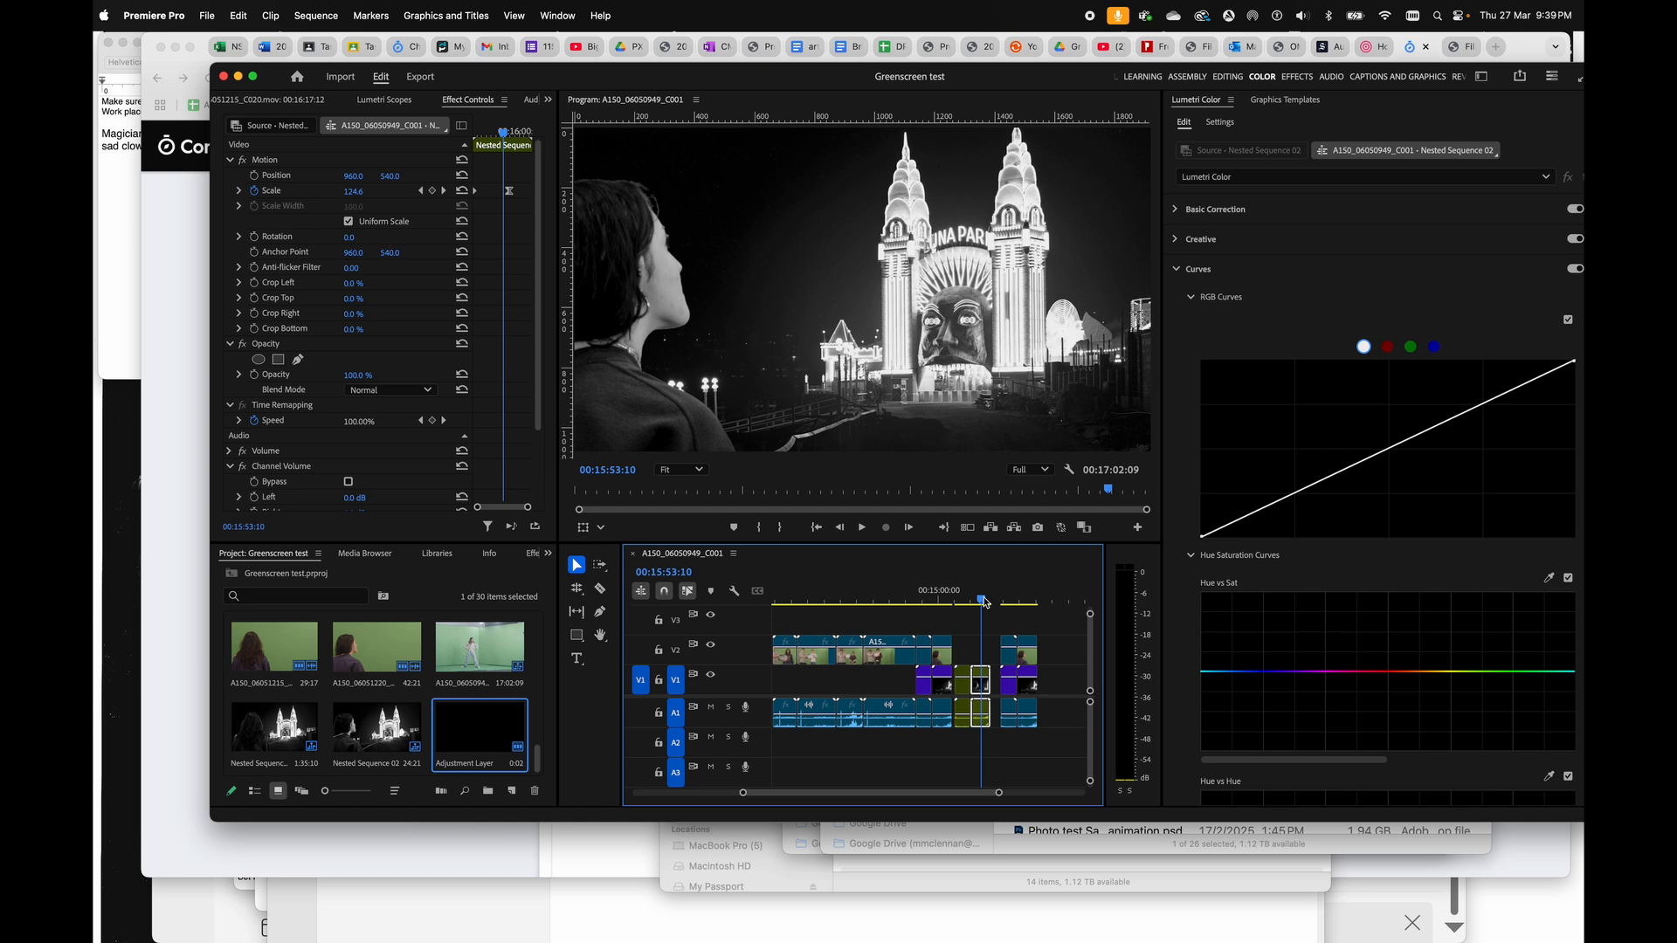
{"action": "scroll", "coordinate": [868, 594], "scroll_direction": "left", "scroll_amount": 2}
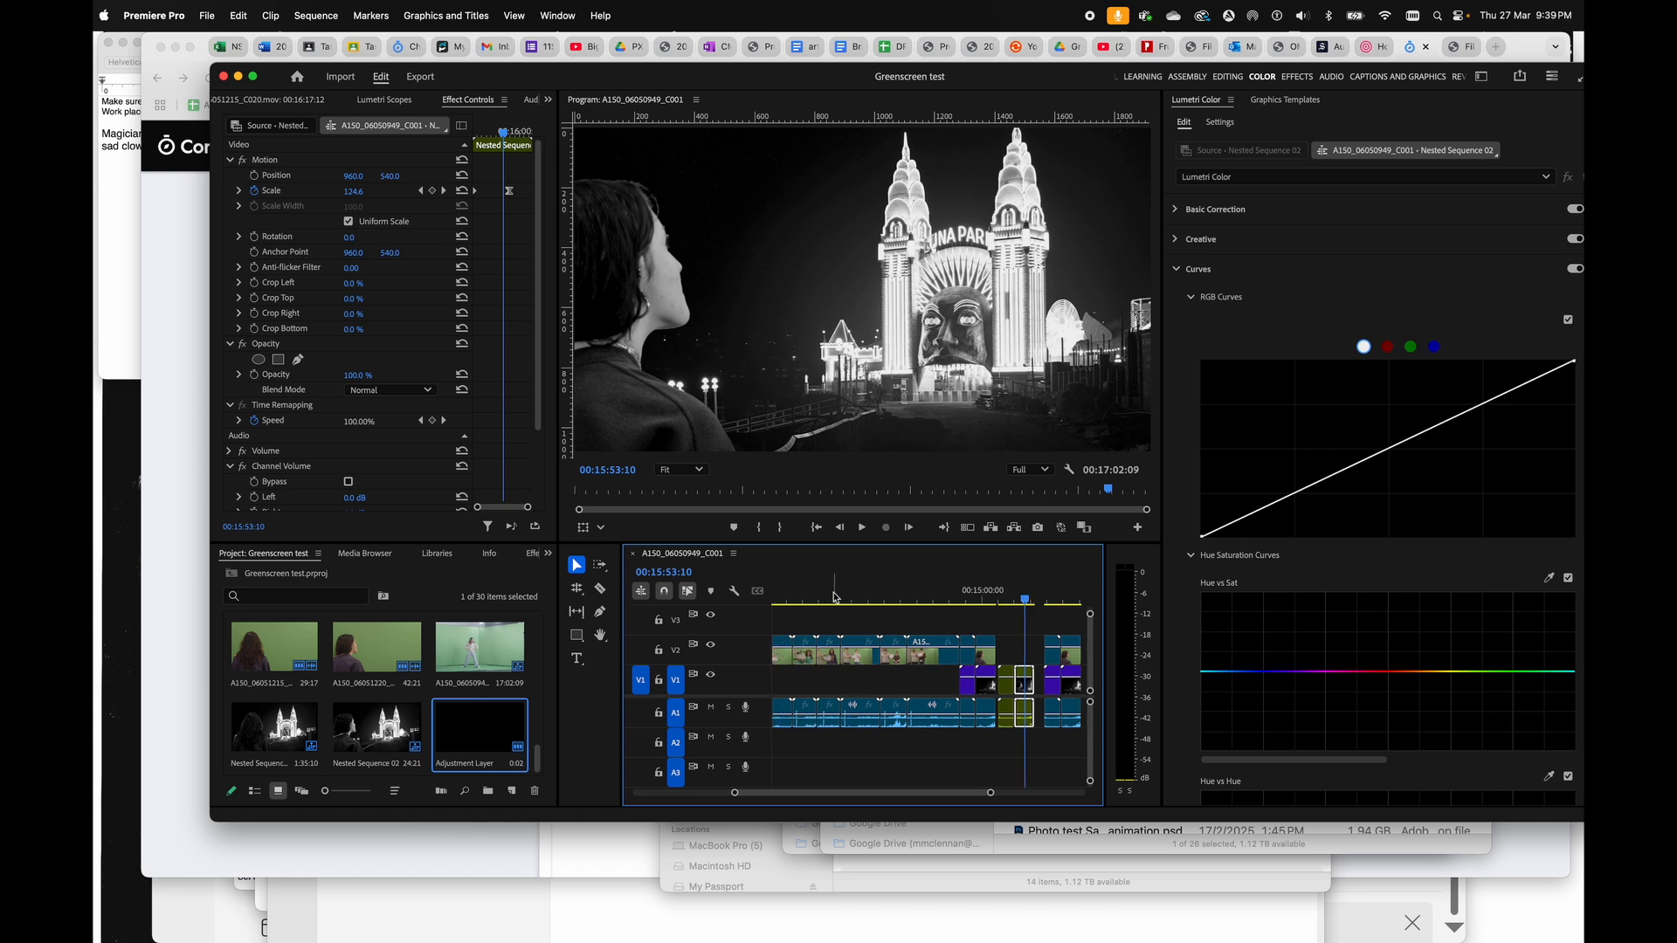
{"action": "mouse_move", "coordinate": [836, 598]}
{"action": "left_mouse_down"}
{"action": "mouse_move", "coordinate": [823, 595]}
{"action": "mouse_move", "coordinate": [839, 599]}
{"action": "left_mouse_up"}
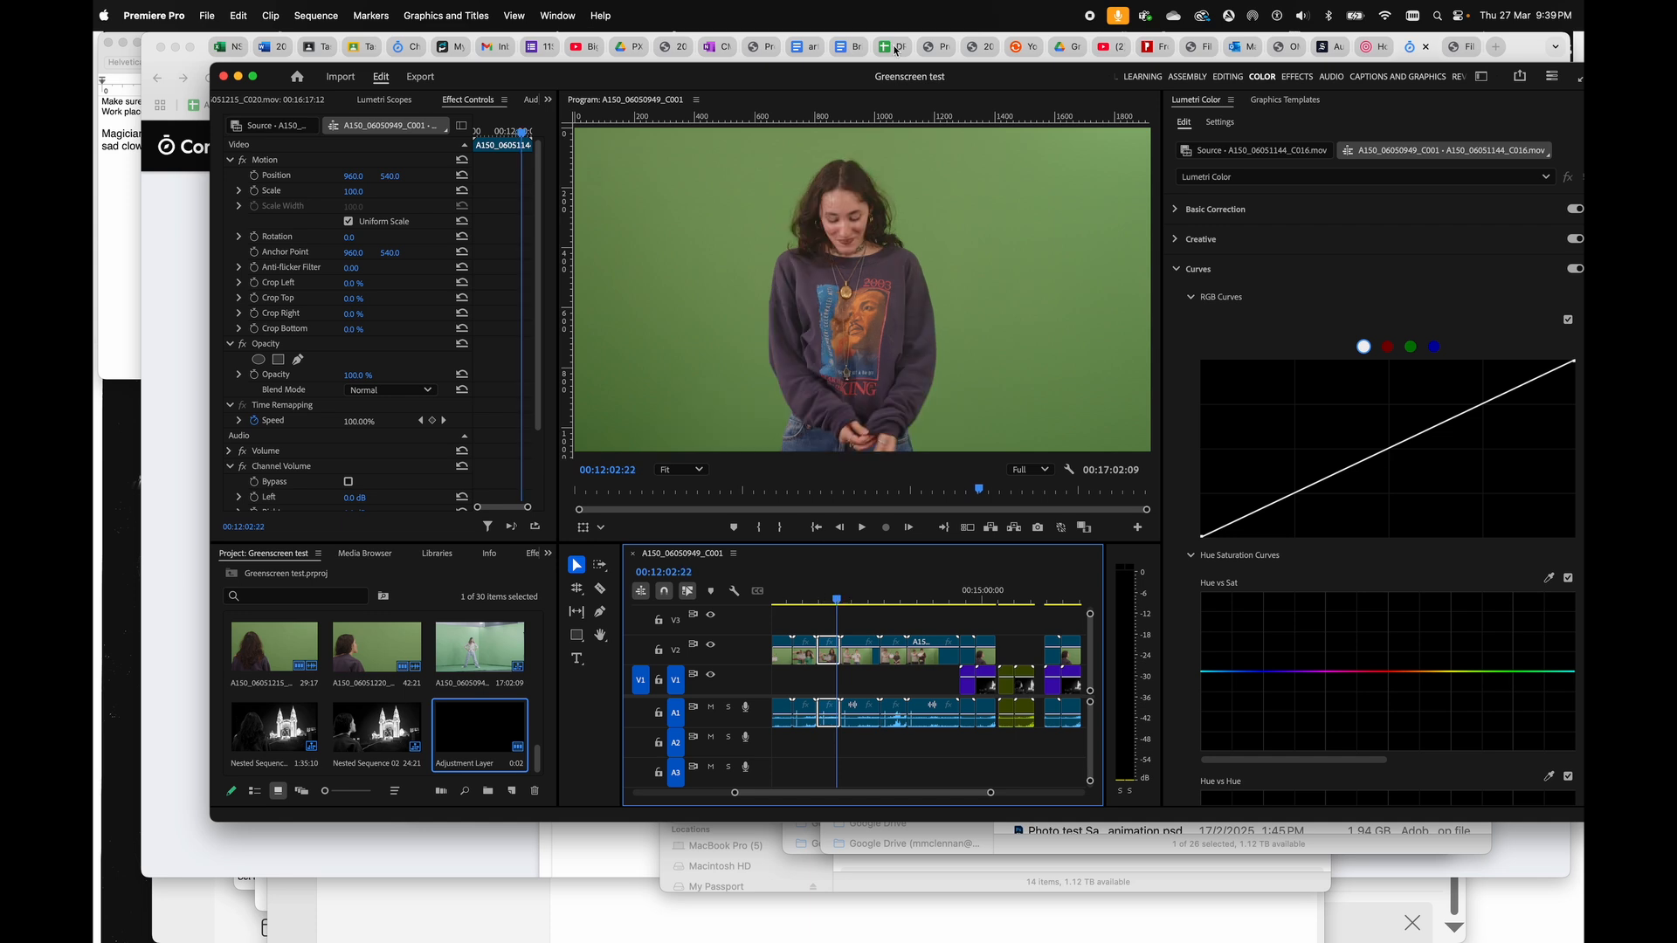
- Switch to the planning spreadsheet in Chrome and examine the street performance characters row on the 02 Coney Island sheet
{"action": "left_click", "coordinate": [896, 49]}
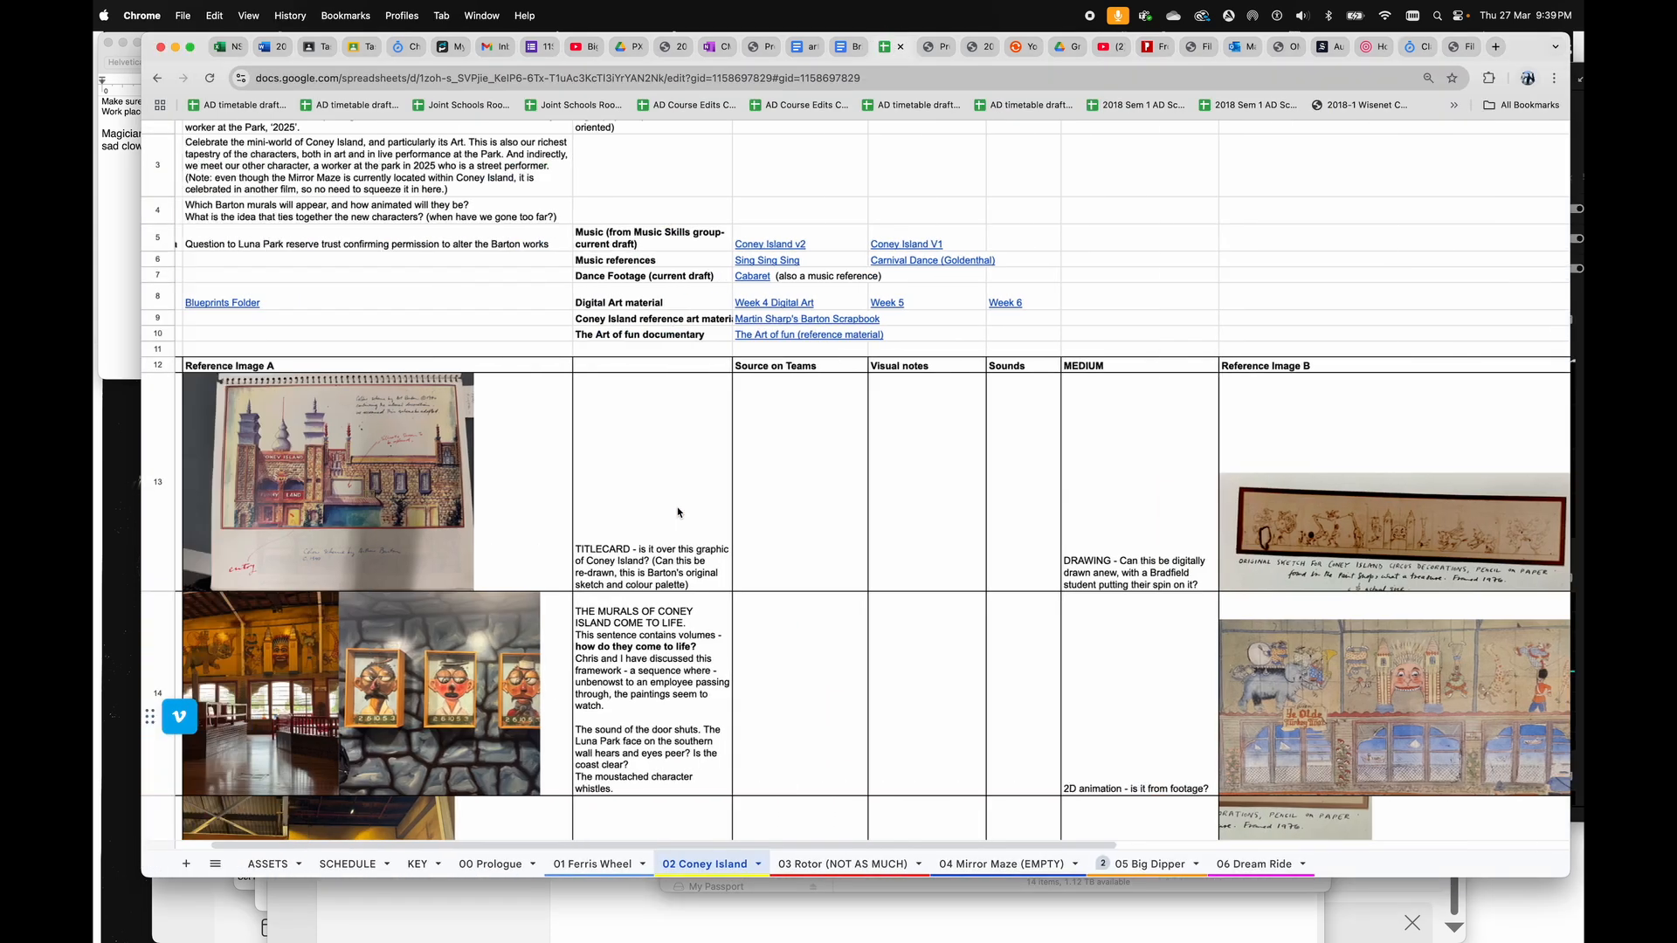
{"action": "scroll", "coordinate": [677, 512], "scroll_direction": "down", "scroll_amount": 20}
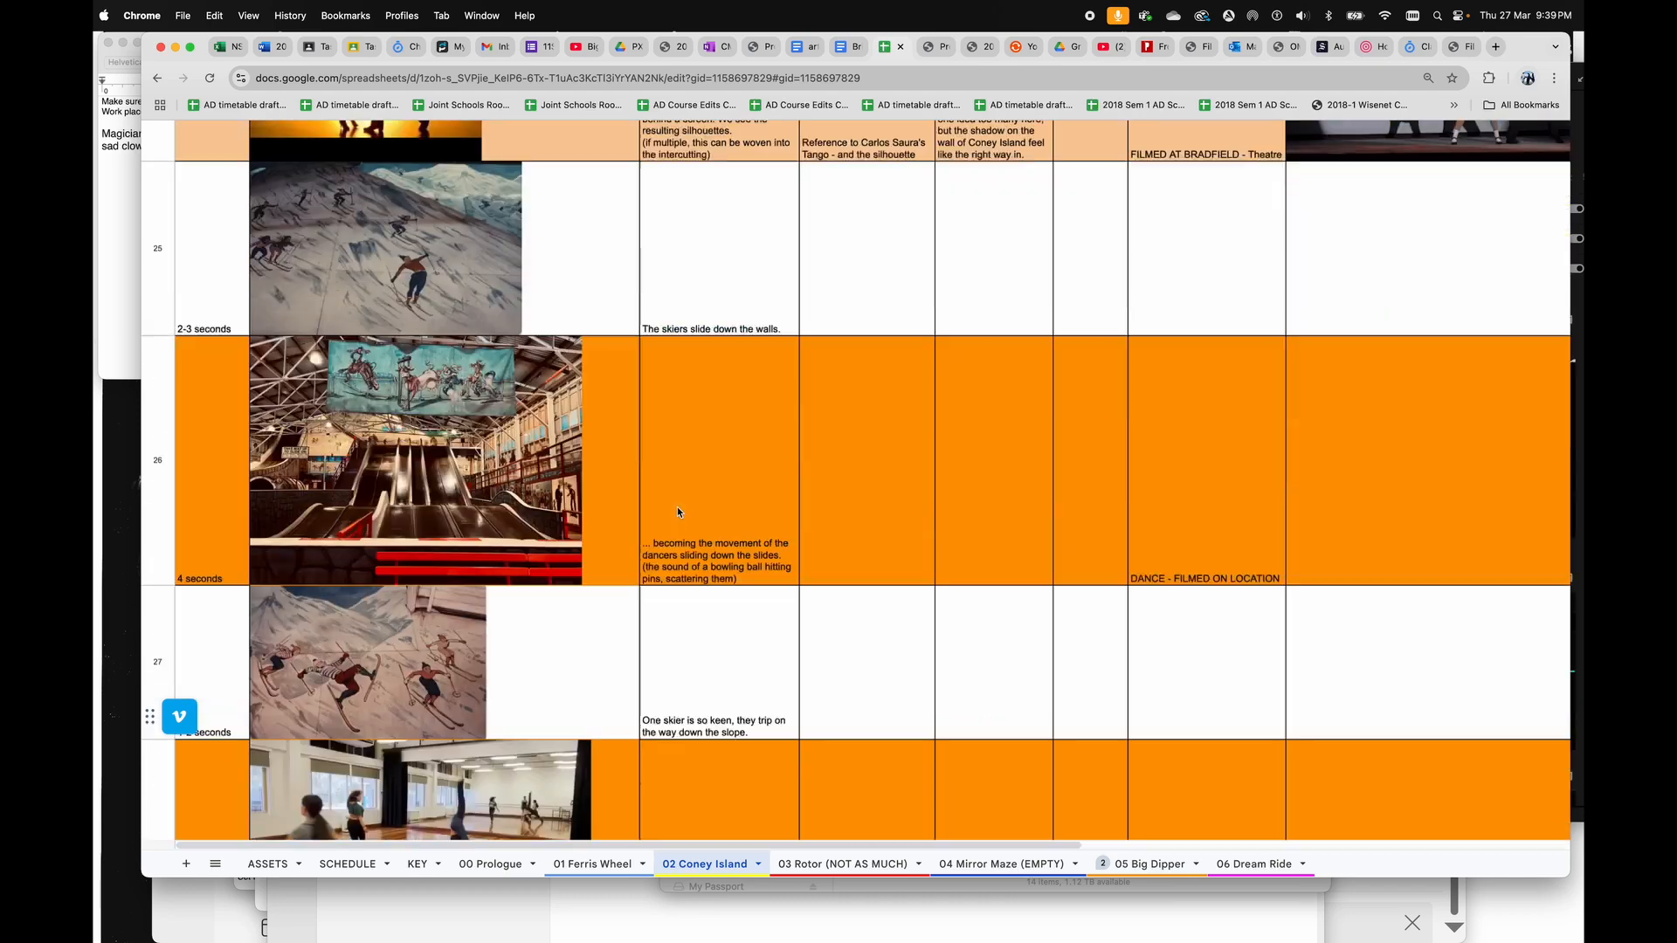
{"action": "scroll", "coordinate": [678, 512], "scroll_direction": "down", "scroll_amount": 20}
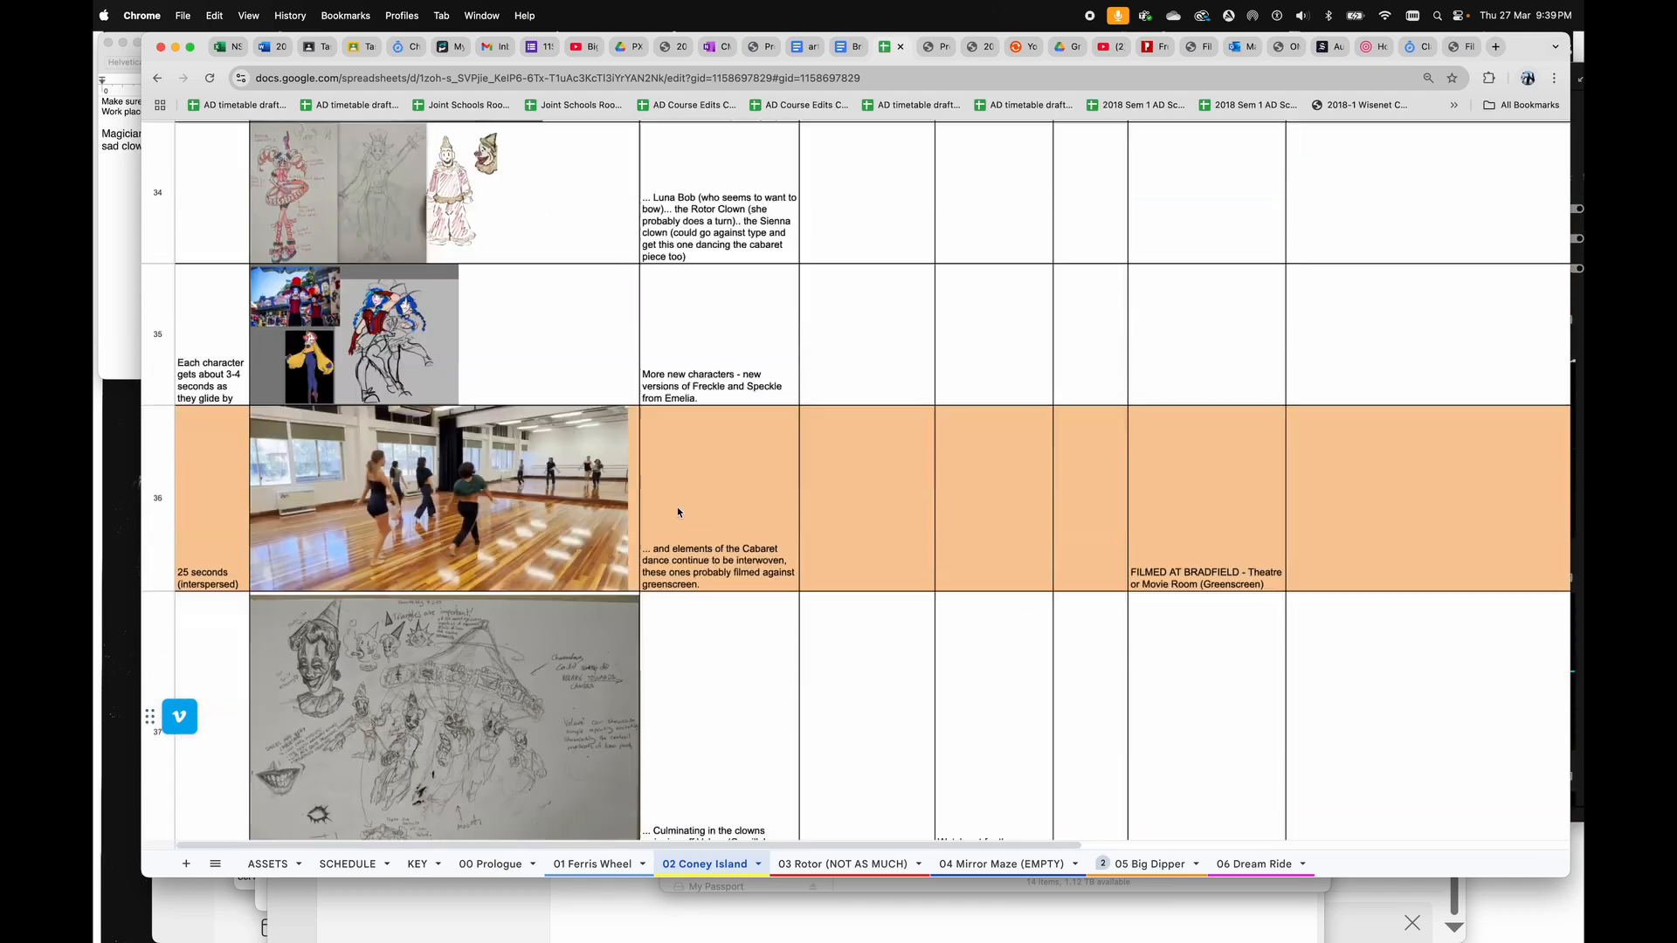
{"action": "scroll", "coordinate": [337, 353], "scroll_direction": "up", "scroll_amount": 5}
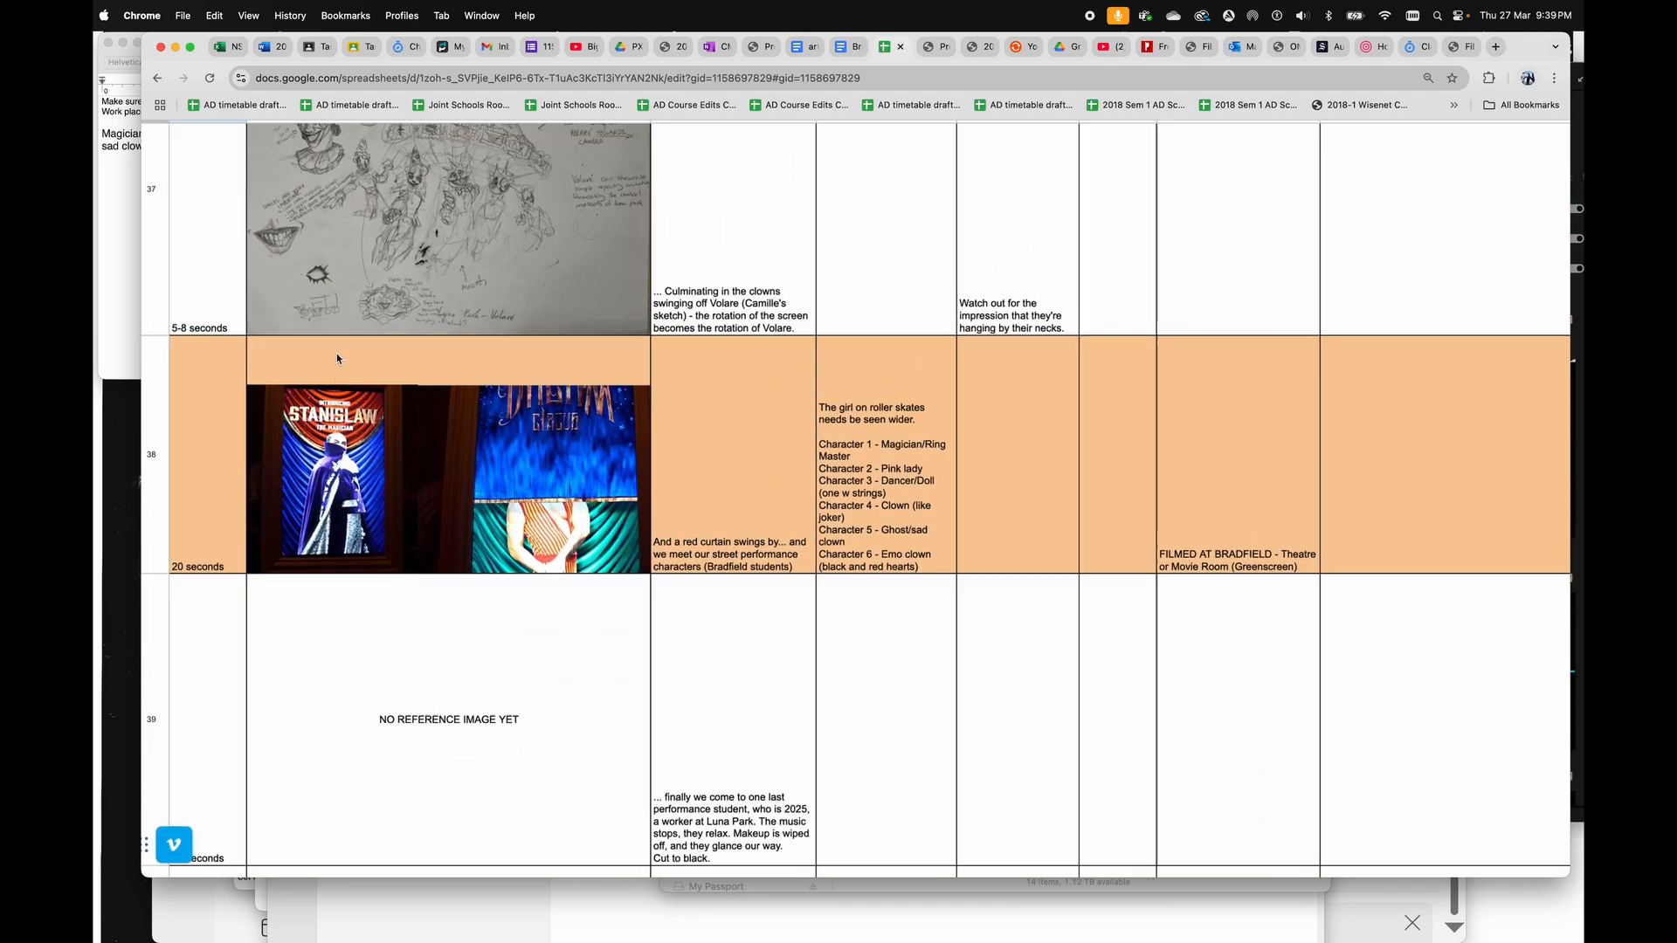
{"action": "scroll", "coordinate": [337, 352], "scroll_direction": "up", "scroll_amount": 5, "text": "ctrl"}
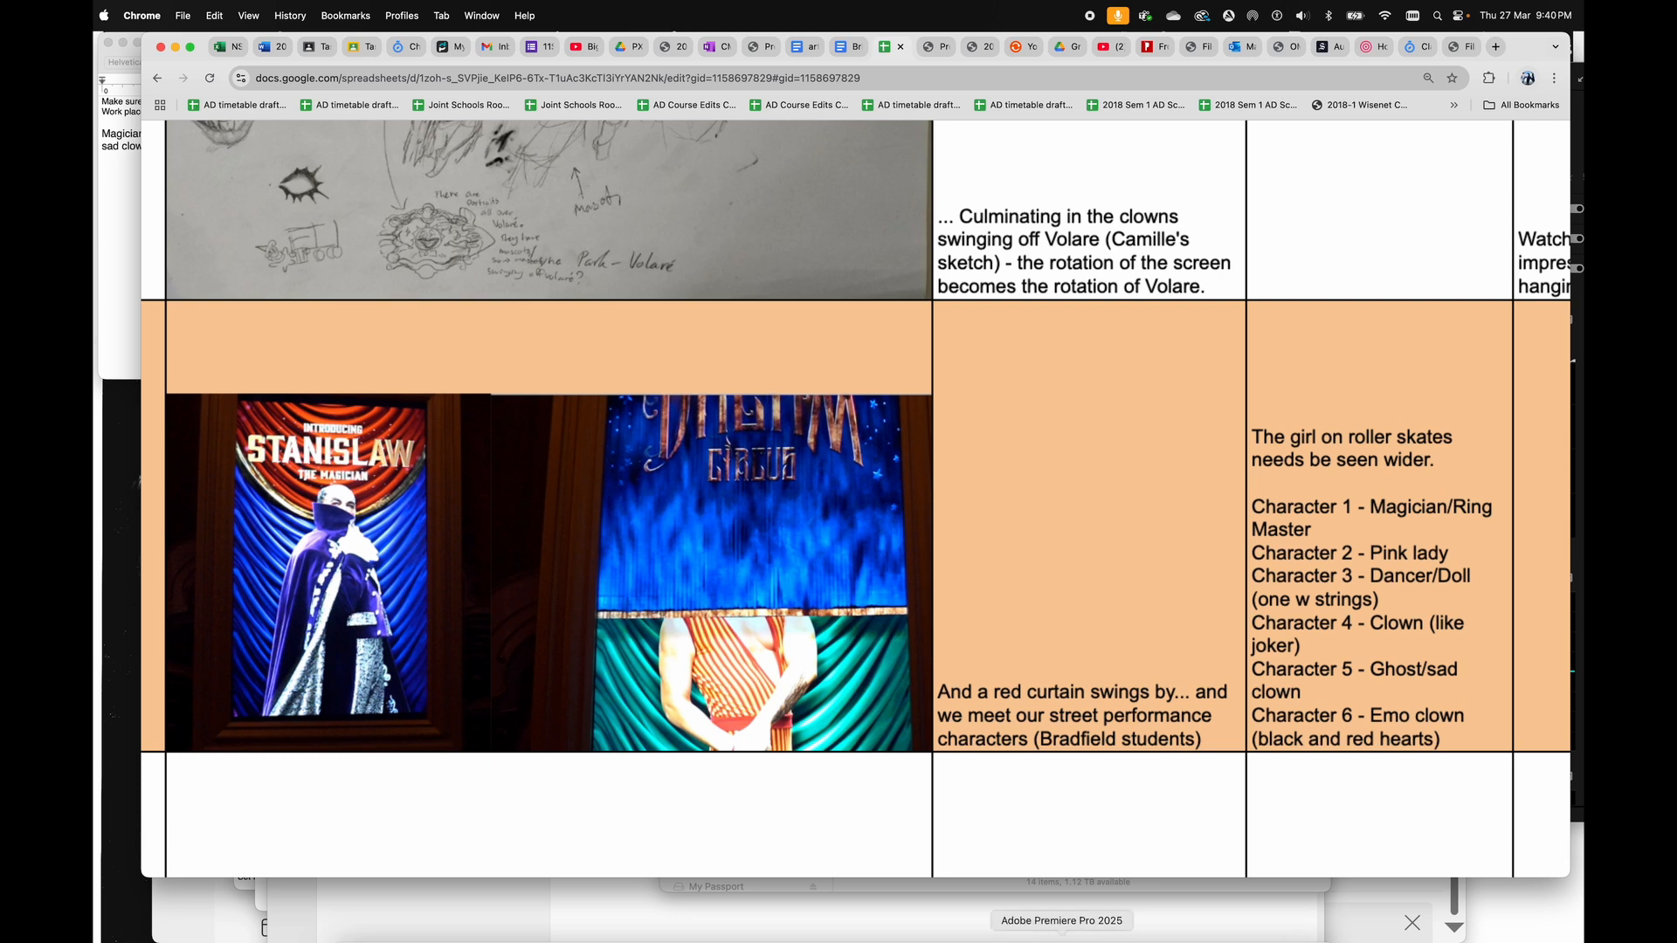
- Return to Premiere Pro and review the unkeyed greenscreen performance clips around 00:11:15:13 in the sequence
{"action": "left_click", "coordinate": [1062, 938]}
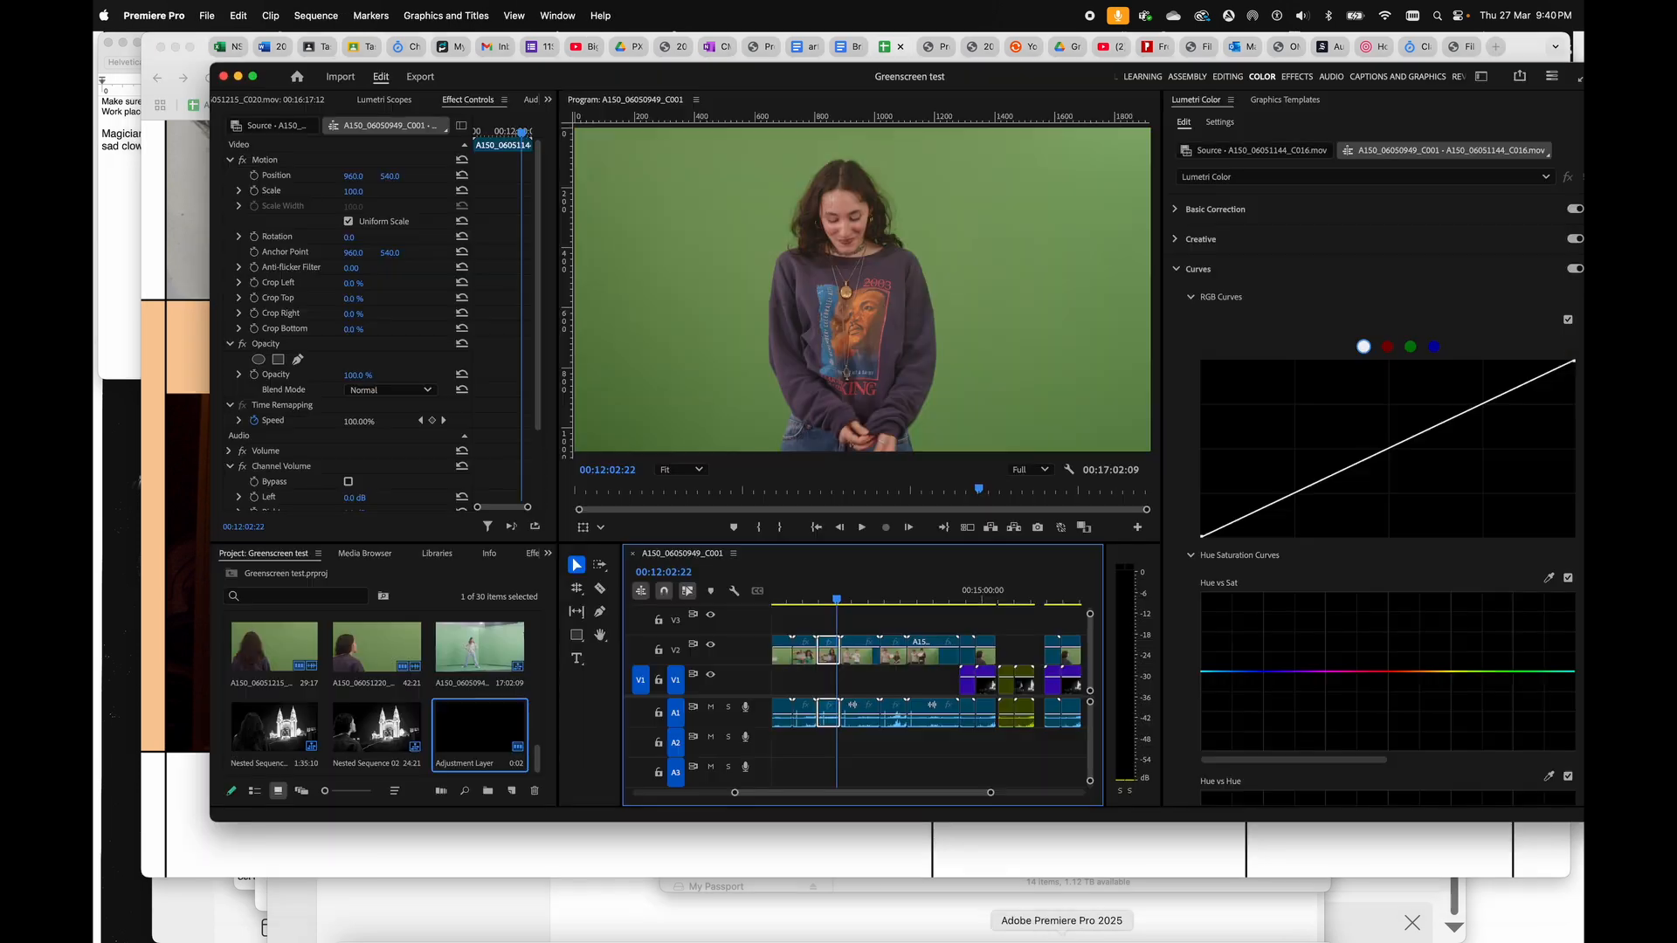
{"action": "mouse_move", "coordinate": [848, 605]}
{"action": "left_mouse_down"}
{"action": "mouse_move", "coordinate": [800, 602]}
{"action": "mouse_move", "coordinate": [839, 603]}
{"action": "mouse_move", "coordinate": [821, 613]}
{"action": "left_mouse_up"}
{"action": "scroll", "coordinate": [821, 613], "scroll_direction": "left", "scroll_amount": 6}
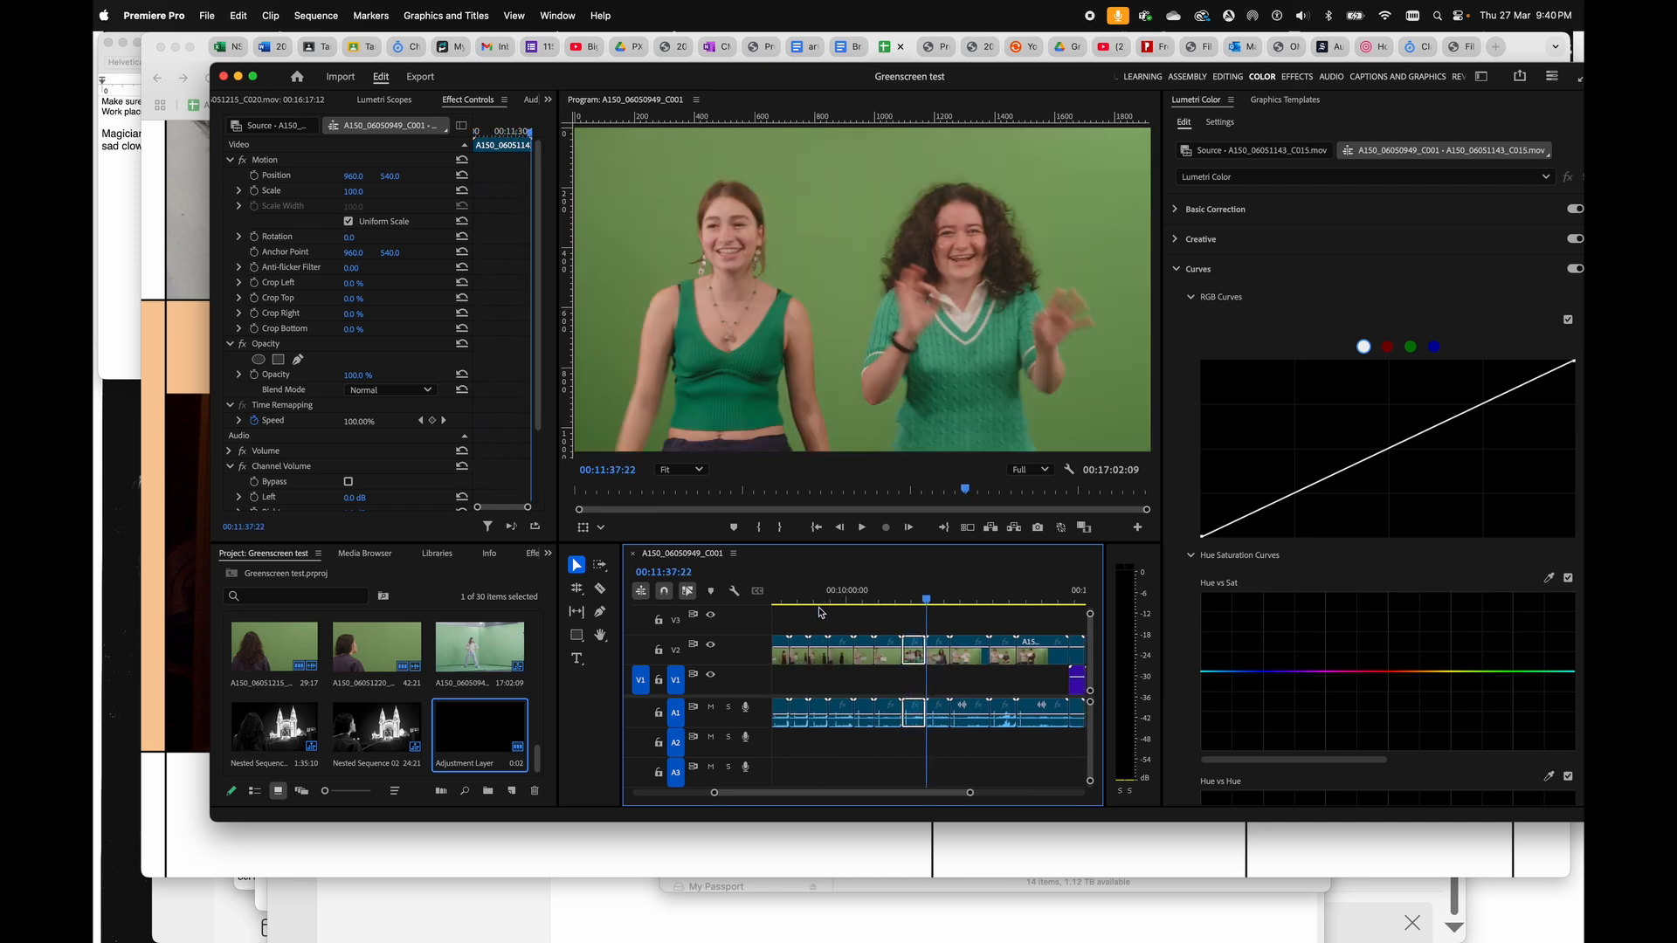
{"action": "scroll", "coordinate": [821, 613], "scroll_direction": "right", "scroll_amount": 2}
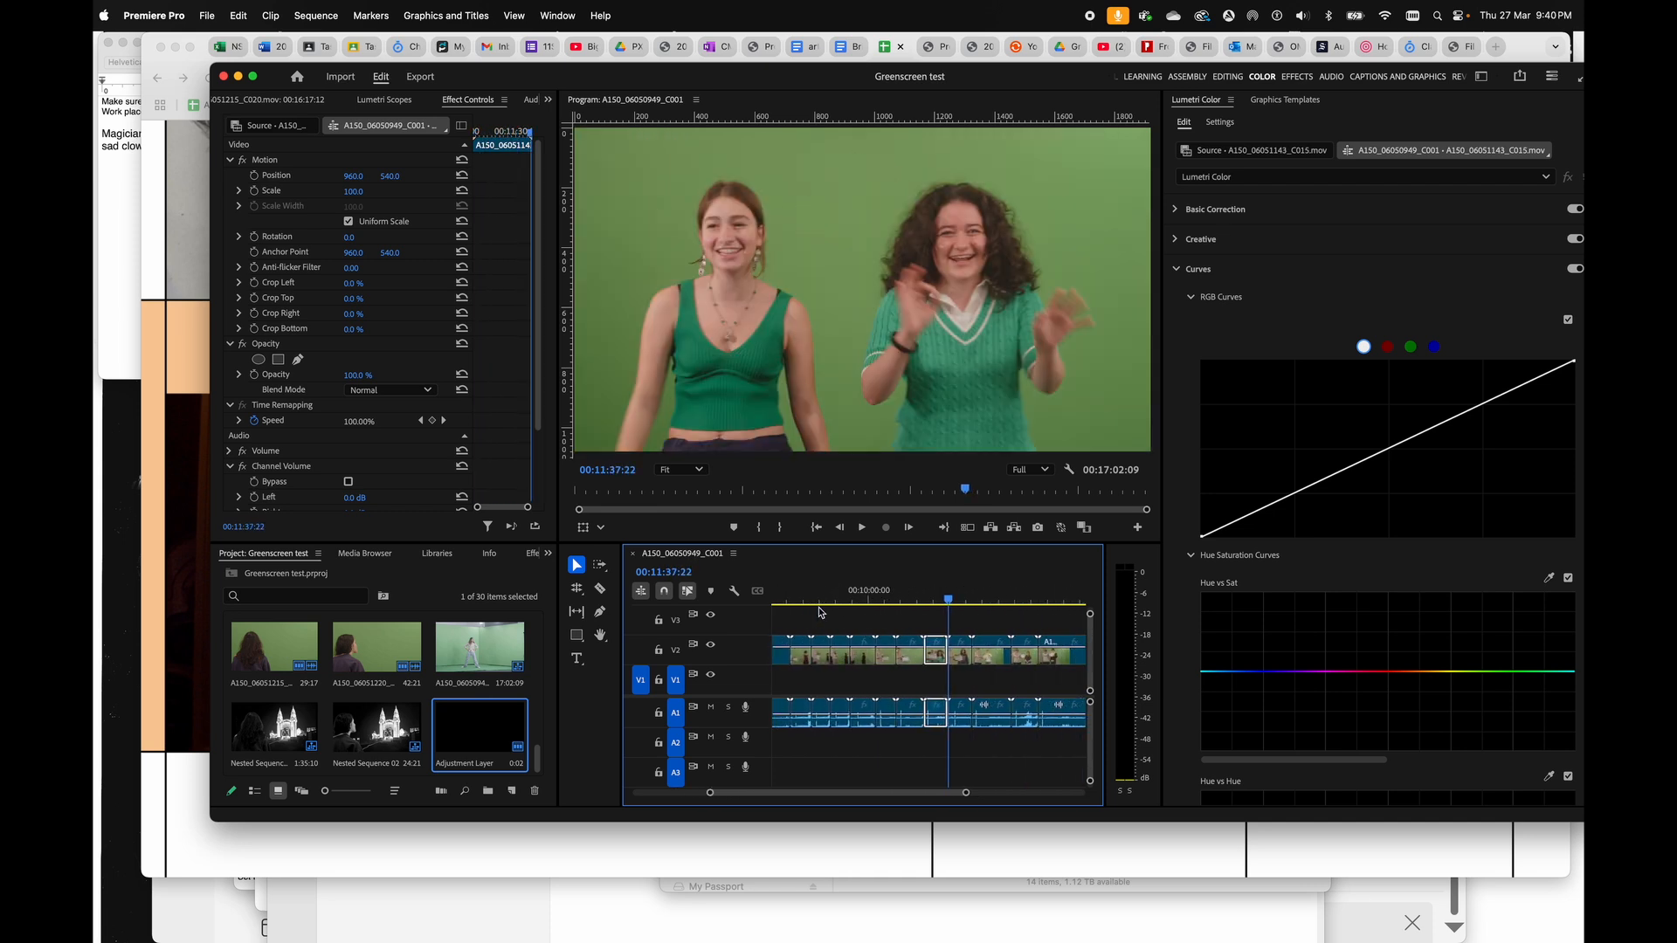
{"action": "left_click", "coordinate": [930, 600]}
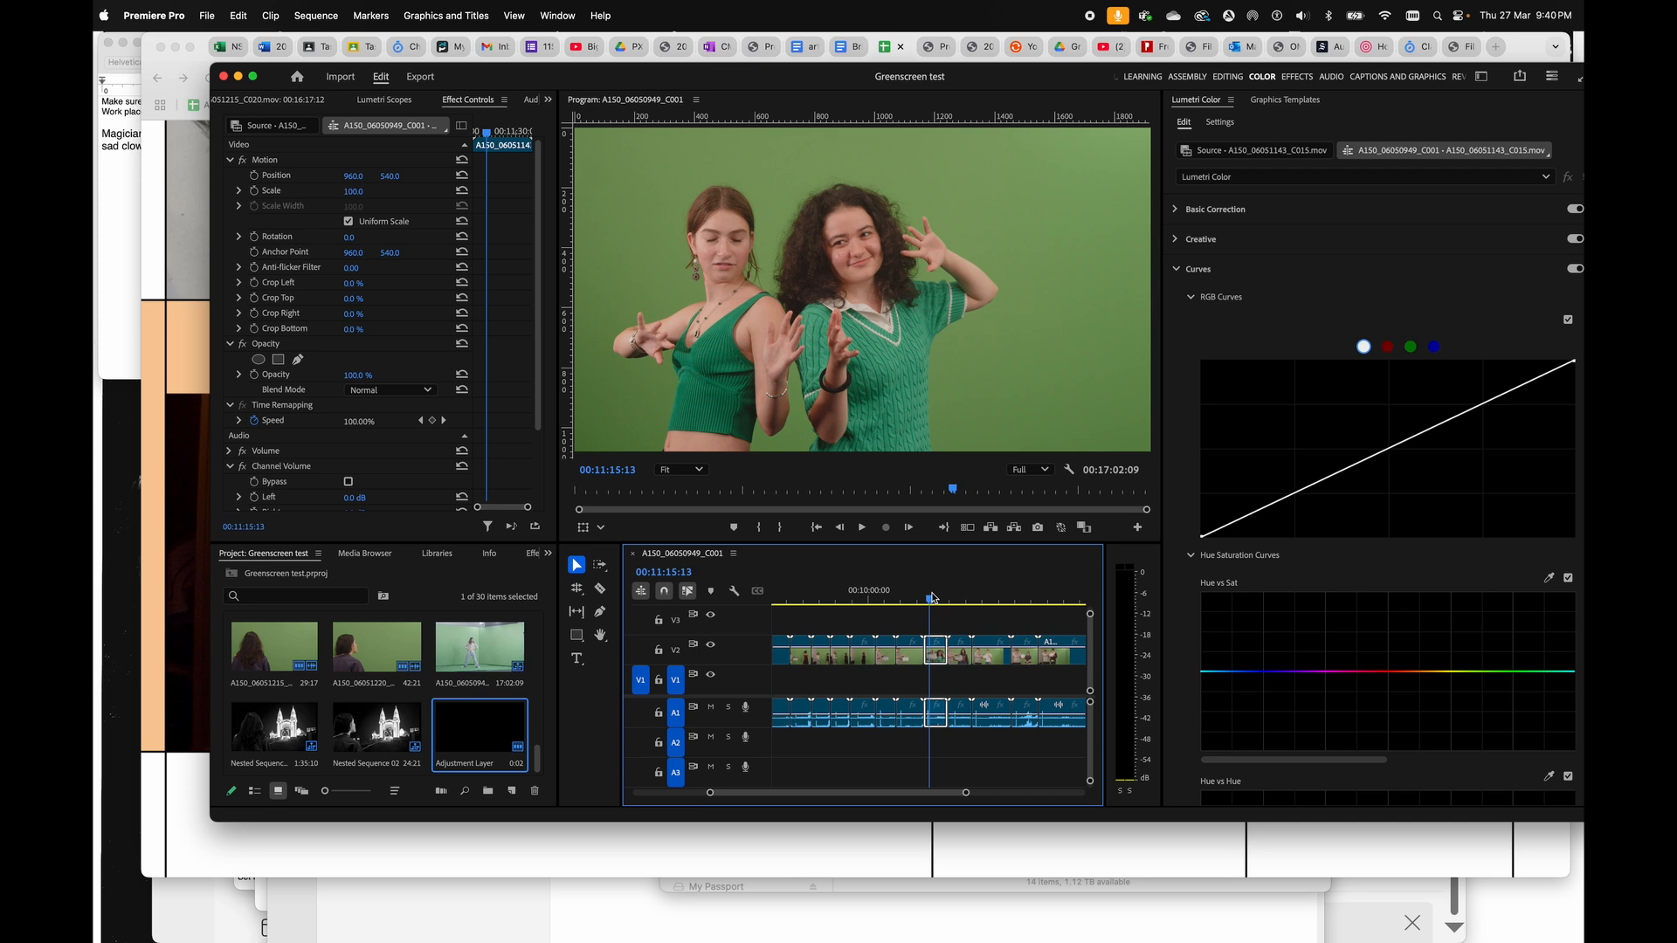
{"action": "left_click", "coordinate": [892, 623]}
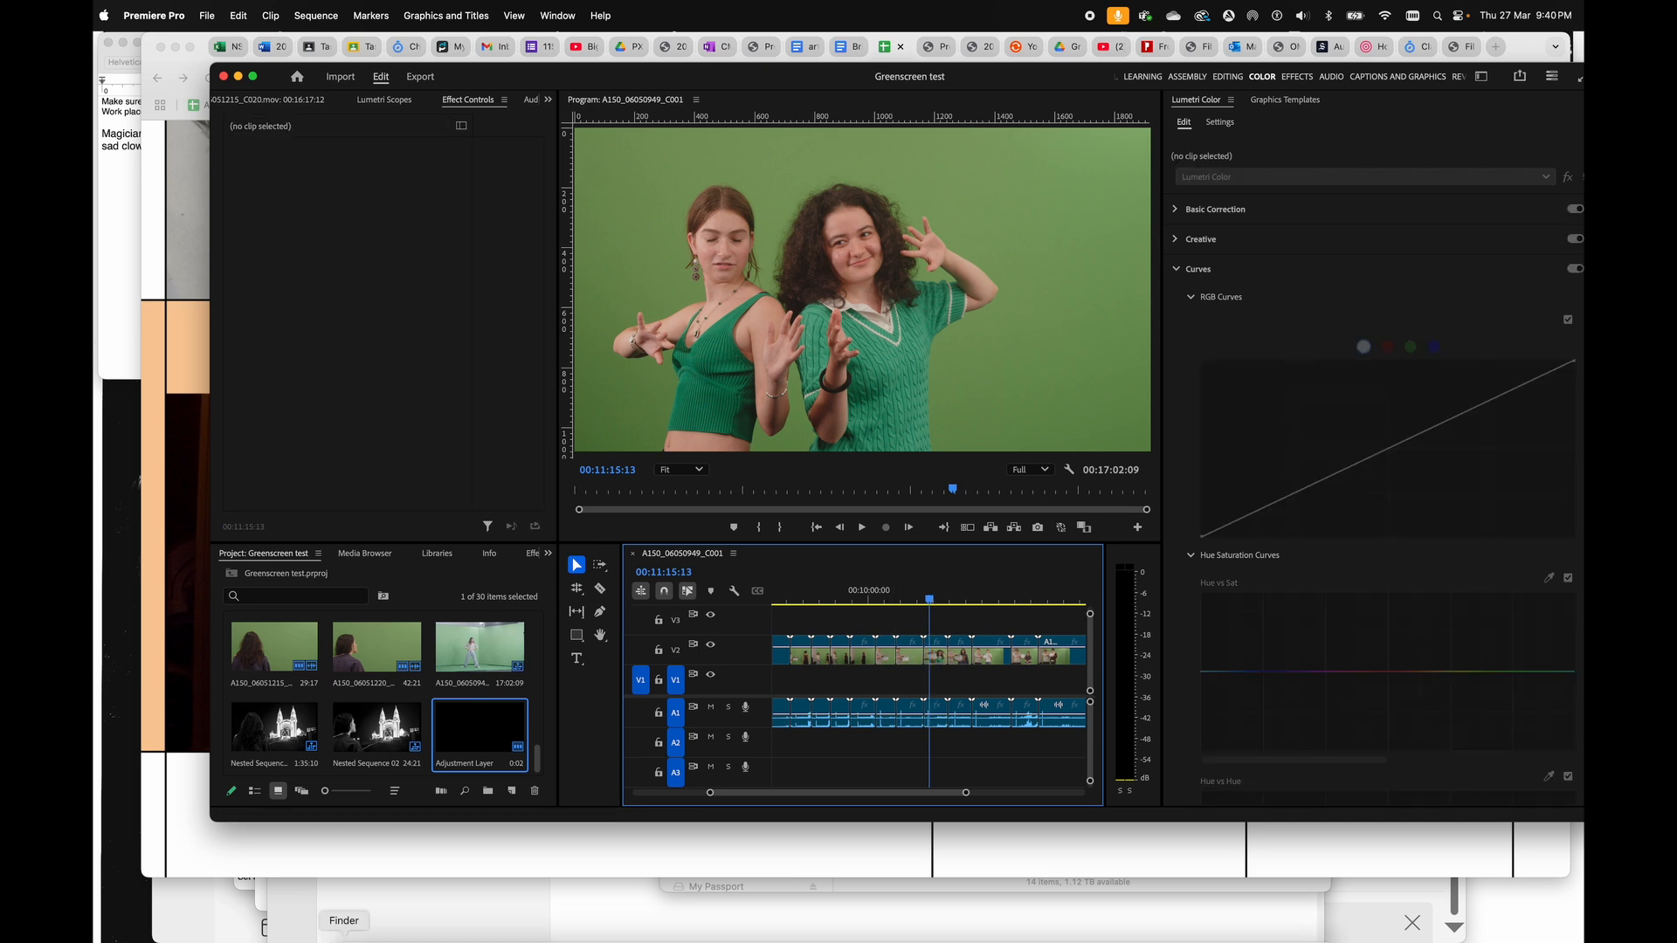
- Switch to Finder, open the My Passport drive and expand the Greenscreen footage 21.3.25 folder
{"action": "left_click", "coordinate": [343, 940]}
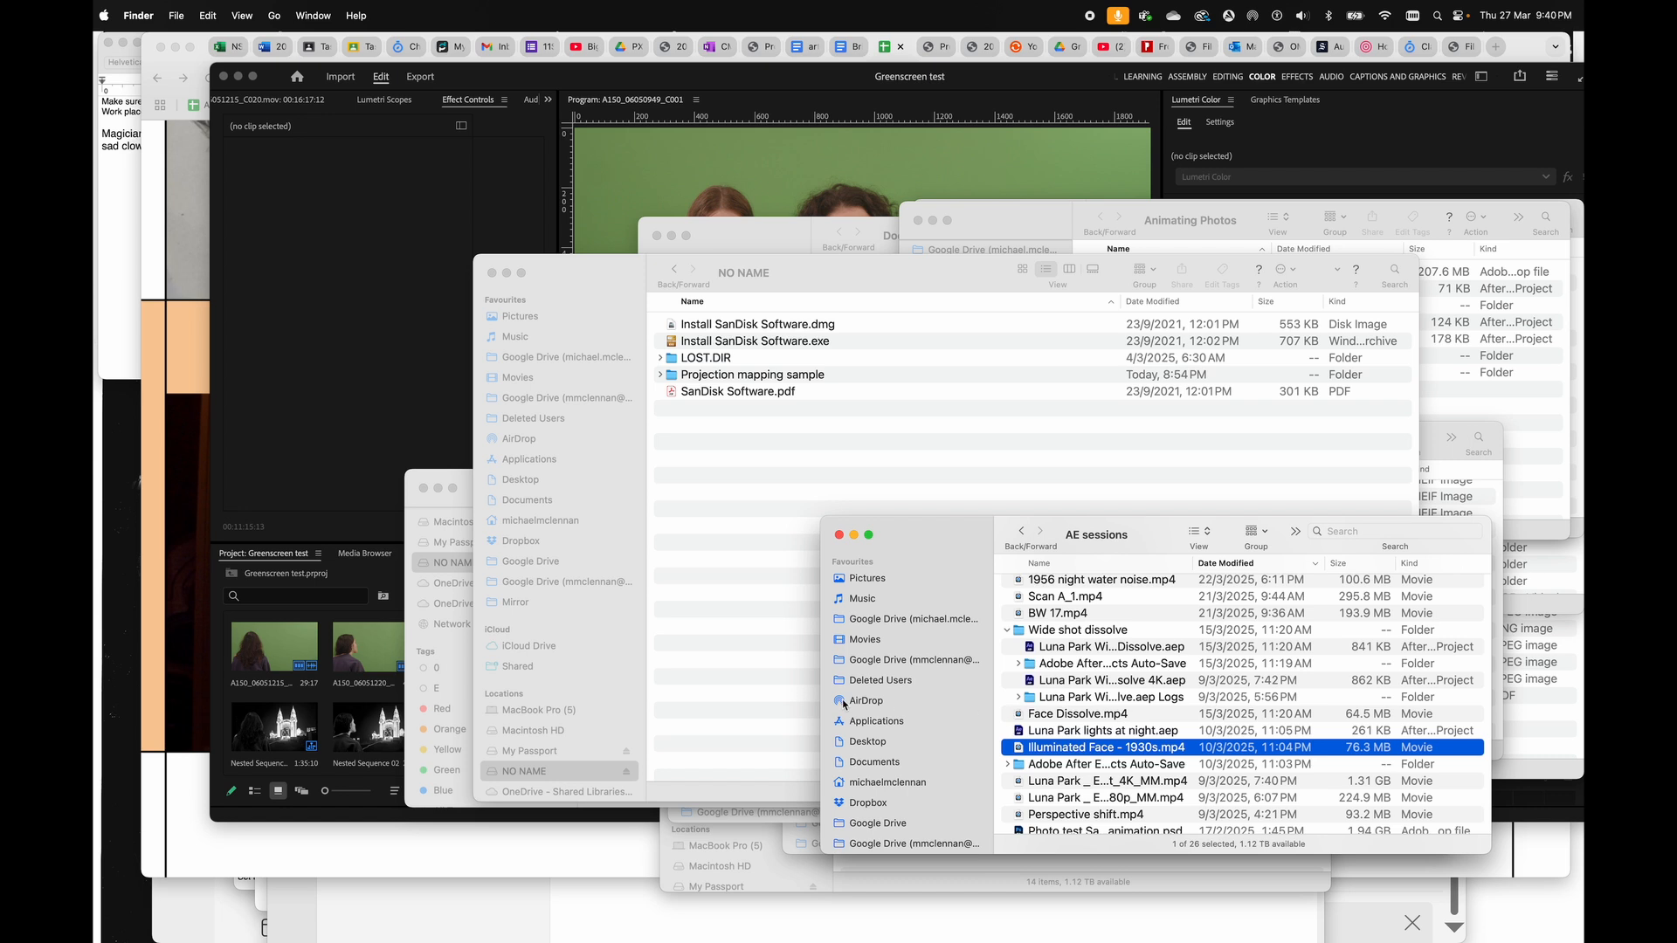
{"action": "scroll", "coordinate": [844, 704], "scroll_direction": "down", "scroll_amount": 8}
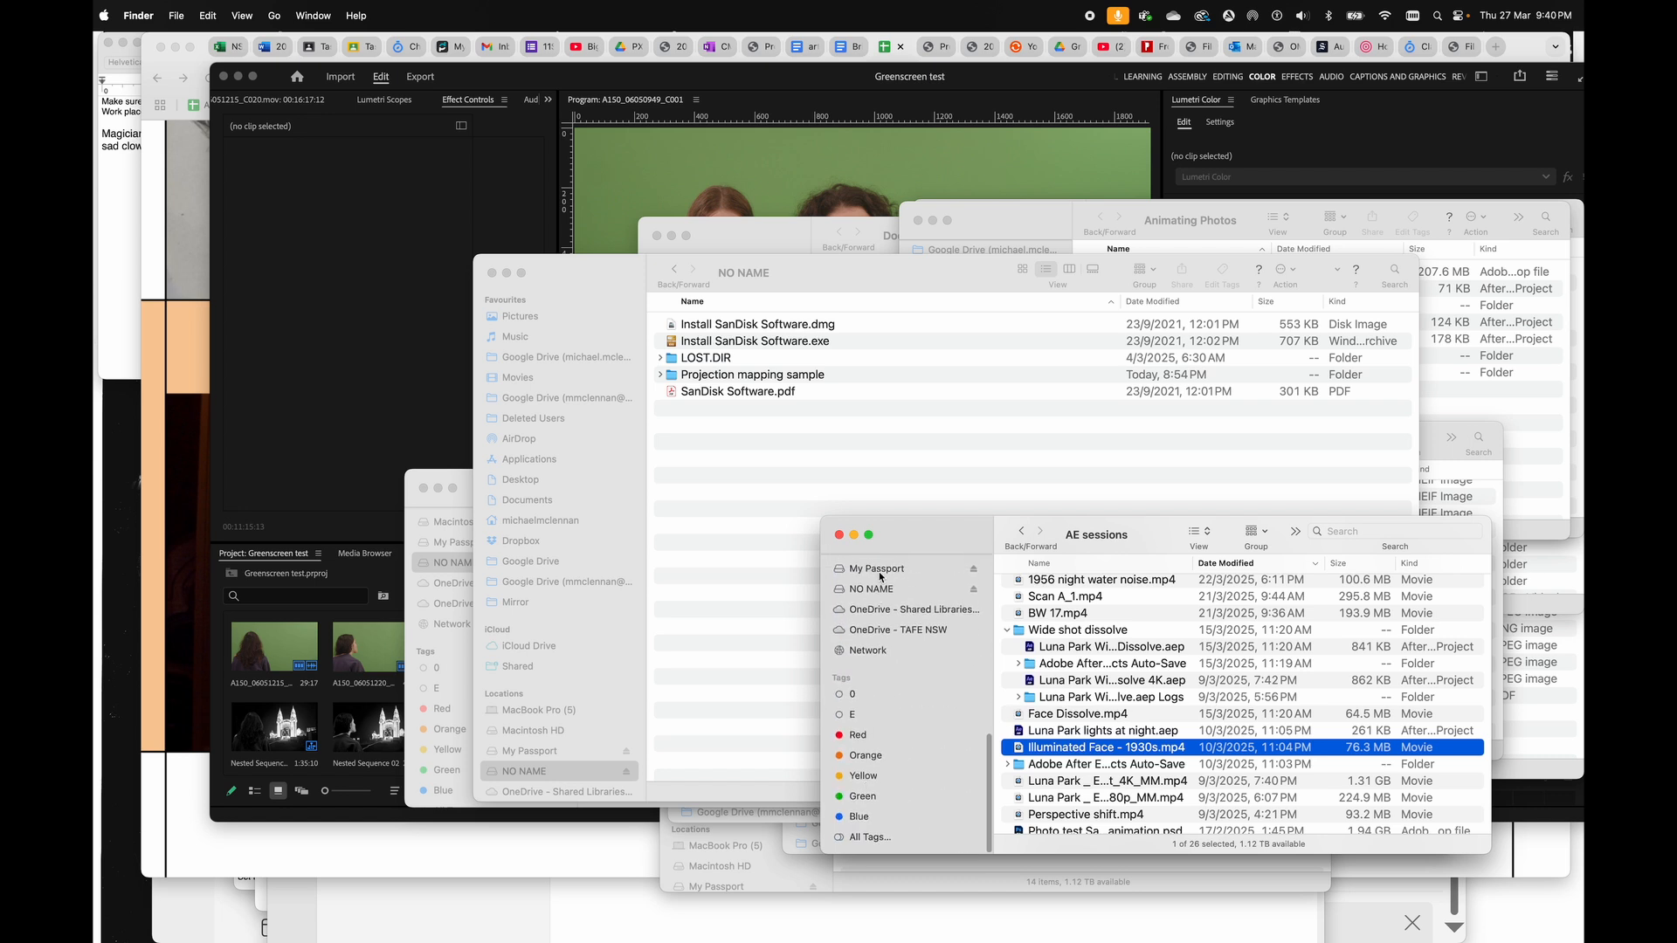
{"action": "left_click", "coordinate": [881, 577]}
{"action": "left_click", "coordinate": [1018, 645]}
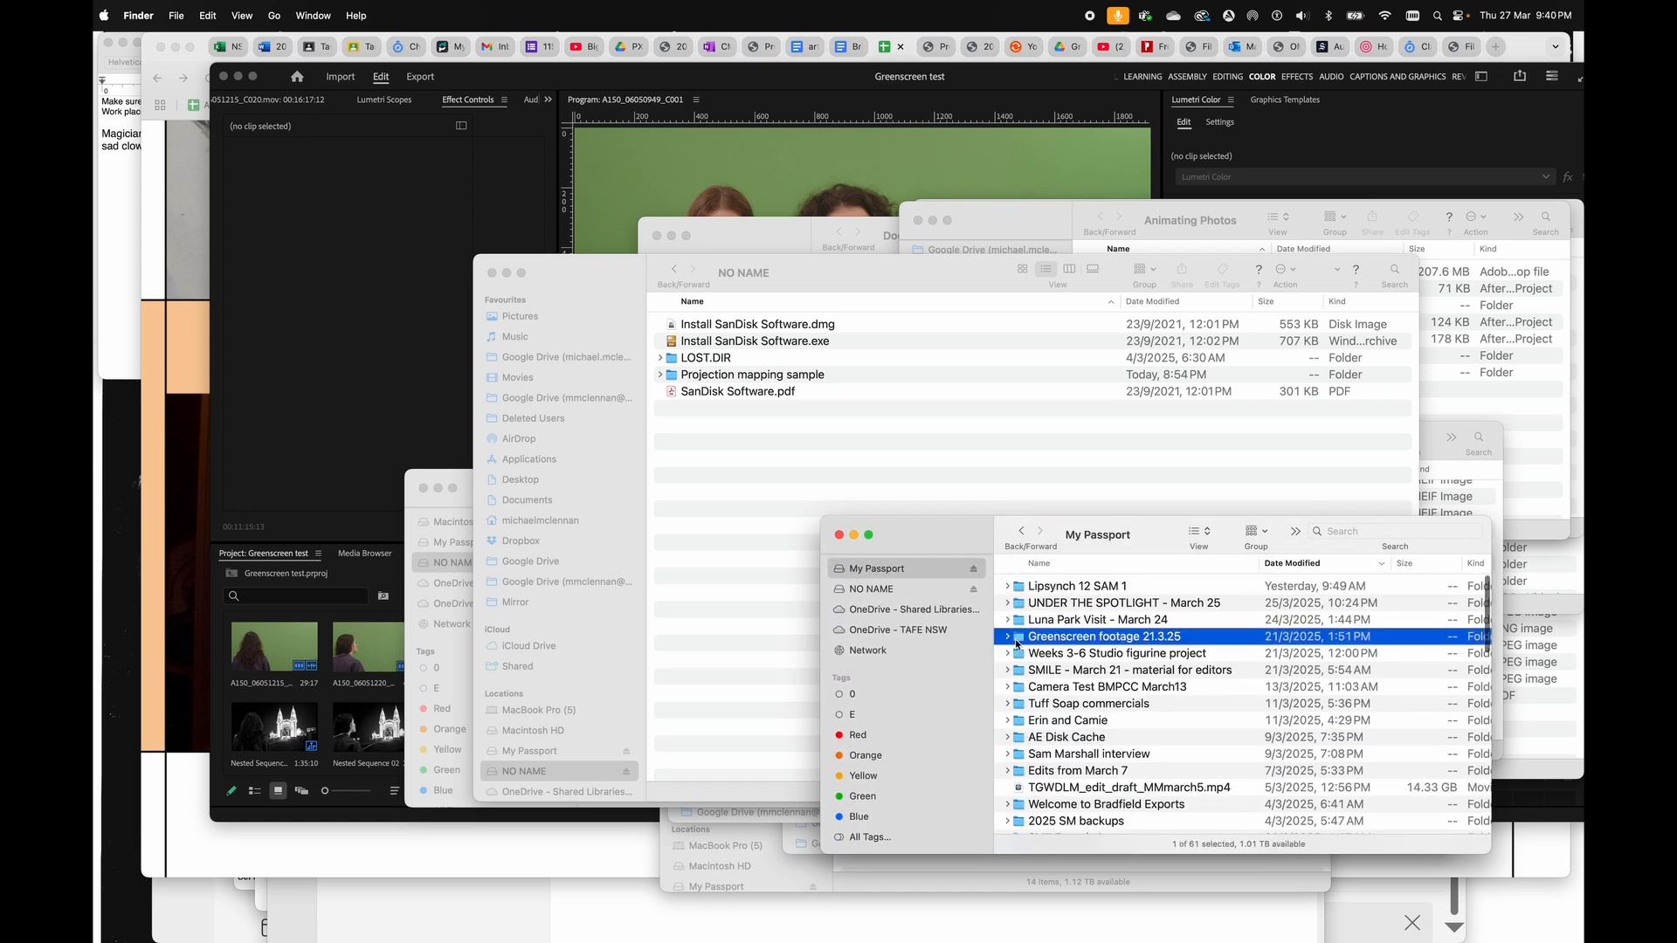
{"action": "left_click", "coordinate": [1009, 637]}
- Preview the raw clips A150_06051215_C020.mov and A150_06051155_C019.mov, skipping through to check their flat, ungraded look
{"action": "left_click", "coordinate": [1022, 674]}
{"action": "key", "text": "space"}
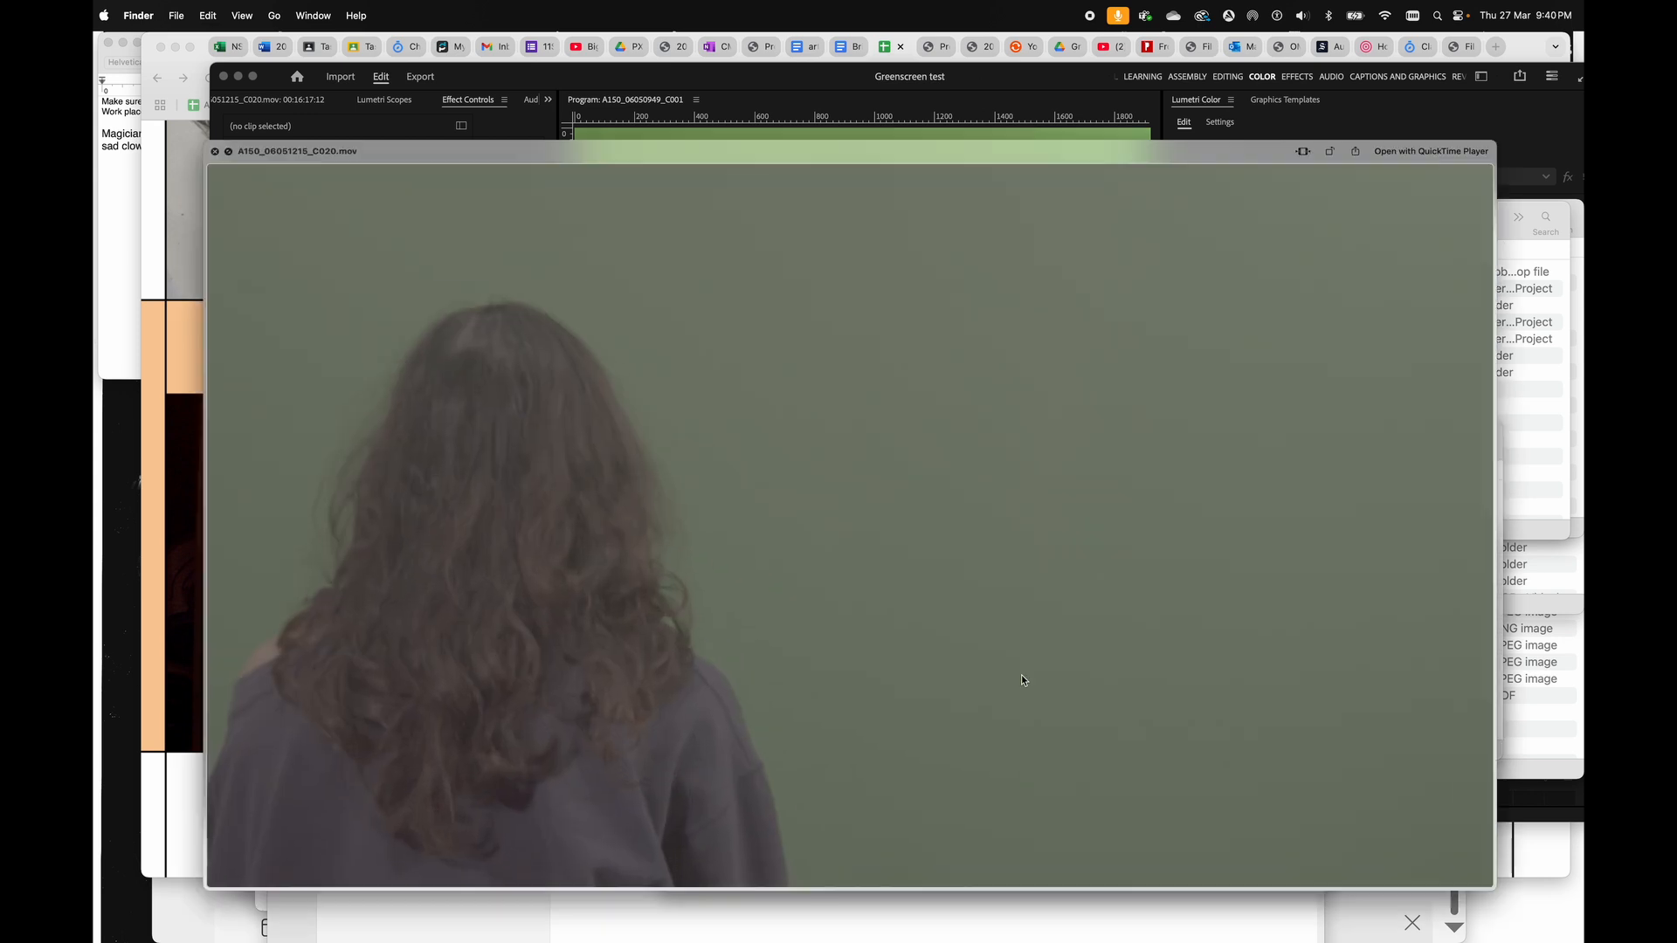
{"action": "left_click", "coordinate": [919, 891]}
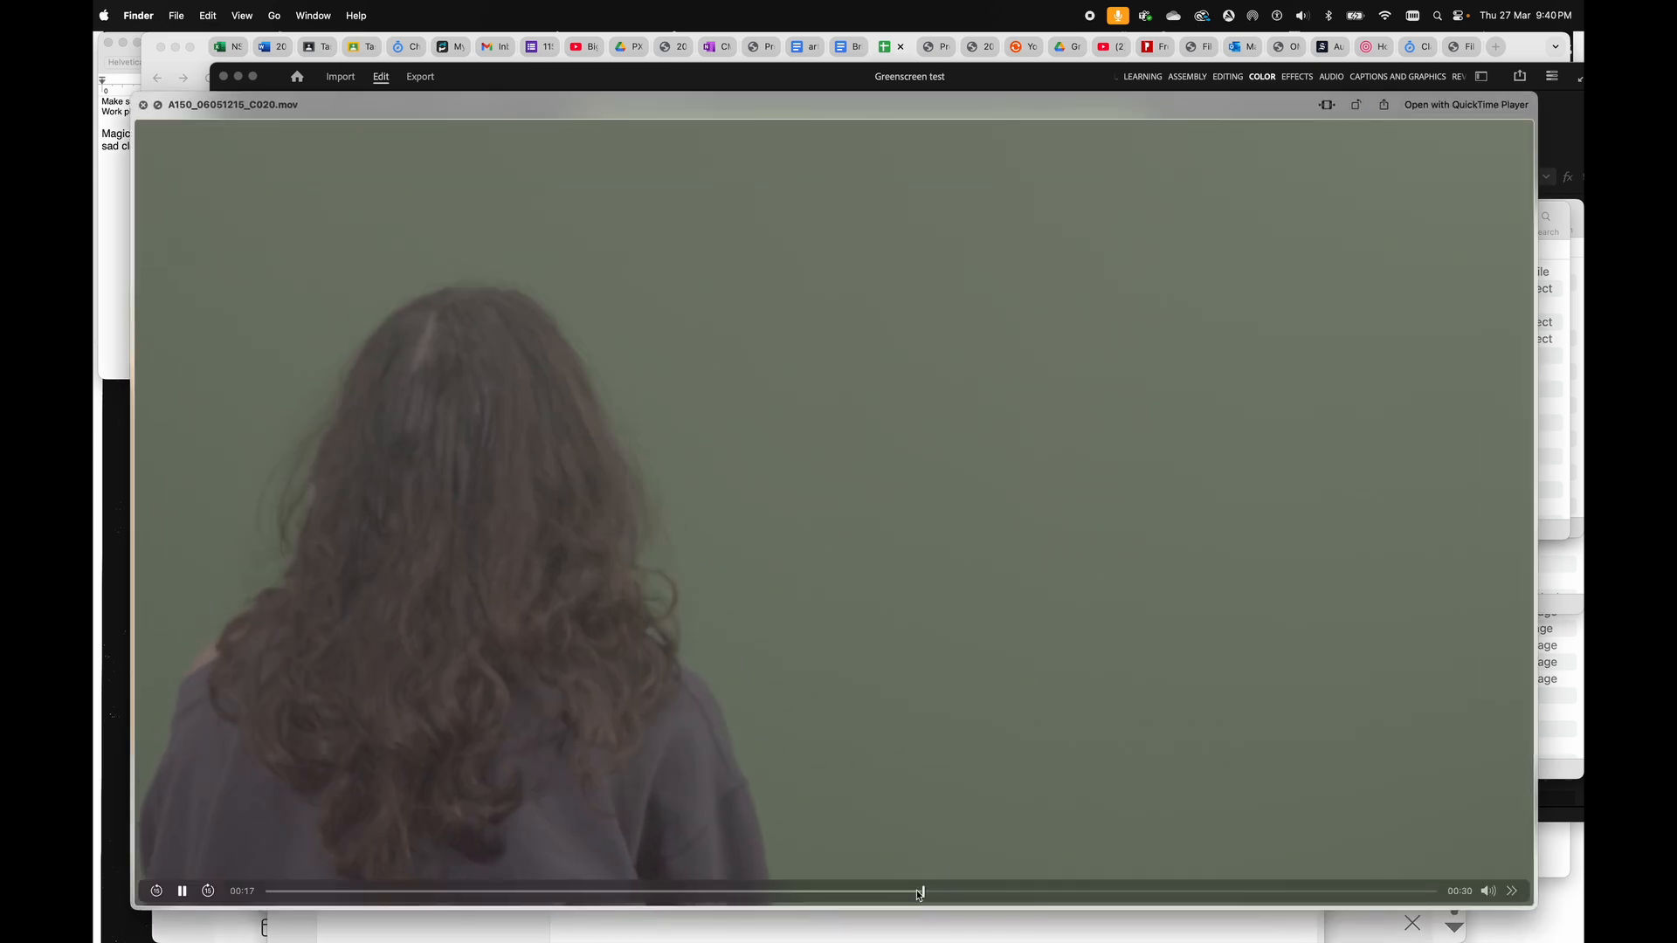
{"action": "left_click", "coordinate": [1075, 891]}
{"action": "key", "text": "Up"}
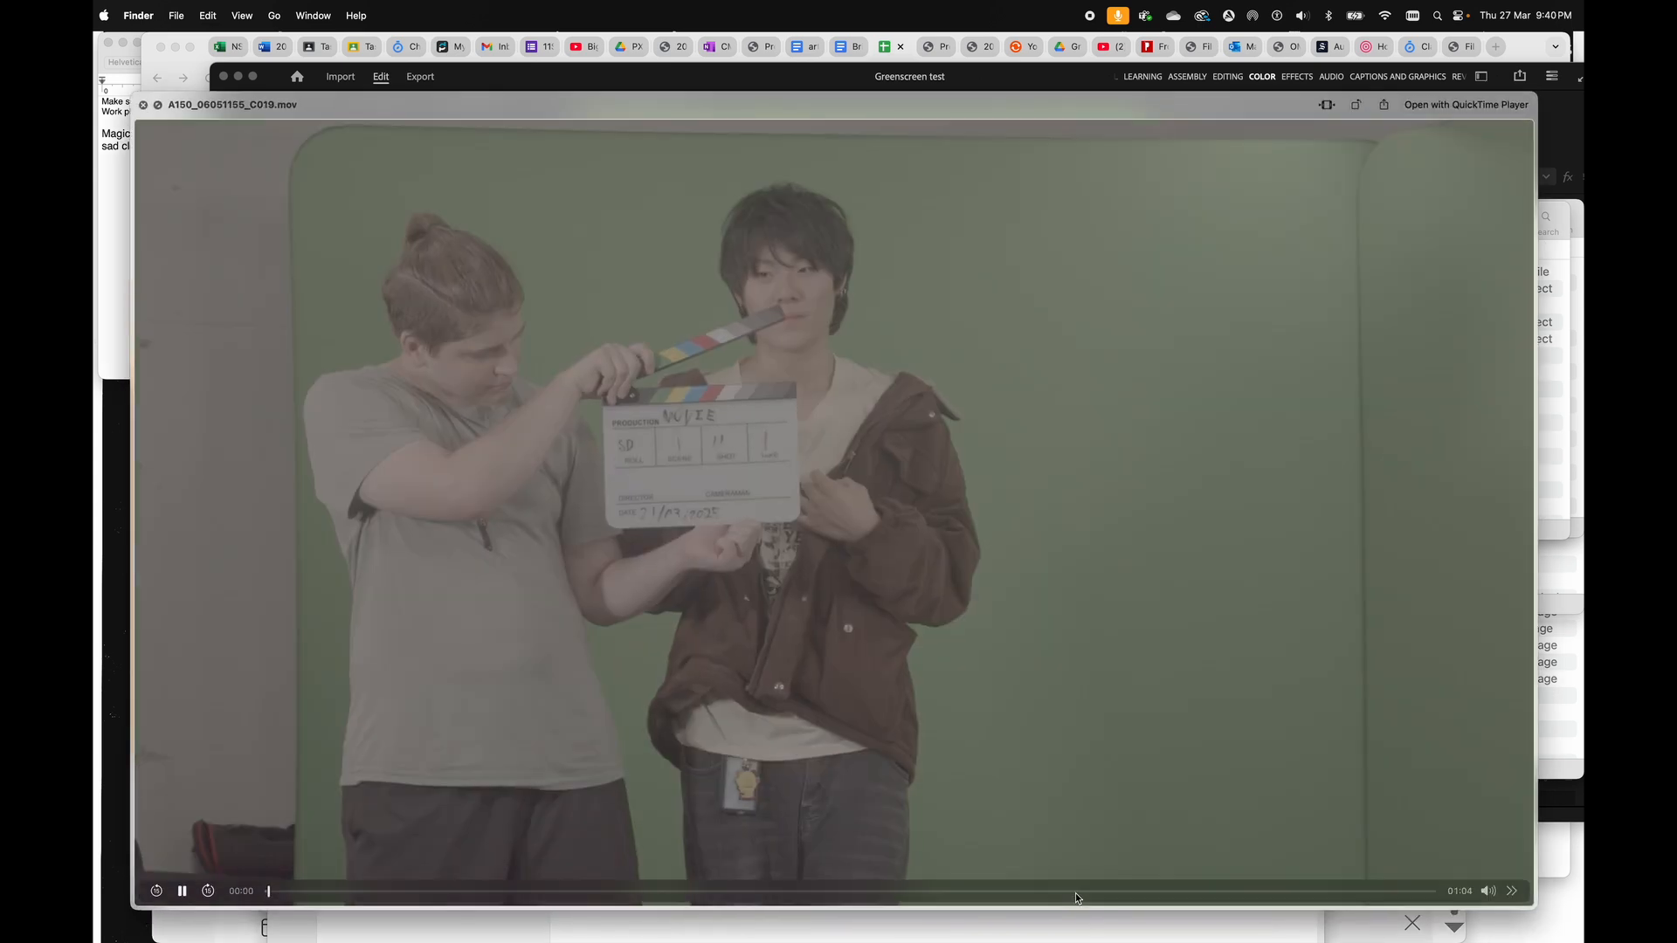
{"action": "left_click", "coordinate": [1076, 891]}
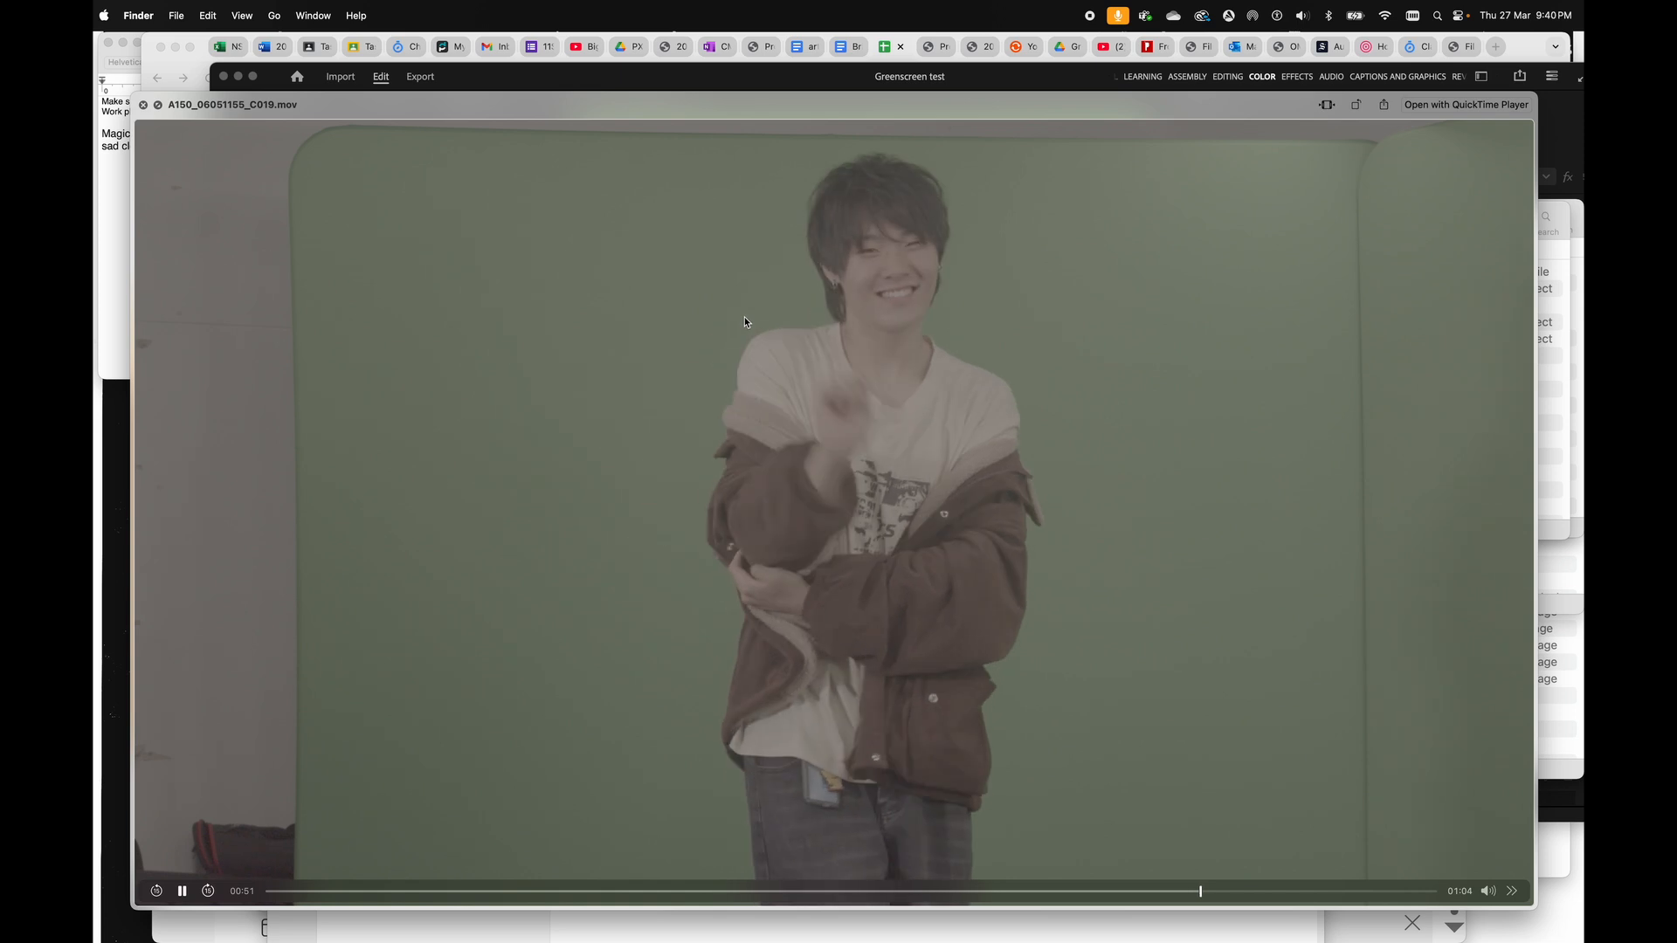
{"action": "key", "text": "space"}
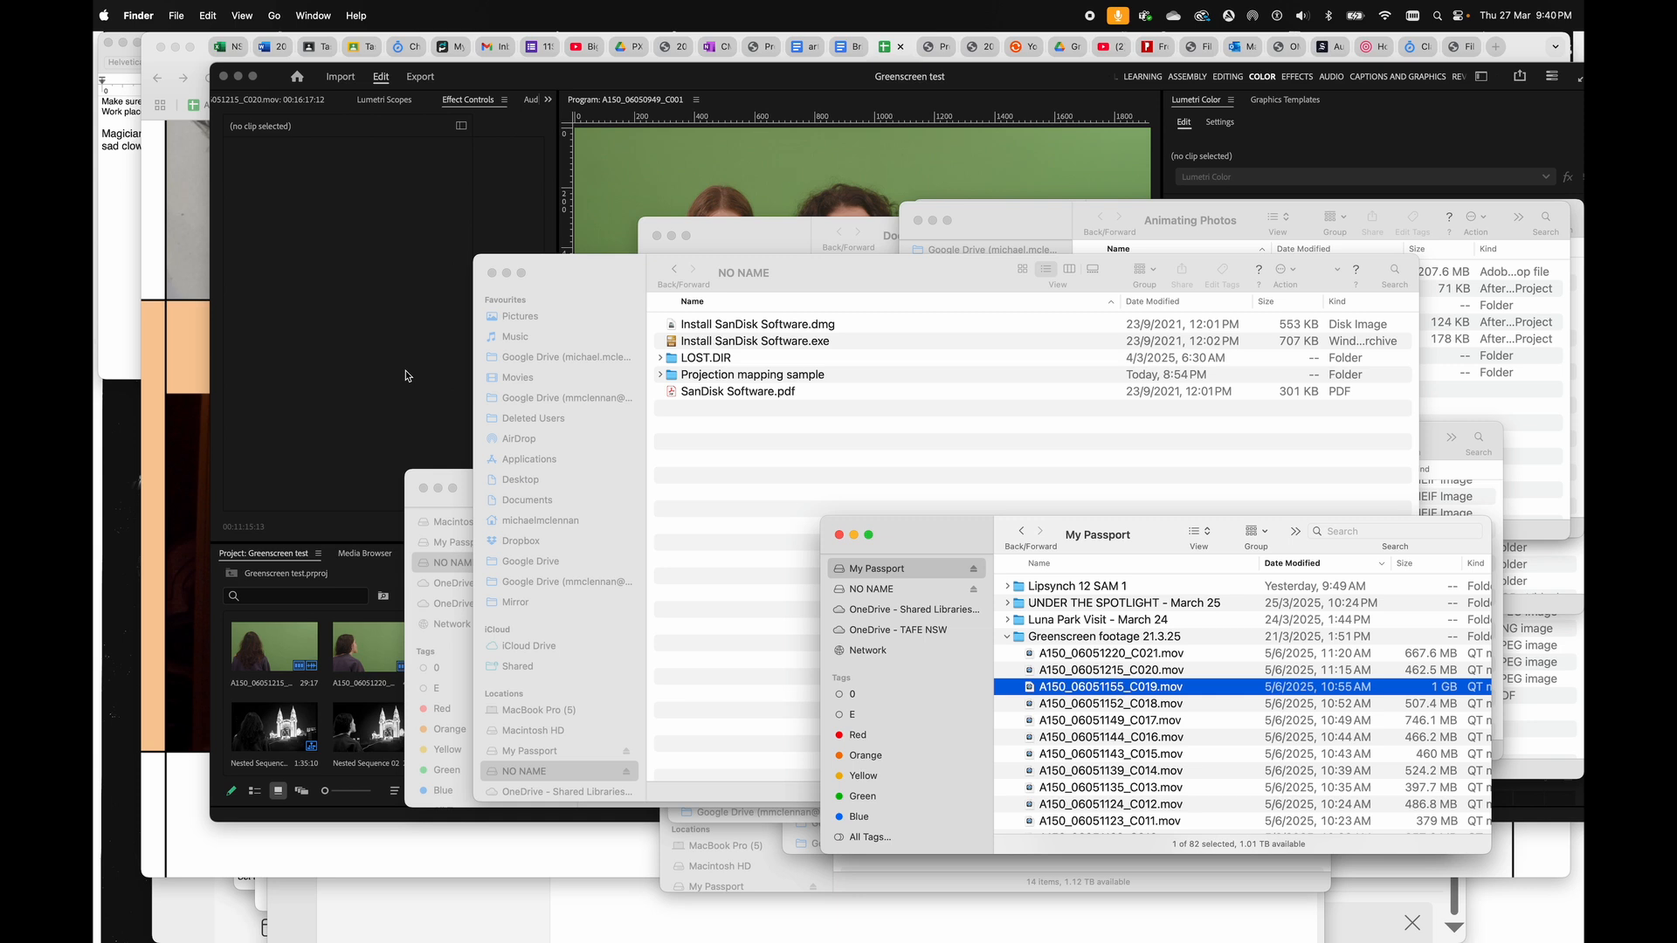
- Create a new Premiere Pro project named "Greenscreen Testing" in the default location with no template
{"action": "left_click", "coordinate": [388, 461]}
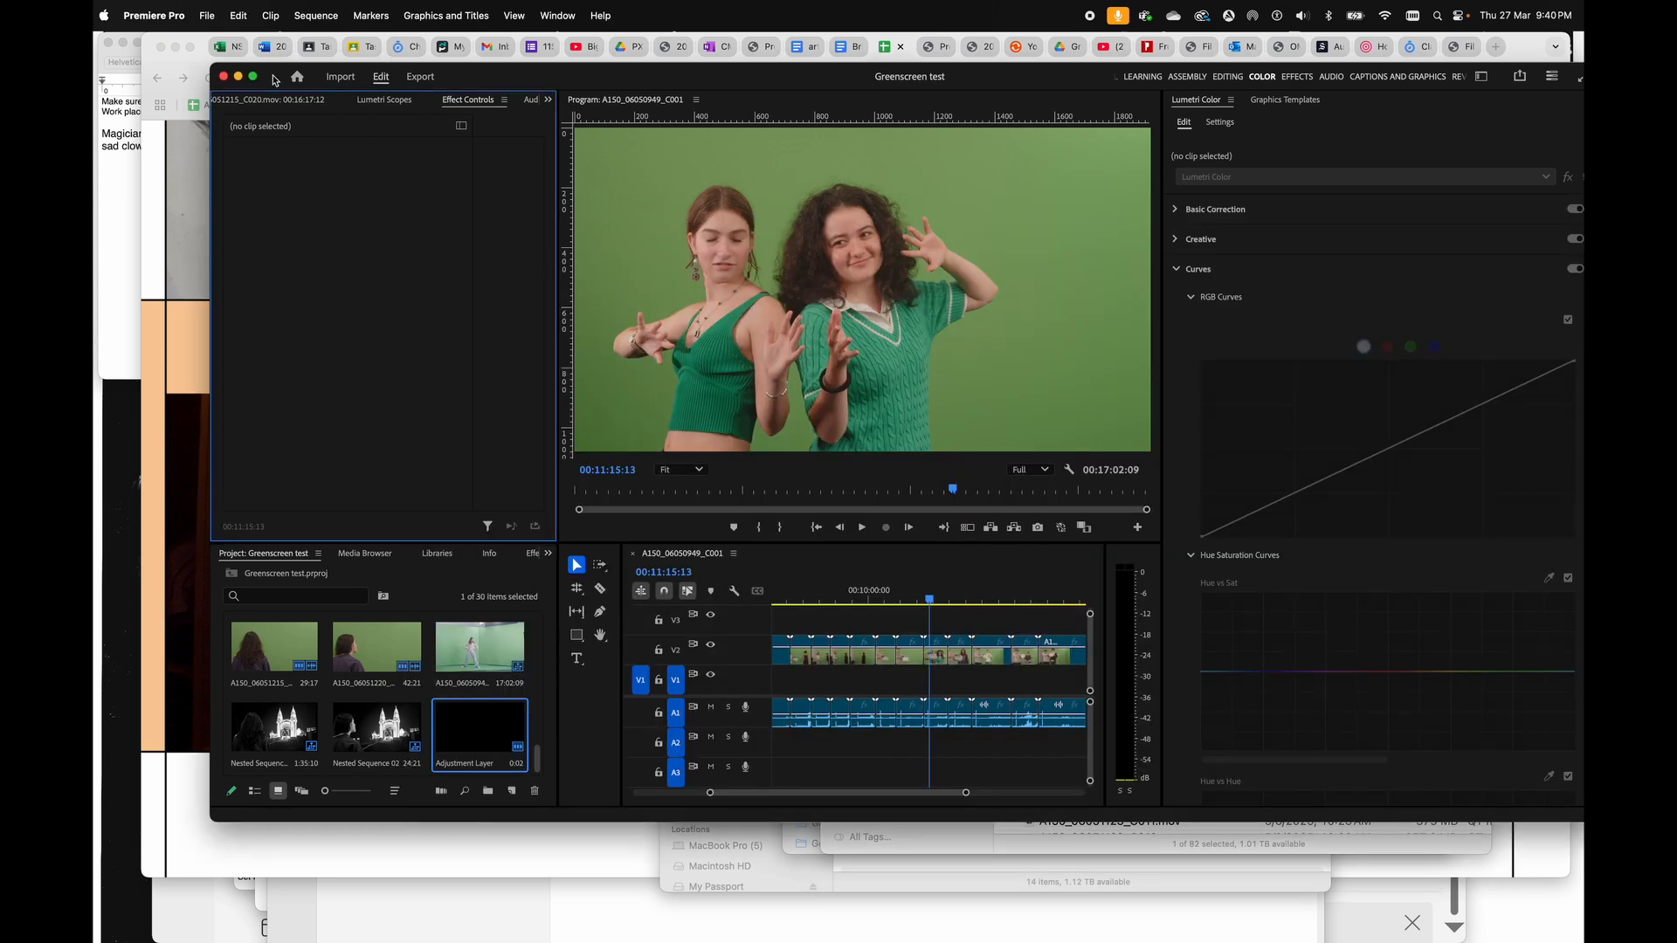
{"action": "left_click", "coordinate": [213, 16]}
{"action": "mouse_move", "coordinate": [254, 44]}
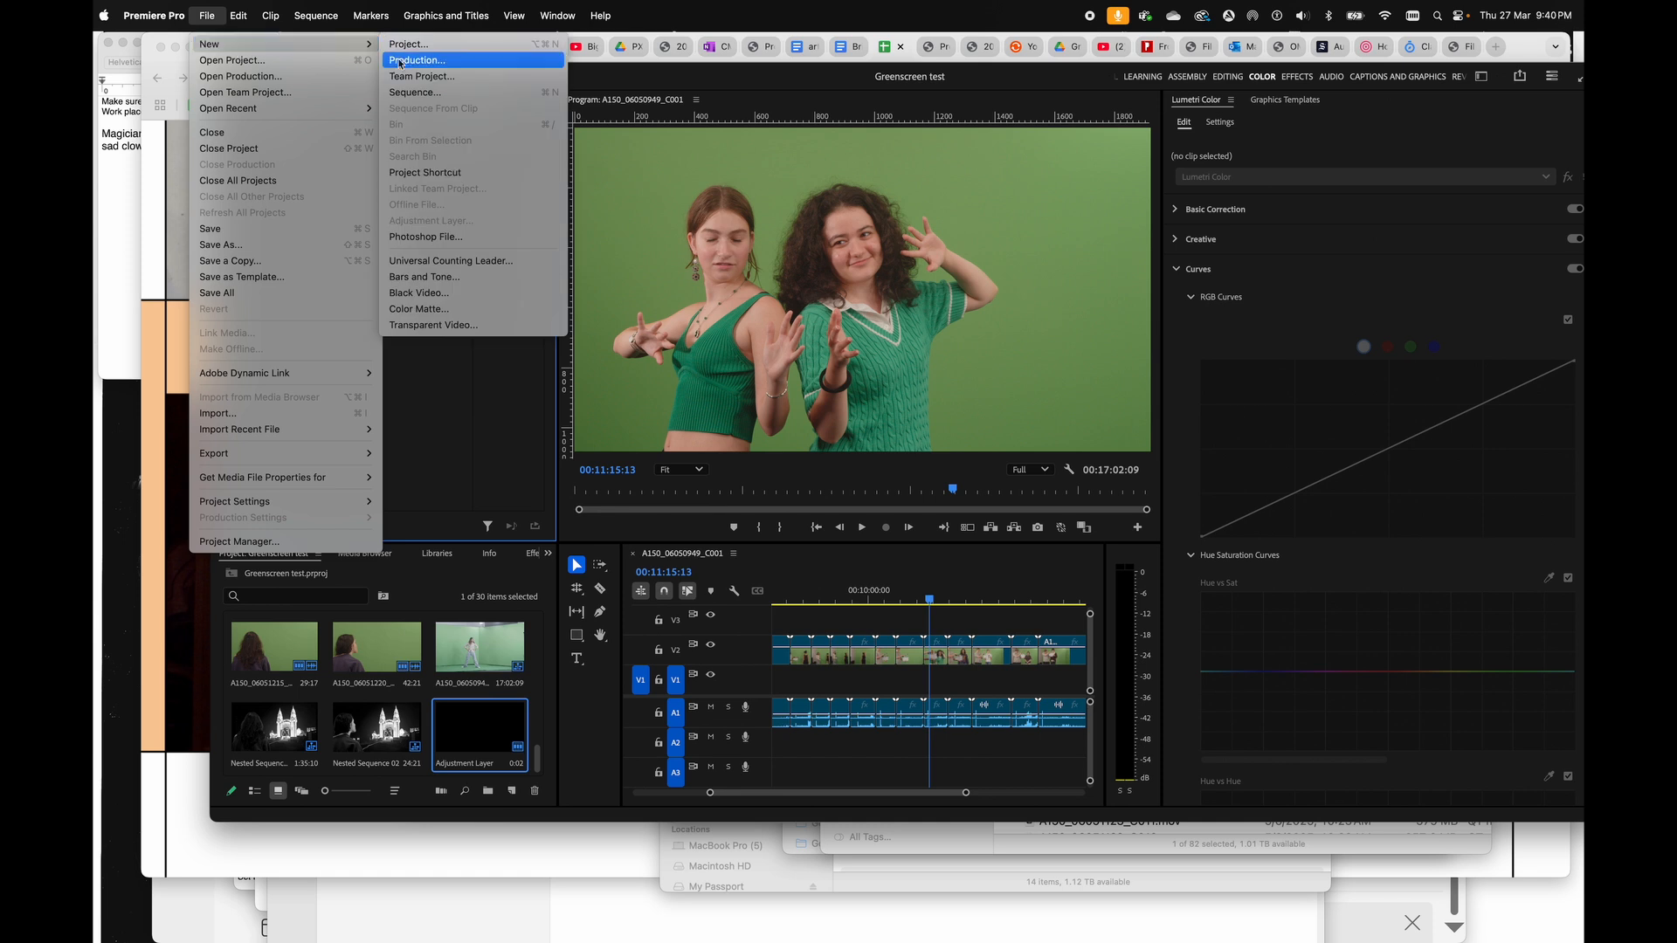
{"action": "left_click", "coordinate": [420, 48]}
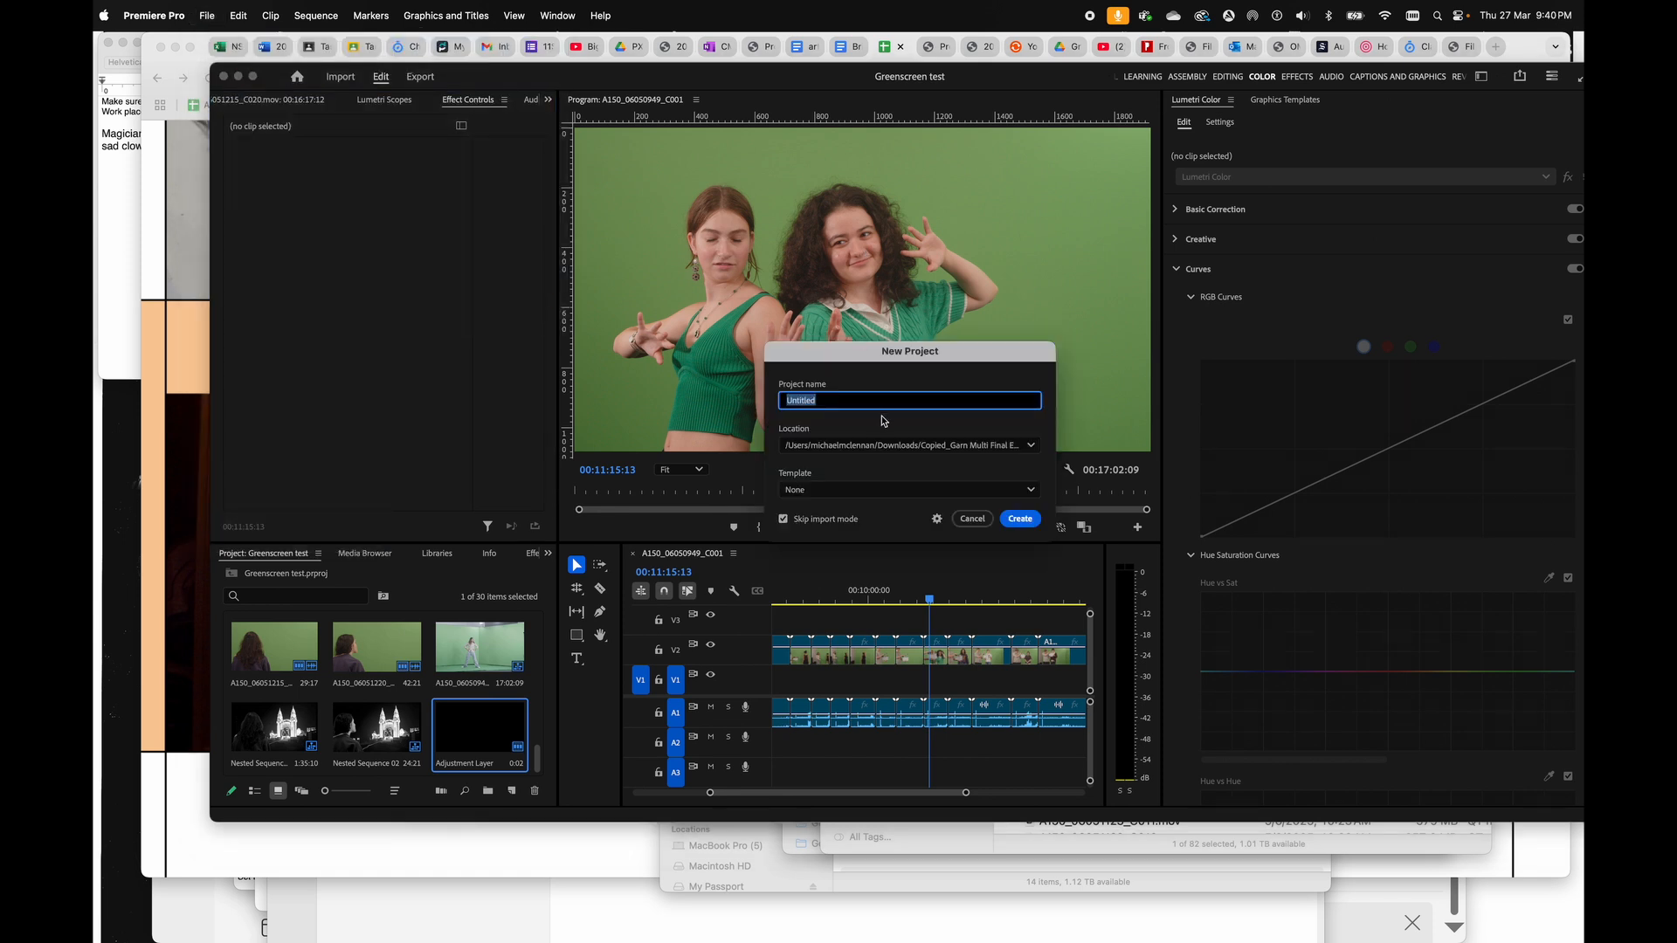
{"action": "left_click", "coordinate": [974, 446]}
{"action": "left_click", "coordinate": [970, 445]}
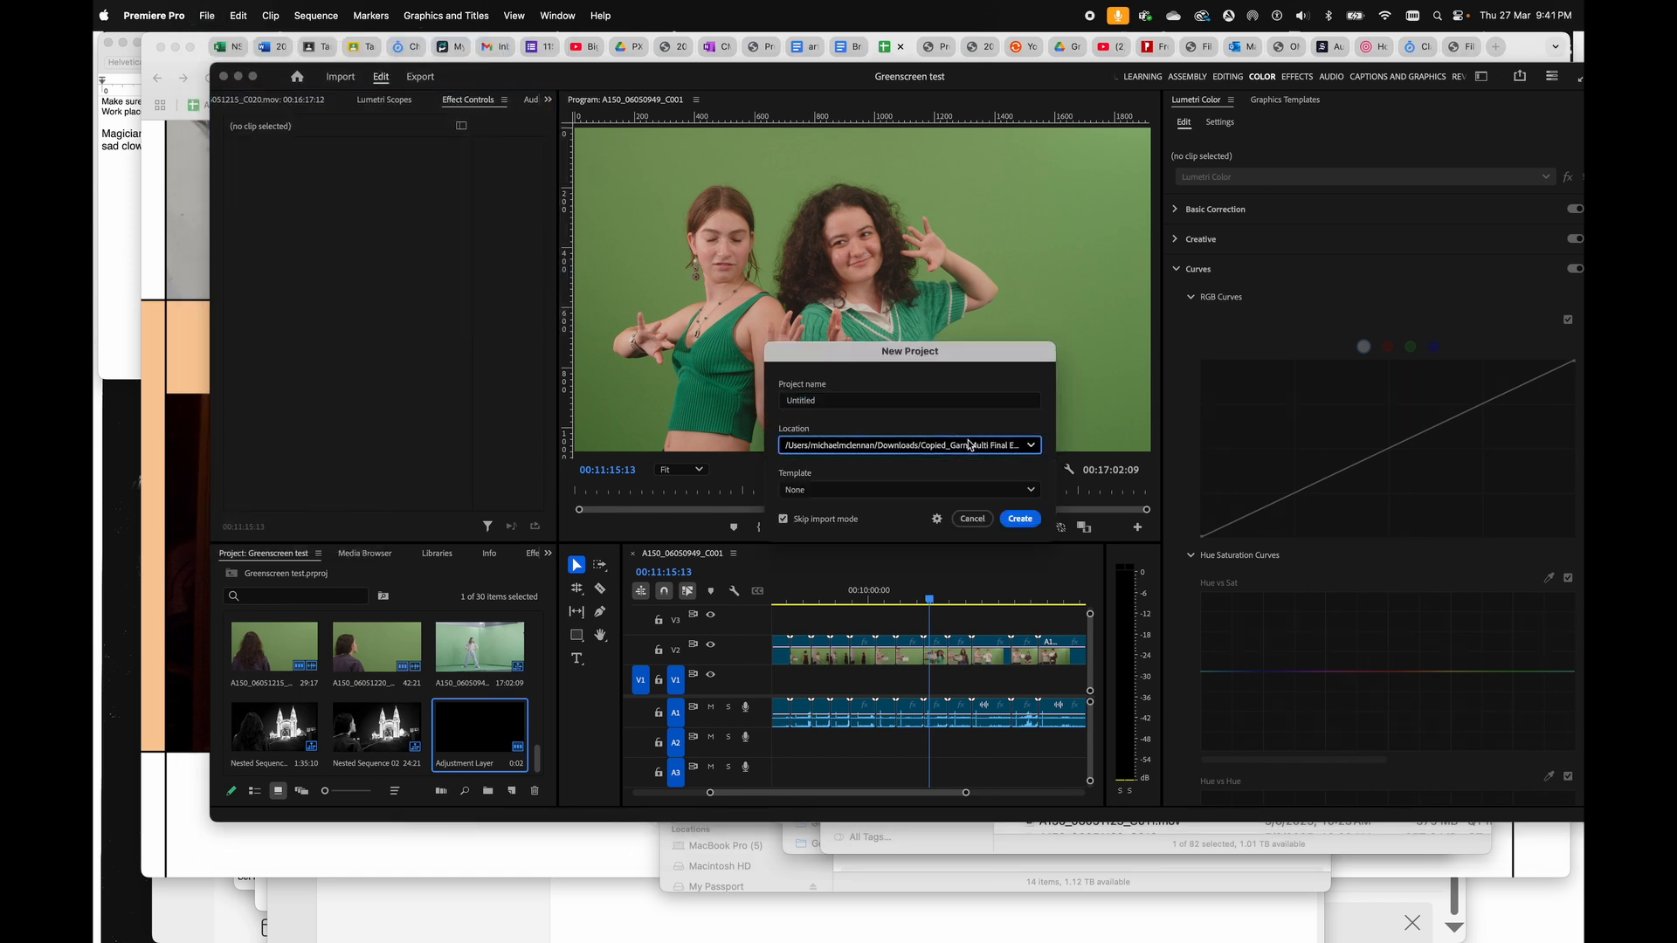
{"action": "left_click", "coordinate": [825, 403]}
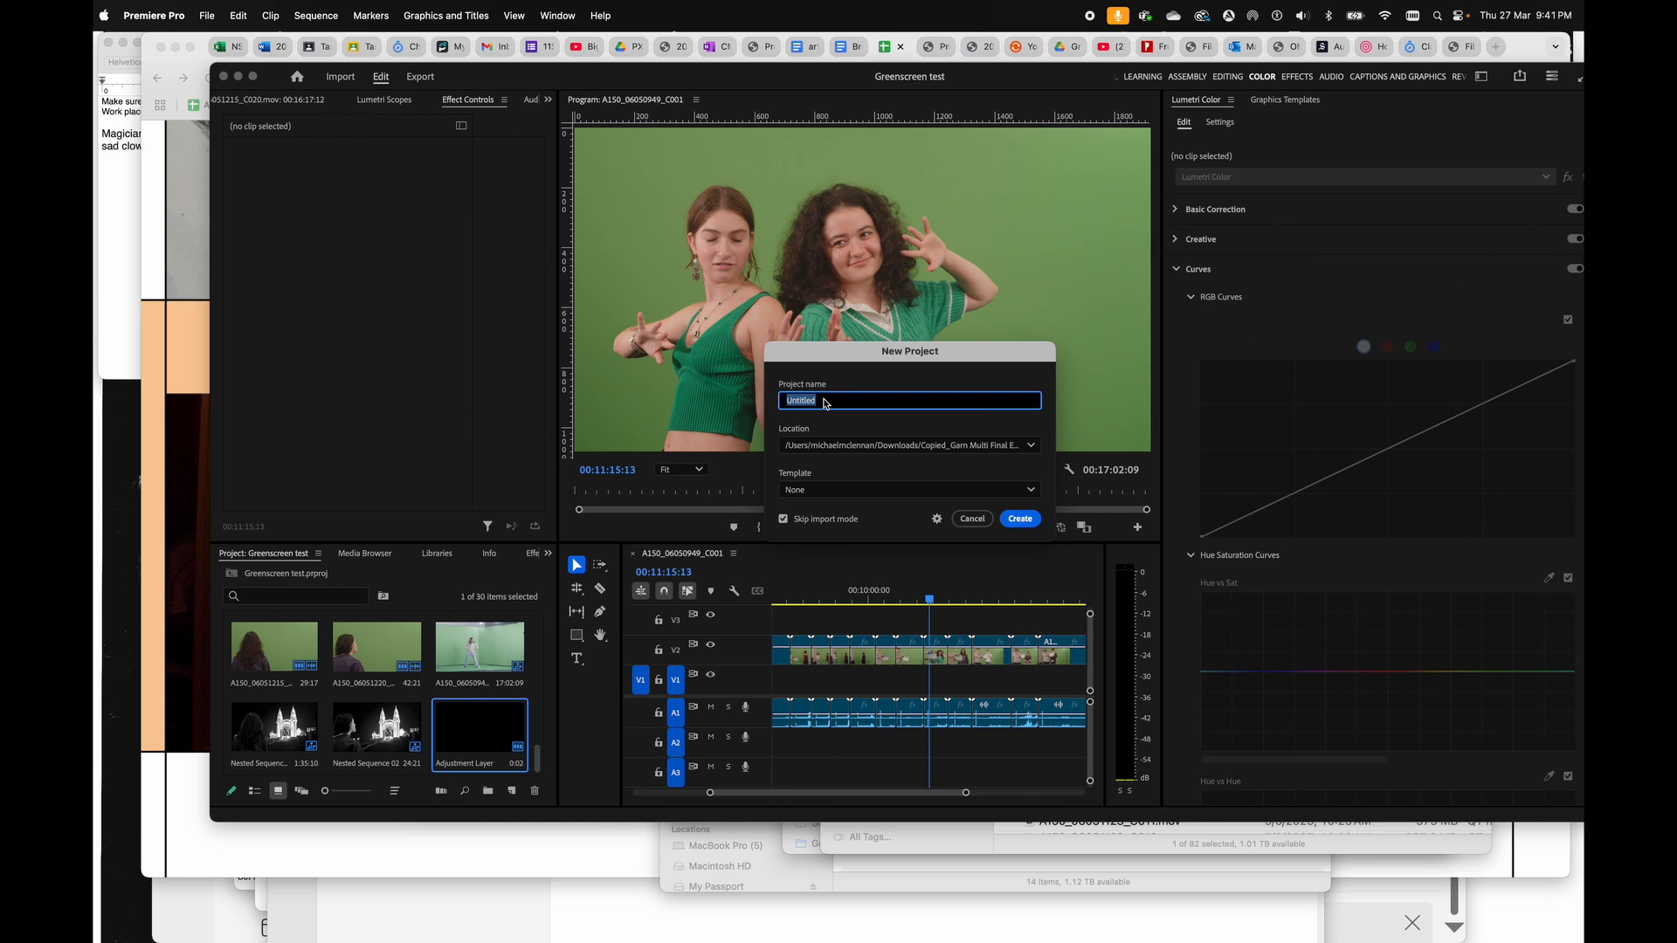
{"action": "type", "text": "Greenscreen Testing"}
{"action": "key", "text": "Return"}
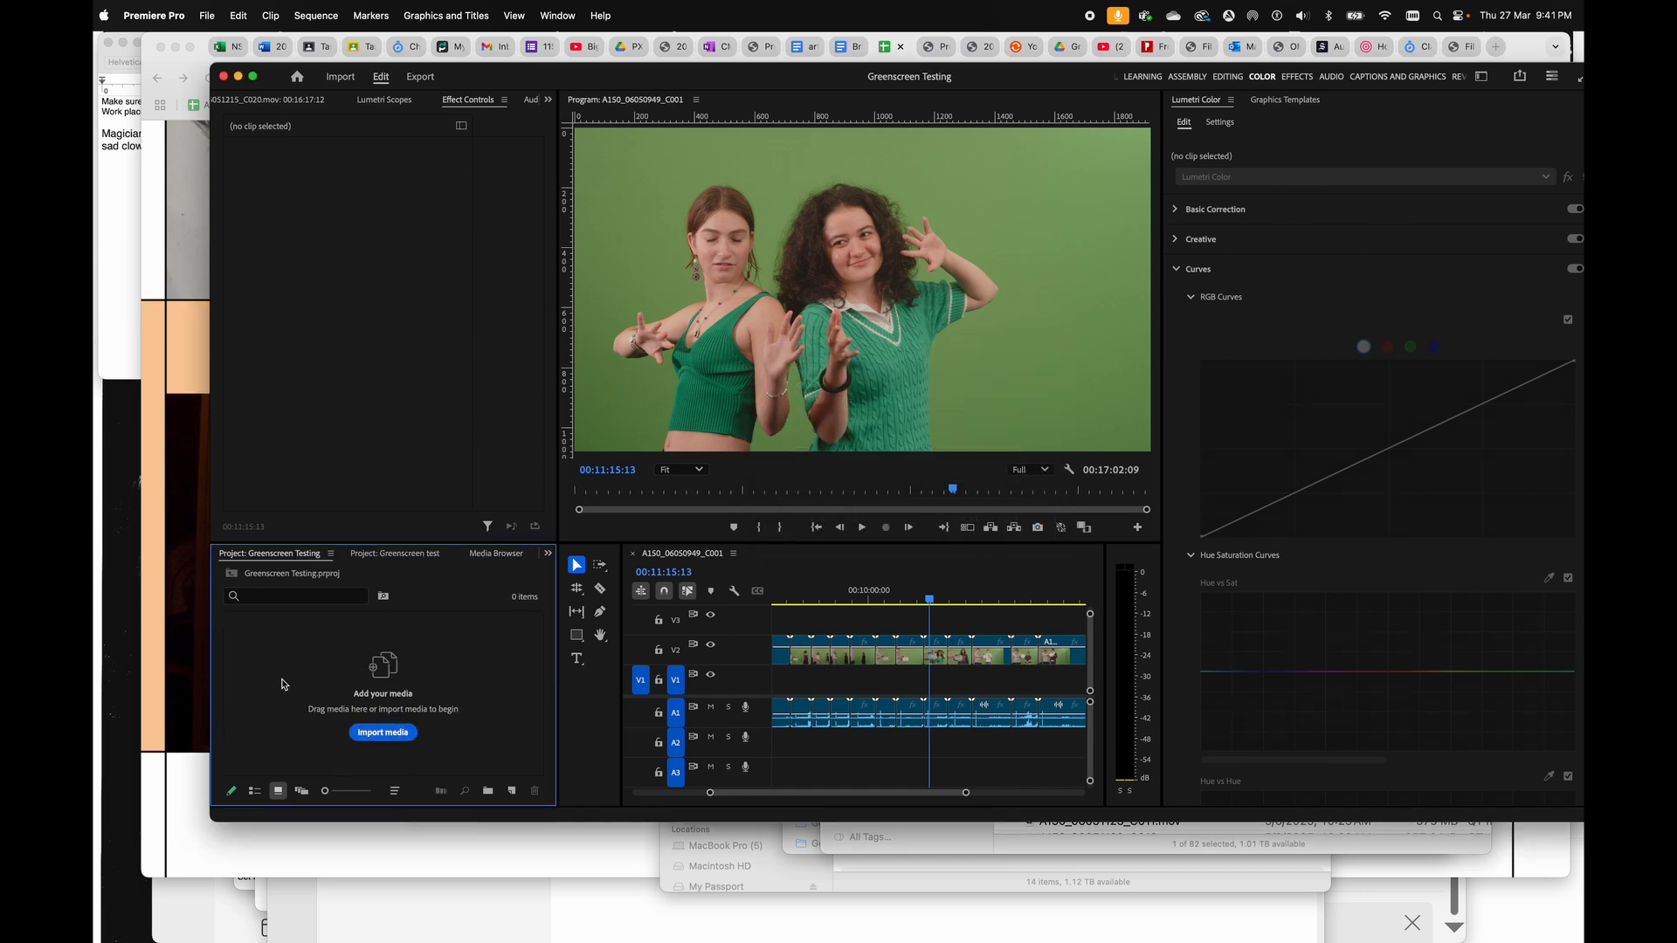
- Import all clips from the Greenscreen footage 21.3.25 folder, C001 to C021, into the Greenscreen Testing project and switch to the Editing workspace
{"action": "left_click", "coordinate": [892, 850]}
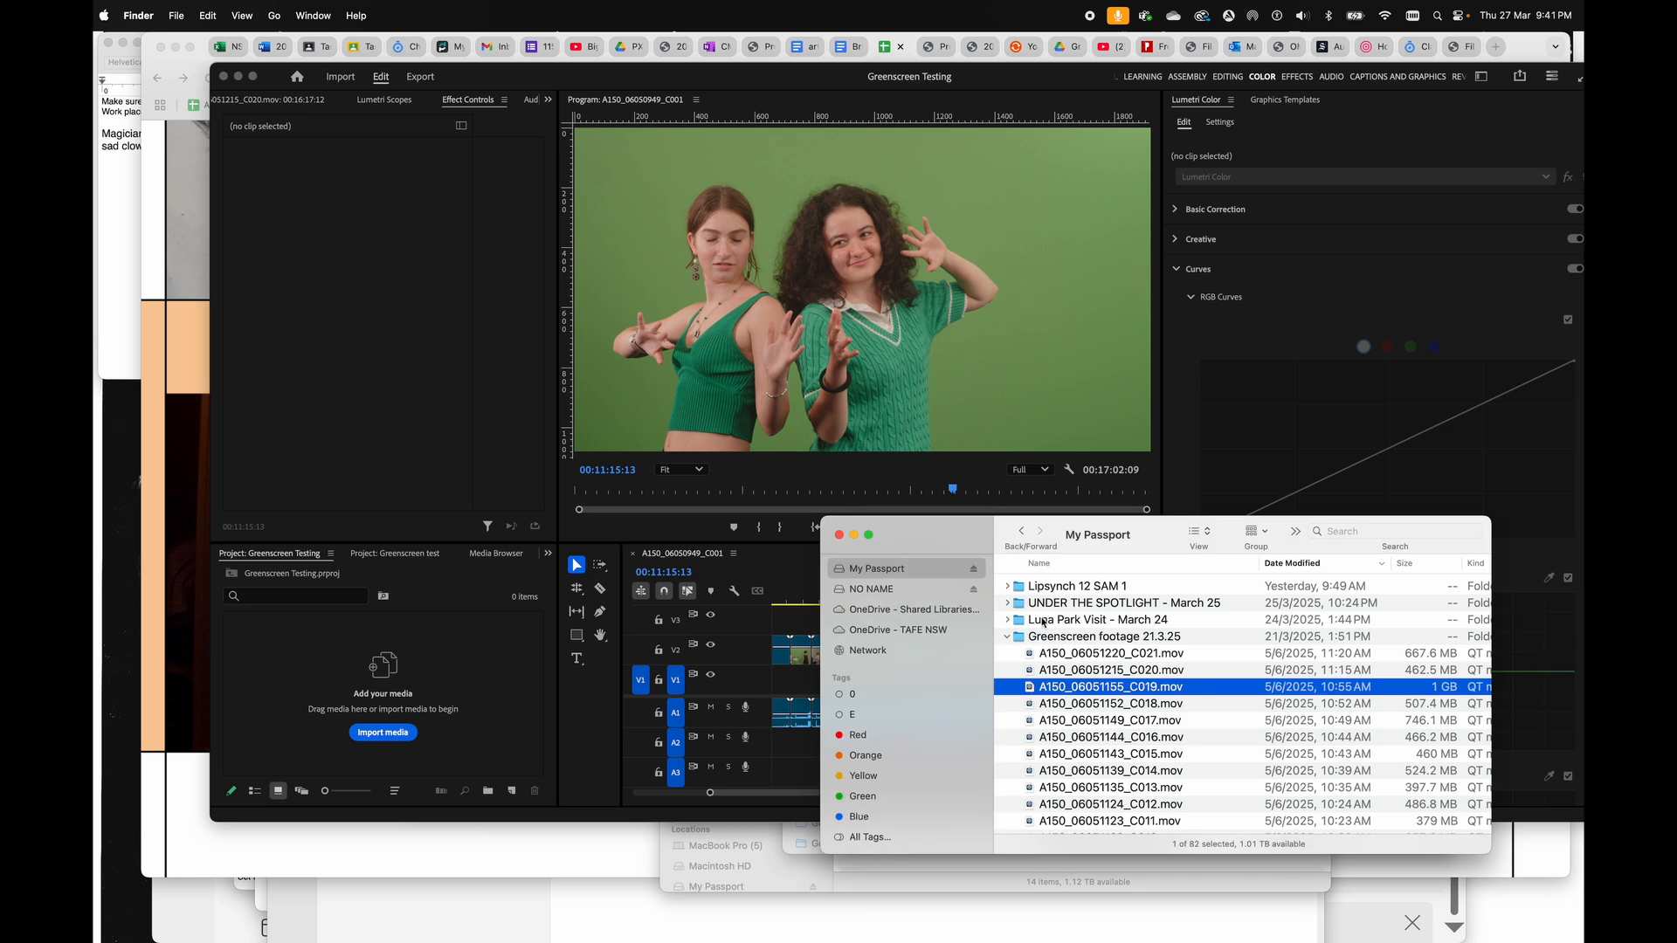
{"action": "scroll", "coordinate": [1024, 672], "scroll_direction": "down", "scroll_amount": 6}
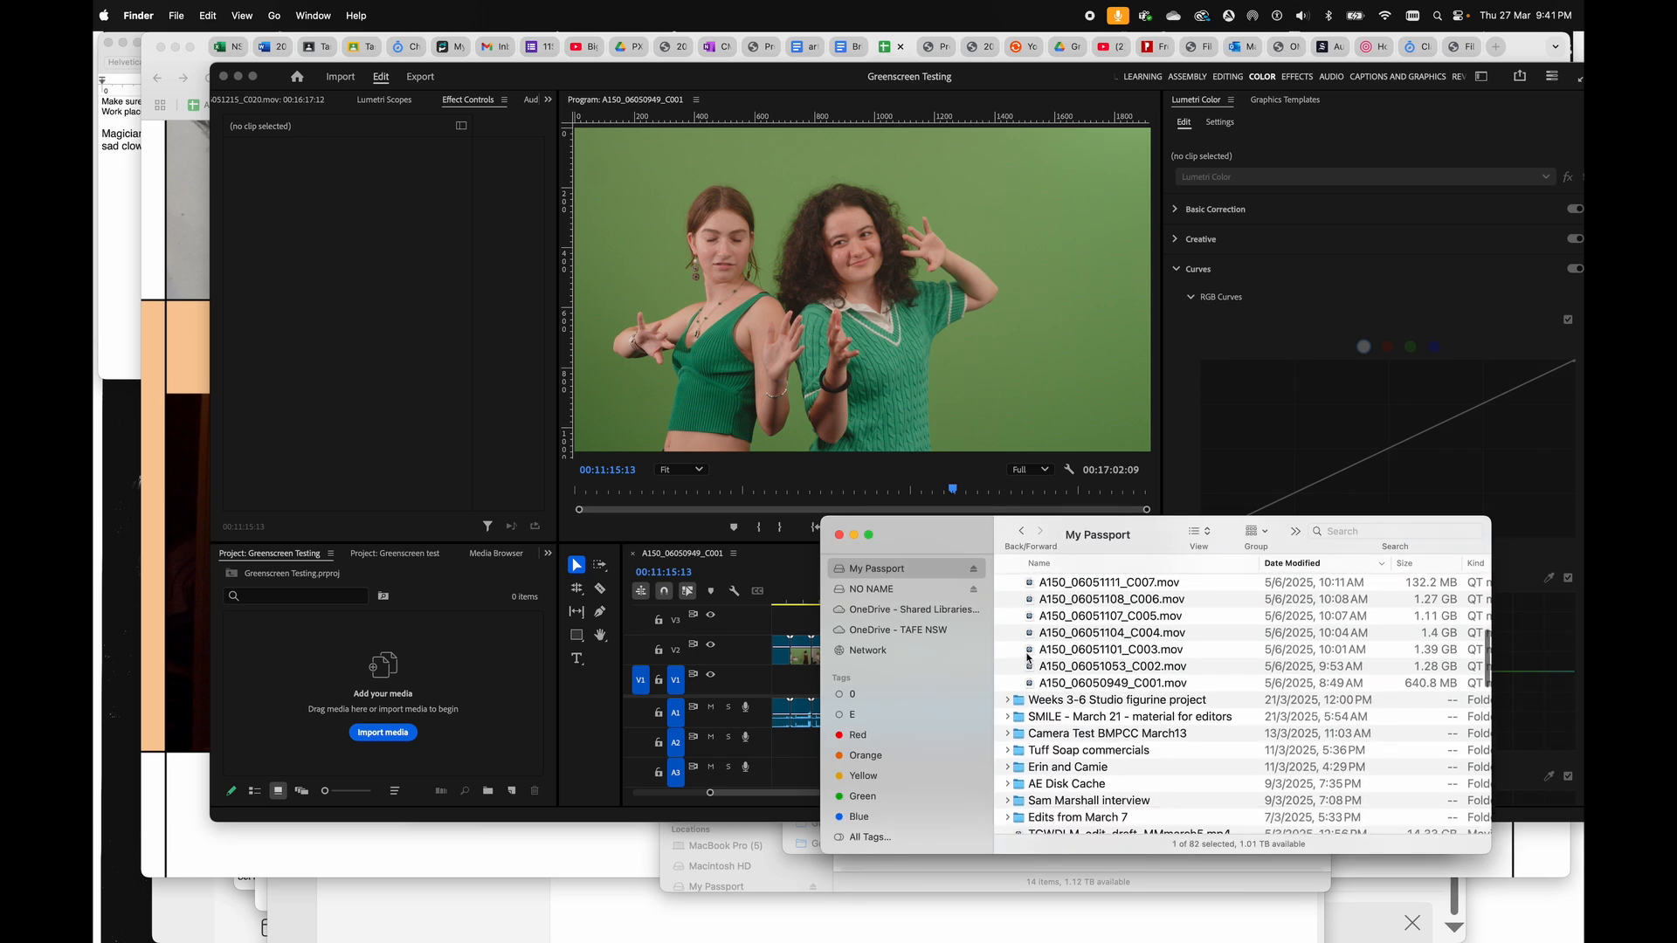
{"action": "left_click", "coordinate": [1029, 702], "text": "shift"}
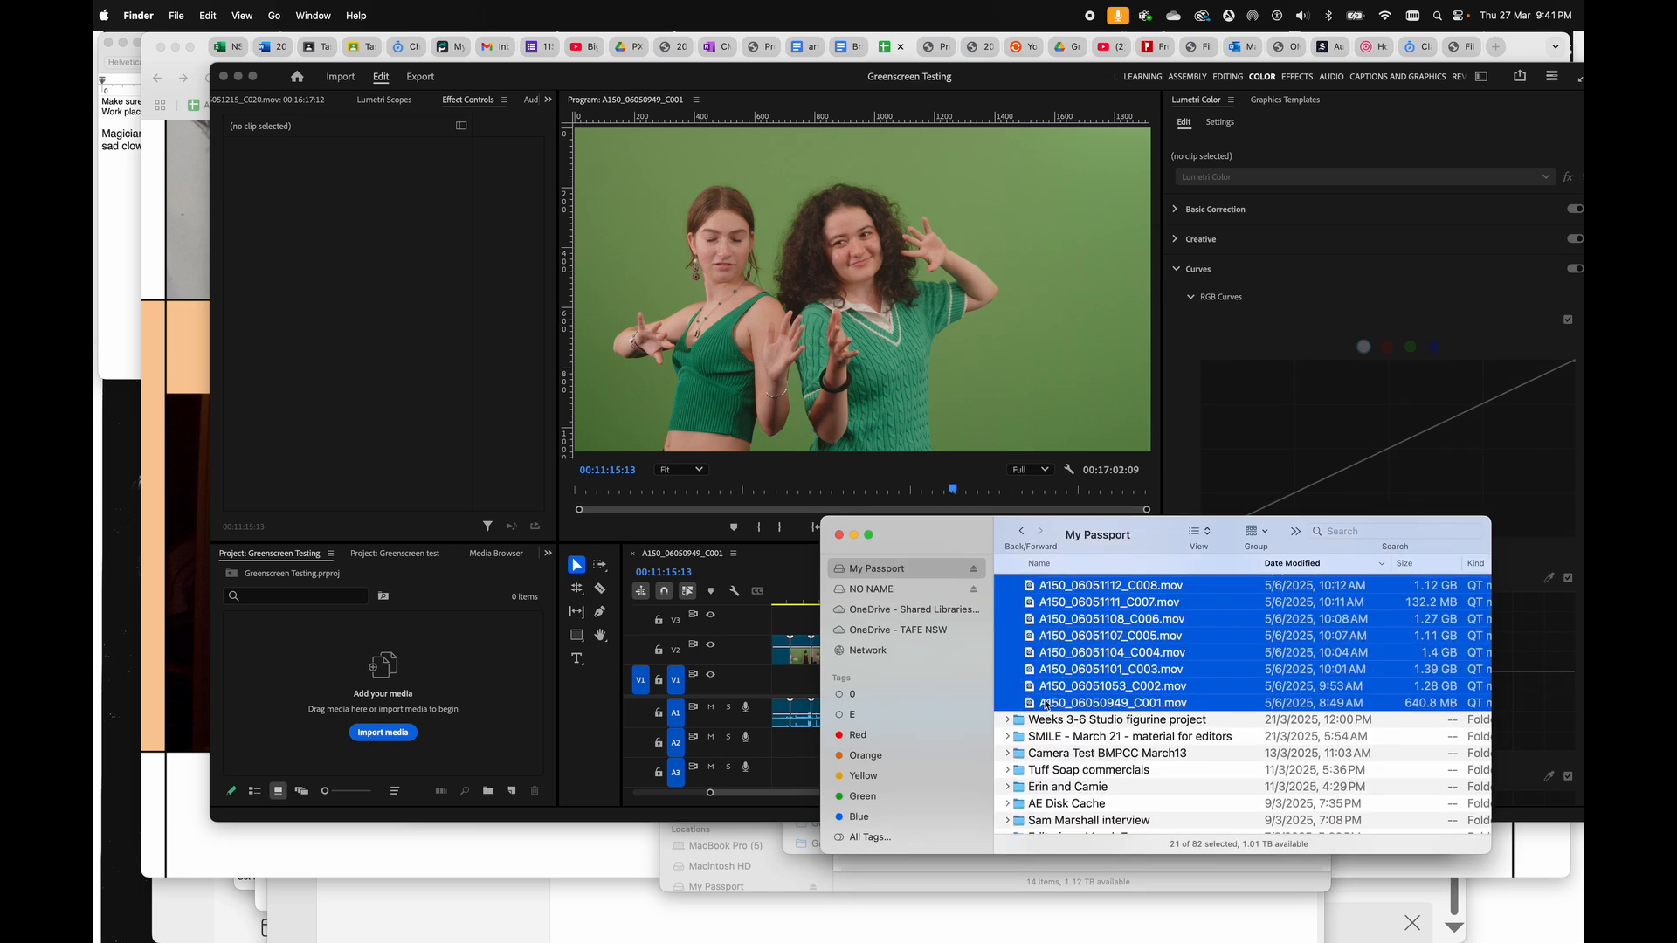
{"action": "left_click_drag", "start_coordinate": [1029, 652], "coordinate": [443, 652]}
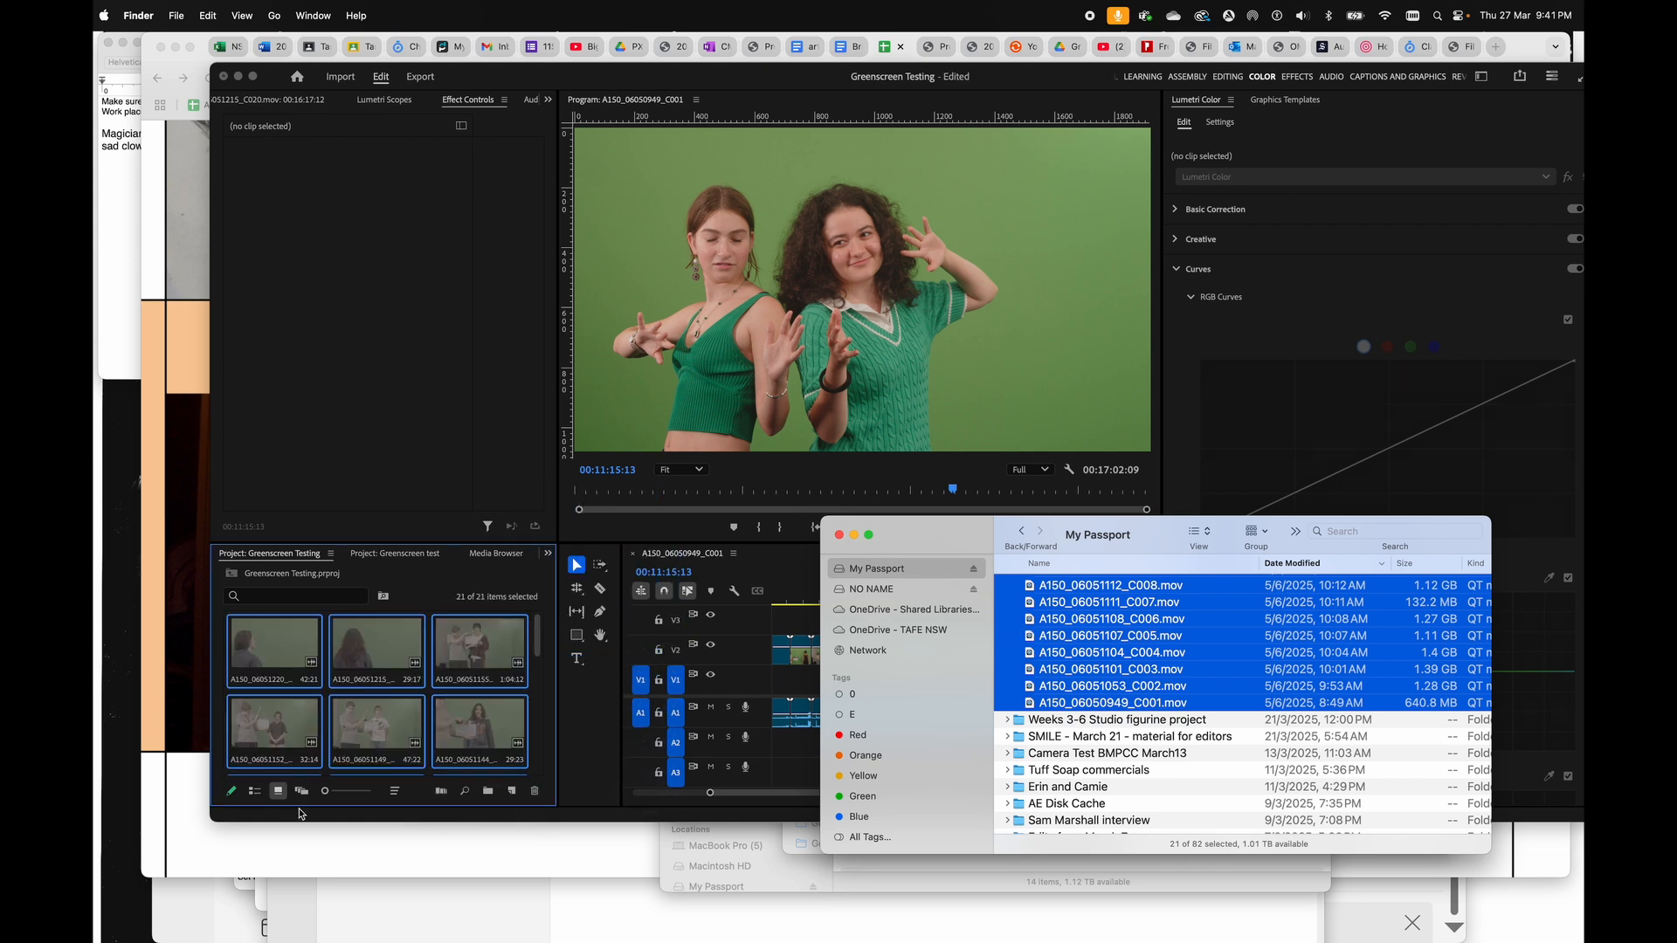
{"action": "left_click", "coordinate": [1225, 77]}
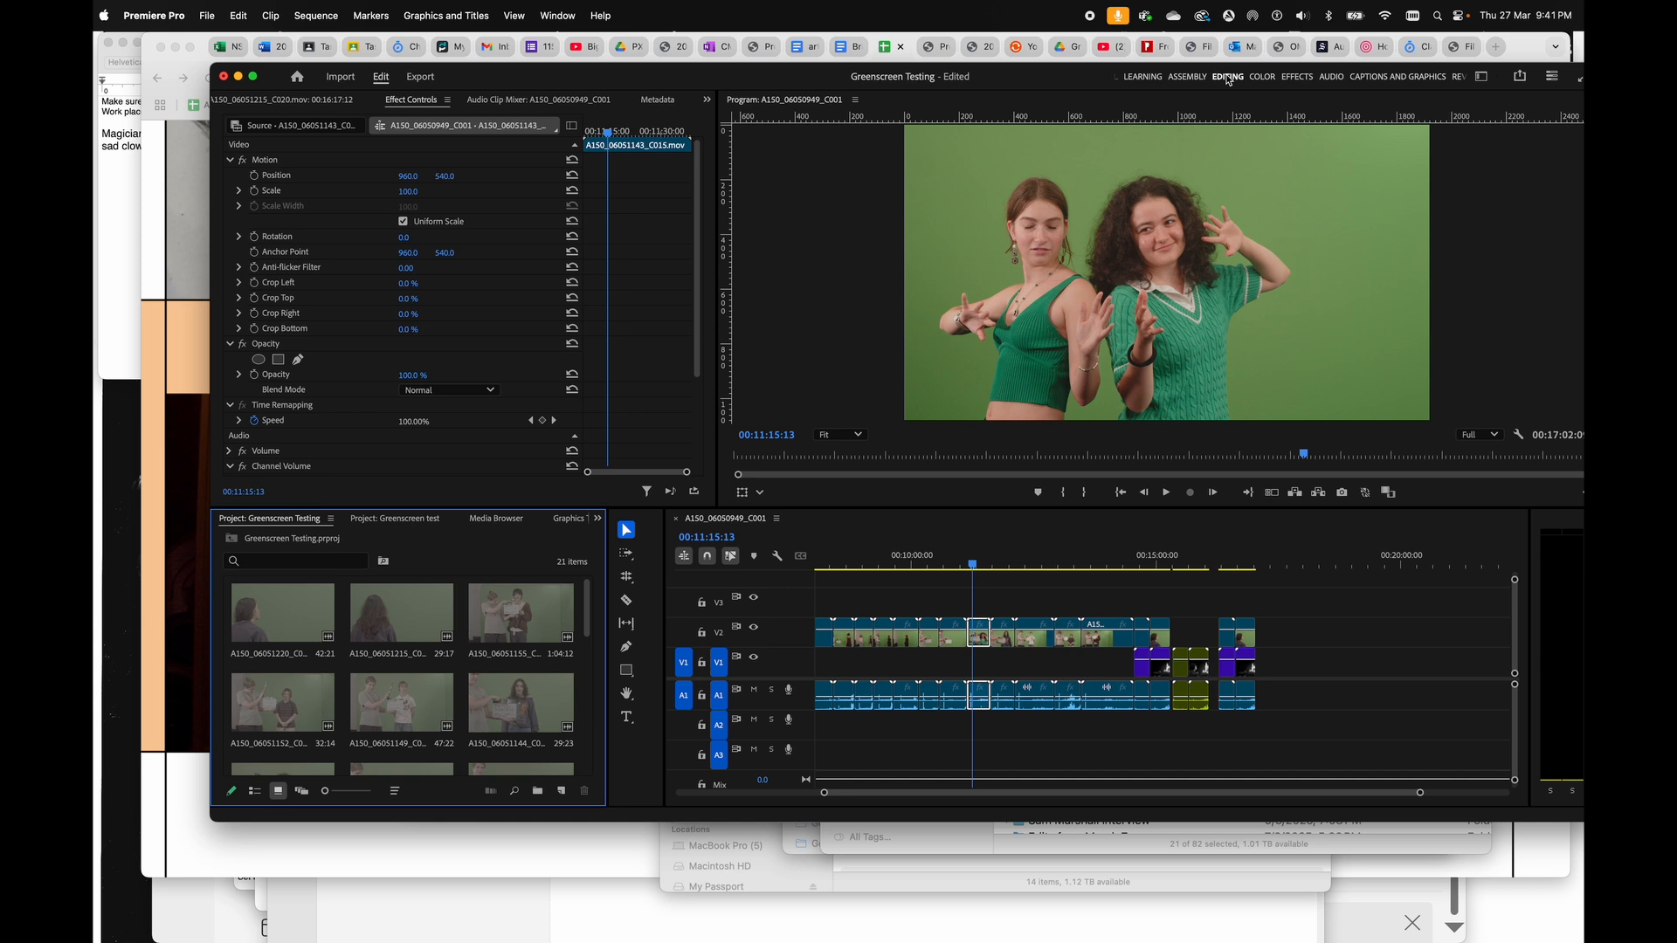
- Hide the workspace tabs and show them again
{"action": "left_click", "coordinate": [1483, 77]}
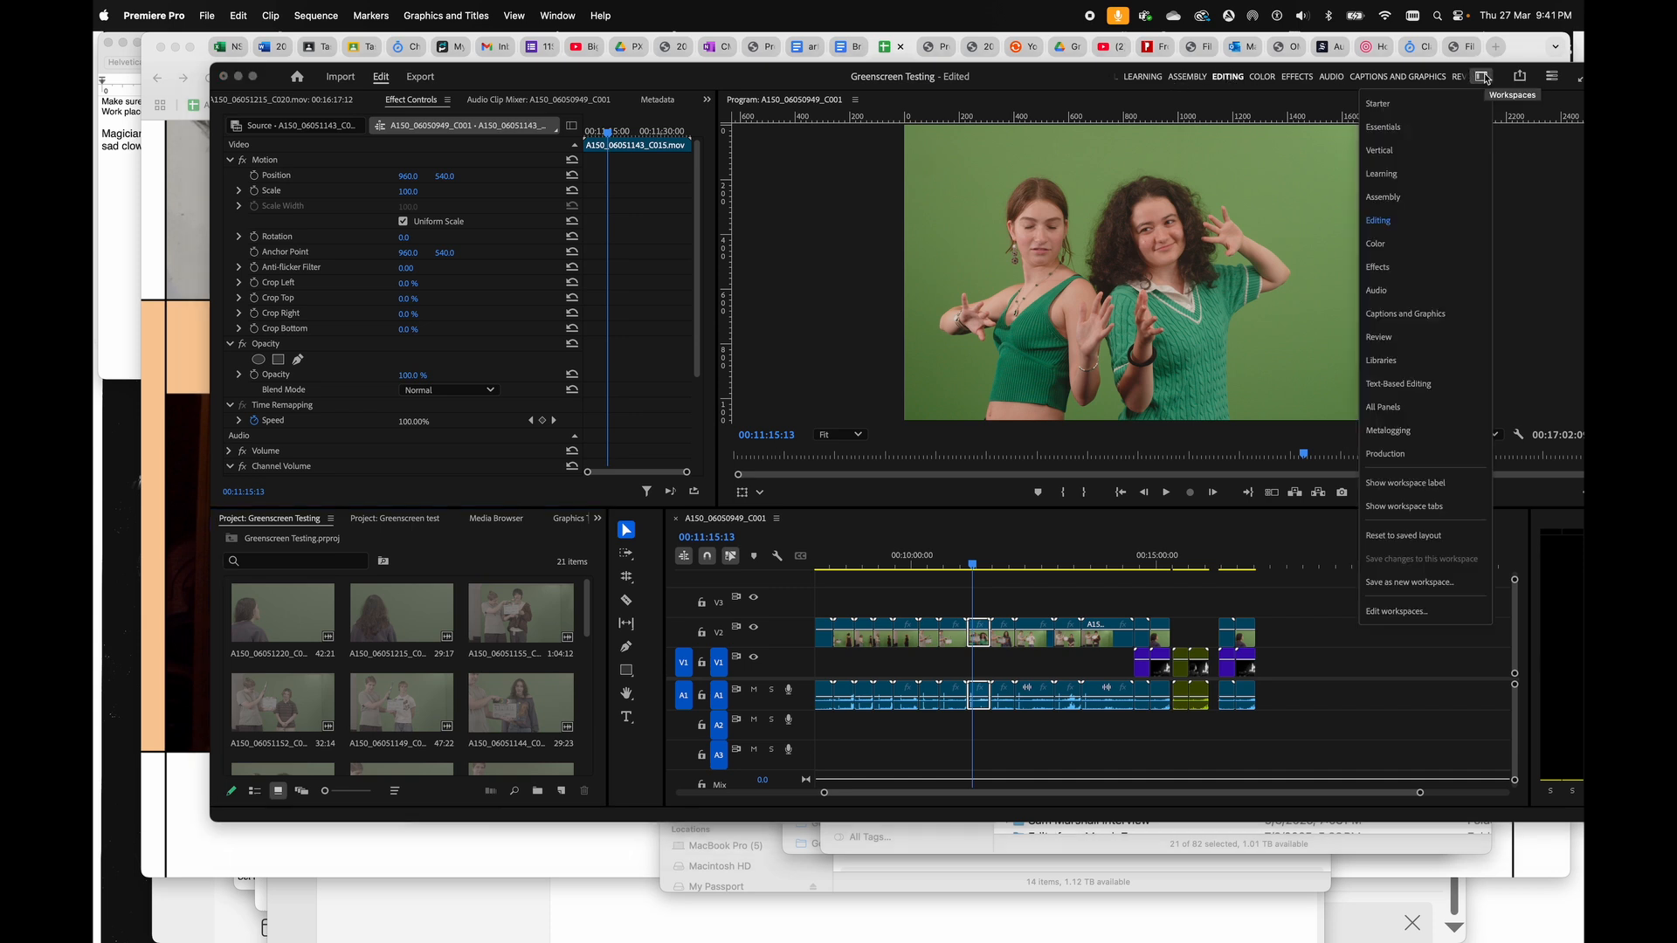
{"action": "left_click", "coordinate": [1405, 506]}
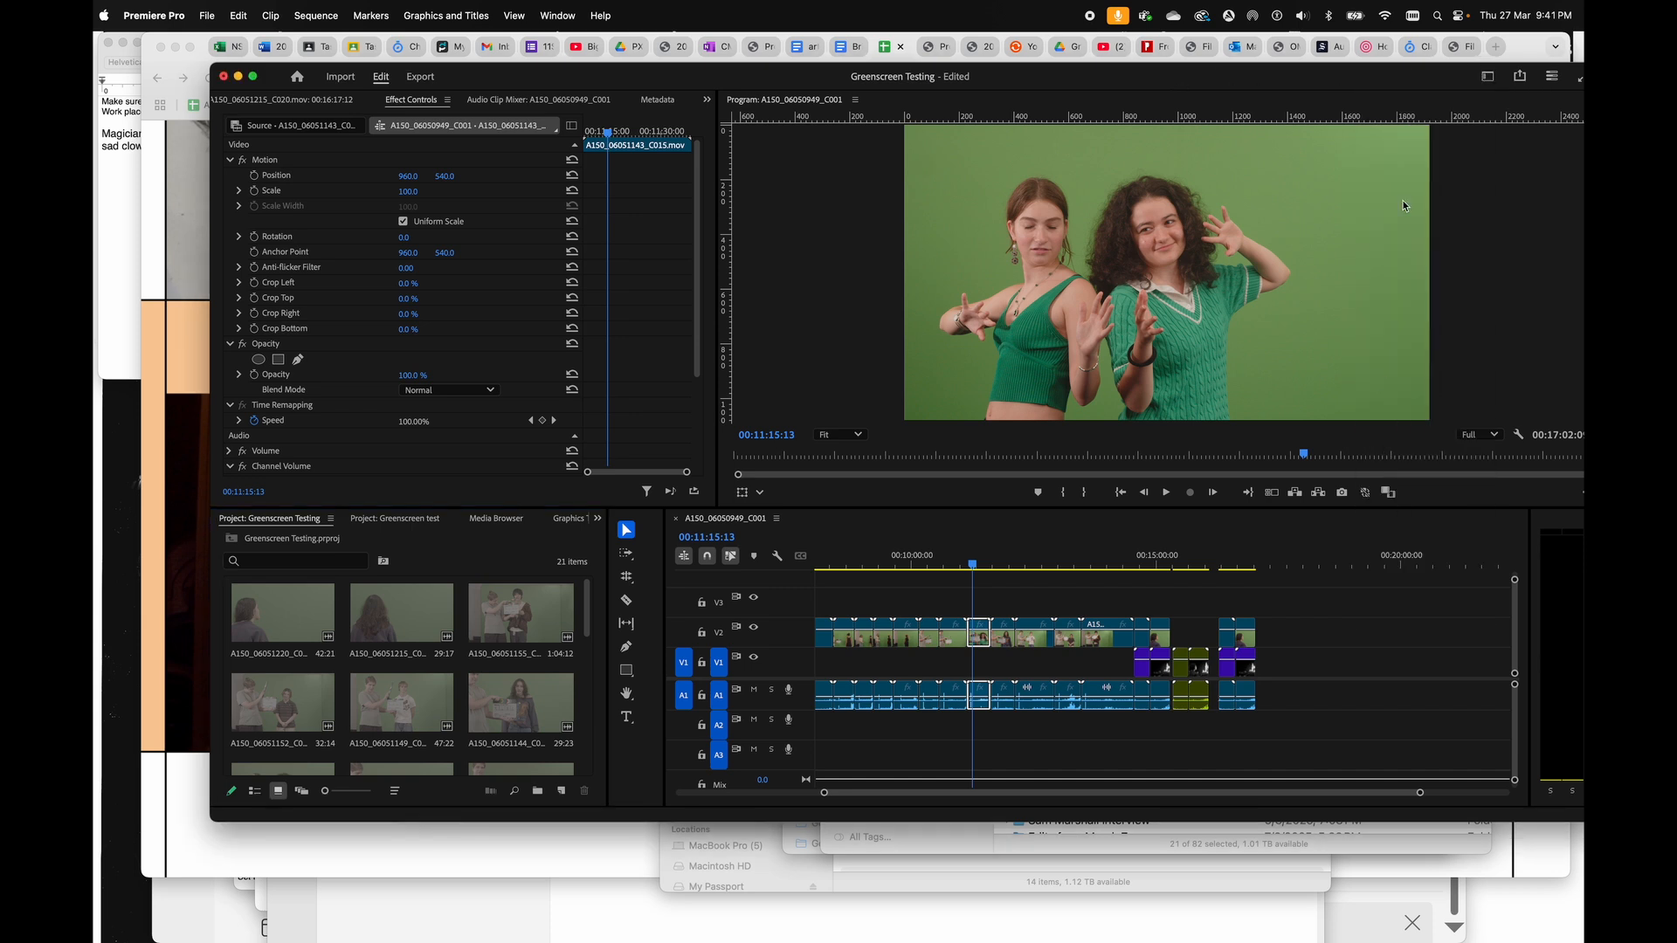
{"action": "left_click", "coordinate": [1488, 76]}
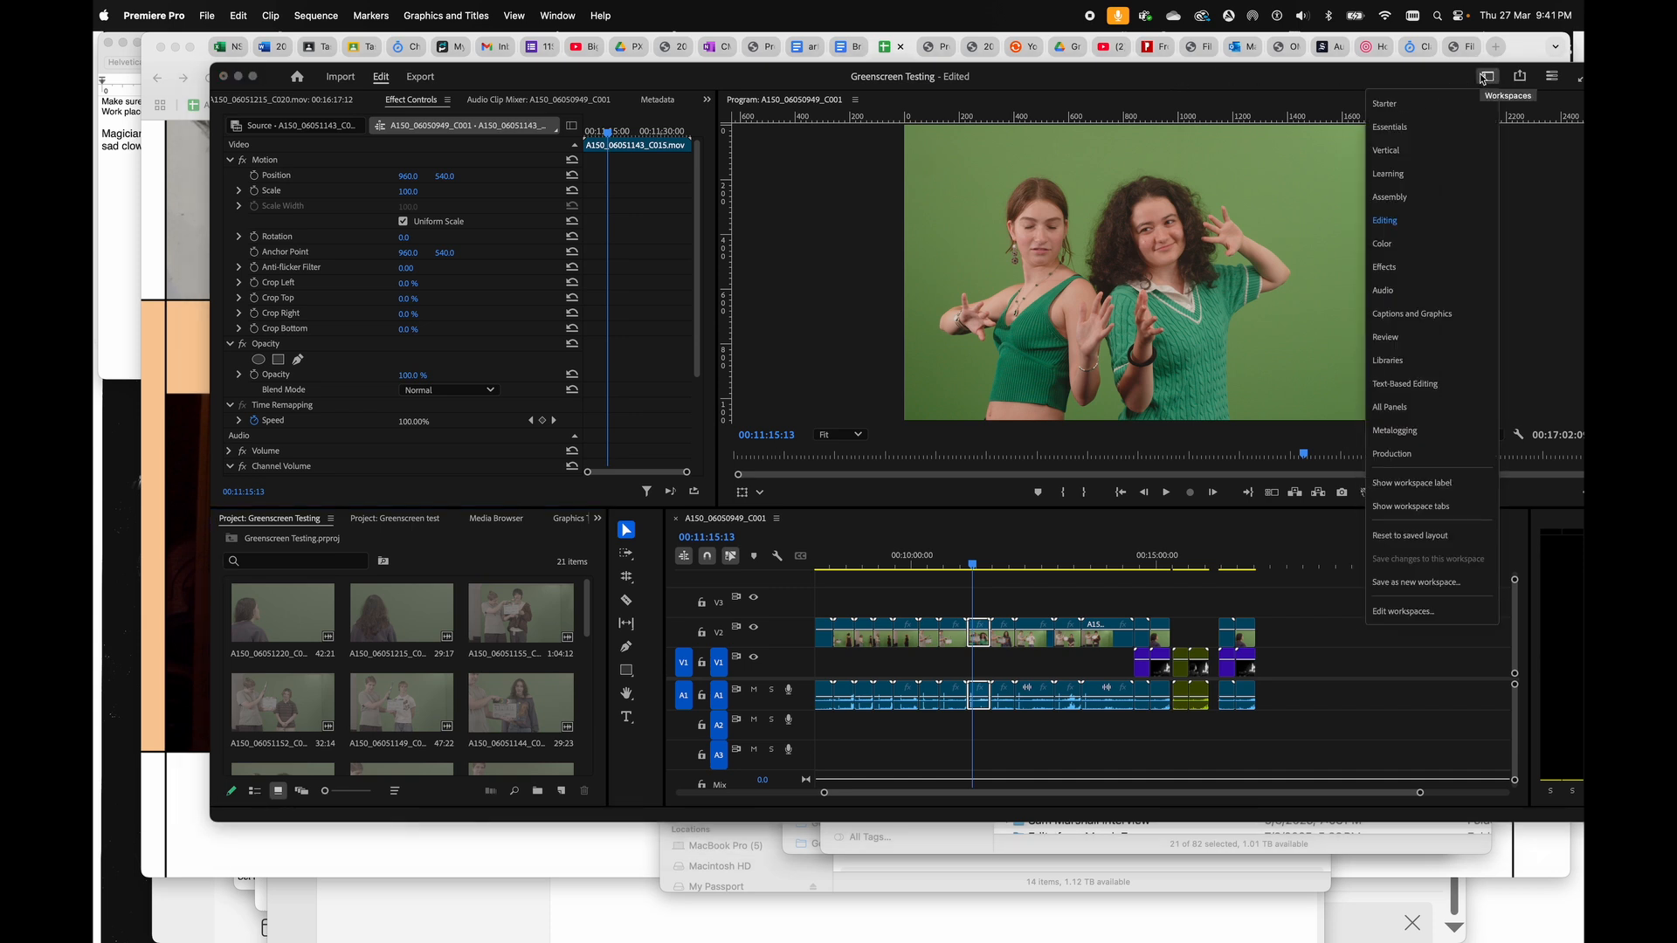
{"action": "left_click", "coordinate": [1395, 510]}
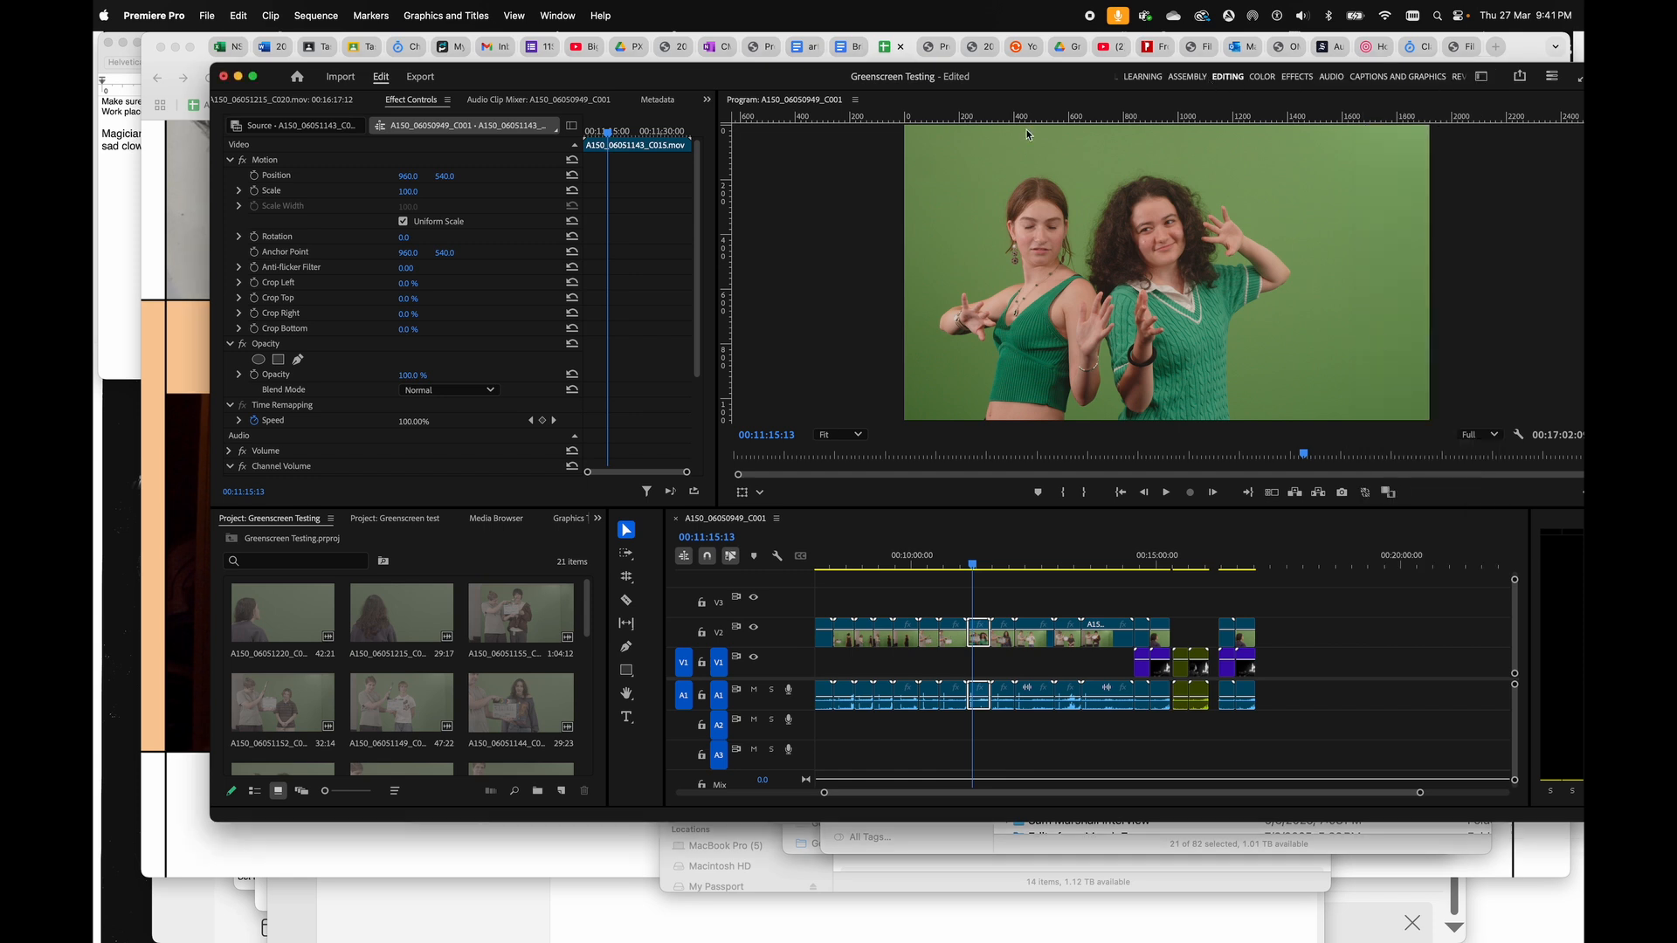
- Close the A150_06050949_C001 sequence left open from the Greenscreen test project
{"action": "scroll", "coordinate": [426, 672], "scroll_direction": "down", "scroll_amount": 5}
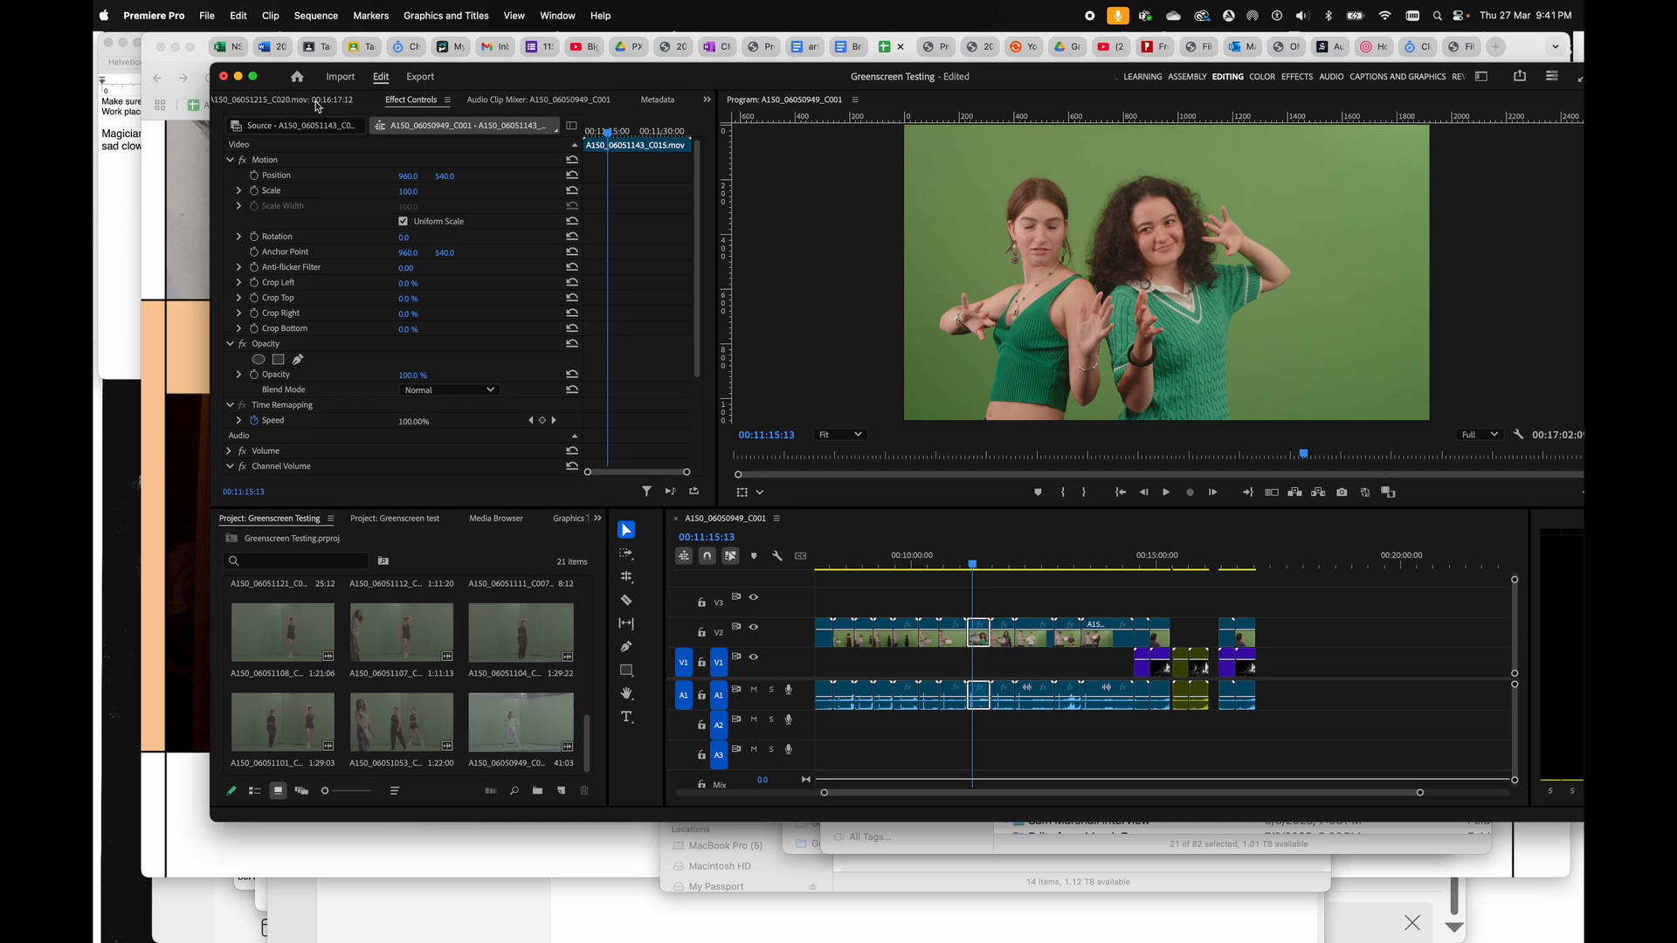
{"action": "left_click", "coordinate": [875, 605]}
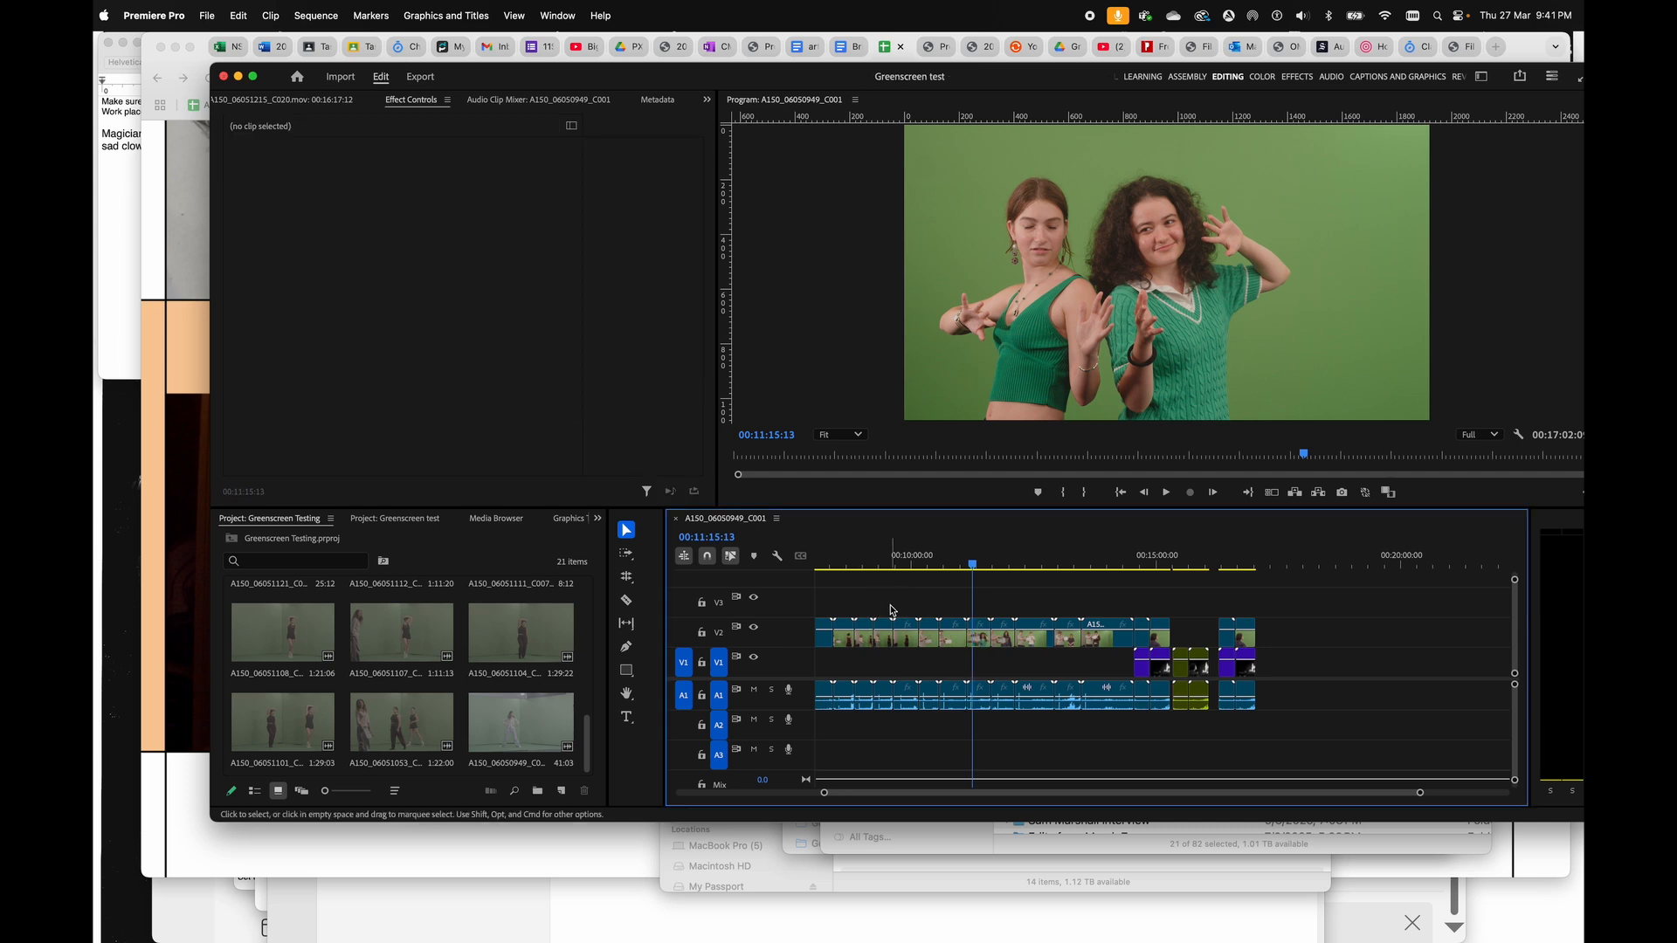
{"action": "left_click", "coordinate": [679, 519]}
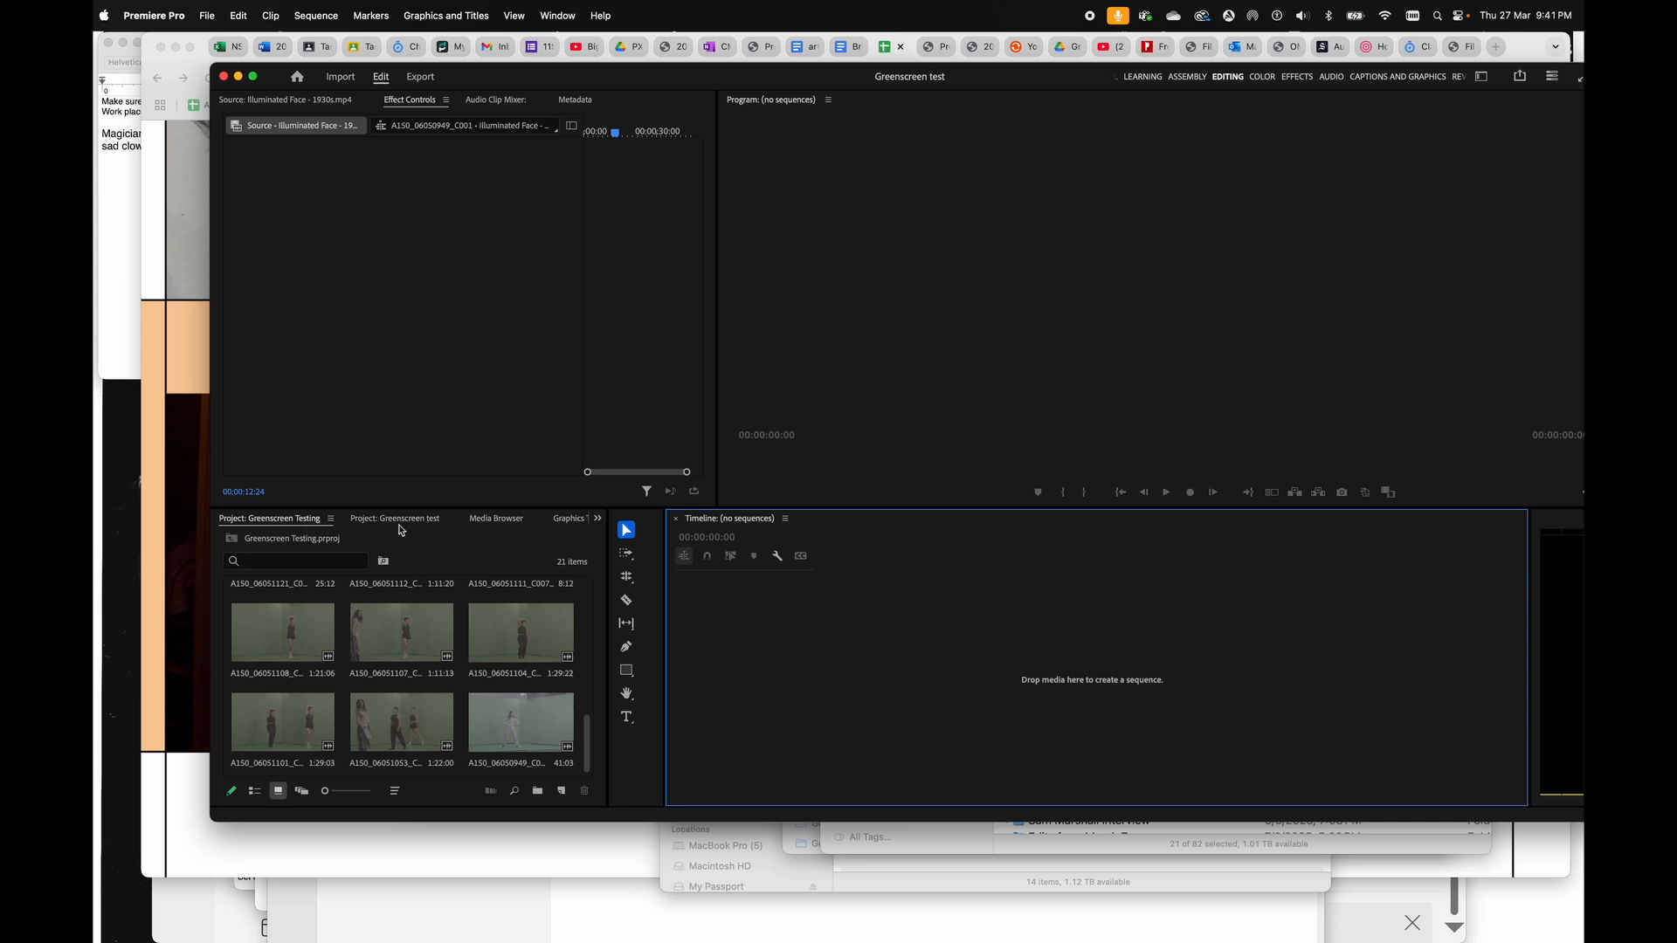
- Preview clips A150_06051108_C006, A150_06051107_C005 and A150_06051104_C004 as source clips and browse the remaining footage thumbnails
{"action": "double_click", "coordinate": [288, 636]}
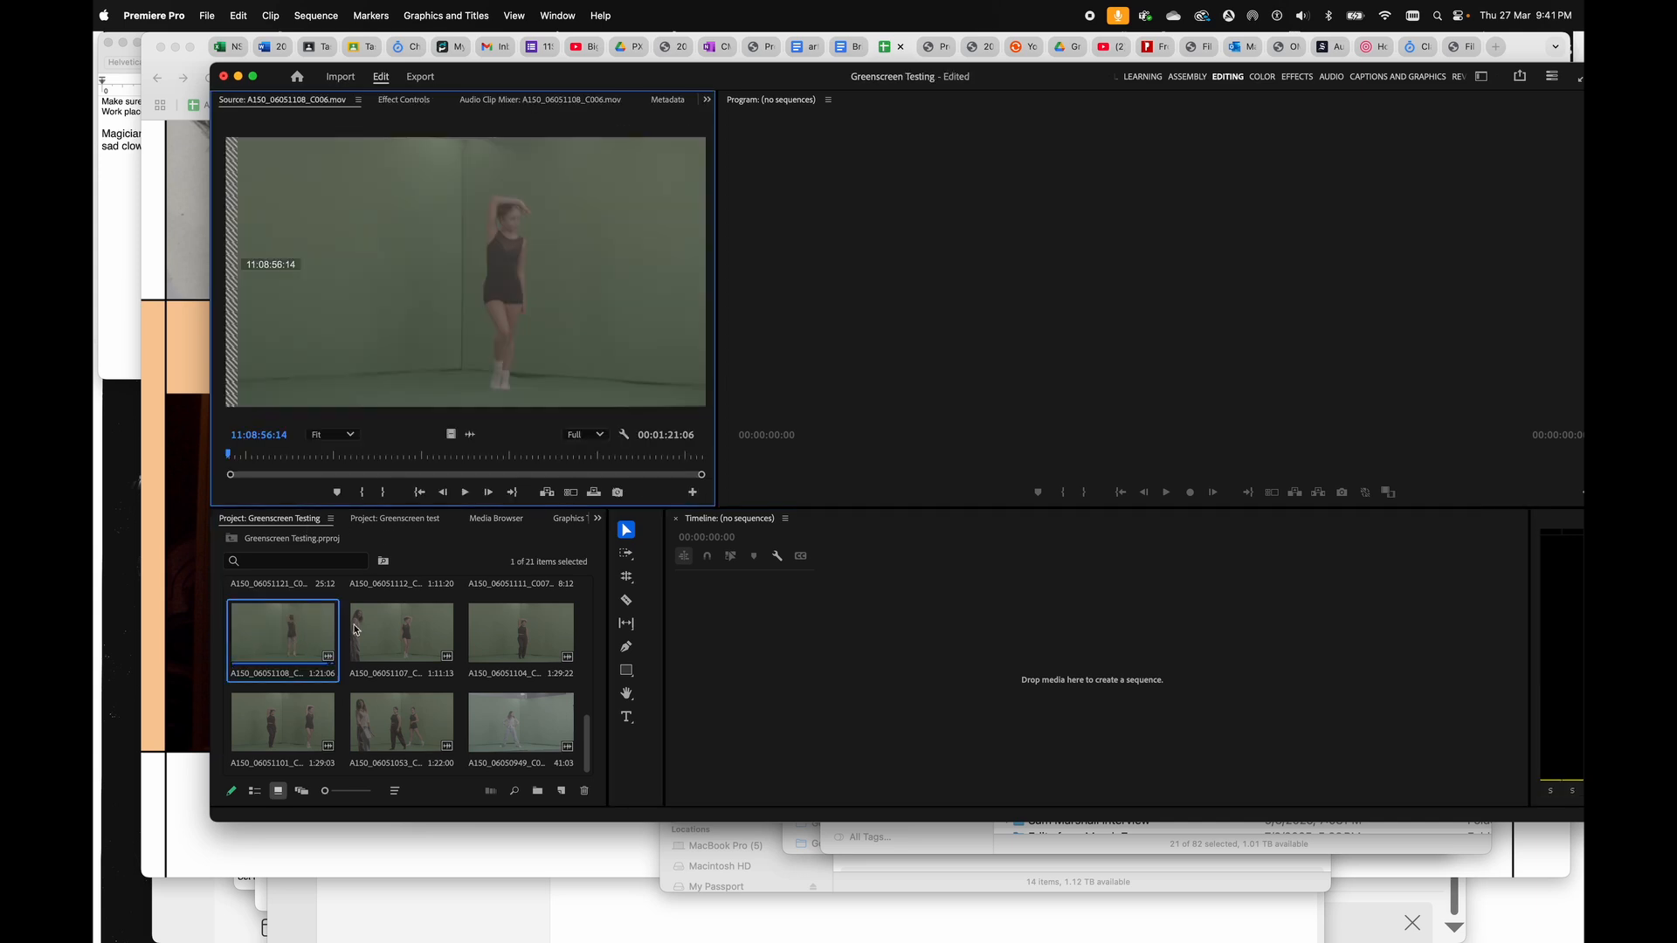
{"action": "double_click", "coordinate": [356, 629]}
{"action": "double_click", "coordinate": [523, 642]}
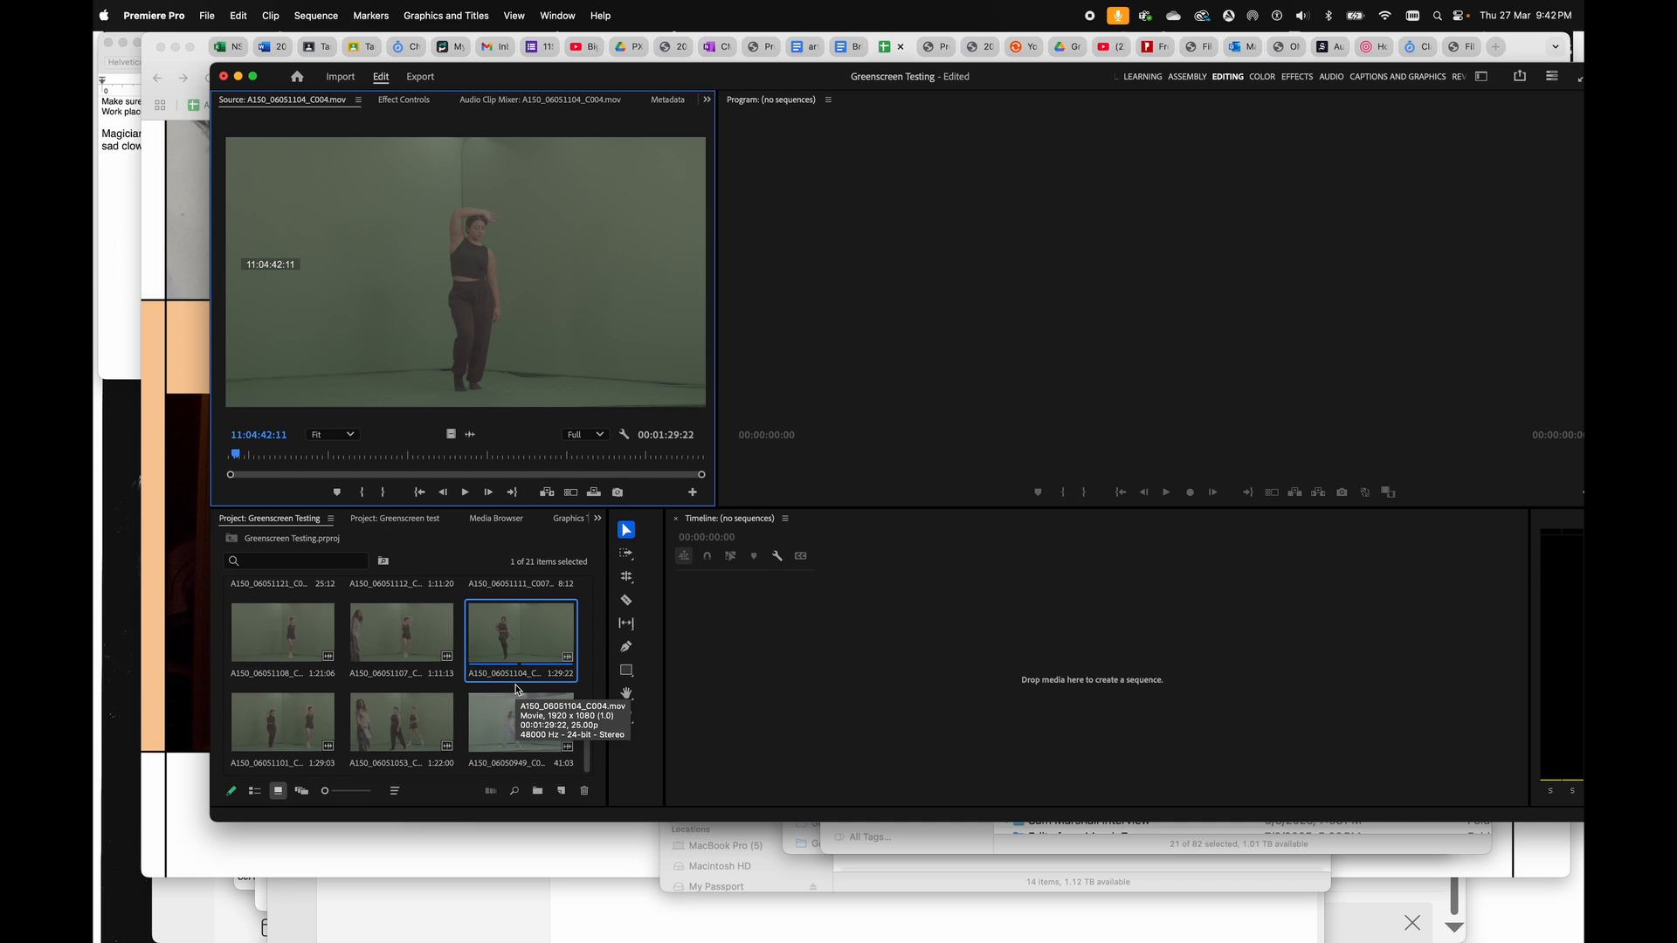
{"action": "scroll", "coordinate": [516, 690], "scroll_direction": "up", "scroll_amount": 5}
{"action": "left_click", "coordinate": [295, 614]}
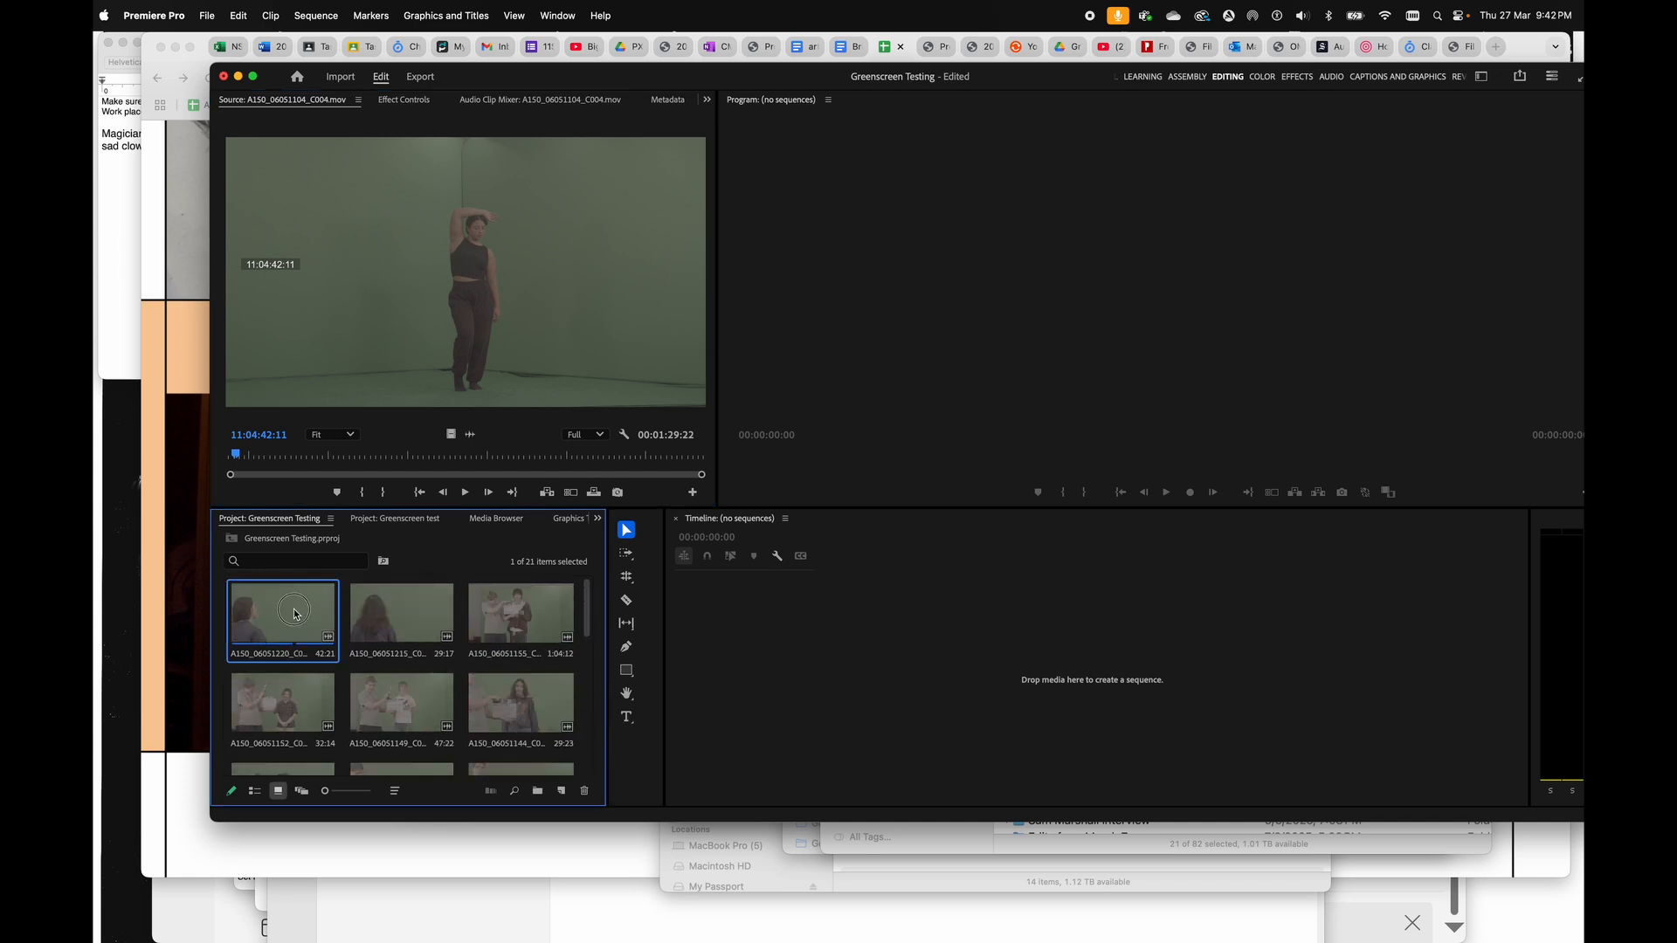
{"action": "scroll", "coordinate": [295, 614], "scroll_direction": "down", "scroll_amount": 5}
{"action": "scroll", "coordinate": [295, 614], "scroll_direction": "up", "scroll_amount": 5}
- In the Assembly workspace, list the clips by name and gather all 21 into a new, collapsed bin named "Greenscreen Footage"
{"action": "left_click", "coordinate": [1190, 78]}
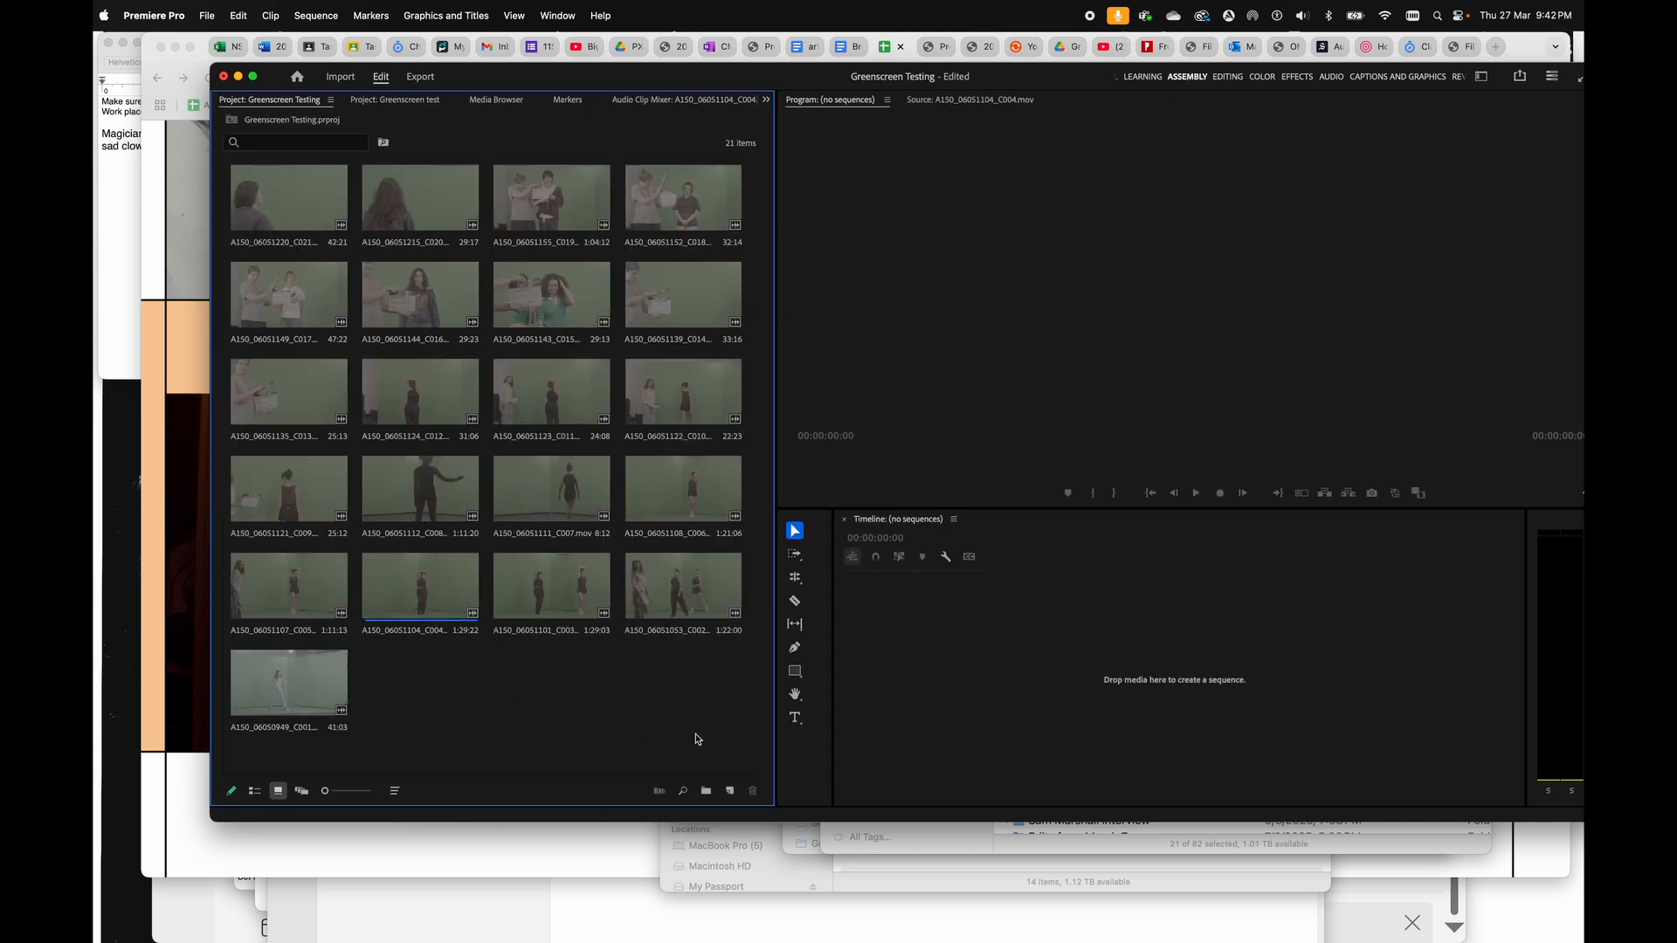
{"action": "left_click_drag", "start_coordinate": [698, 736], "coordinate": [300, 222]}
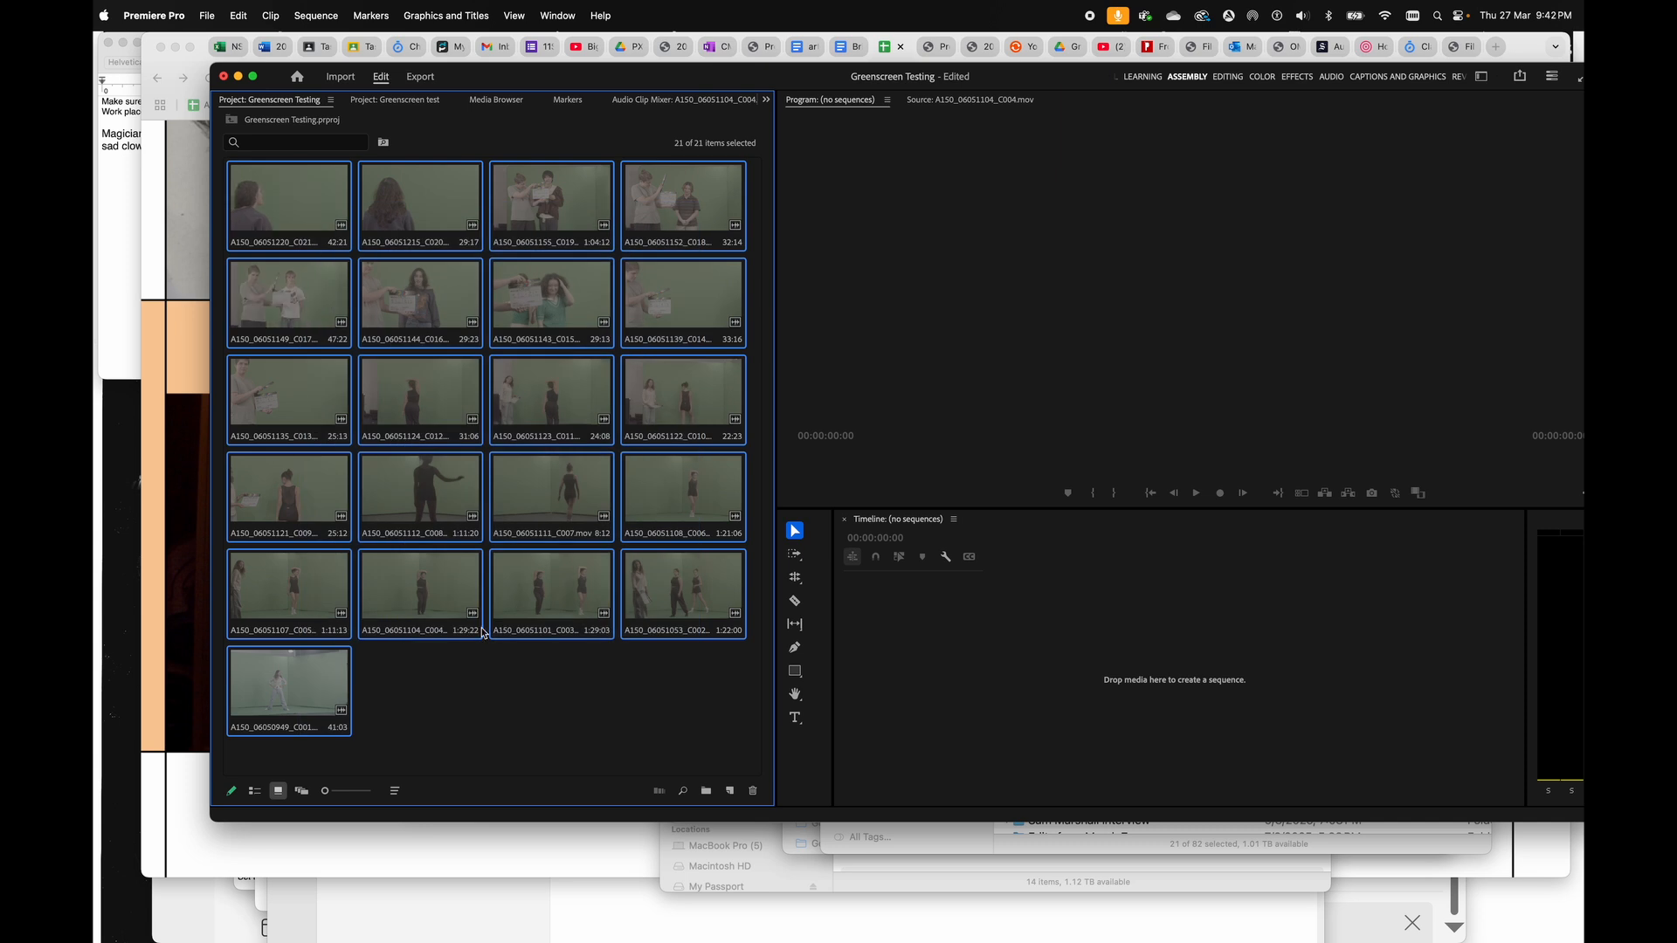
{"action": "left_click", "coordinate": [254, 791]}
{"action": "right_click", "coordinate": [270, 501]}
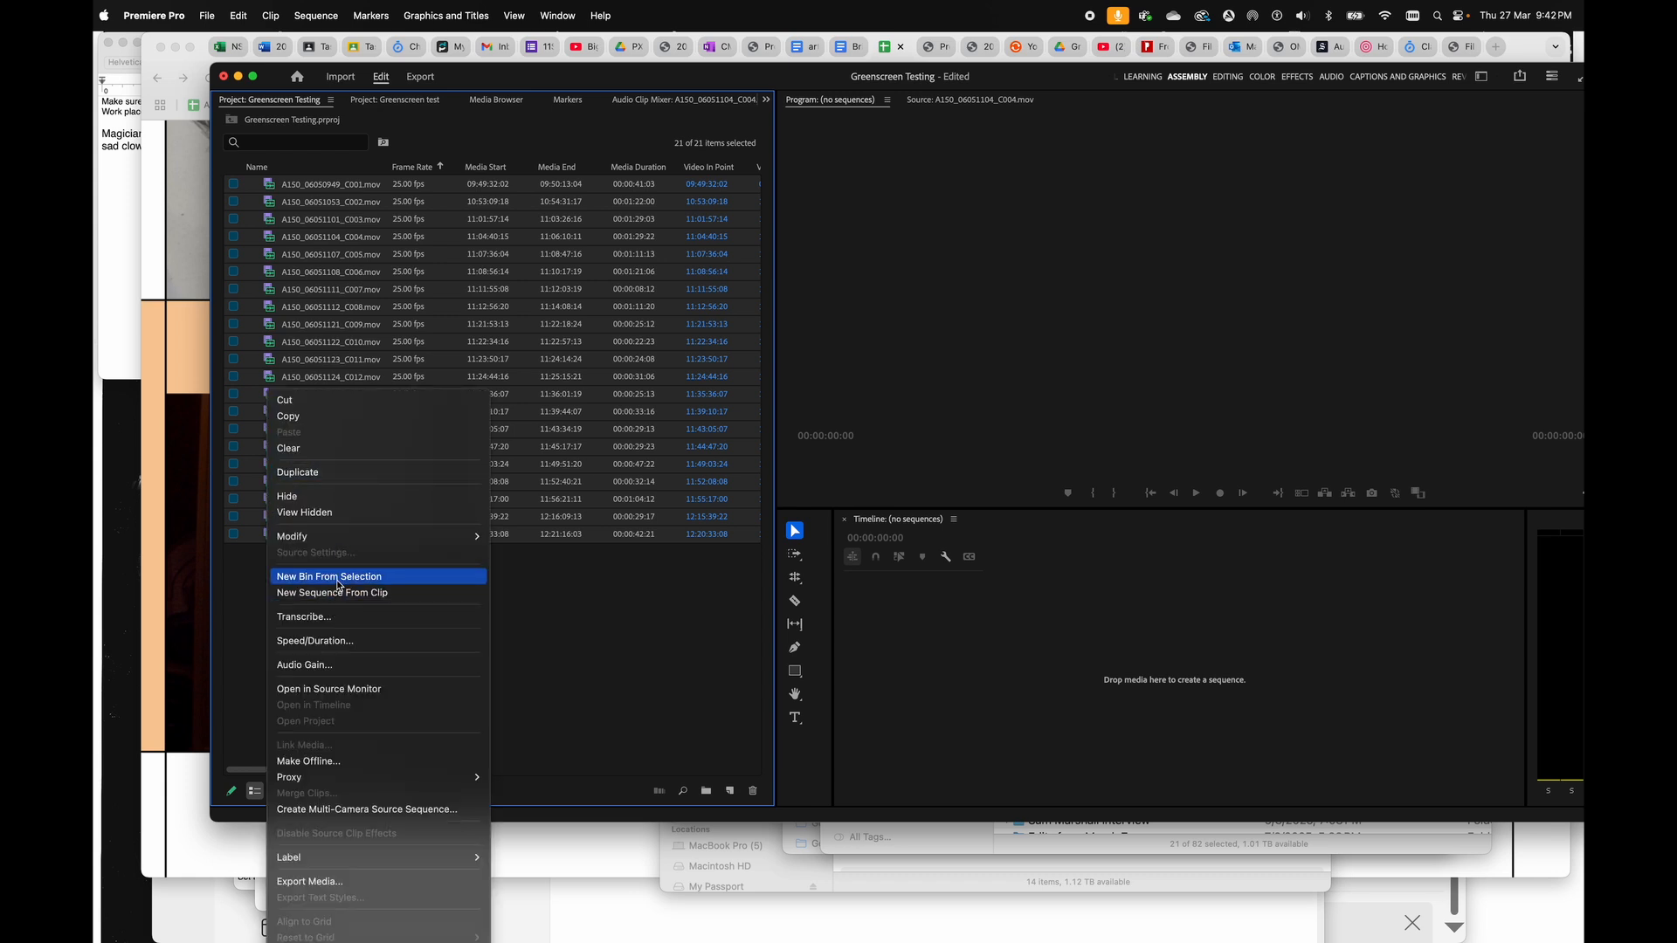
{"action": "left_click", "coordinate": [342, 578]}
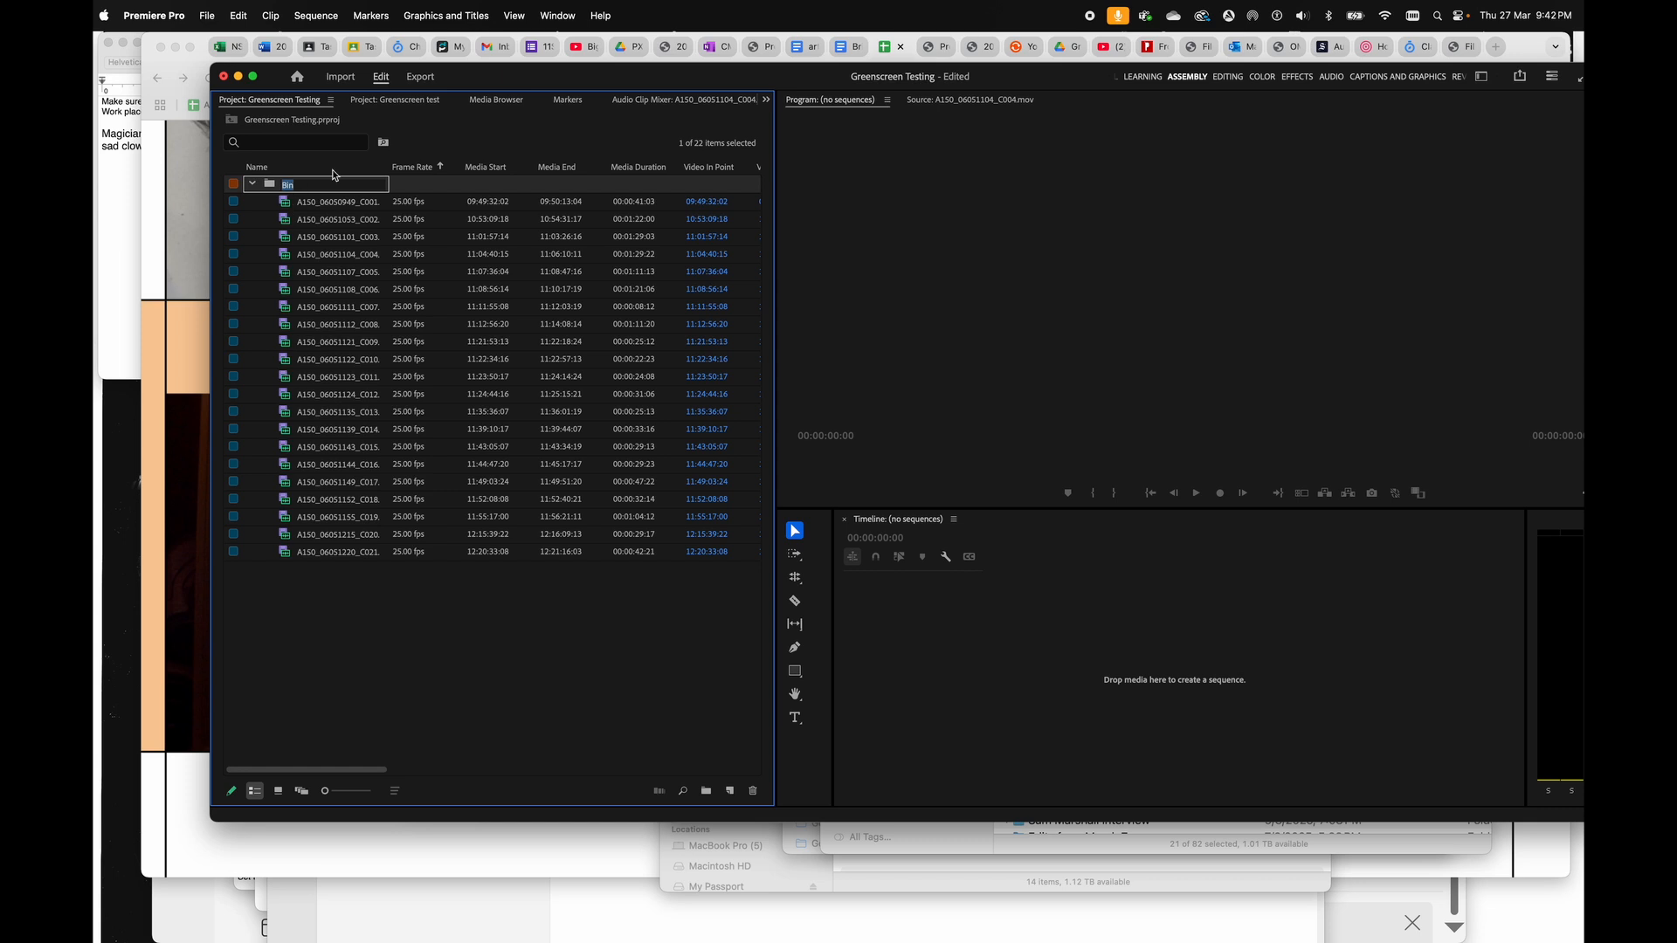
{"action": "type", "text": "Greenscreen Footage"}
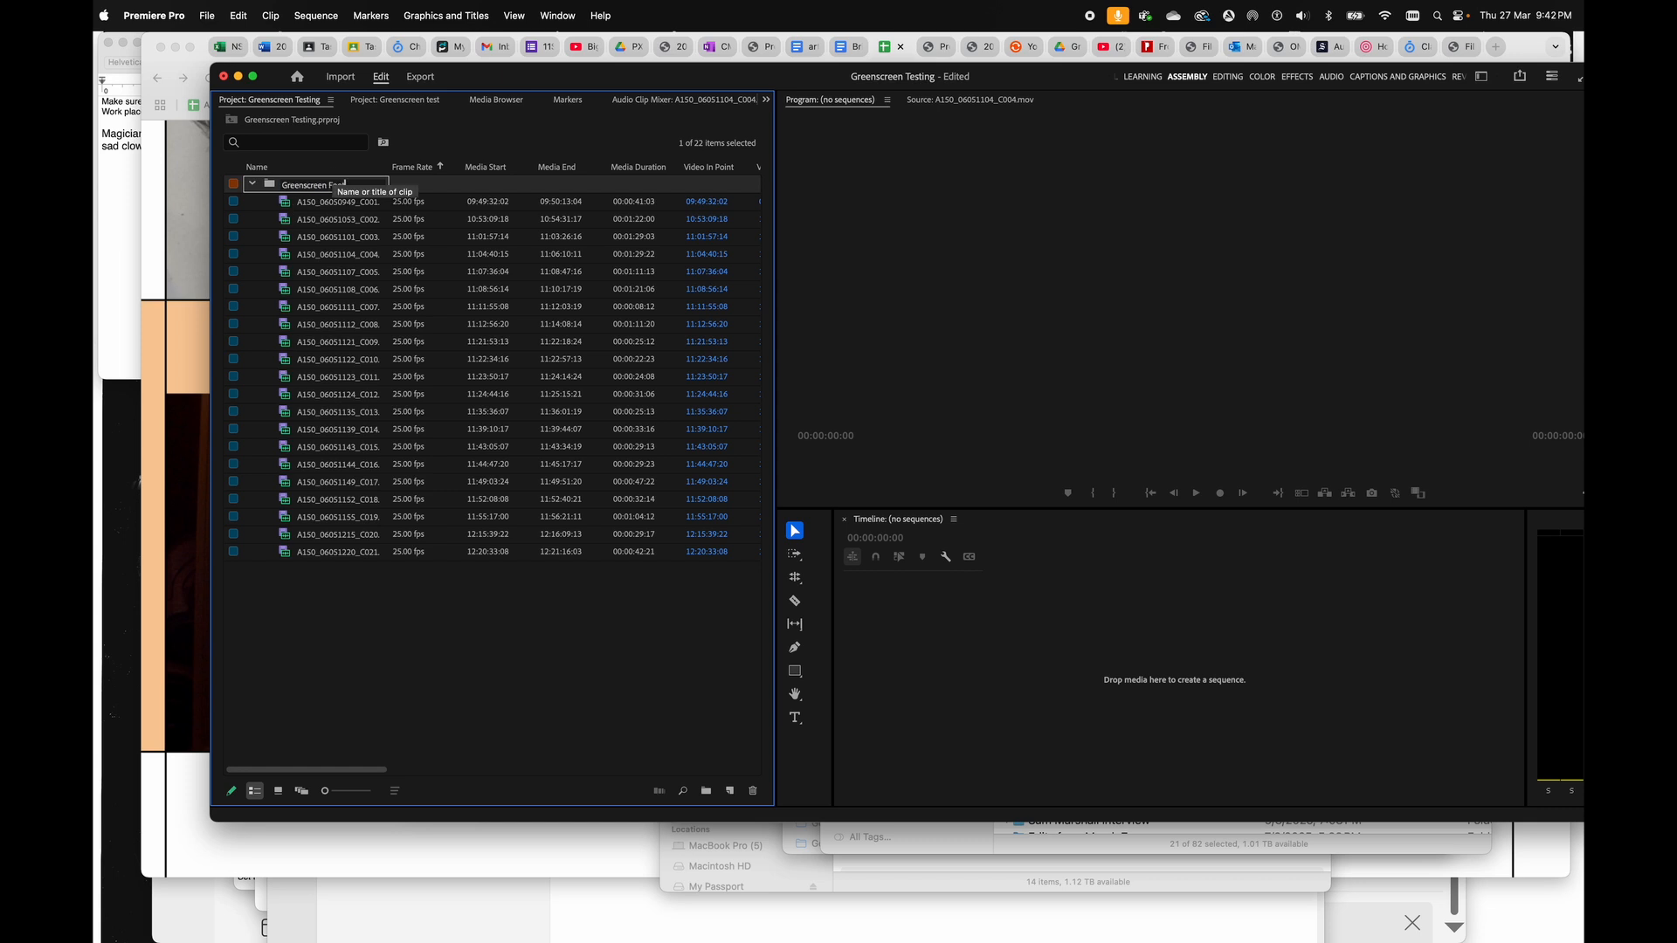
{"action": "left_click", "coordinate": [254, 185]}
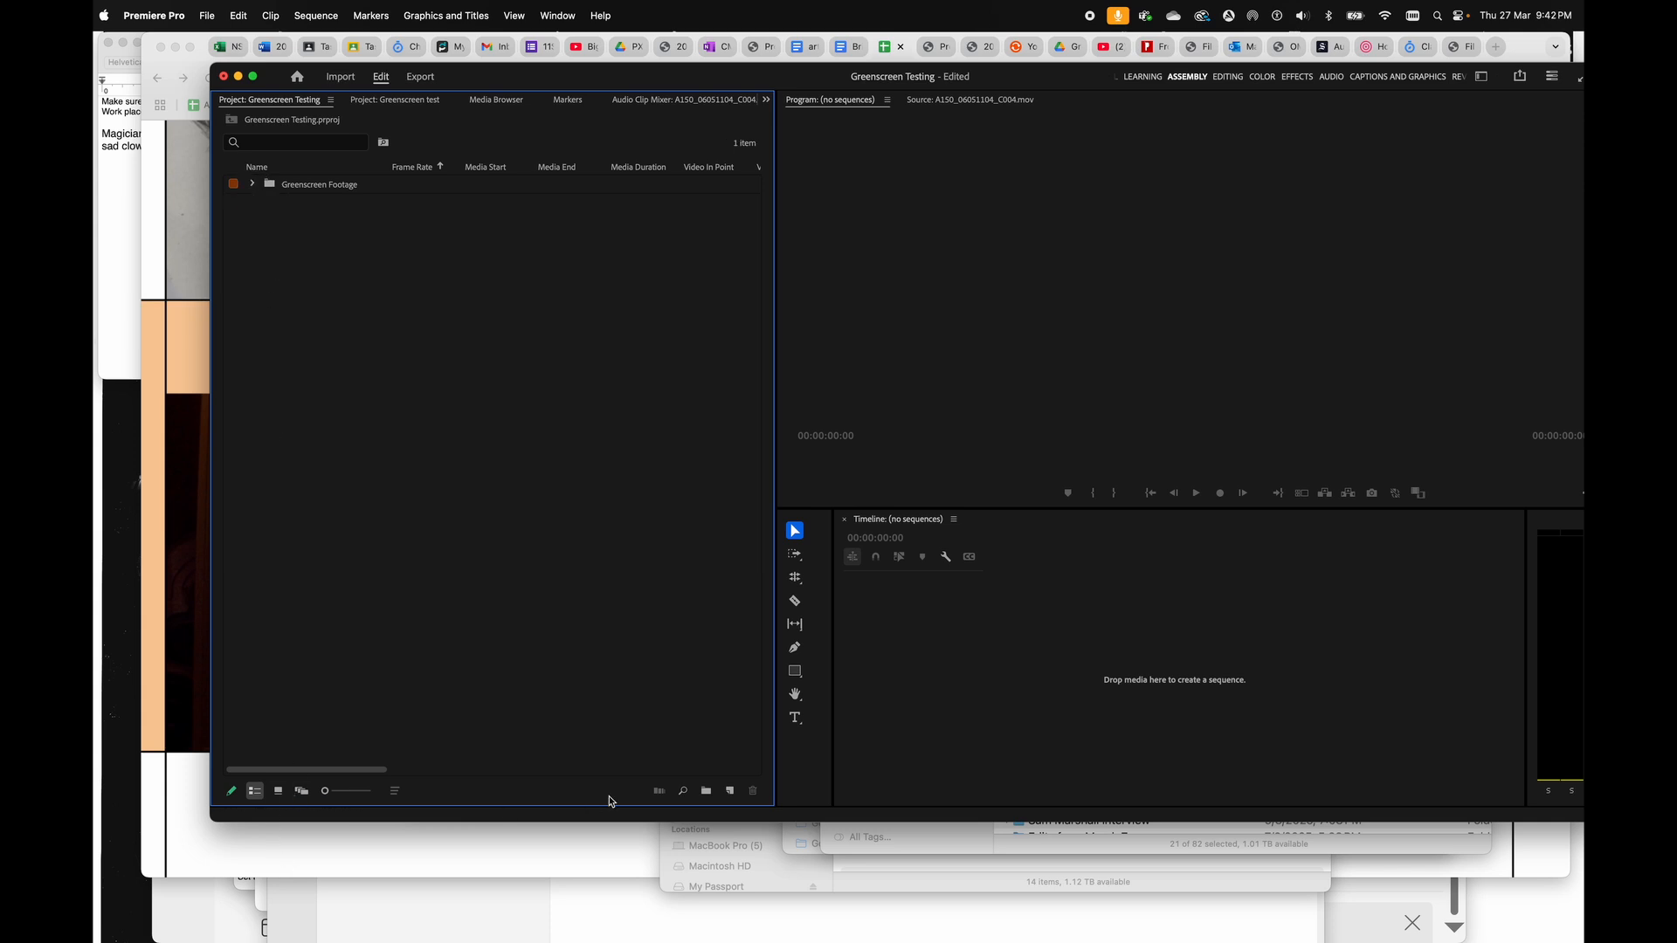
- Create an empty bin named "Plates" at the top level of the Greenscreen Testing project
{"action": "left_click", "coordinate": [731, 792]}
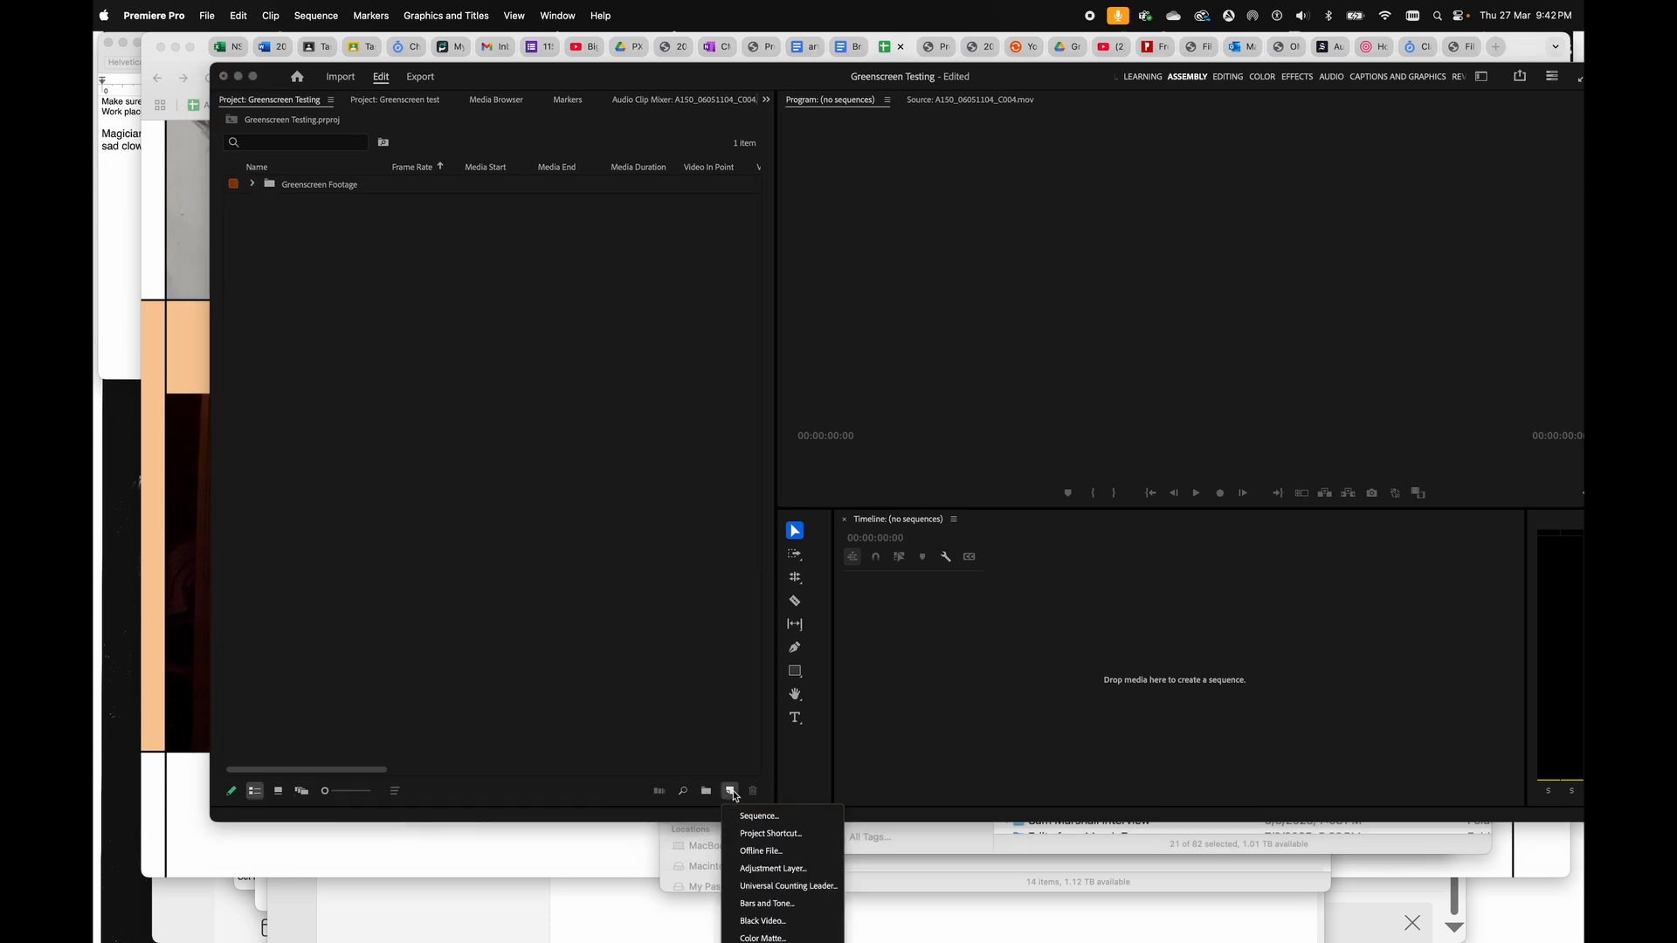
{"action": "left_click", "coordinate": [350, 404]}
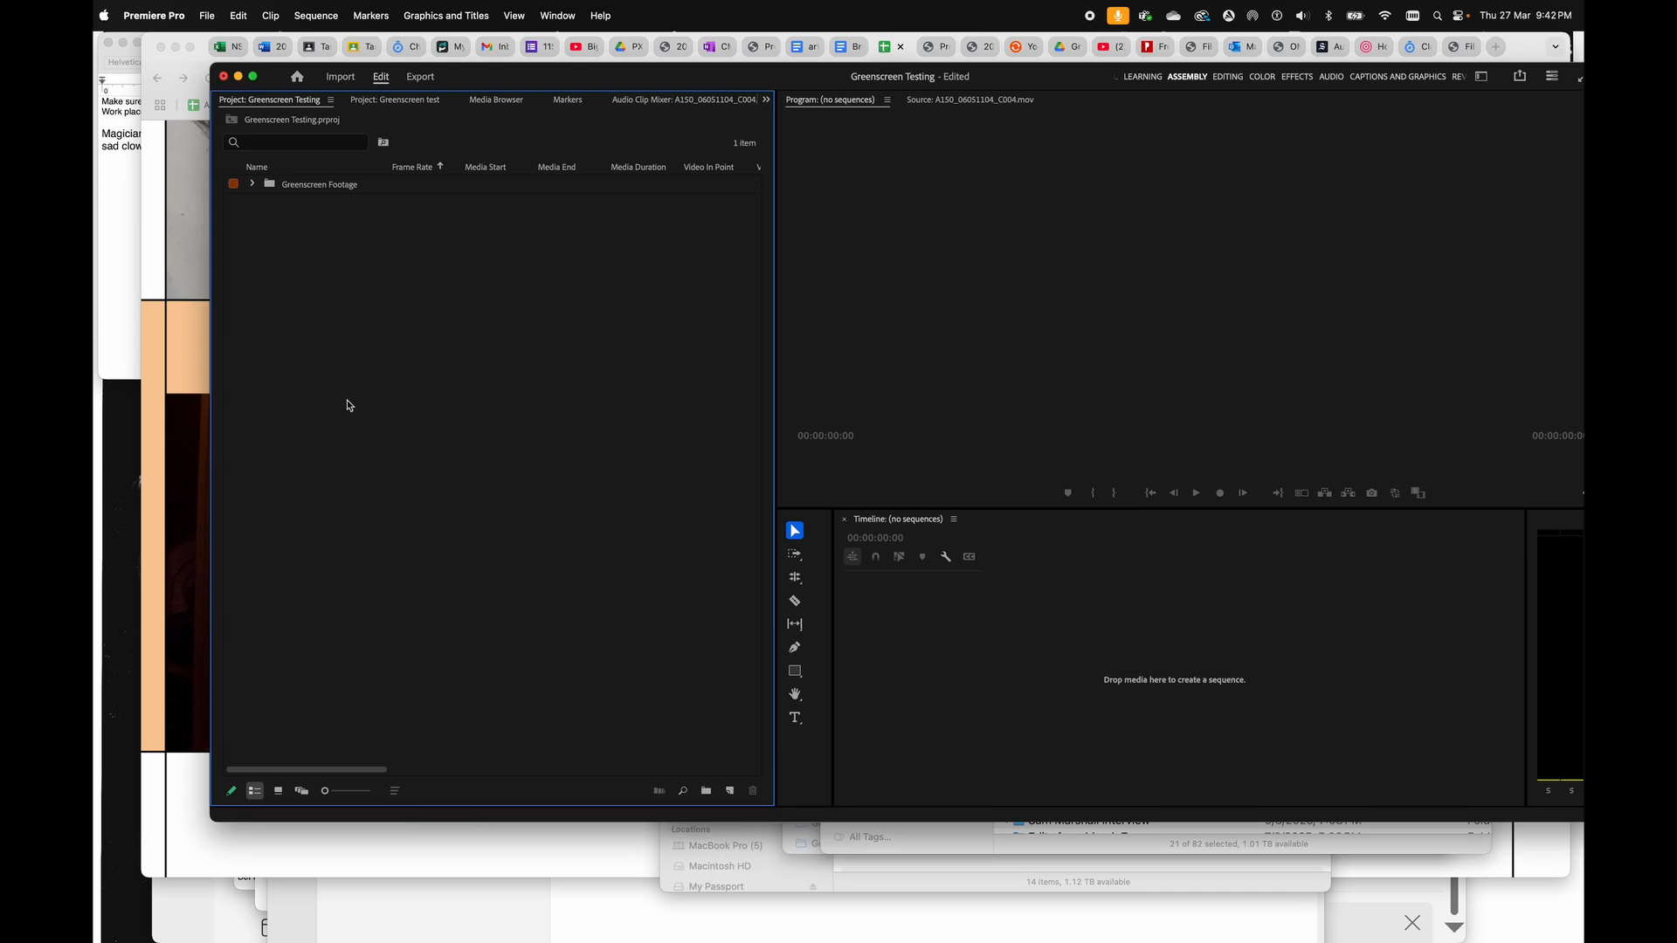
{"action": "key", "text": "super+b"}
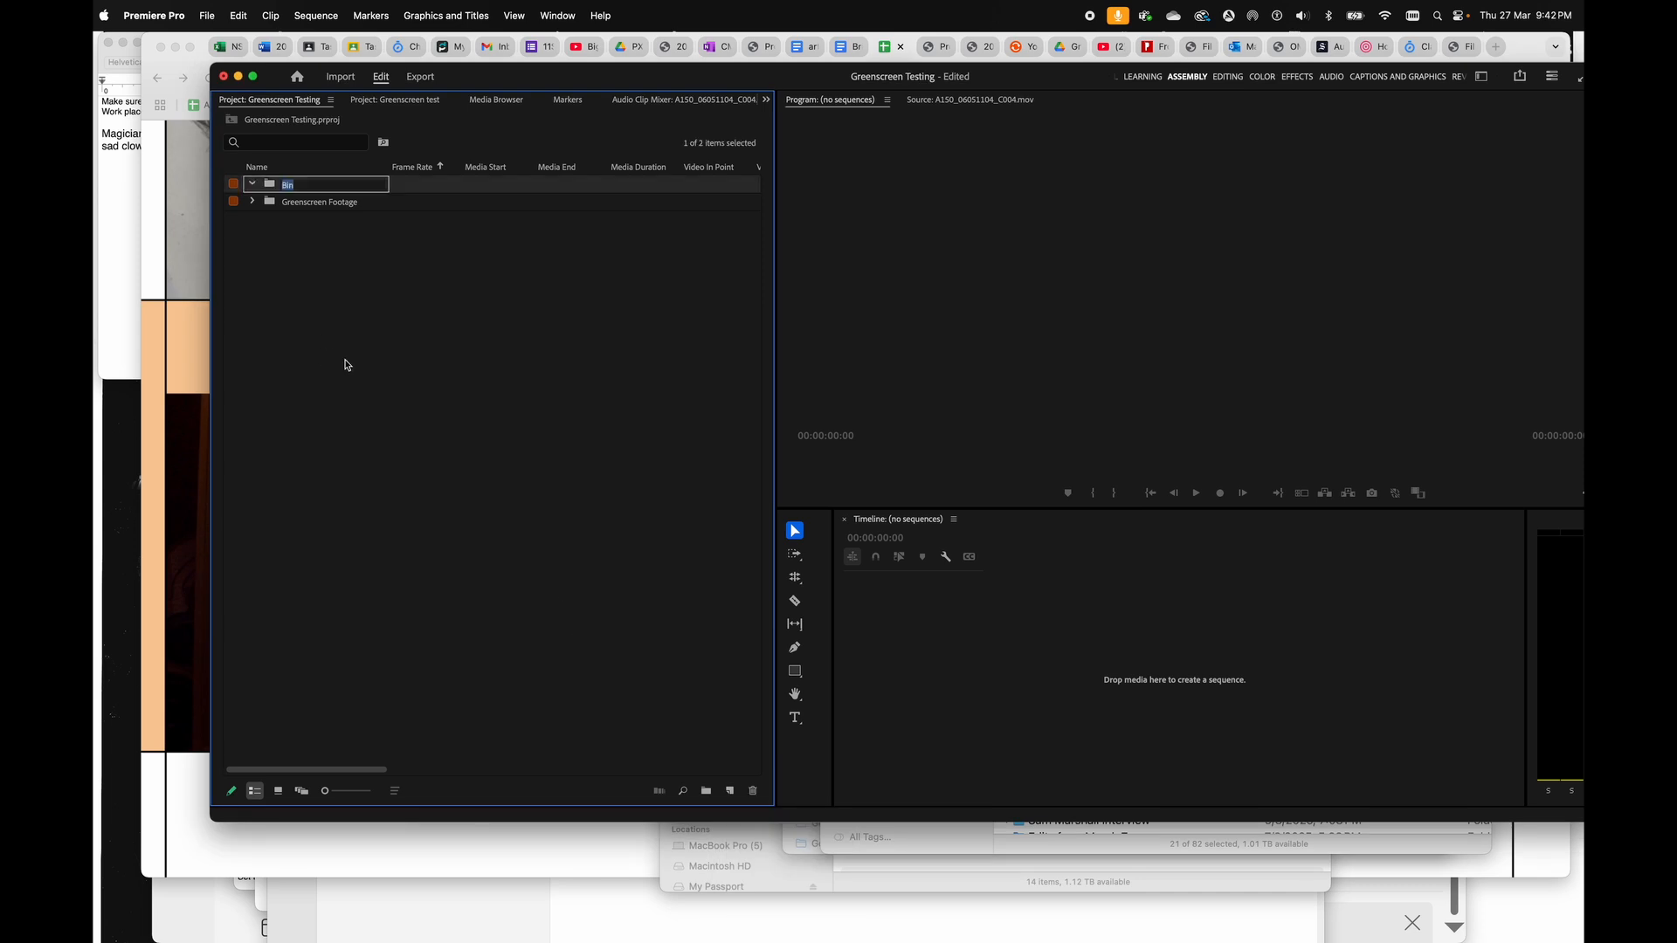
{"action": "type", "text": "Plates"}
{"action": "key", "text": "Tab"}
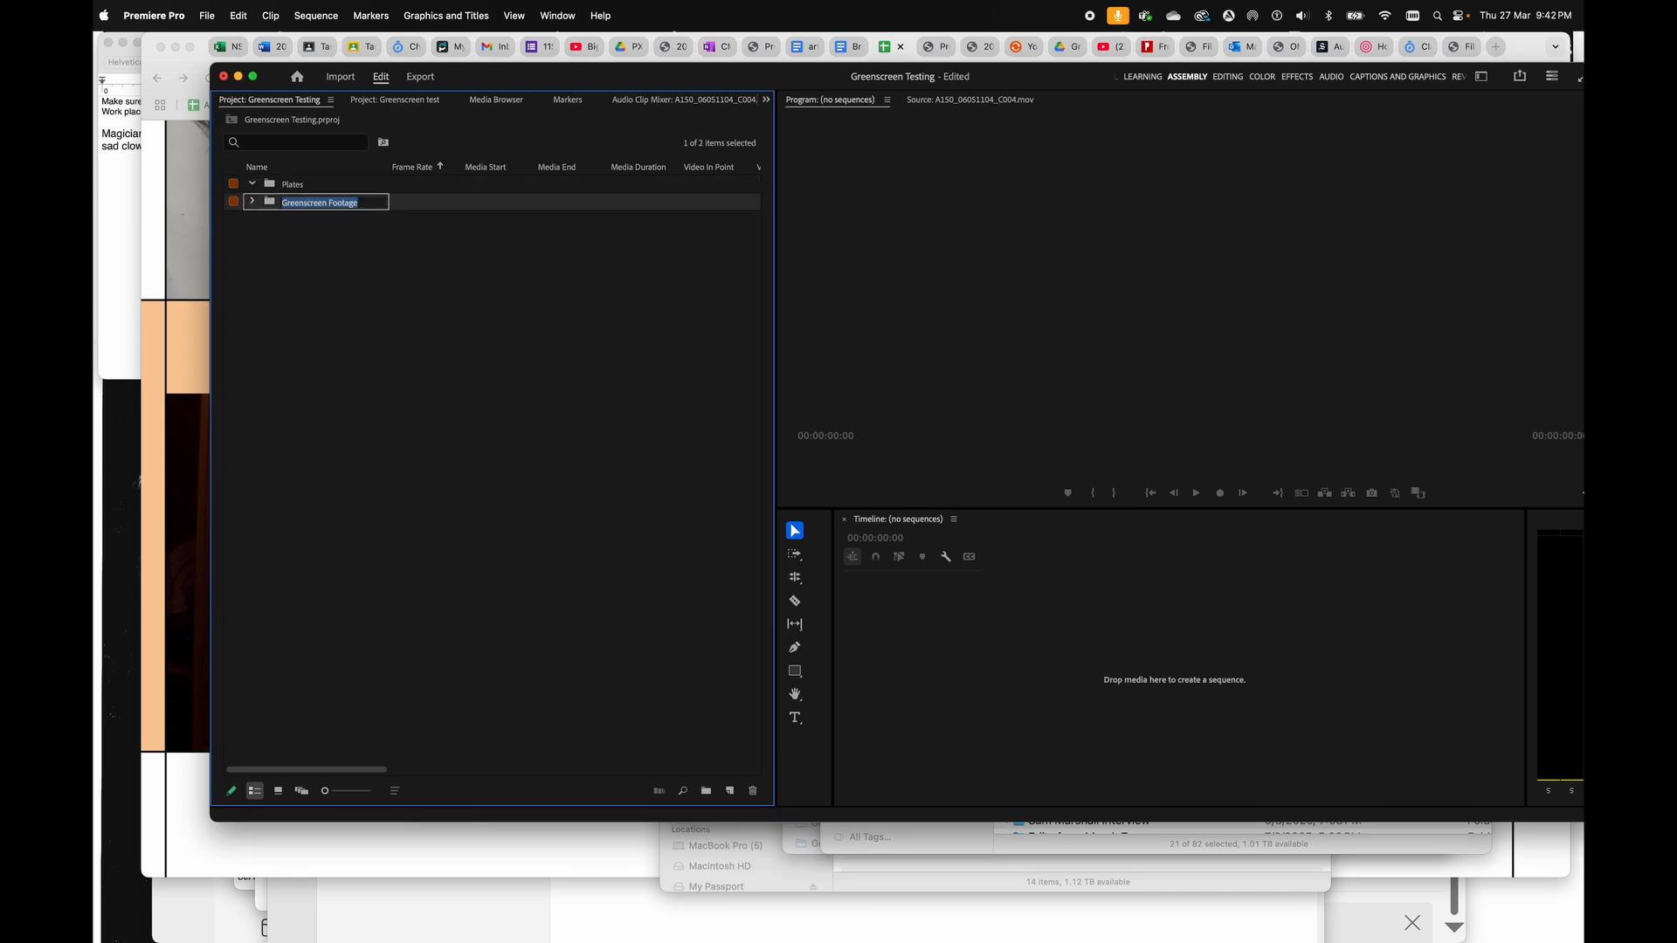
- Expand the Greenscreen Footage bin and preview A150_06051053_C002.mov and A150_06050949_C001.mov as source clips
{"action": "left_click", "coordinate": [253, 202]}
{"action": "left_click", "coordinate": [254, 202]}
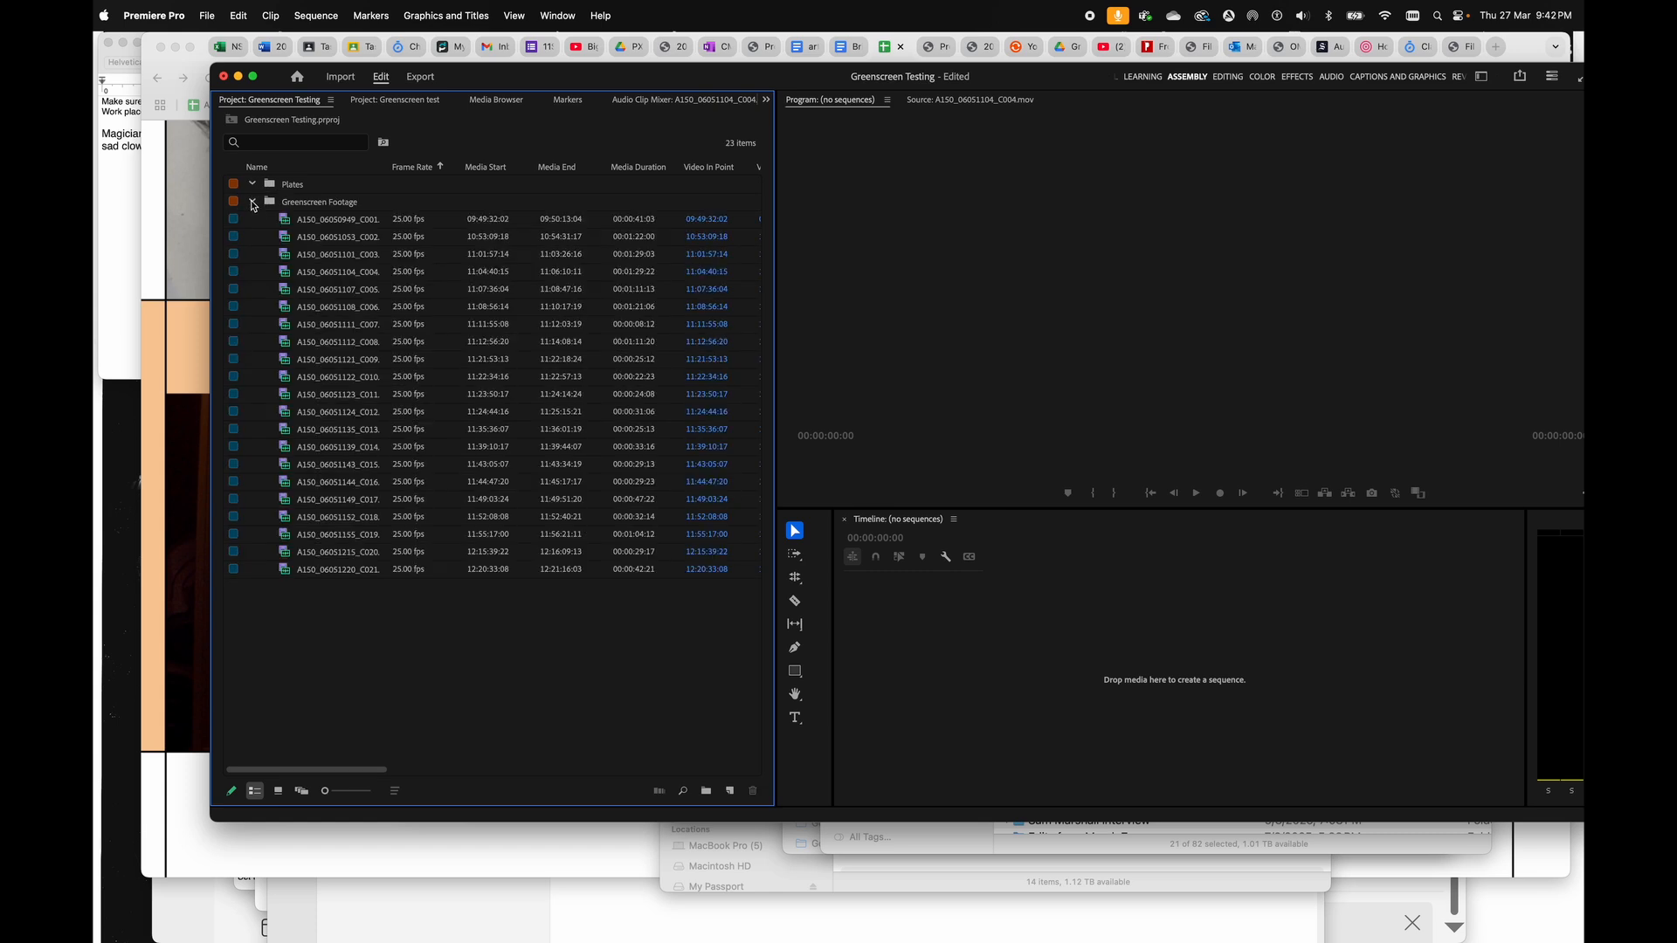
{"action": "double_click", "coordinate": [289, 232]}
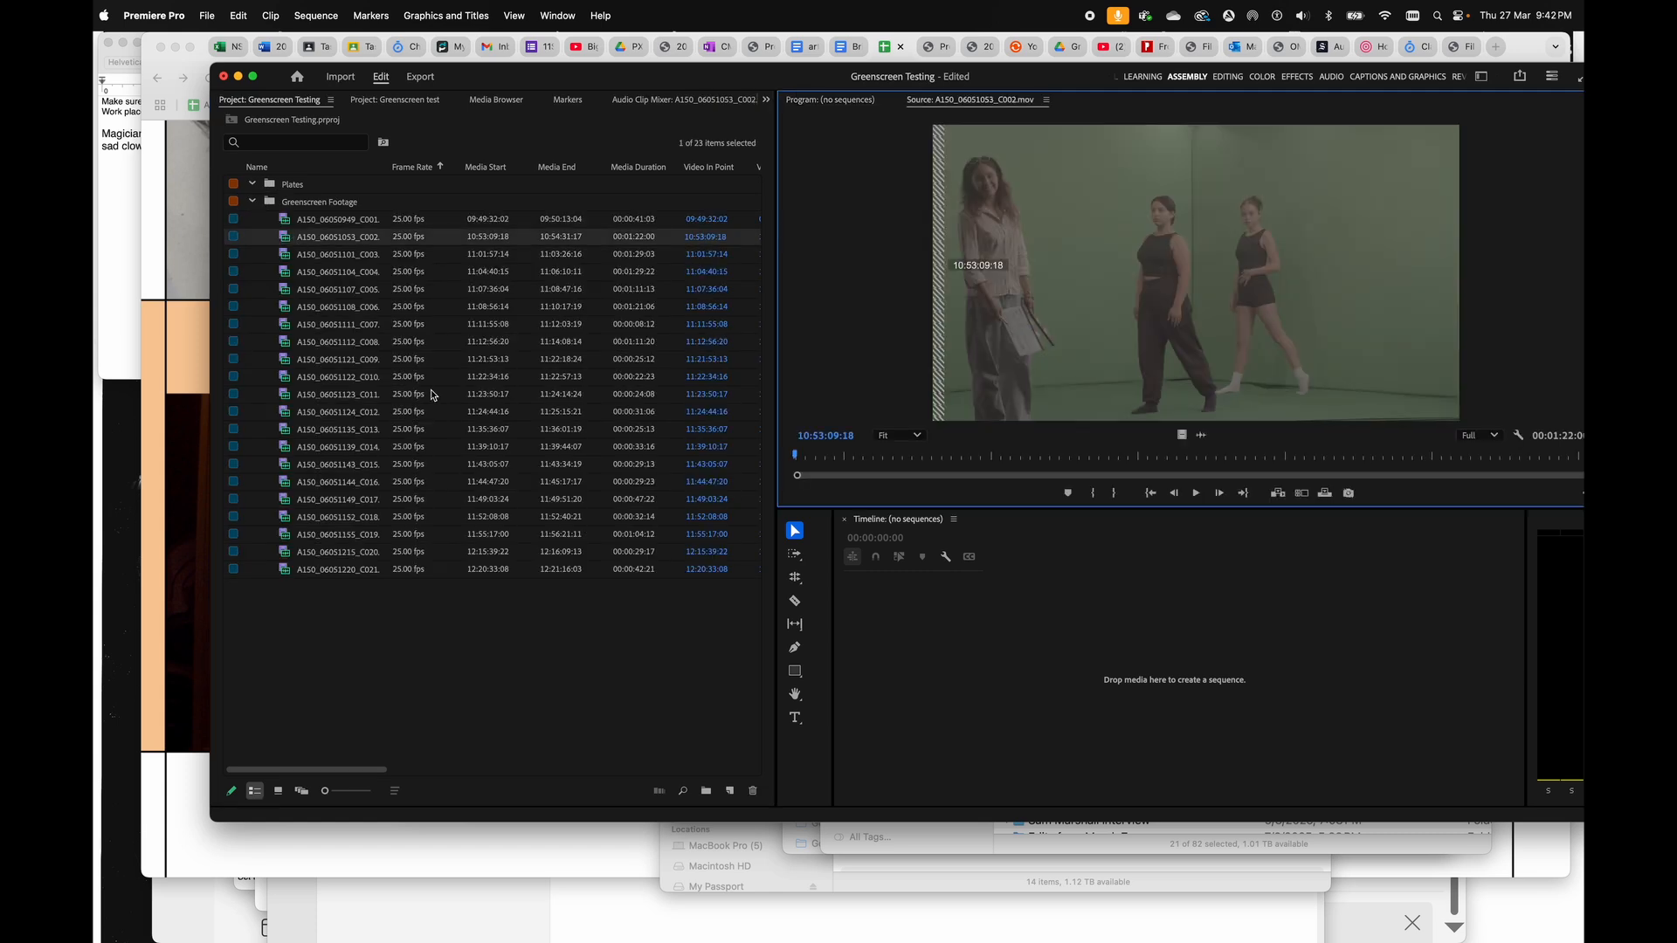
{"action": "left_click", "coordinate": [292, 220]}
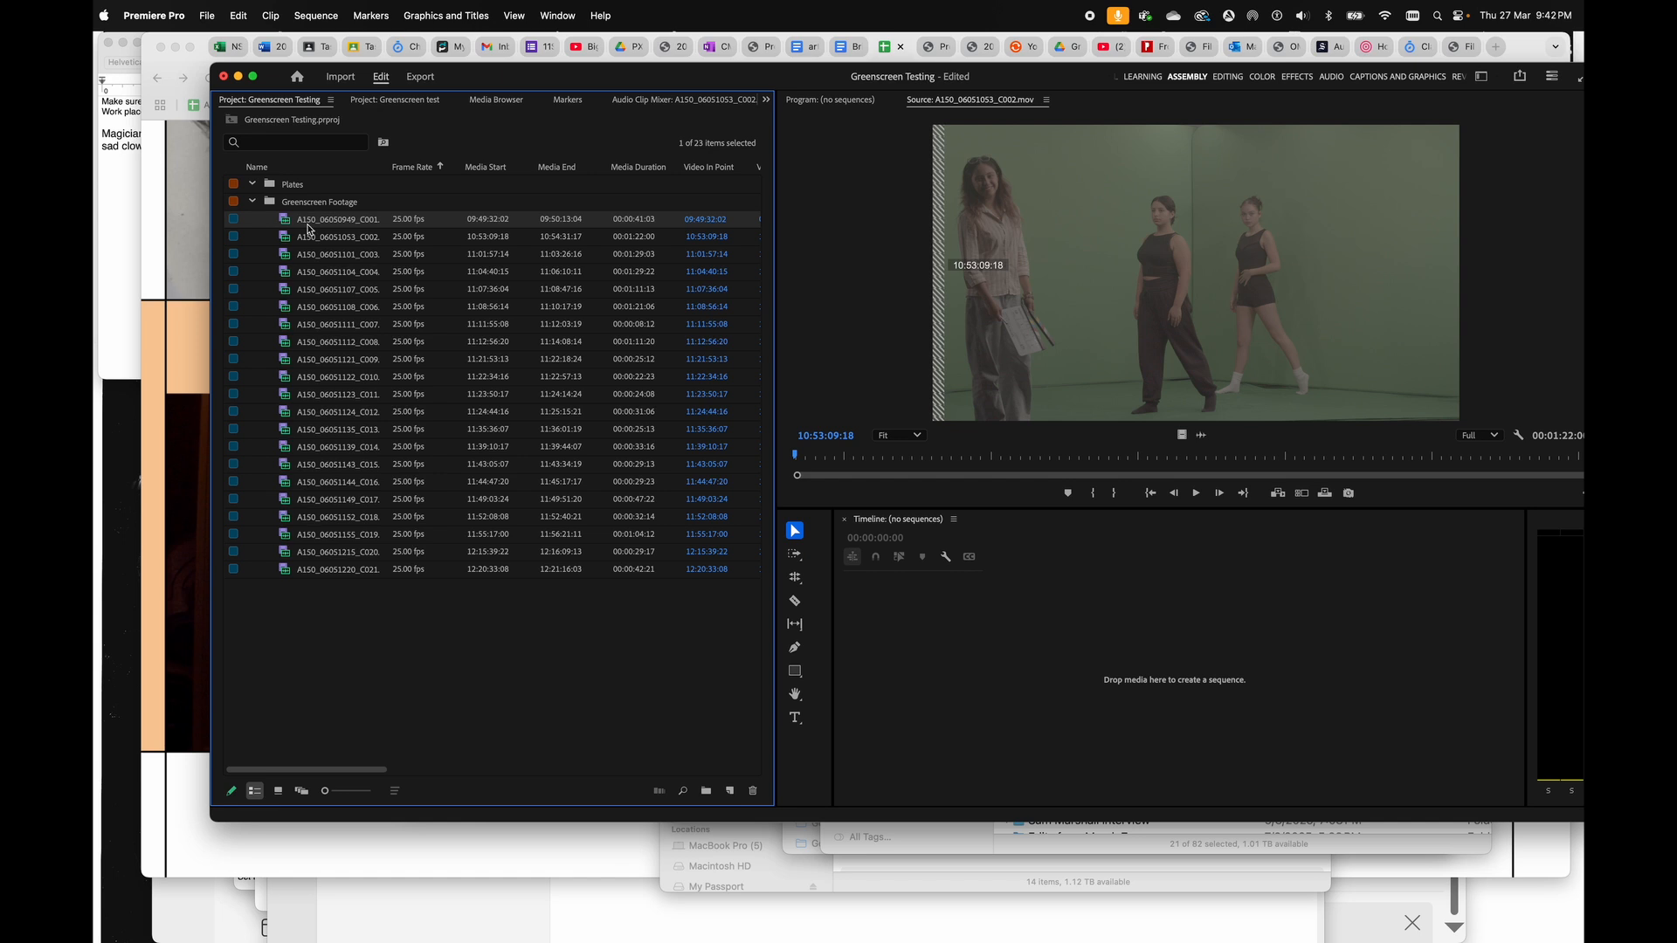
{"action": "double_click", "coordinate": [289, 220]}
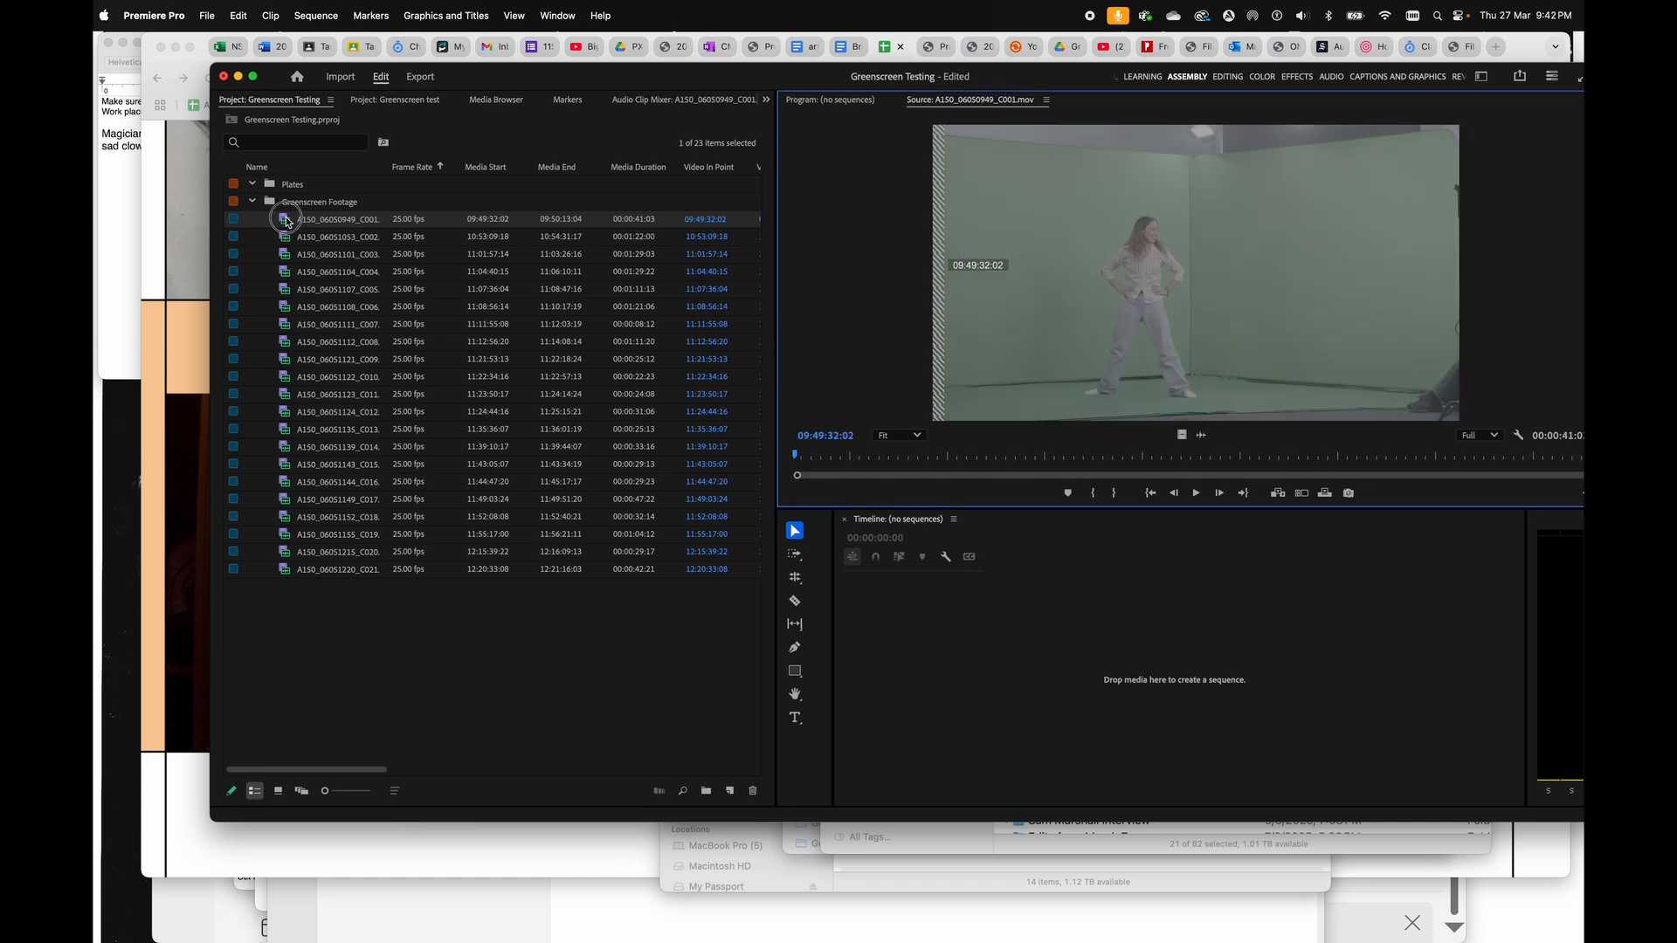
- Switch to the Color workspace and bring up the Lumetri Color settings for source clip A150_06050949_C001.mov
{"action": "left_click", "coordinate": [1261, 77]}
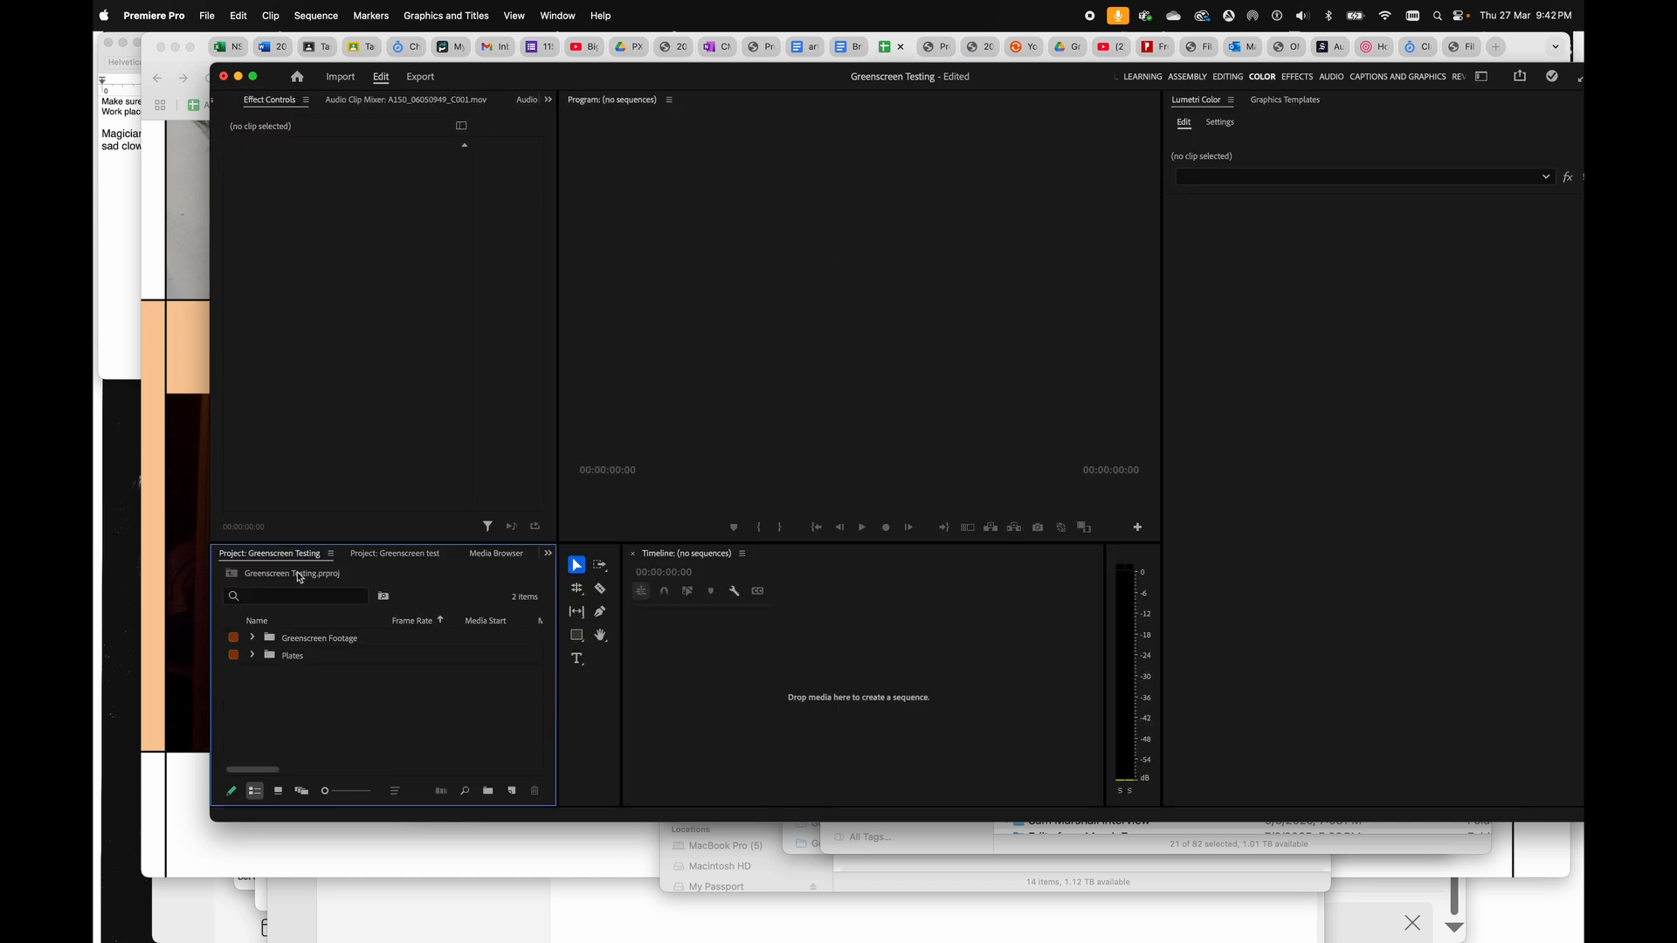
{"action": "left_click", "coordinate": [253, 638]}
{"action": "double_click", "coordinate": [289, 657]}
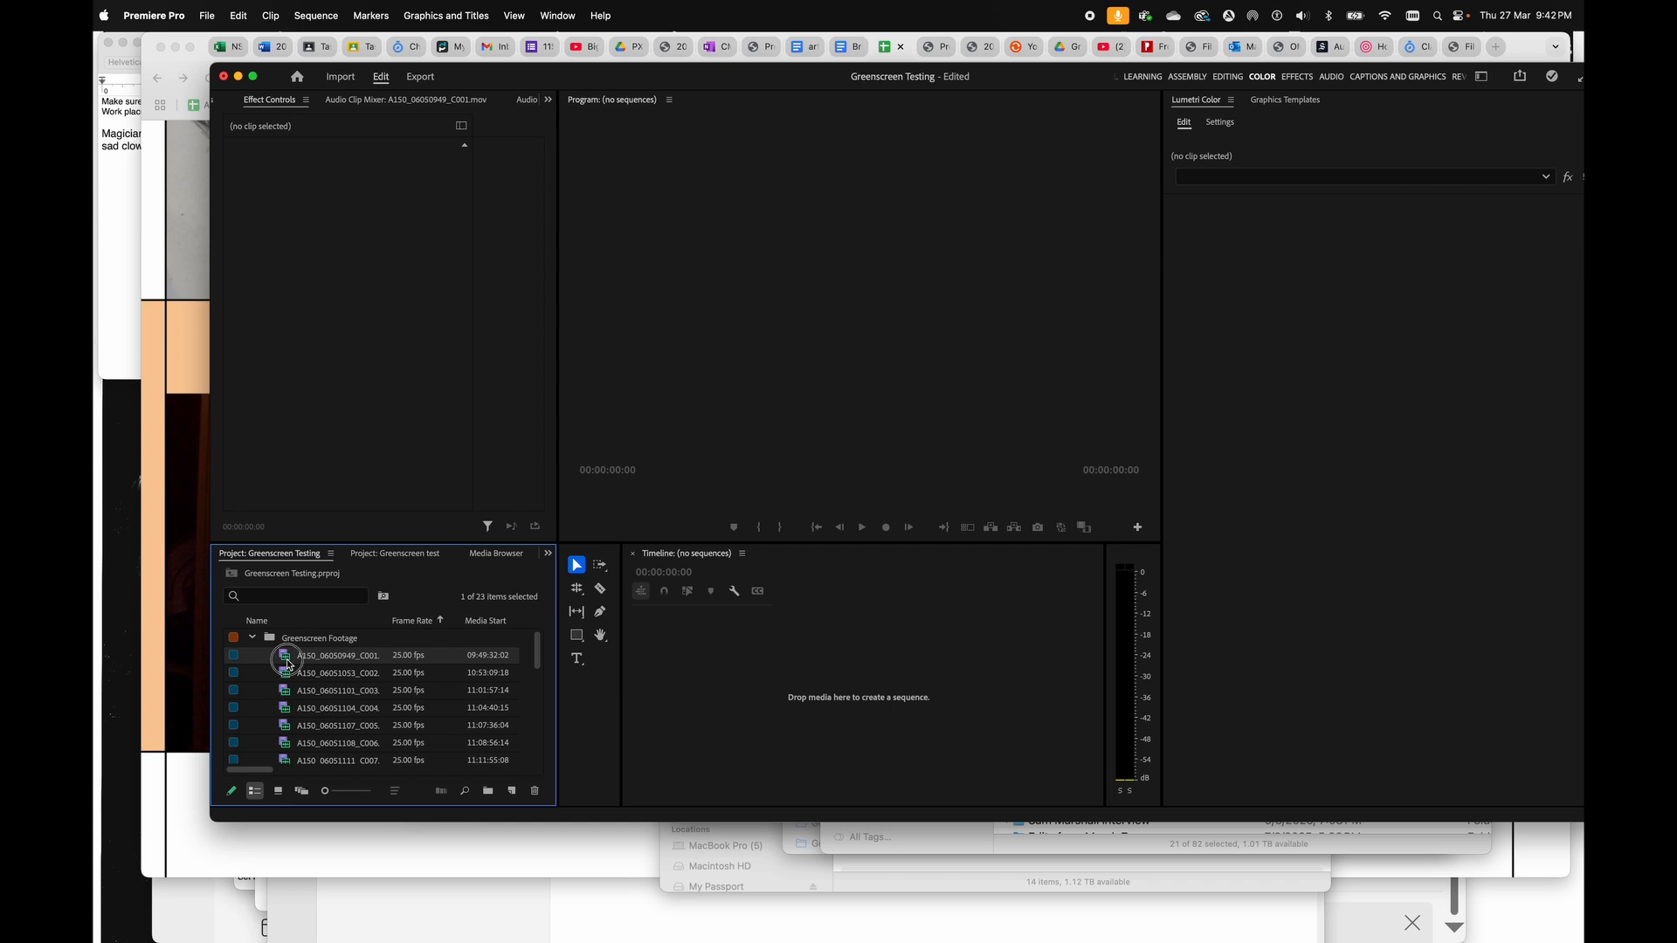
{"action": "left_click", "coordinate": [1219, 123]}
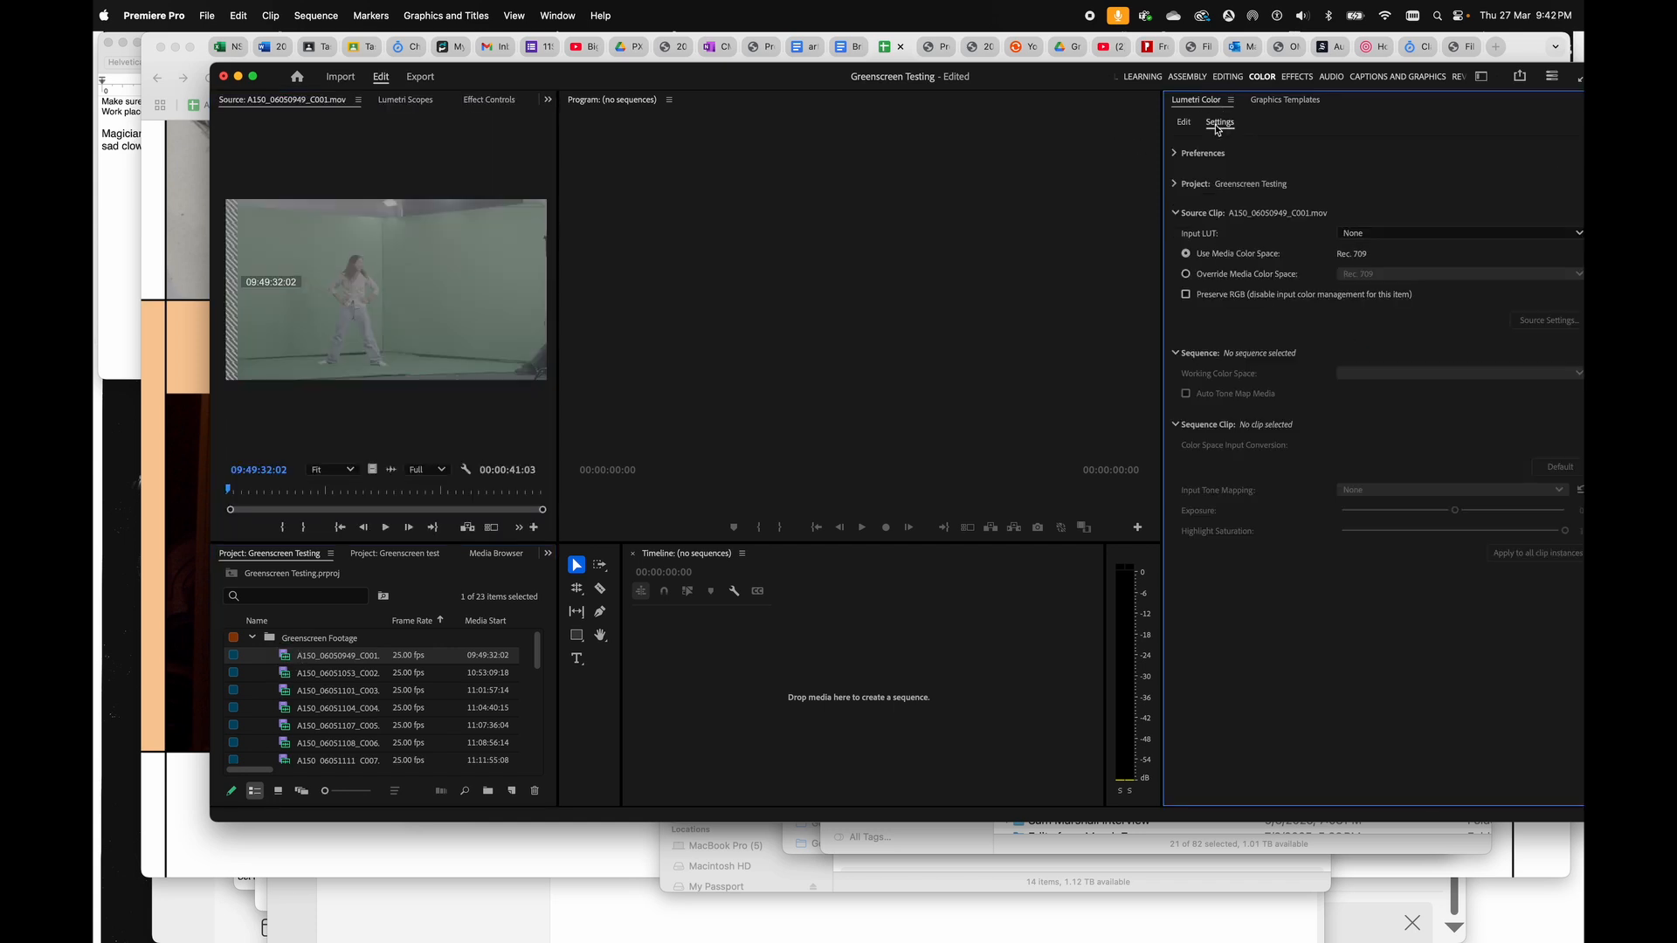
{"action": "left_click", "coordinate": [1387, 234]}
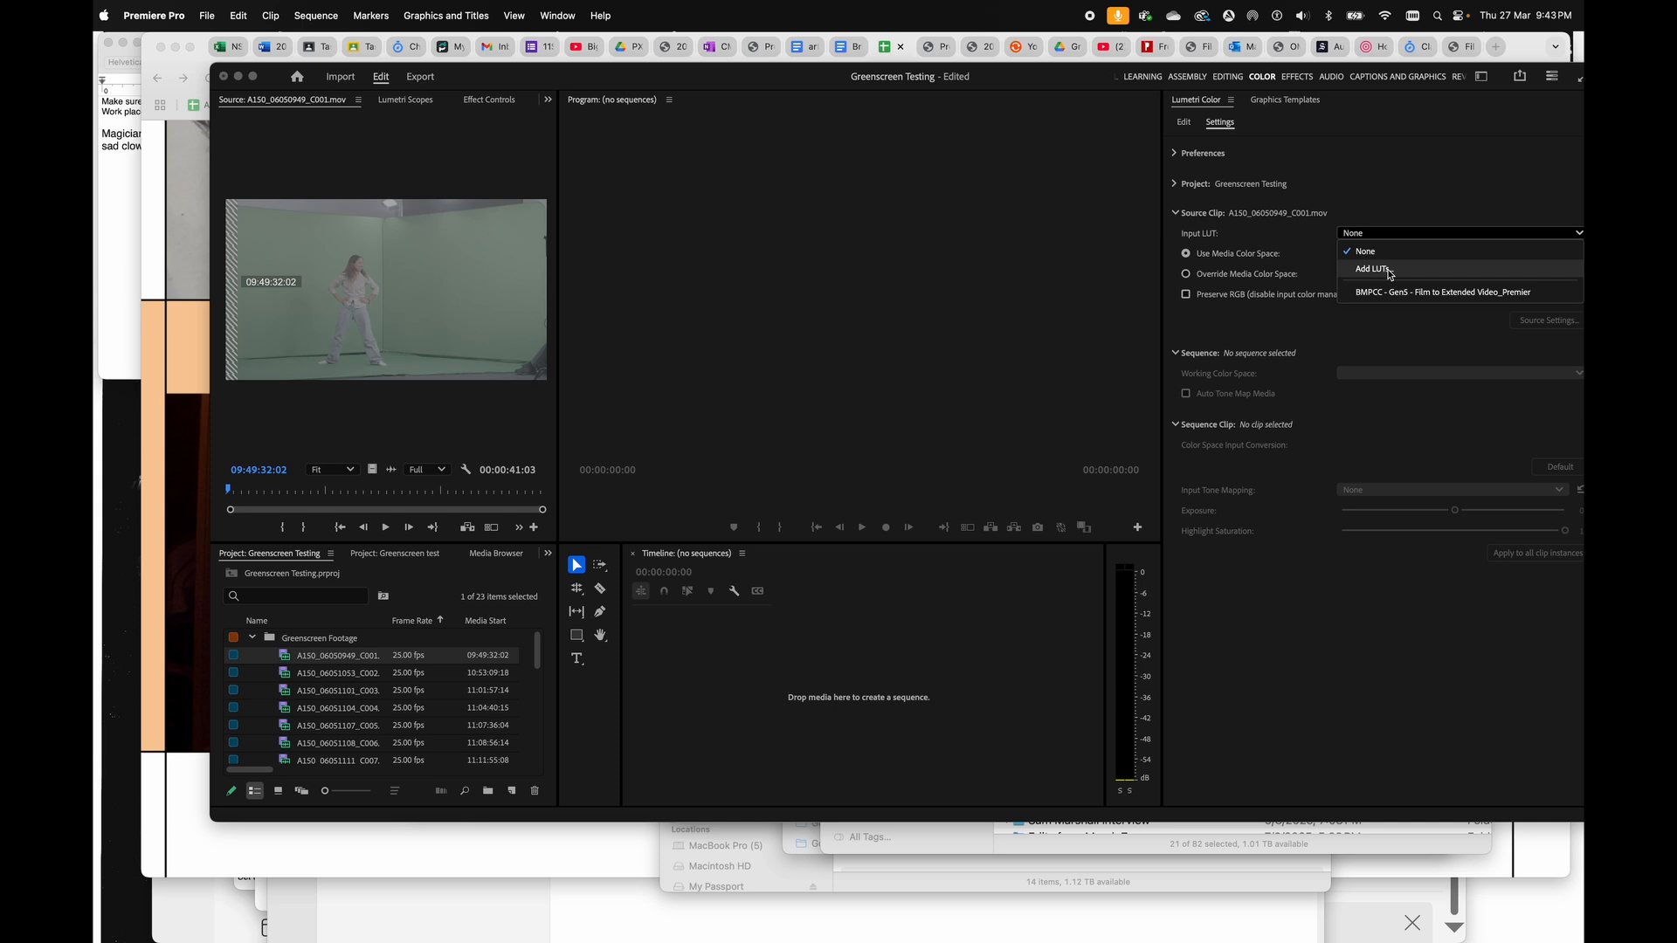
{"action": "left_click", "coordinate": [1389, 271]}
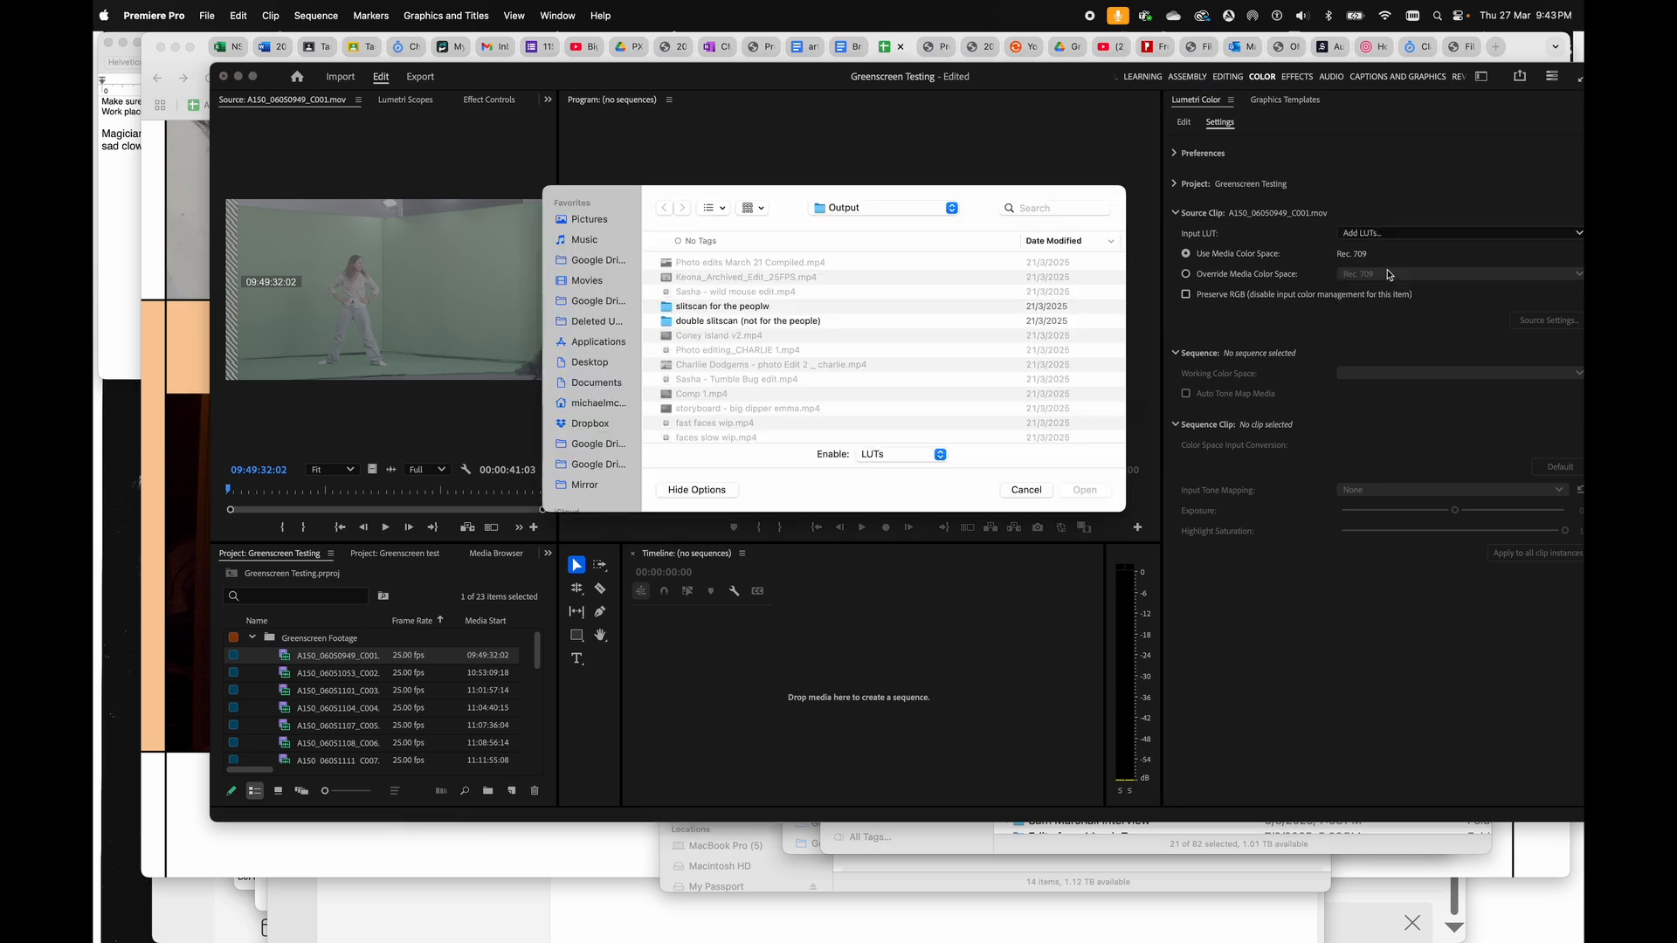
{"action": "scroll", "coordinate": [597, 401], "scroll_direction": "down", "scroll_amount": 3}
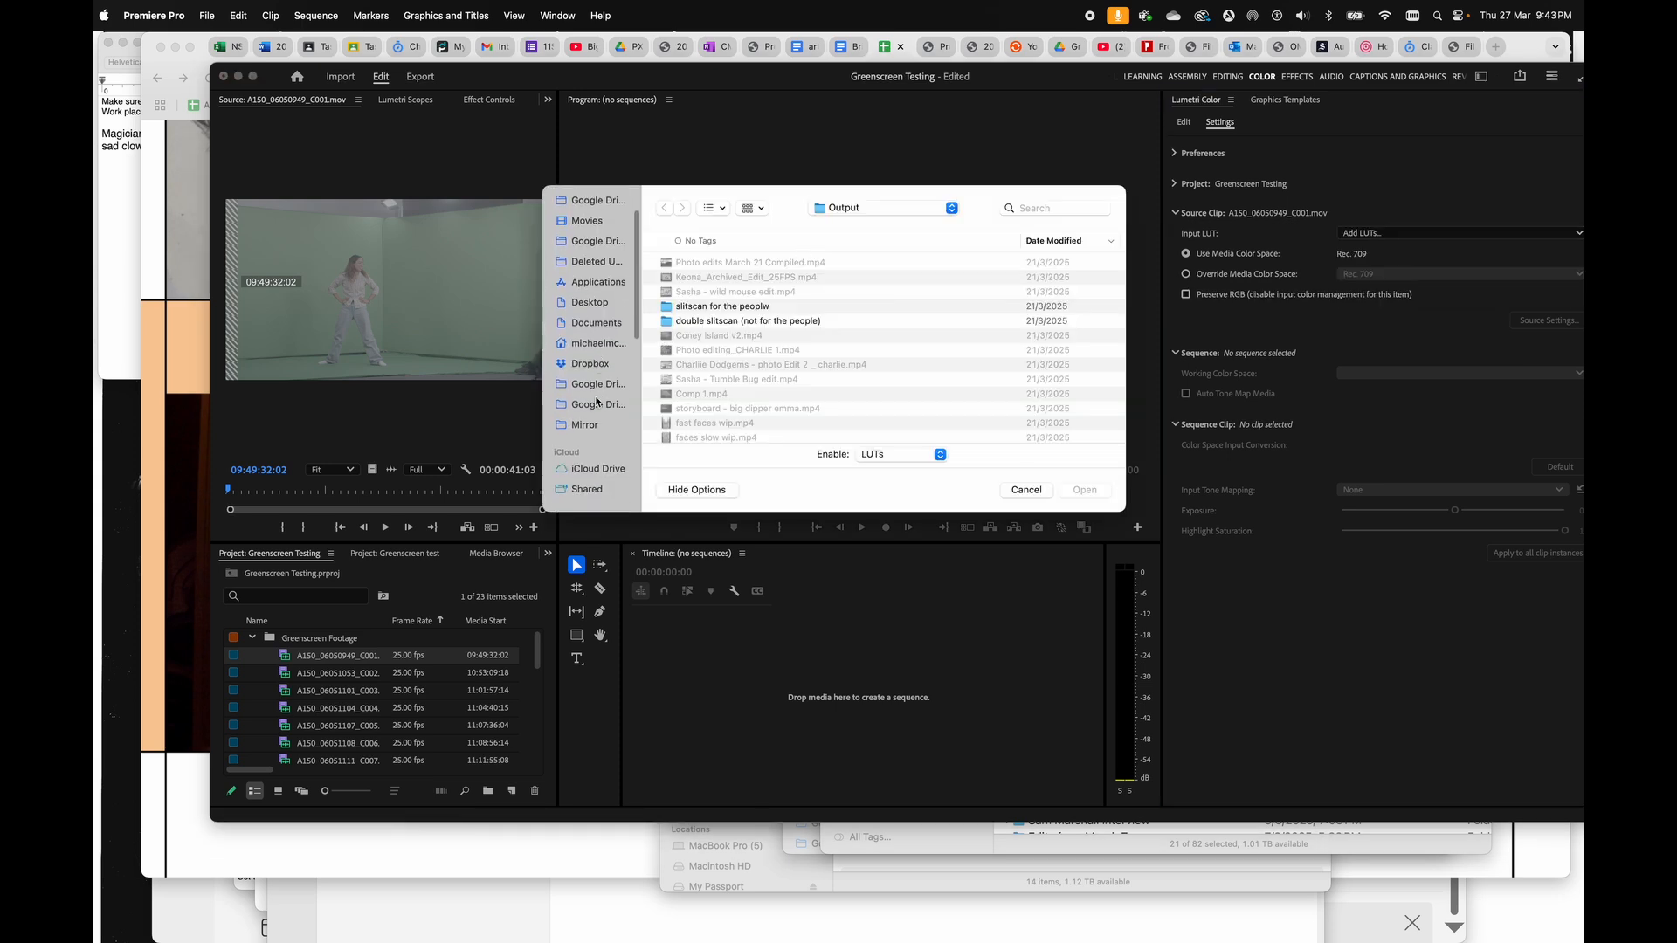
{"action": "scroll", "coordinate": [590, 357], "scroll_direction": "up", "scroll_amount": 3}
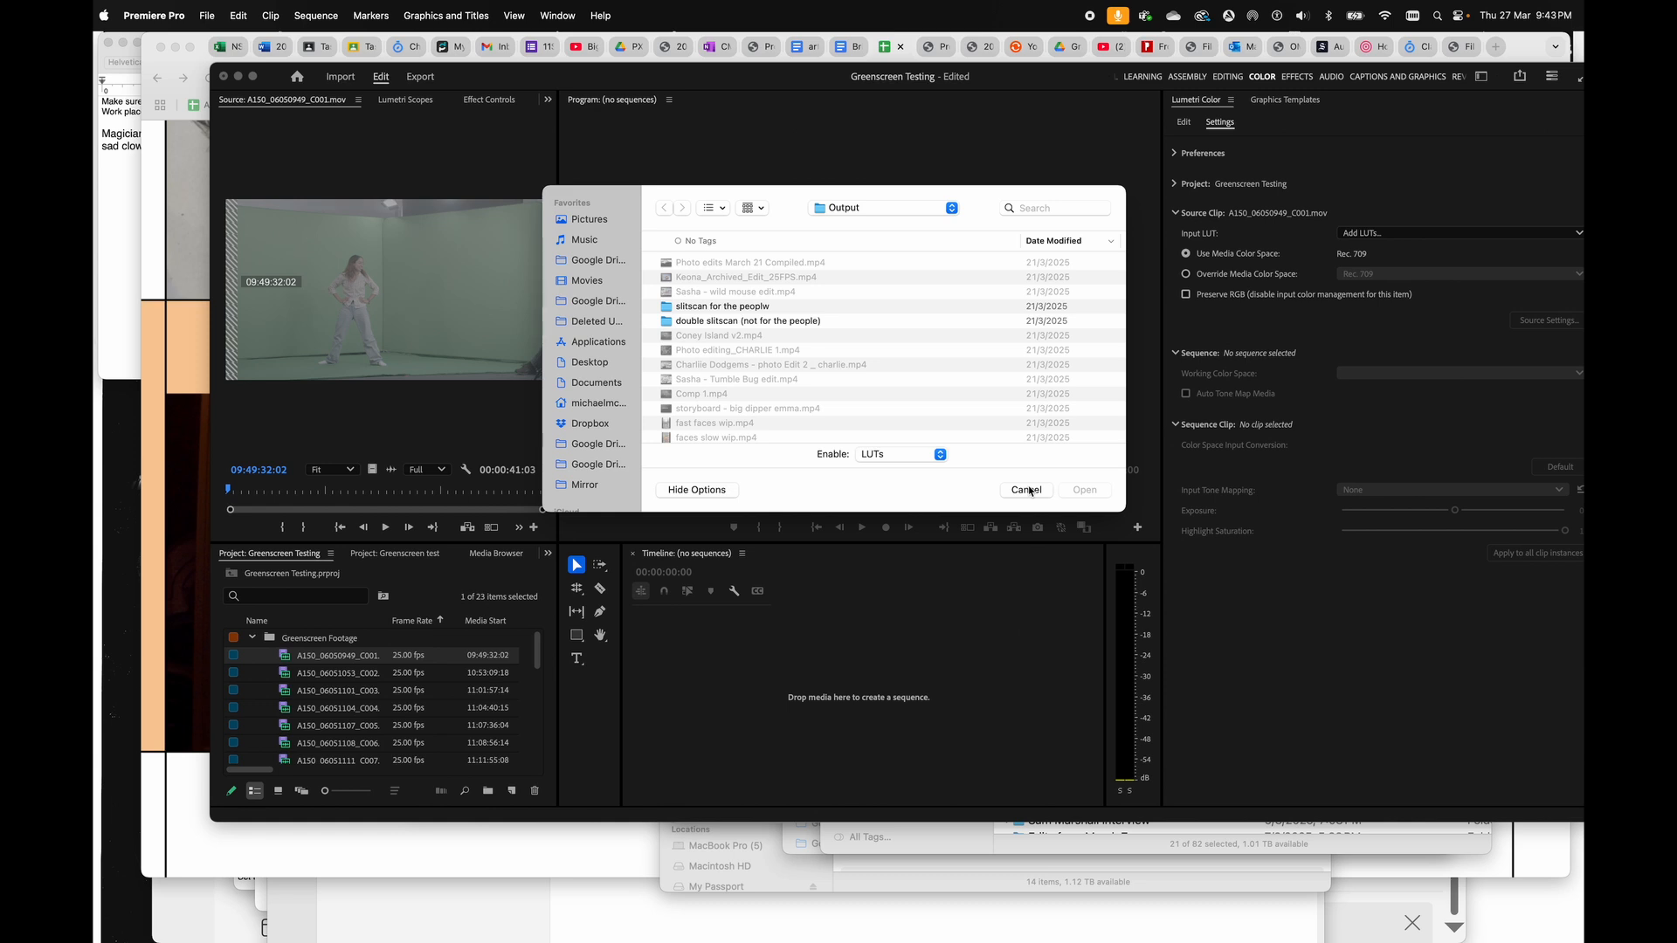
{"action": "left_click", "coordinate": [1027, 490]}
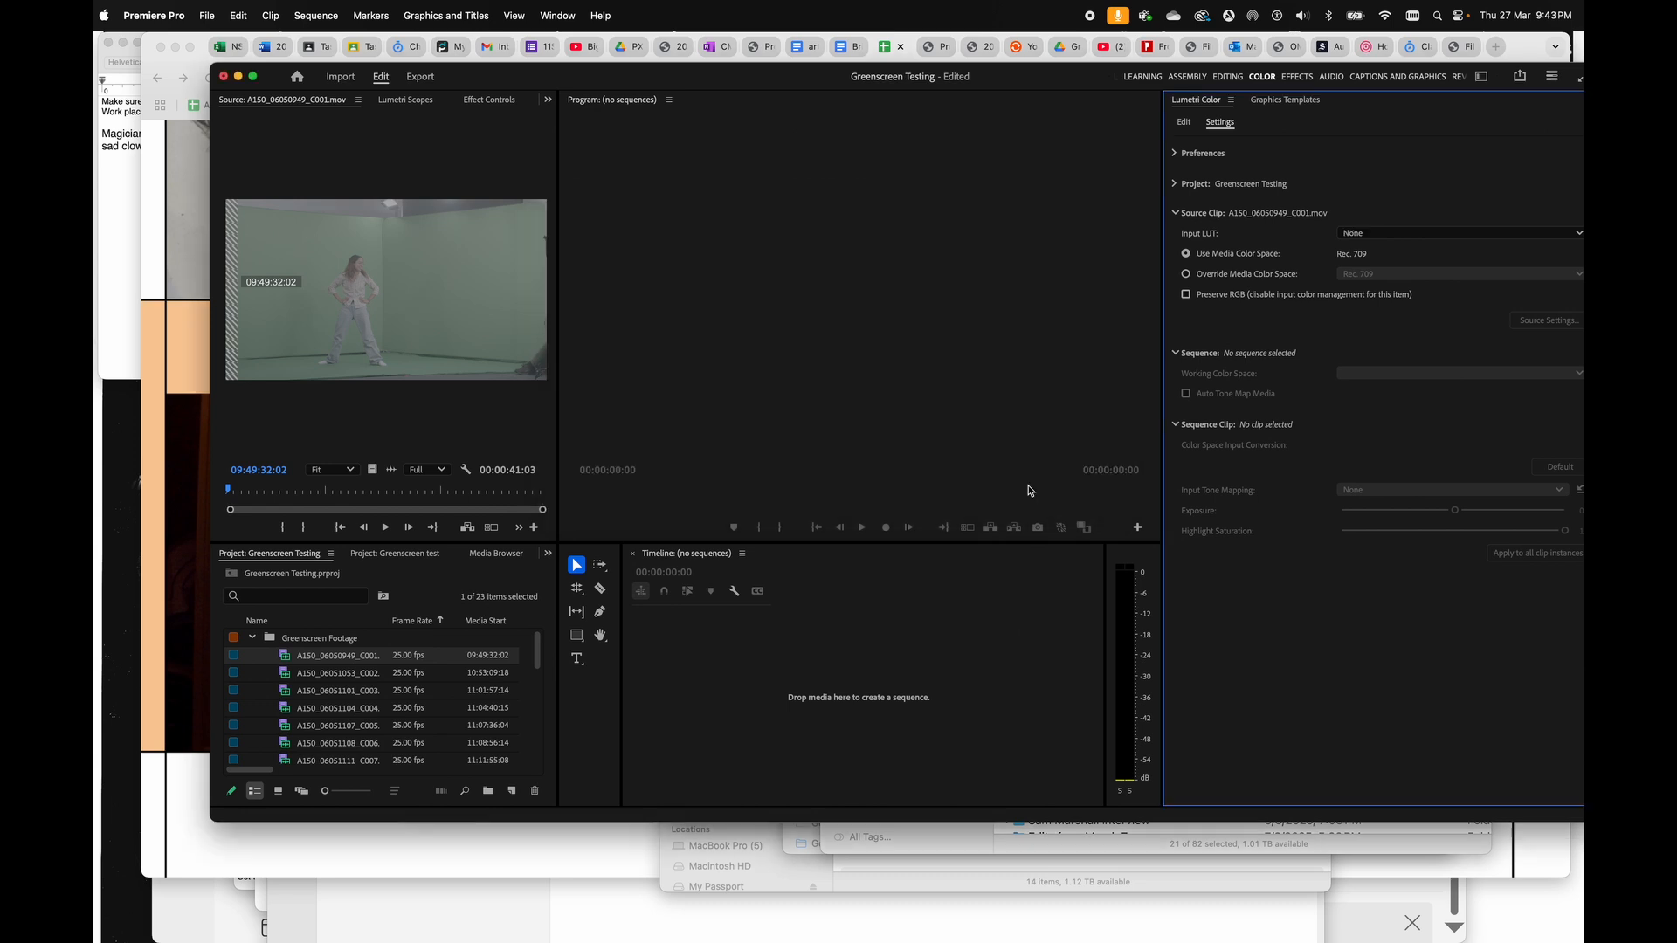
- Set the Input LUT of source clip A150_06050949_C001.mov to "BMPCC - Gen5 - Film to Extended Video_Premier"
{"action": "left_click", "coordinate": [1398, 234]}
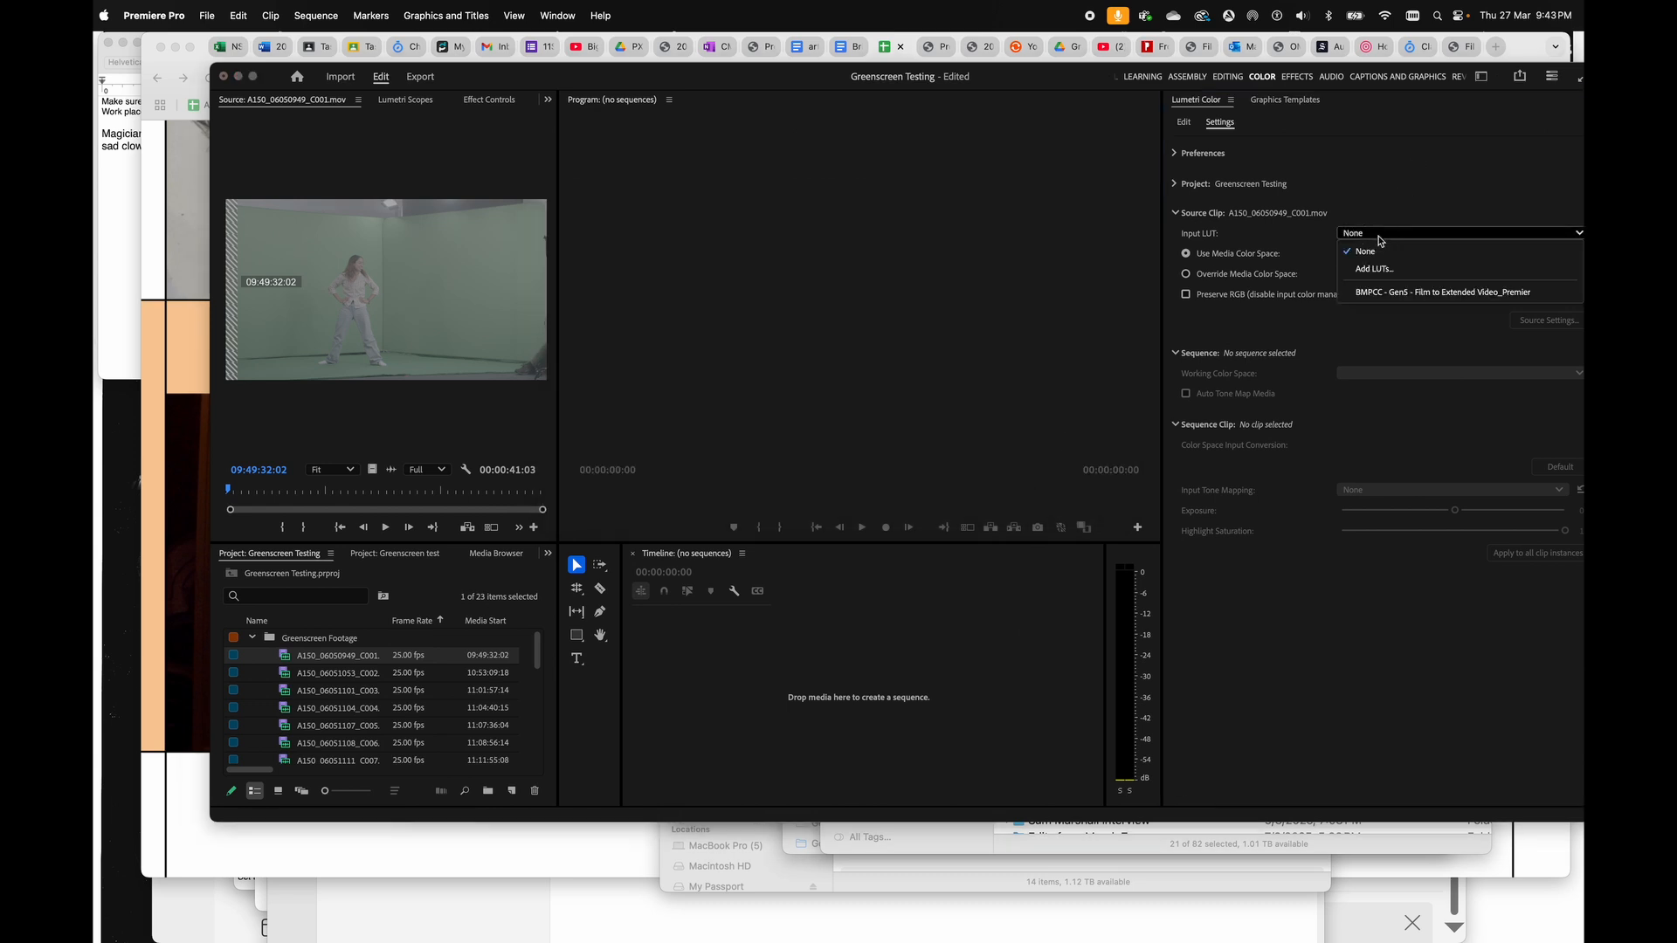
{"action": "left_click", "coordinate": [1383, 293]}
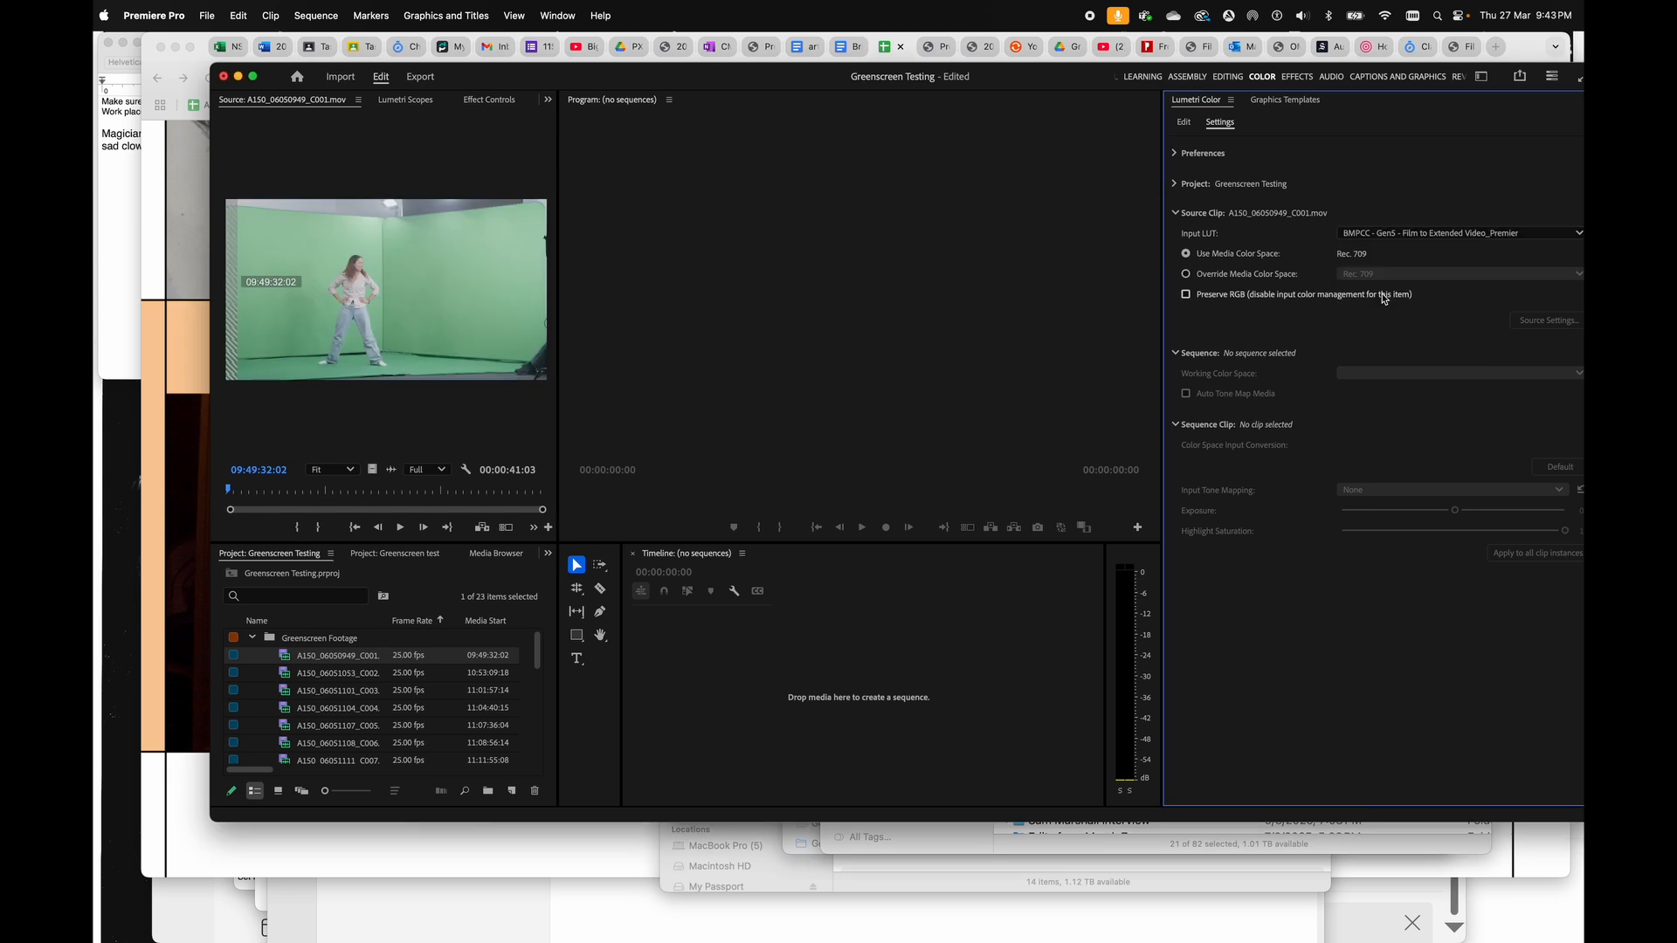
- Set the Input LUT of all remaining Greenscreen Footage clips, C002 to C021, to "BMPCC - Gen5 - Film to Extended Video_Premier"
{"action": "left_click", "coordinate": [284, 673]}
{"action": "scroll", "coordinate": [284, 672], "scroll_direction": "down", "scroll_amount": 10}
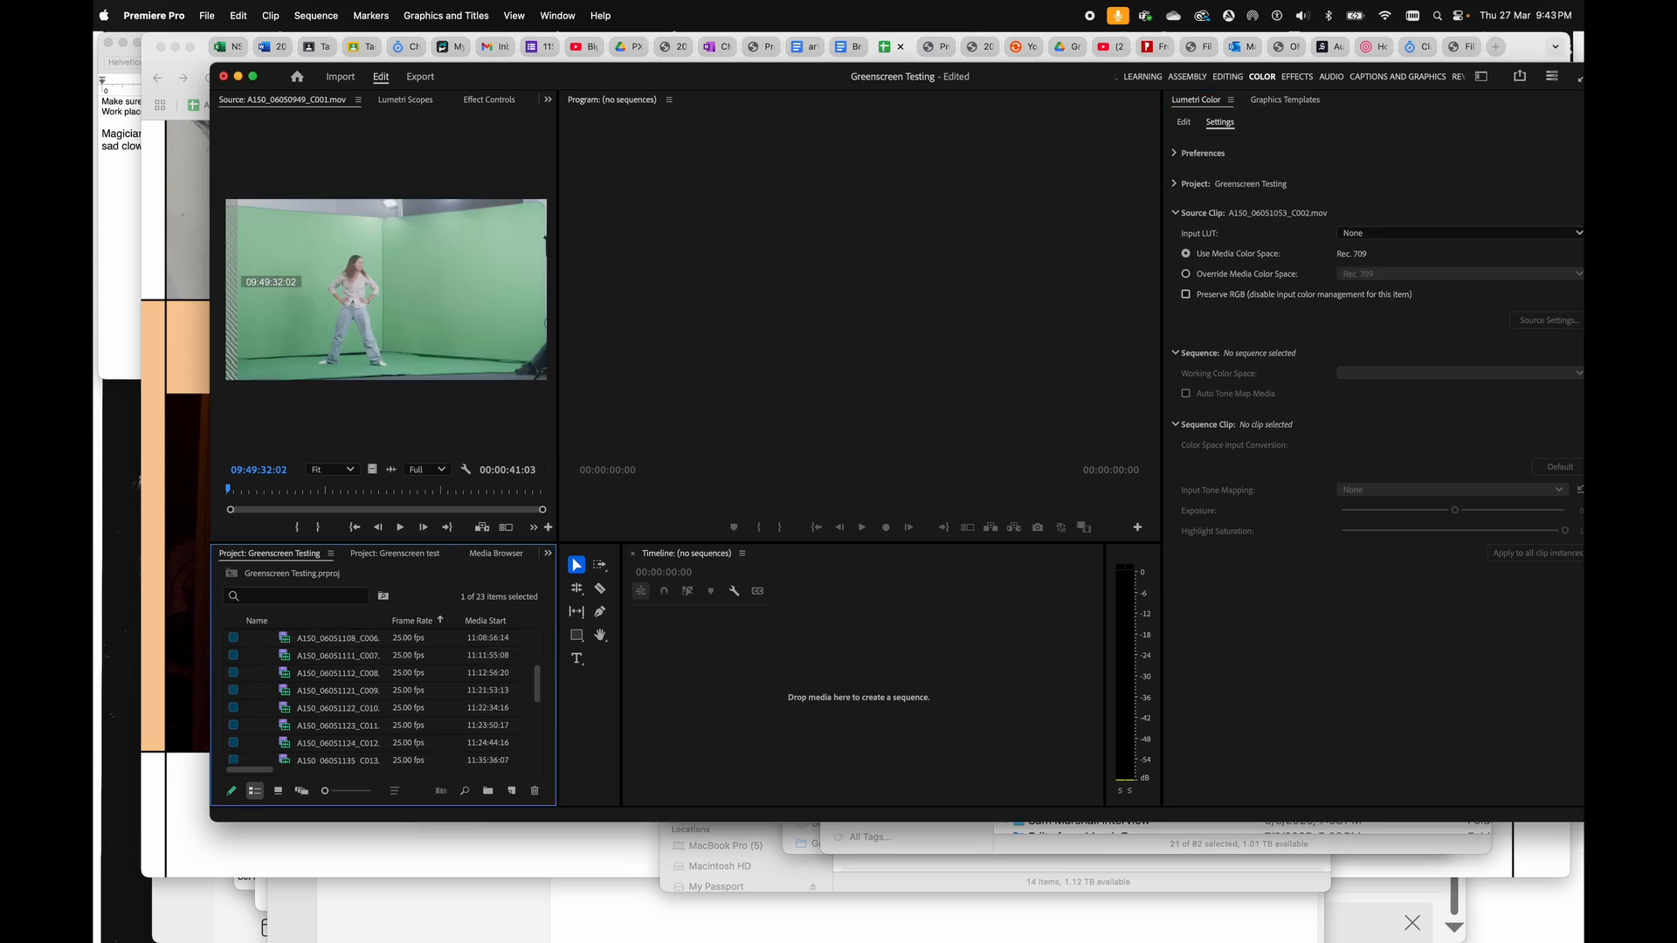
{"action": "left_click", "coordinate": [284, 725], "text": "shift"}
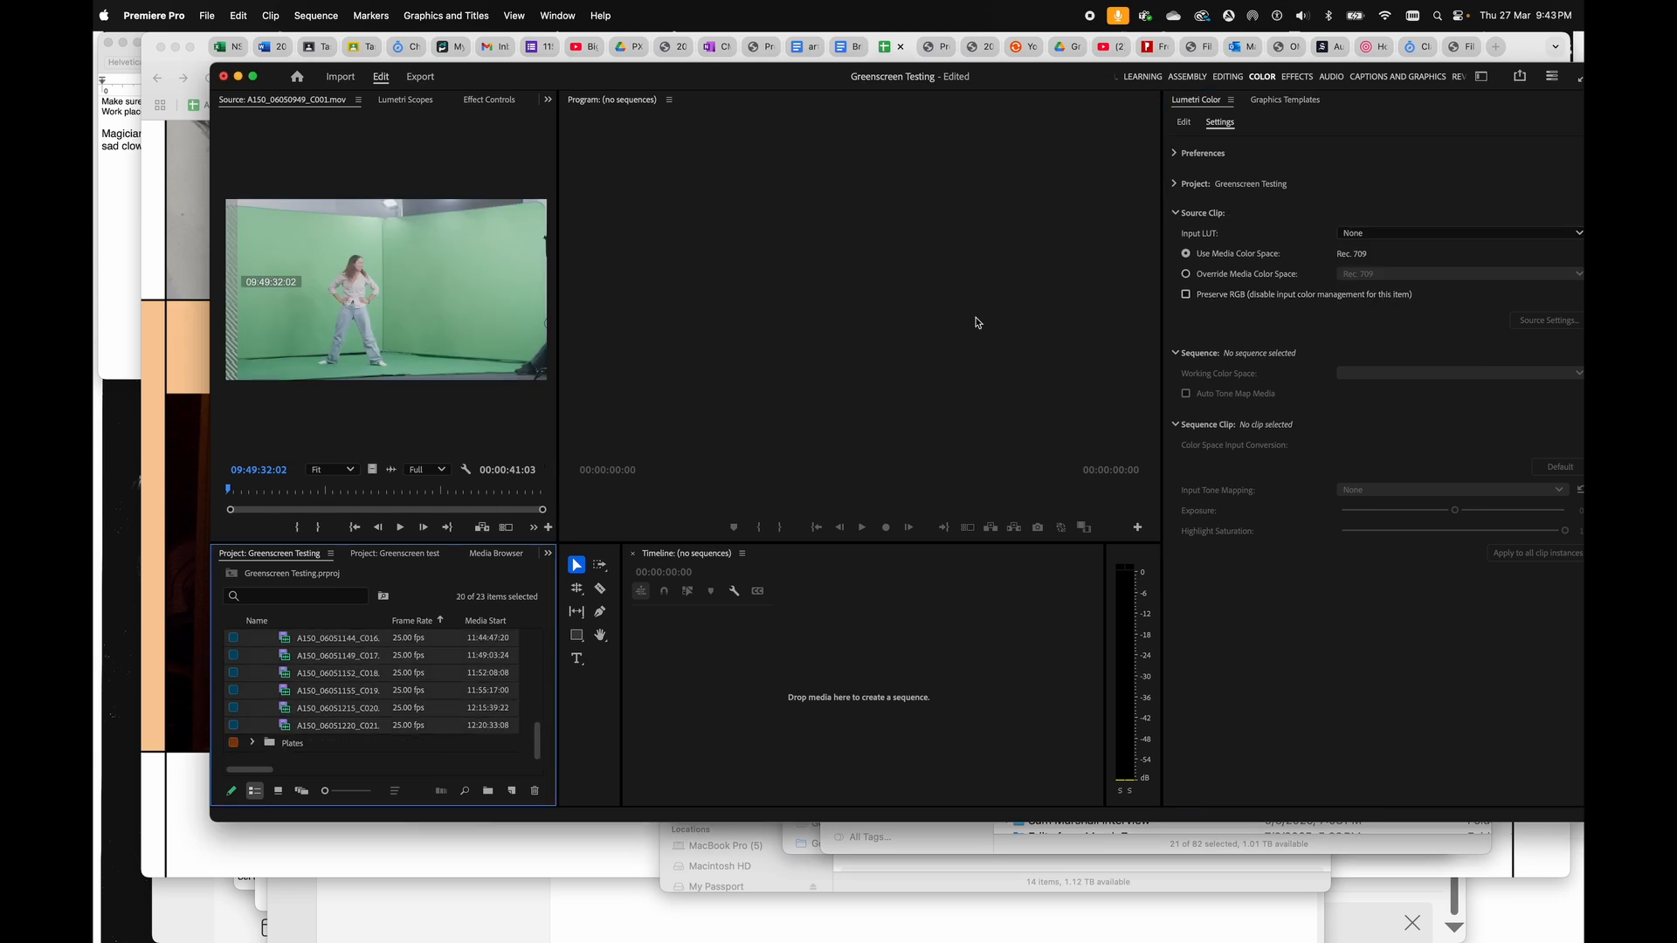
{"action": "left_click", "coordinate": [1362, 234]}
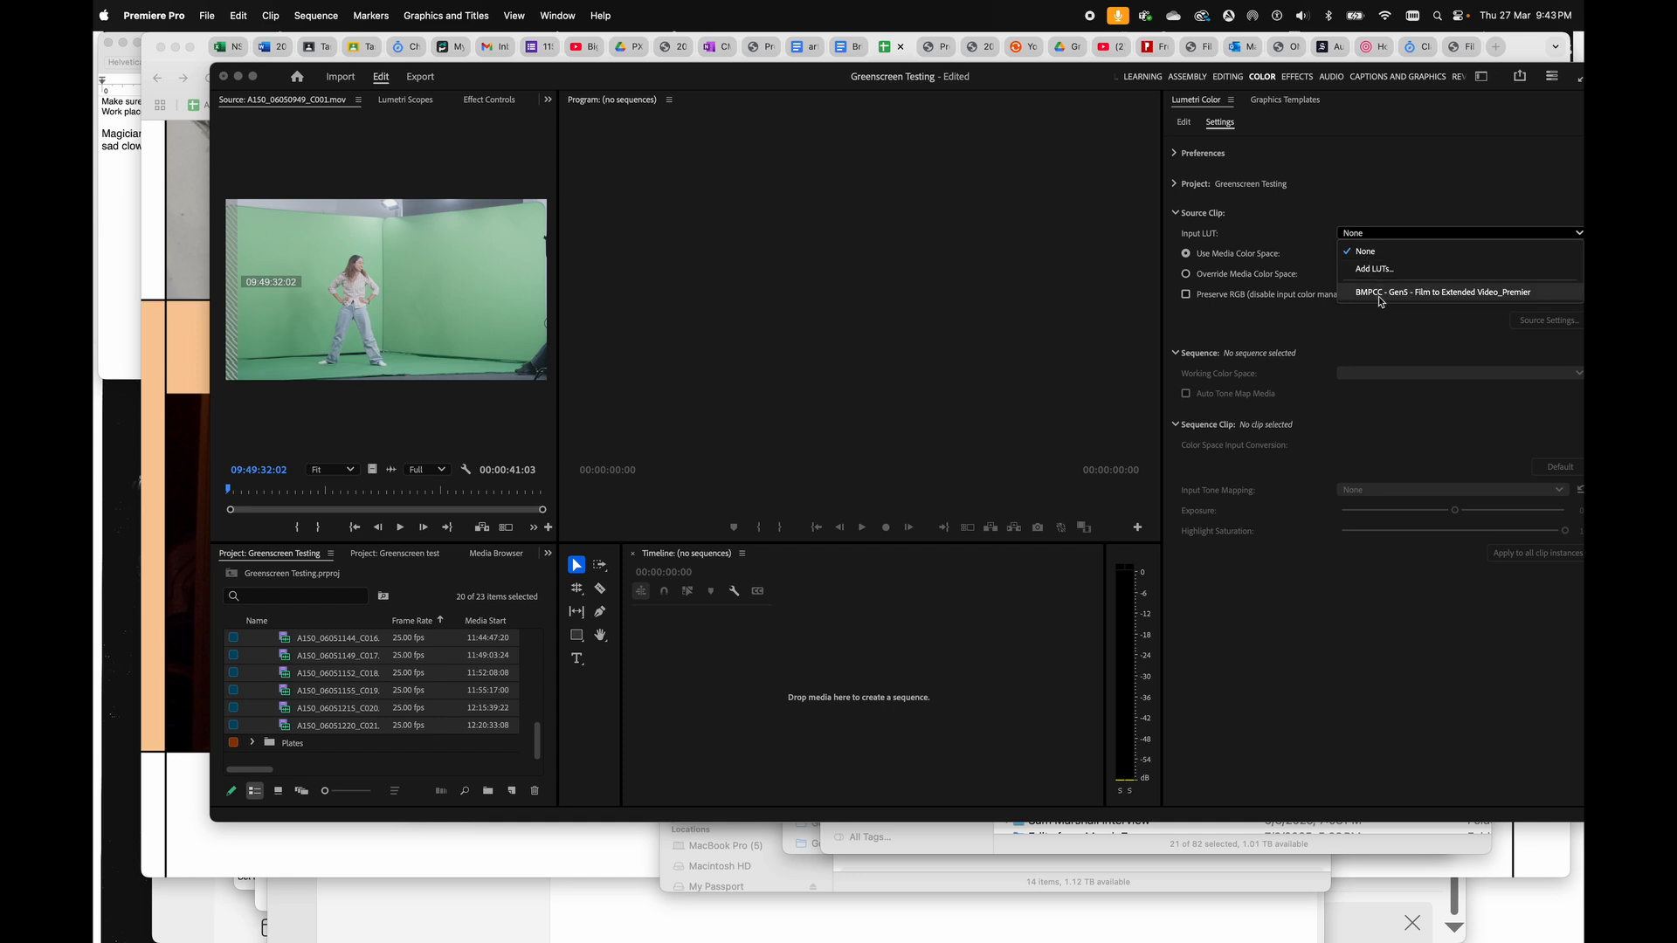
{"action": "left_click", "coordinate": [1380, 294]}
- Preview source clips C020, C018 and C016 from the Greenscreen Footage bin to check the applied LUT
{"action": "left_click", "coordinate": [283, 707]}
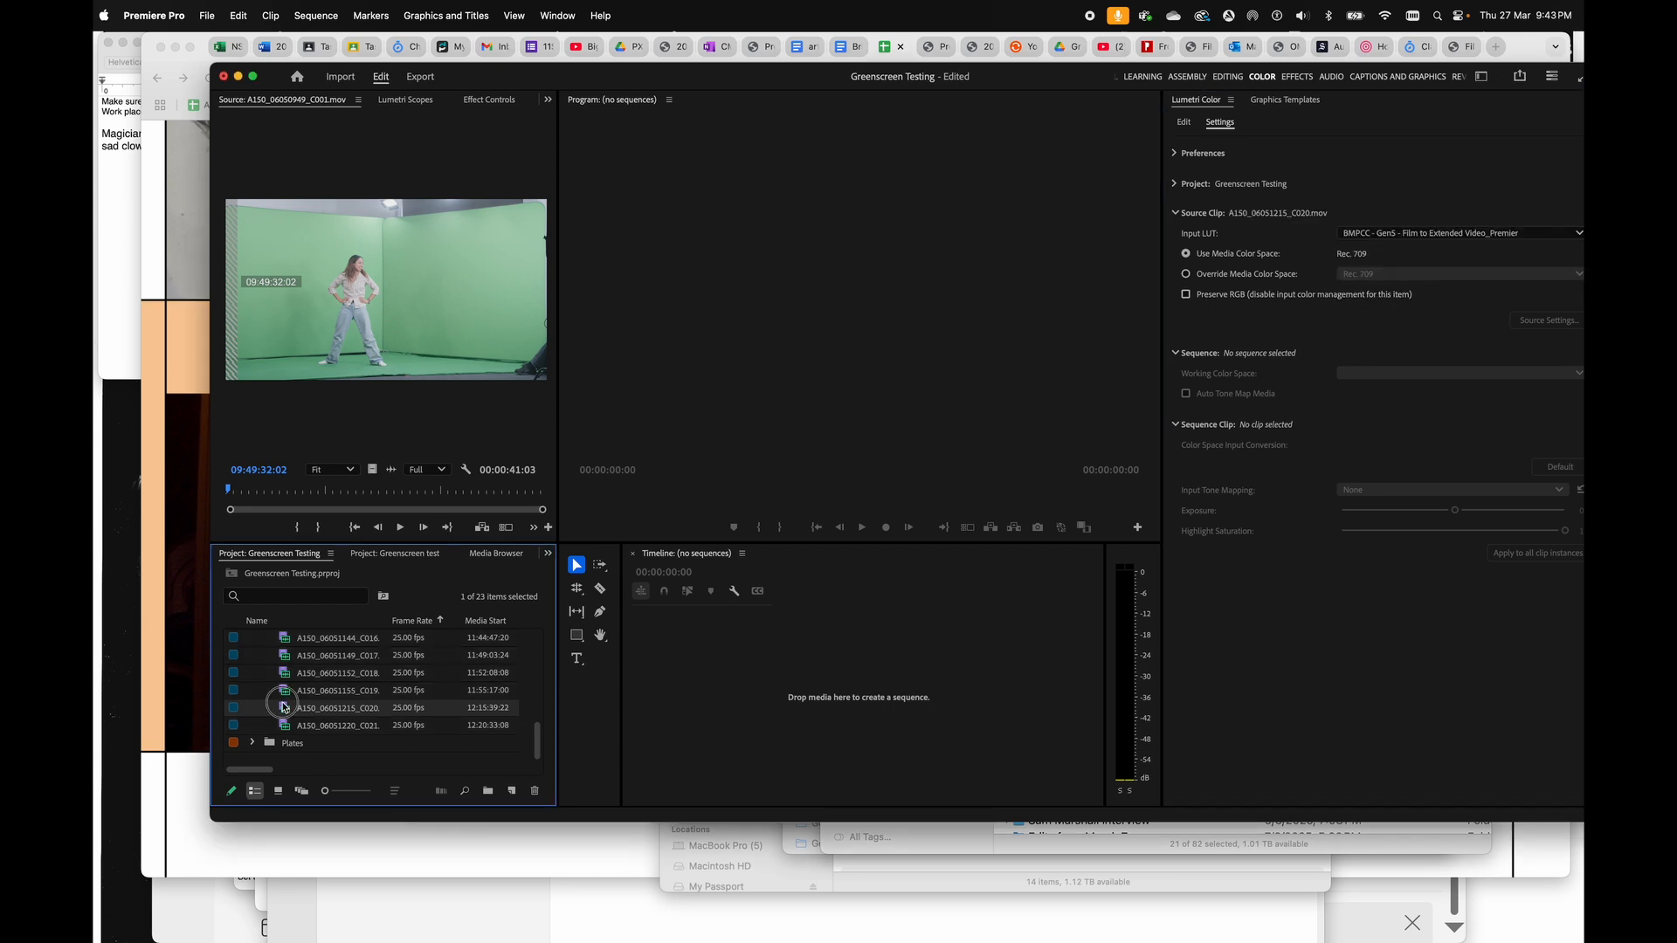
{"action": "double_click", "coordinate": [283, 705]}
{"action": "double_click", "coordinate": [286, 676]}
{"action": "double_click", "coordinate": [287, 641]}
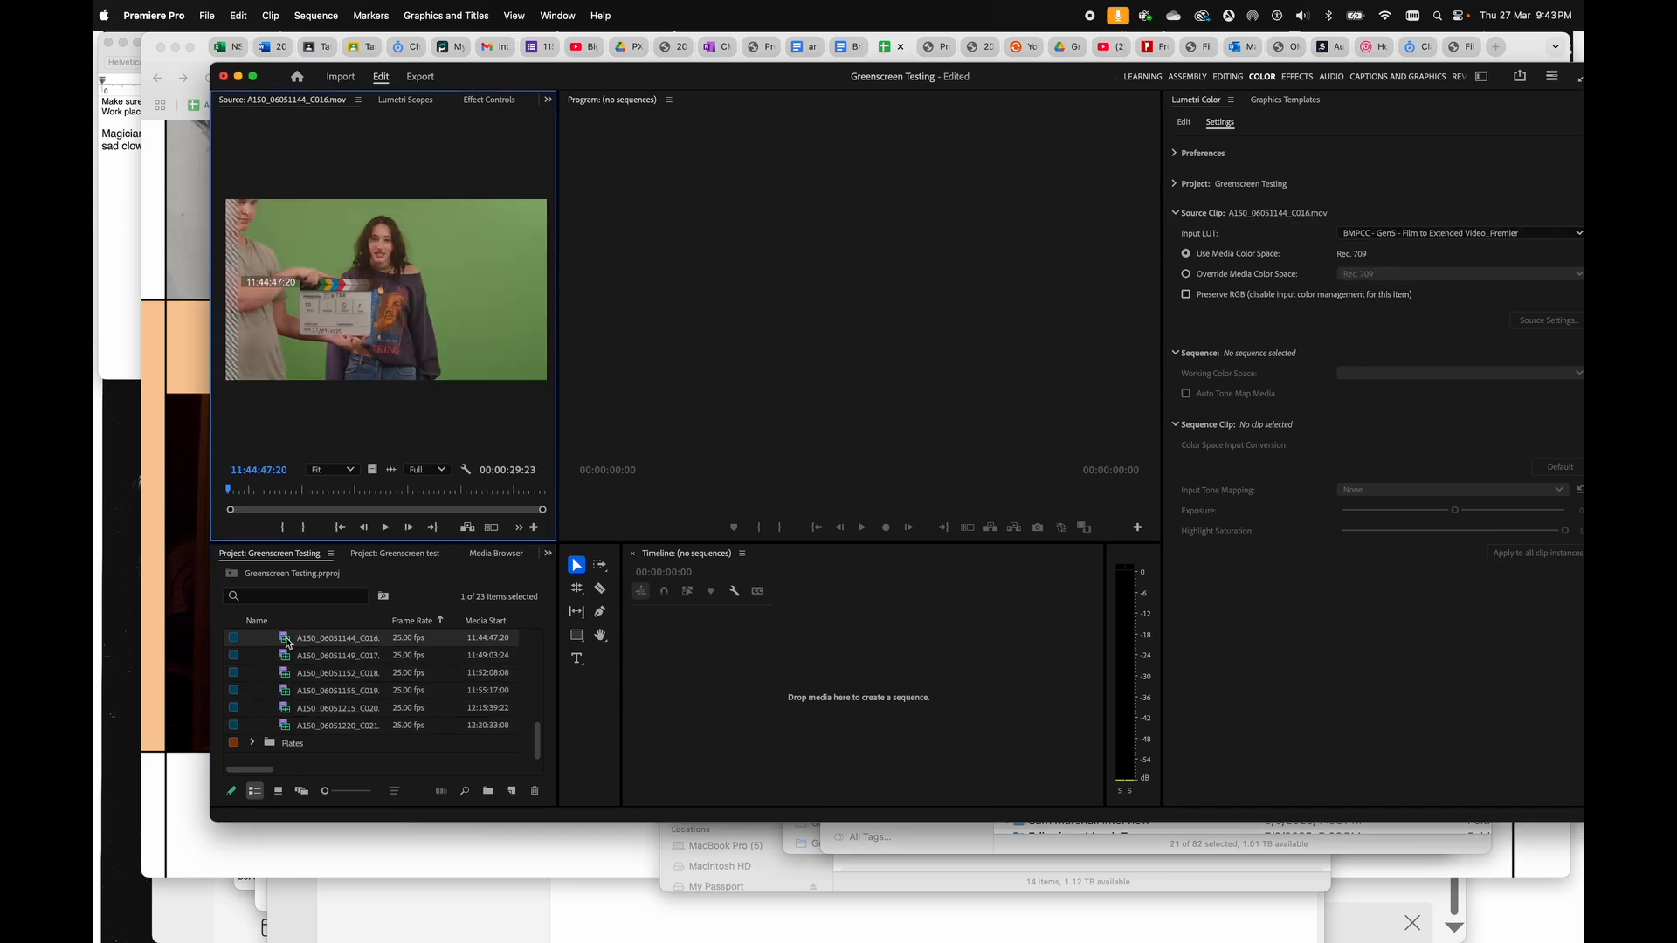
{"action": "scroll", "coordinate": [289, 656], "scroll_direction": "up", "scroll_amount": 5}
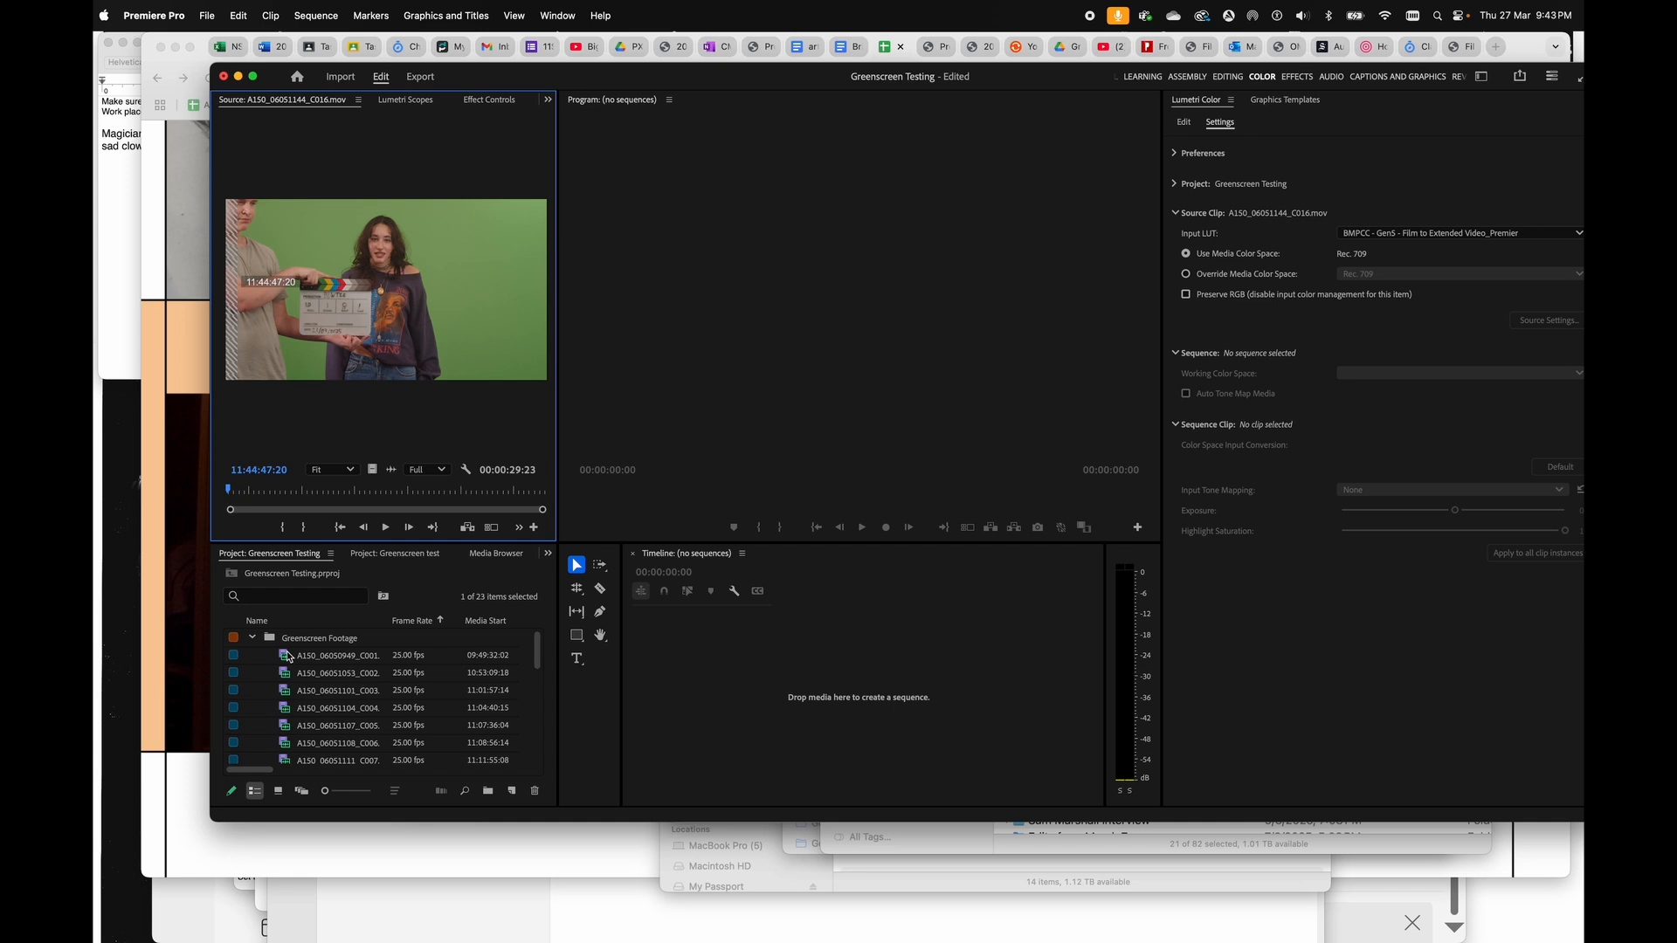
- Switch to the Editing workspace and create an HD 1080p 25 fps sequence named "Ferris Wheel Dance" at the project's top level
{"action": "left_click", "coordinate": [1226, 78]}
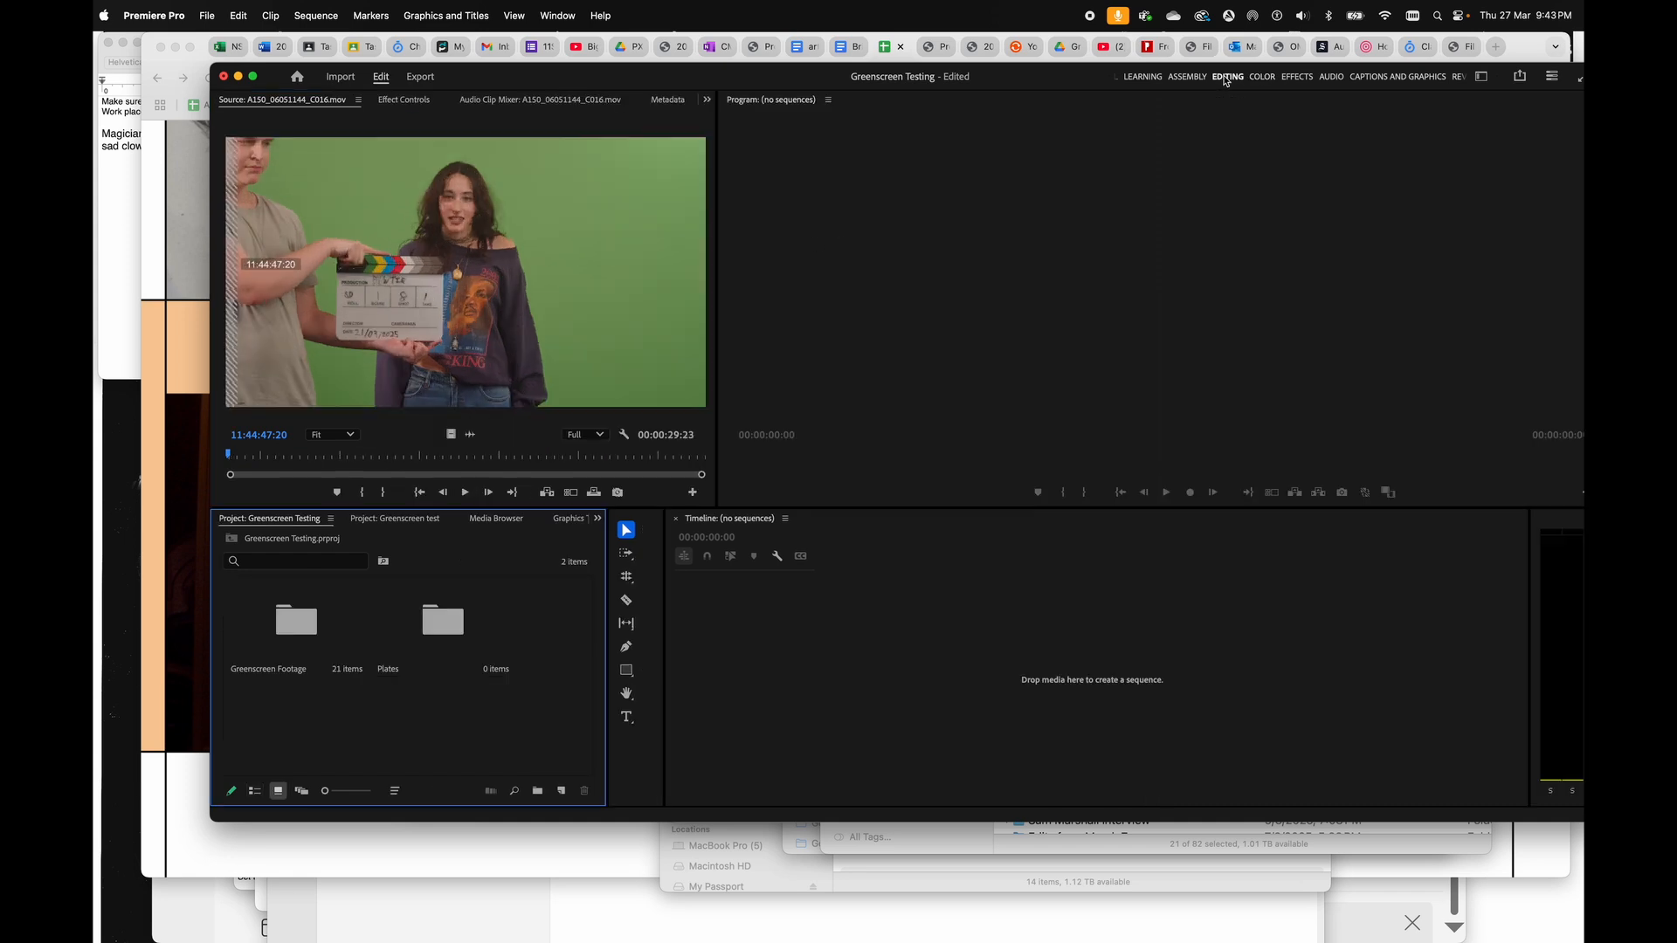
{"action": "double_click", "coordinate": [271, 664]}
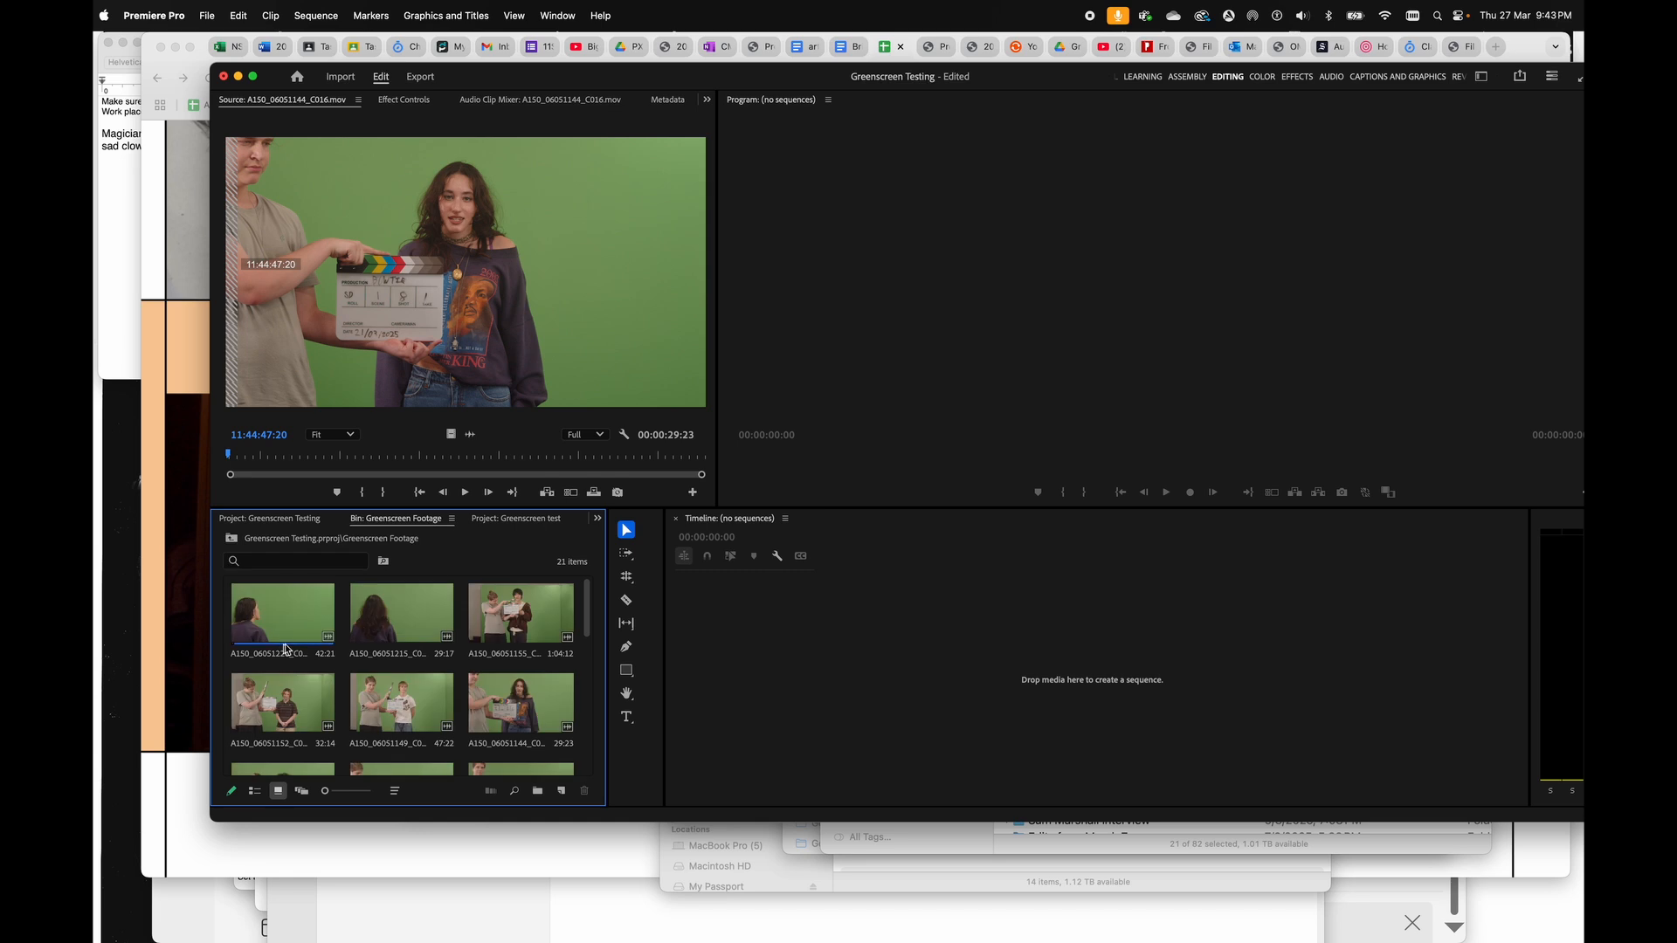
{"action": "left_click", "coordinate": [231, 539]}
{"action": "left_click", "coordinate": [293, 727]}
{"action": "right_click", "coordinate": [294, 728]}
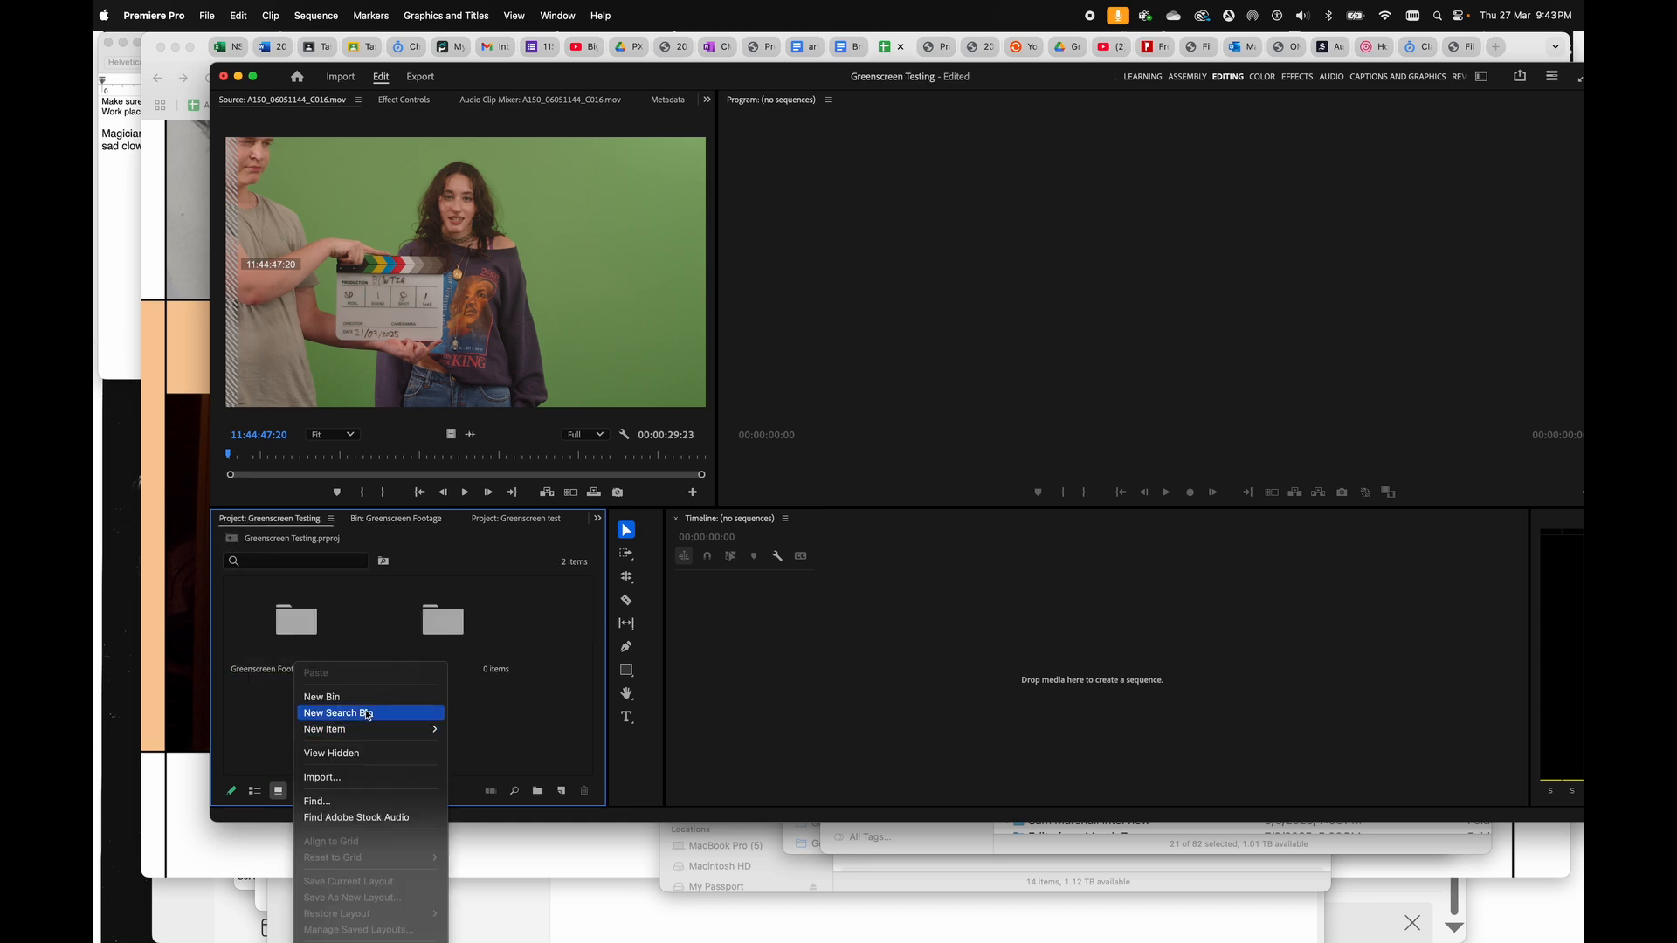
{"action": "mouse_move", "coordinate": [381, 730]}
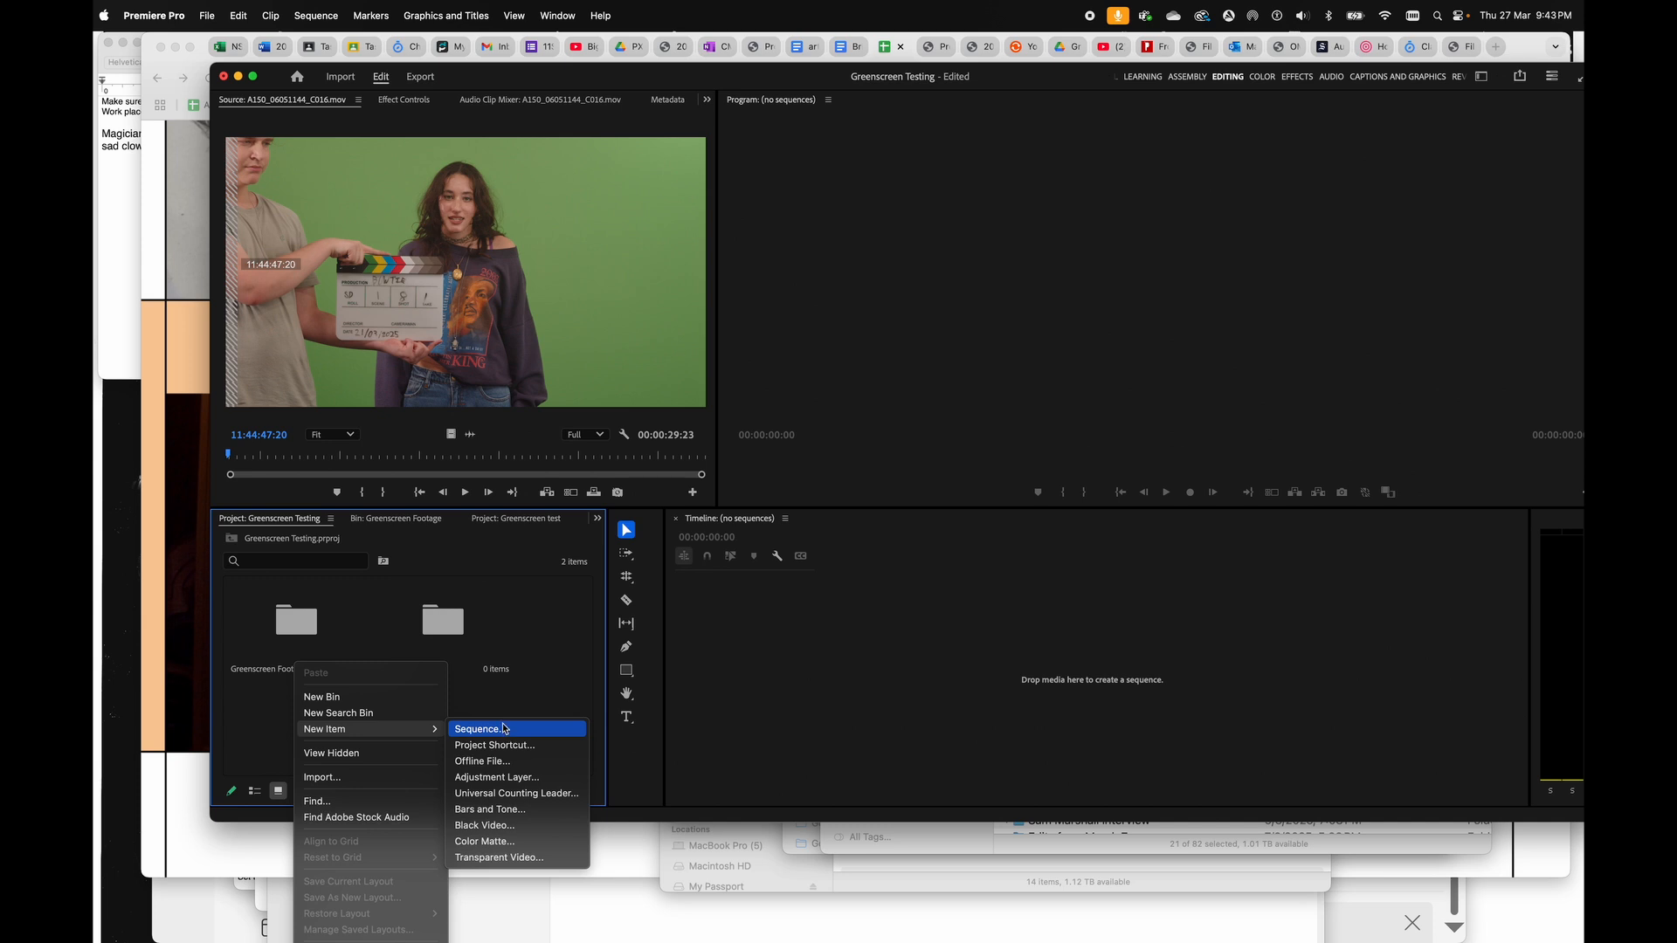
{"action": "left_click", "coordinate": [504, 730]}
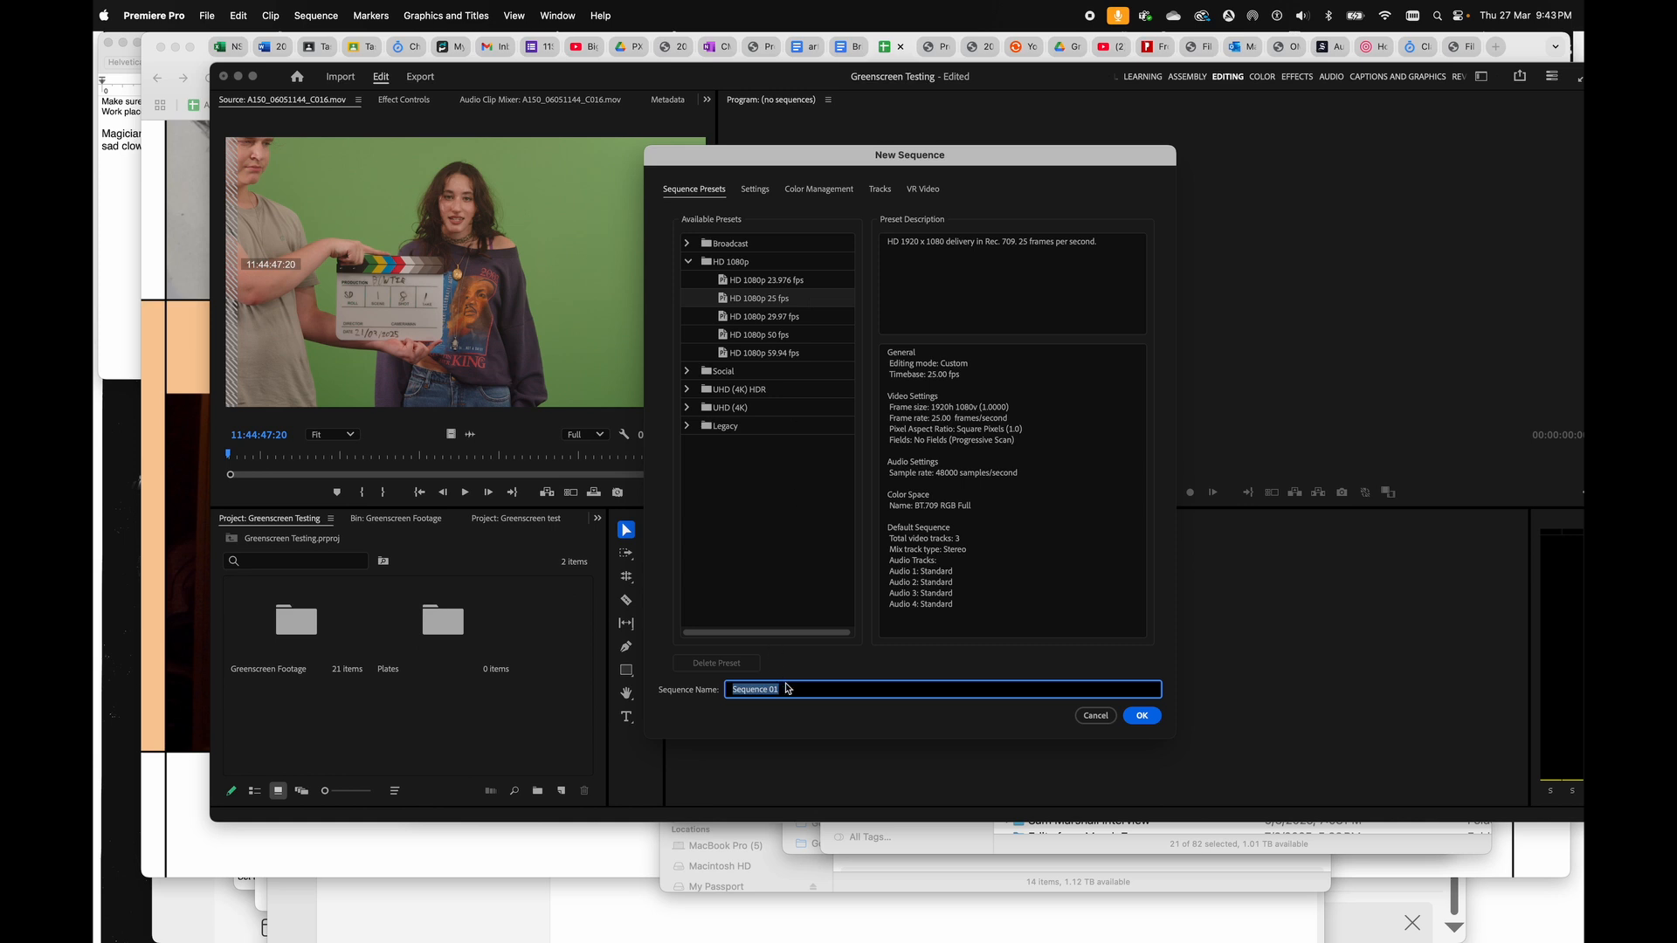
{"action": "type", "text": "Ferris Wheel Dance"}
{"action": "key", "text": "Return"}
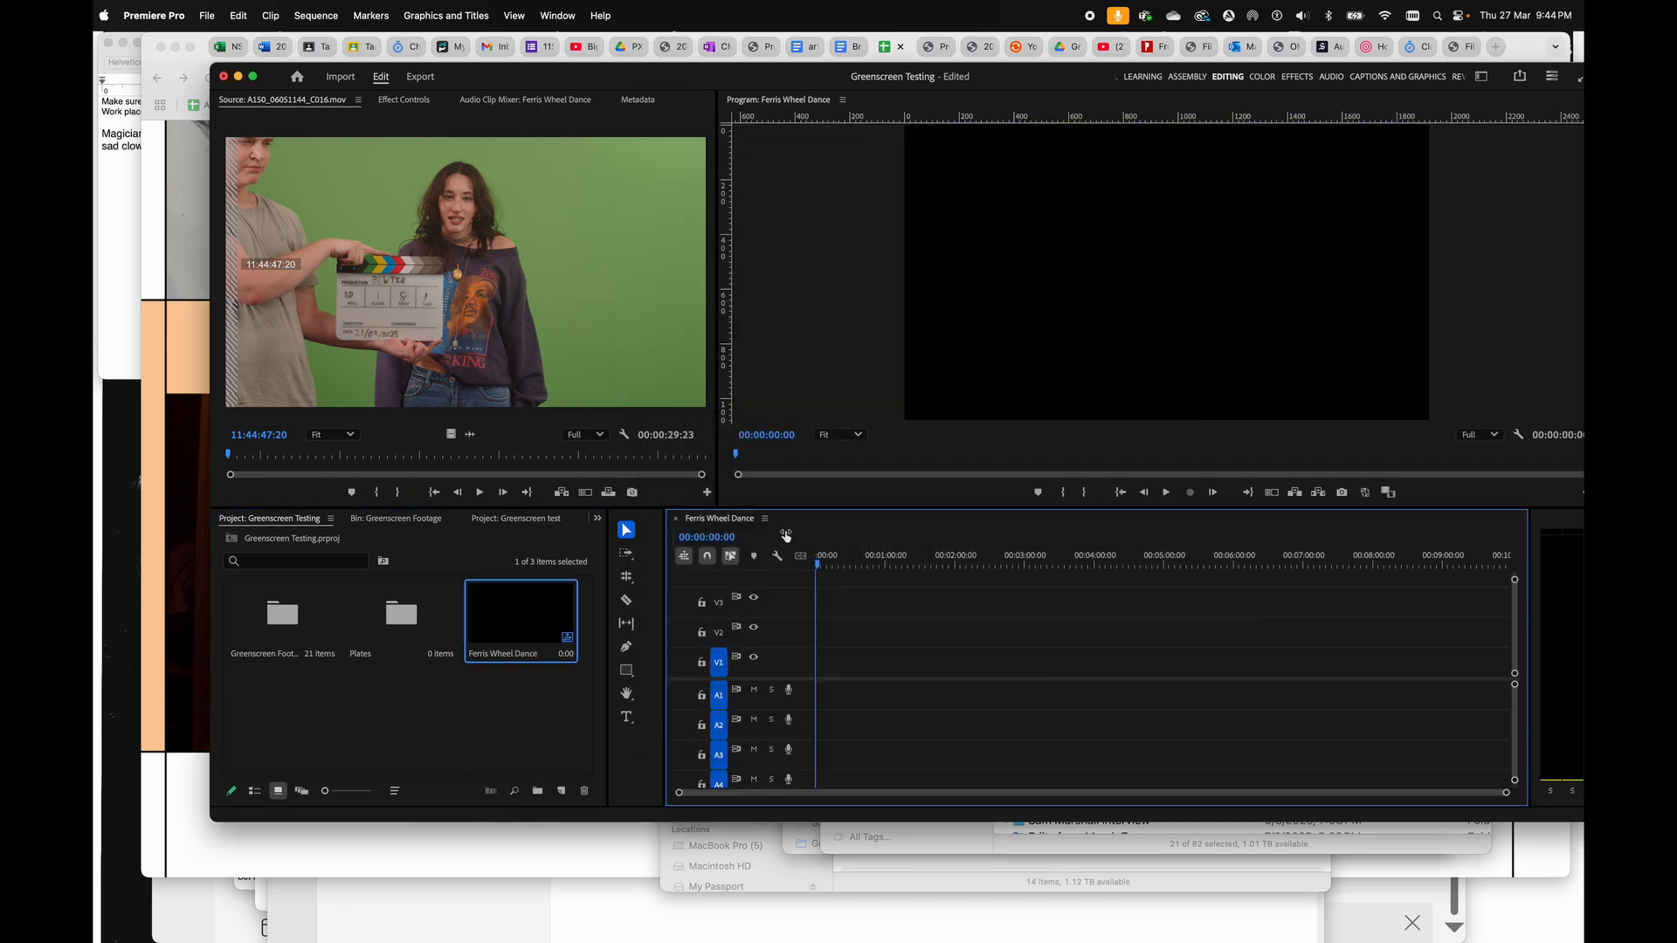
- Place clips A150_06051101_C003 and A150_06051053_C002 from the Greenscreen Footage bin back to back on V1 at the sequence start
{"action": "double_click", "coordinate": [278, 629]}
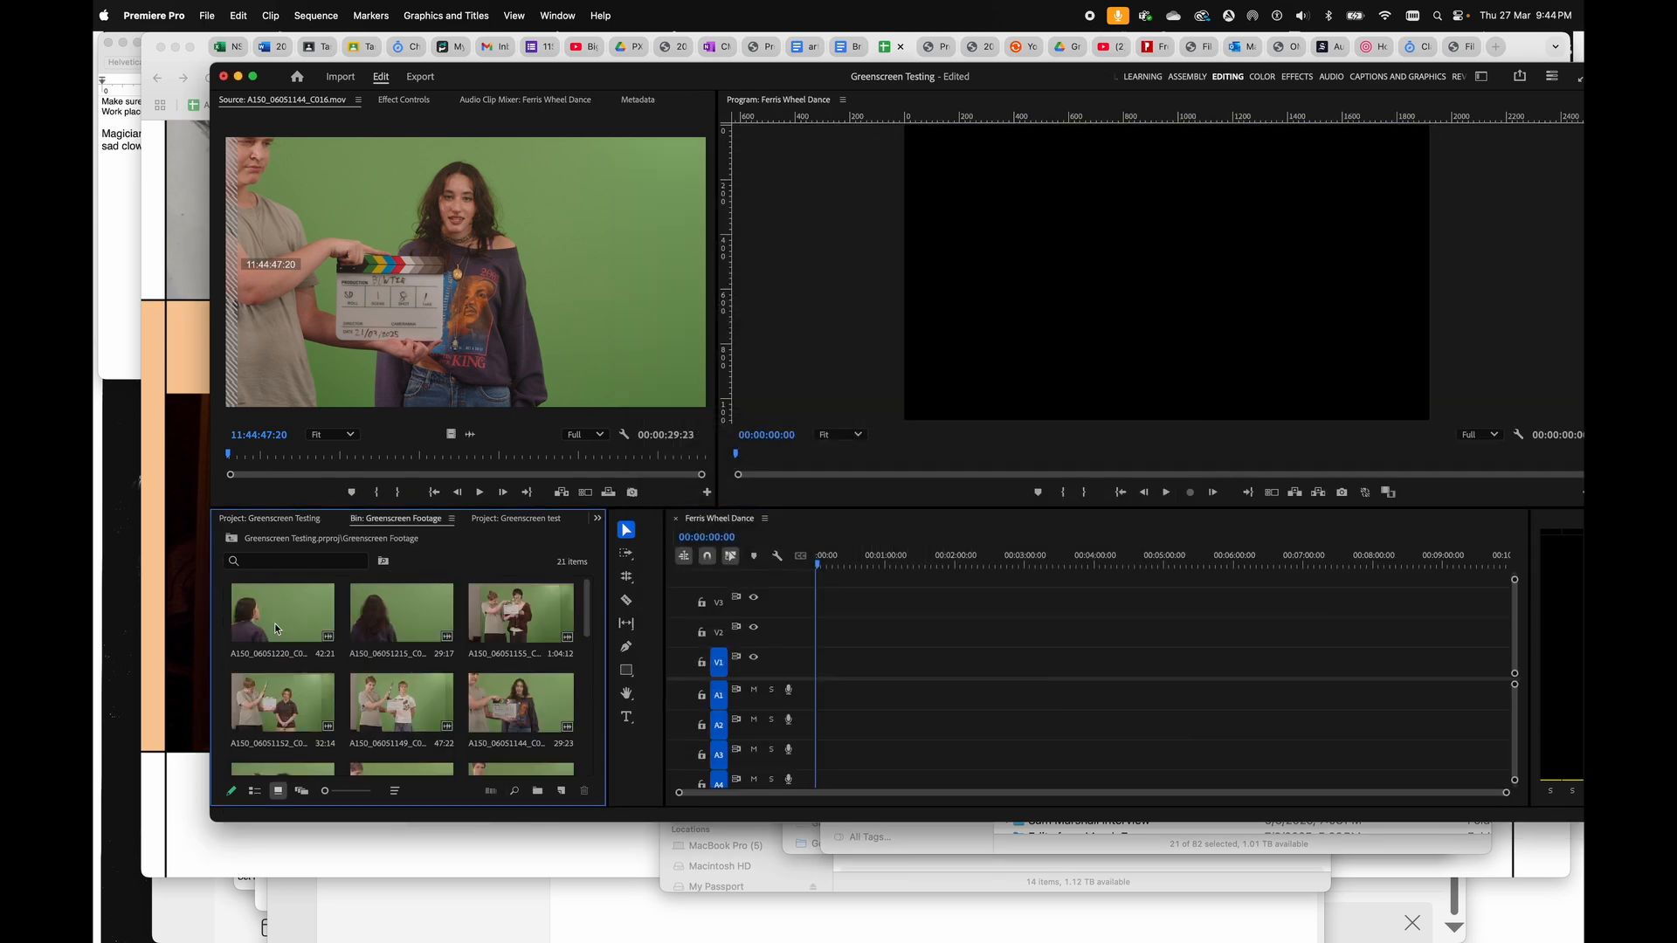
{"action": "scroll", "coordinate": [415, 622], "scroll_direction": "up", "scroll_amount": 1}
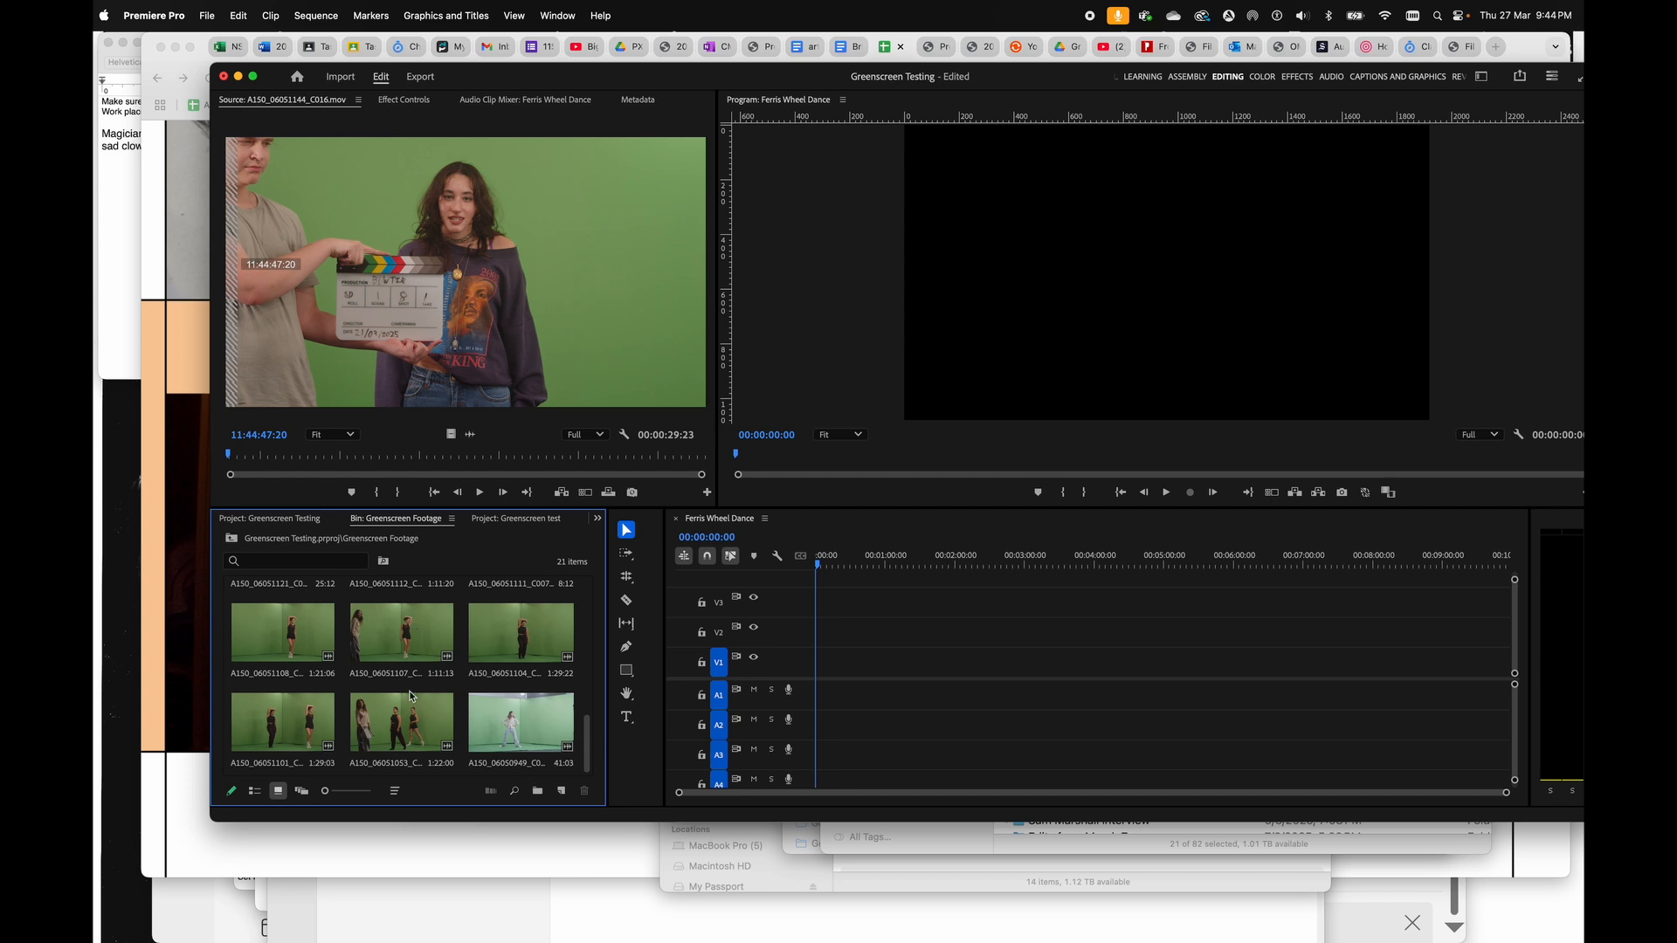
{"action": "double_click", "coordinate": [279, 721]}
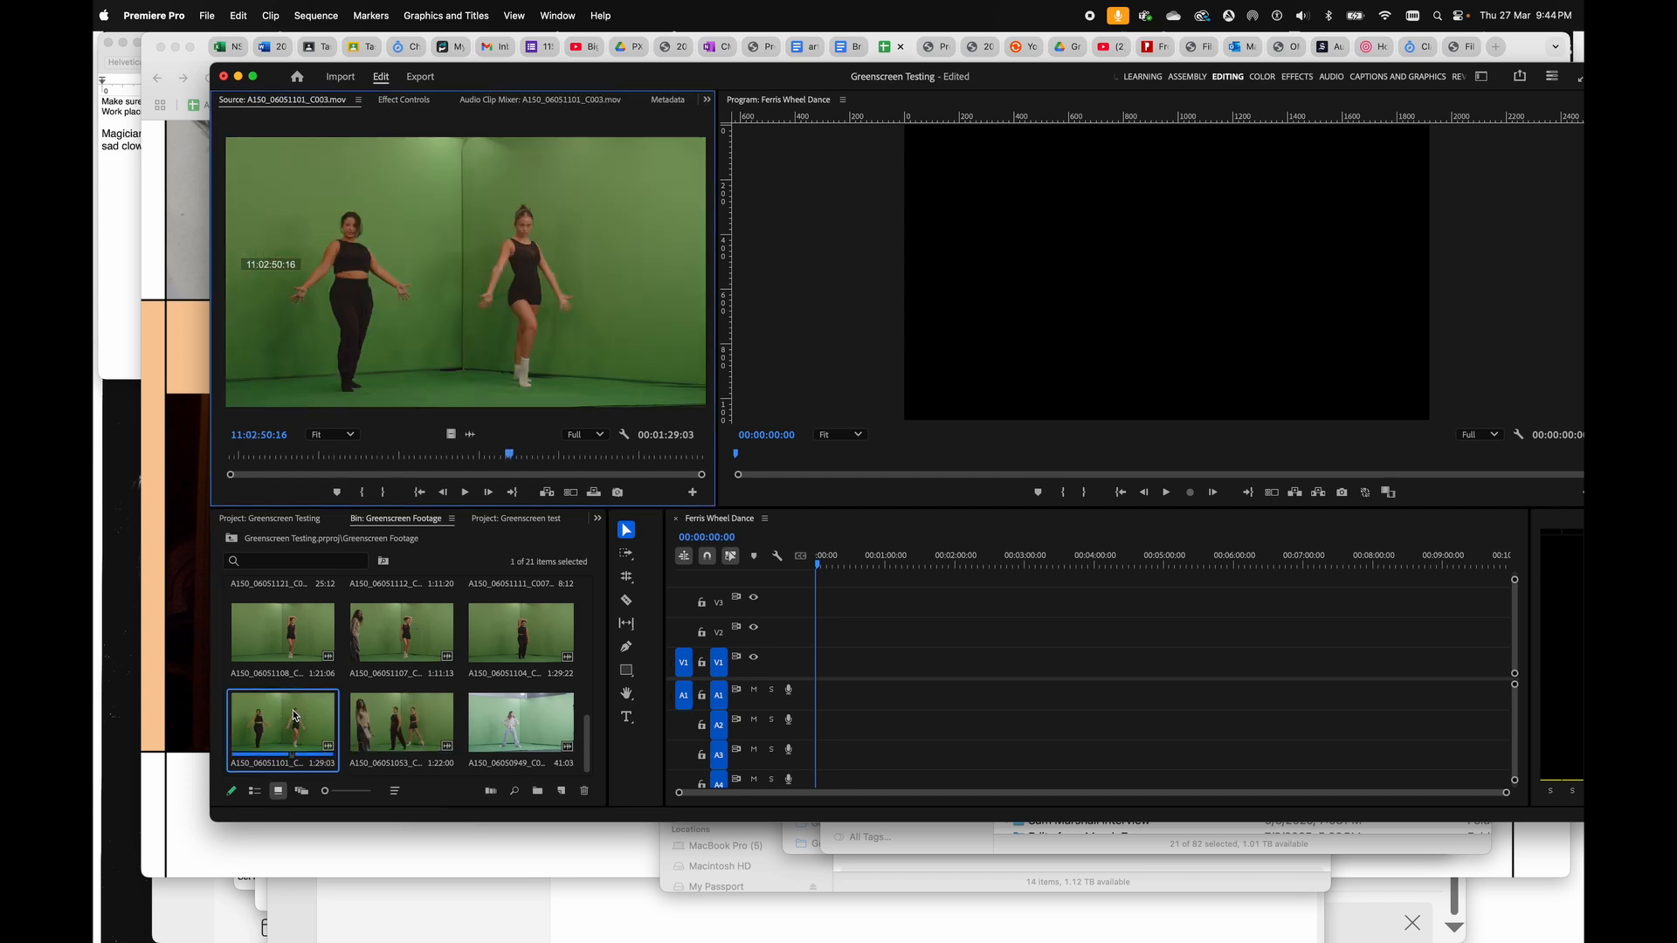
{"action": "left_click", "coordinate": [404, 720], "text": "super"}
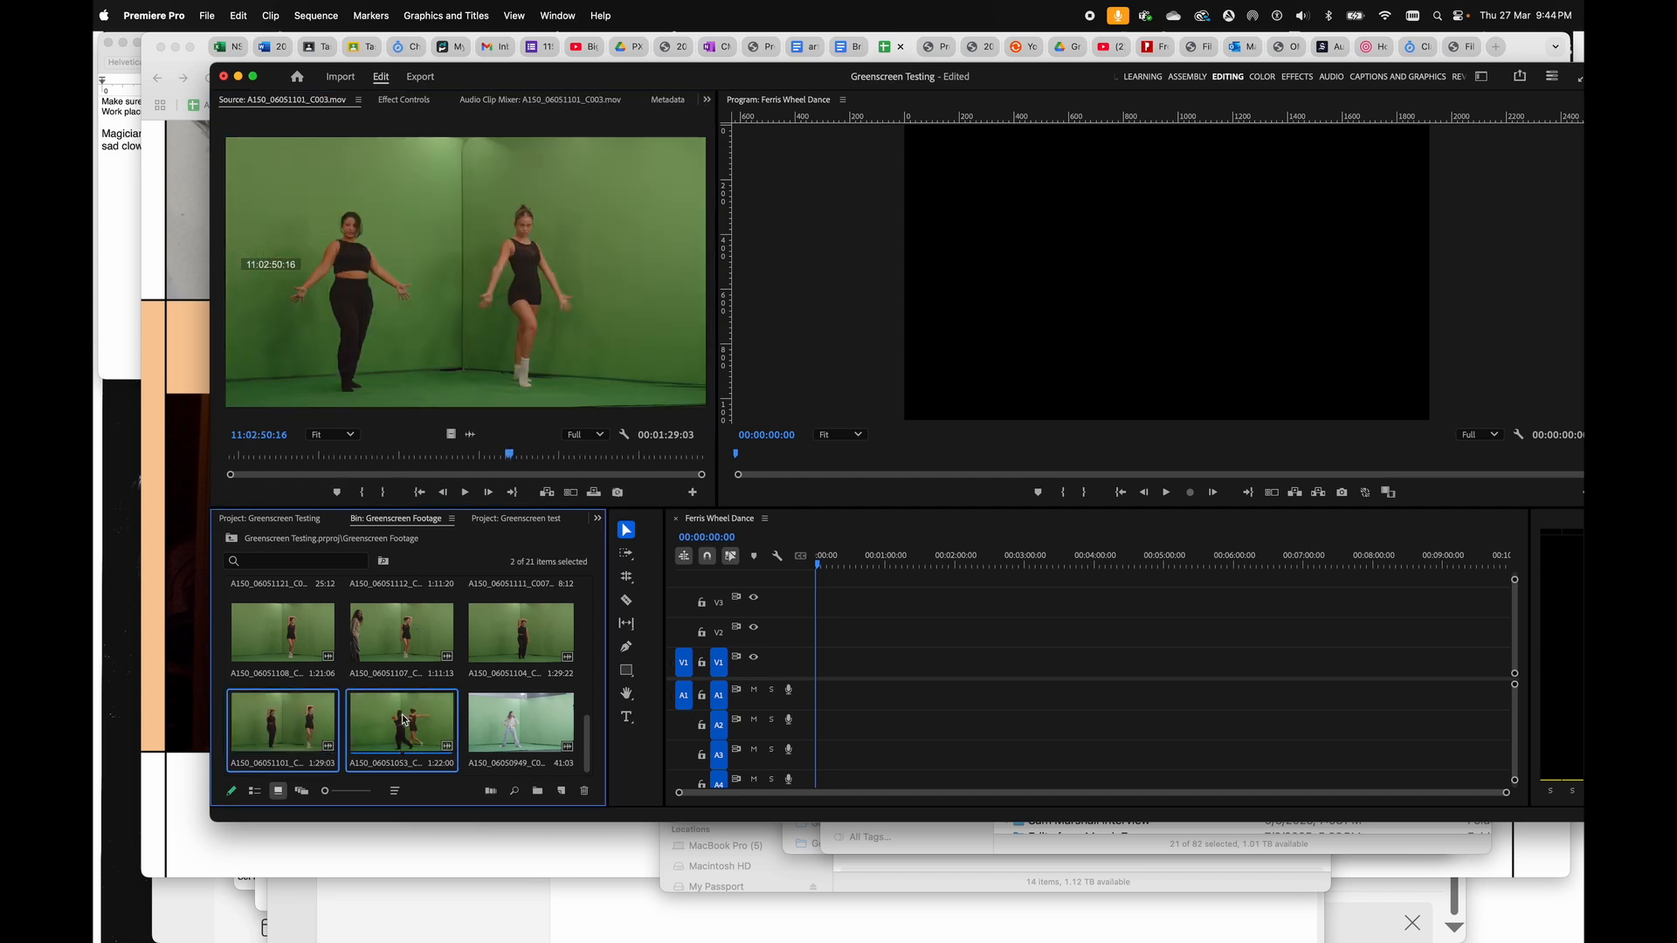
{"action": "left_click_drag", "start_coordinate": [404, 720], "coordinate": [841, 659]}
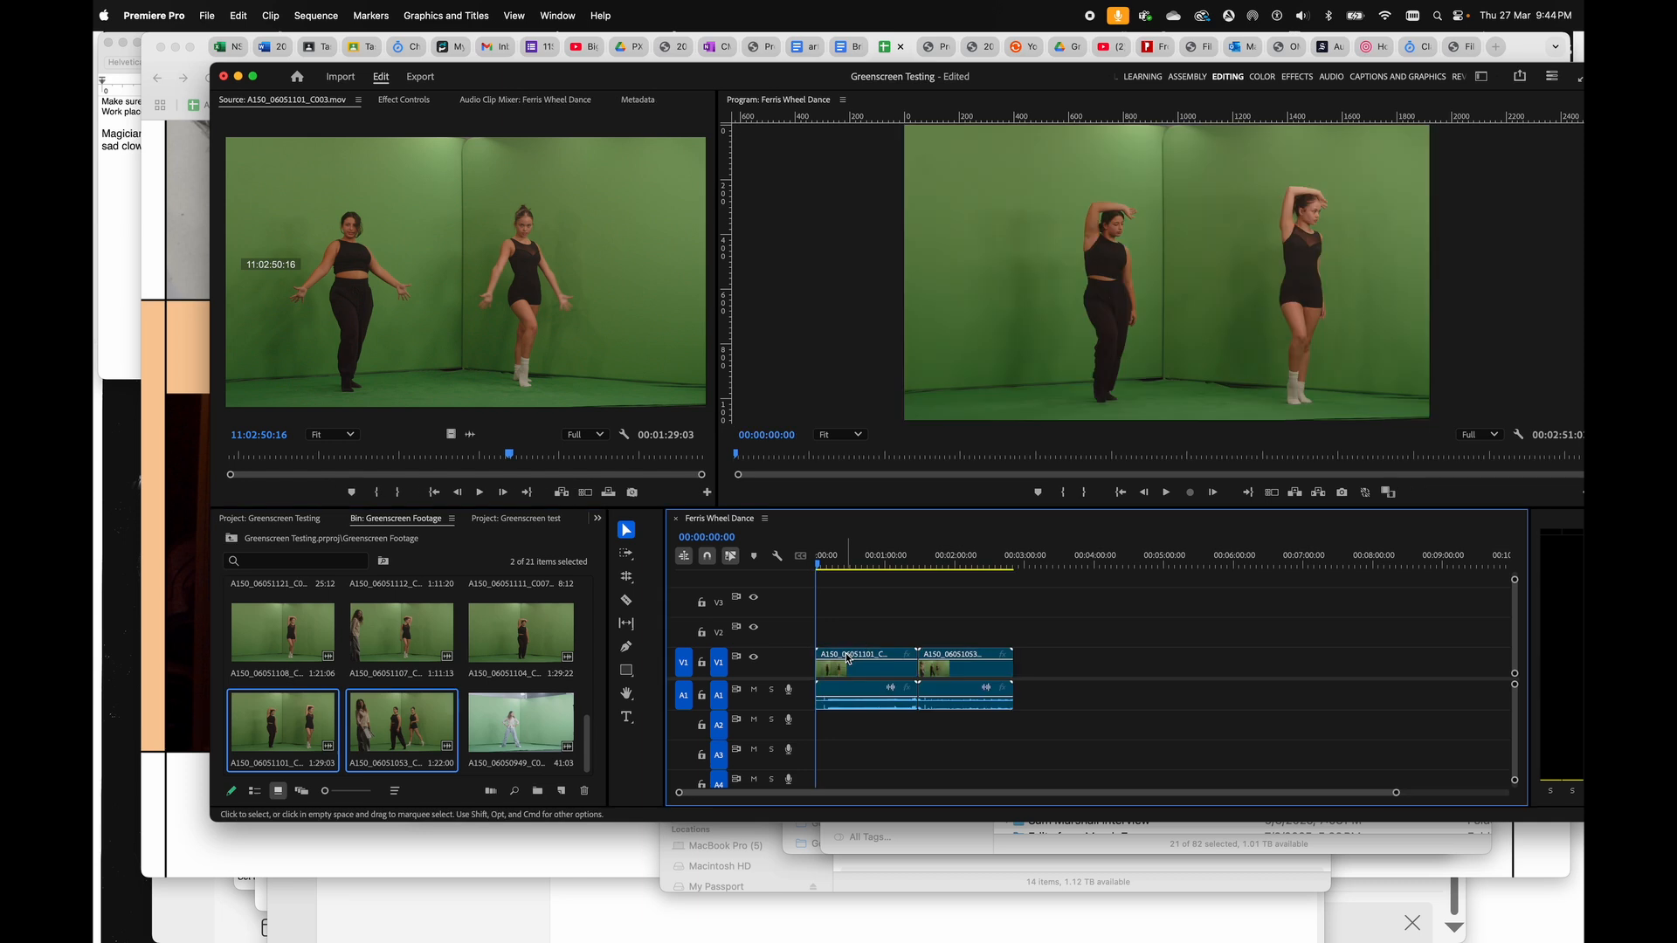
- Enlarge the Video 1 track and ripple-trim the start of the second clip, A150_06051053_C002, up to 00:01:46:04
{"action": "left_click_drag", "start_coordinate": [849, 568], "coordinate": [936, 566]}
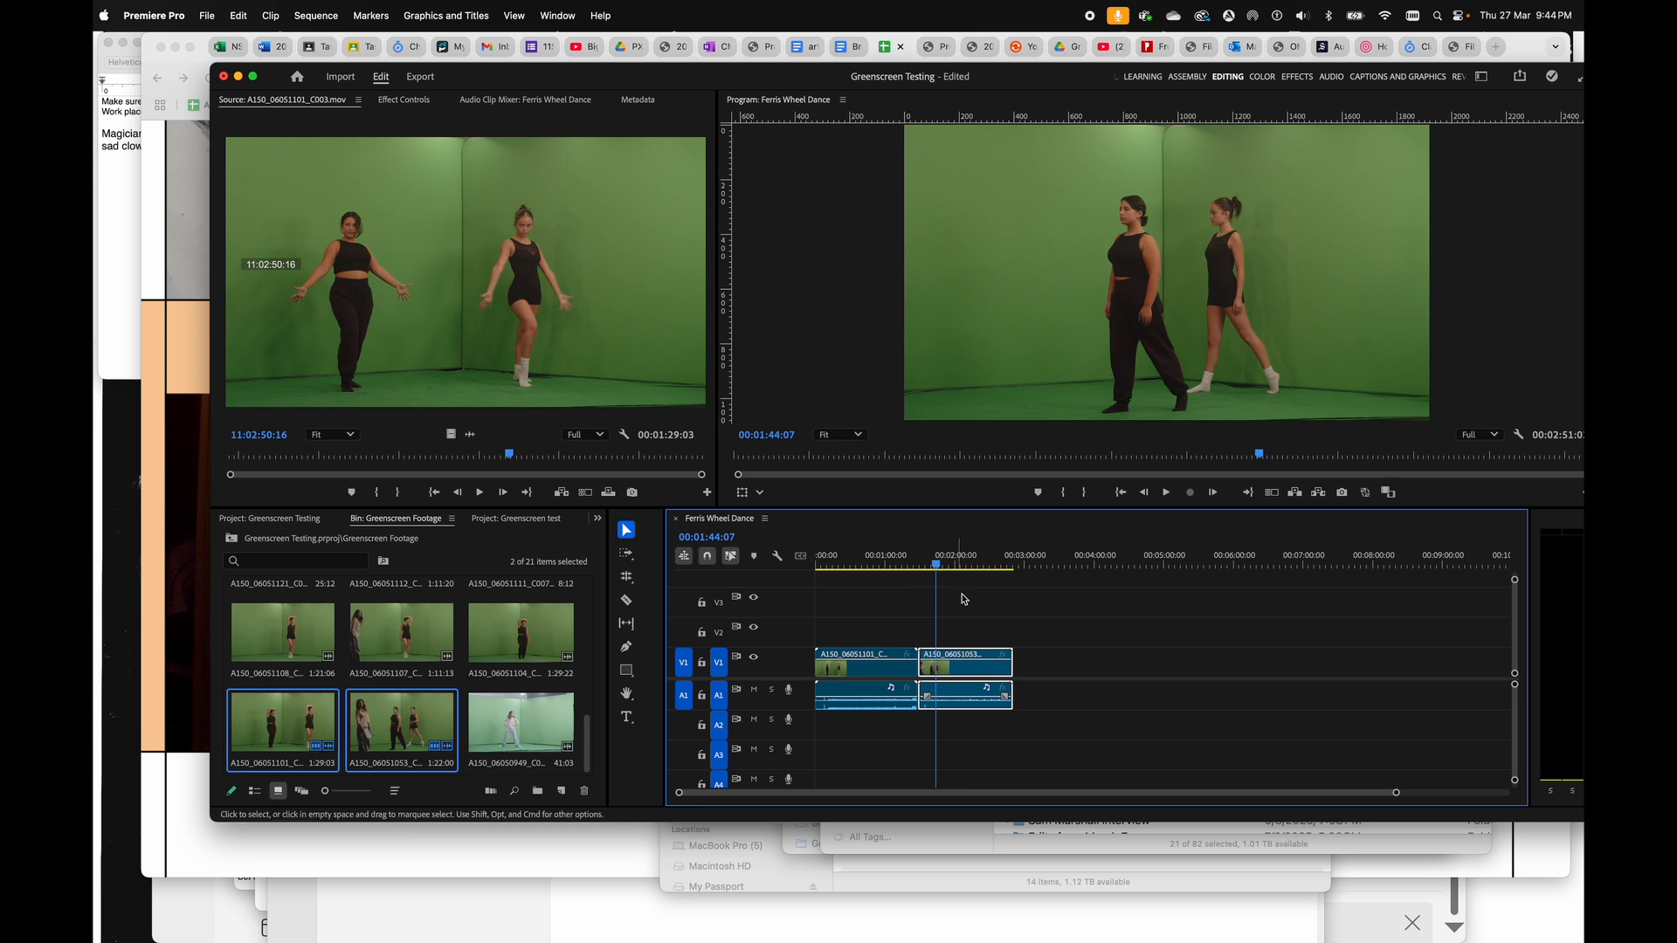
{"action": "double_click", "coordinate": [805, 661]}
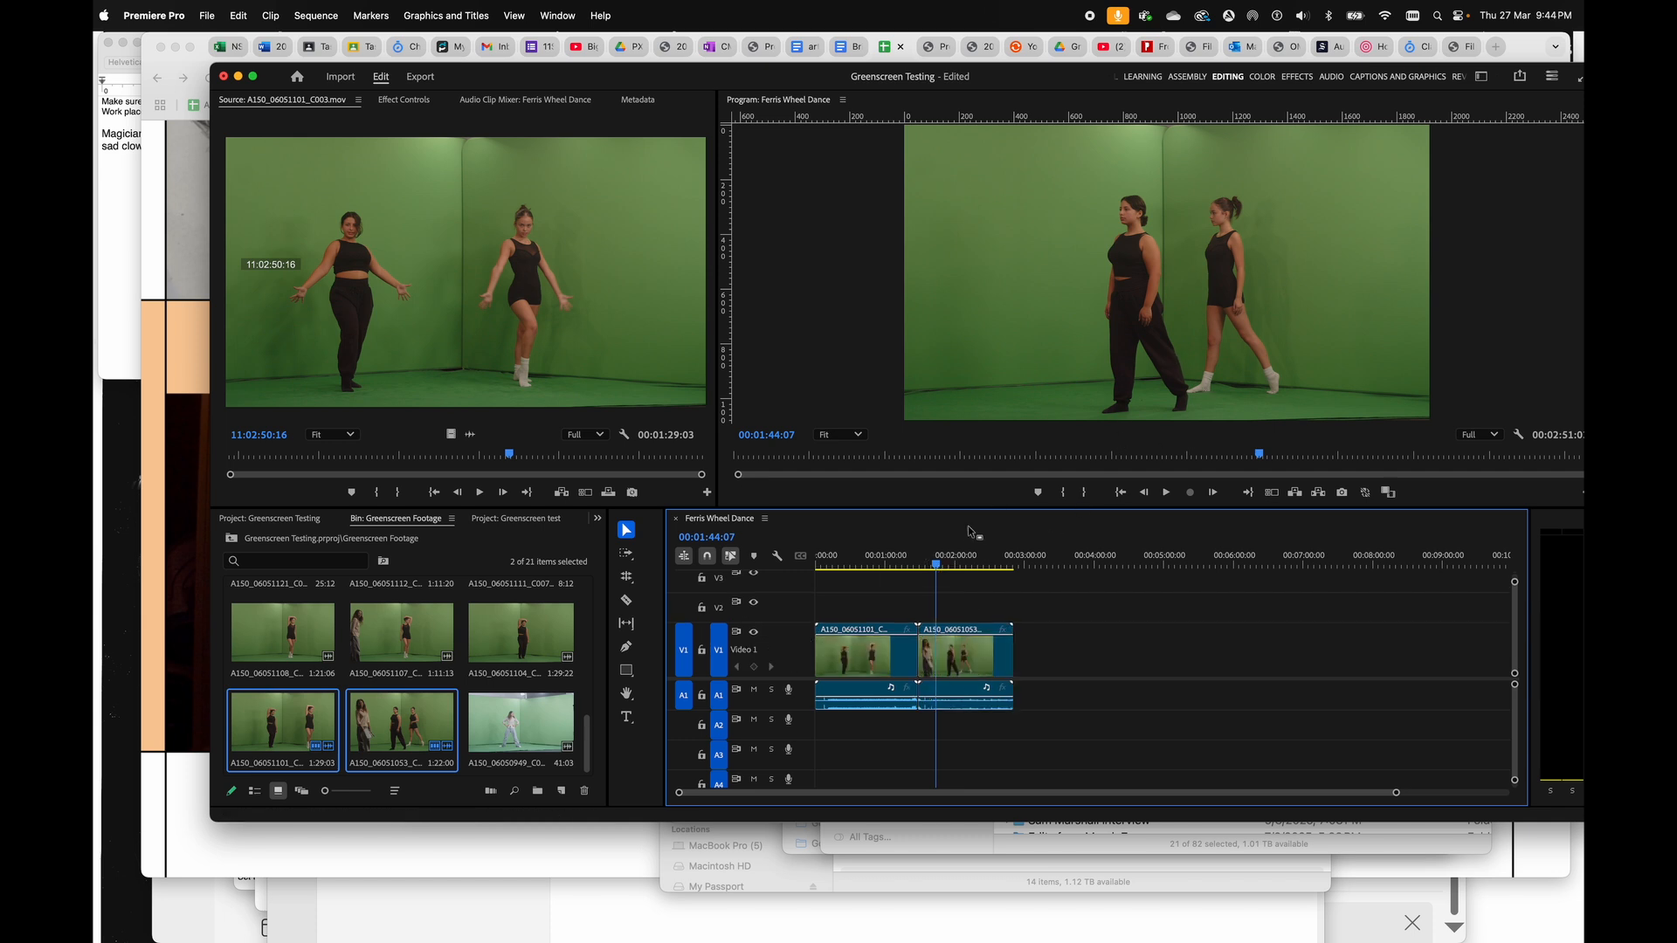
{"action": "left_click", "coordinate": [939, 566]}
{"action": "left_click_drag", "start_coordinate": [941, 568], "coordinate": [944, 569]}
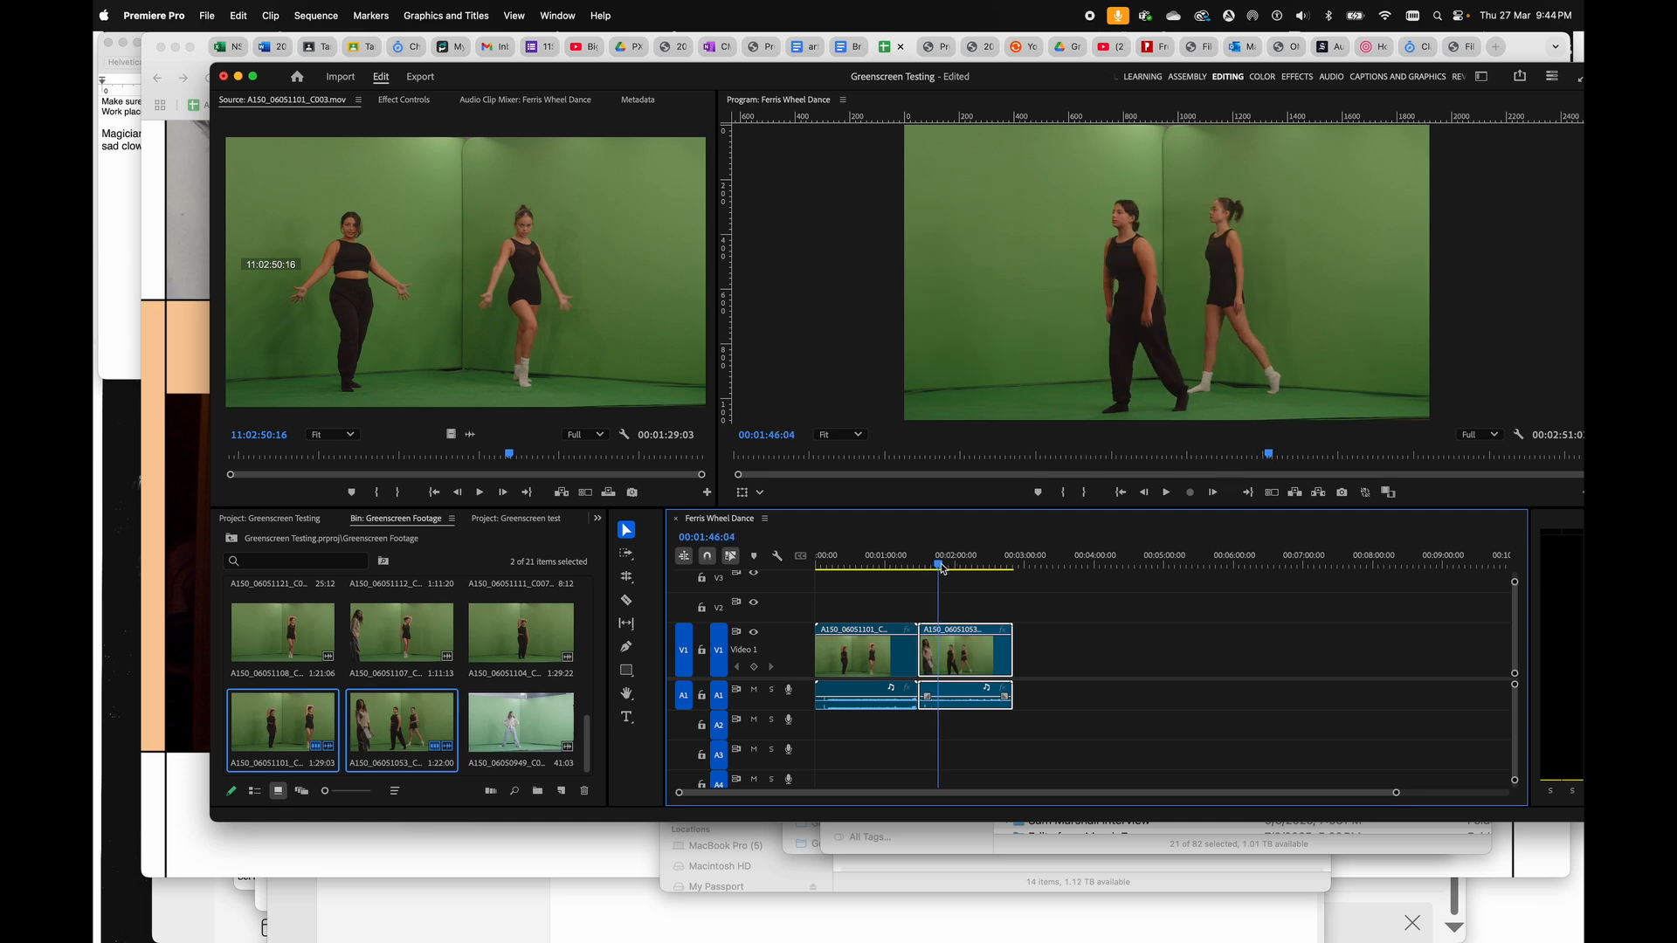
{"action": "left_click", "coordinate": [976, 612]}
{"action": "left_click", "coordinate": [979, 660]}
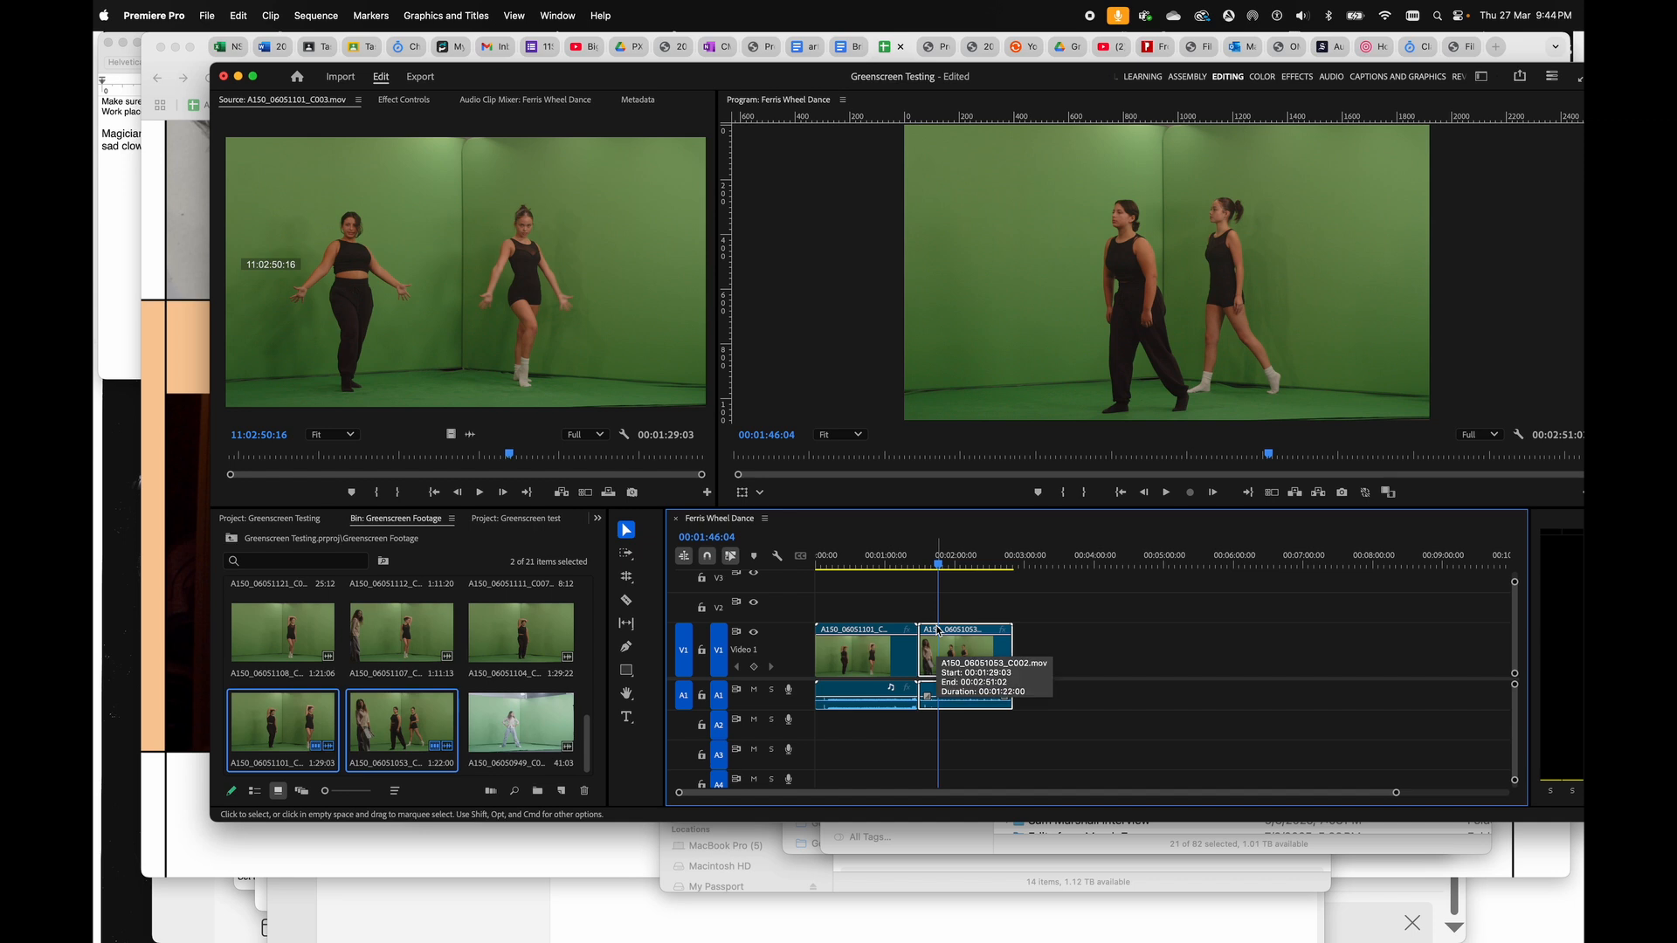
{"action": "key", "text": "q"}
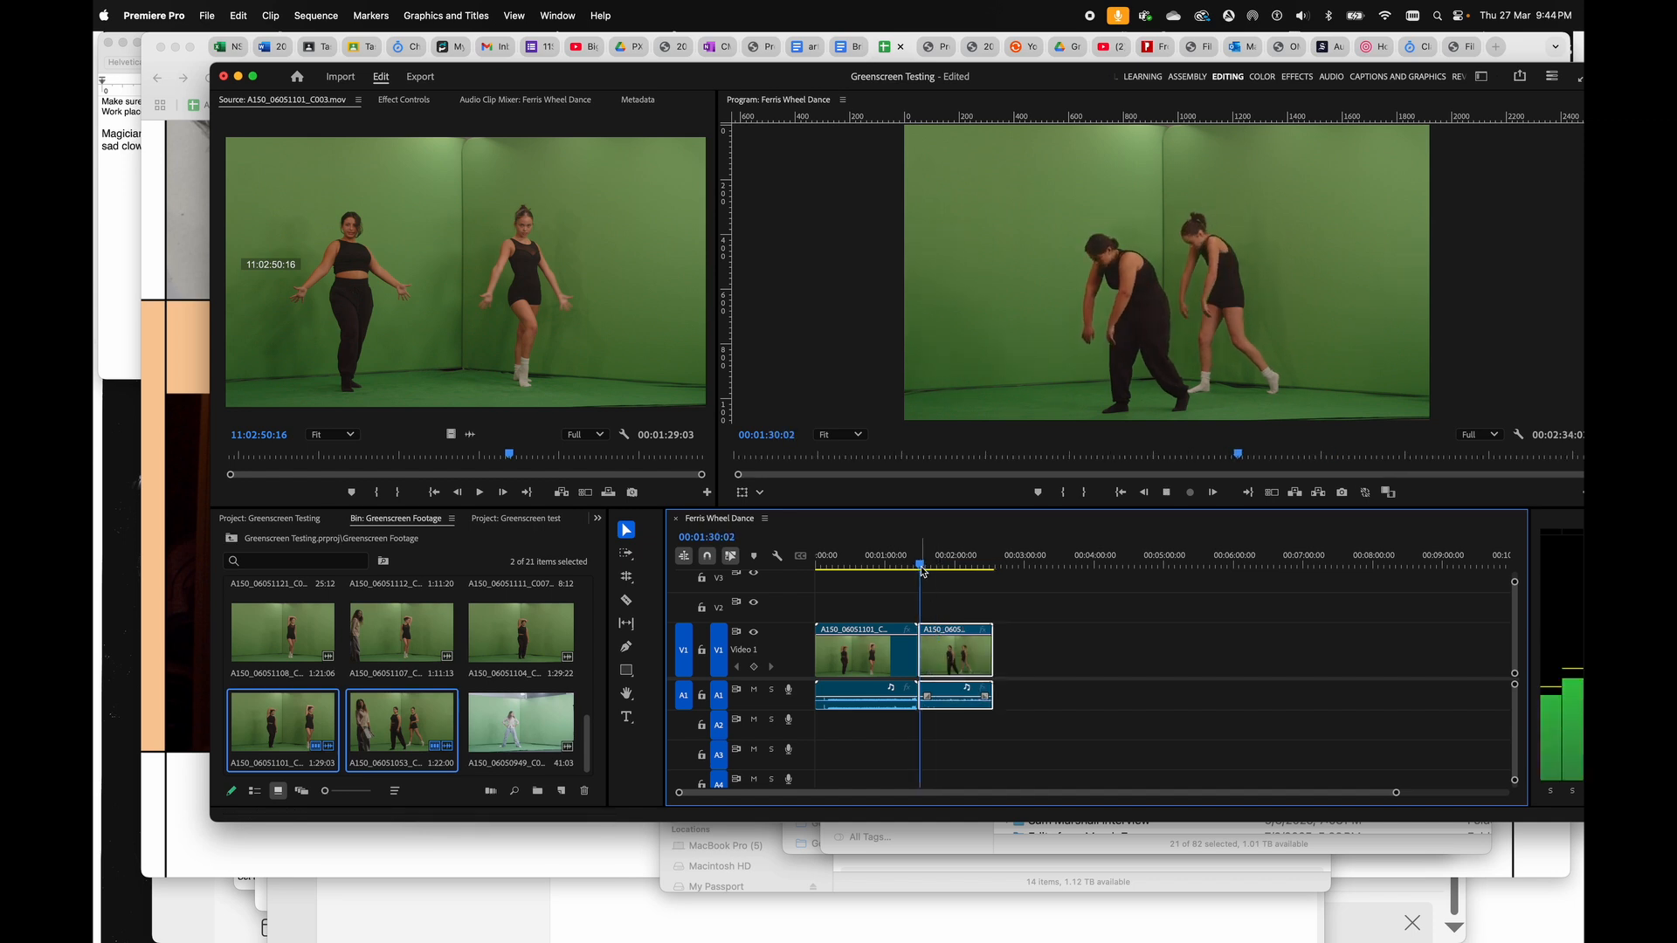
- Ripple-trim the end of the second clip back to 00:02:30:00
{"action": "left_click", "coordinate": [966, 561]}
{"action": "left_click_drag", "start_coordinate": [969, 561], "coordinate": [991, 564]}
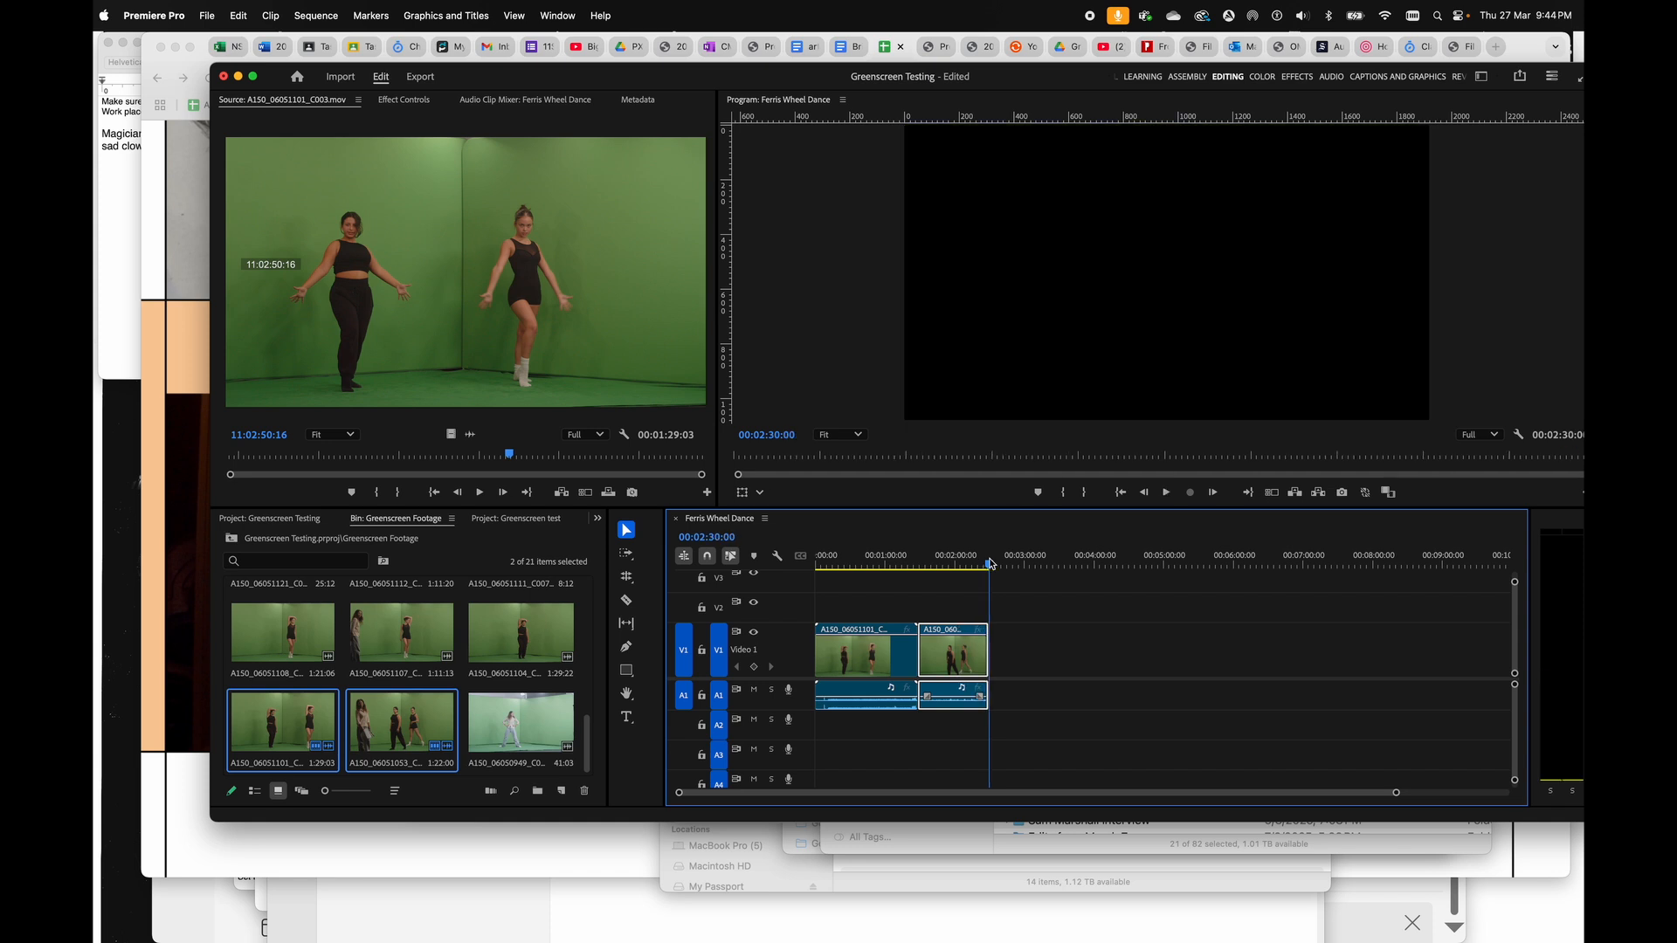
- Ripple-trim the first clip, A150_06051101_C003, ending it at 00:01:21:15 and removing about 11 seconds from its start
{"action": "left_click", "coordinate": [902, 562]}
{"action": "left_click_drag", "start_coordinate": [902, 562], "coordinate": [908, 561]}
{"action": "key", "text": "space"}
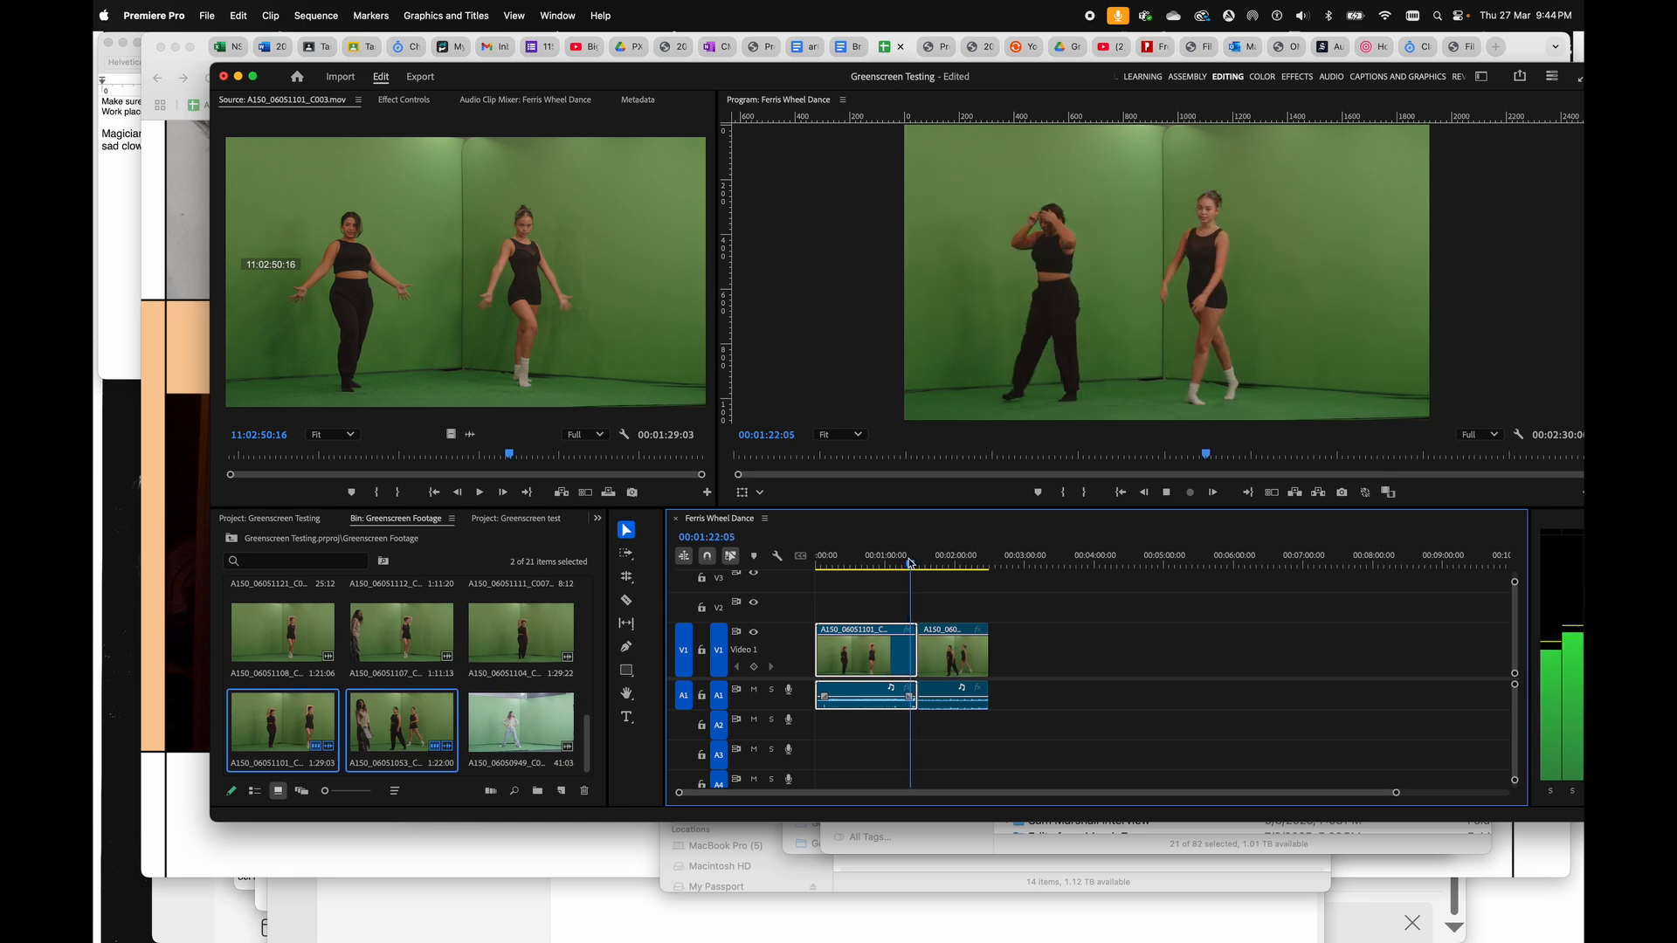
{"action": "key", "text": "space"}
{"action": "key", "text": "space"}
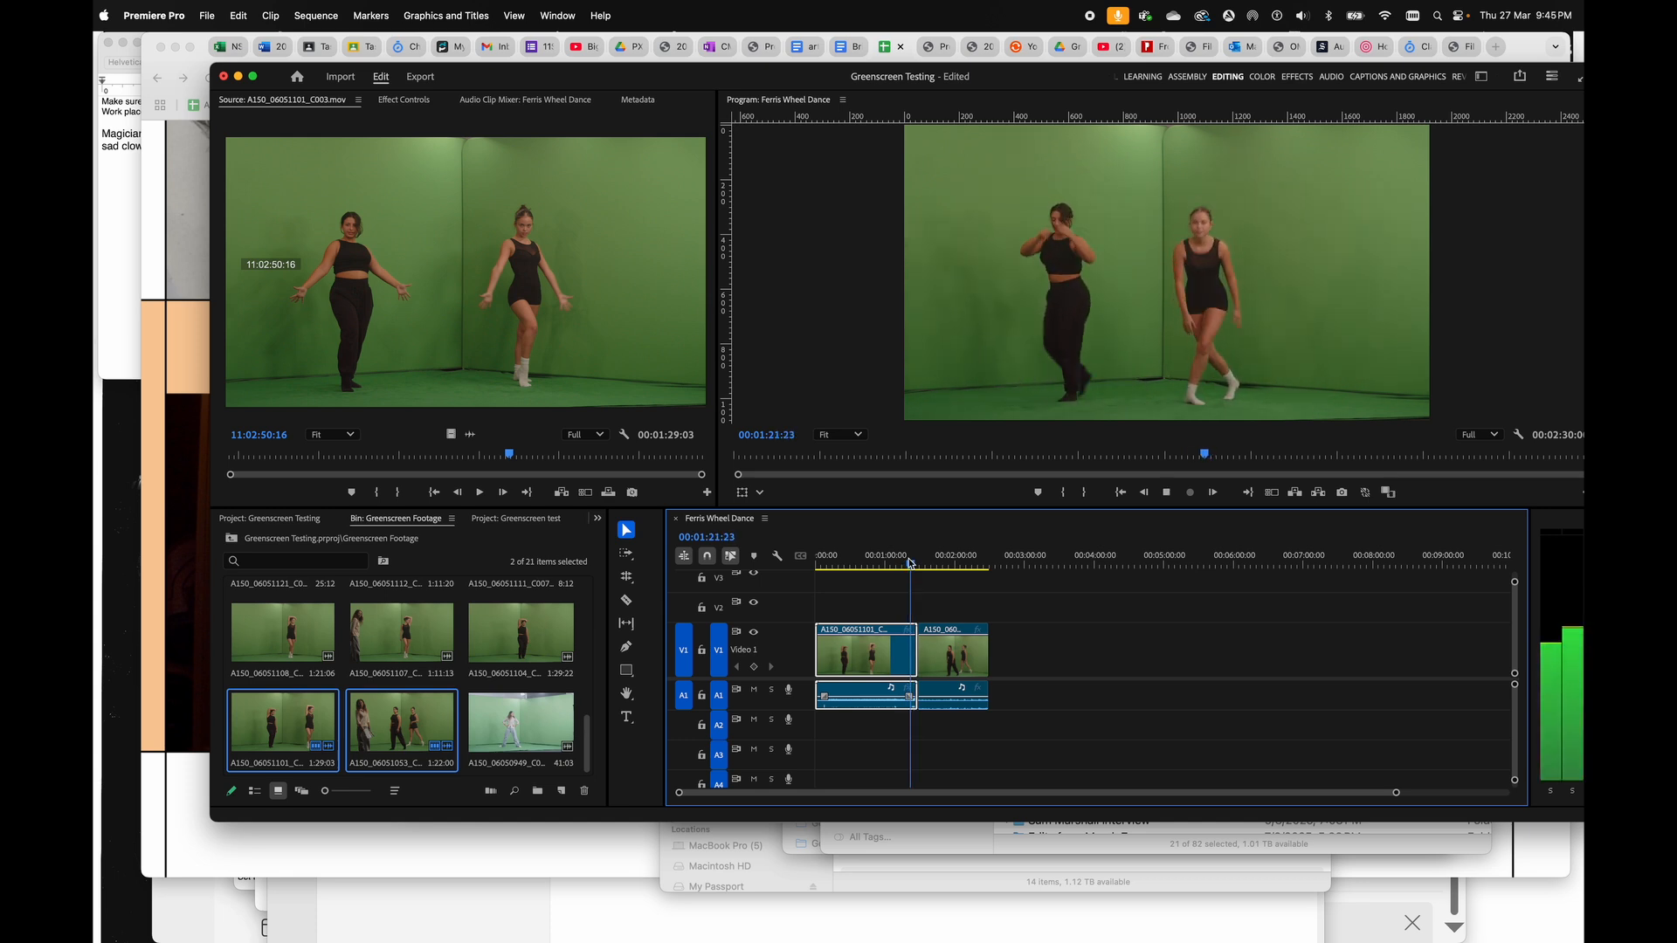
{"action": "key", "text": "space"}
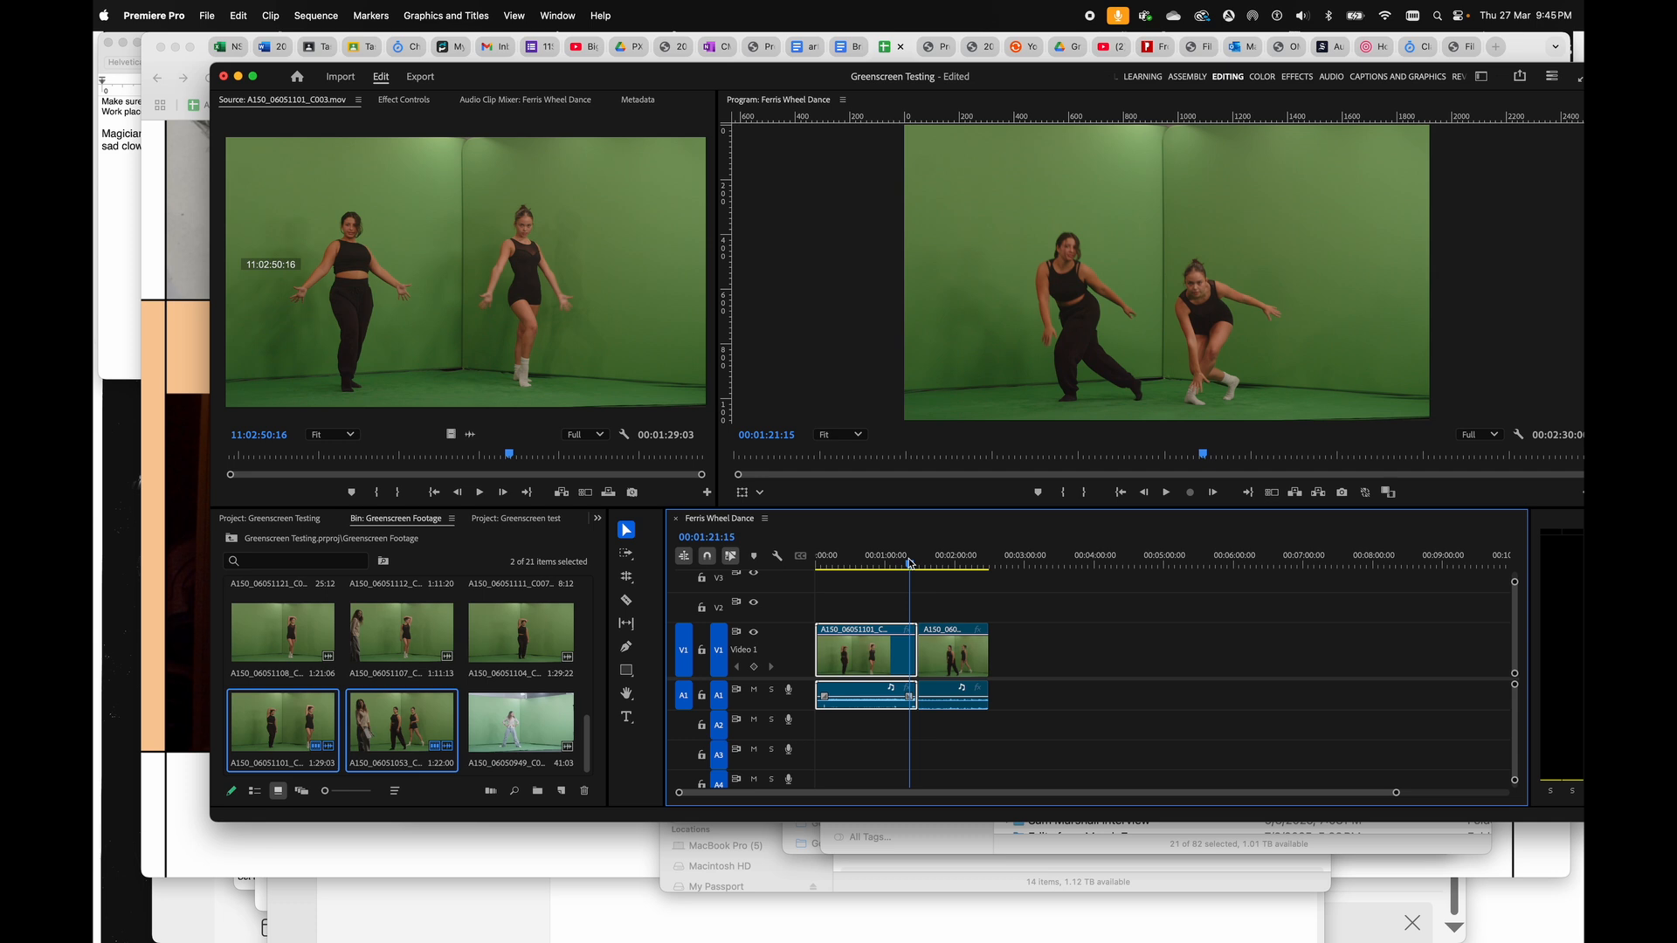
{"action": "key", "text": "w"}
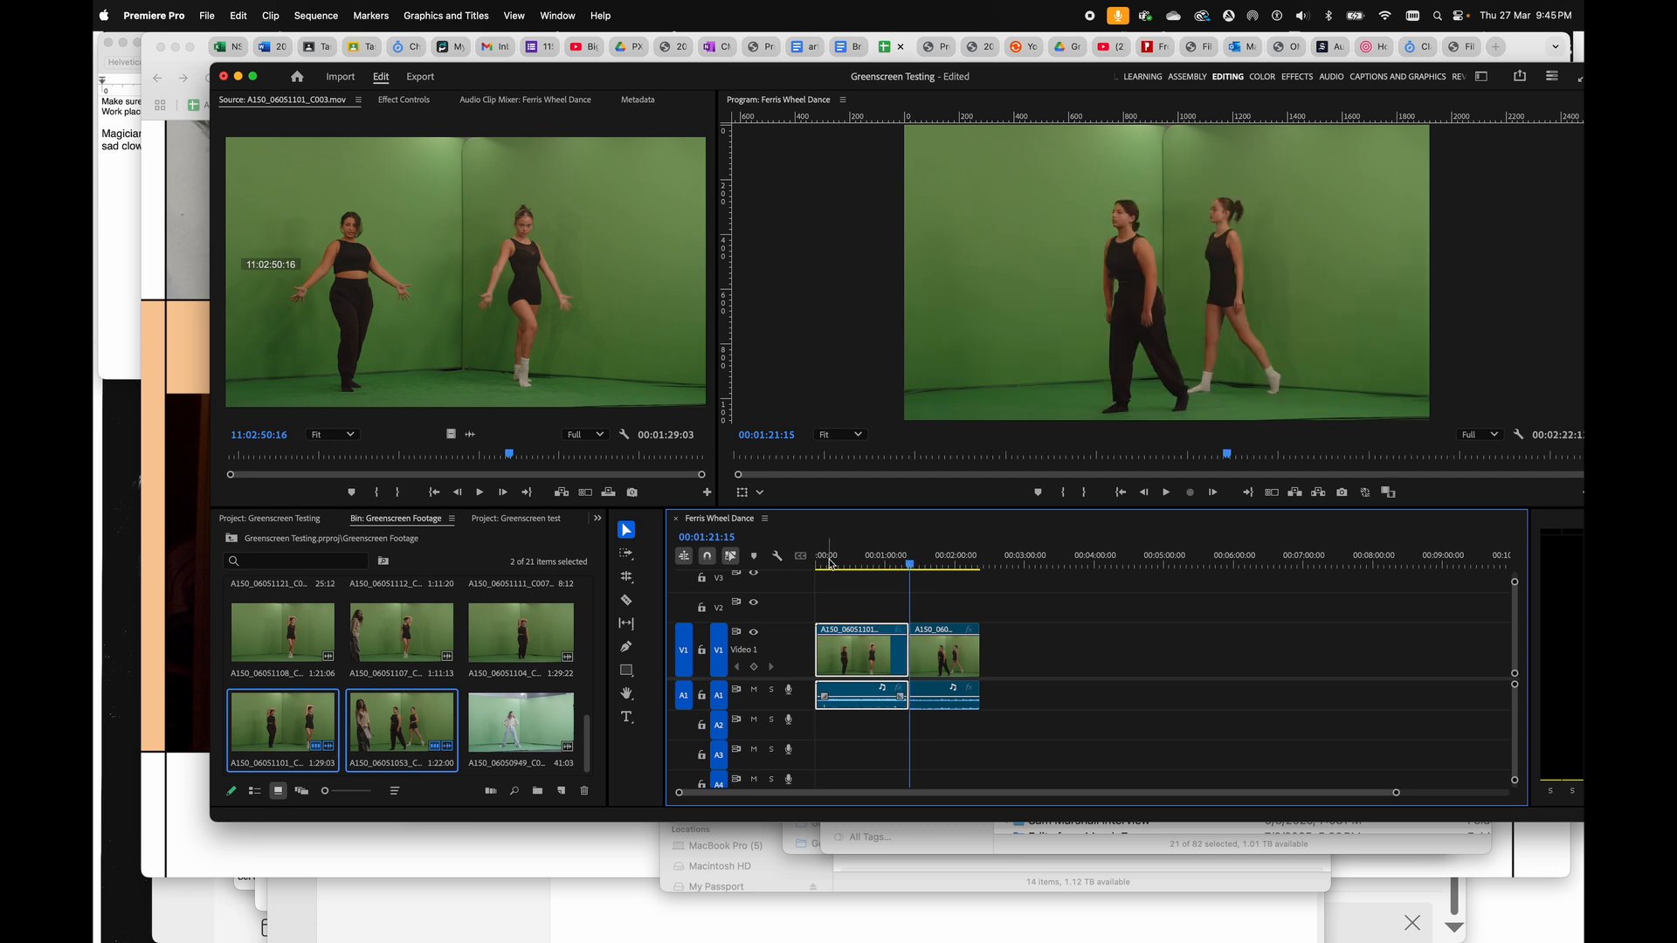
{"action": "left_click_drag", "start_coordinate": [828, 563], "coordinate": [880, 566]}
{"action": "key", "text": "q"}
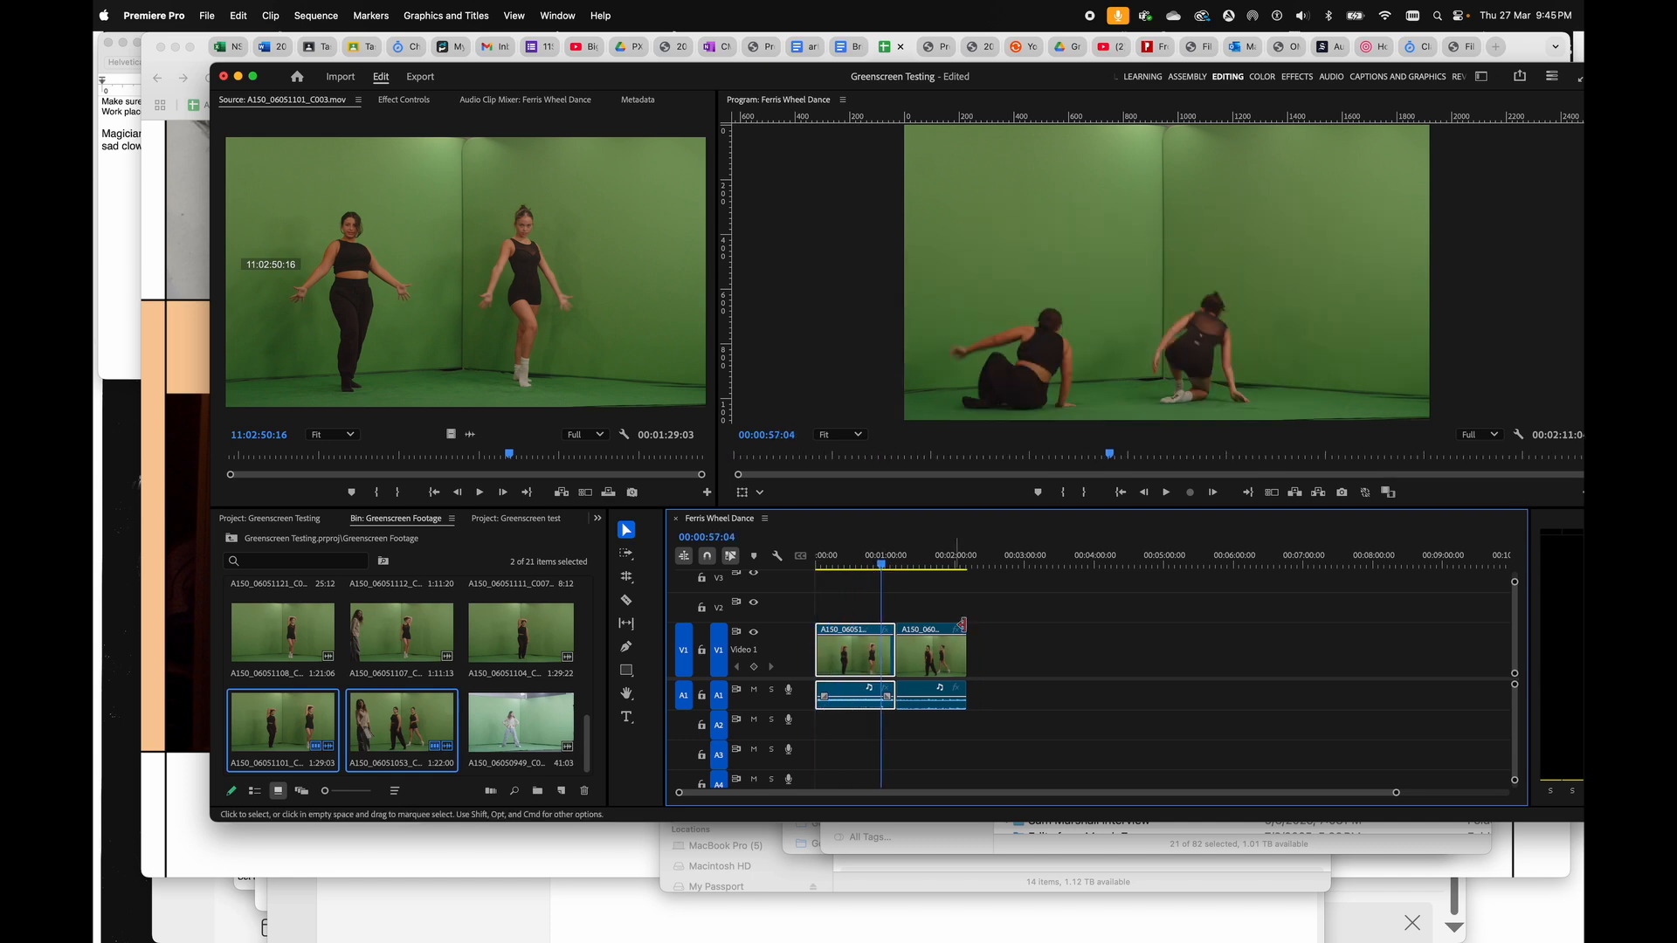
- Move the video of both clips from V1 up to V2, keeping their audio on A1
{"action": "left_click_drag", "start_coordinate": [998, 637], "coordinate": [863, 624]}
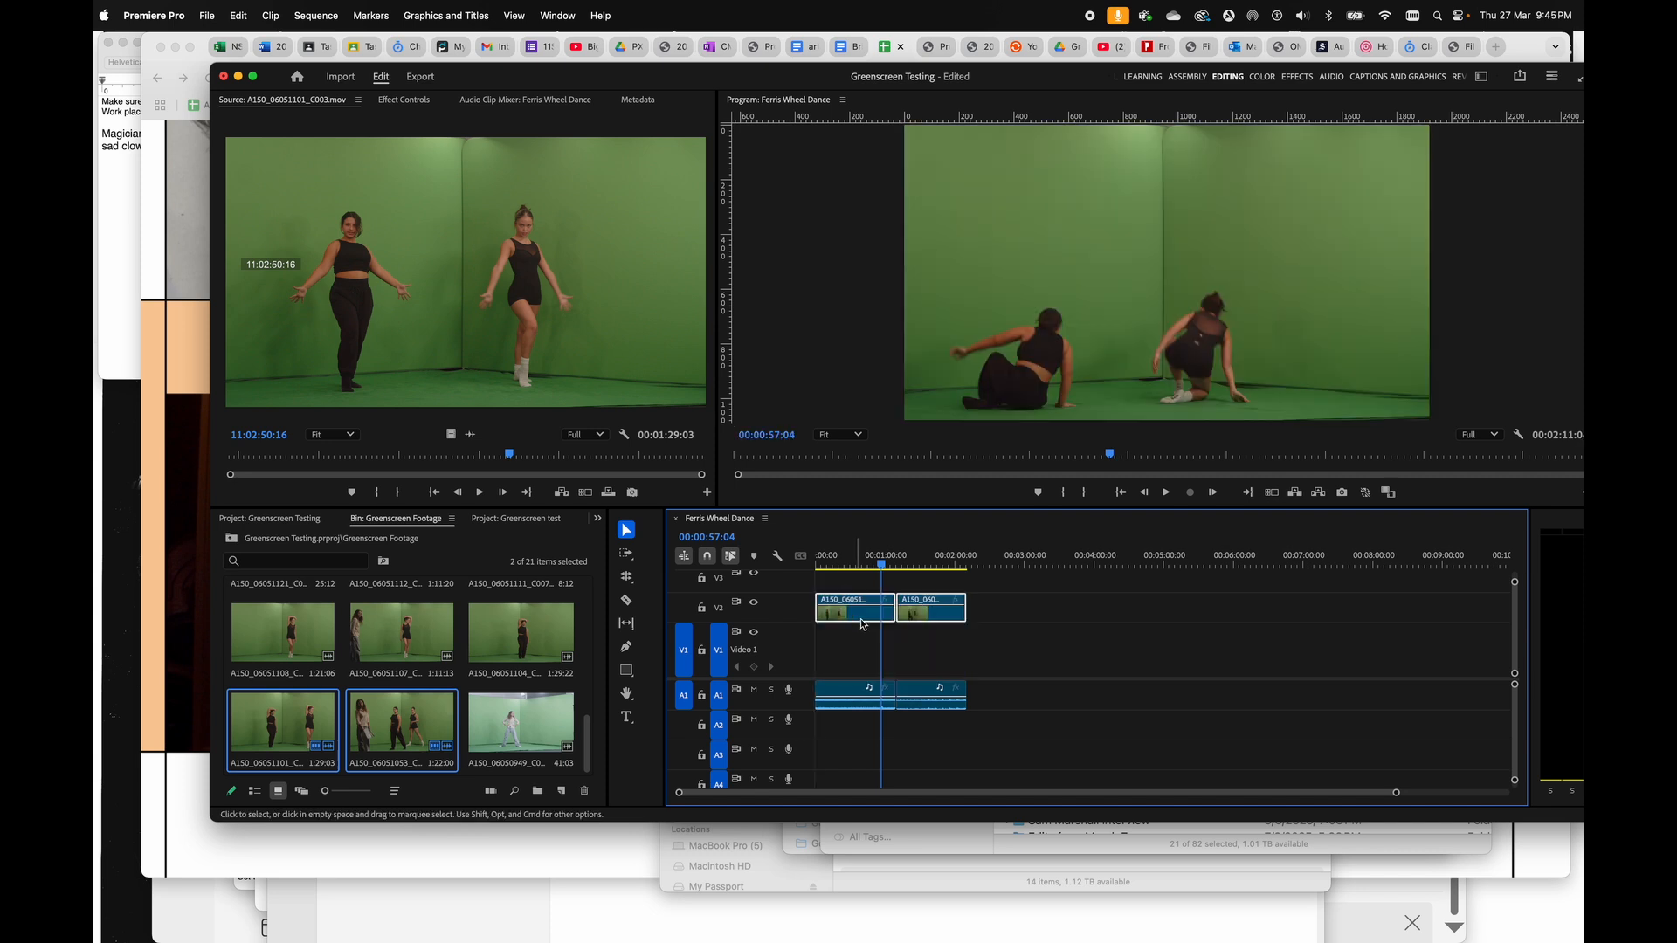
{"action": "left_click", "coordinate": [1002, 618]}
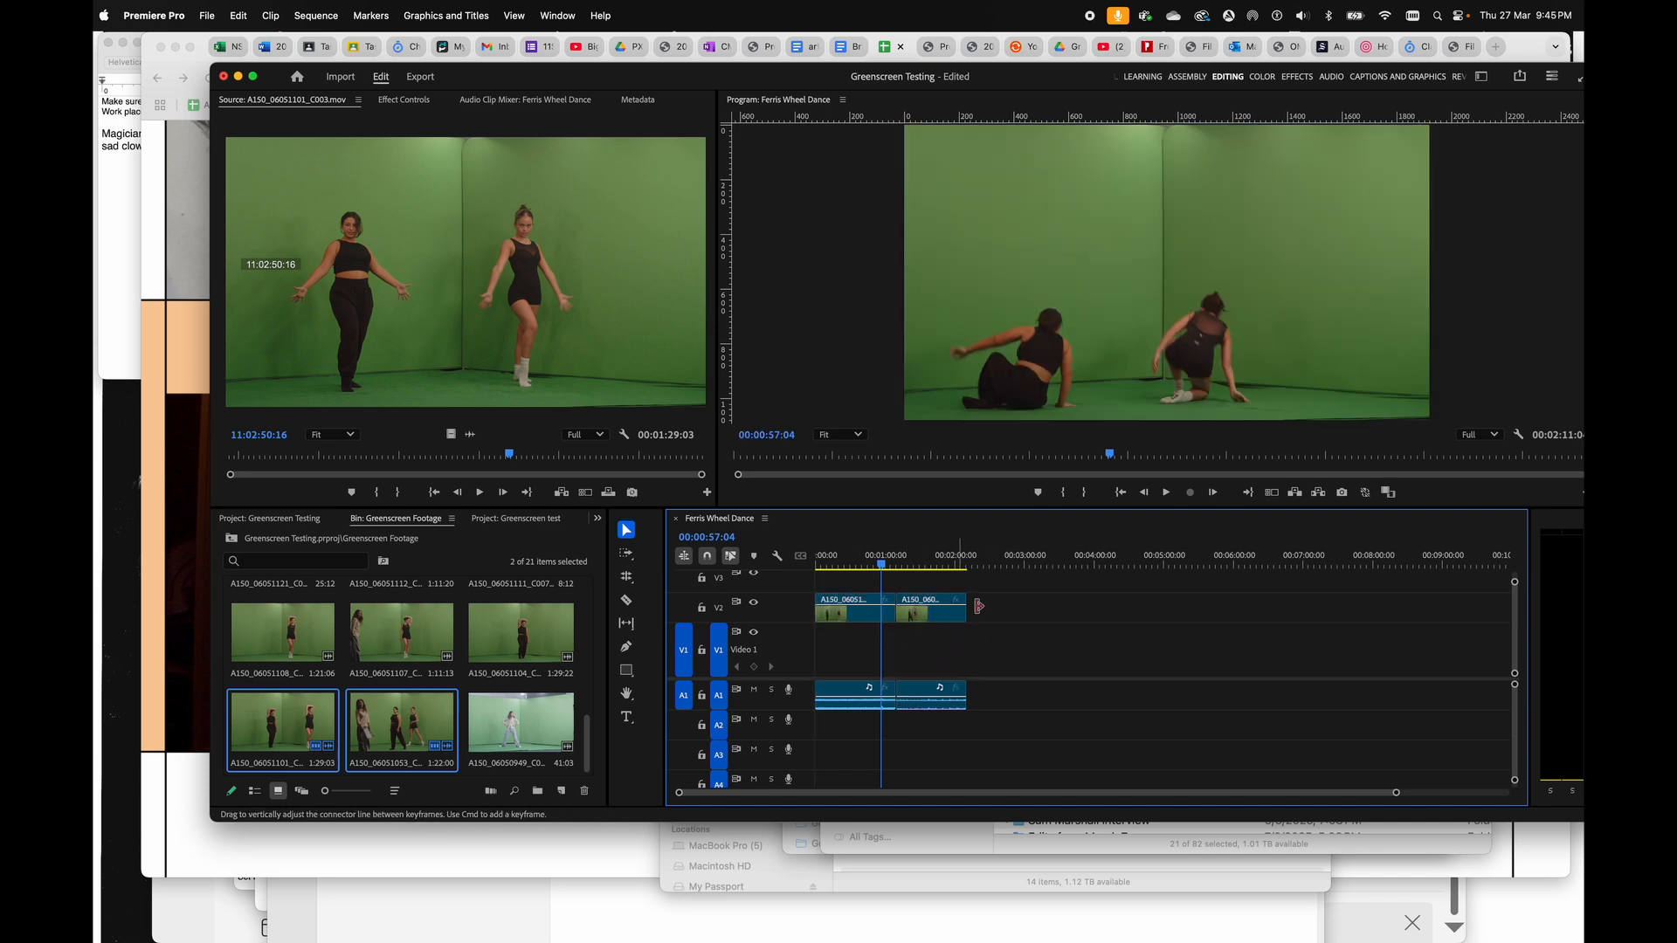
{"action": "left_click_drag", "start_coordinate": [1022, 594], "coordinate": [888, 609]}
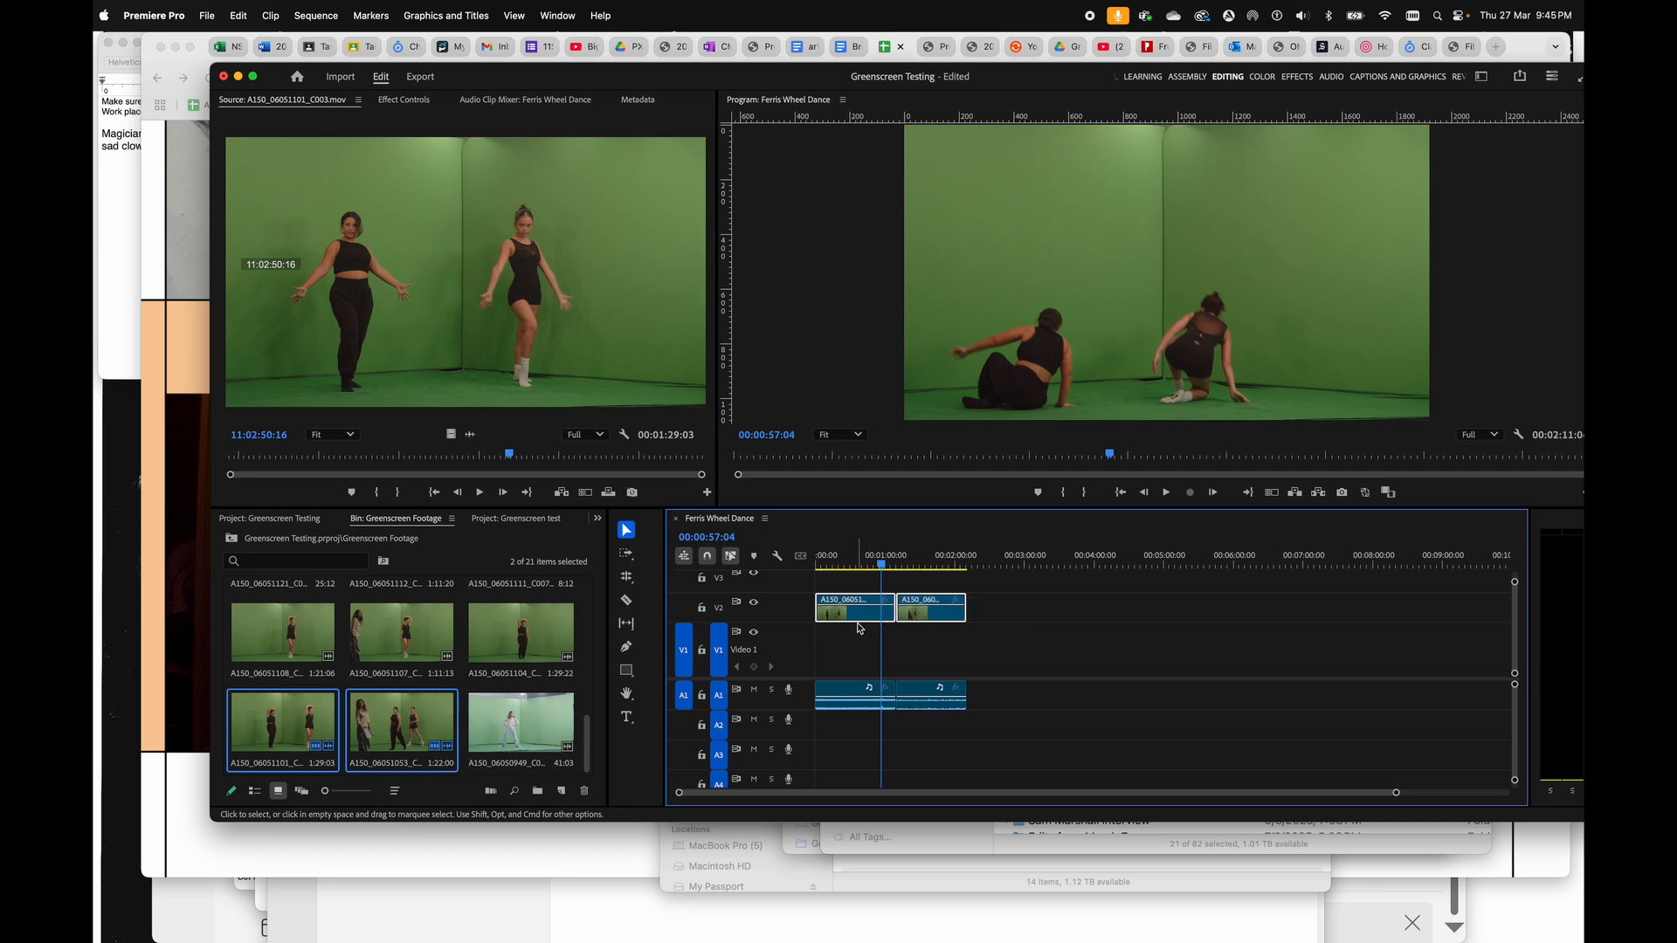
{"action": "left_click", "coordinate": [935, 622]}
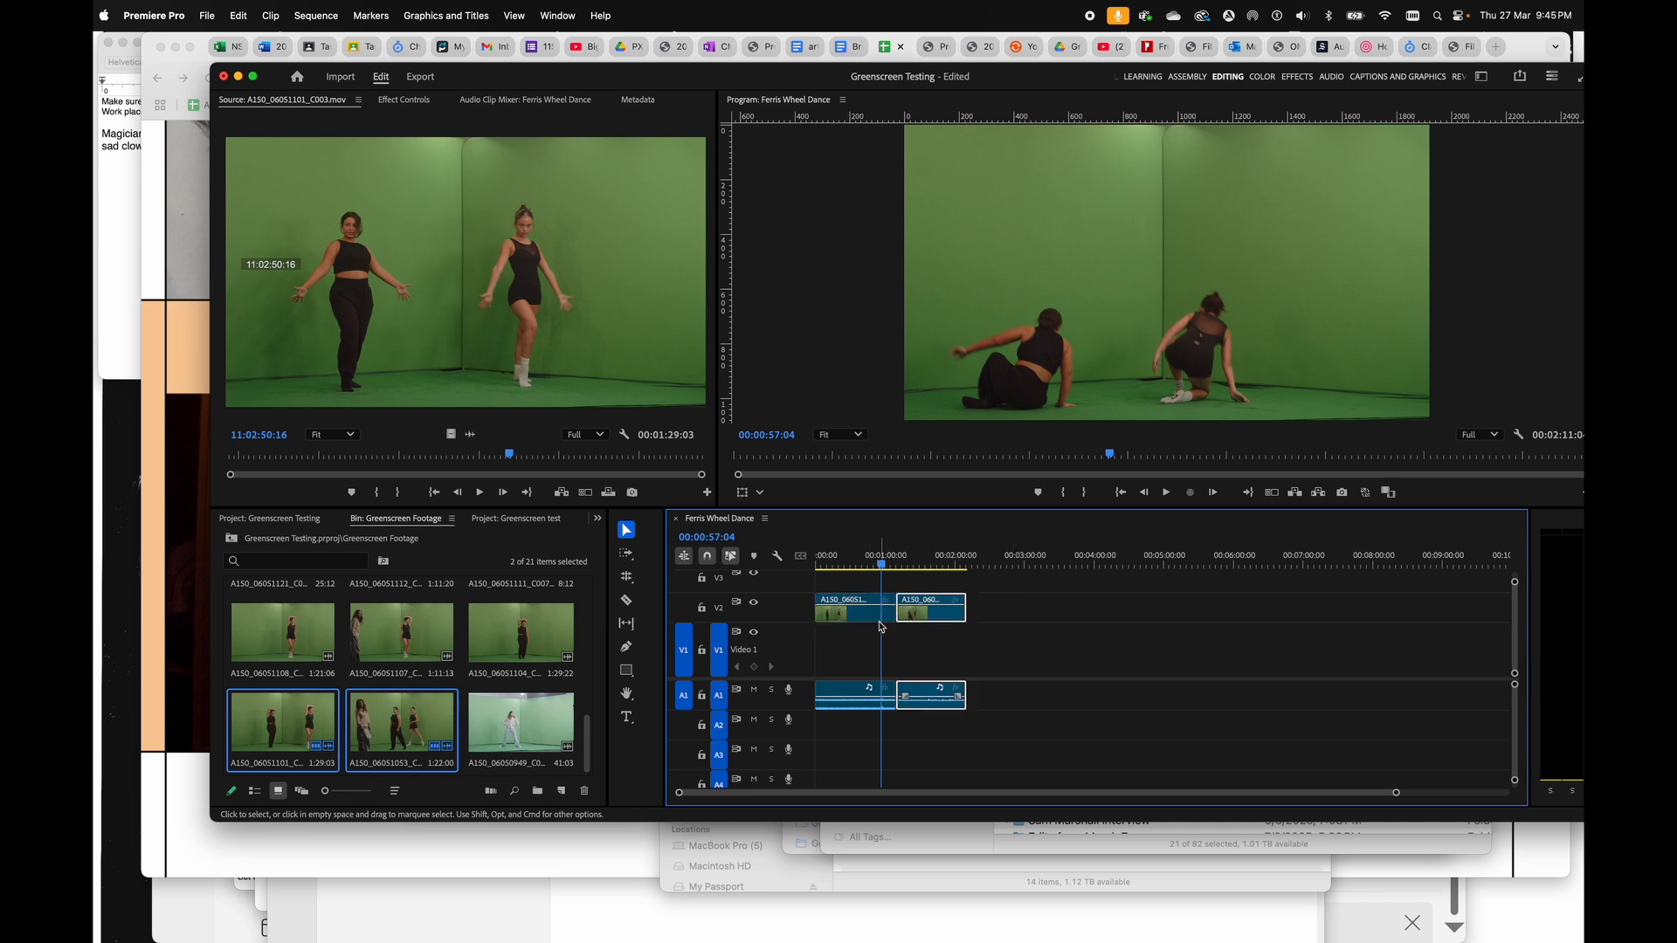
{"action": "left_click_drag", "start_coordinate": [1012, 621], "coordinate": [866, 616]}
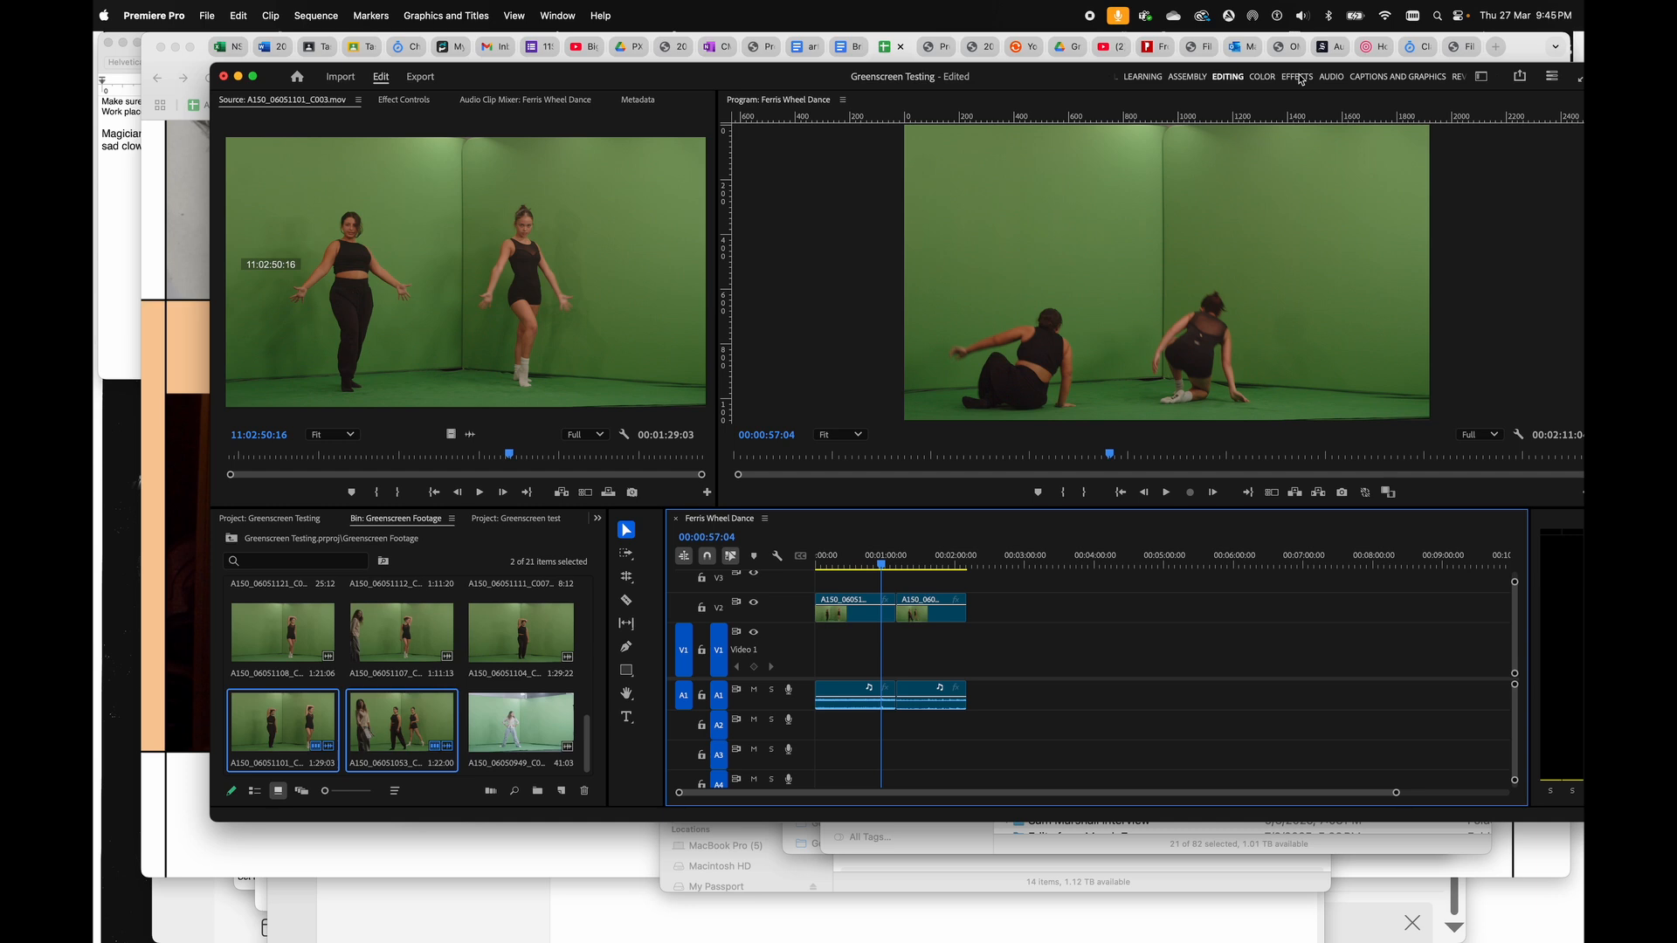
- Find the Ultra Key effect by searching for "ultra" and apply it to both clips on V2
{"action": "key", "text": "shift+7"}
{"action": "left_click", "coordinate": [348, 542]}
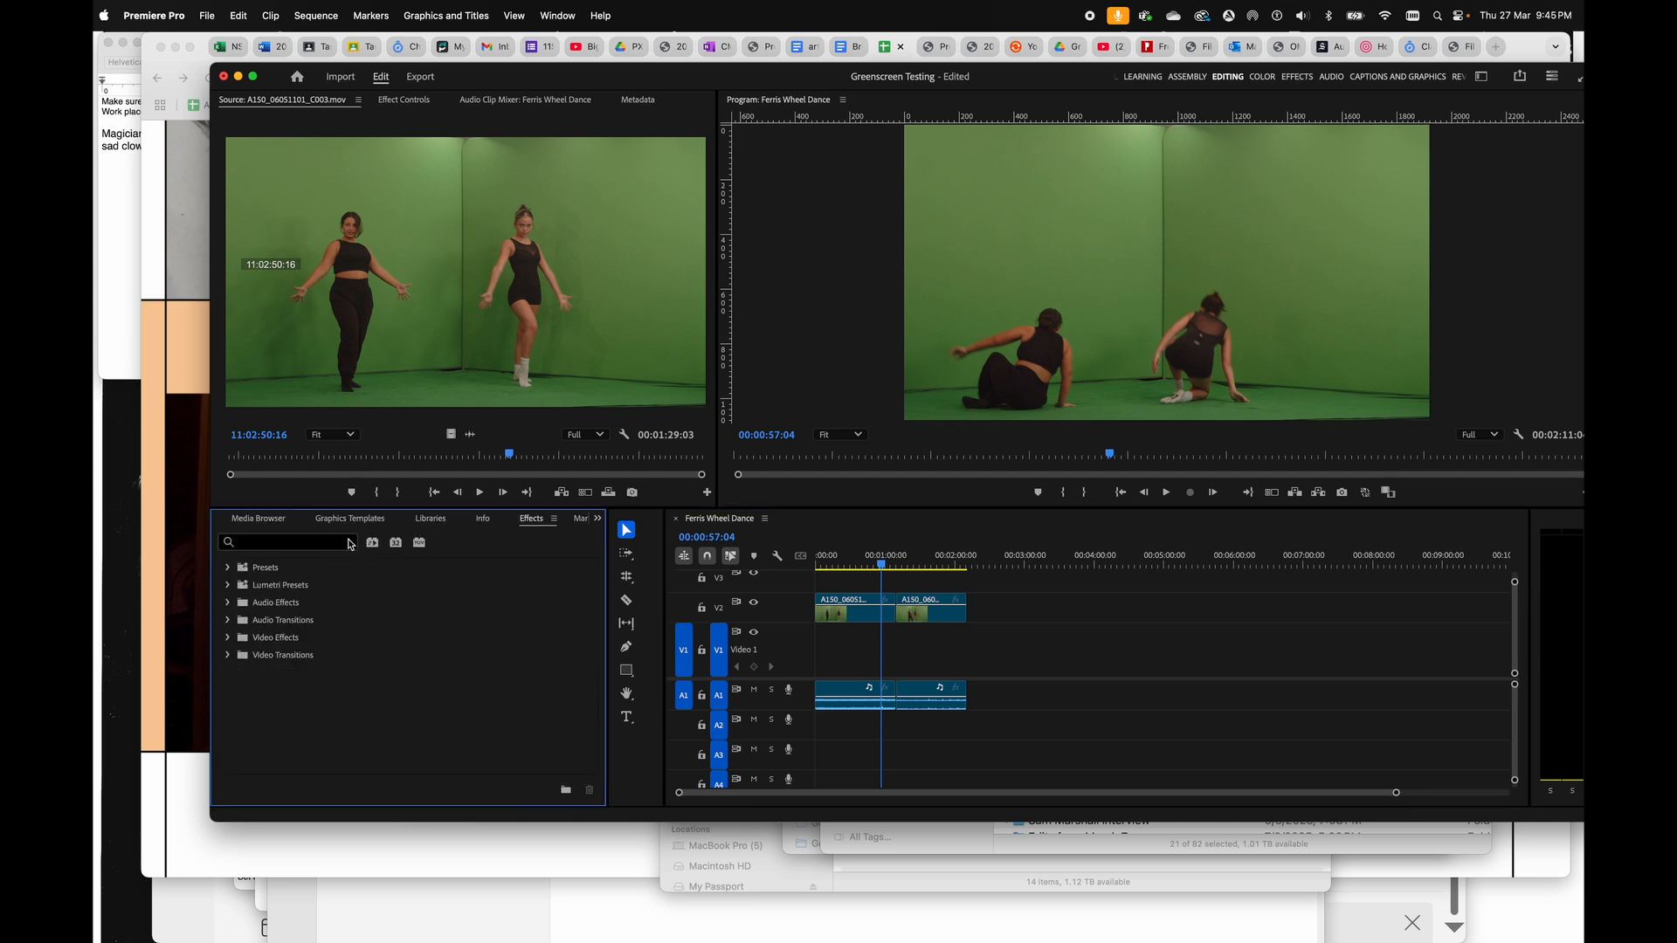
{"action": "left_click", "coordinate": [282, 541]}
{"action": "type", "text": "ultra"}
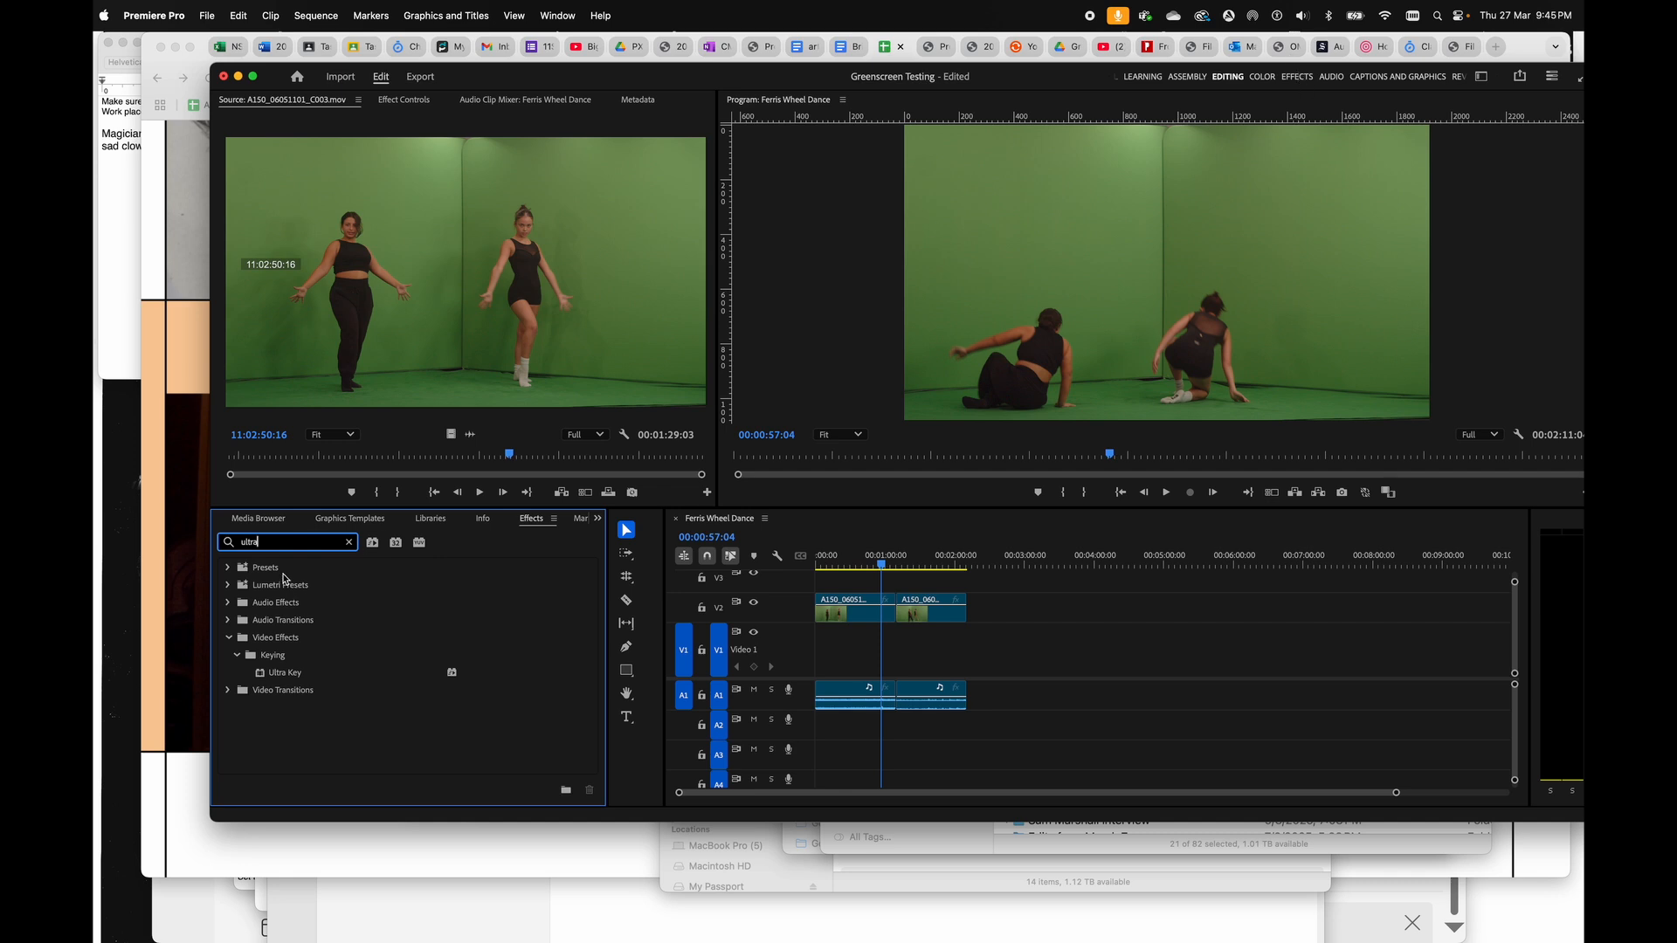
{"action": "left_click", "coordinate": [262, 673]}
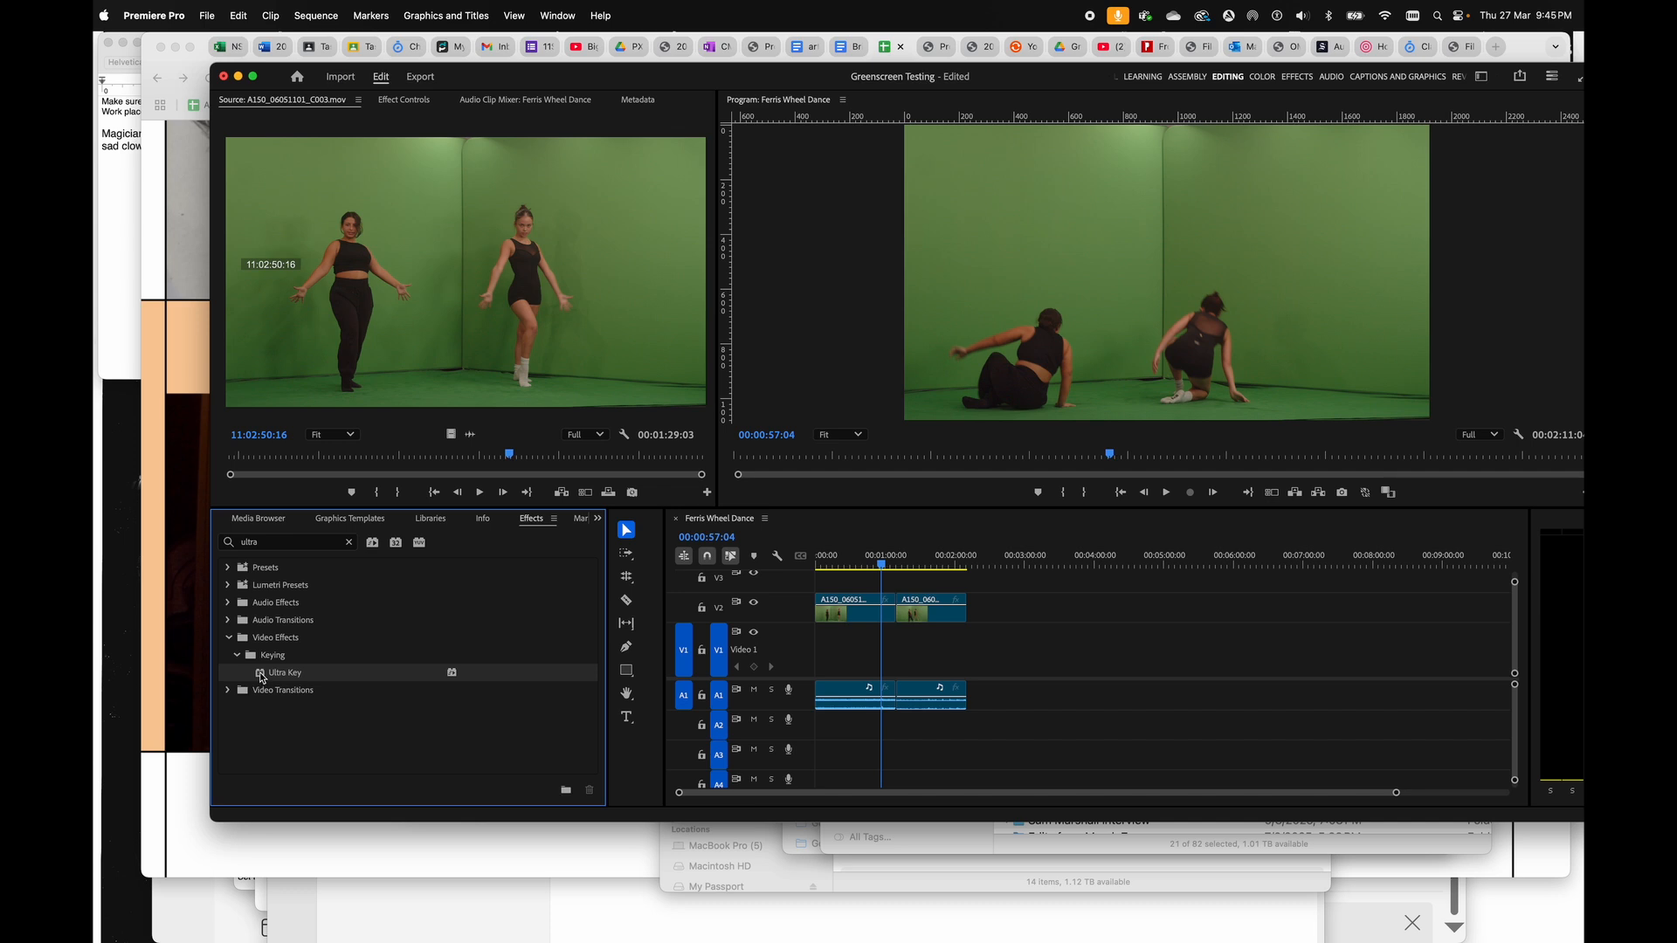
{"action": "left_click_drag", "start_coordinate": [263, 678], "coordinate": [878, 617]}
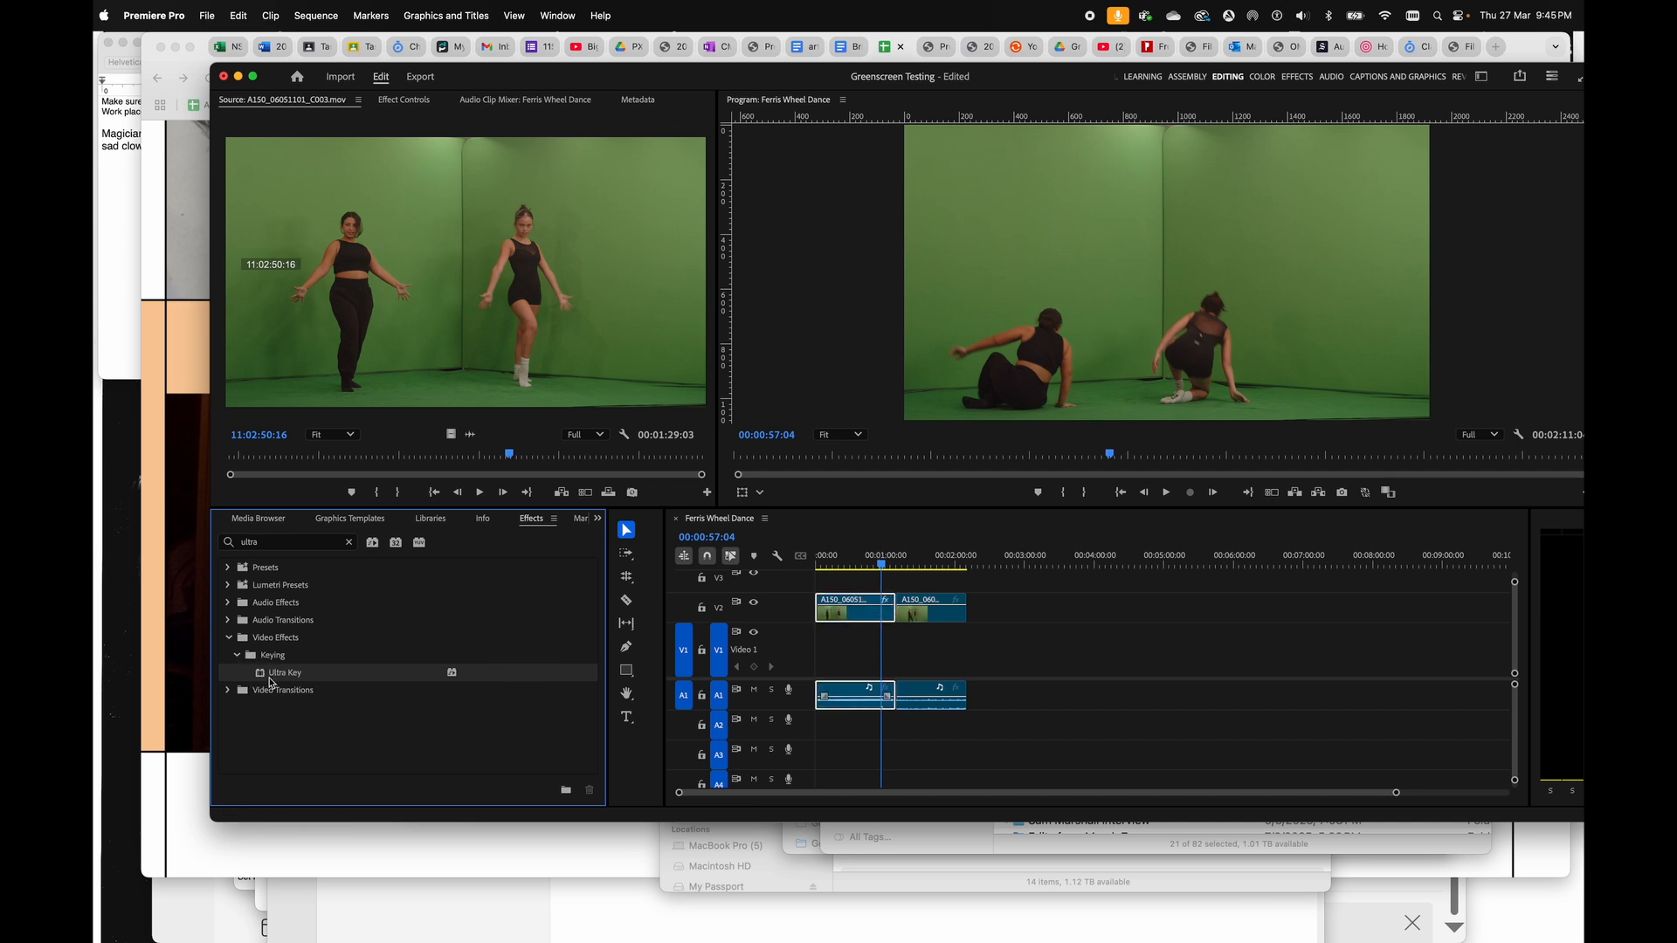
{"action": "left_click_drag", "start_coordinate": [271, 683], "coordinate": [929, 619]}
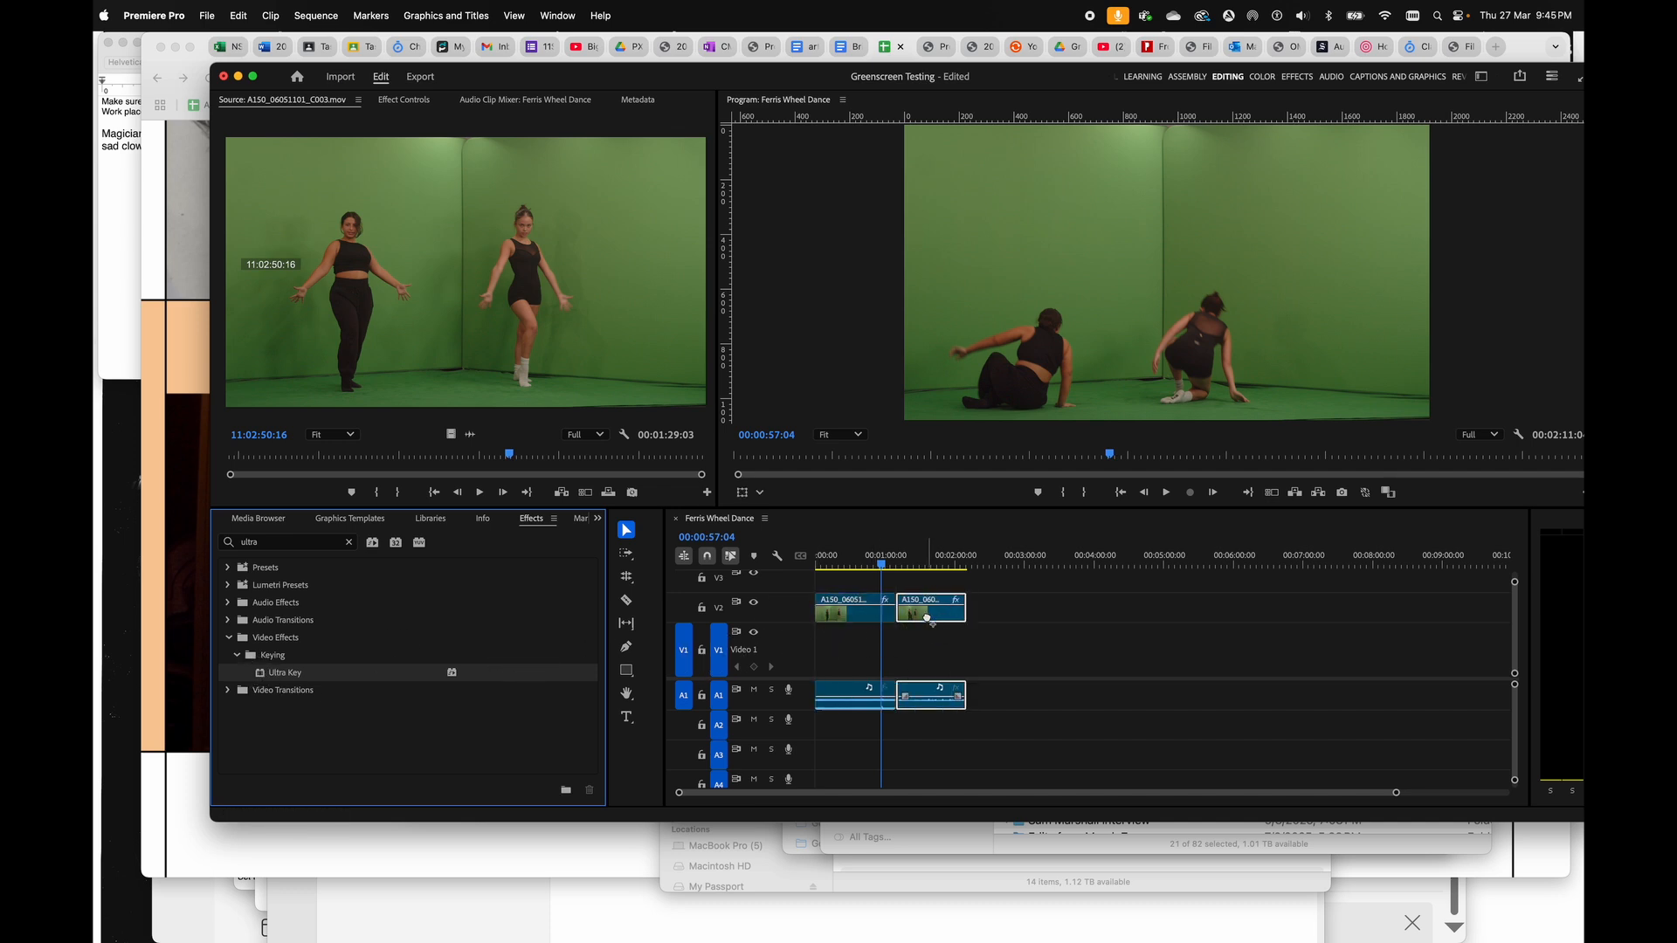
- Sample the green wall beside the dancers at 00:00:31:10 as the Ultra Key colour of the first clip
{"action": "left_click", "coordinate": [852, 559]}
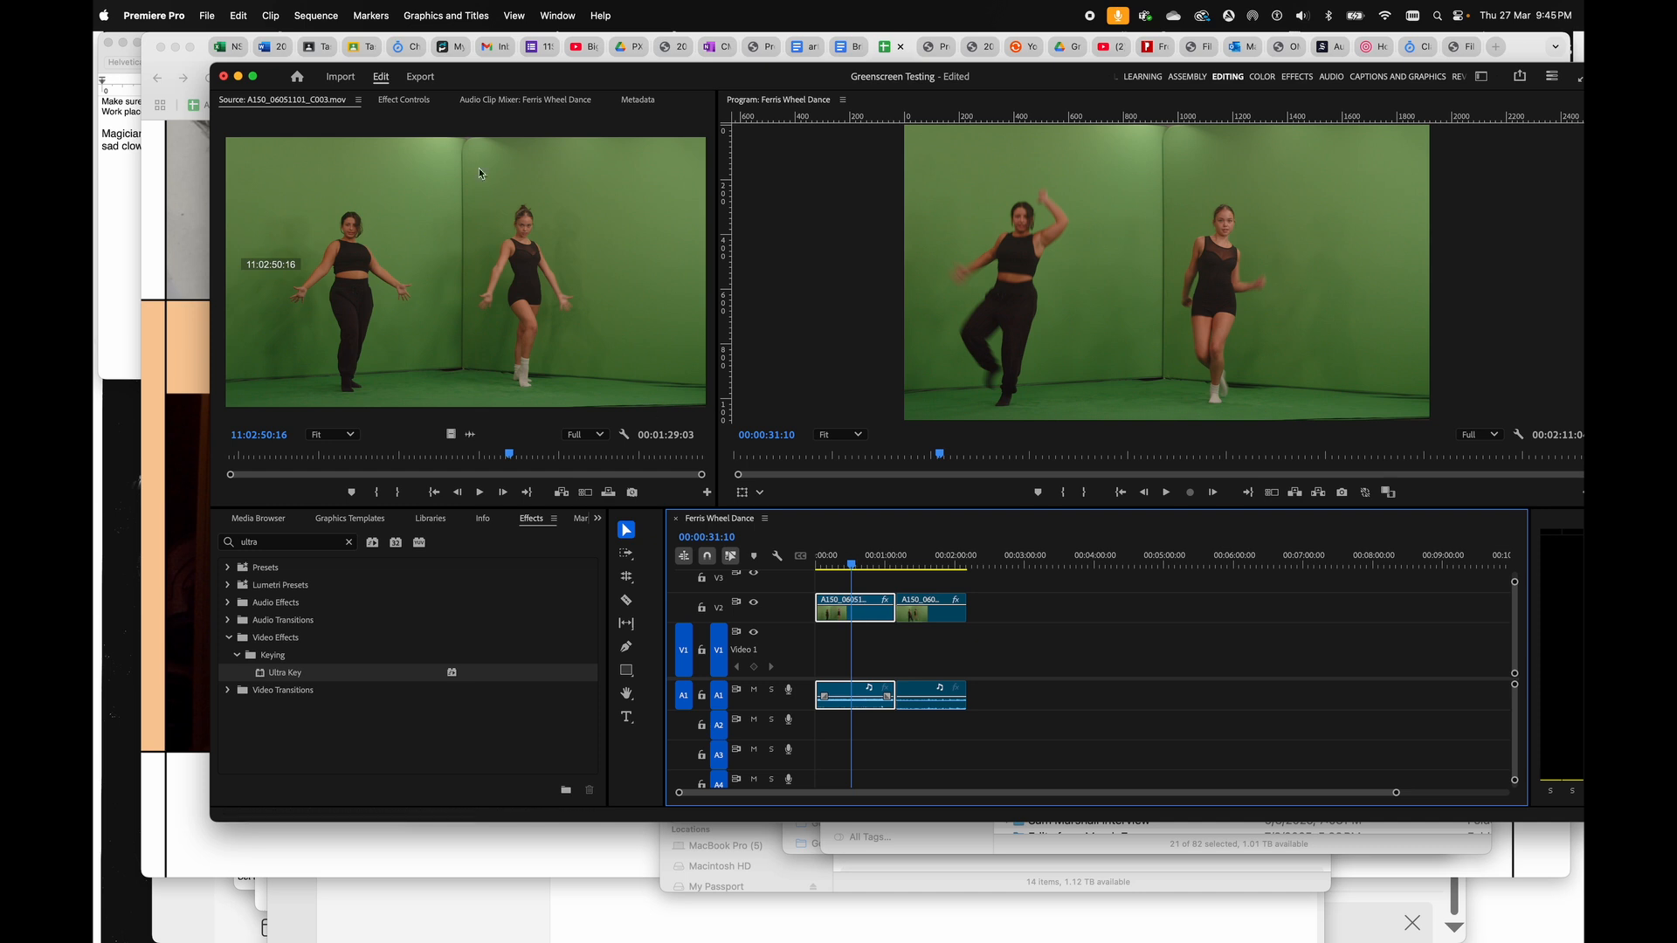
{"action": "left_click", "coordinate": [404, 100]}
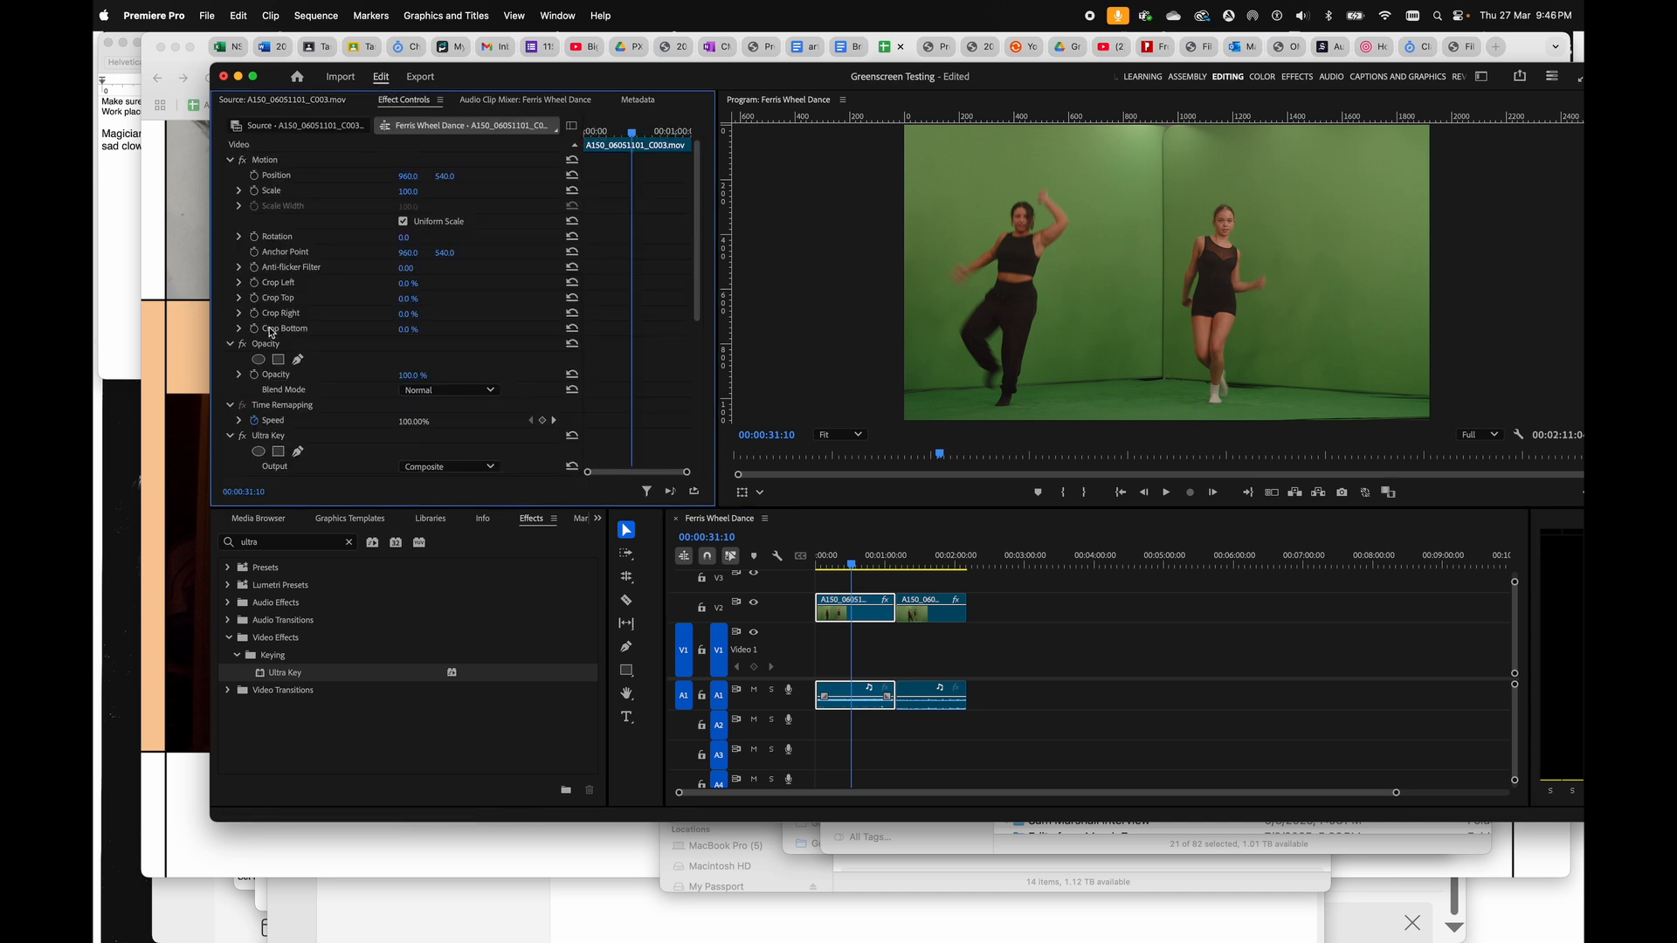
{"action": "scroll", "coordinate": [268, 344], "scroll_direction": "down", "scroll_amount": 3}
{"action": "scroll", "coordinate": [268, 345], "scroll_direction": "down", "scroll_amount": 5}
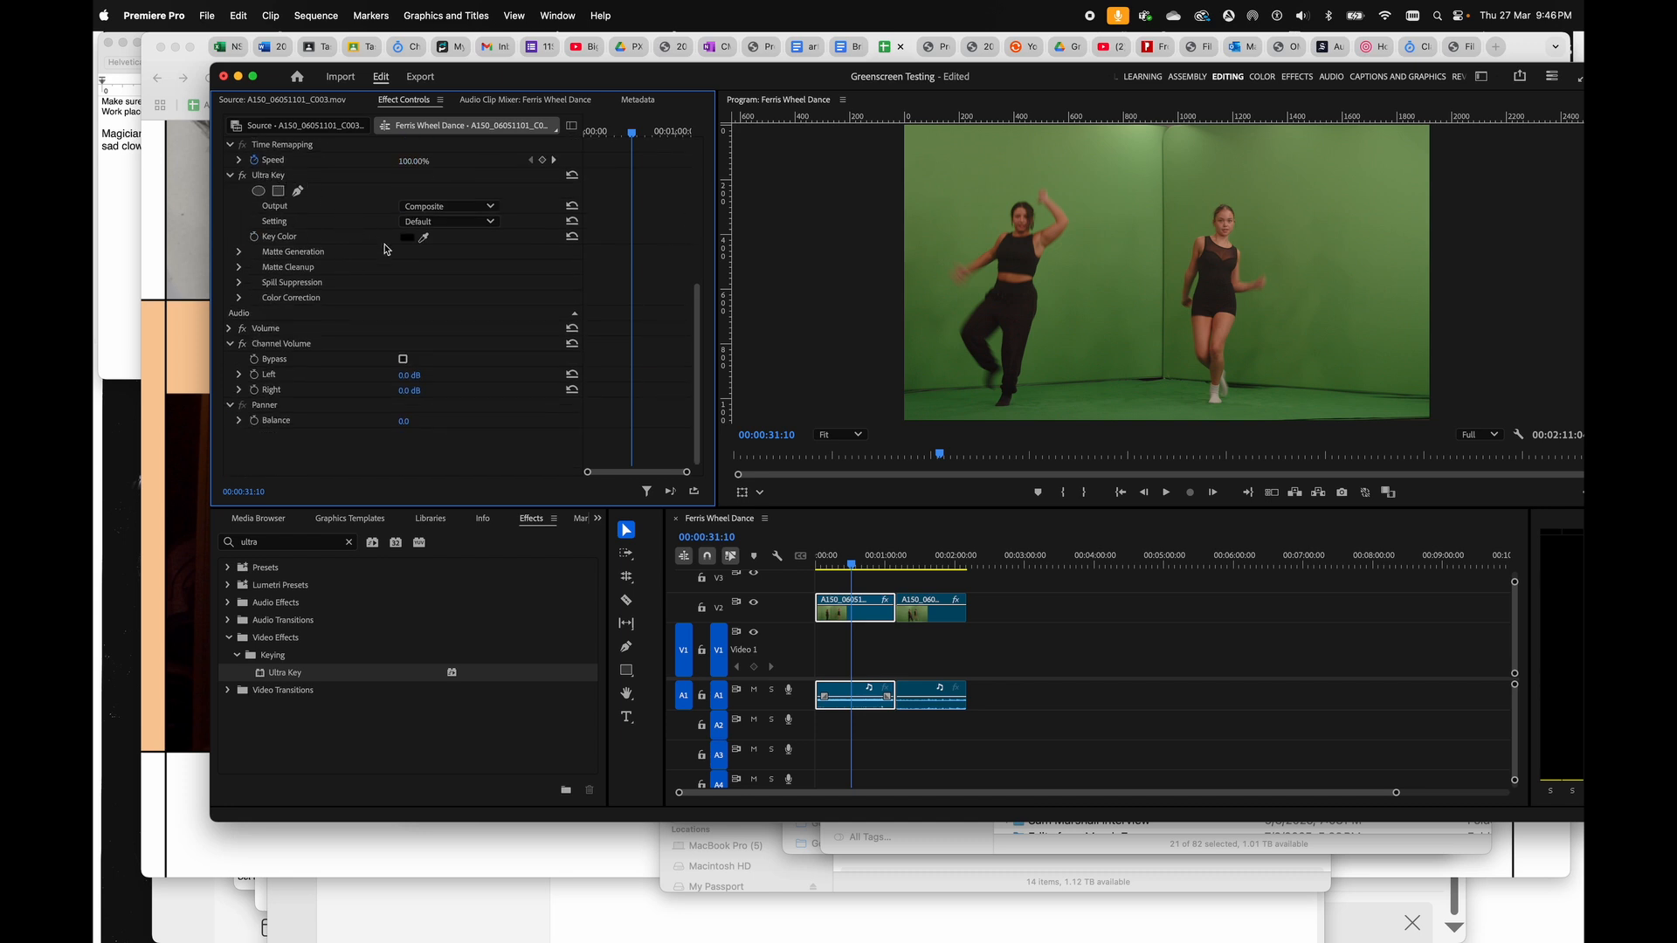
{"action": "left_click", "coordinate": [425, 238]}
{"action": "left_click", "coordinate": [1082, 277]}
{"action": "left_click", "coordinate": [875, 572]}
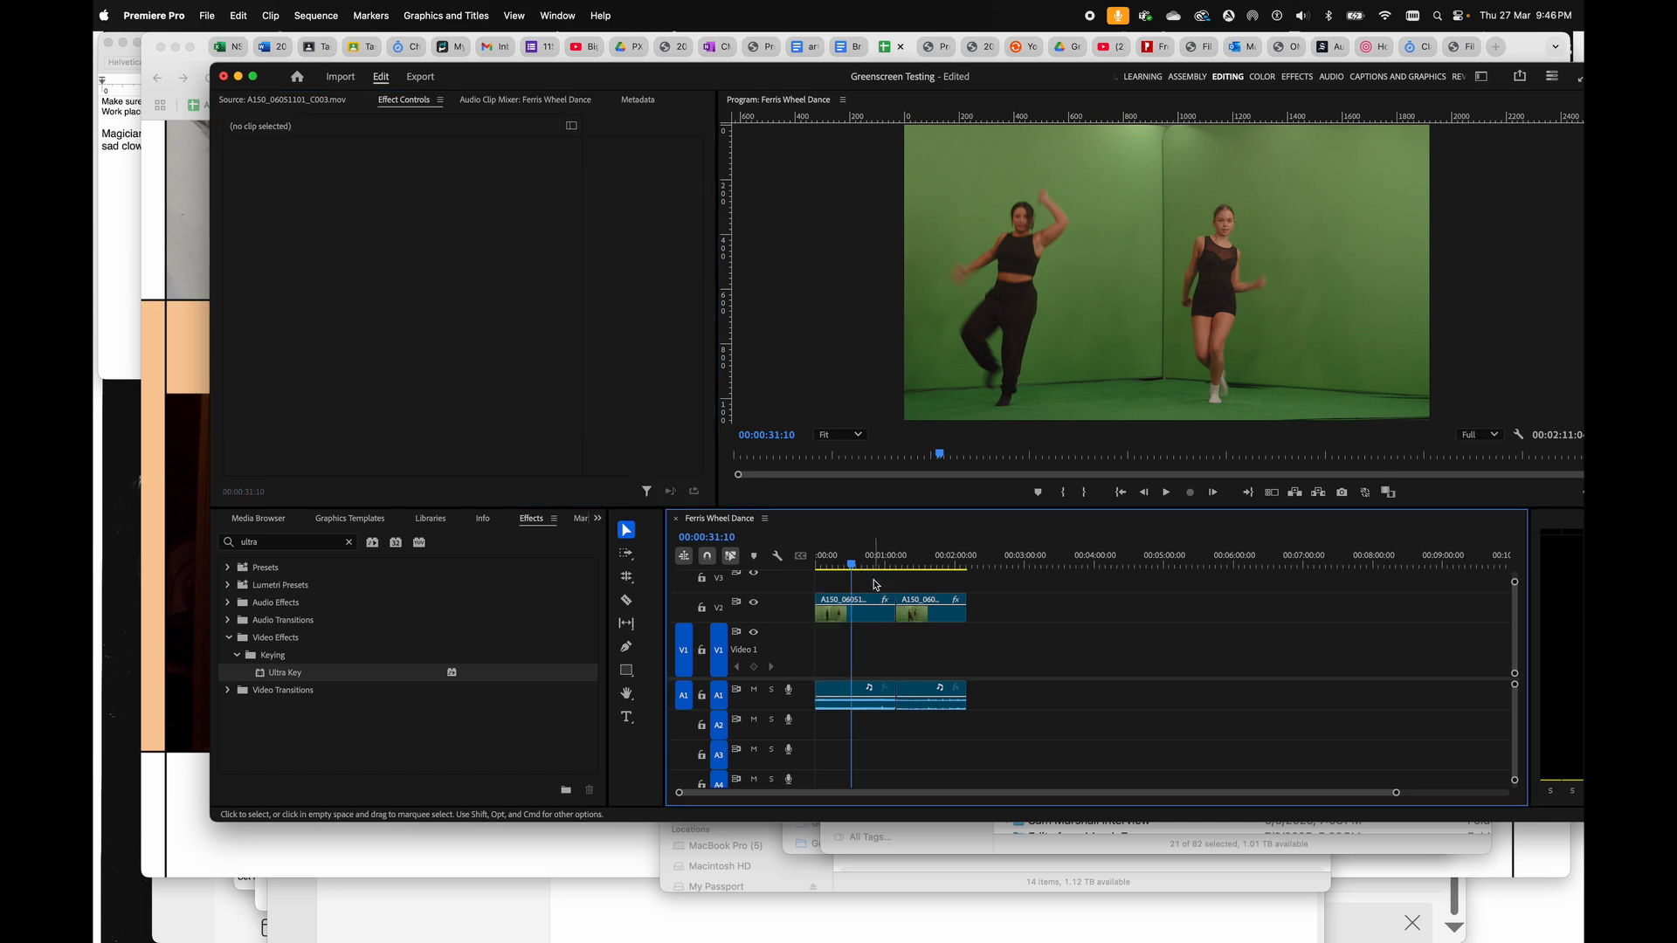
{"action": "left_click", "coordinate": [876, 609]}
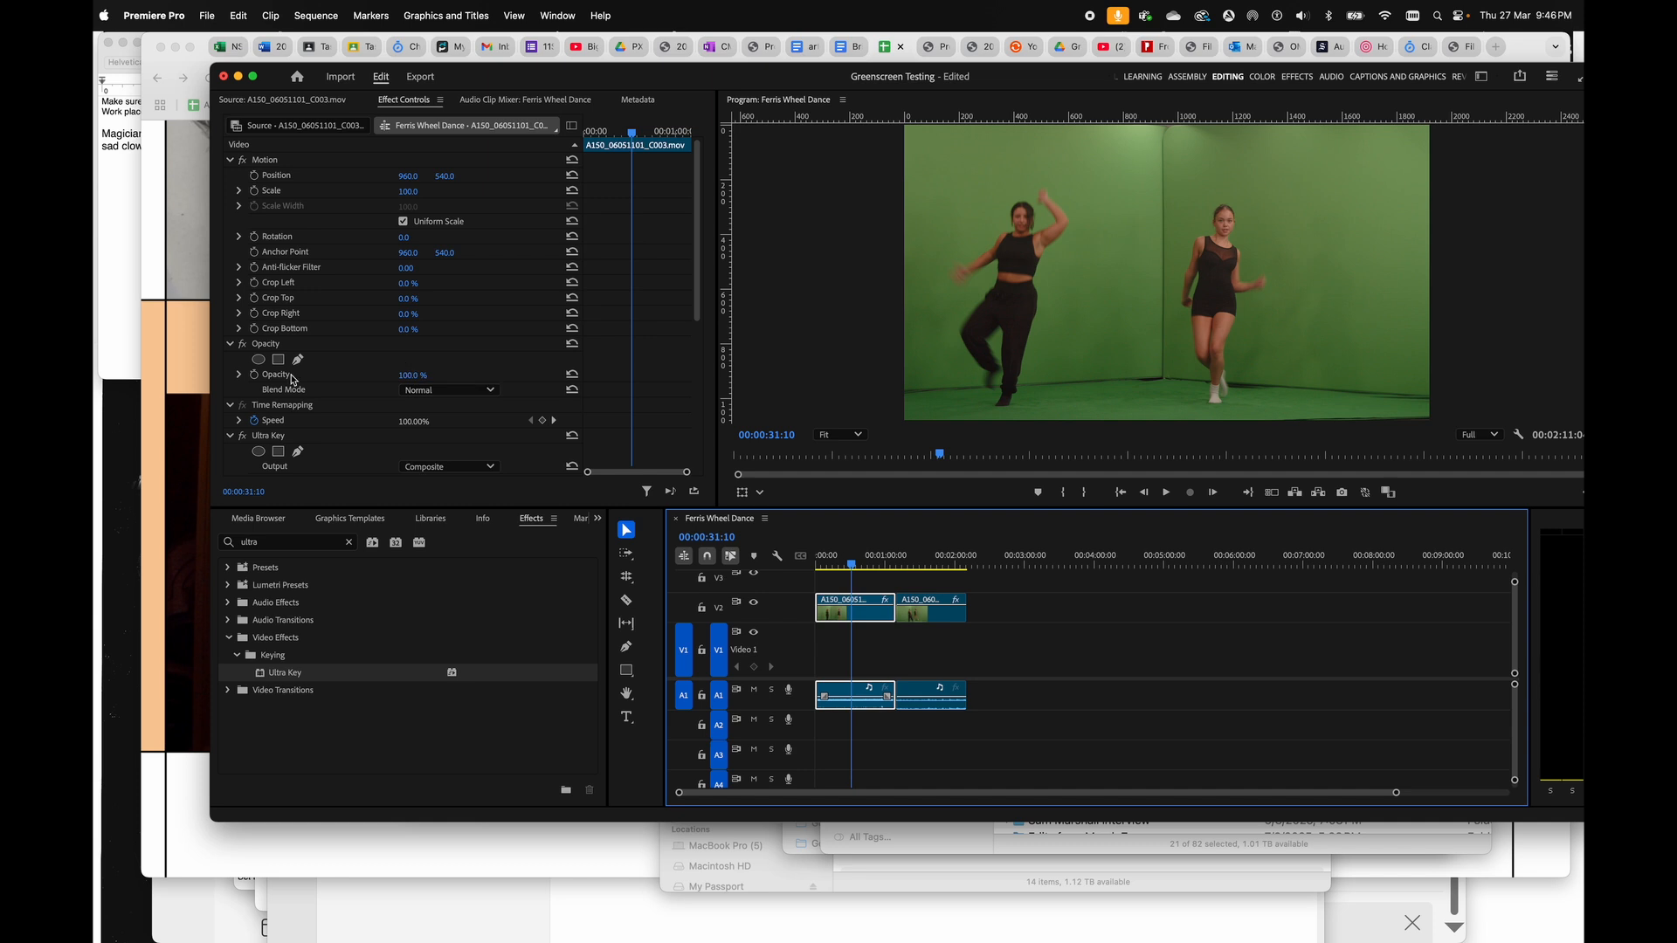
{"action": "scroll", "coordinate": [300, 421], "scroll_direction": "down", "scroll_amount": 3}
{"action": "scroll", "coordinate": [300, 421], "scroll_direction": "down", "scroll_amount": 4}
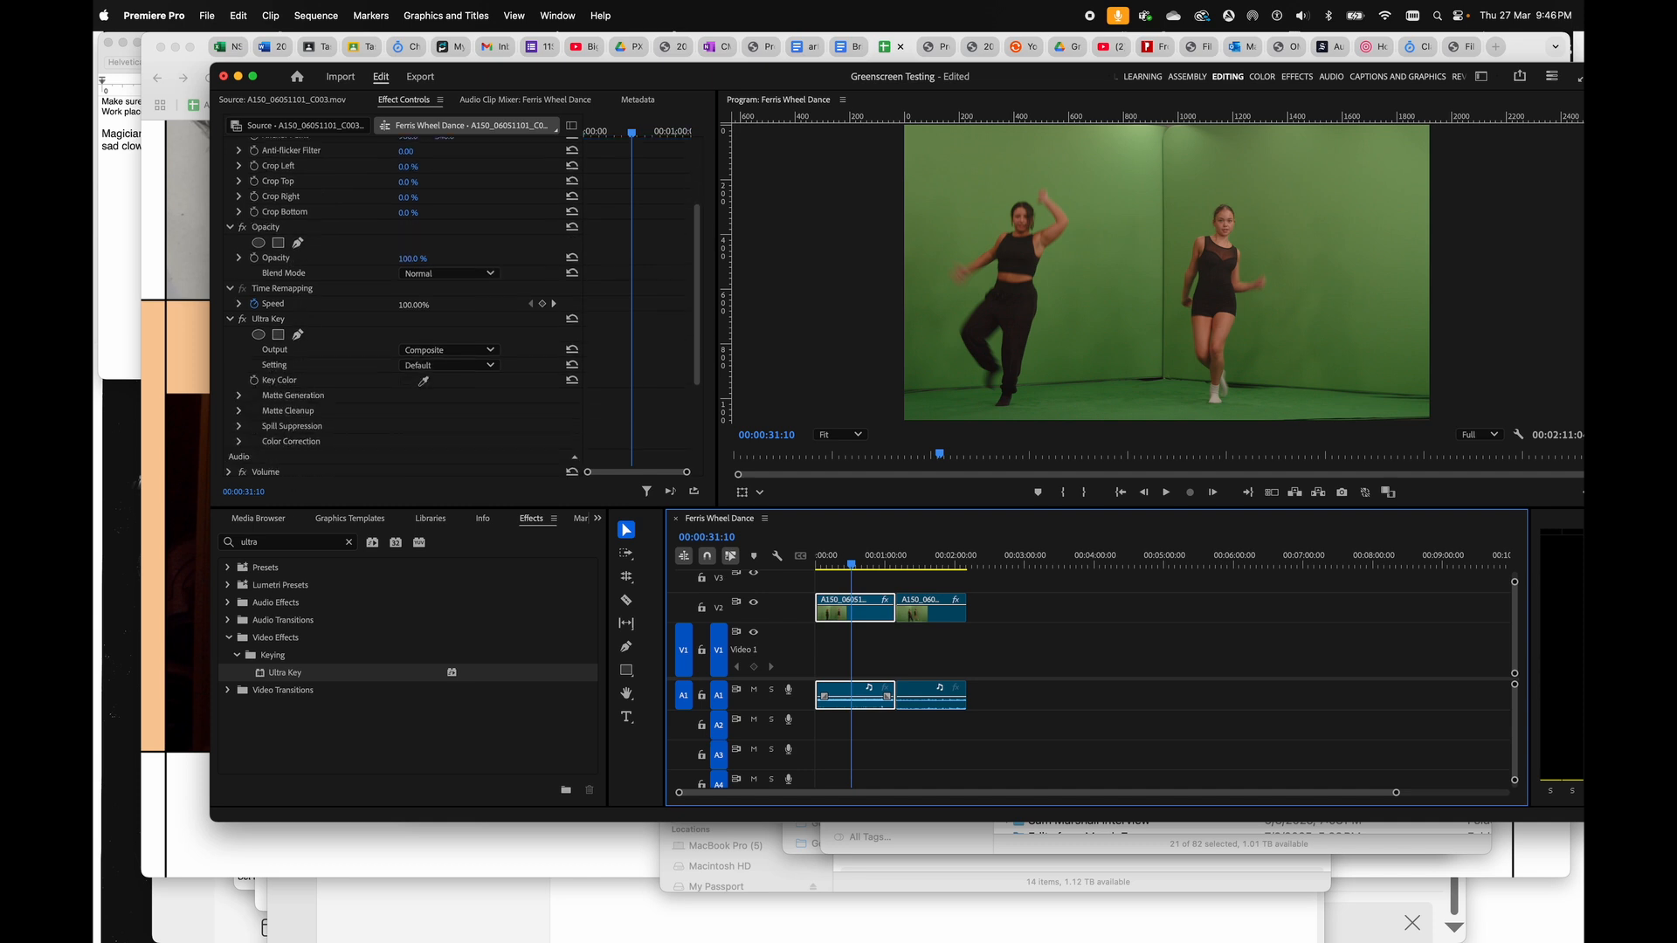
{"action": "left_click", "coordinate": [426, 337]}
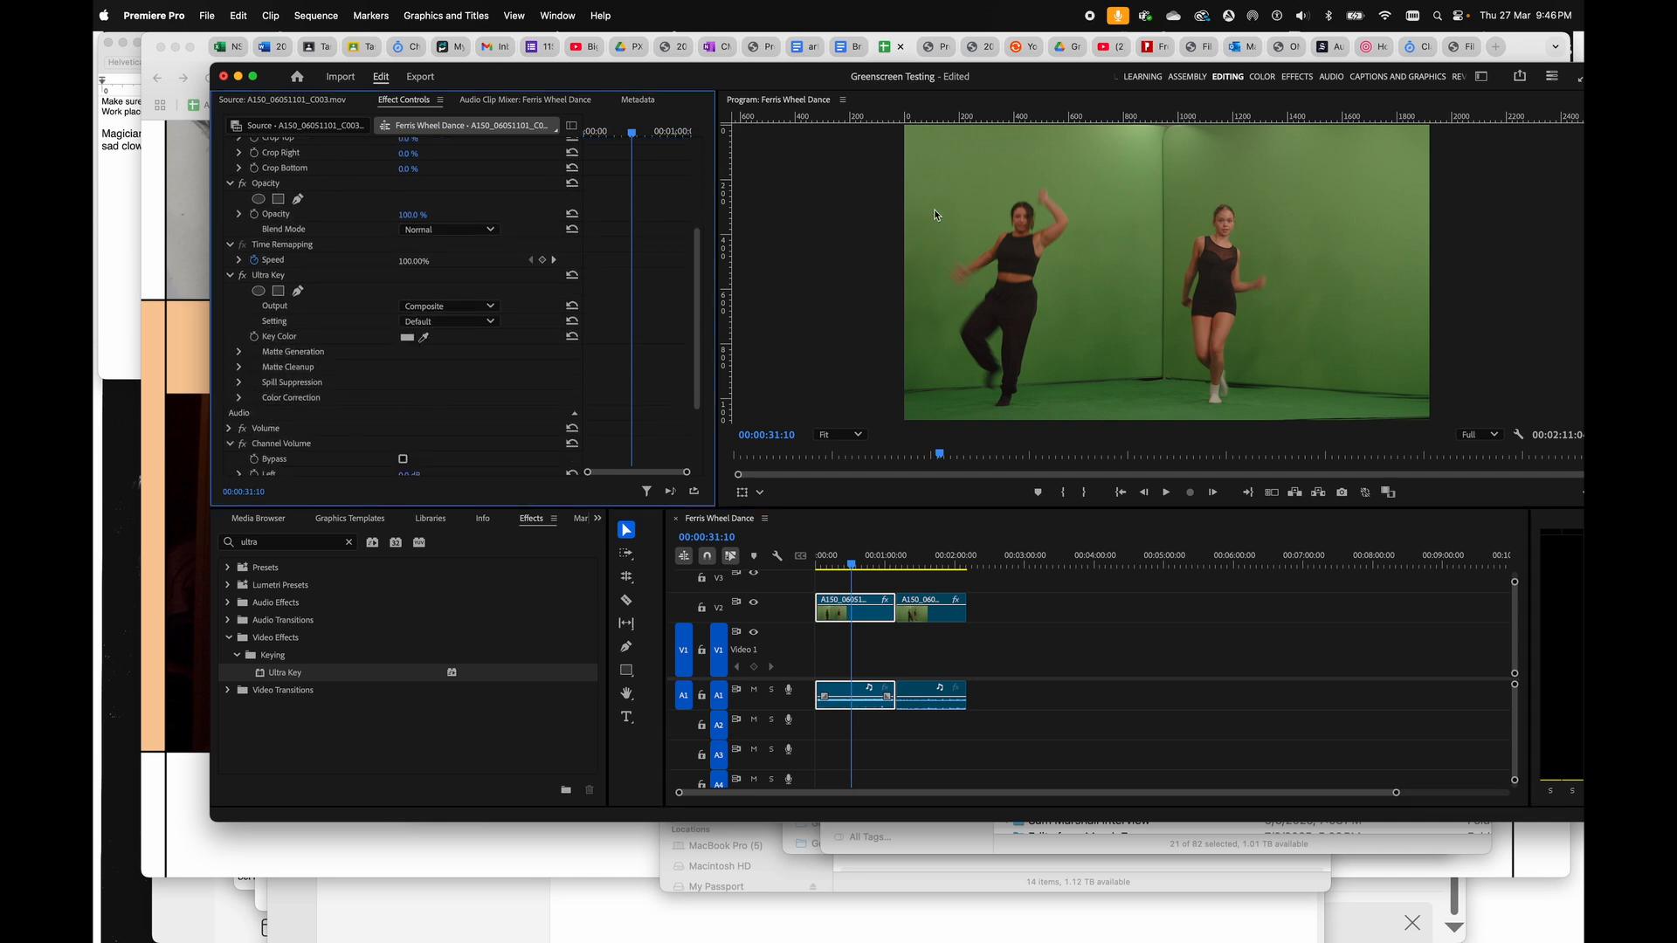
{"action": "left_click", "coordinate": [951, 225]}
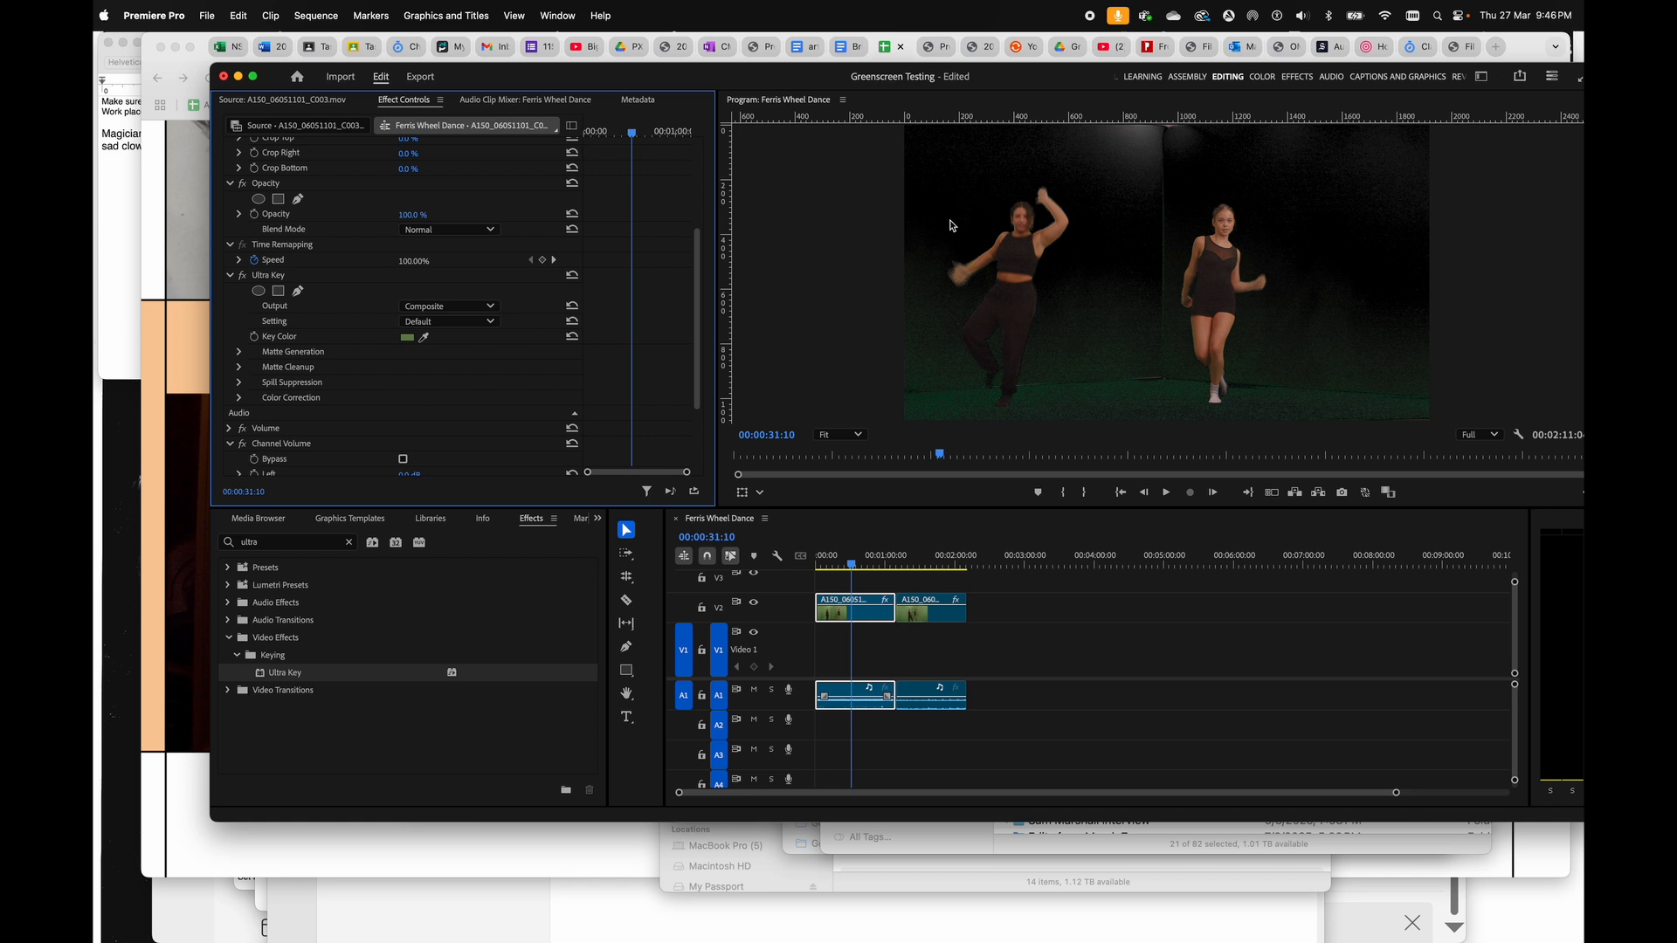
- Set the first clip's Ultra Key output to Alpha Channel and its setting to Aggressive
{"action": "left_click", "coordinate": [491, 311]}
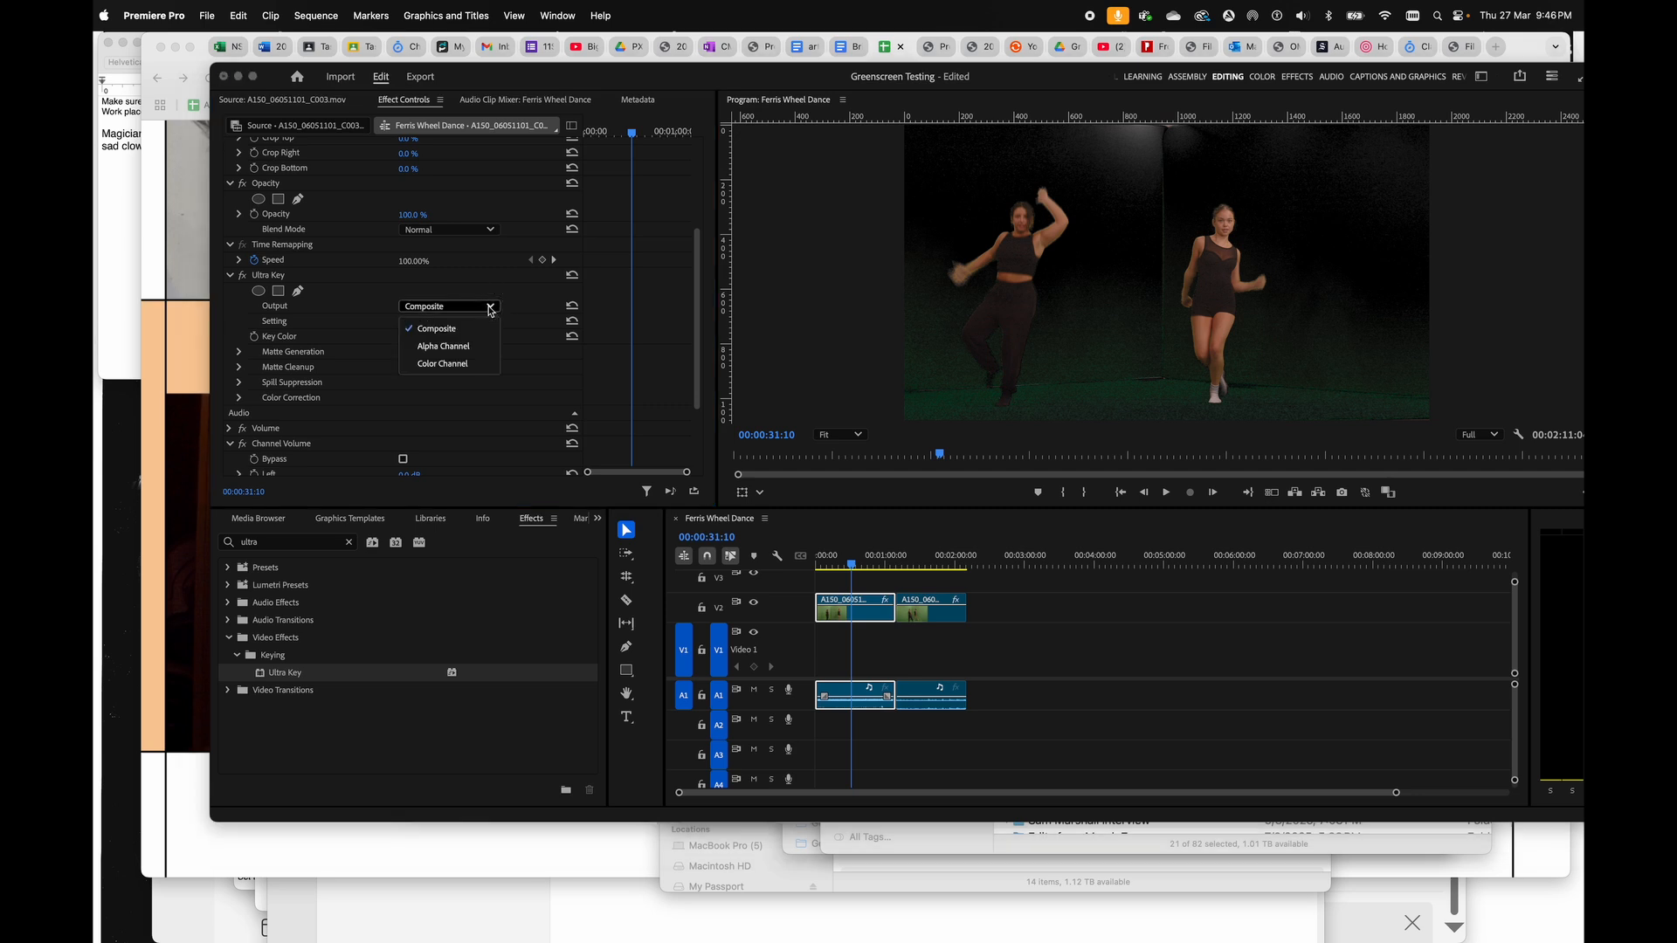
{"action": "left_click", "coordinate": [460, 343]}
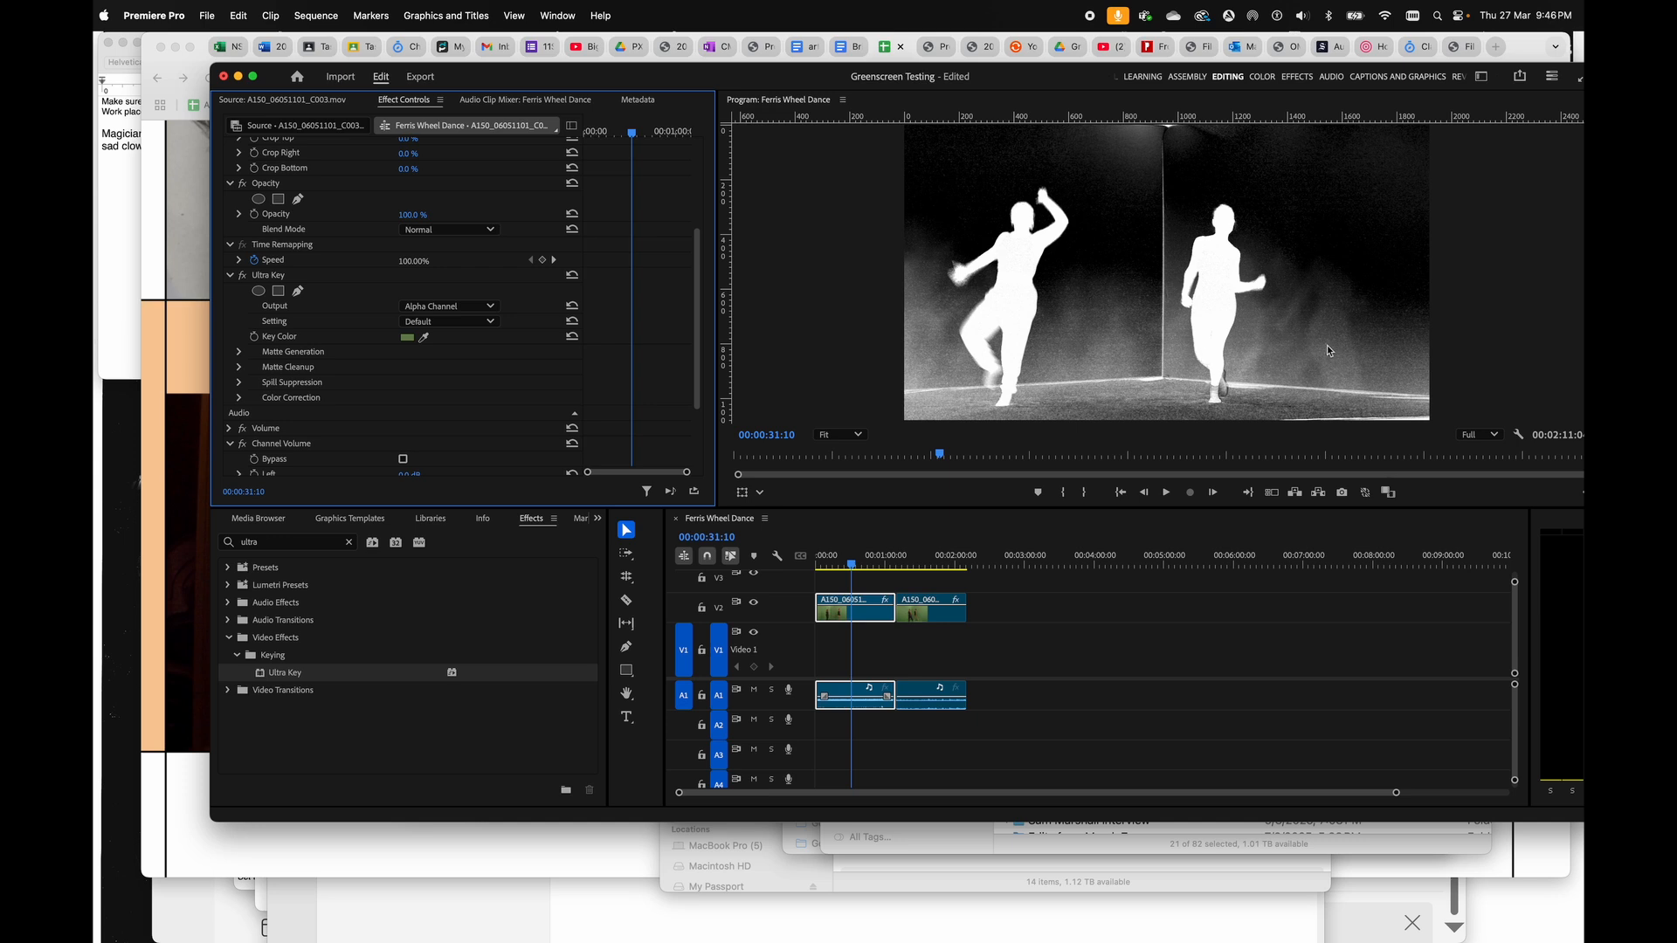
{"action": "left_click", "coordinate": [436, 325]}
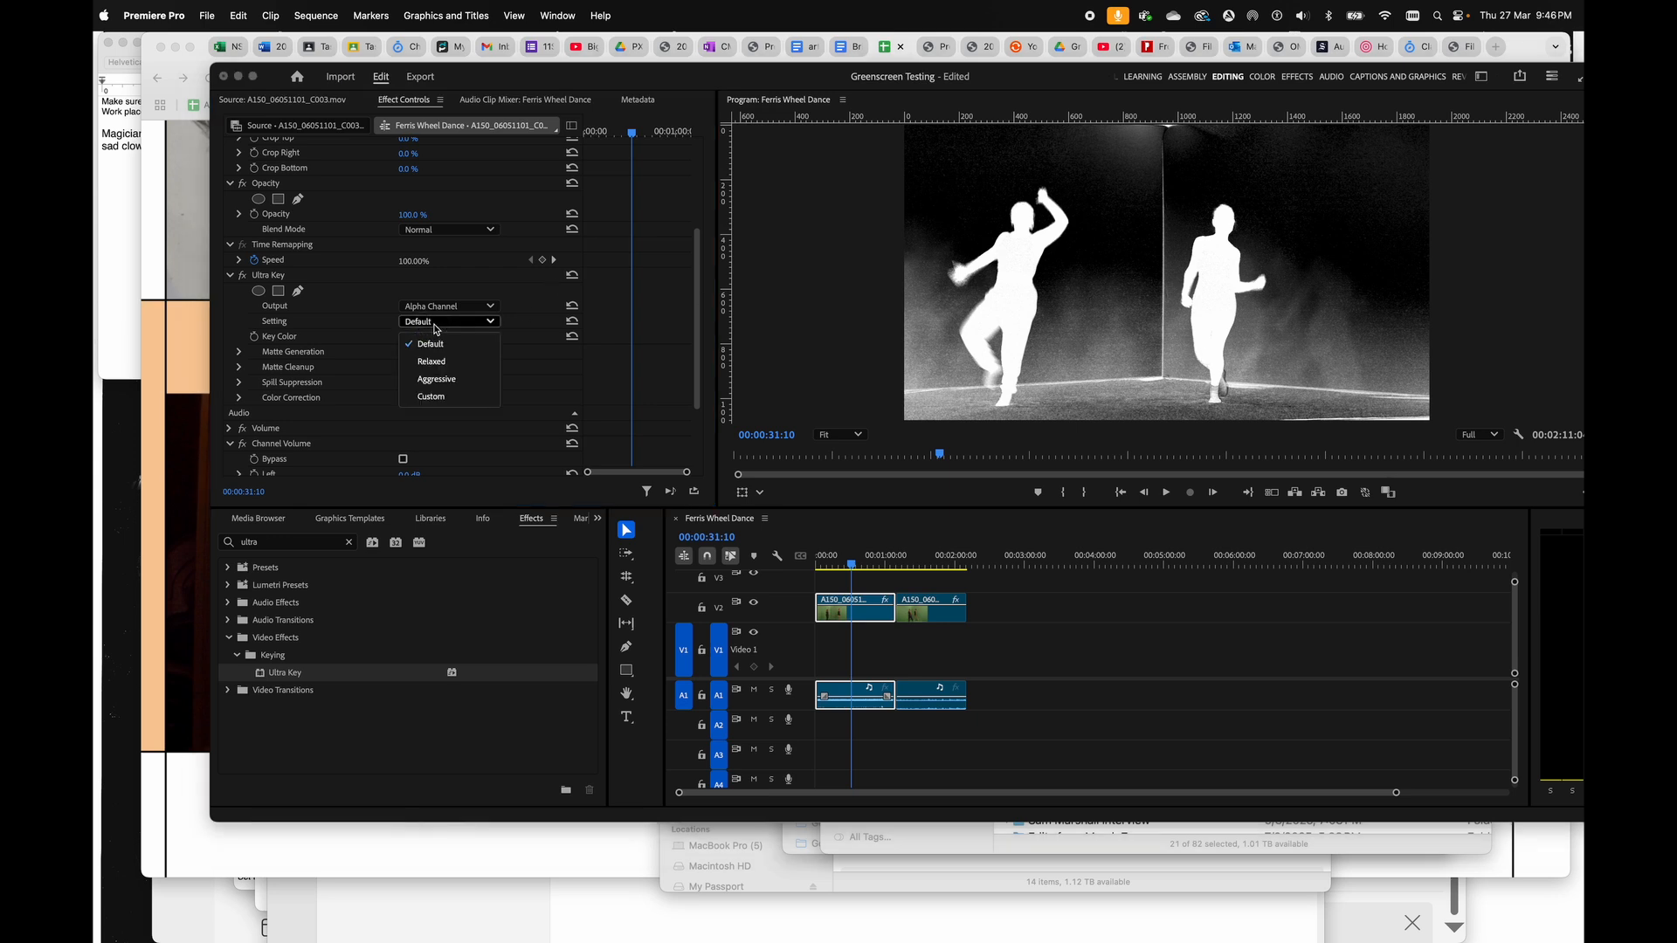
{"action": "left_click", "coordinate": [437, 379]}
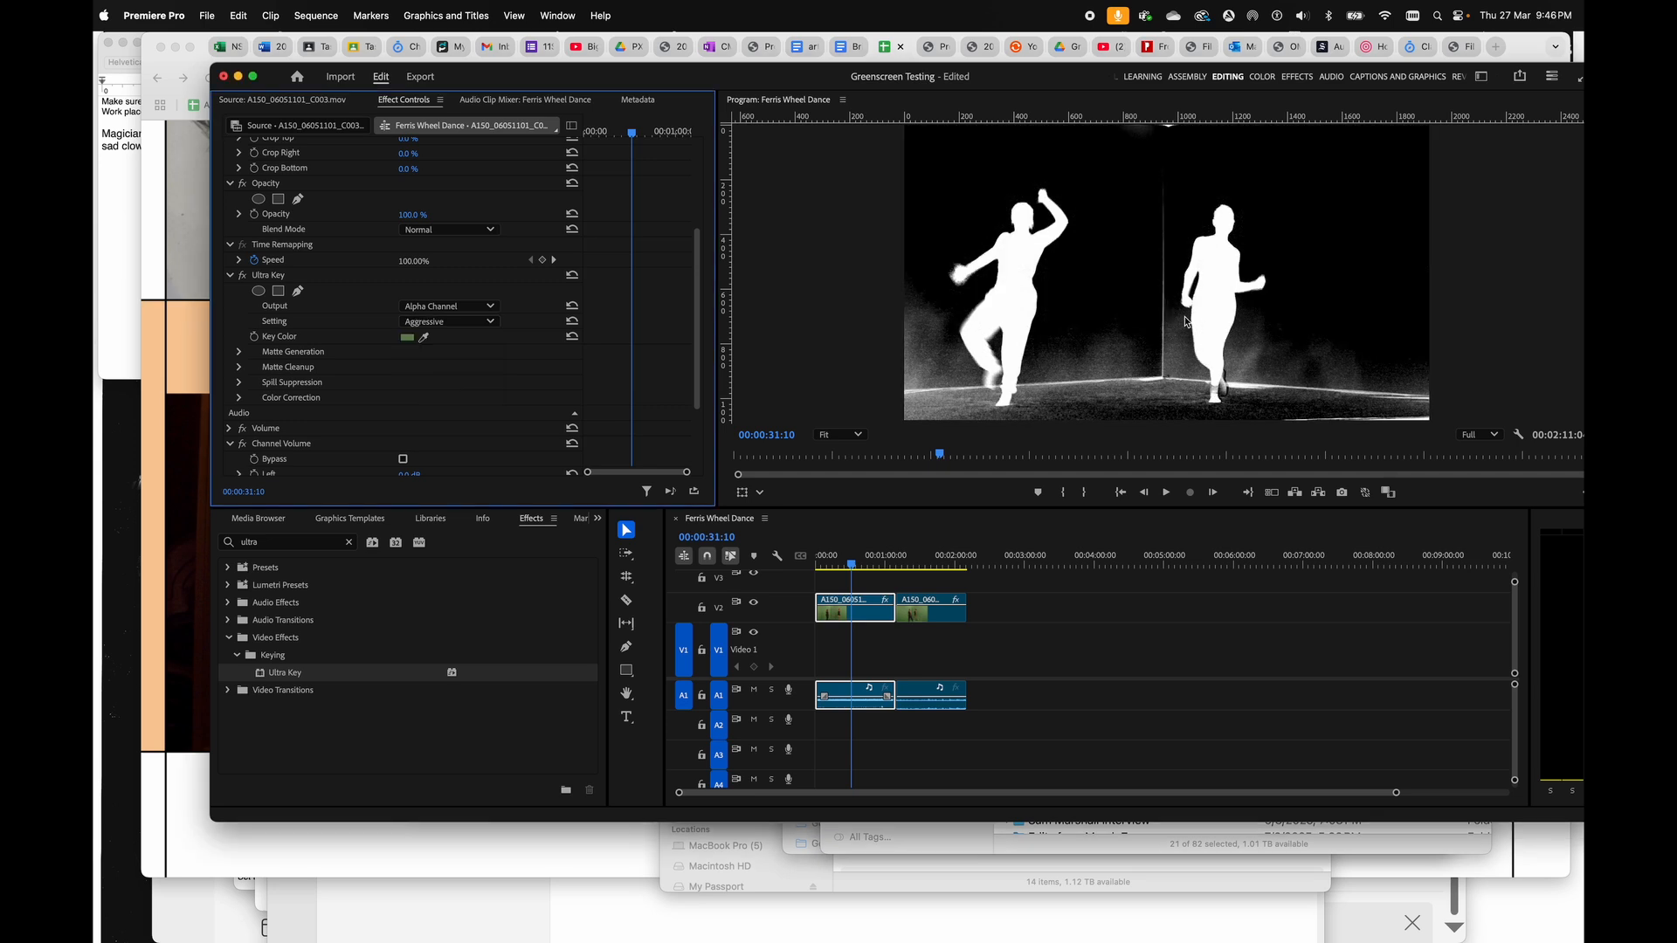
- Raise the Pedestal in the first clip's Ultra Key Matte Generation to 100
{"action": "left_click", "coordinate": [241, 352]}
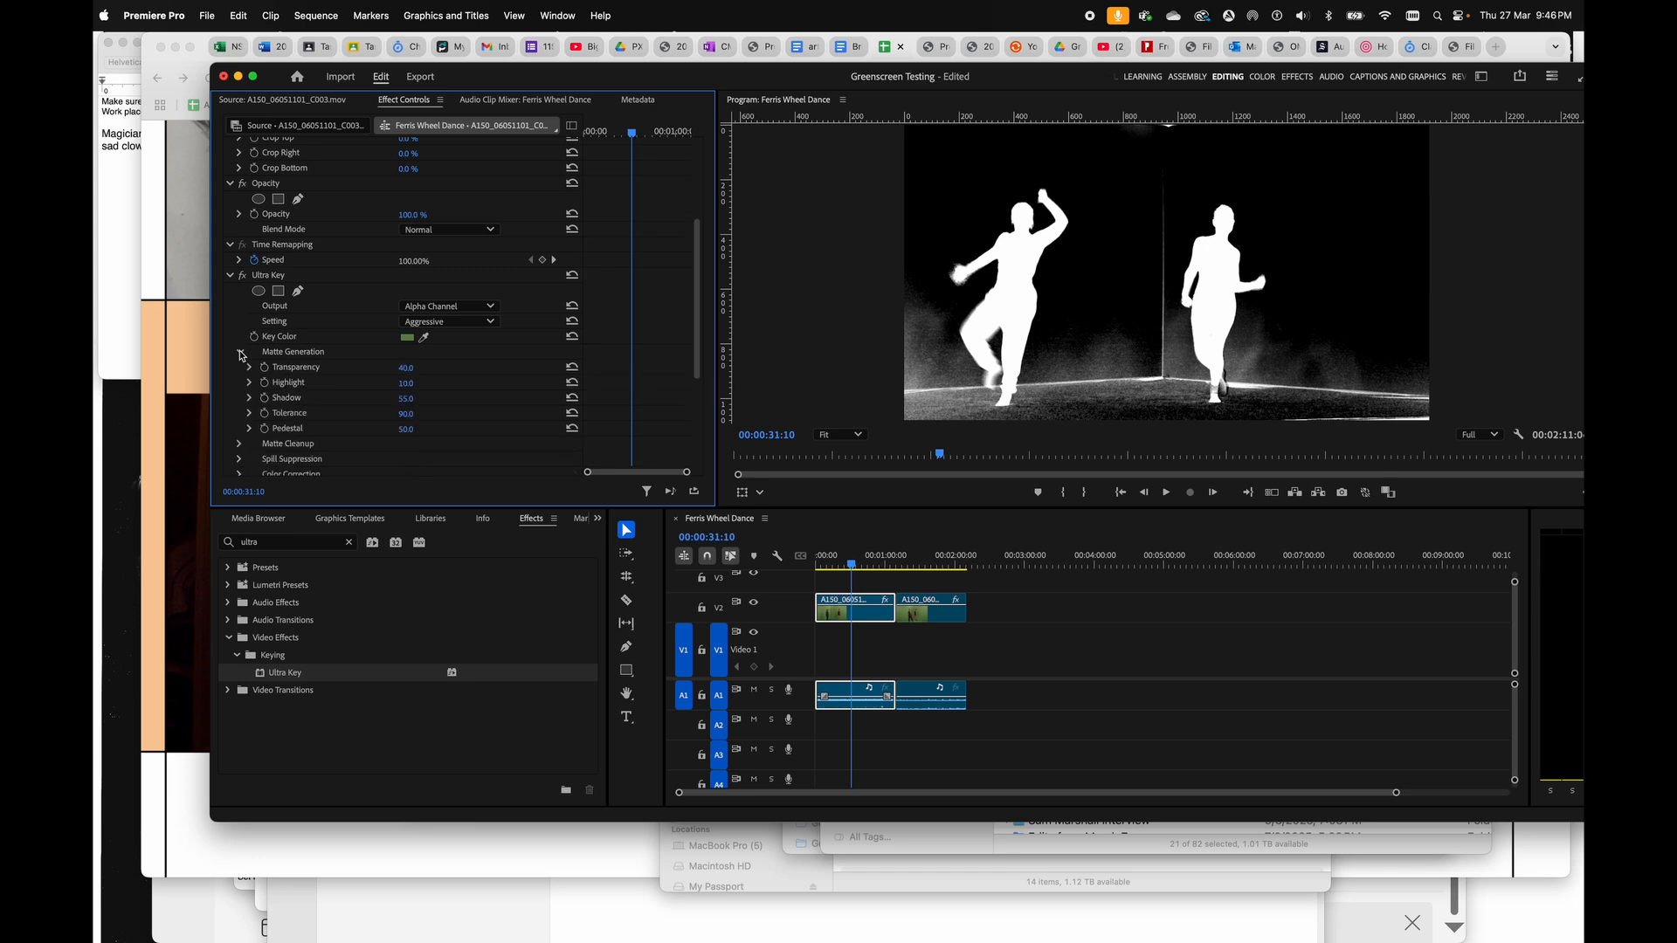
{"action": "left_click", "coordinate": [250, 429]}
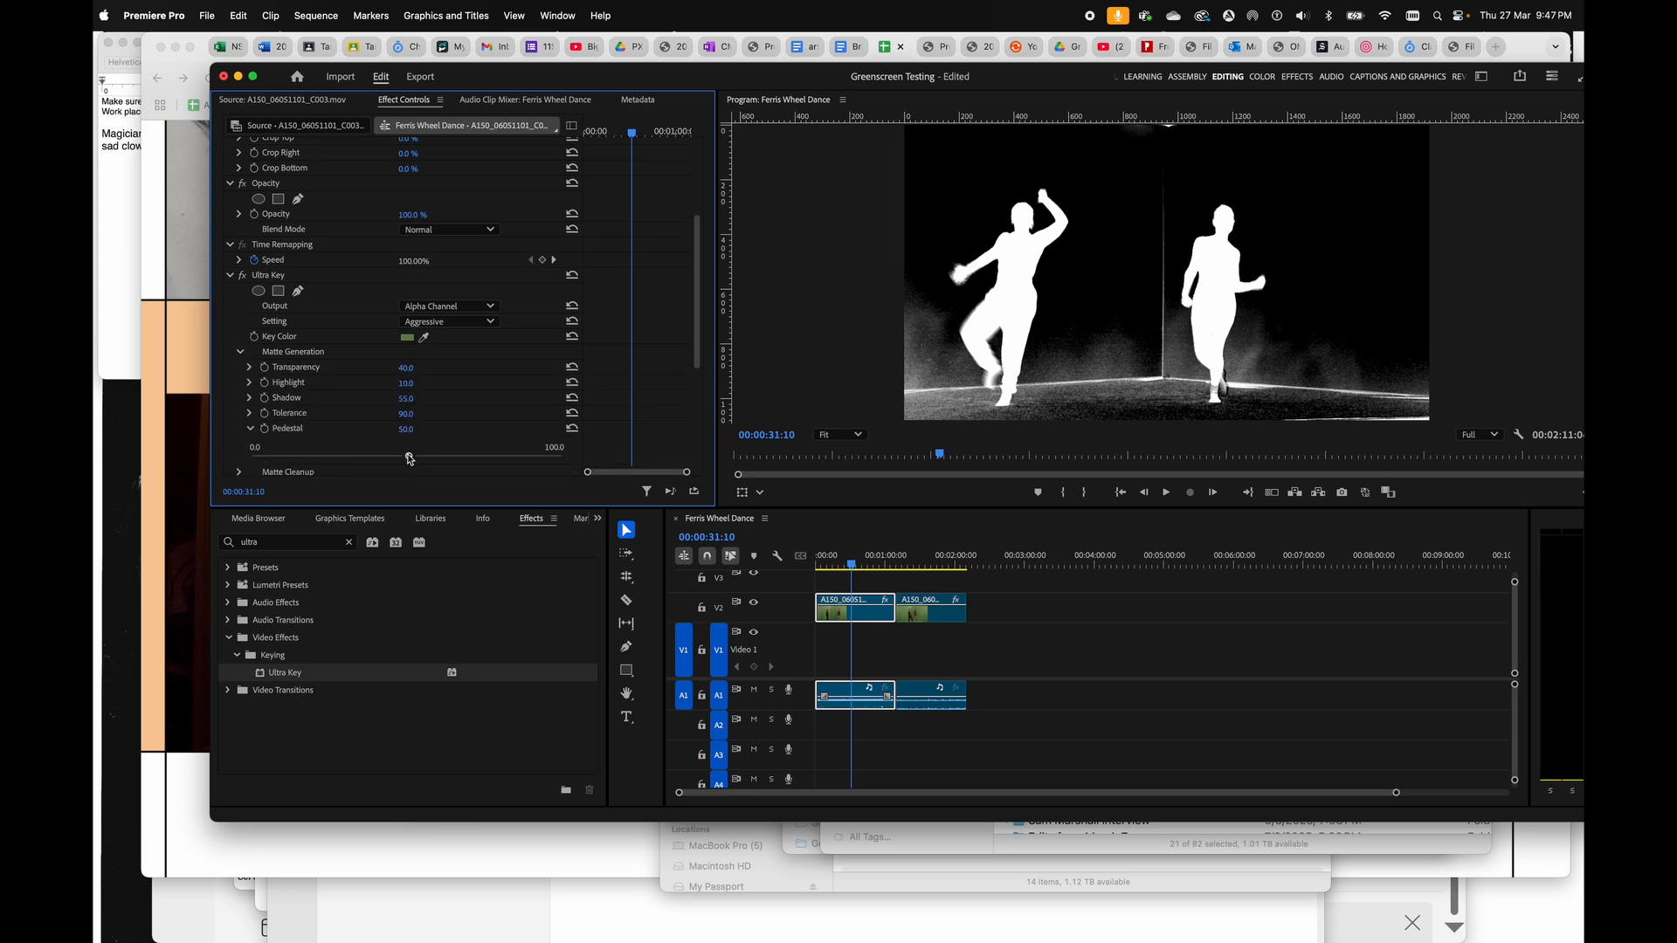
{"action": "left_click_drag", "start_coordinate": [409, 458], "coordinate": [590, 458]}
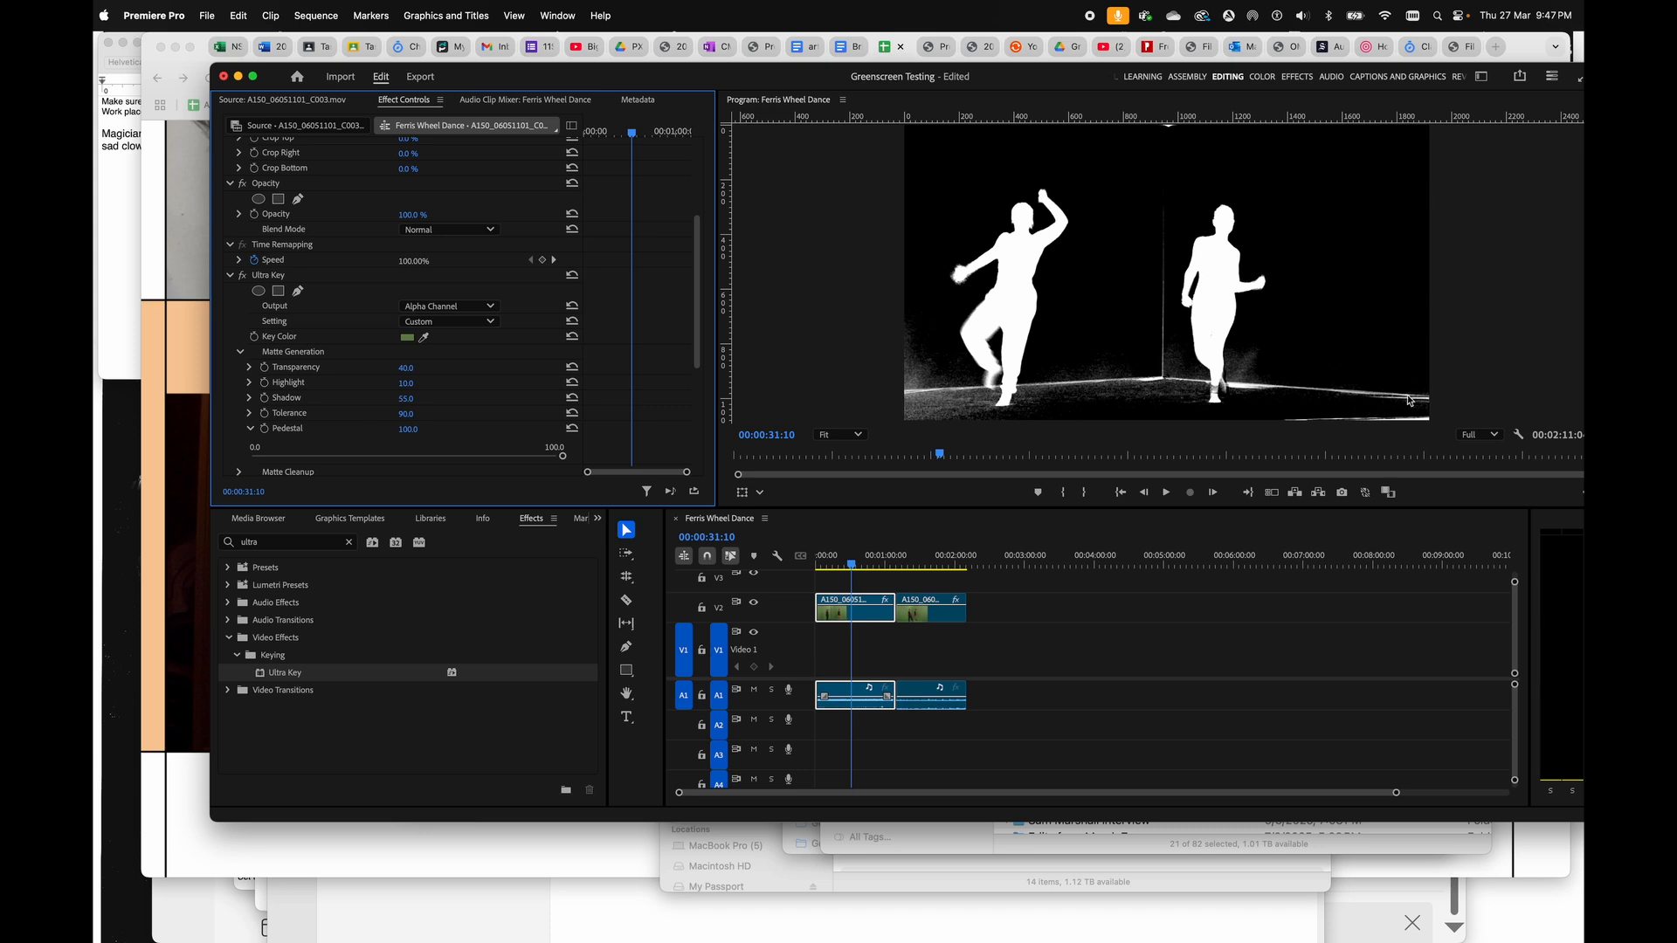
{"action": "left_click", "coordinate": [250, 429]}
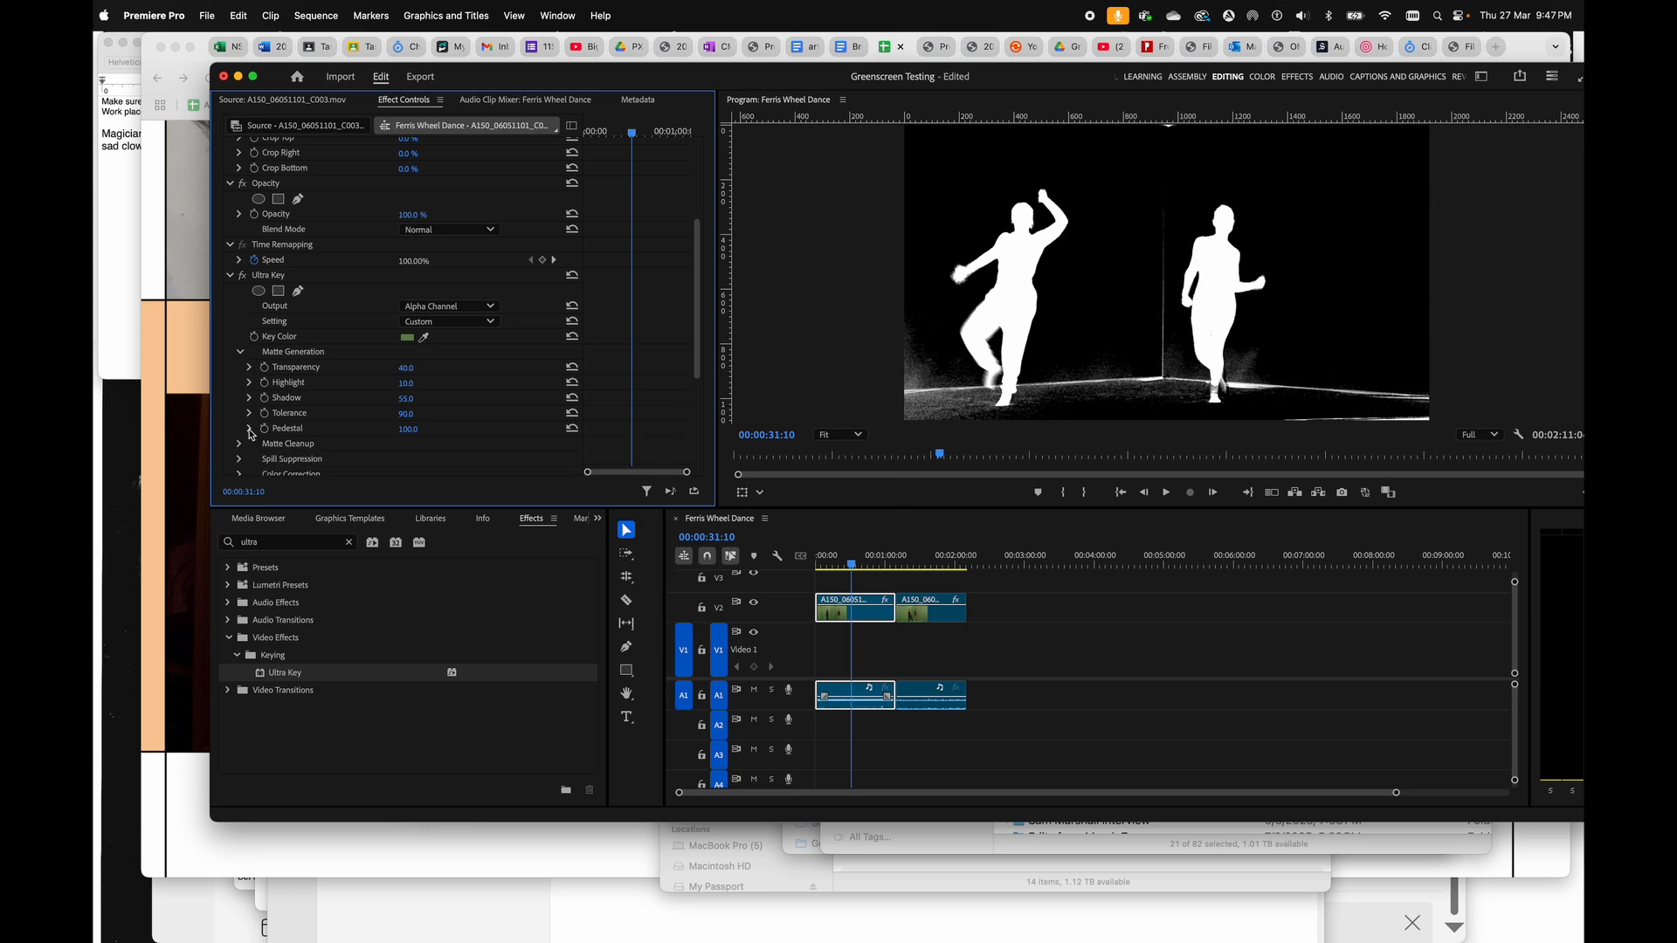
- In the Ultra Key Matte Cleanup of the first clip, set Mid Point to about 52.2 and Contrast to 100
{"action": "scroll", "coordinate": [242, 456], "scroll_direction": "down", "scroll_amount": 3}
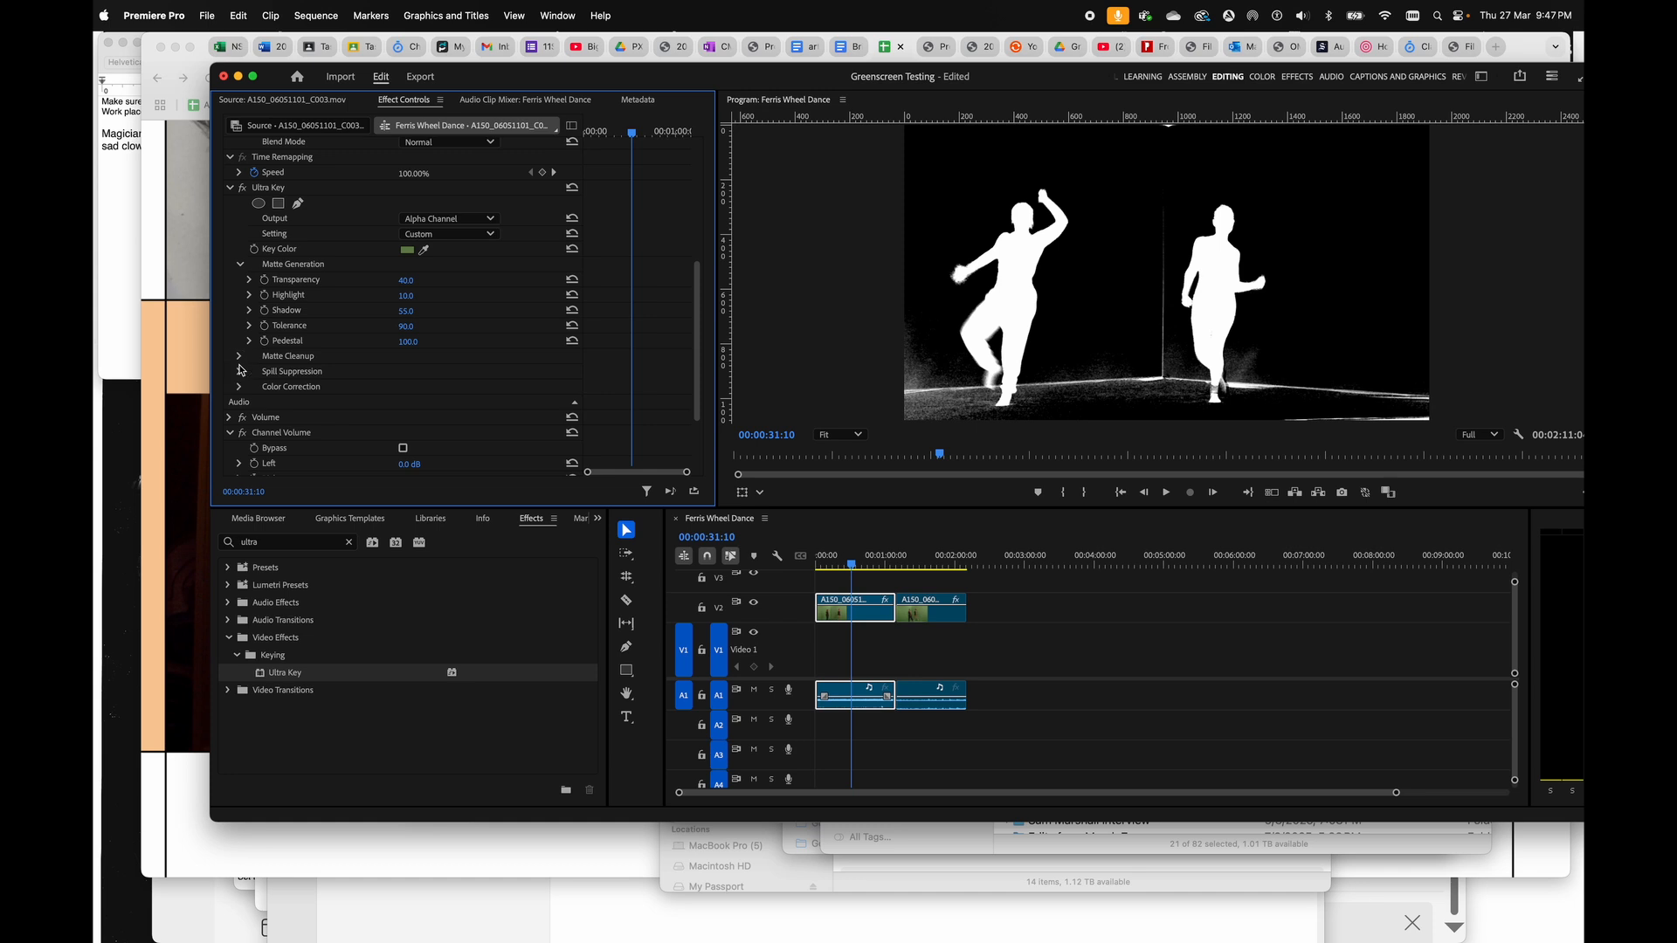
{"action": "left_click", "coordinate": [241, 373]}
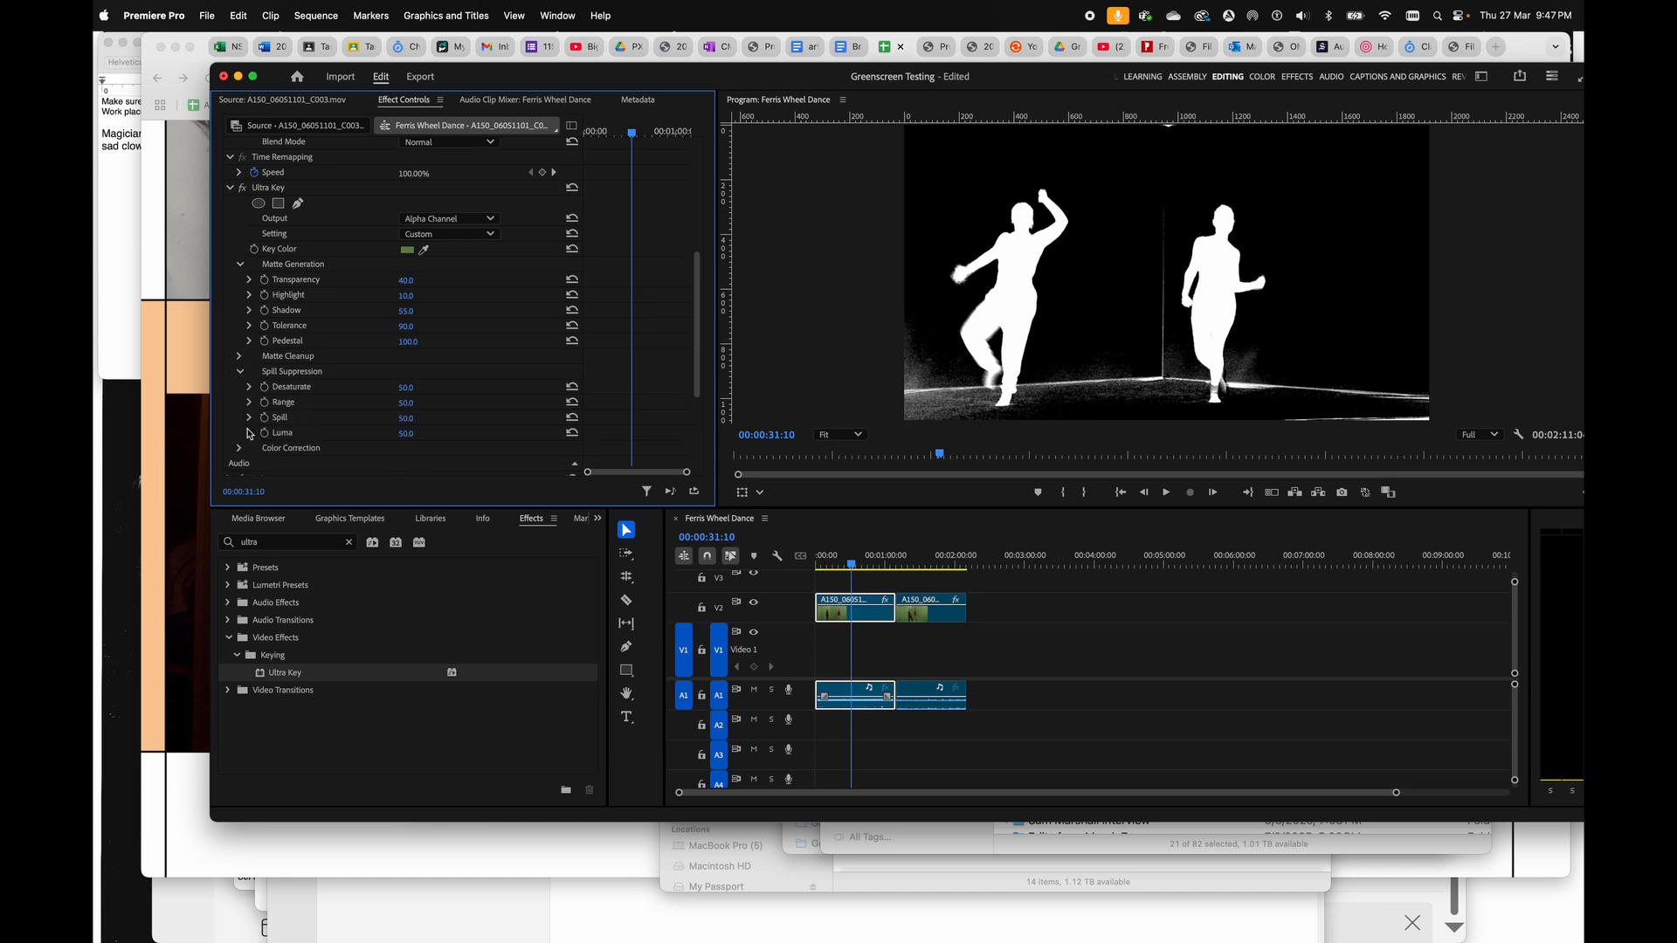
{"action": "left_click", "coordinate": [237, 371]}
{"action": "left_click", "coordinate": [238, 357]}
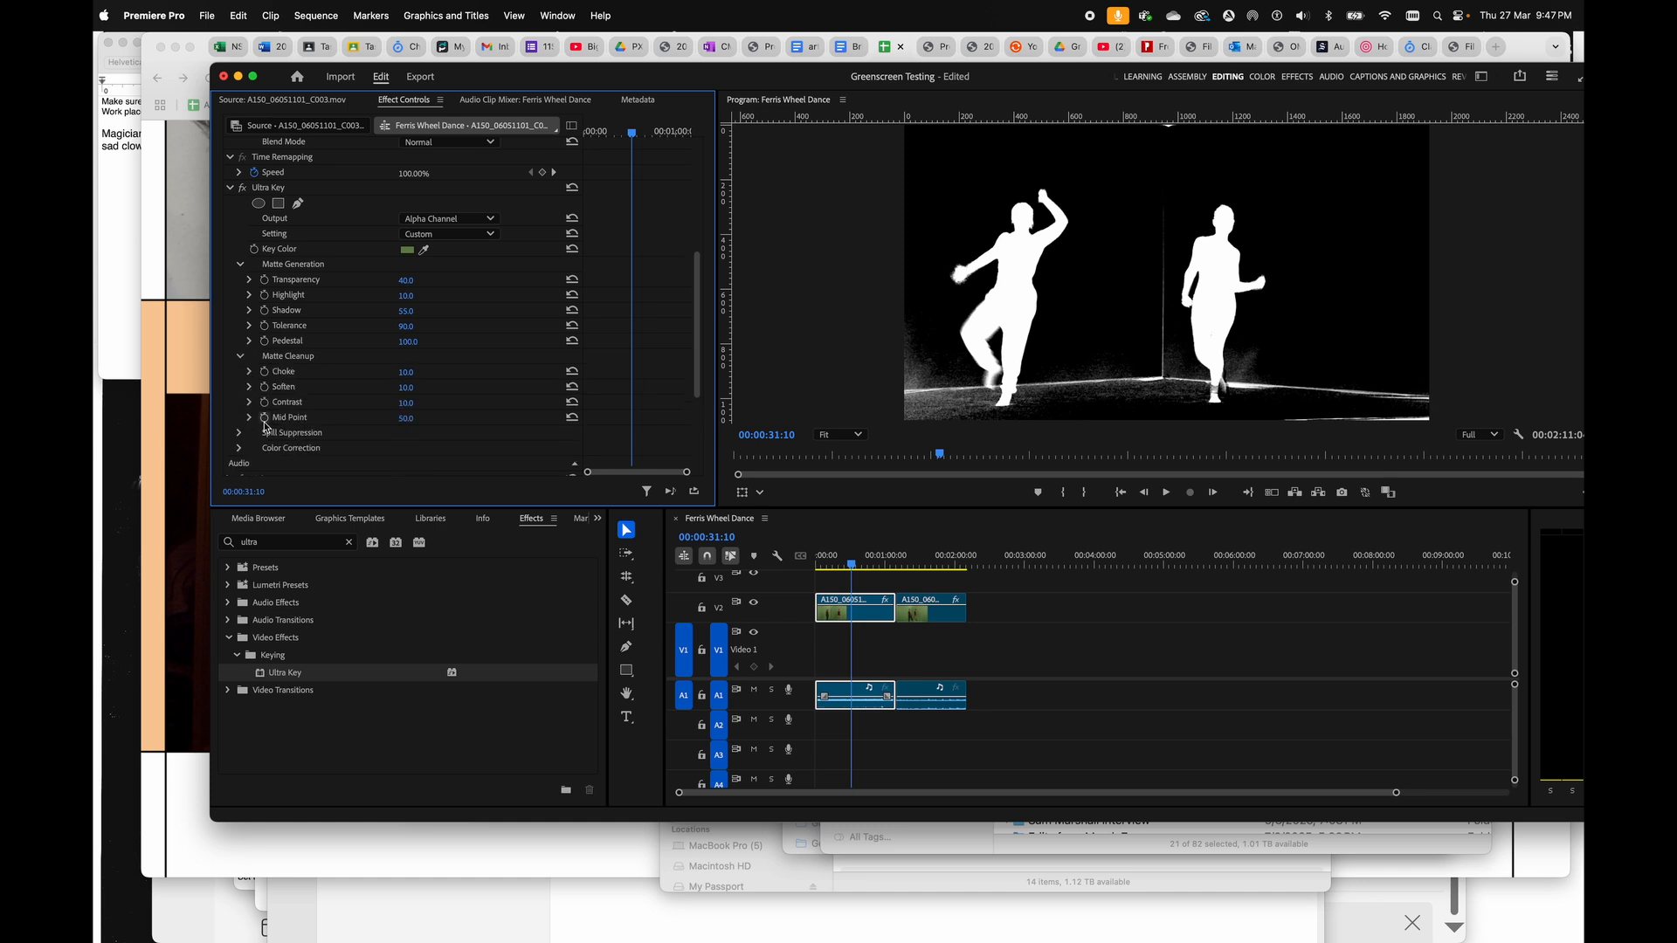
{"action": "left_click", "coordinate": [250, 419]}
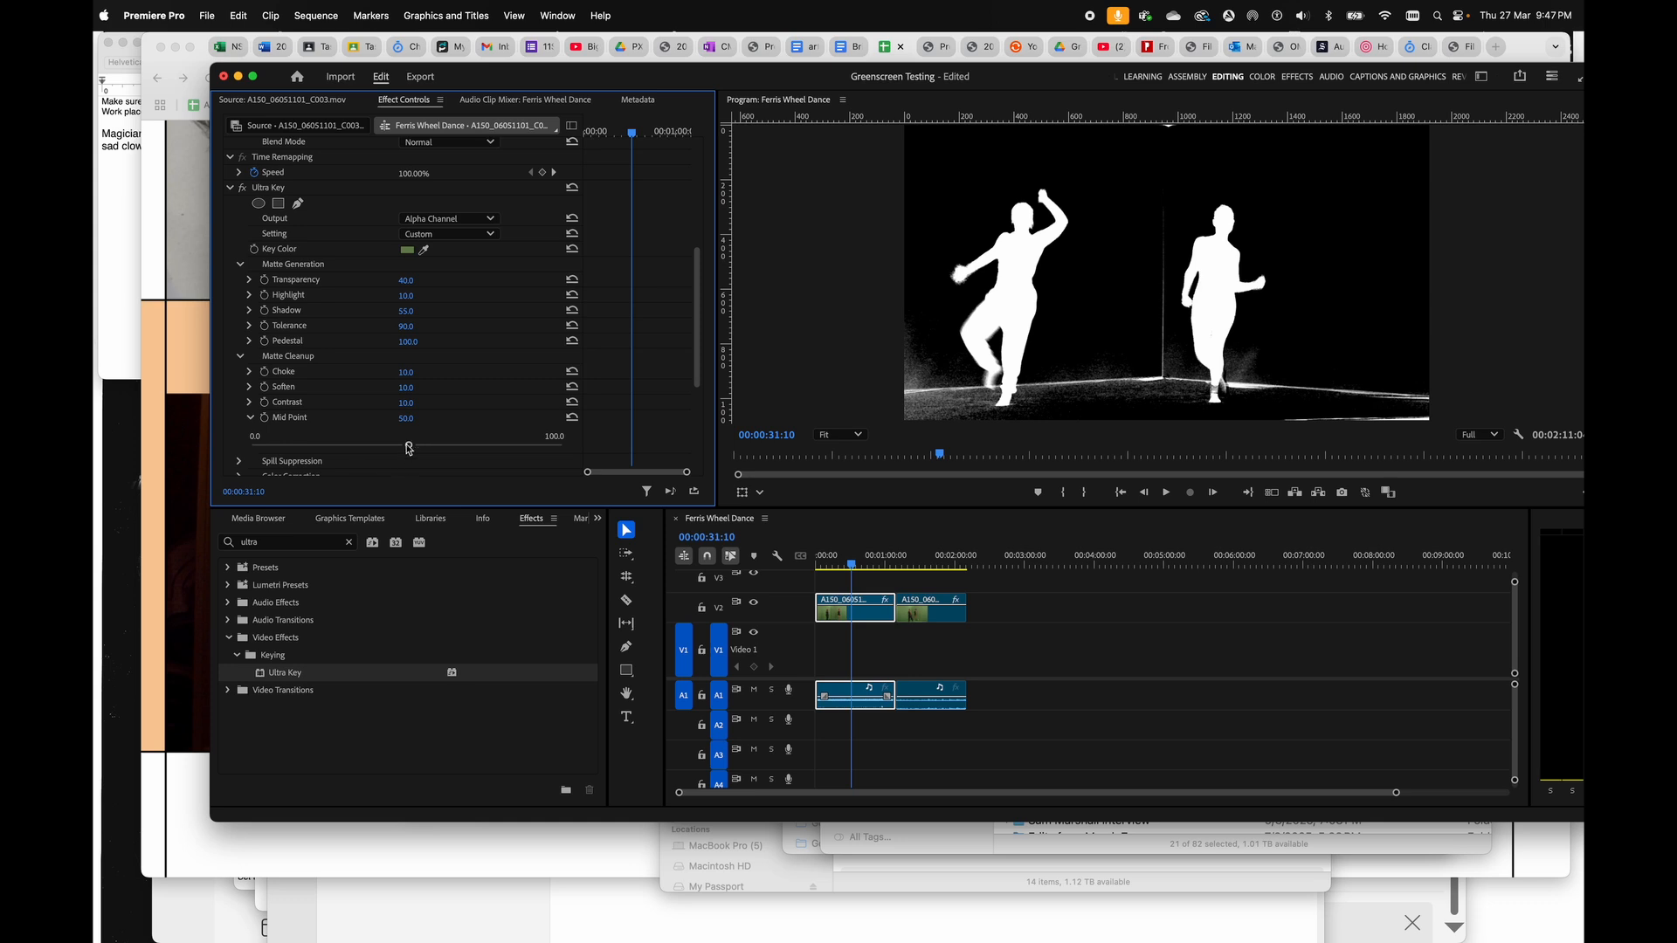
{"action": "left_click_drag", "start_coordinate": [407, 447], "coordinate": [472, 439]}
{"action": "left_click", "coordinate": [250, 402]}
{"action": "left_click_drag", "start_coordinate": [289, 437], "coordinate": [554, 452]}
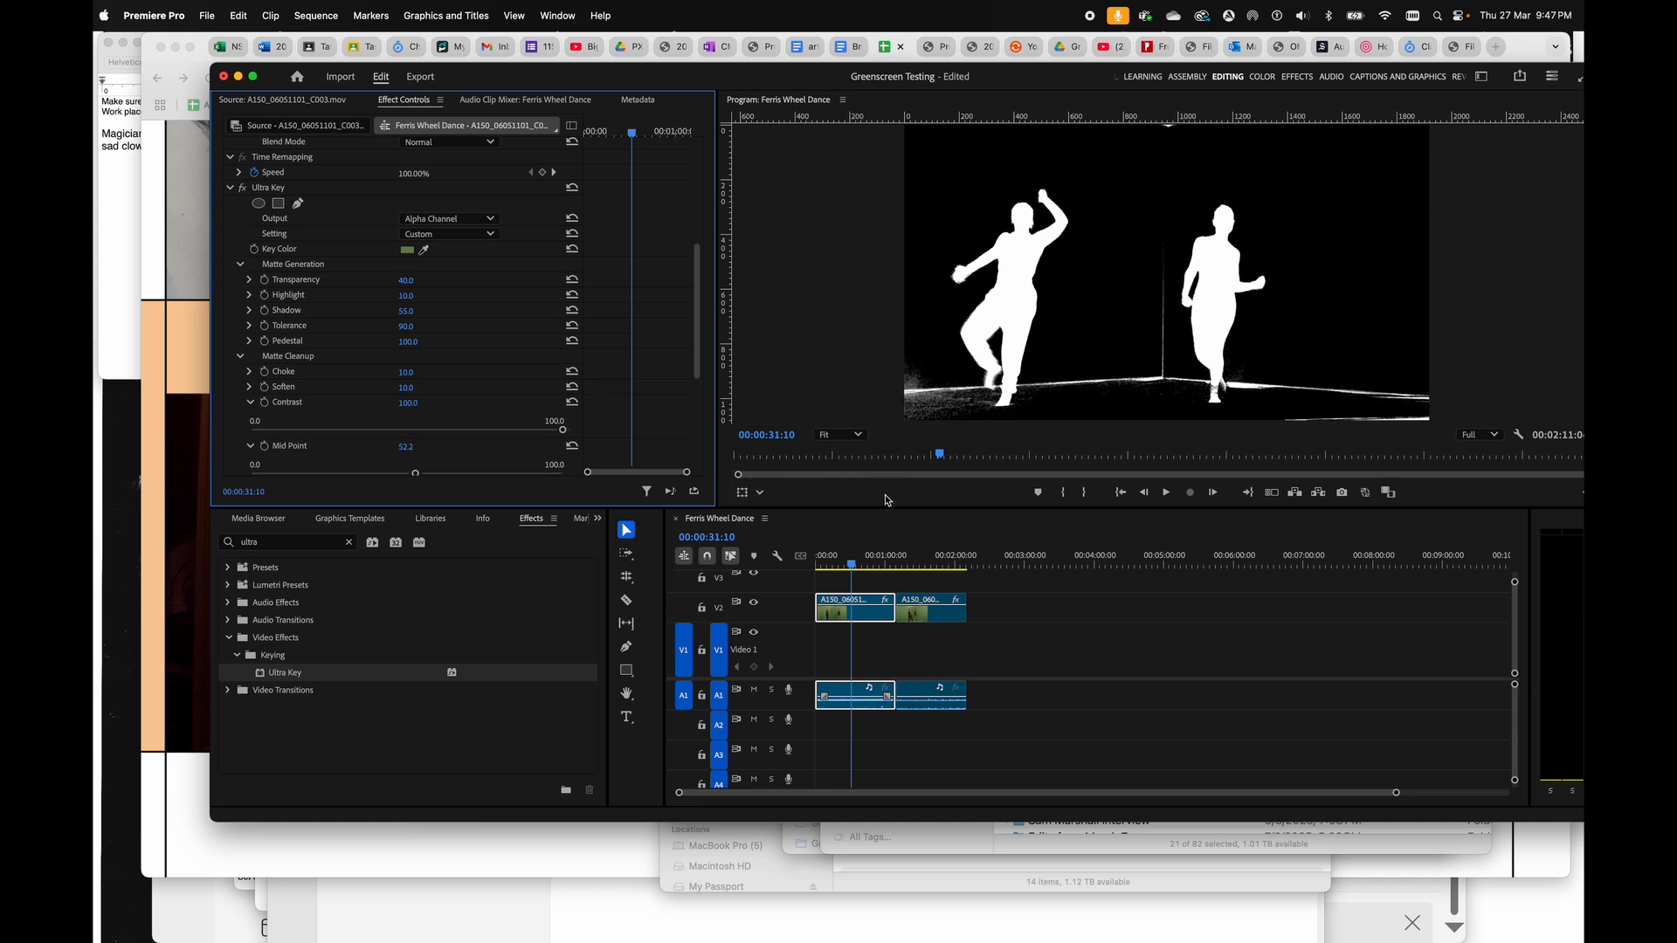
- Return the Ultra Key output to Composite and scrub the first clip to 00:01:05:24 to check the key
{"action": "left_click", "coordinate": [844, 565]}
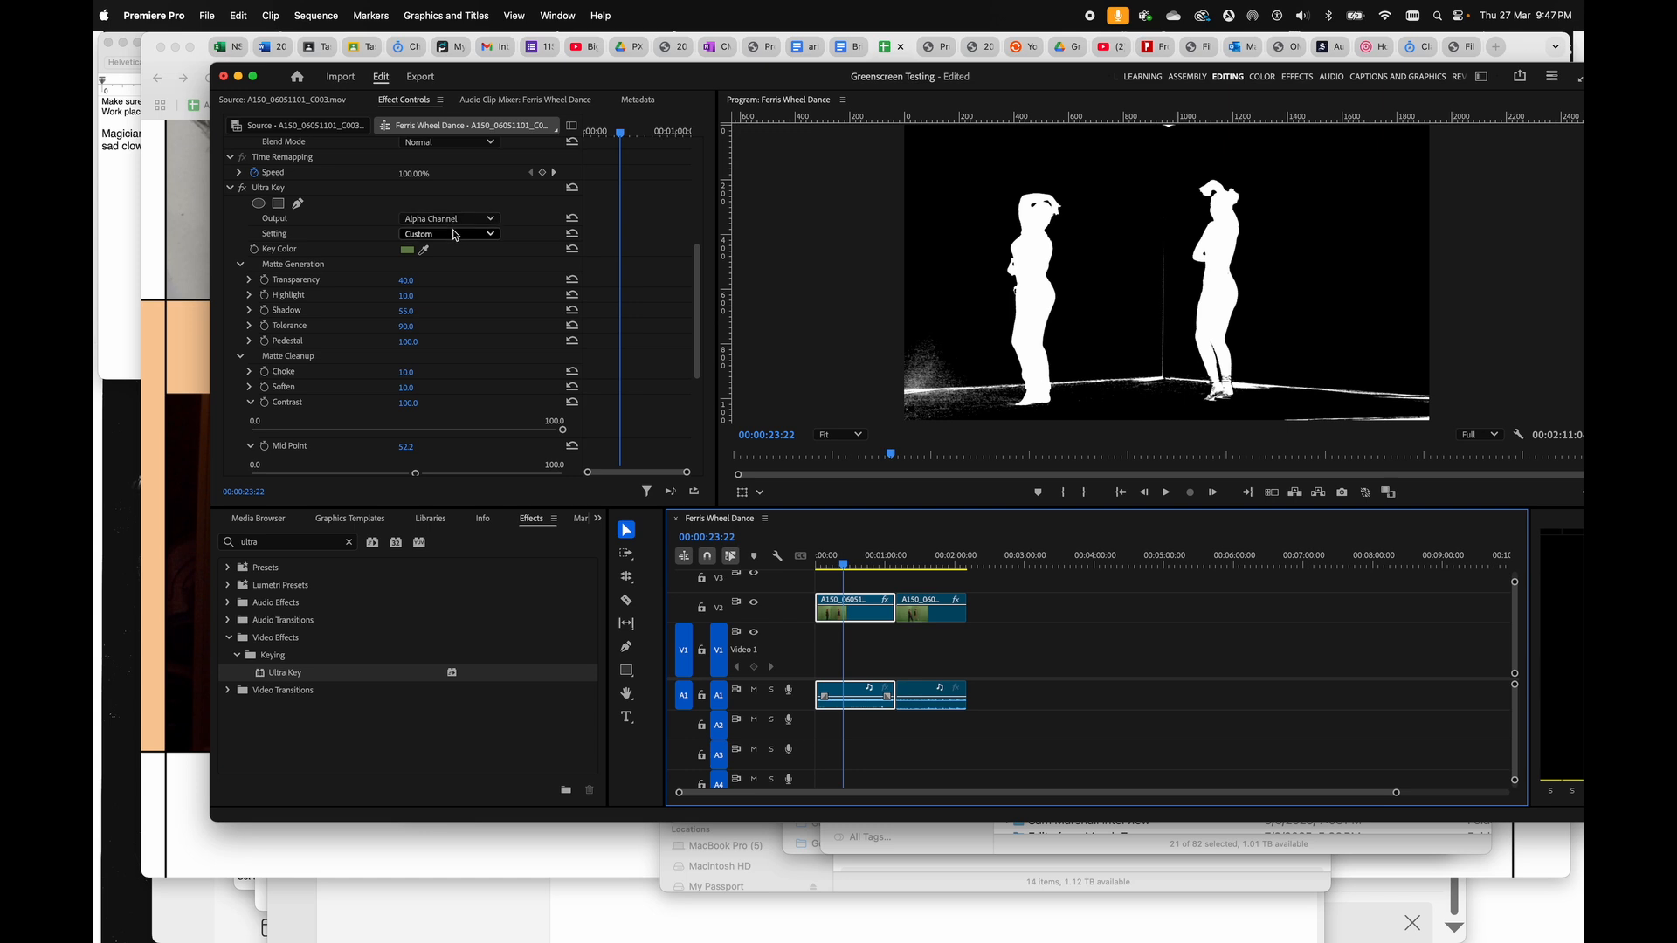
{"action": "left_click", "coordinate": [455, 220]}
{"action": "left_click", "coordinate": [437, 241]}
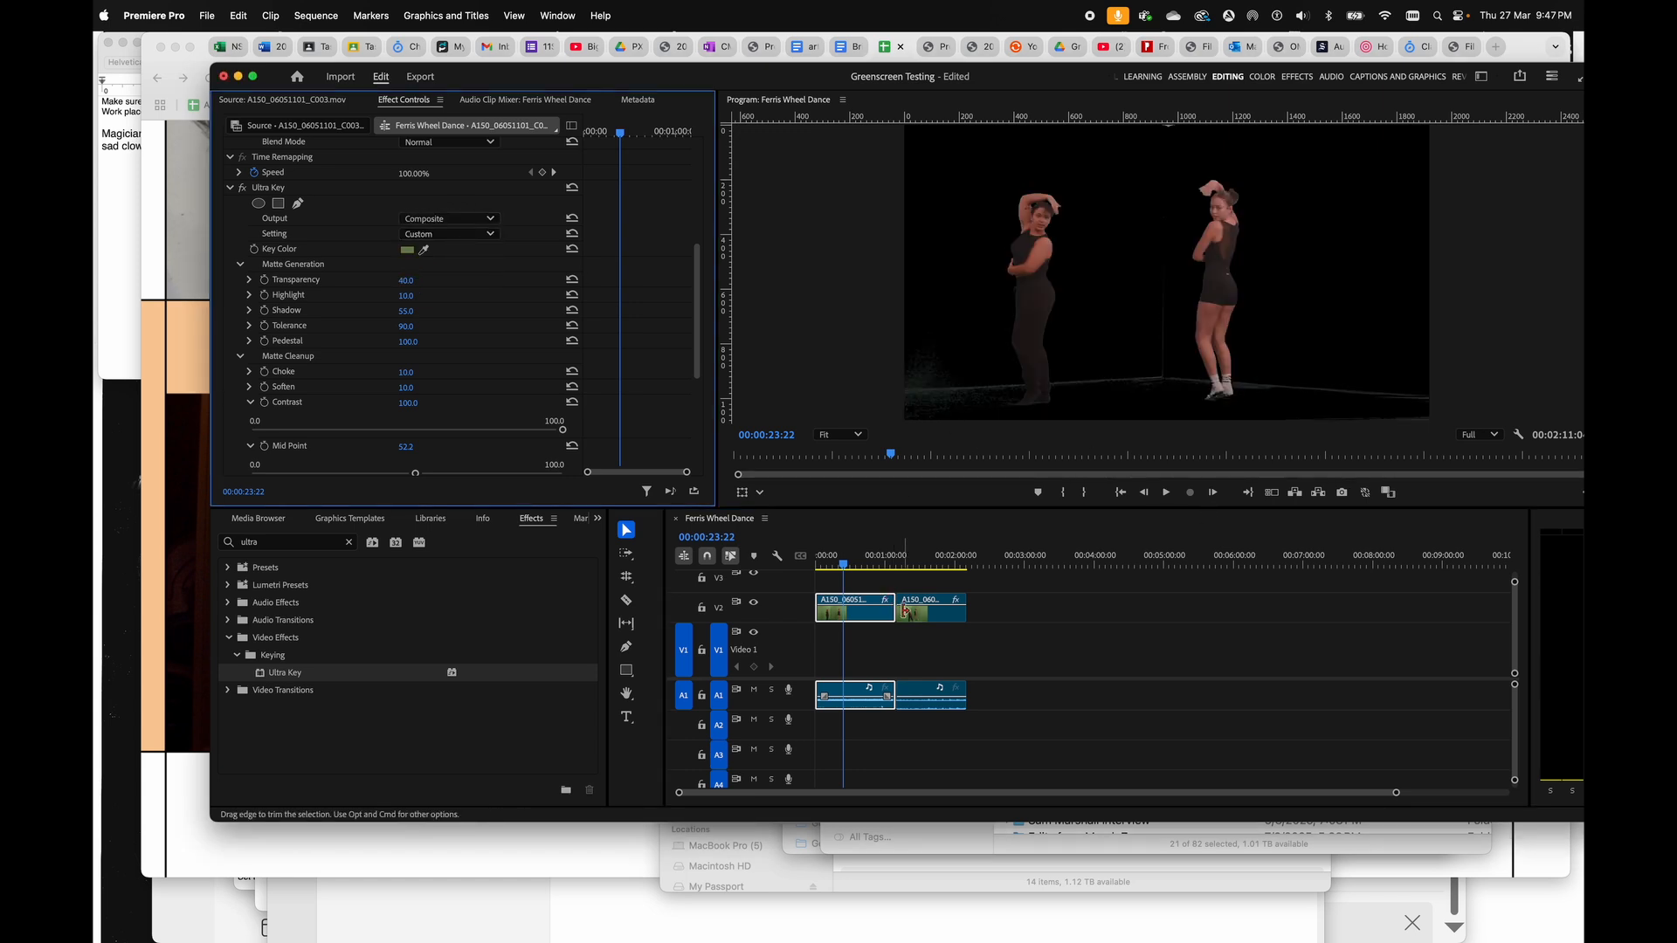
{"action": "left_click_drag", "start_coordinate": [828, 560], "coordinate": [897, 566]}
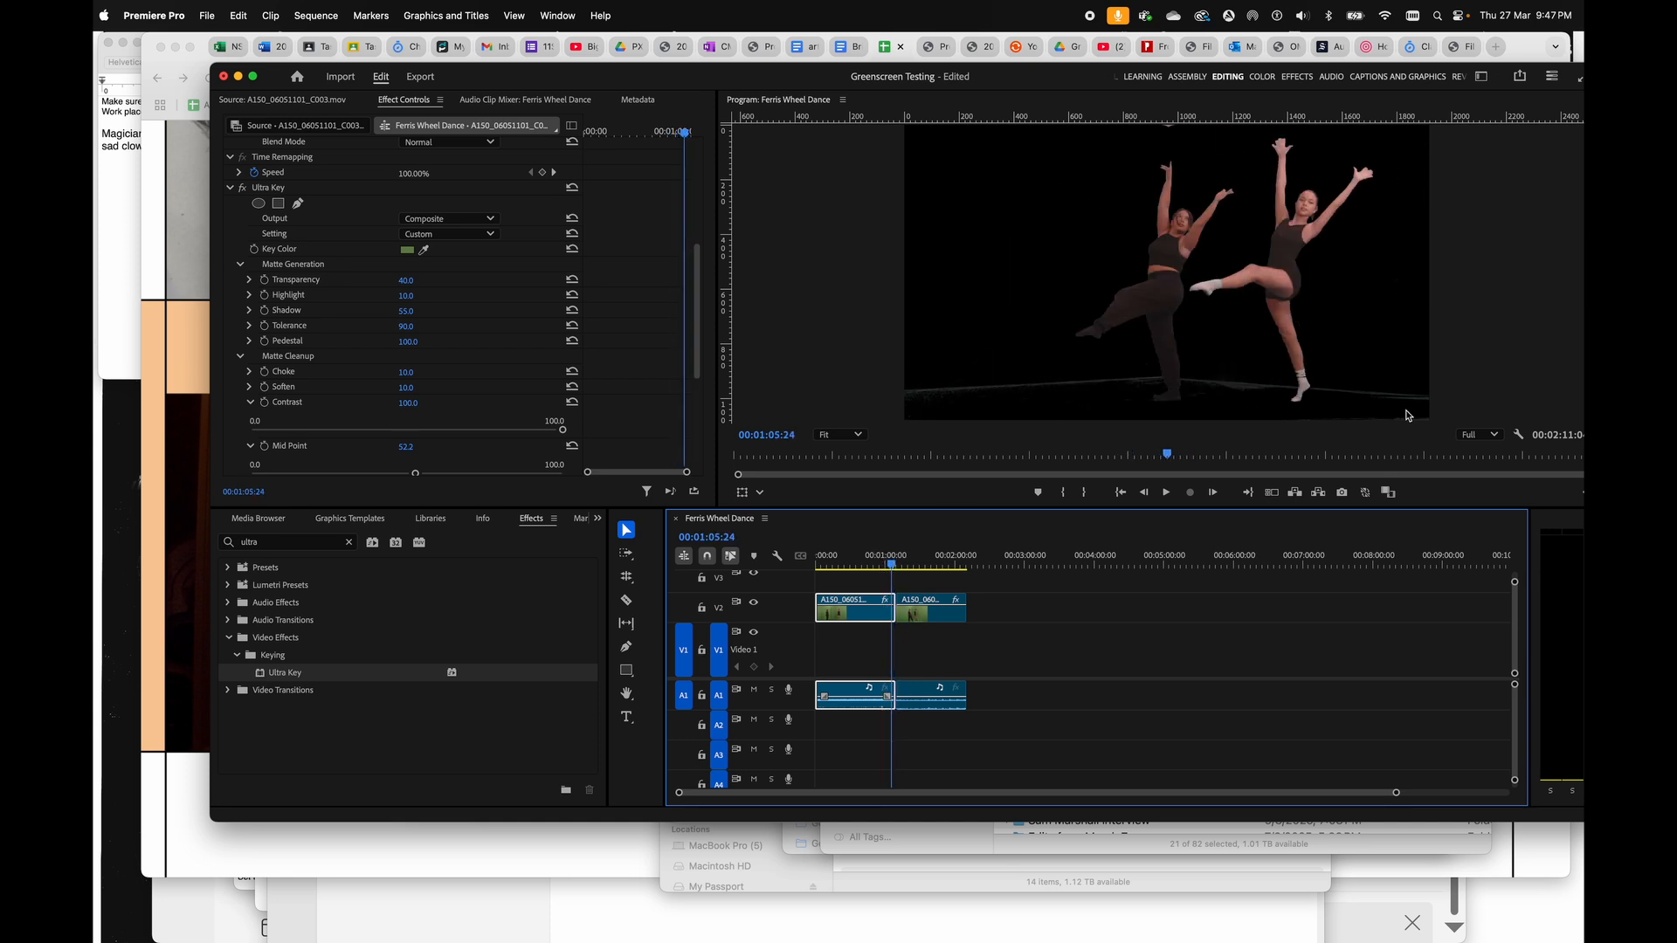
{"action": "left_click", "coordinate": [868, 637]}
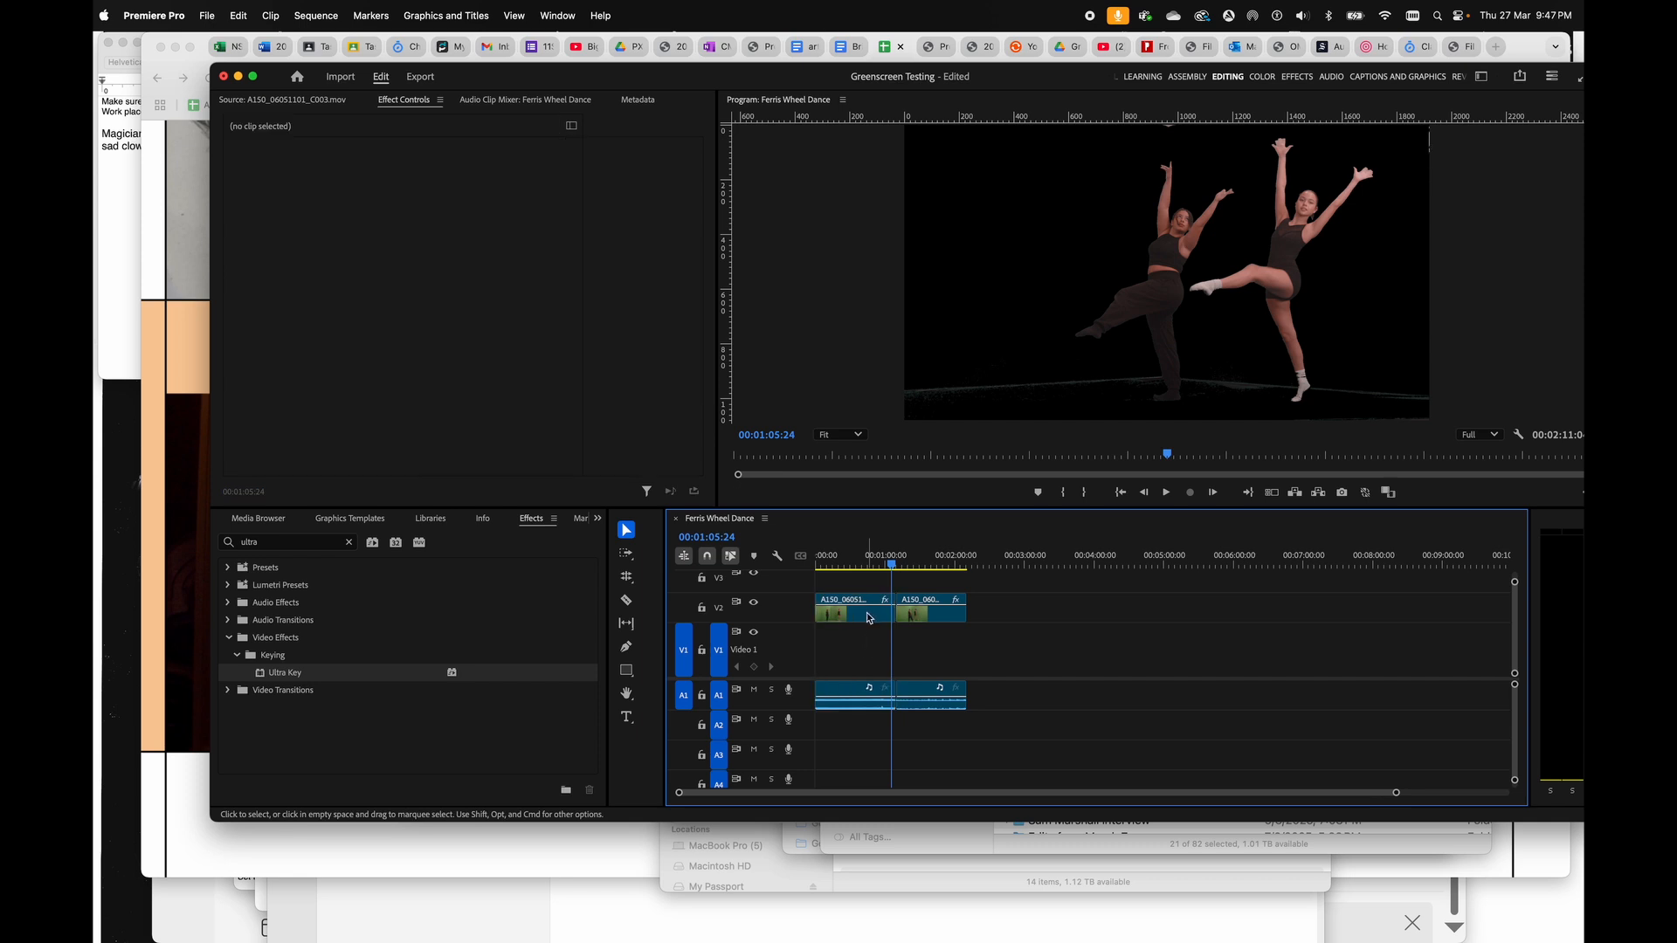
{"action": "left_click", "coordinate": [871, 616]}
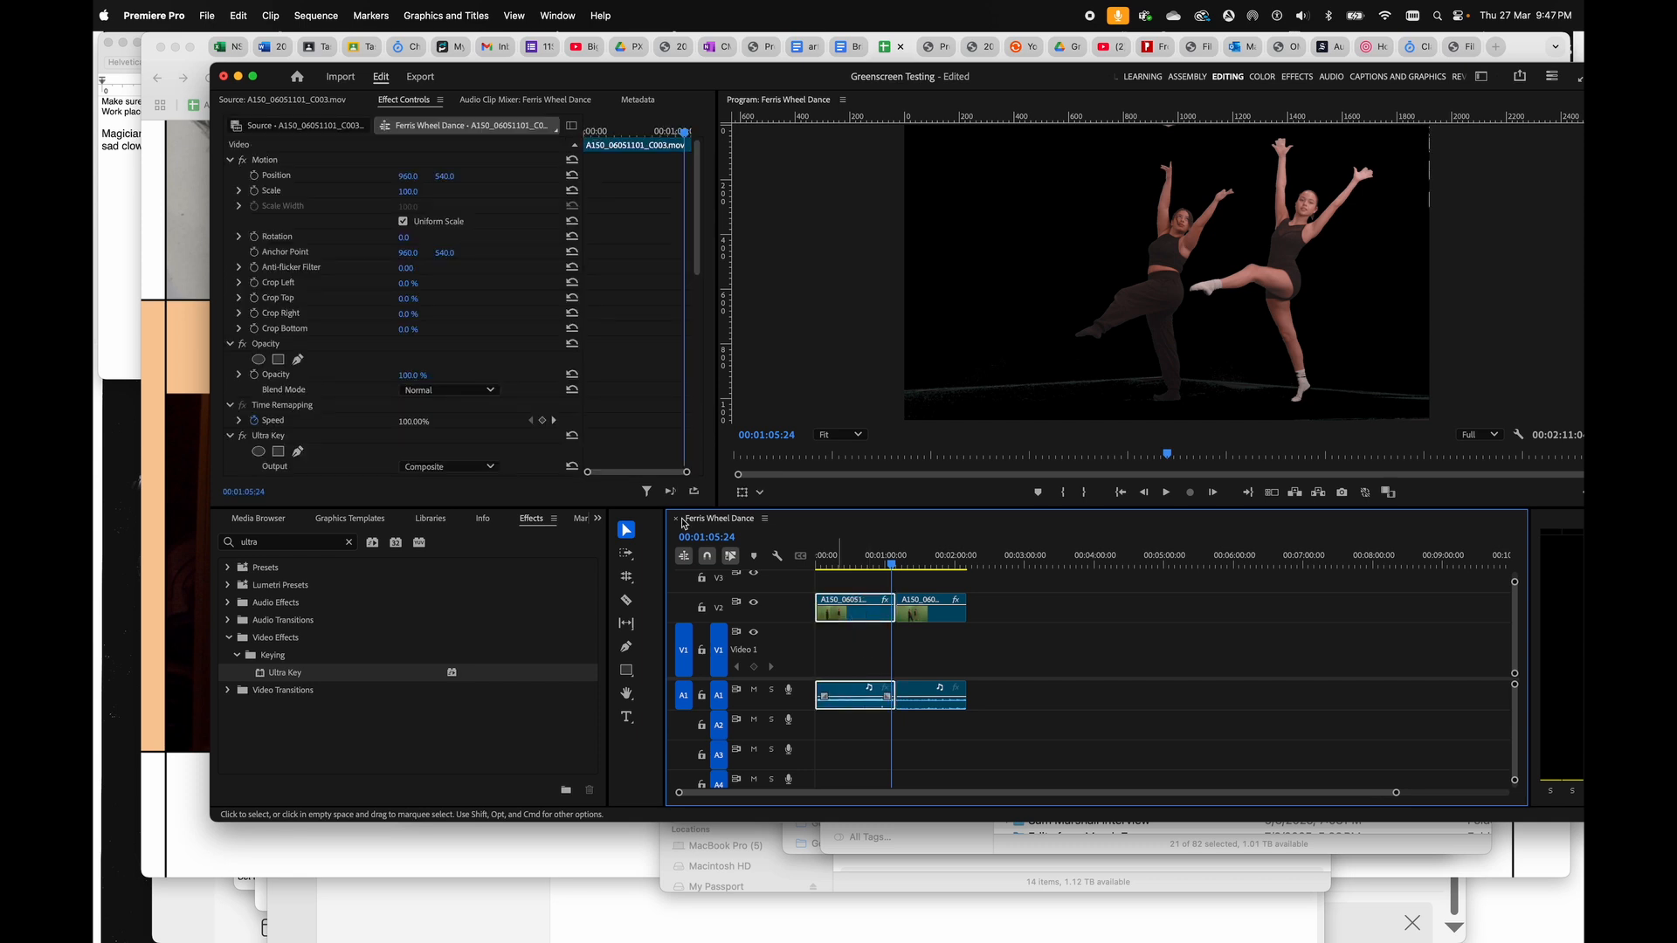
{"action": "left_click", "coordinate": [258, 359]}
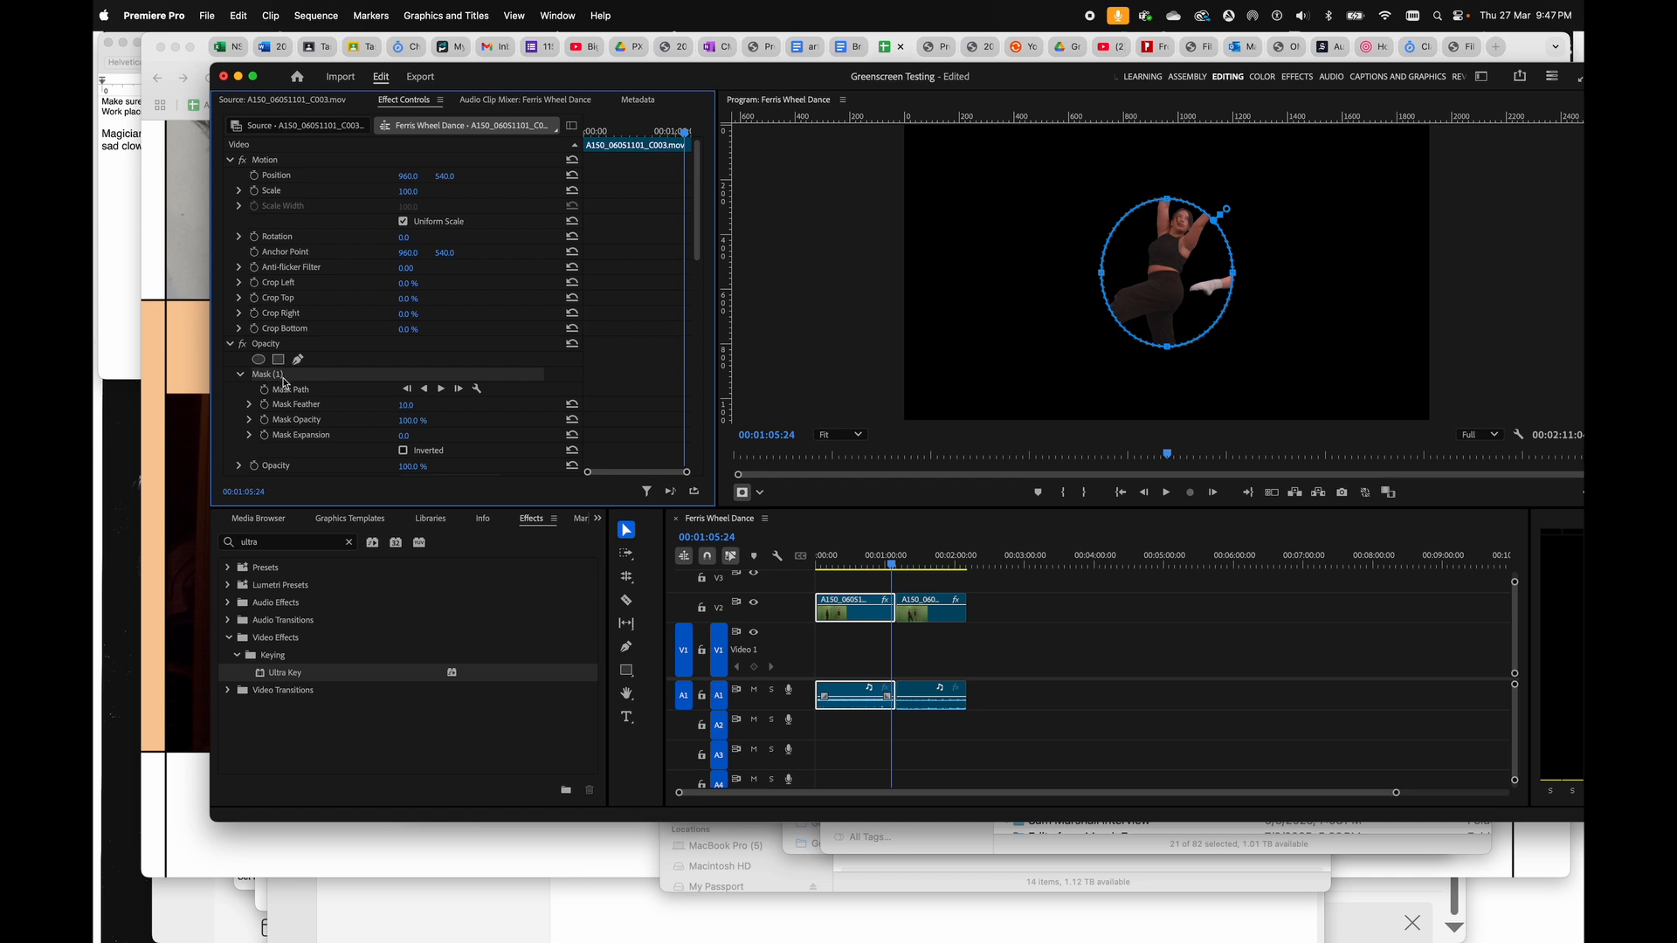
{"action": "key", "text": "Delete"}
{"action": "left_click", "coordinate": [279, 359]}
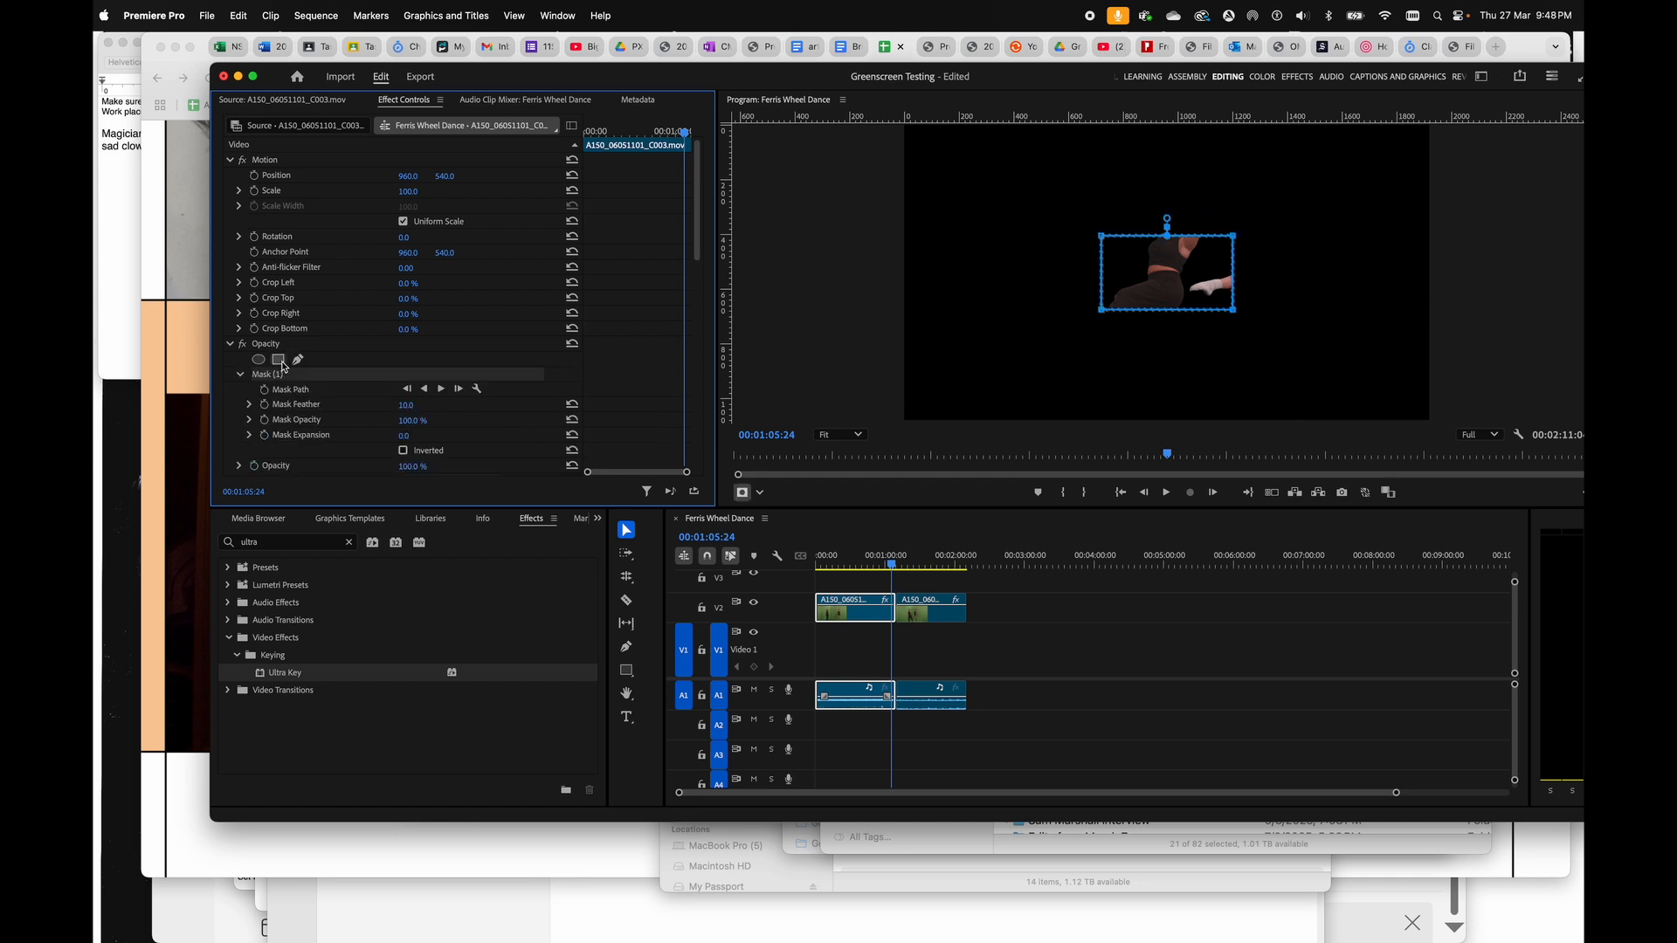
{"action": "left_click_drag", "start_coordinate": [1175, 258], "coordinate": [1050, 201]}
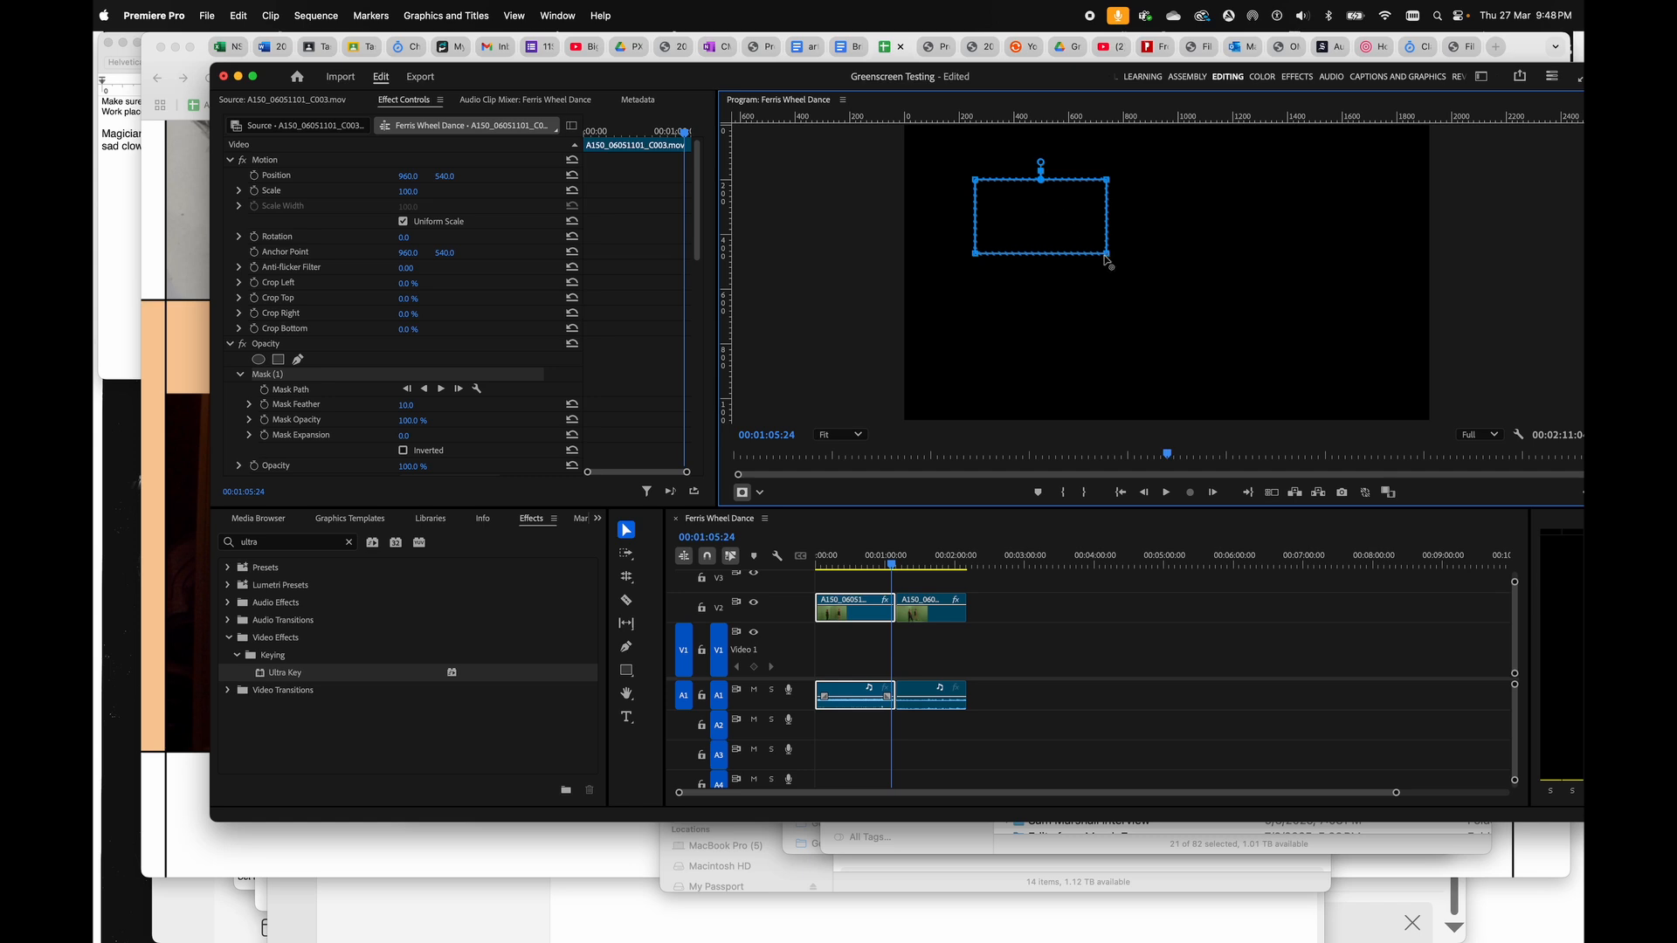
{"action": "left_click_drag", "start_coordinate": [1106, 258], "coordinate": [1424, 380]}
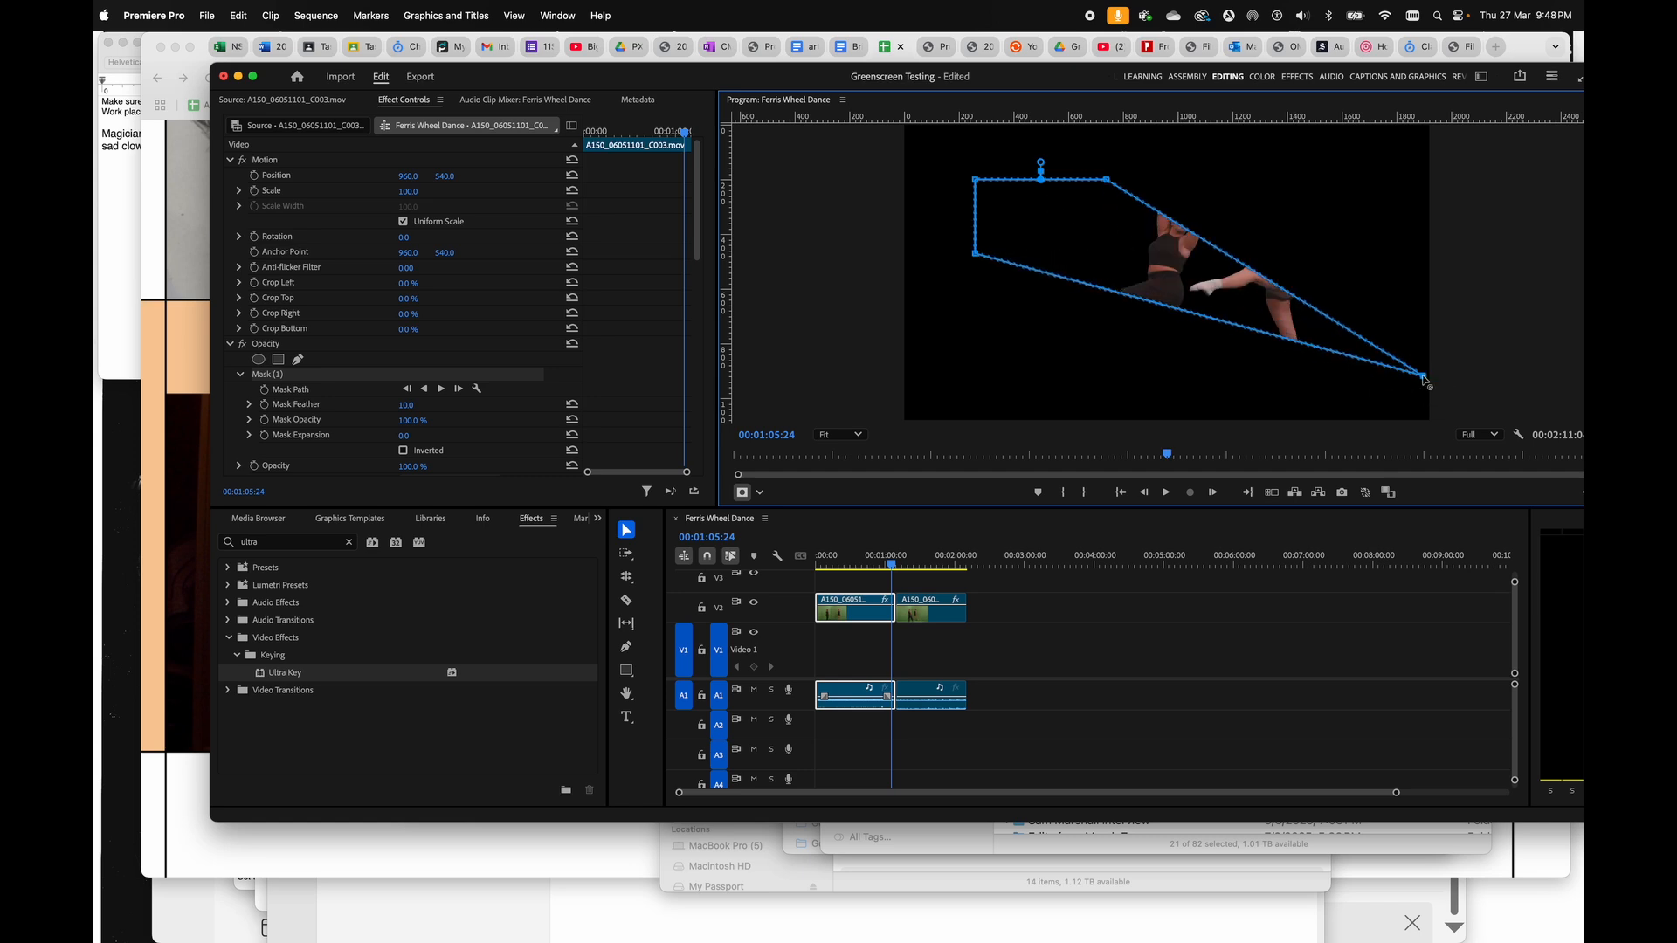
{"action": "key", "text": "super+z"}
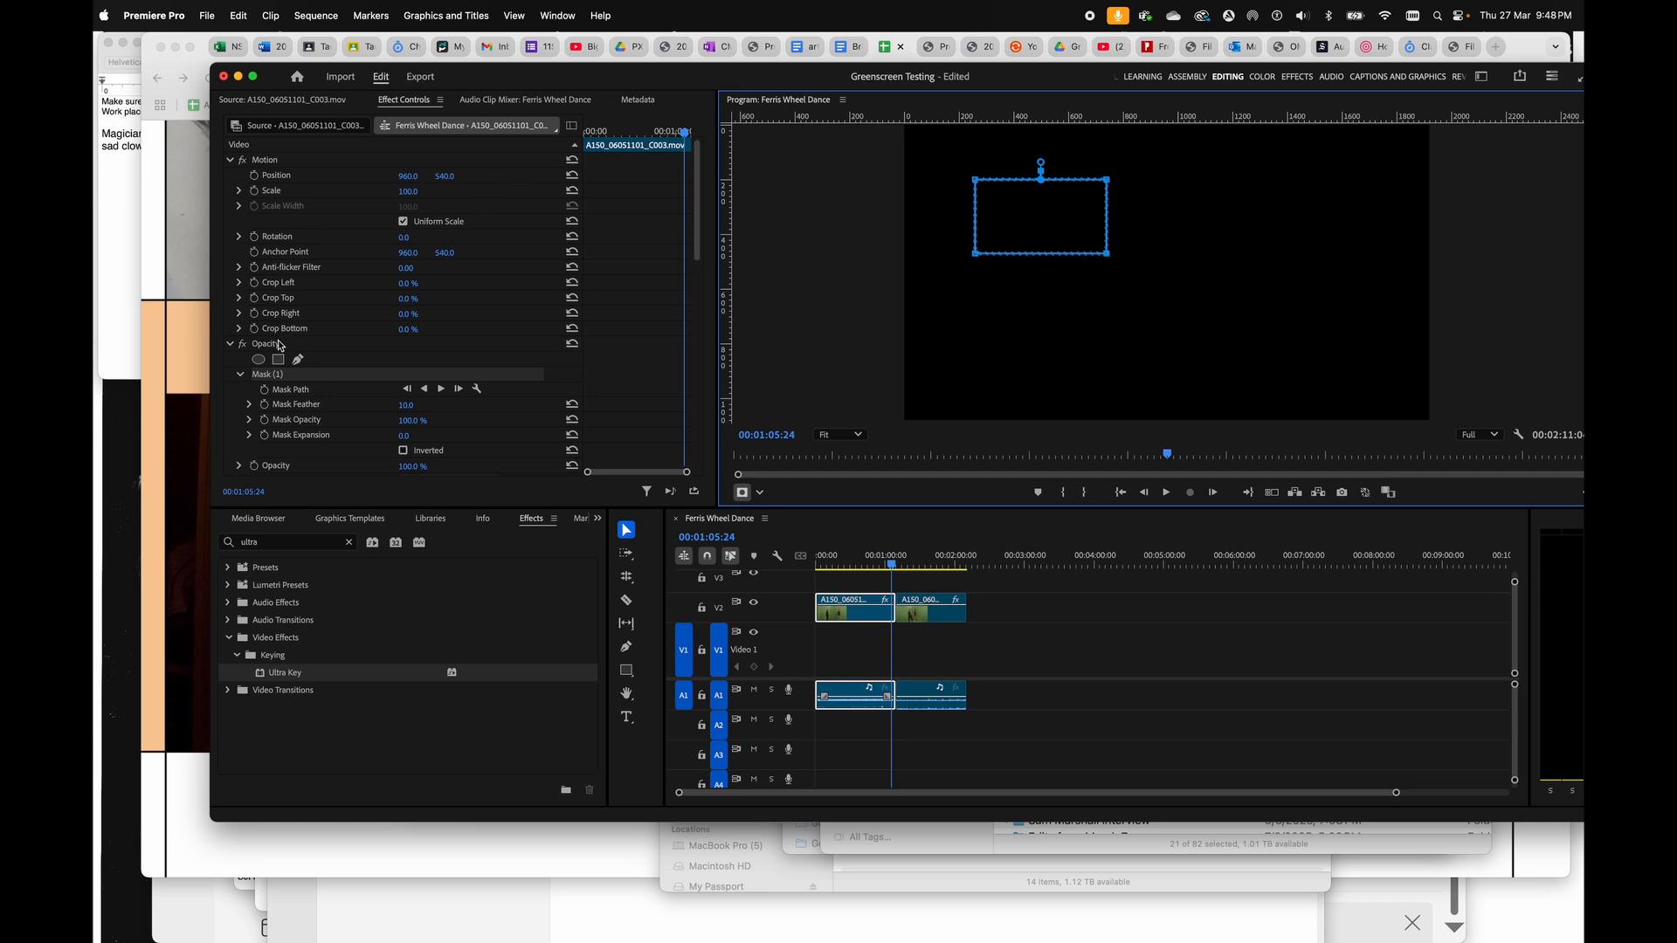
{"action": "key", "text": "super+z"}
{"action": "key", "text": "super+z"}
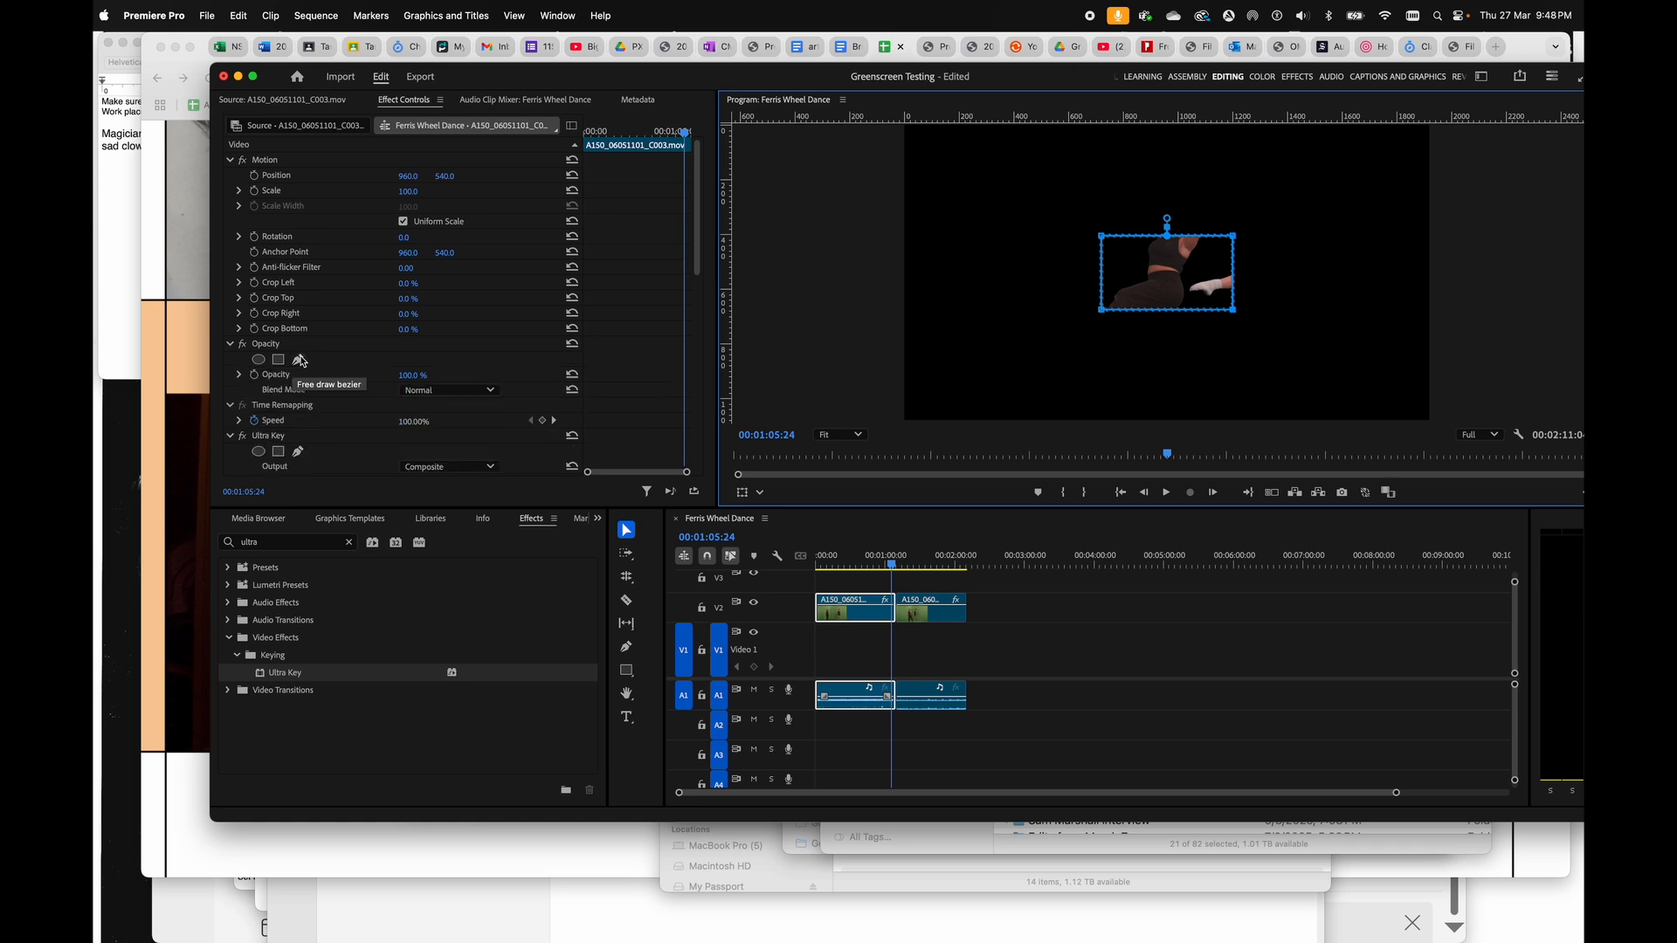
- Draw a closed six-point free-draw bezier opacity mask on the first clip, running just inside the frame edges around both dancers
{"action": "left_click", "coordinate": [300, 360]}
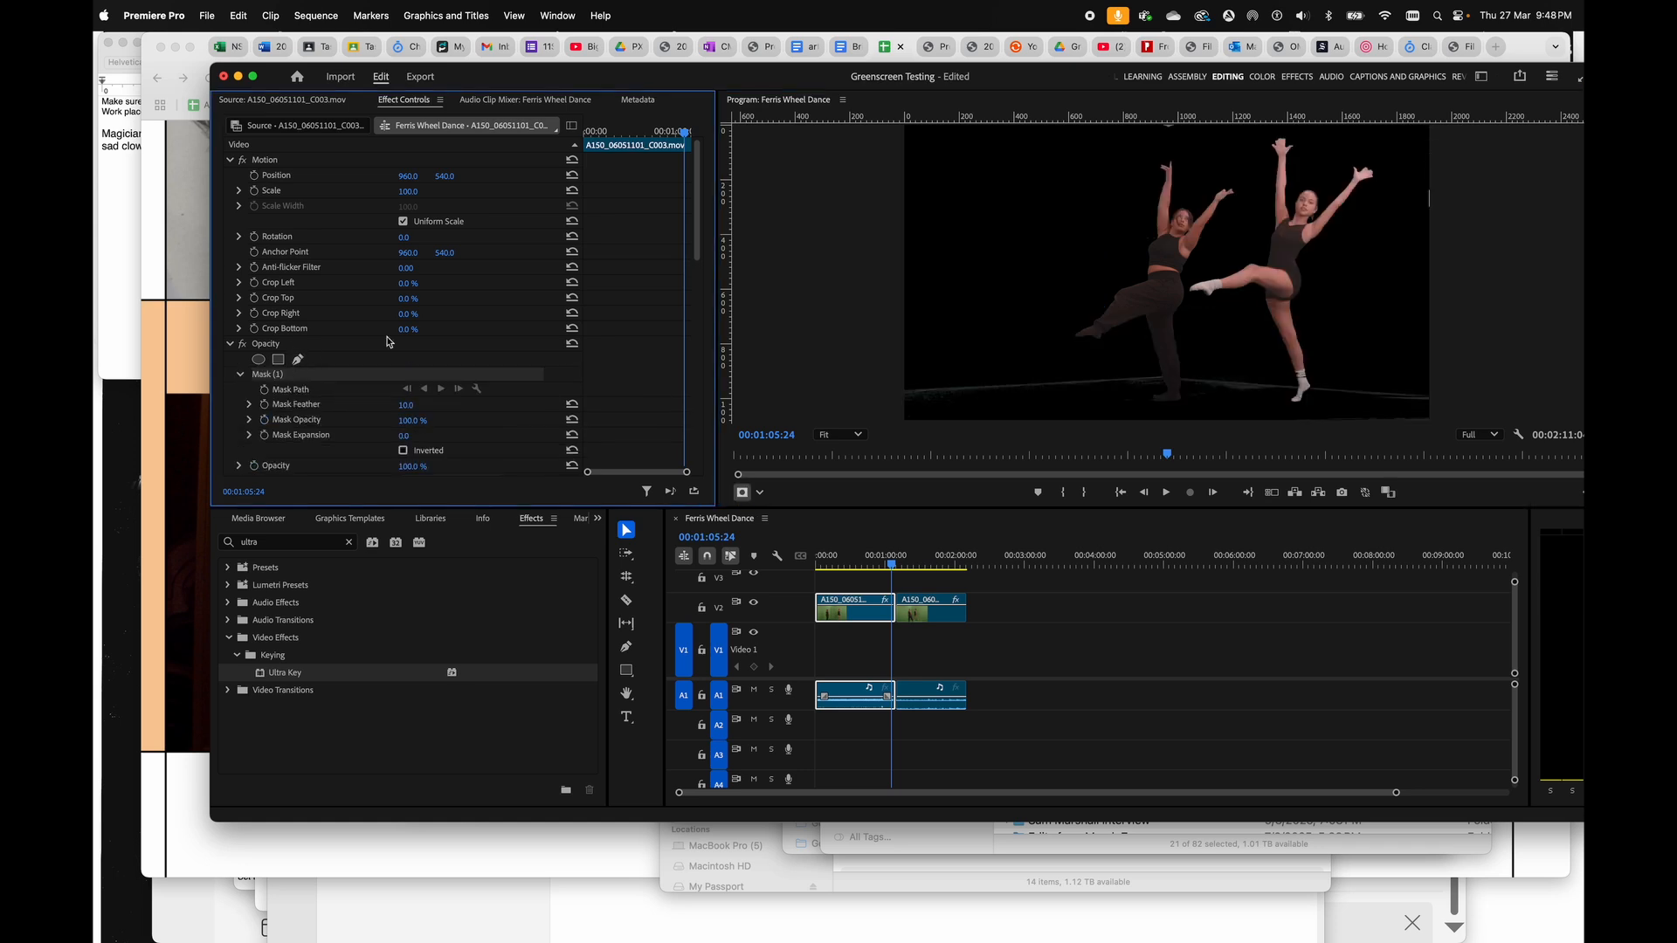
{"action": "left_click", "coordinate": [908, 128]}
{"action": "left_click", "coordinate": [917, 403]}
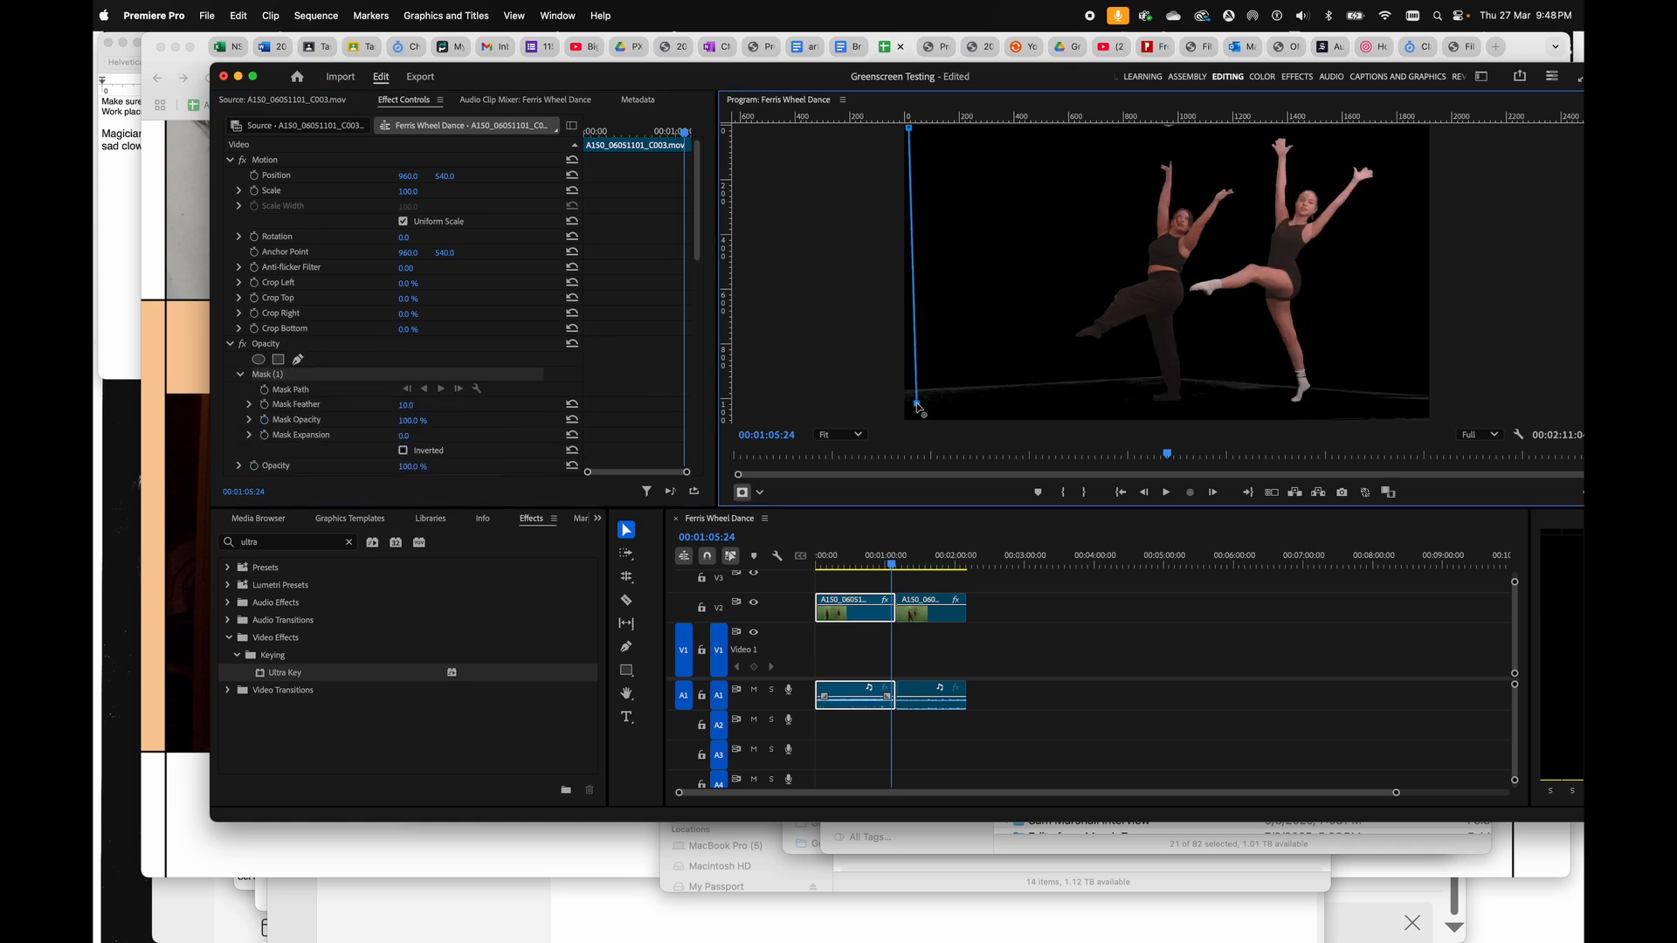
{"action": "left_click", "coordinate": [1099, 414]}
{"action": "left_click", "coordinate": [1318, 411]}
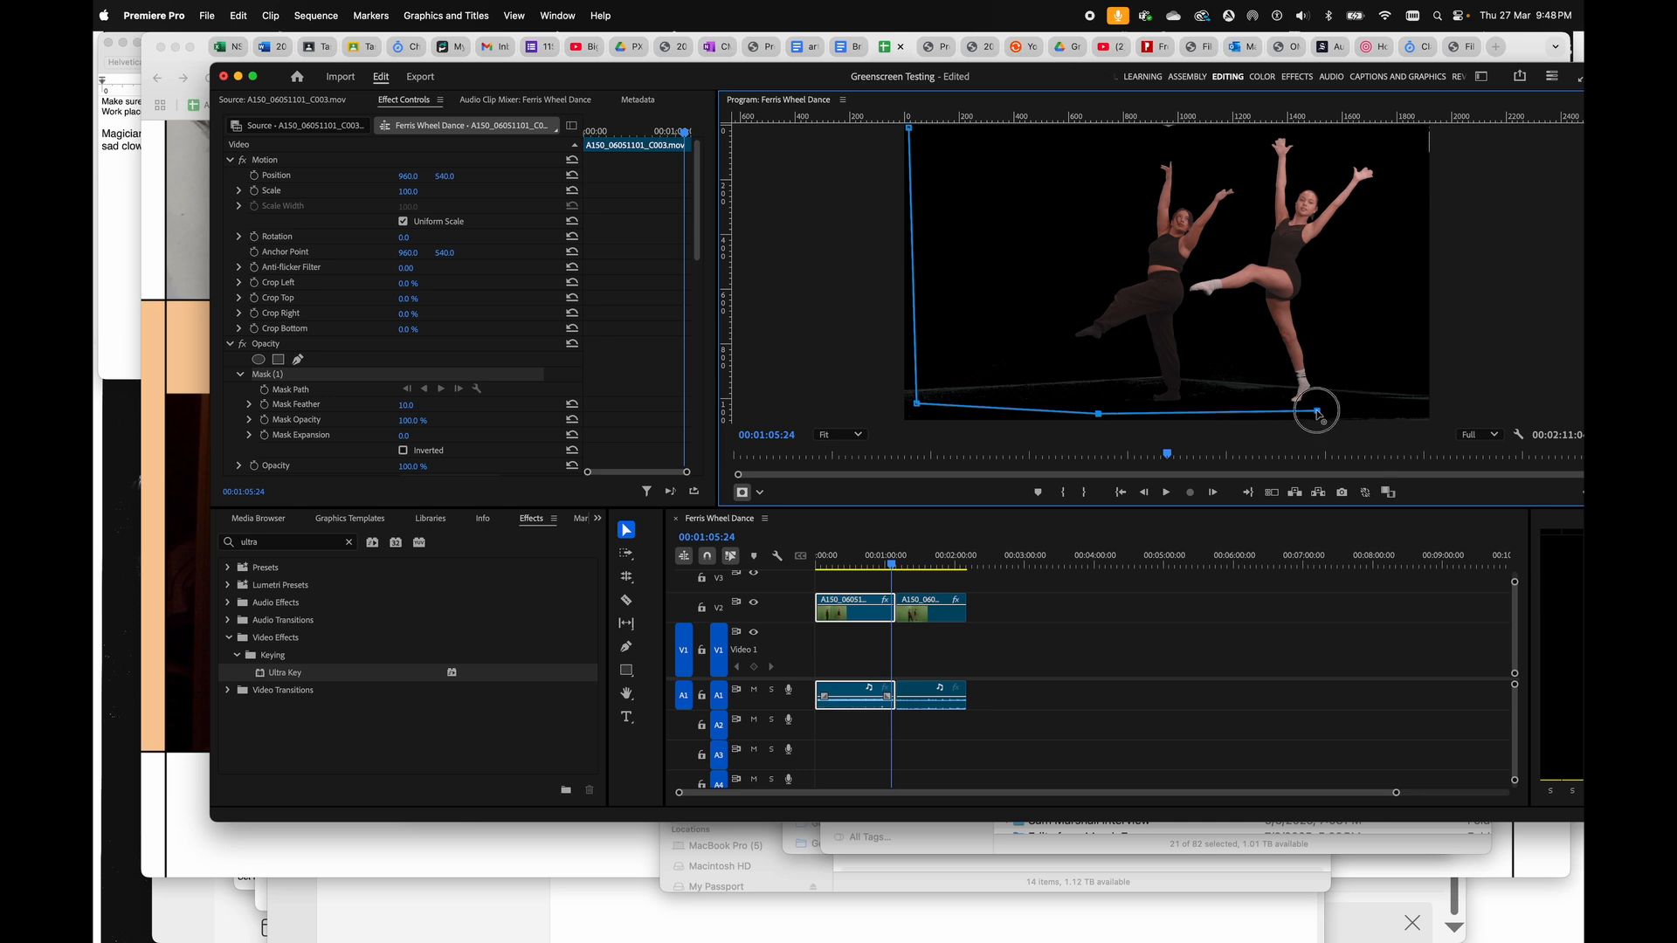
{"action": "left_click", "coordinate": [1417, 399]}
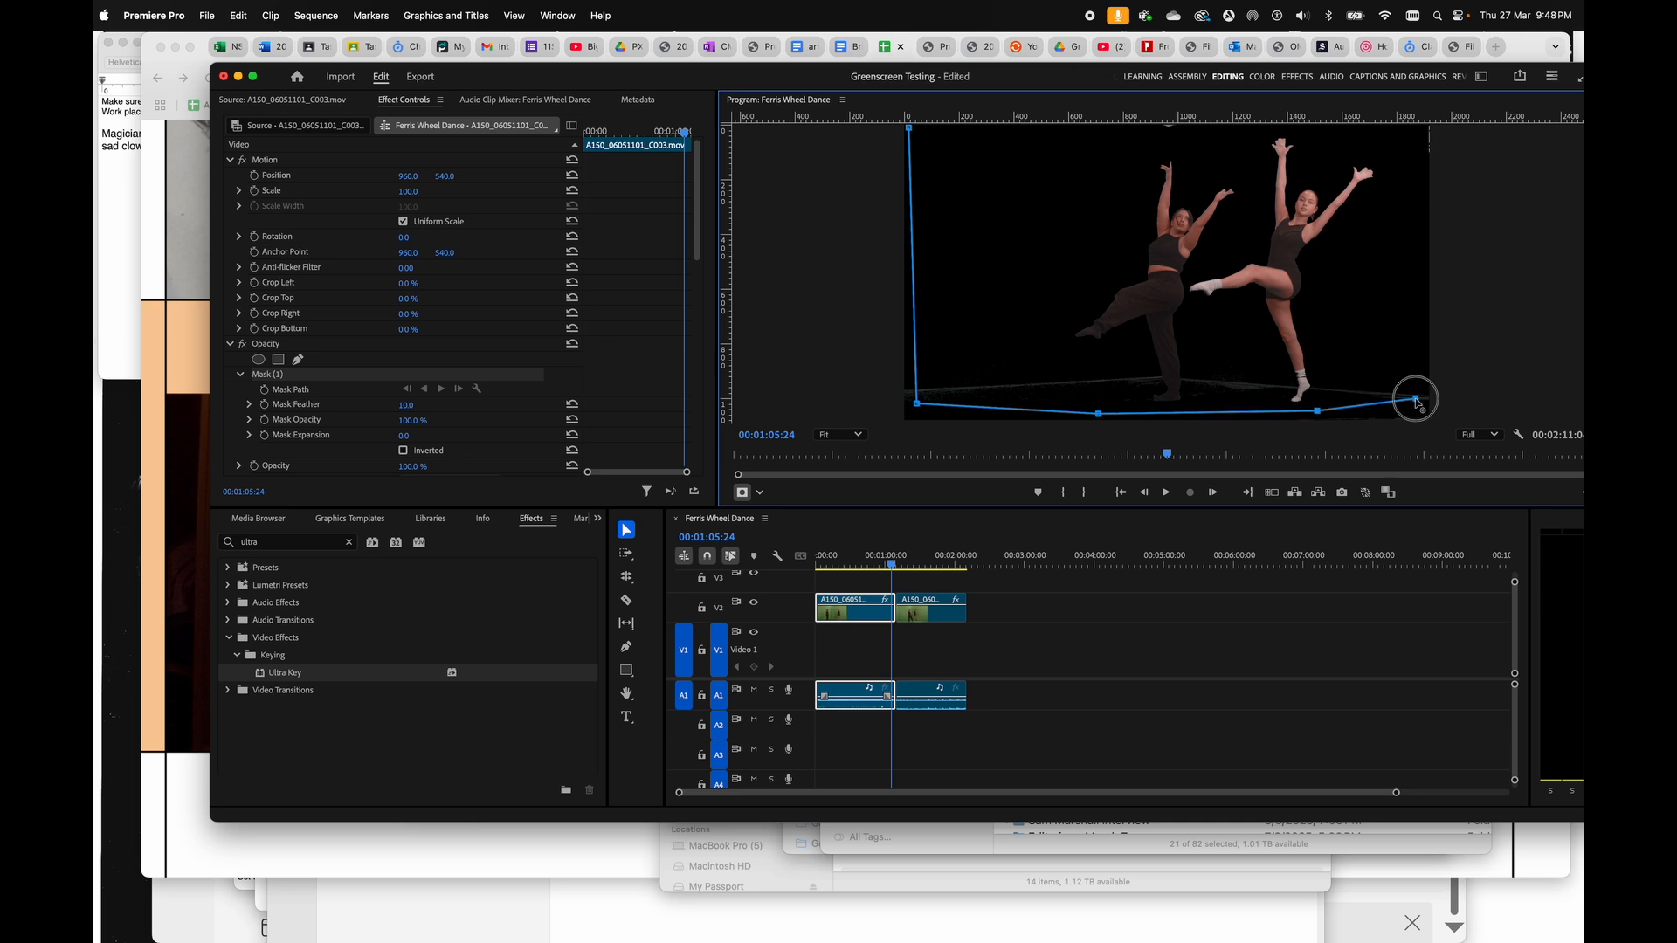
{"action": "left_click", "coordinate": [1395, 131]}
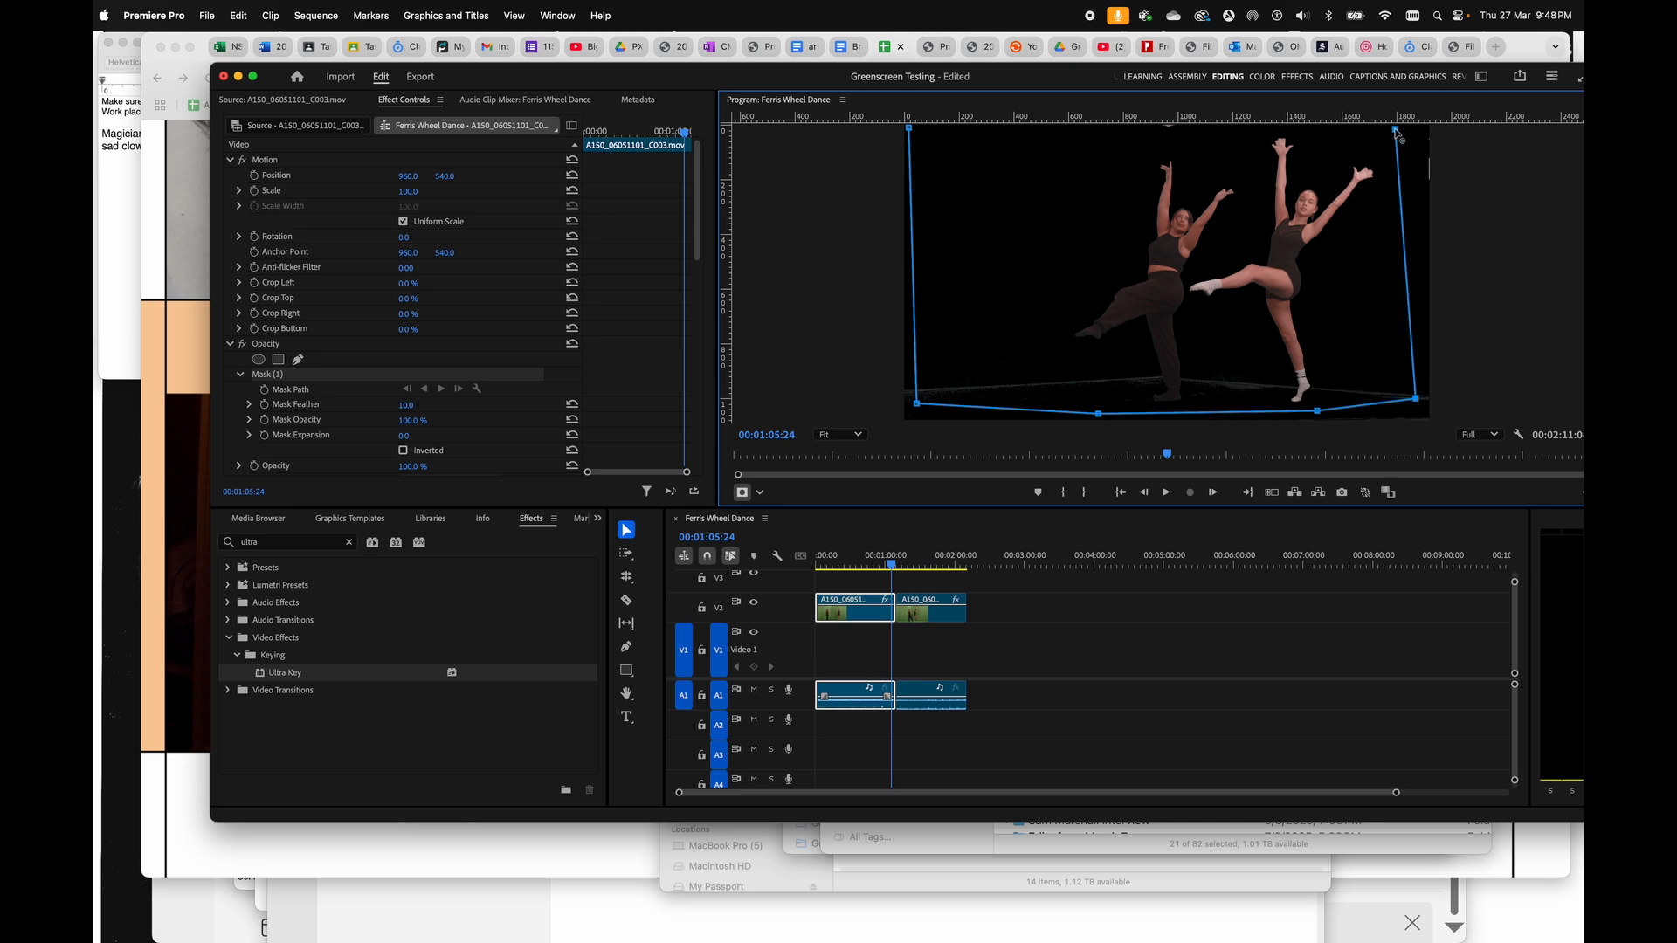
{"action": "left_click", "coordinate": [909, 130]}
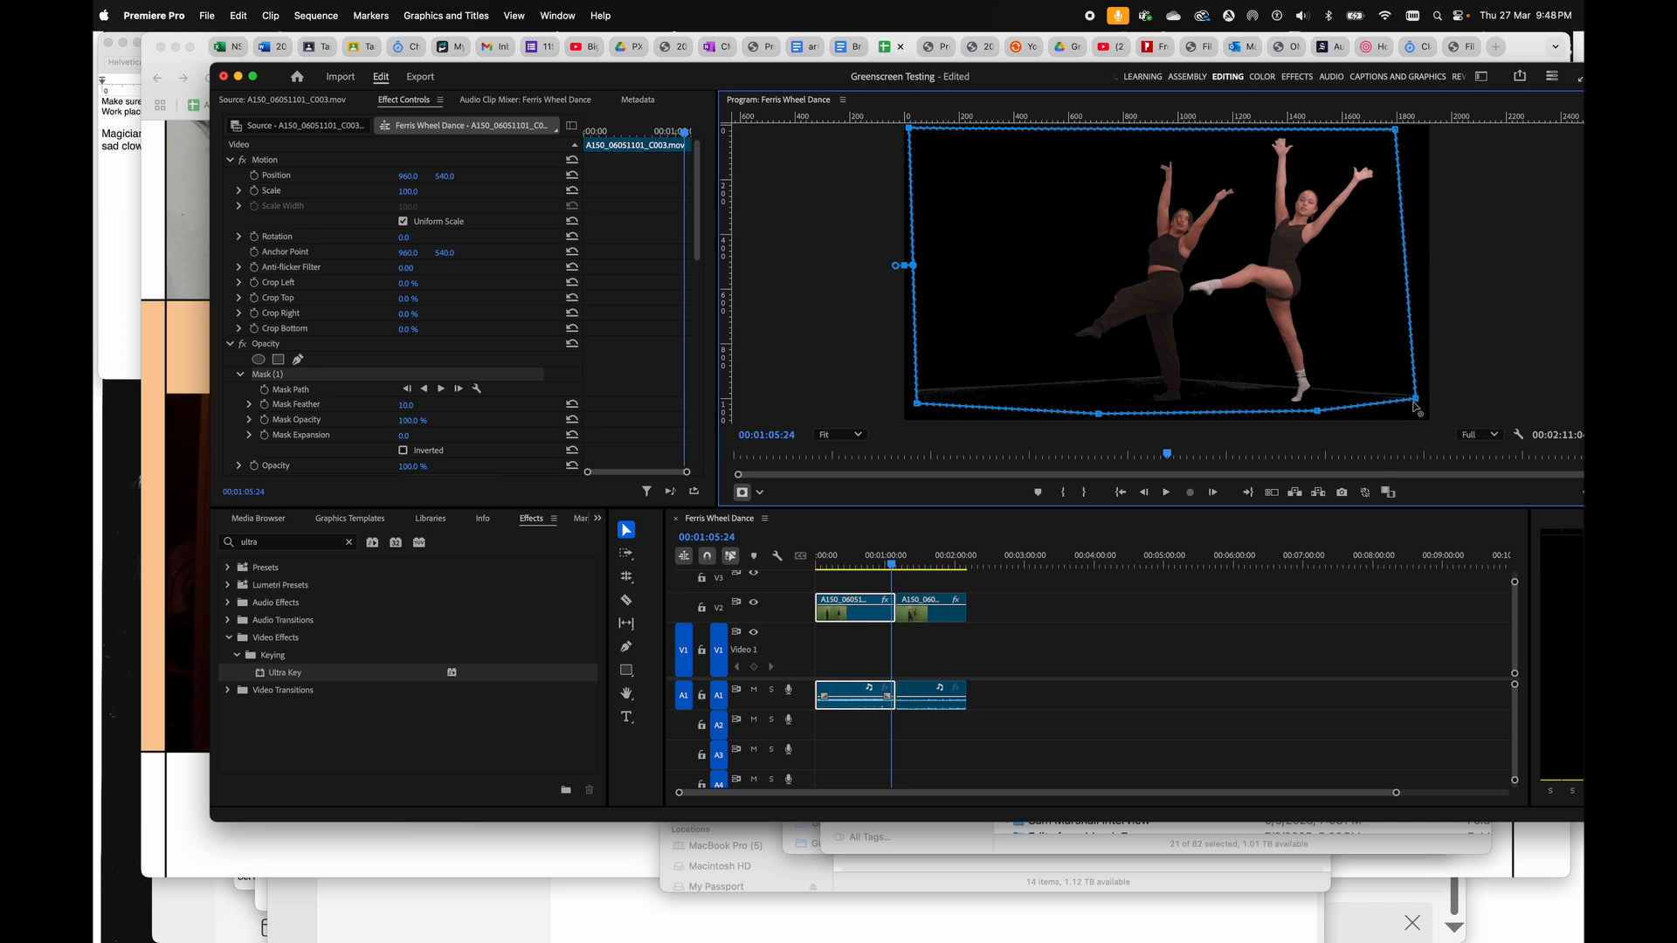
- Pull the opacity mask's lower-right corner inward and add a point on its bottom edge at 00:00:34:14, below the left dancer
{"action": "mouse_move", "coordinate": [1416, 402]}
{"action": "left_mouse_down"}
{"action": "mouse_move", "coordinate": [1372, 396]}
{"action": "mouse_move", "coordinate": [1395, 393]}
{"action": "left_mouse_up"}
{"action": "left_click", "coordinate": [859, 566]}
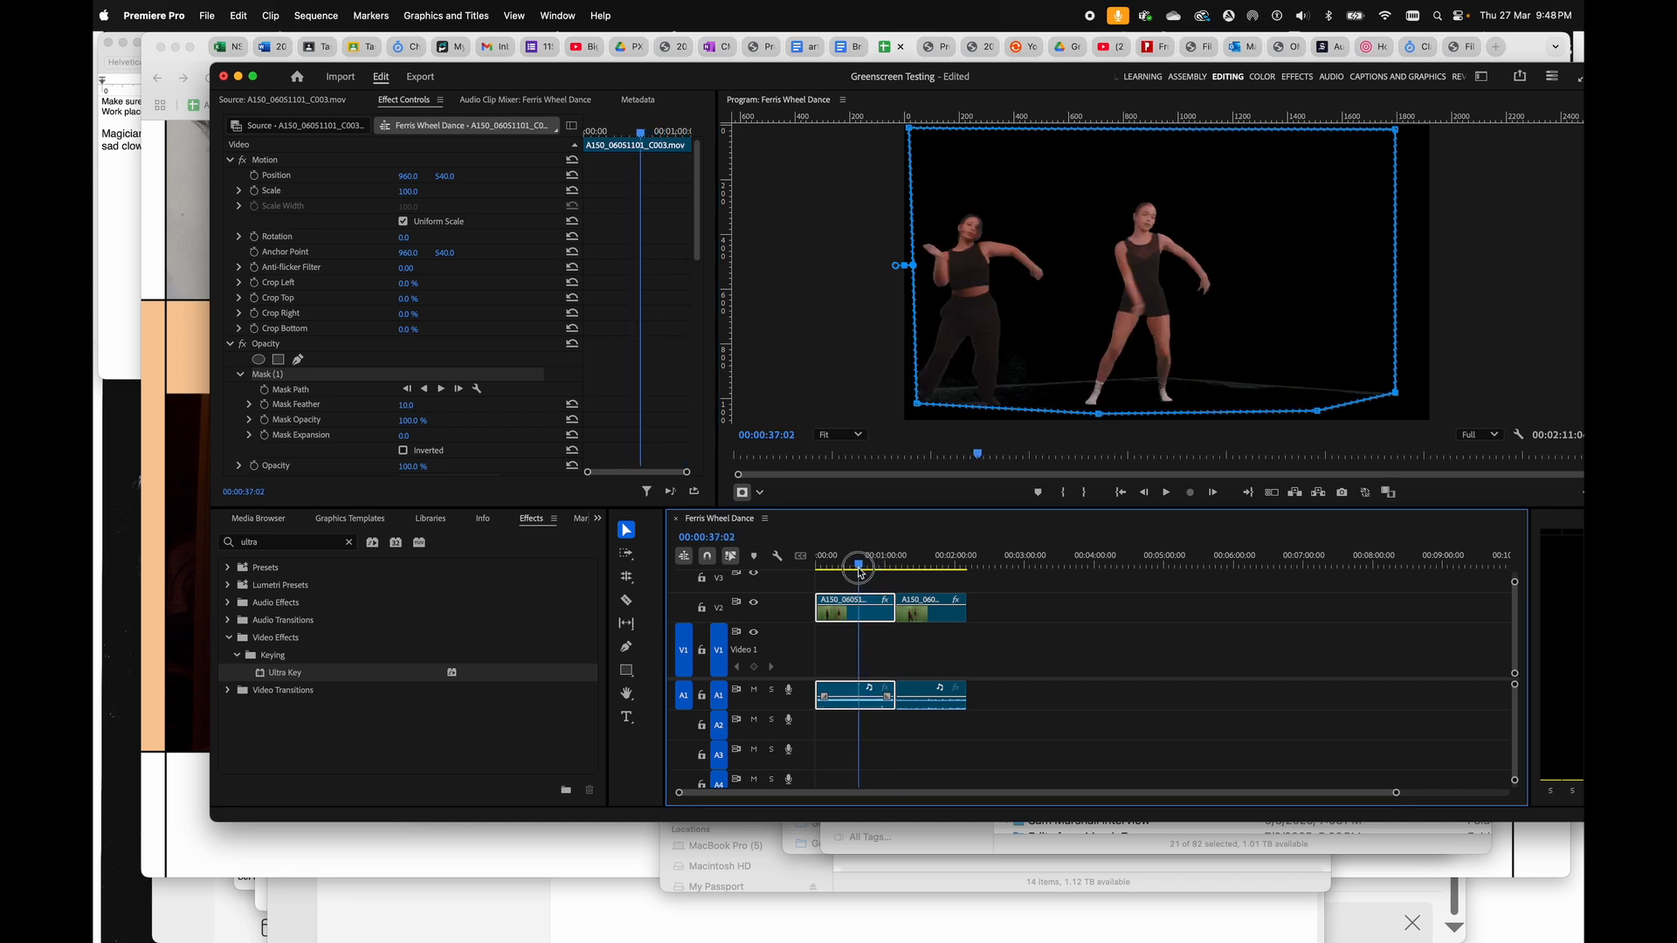
{"action": "mouse_move", "coordinate": [859, 570]}
{"action": "left_mouse_down"}
{"action": "mouse_move", "coordinate": [833, 574]}
{"action": "mouse_move", "coordinate": [860, 579]}
{"action": "left_mouse_up"}
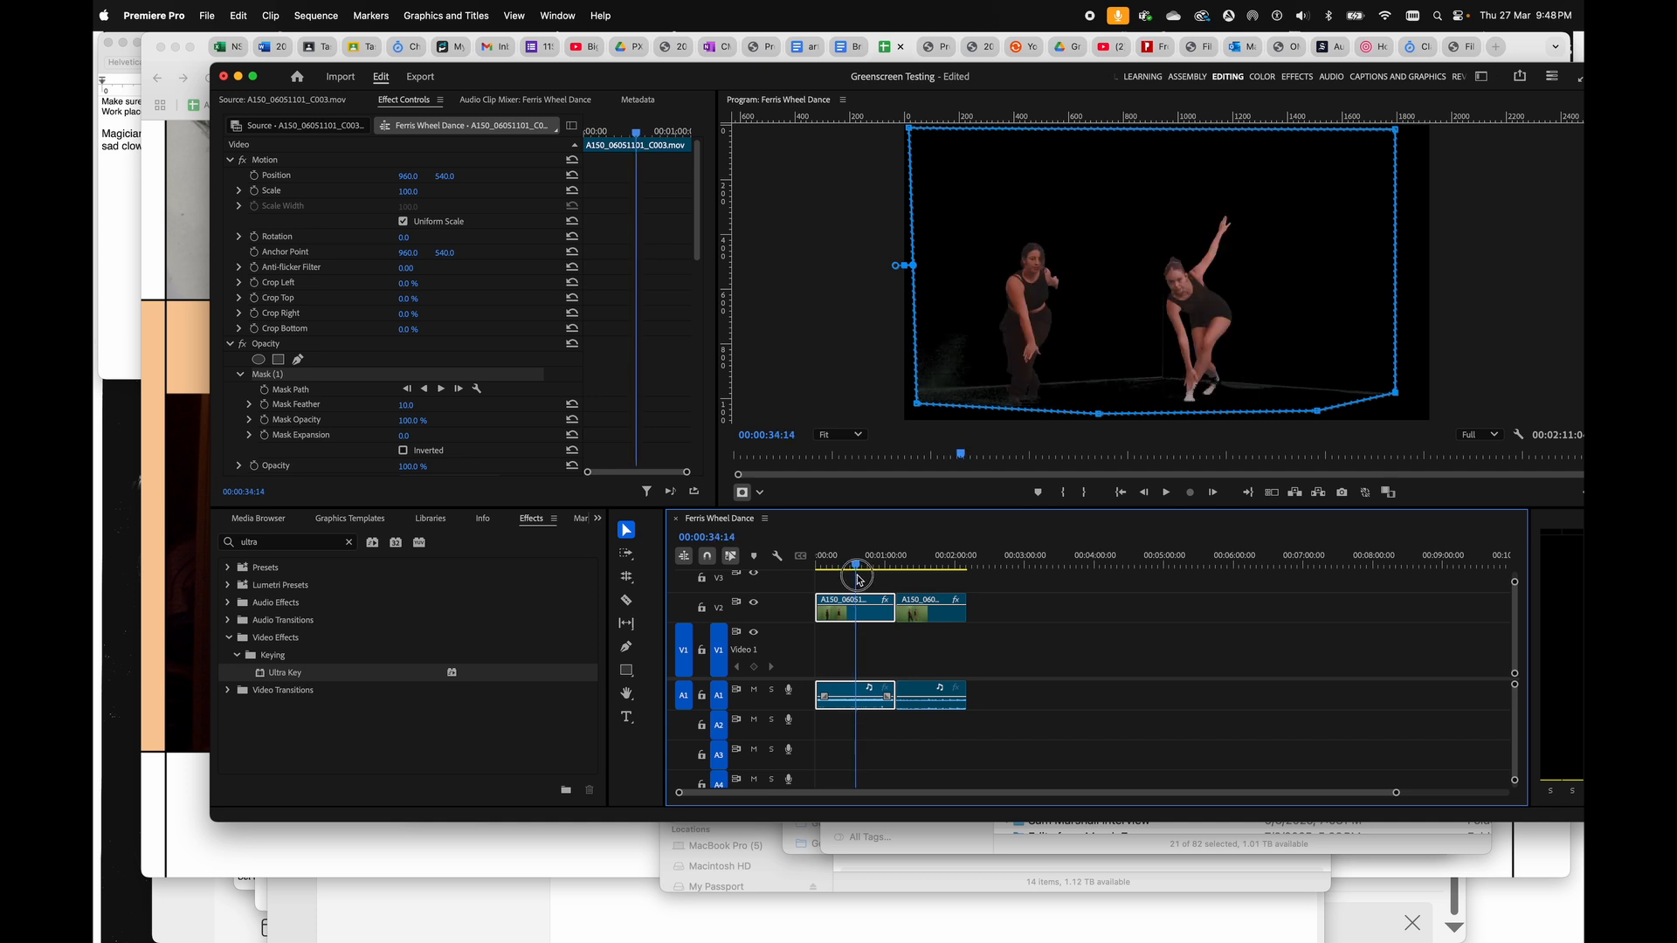
{"action": "left_click", "coordinate": [1016, 416]}
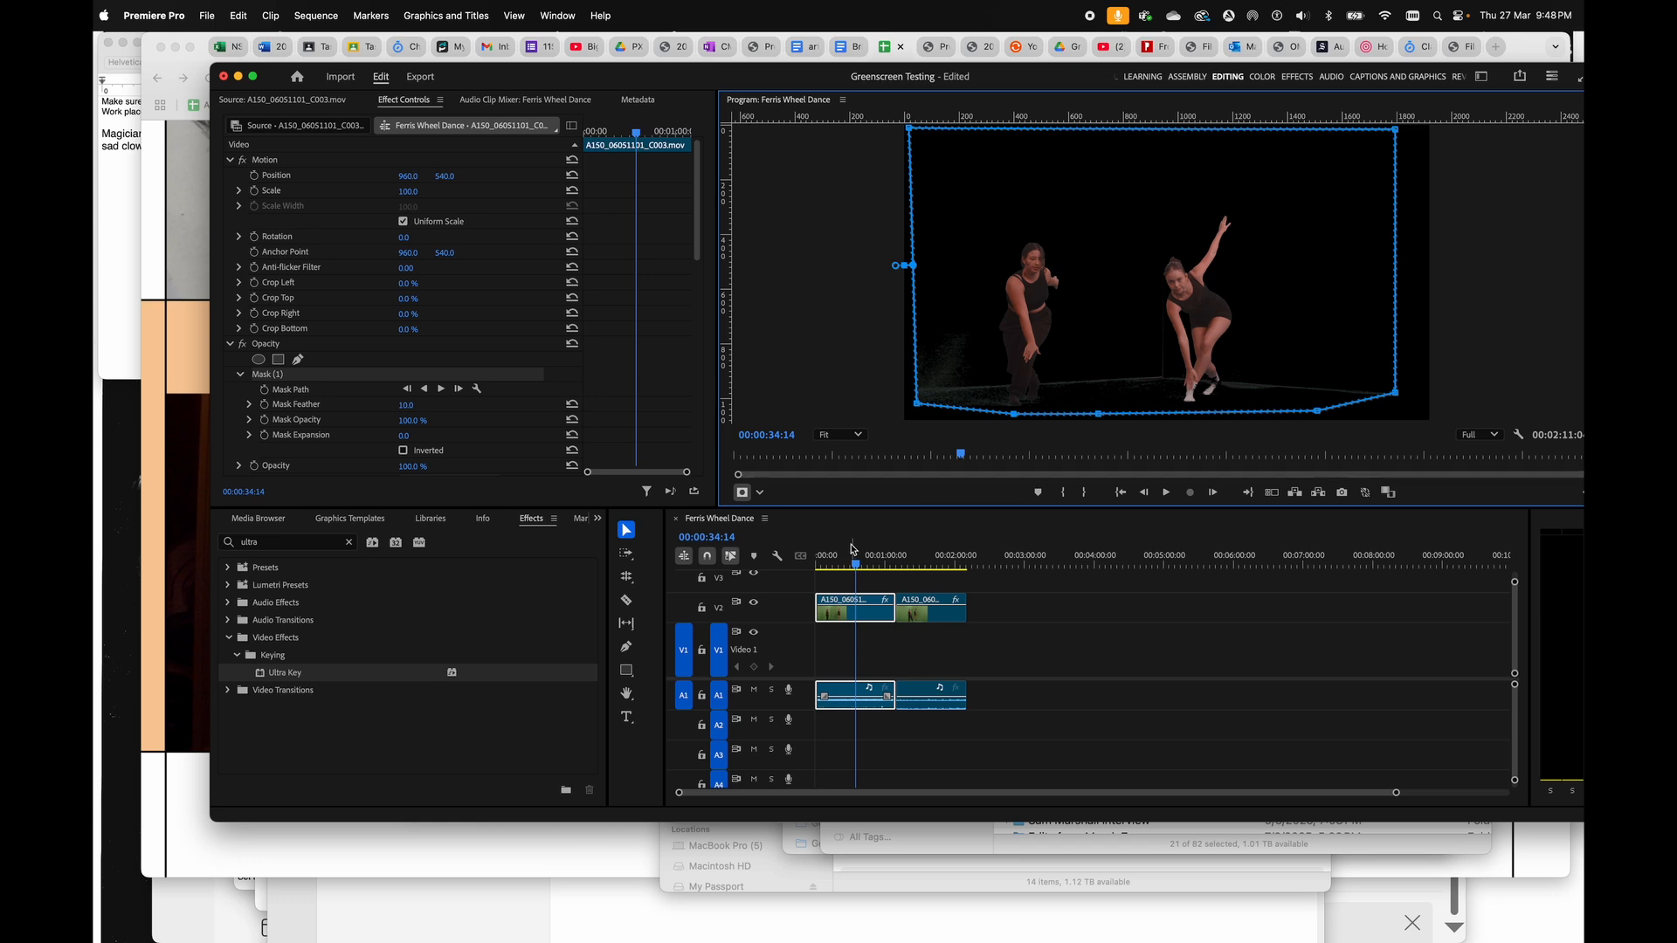
- Scrub through the first clip to 00:00:41:12 to check the dancers against the mask edges
{"action": "left_click", "coordinate": [839, 560]}
{"action": "left_click_drag", "start_coordinate": [839, 562], "coordinate": [870, 562]}
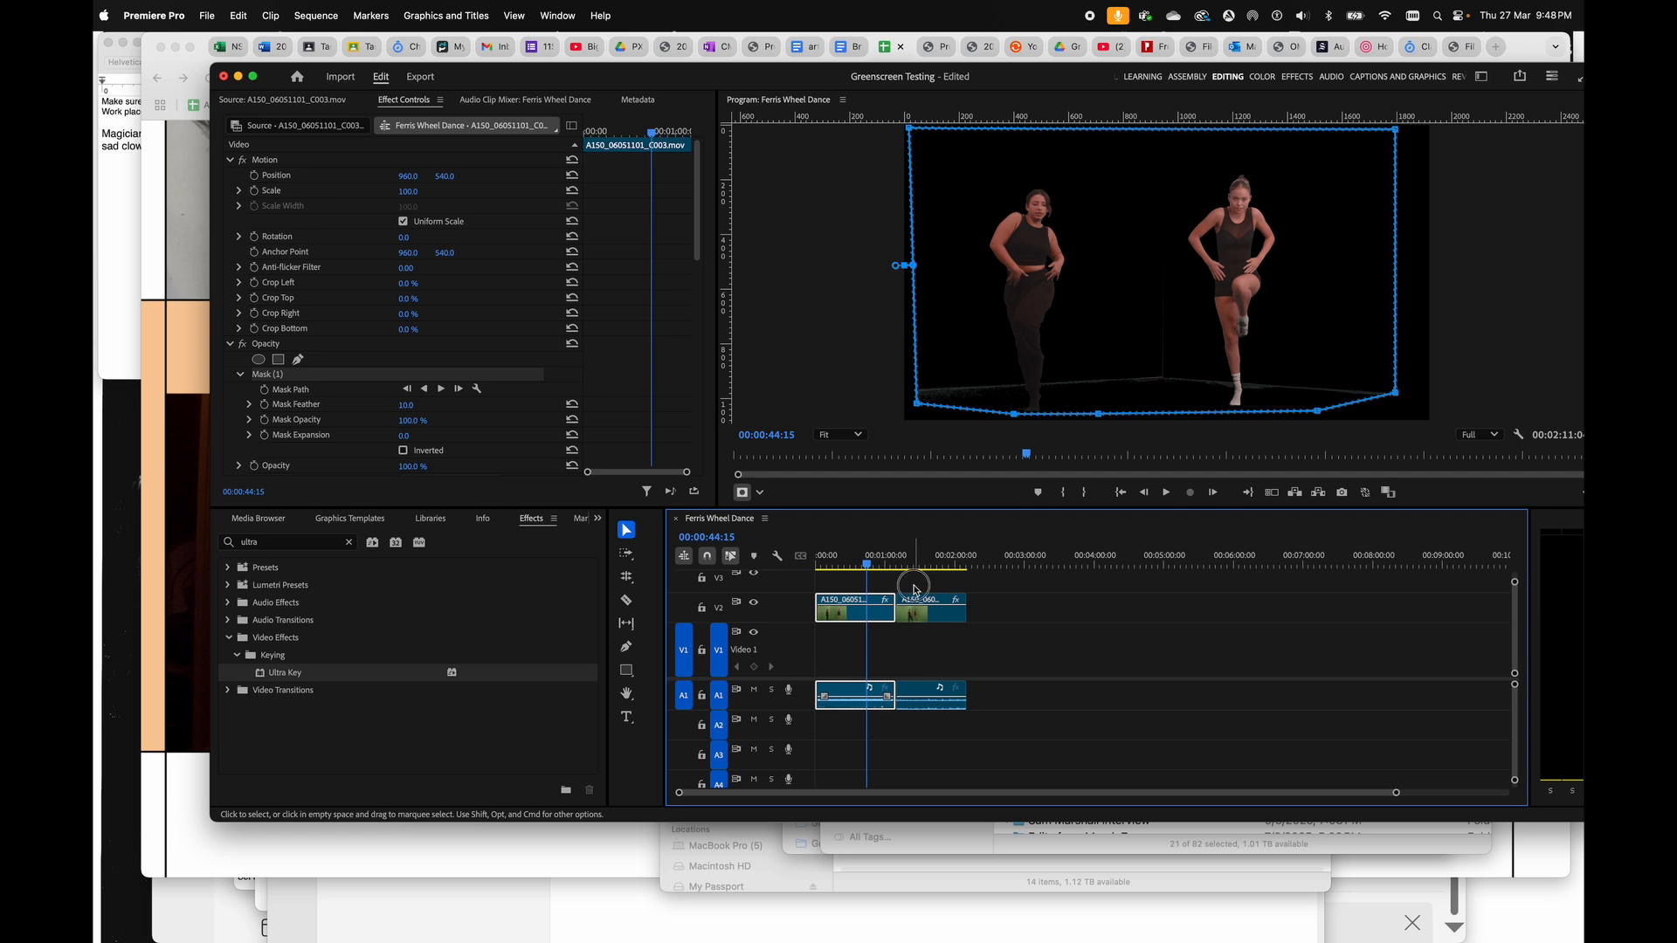
{"action": "left_click", "coordinate": [868, 574]}
{"action": "left_click", "coordinate": [860, 561]}
{"action": "left_click_drag", "start_coordinate": [861, 560], "coordinate": [865, 560]}
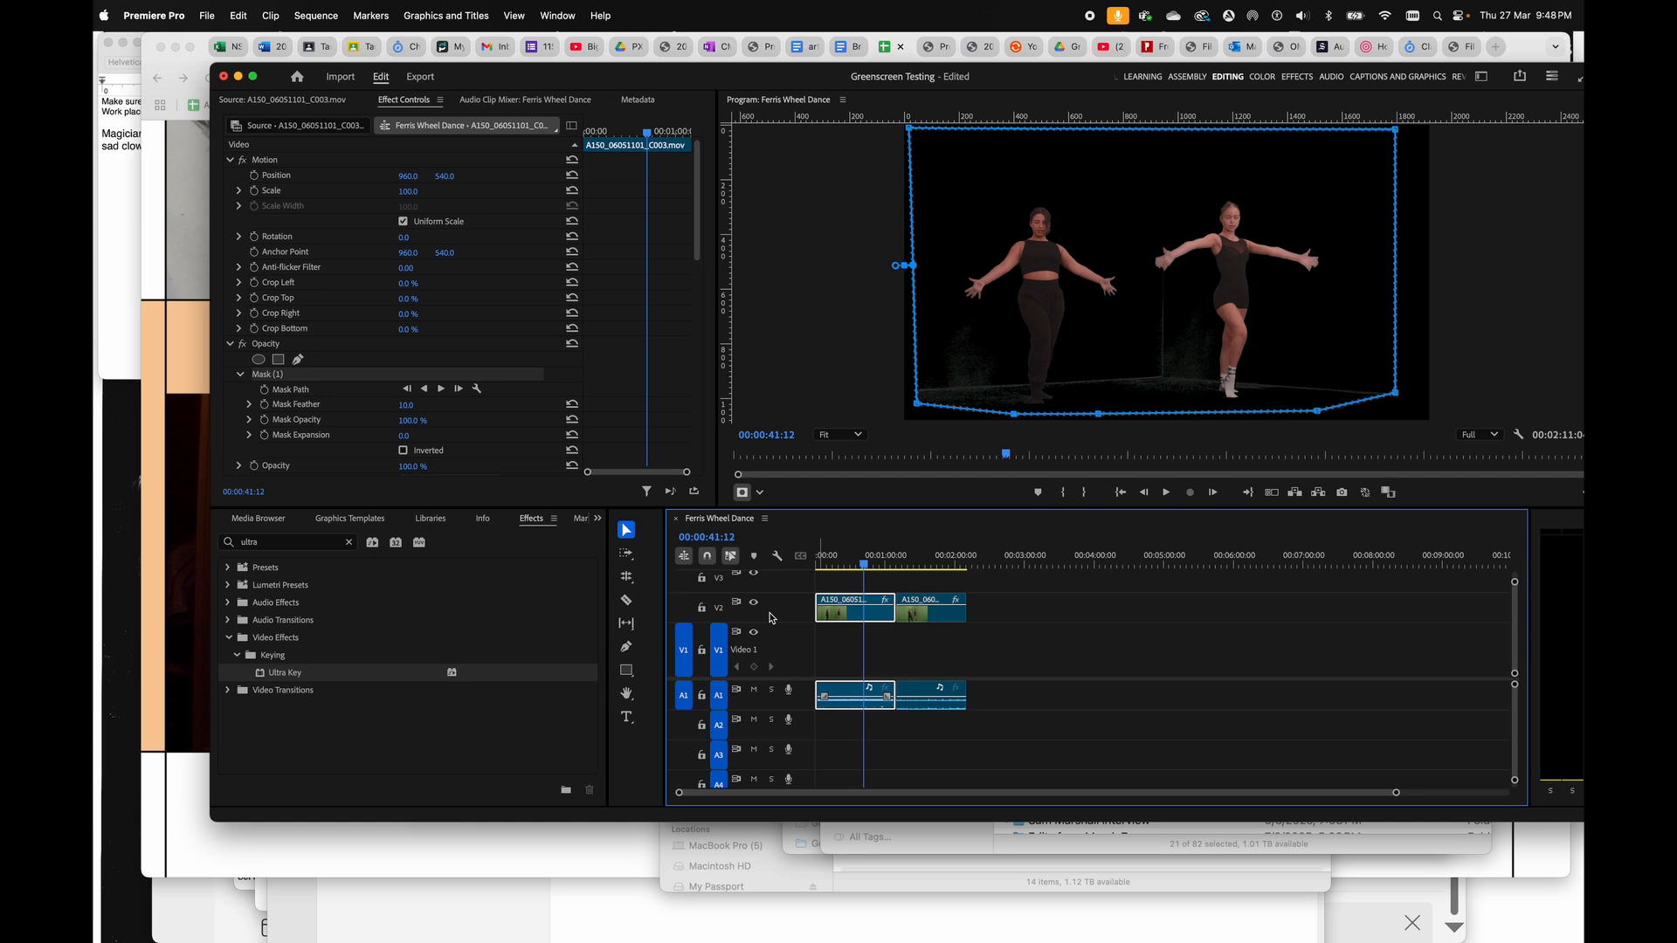
- Open the Plates bin of the Greenscreen Testing project
{"action": "left_click", "coordinate": [240, 522]}
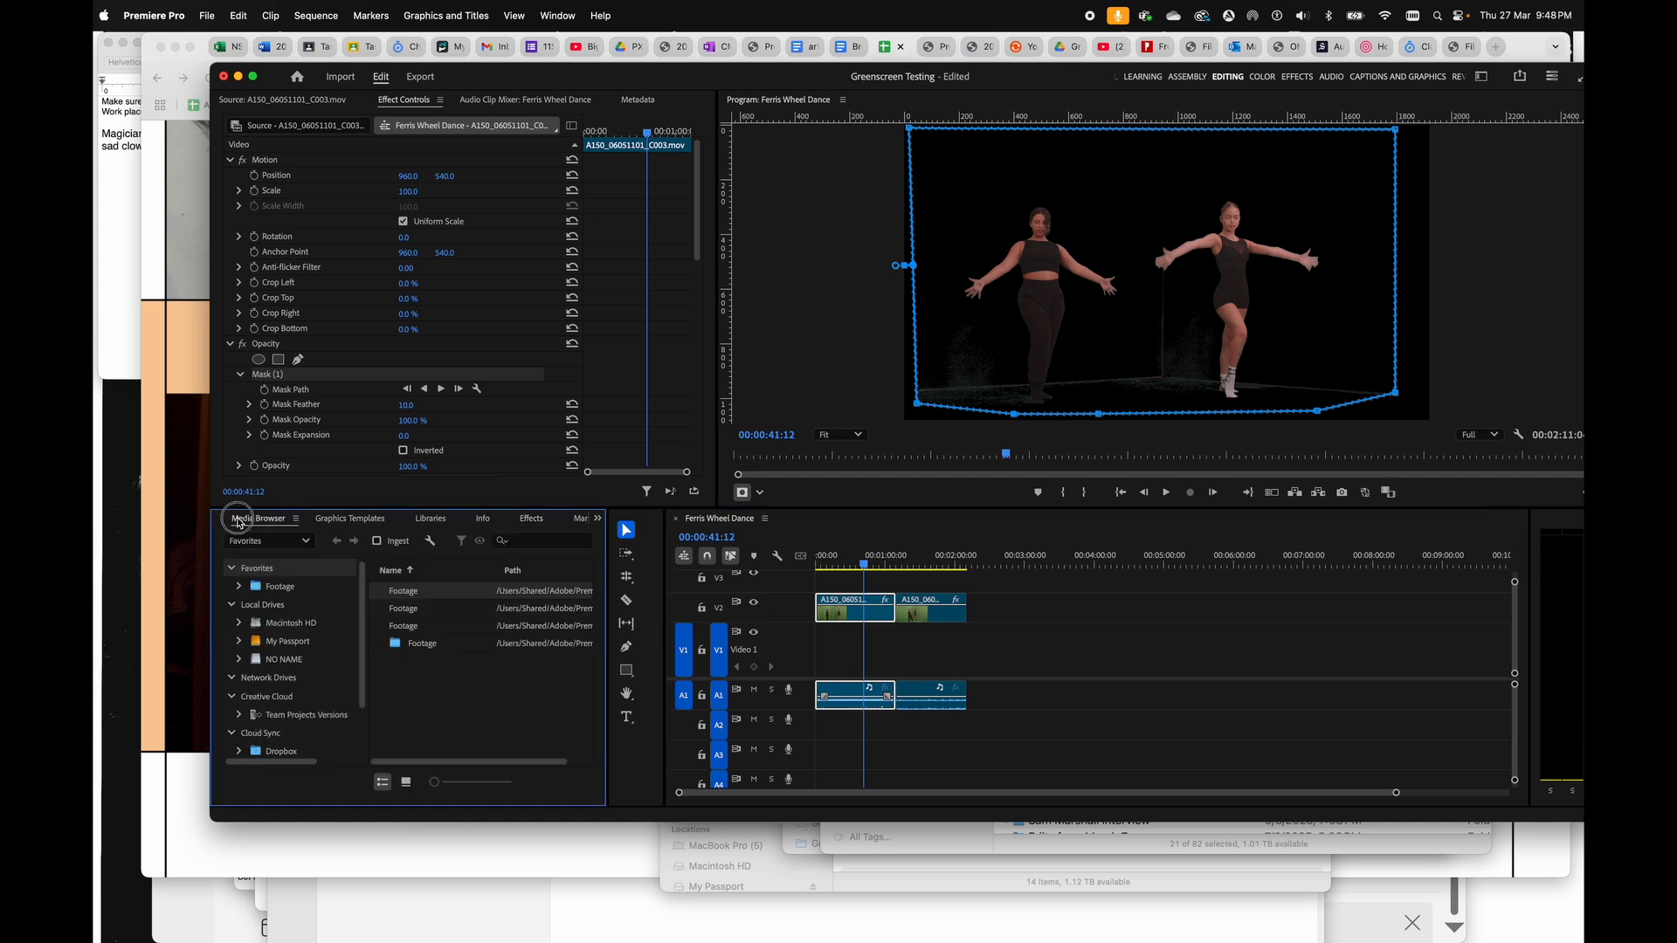
{"action": "left_click", "coordinate": [221, 520]}
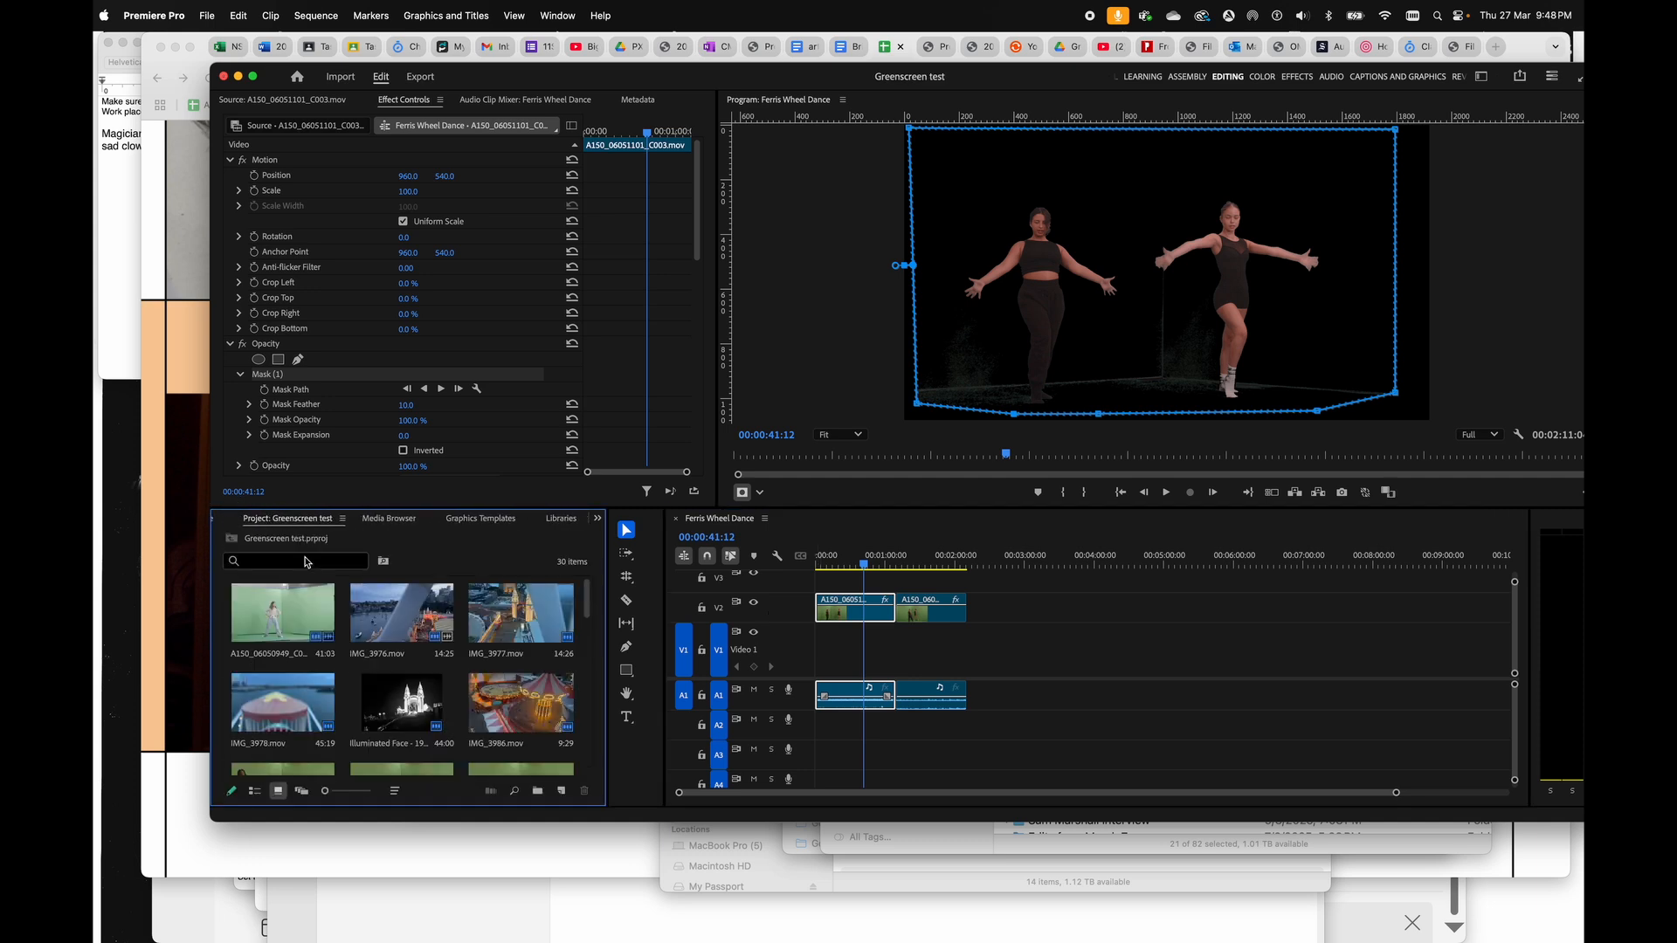
{"action": "left_click", "coordinate": [218, 520]}
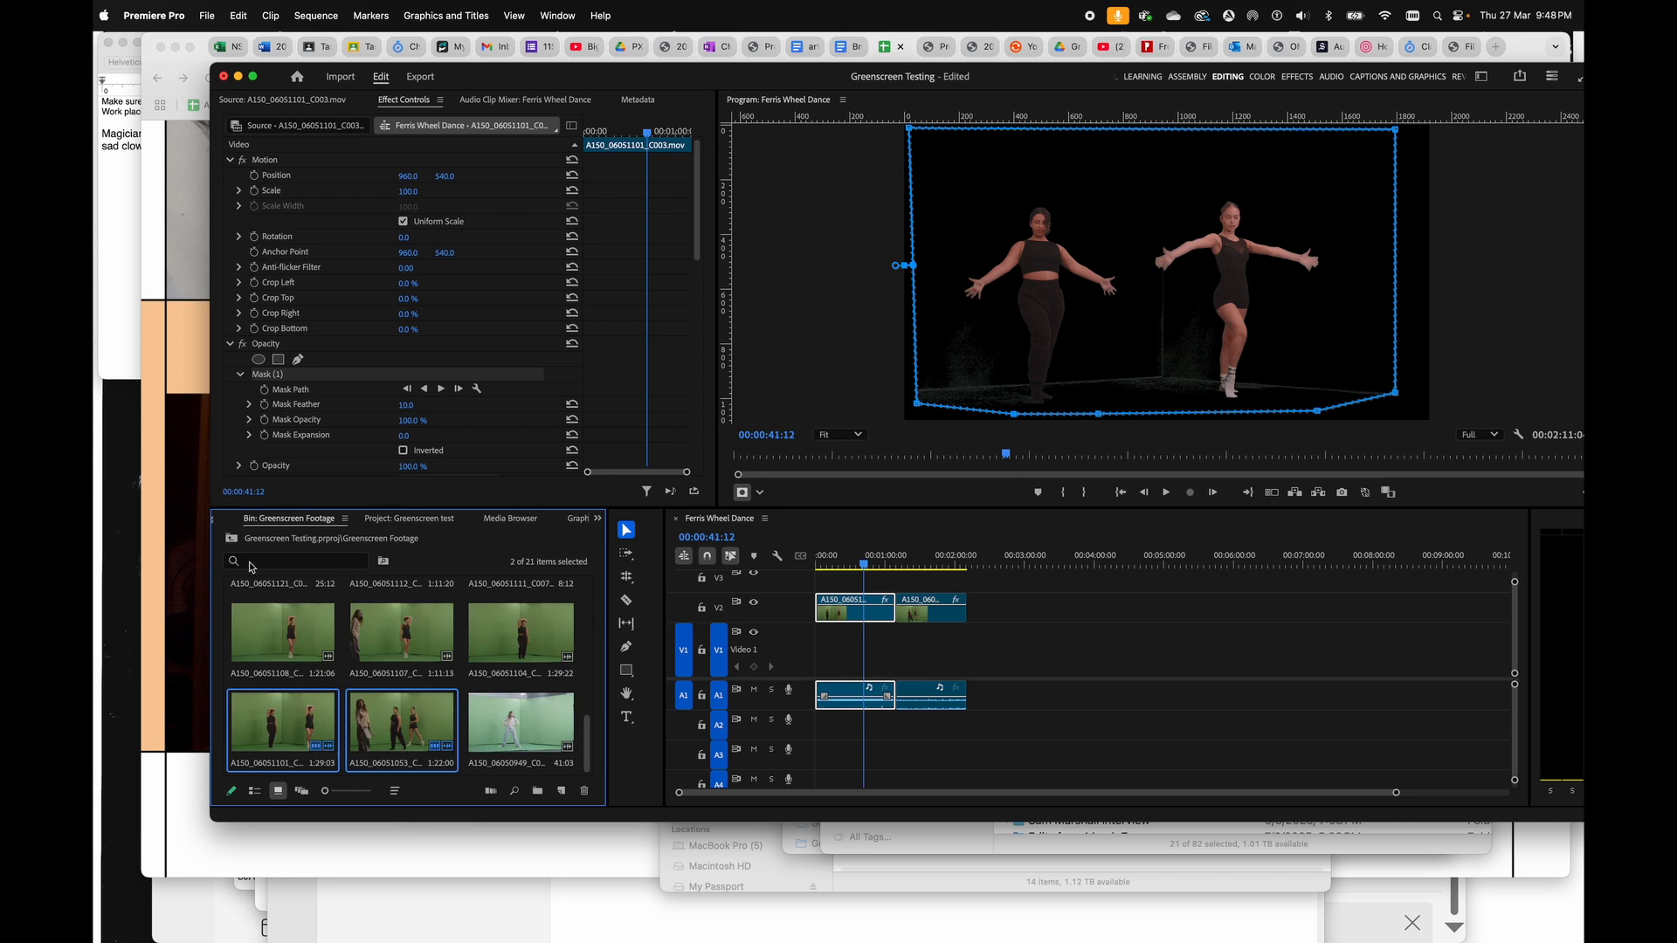
{"action": "left_click", "coordinate": [233, 542]}
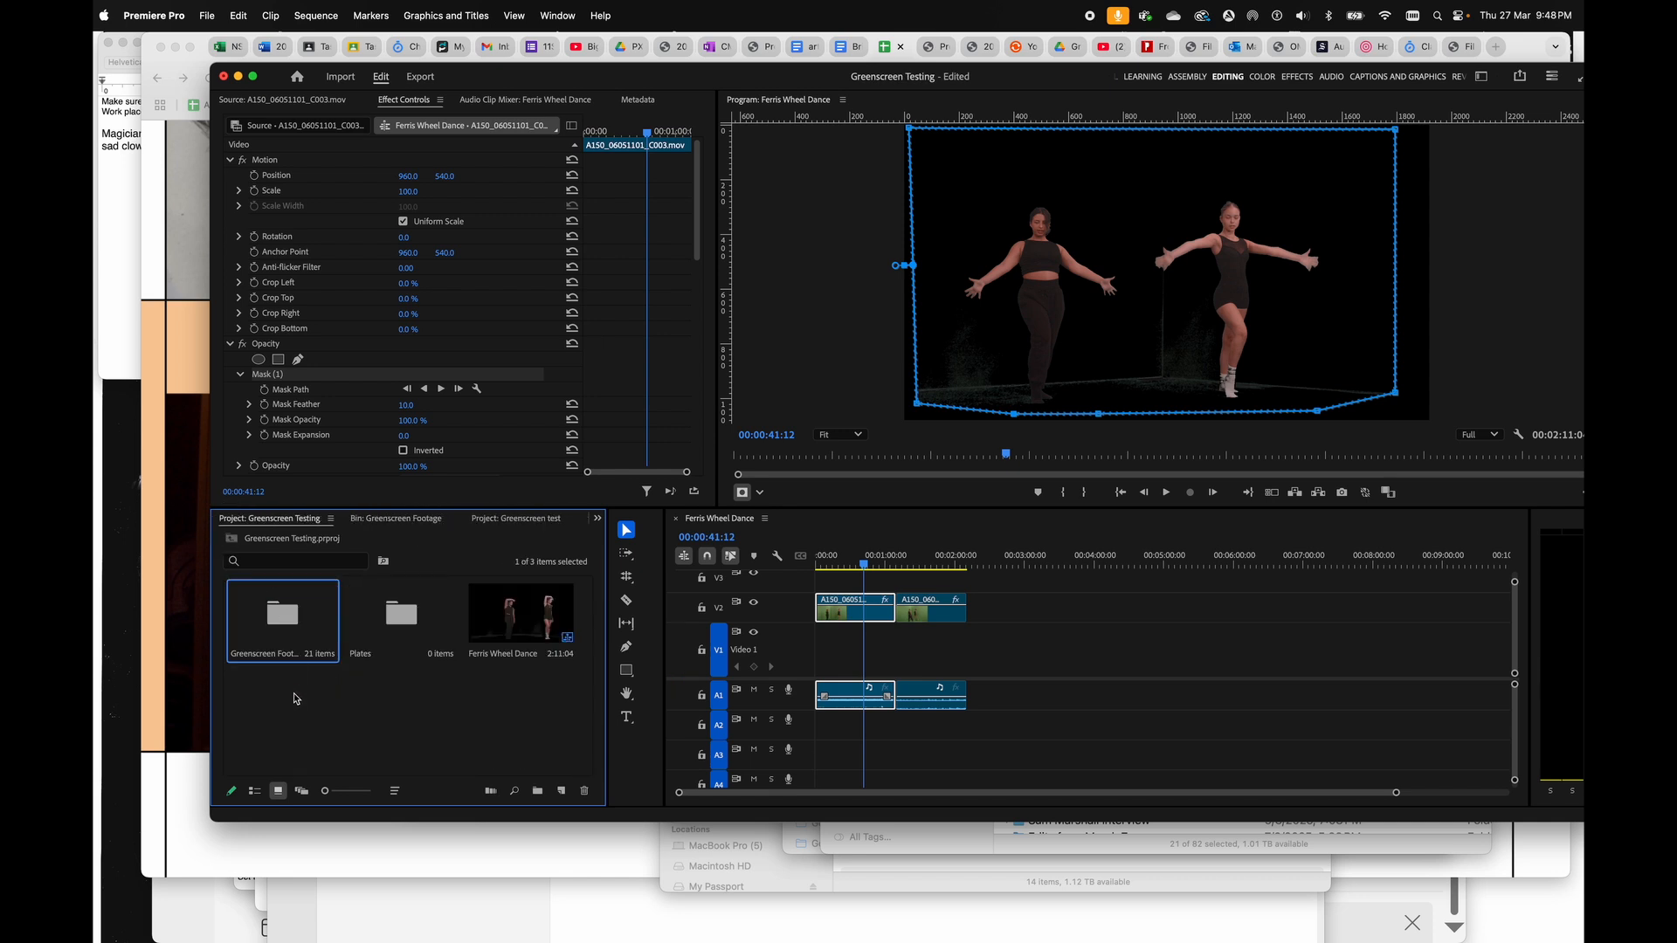
{"action": "double_click", "coordinate": [385, 625]}
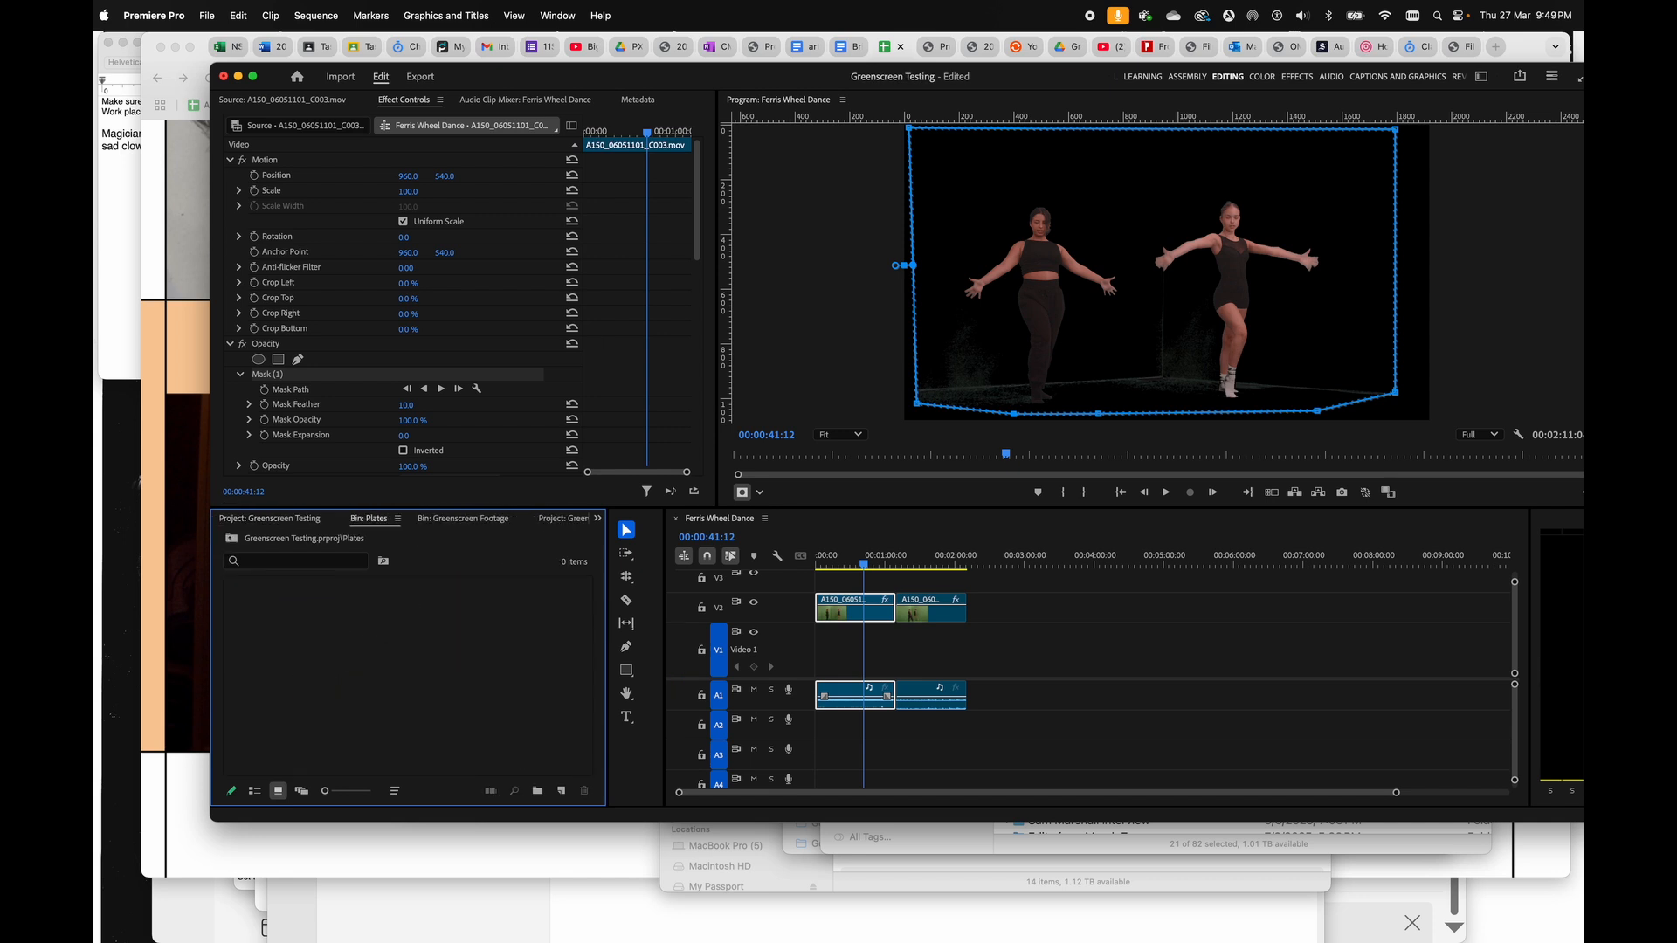
- Switch to Finder, collapse the Greenscreen footage 21.3.25 folder and search the My Passport drive for "excursion"
{"action": "left_click", "coordinate": [349, 941]}
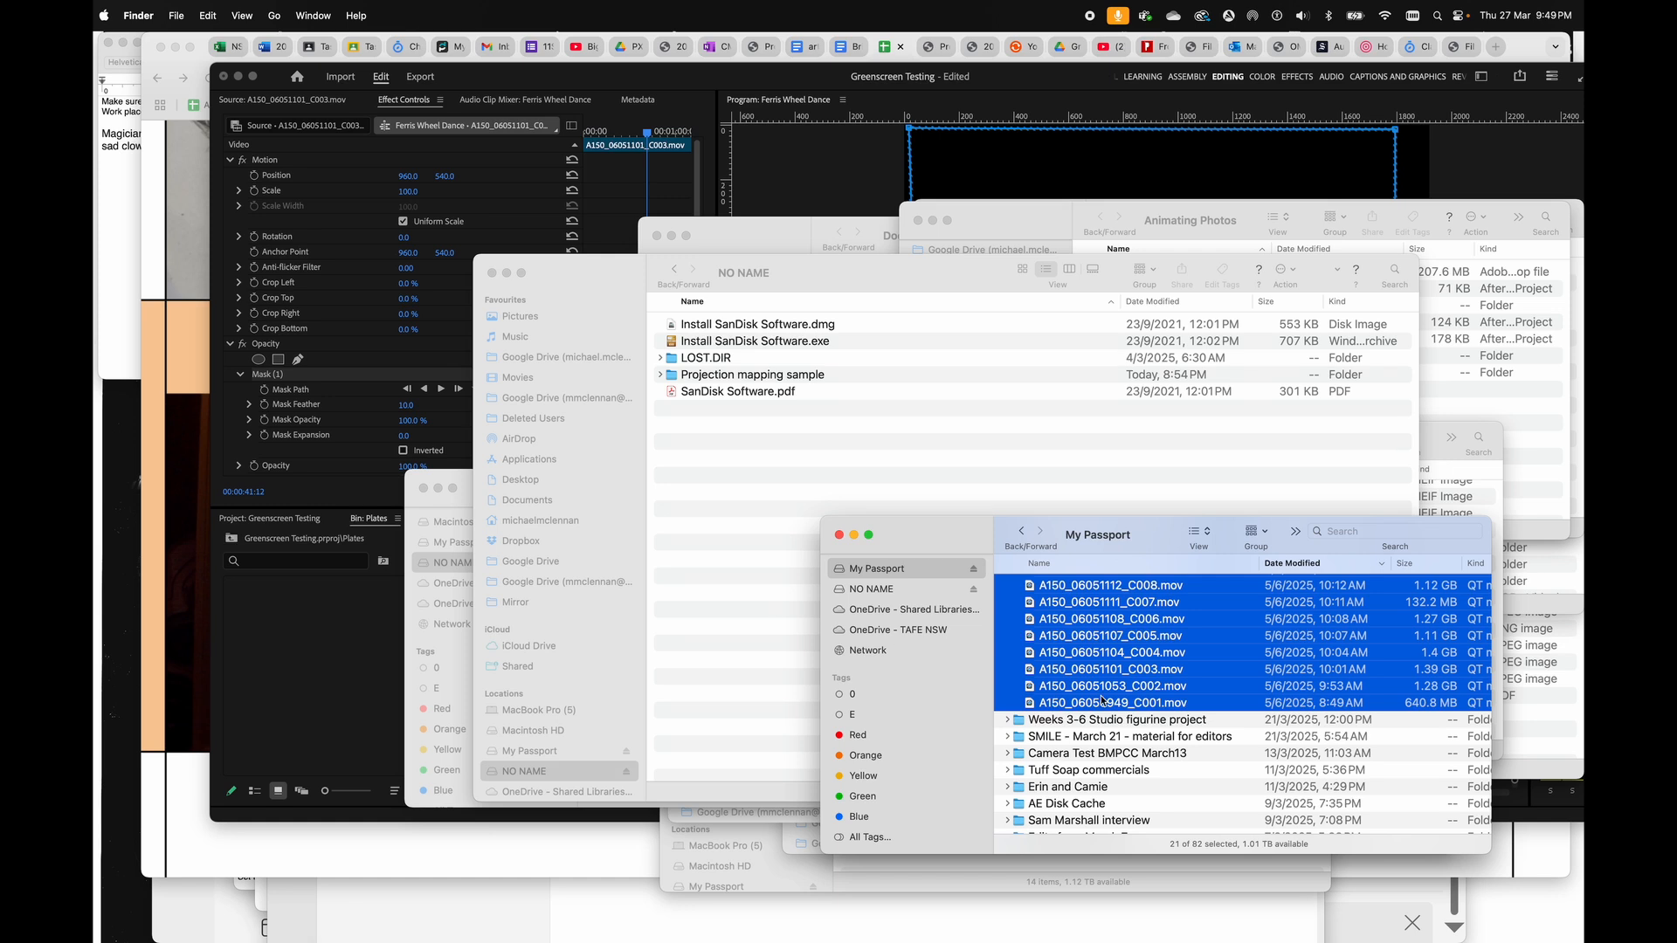
{"action": "scroll", "coordinate": [1083, 724], "scroll_direction": "up", "scroll_amount": 5}
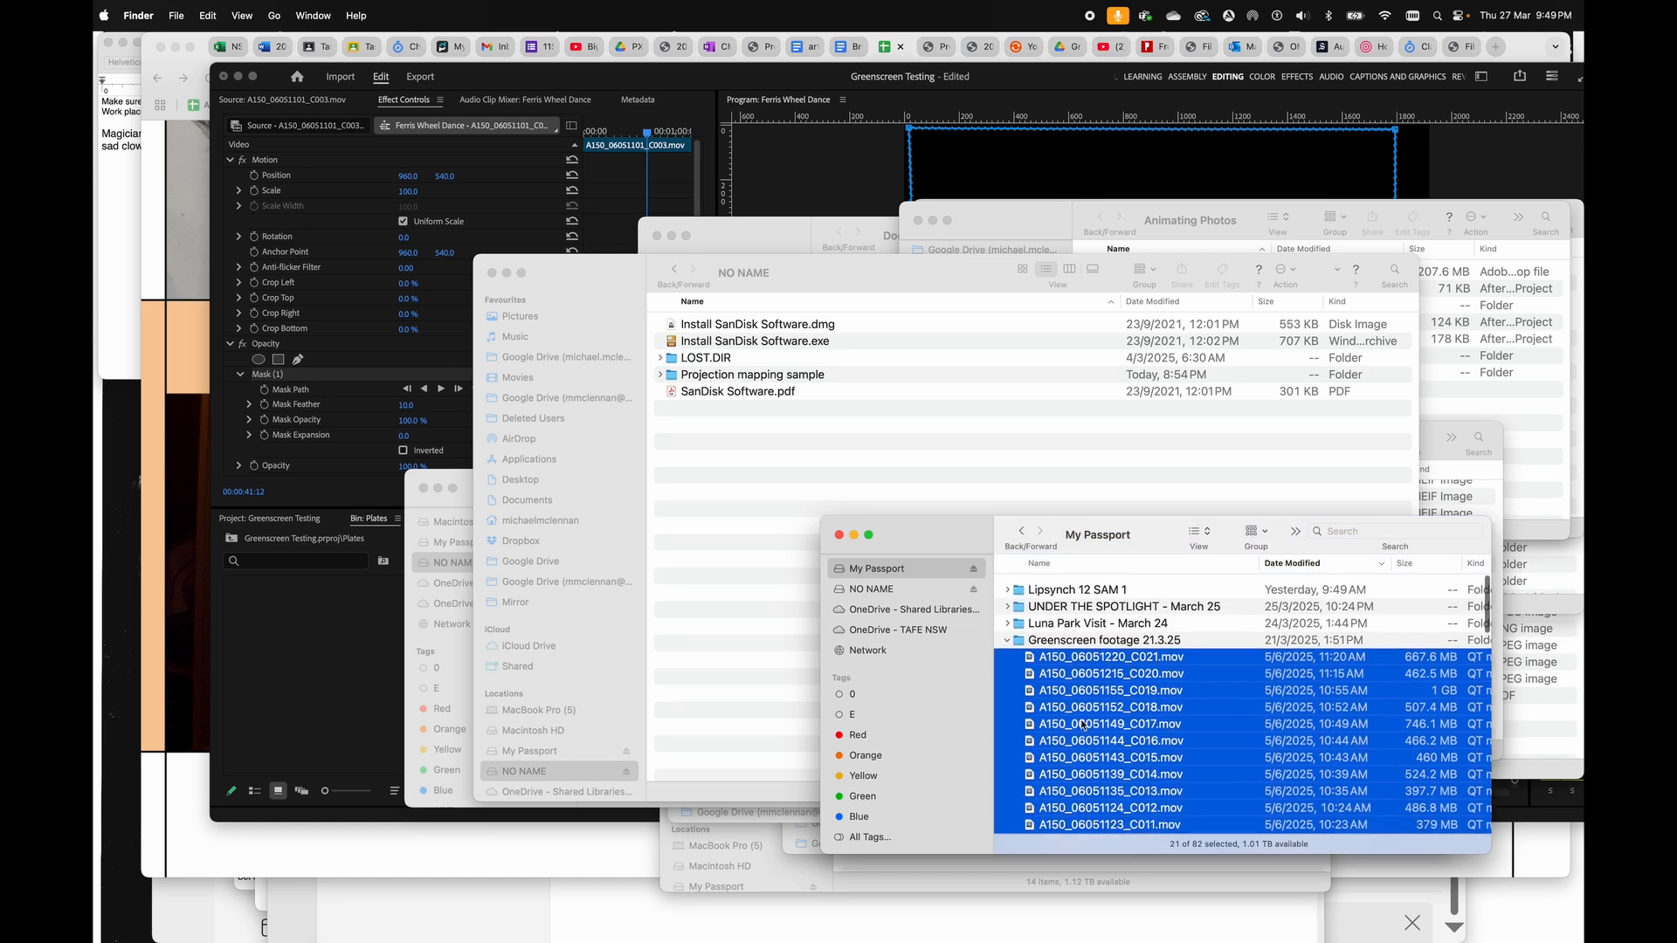
{"action": "left_click", "coordinate": [1008, 638]}
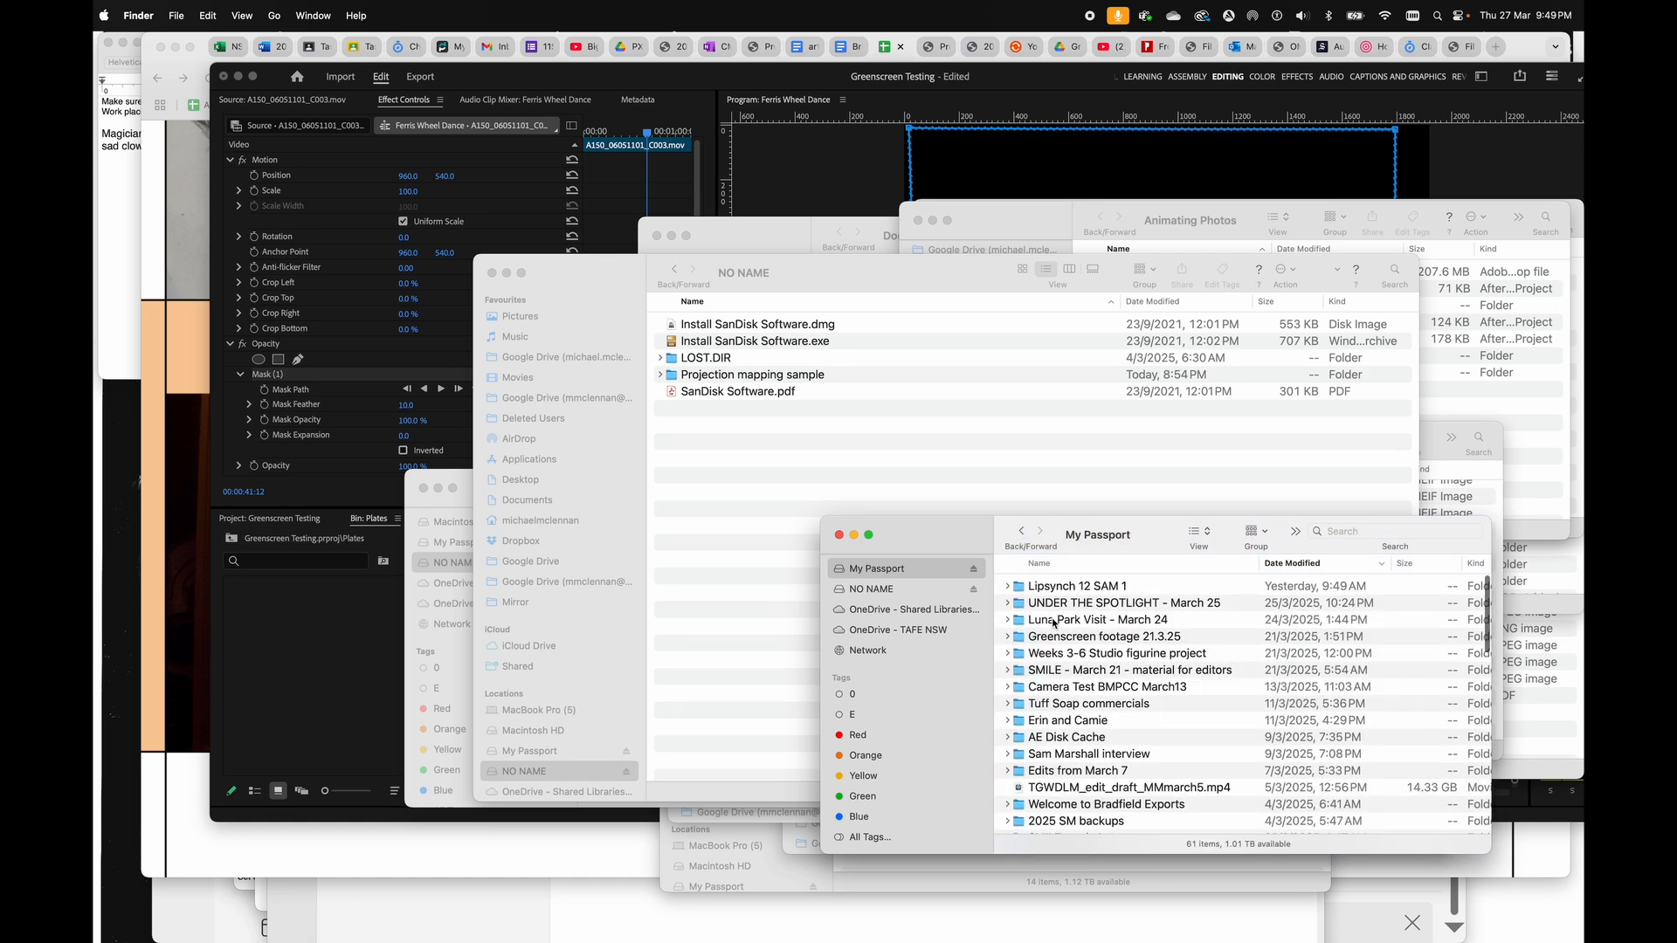
{"action": "left_click", "coordinate": [1438, 528]}
{"action": "type", "text": "excu"}
{"action": "type", "text": "rsion"}
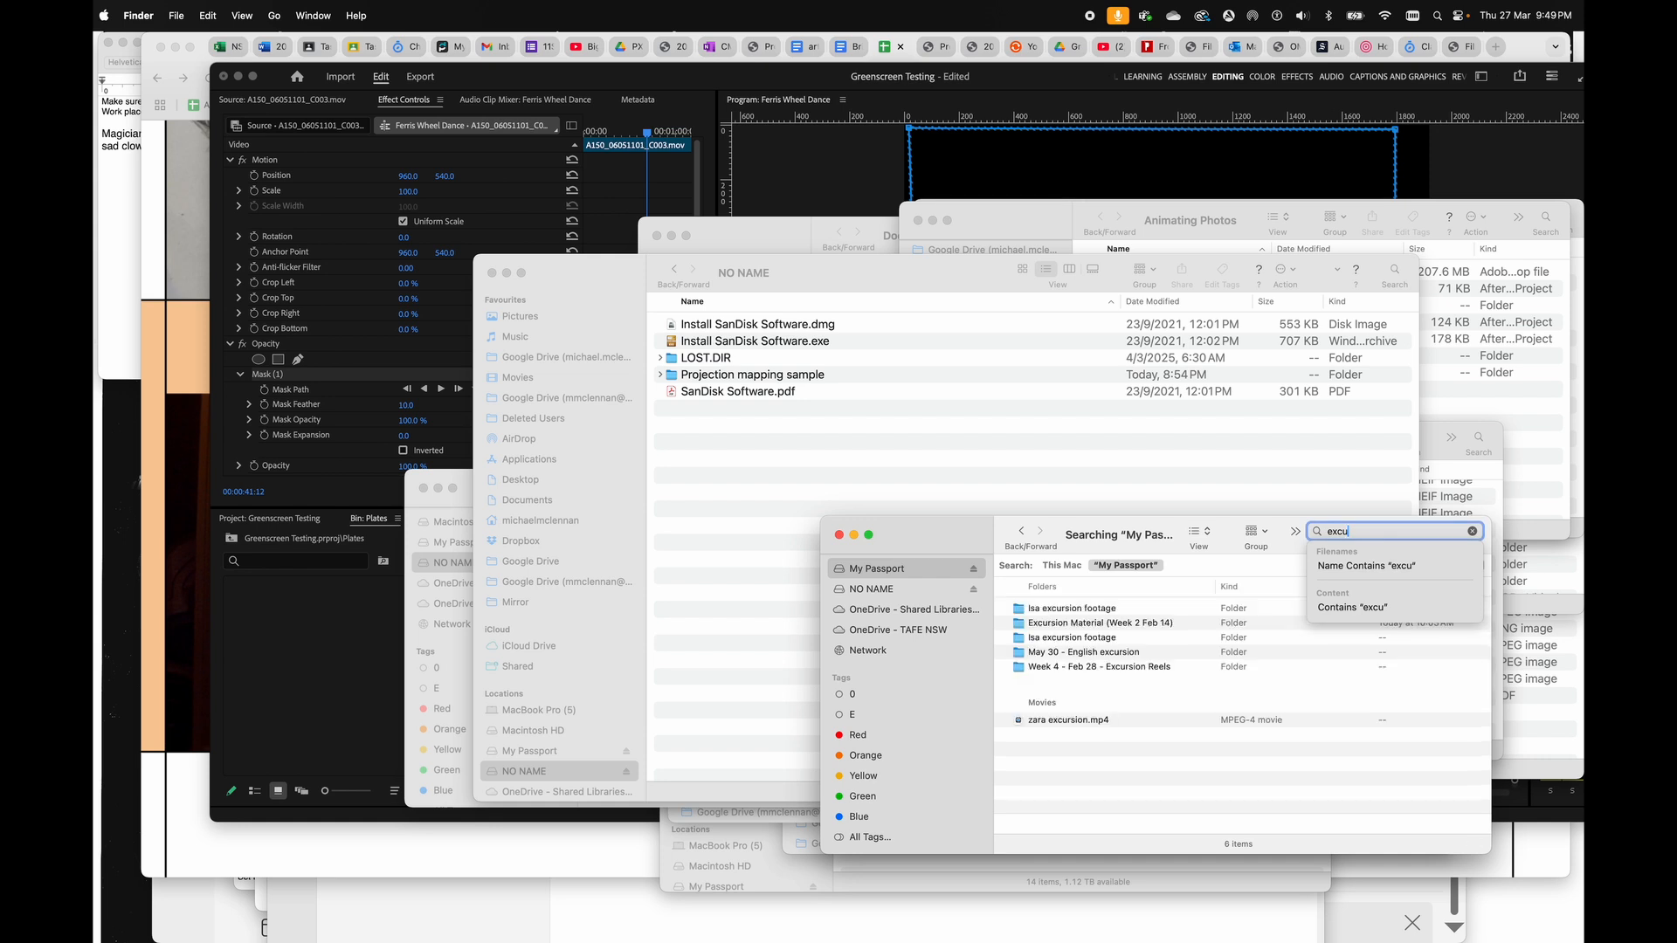
- Open the Excursion Material (Week 2 Feb 14) folder, go into its MOV1 subfolder and expand the fourth folder of clips
{"action": "double_click", "coordinate": [1035, 624]}
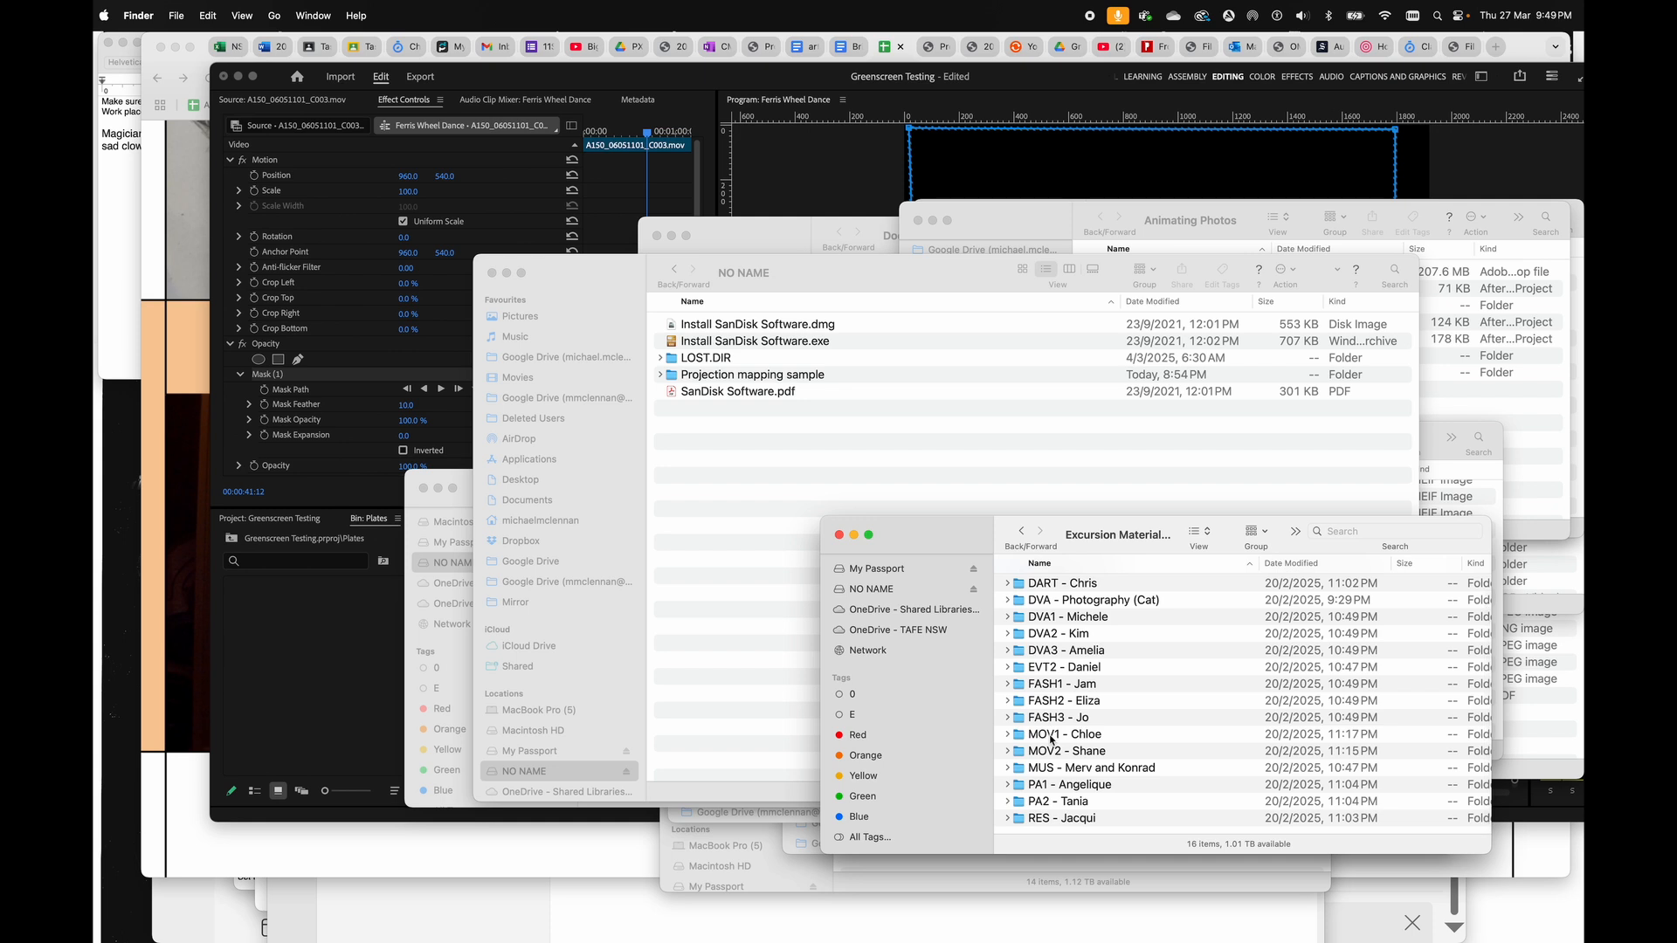
{"action": "double_click", "coordinate": [1052, 734]}
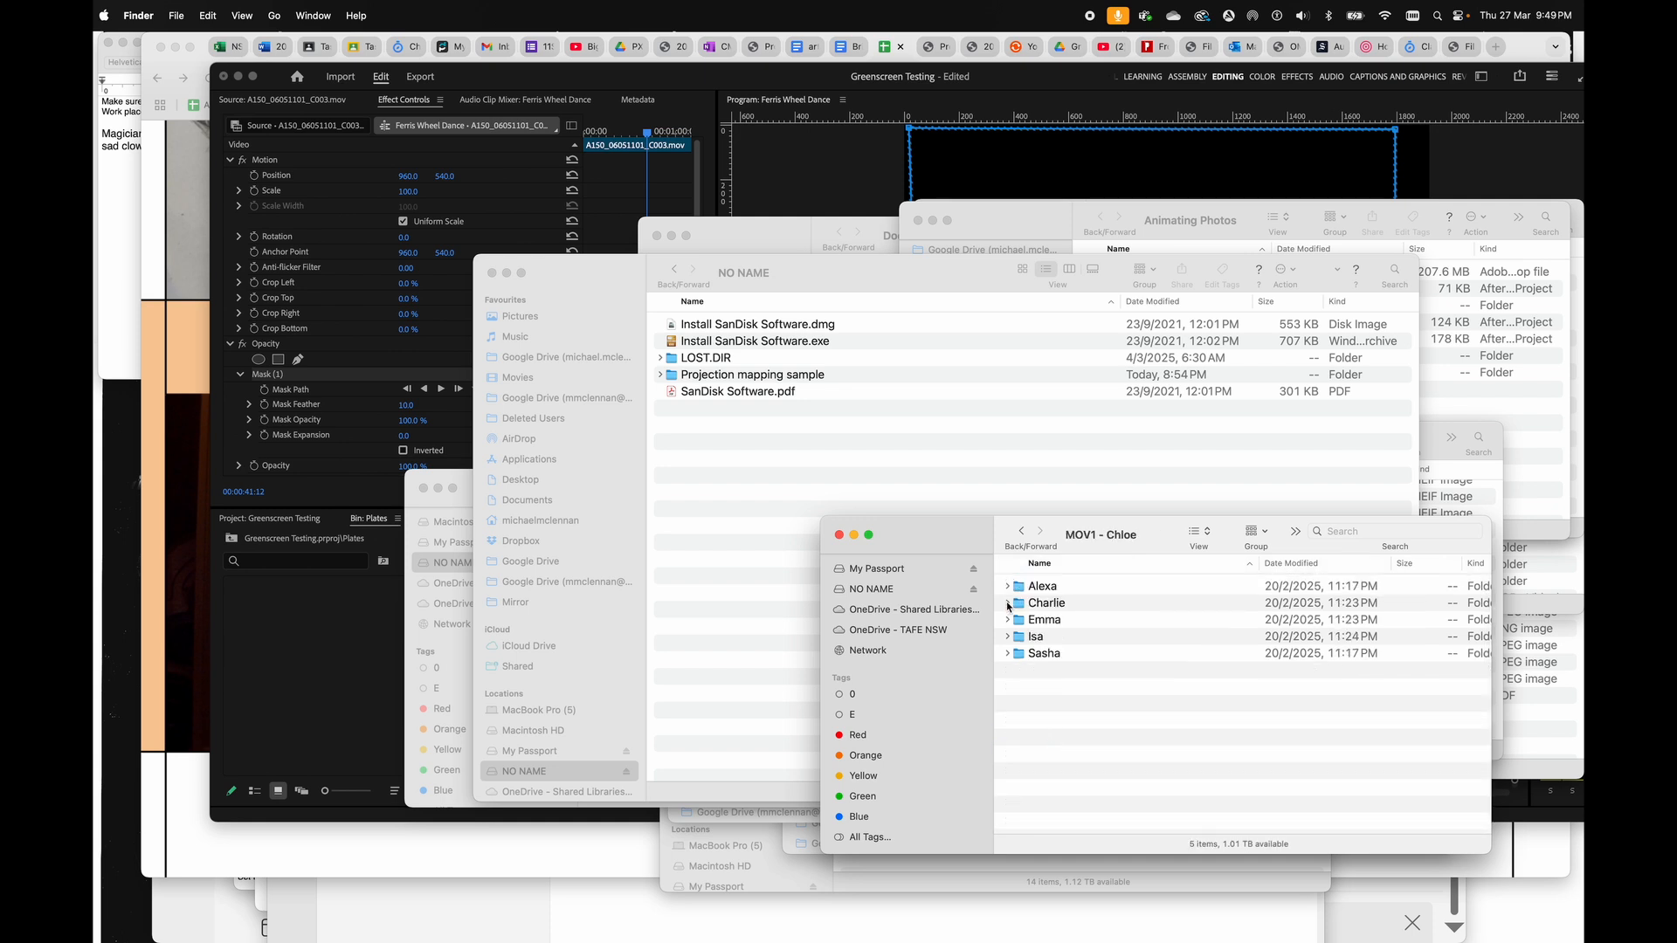
{"action": "left_click", "coordinate": [1009, 637]}
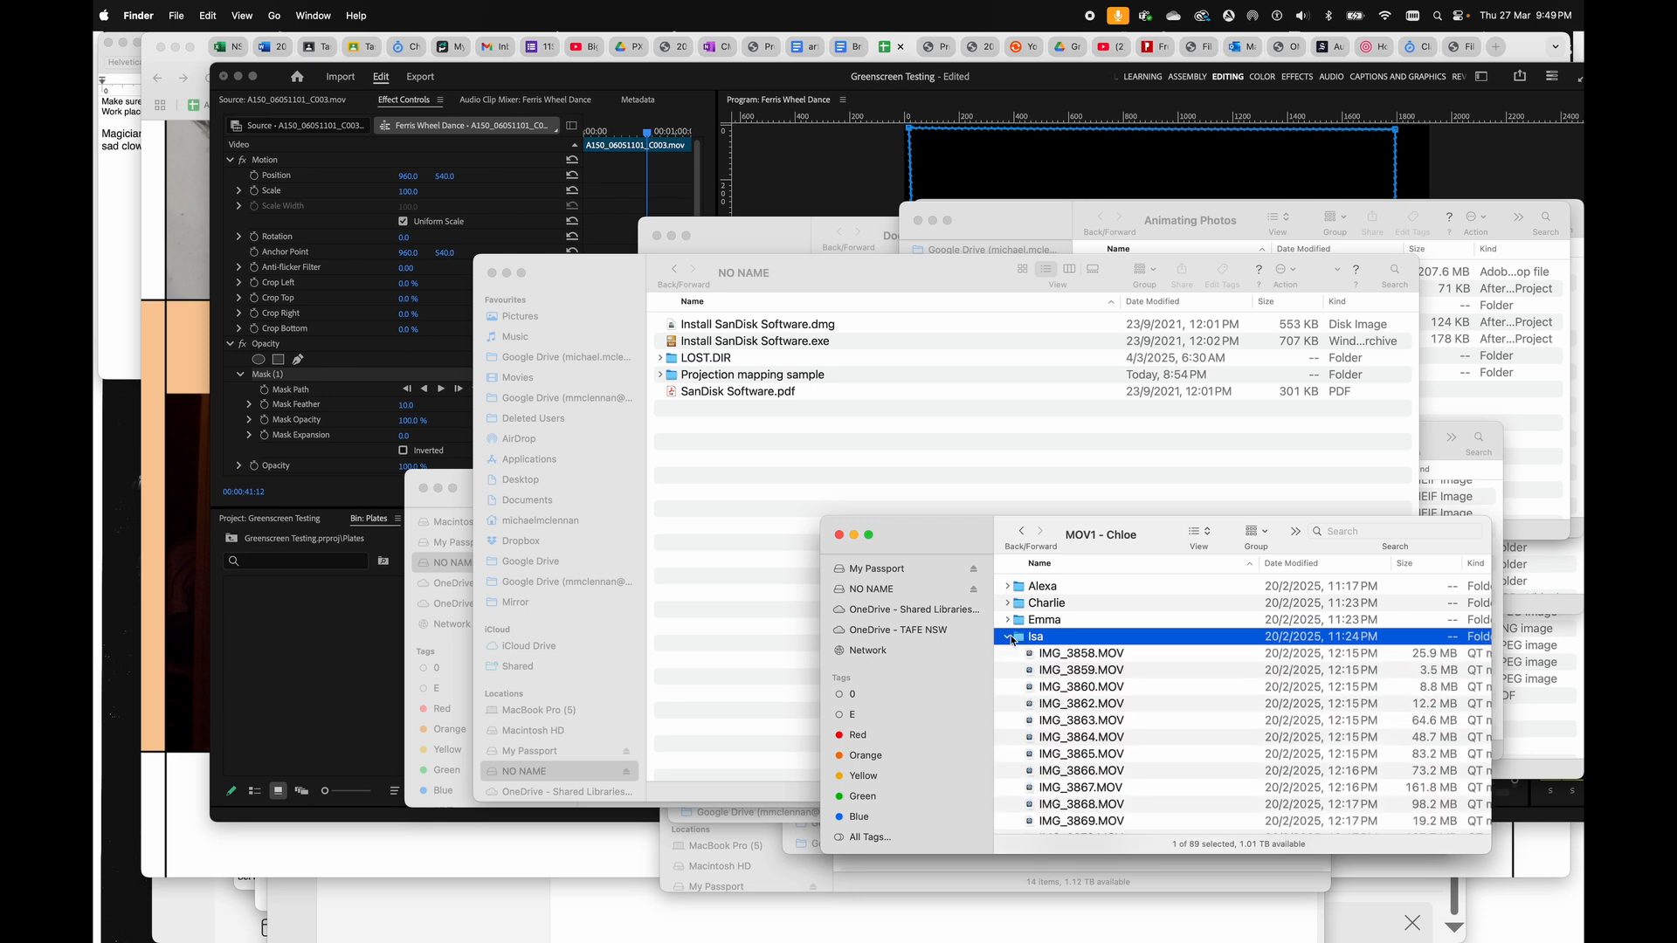
- Preview the clips between IMG_3863.MOV and IMG_3874.MOV in the expanded folder, looking for ferris wheel background footage
{"action": "left_click", "coordinate": [1039, 715]}
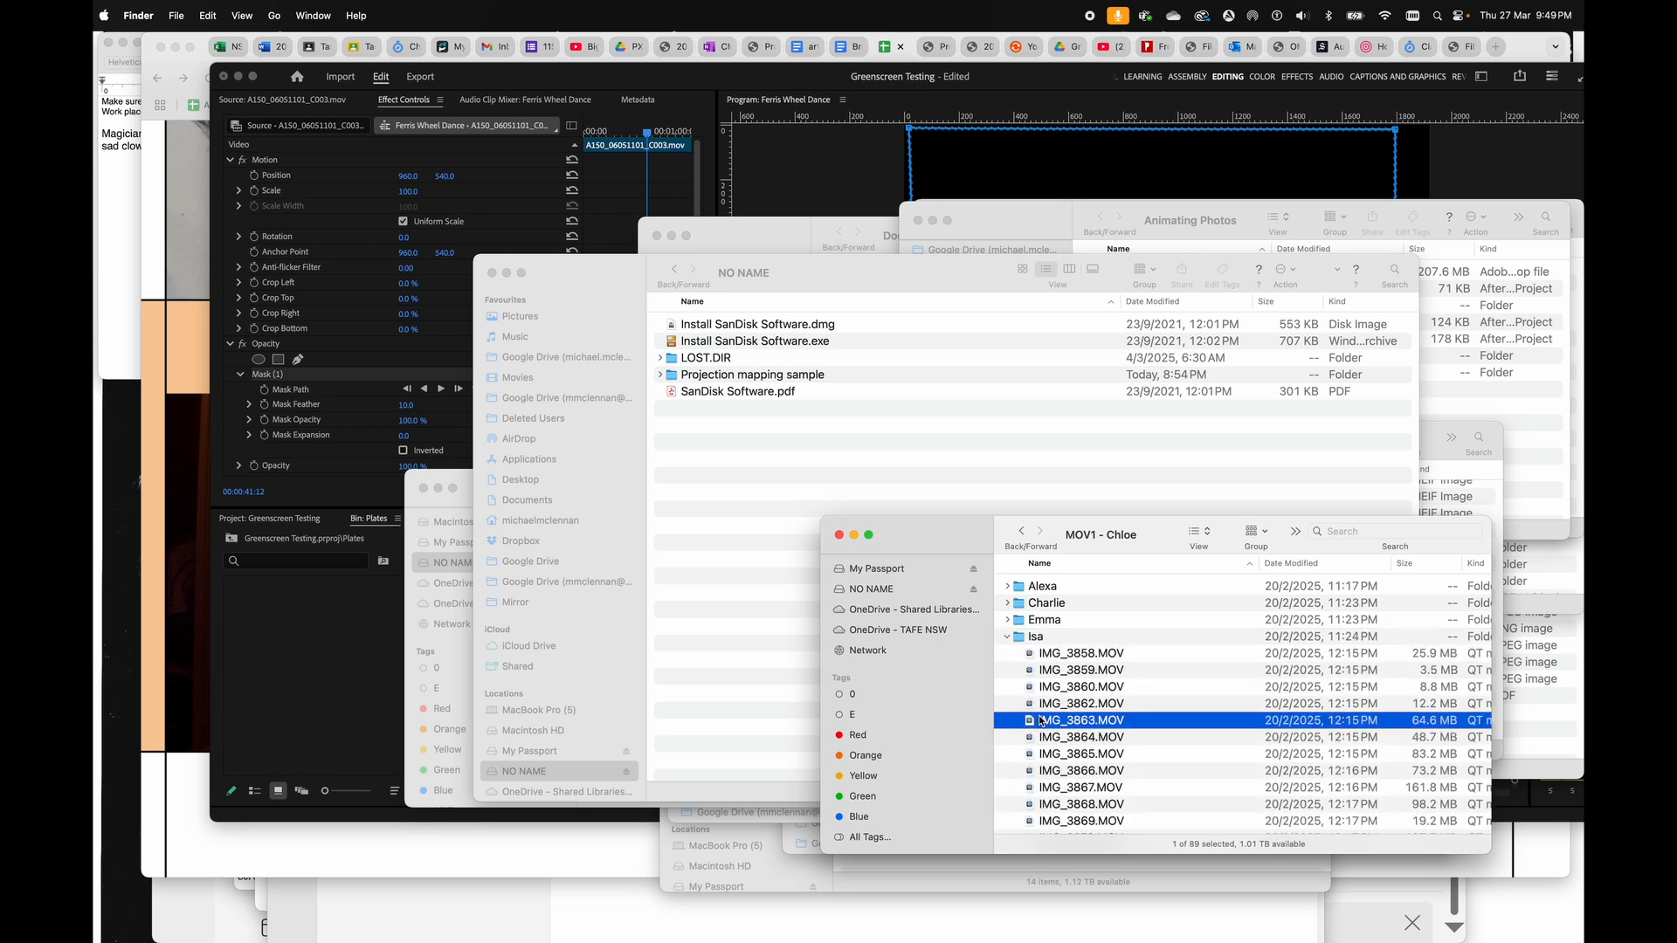
{"action": "key", "text": "space"}
{"action": "key", "text": "space"}
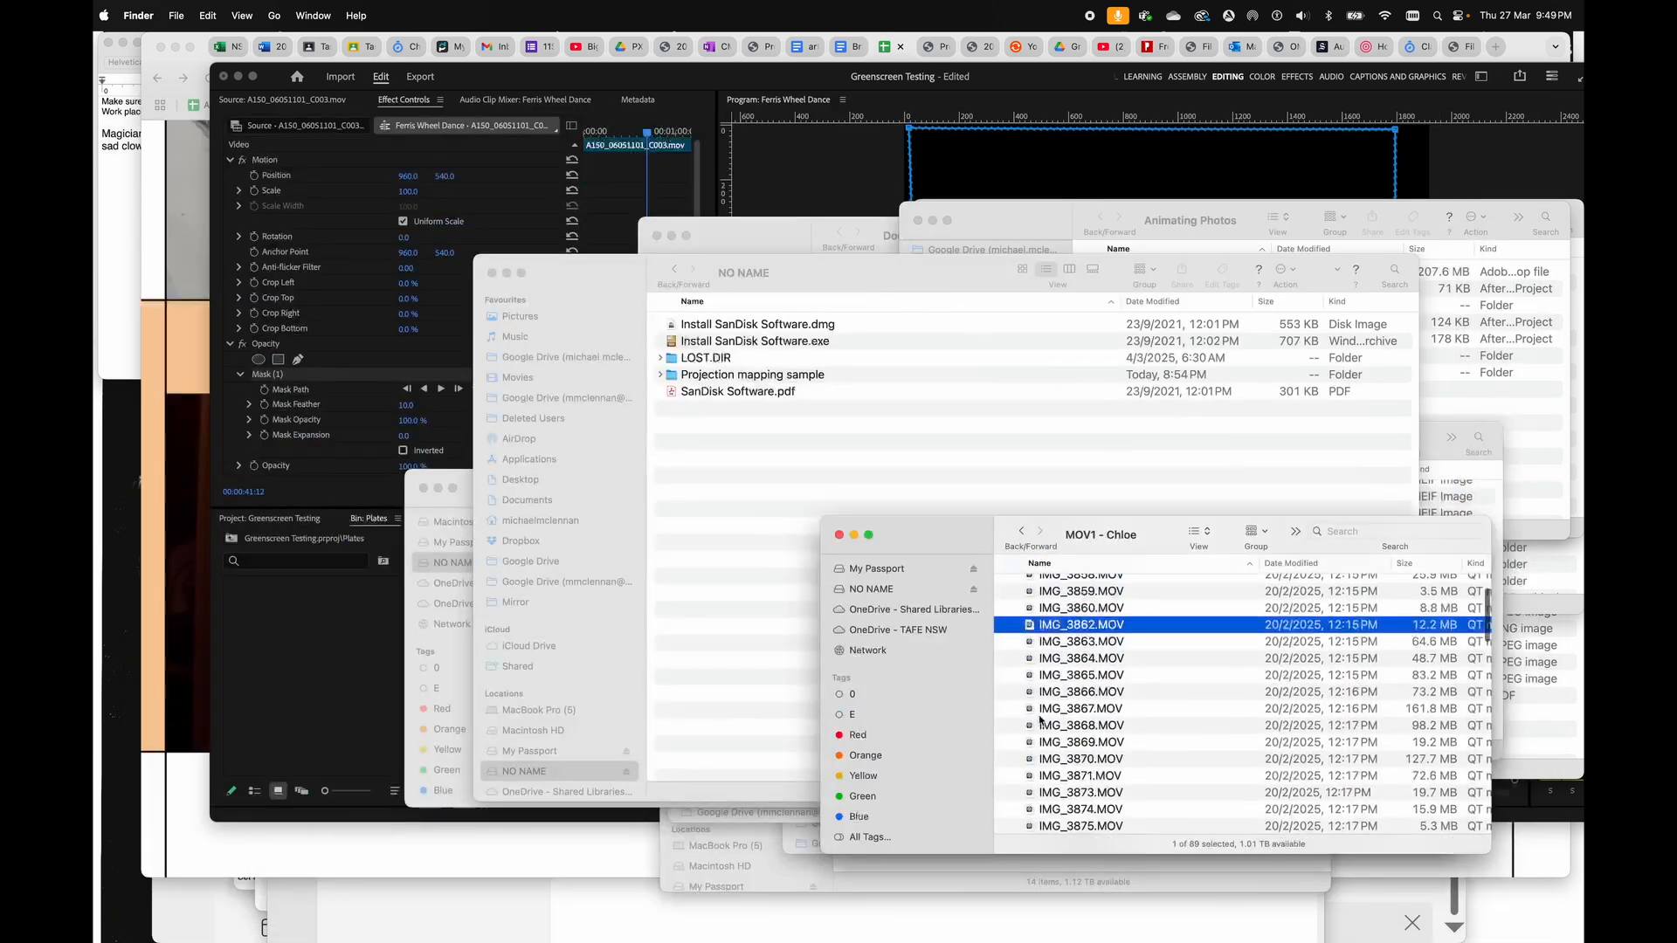
{"action": "left_click", "coordinate": [1034, 734]}
{"action": "key", "text": "space"}
{"action": "key", "text": "Down"}
{"action": "key", "text": "space"}
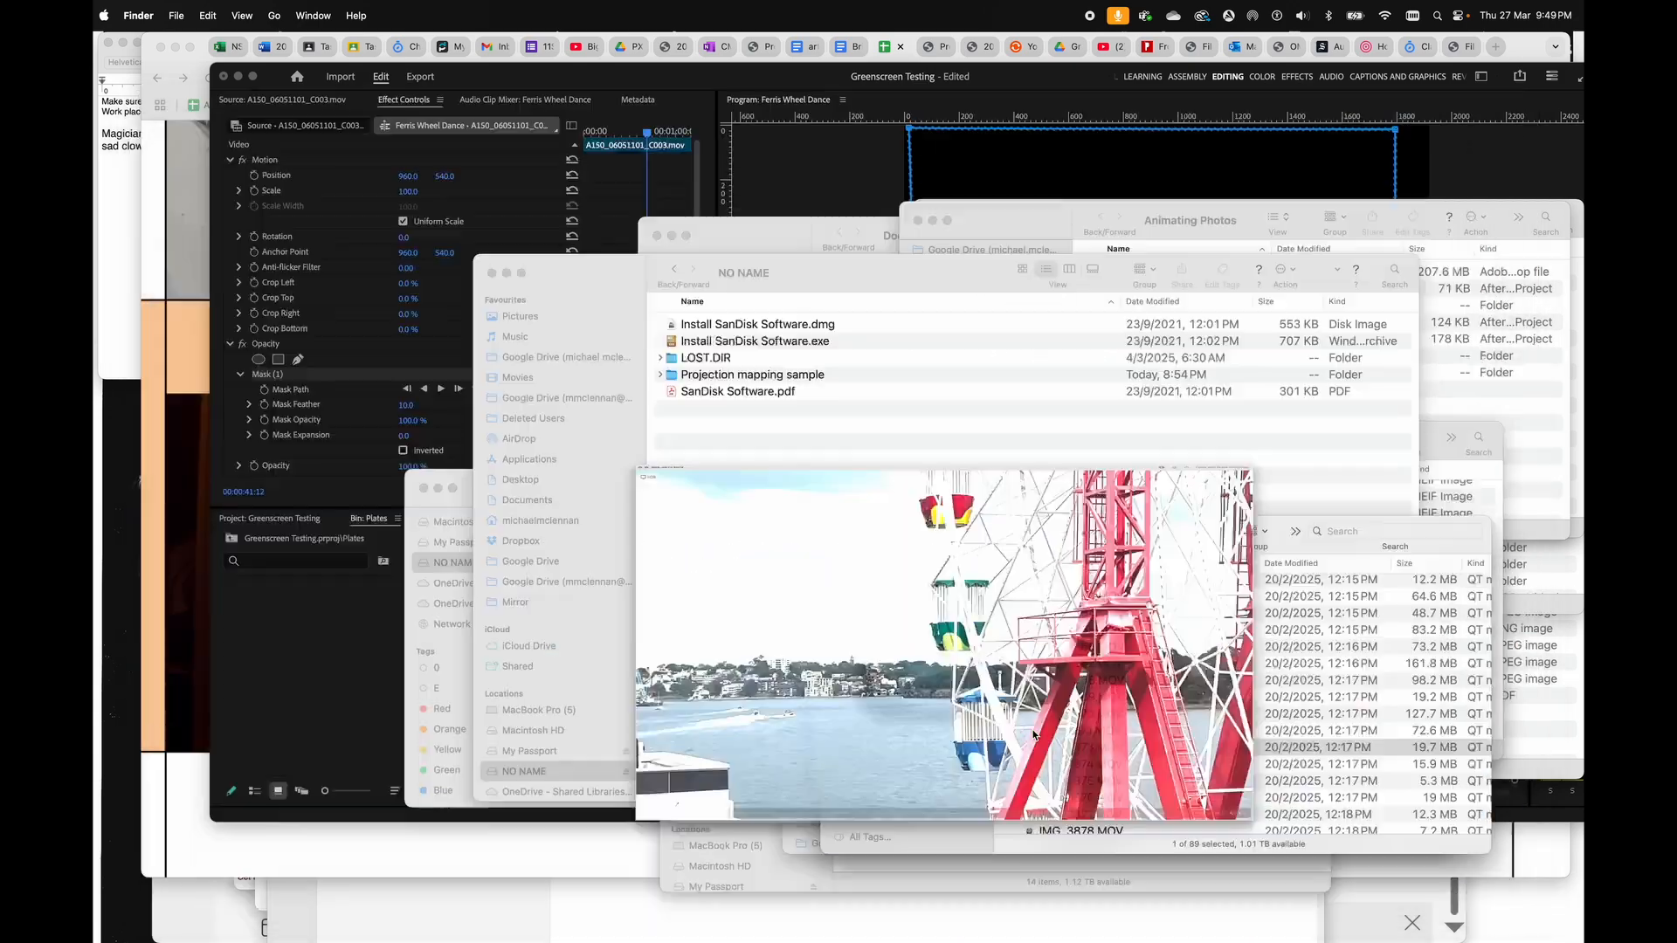
{"action": "scroll", "coordinate": [1034, 723], "scroll_direction": "down", "scroll_amount": 2}
{"action": "key", "text": "space"}
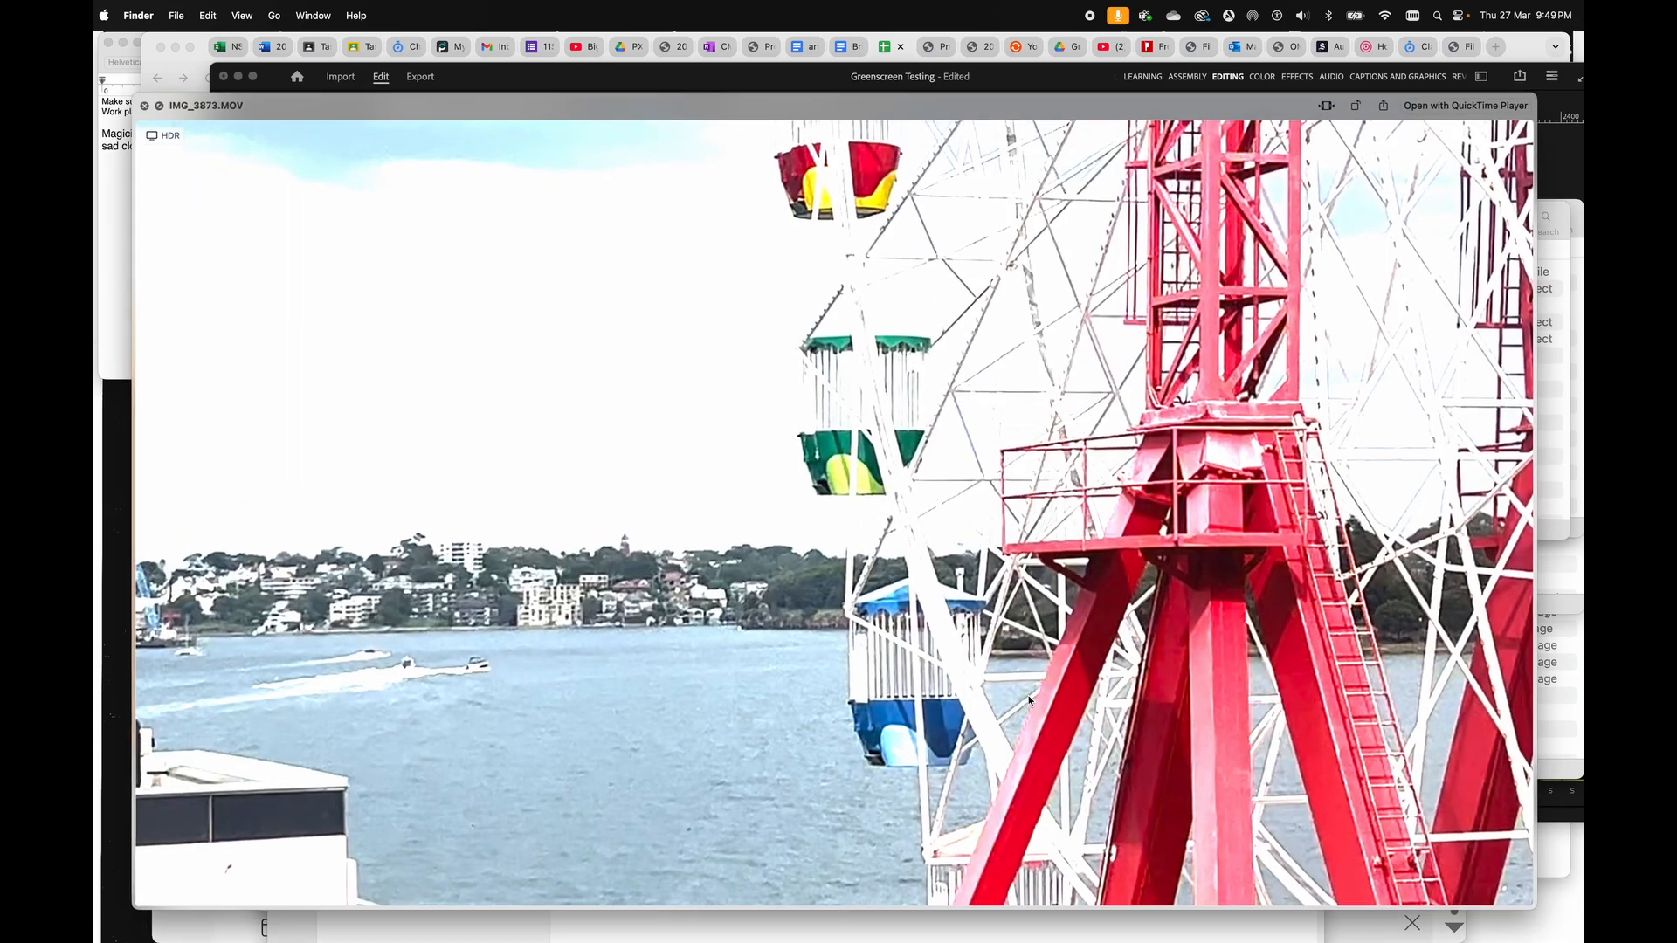
{"action": "key", "text": "Down"}
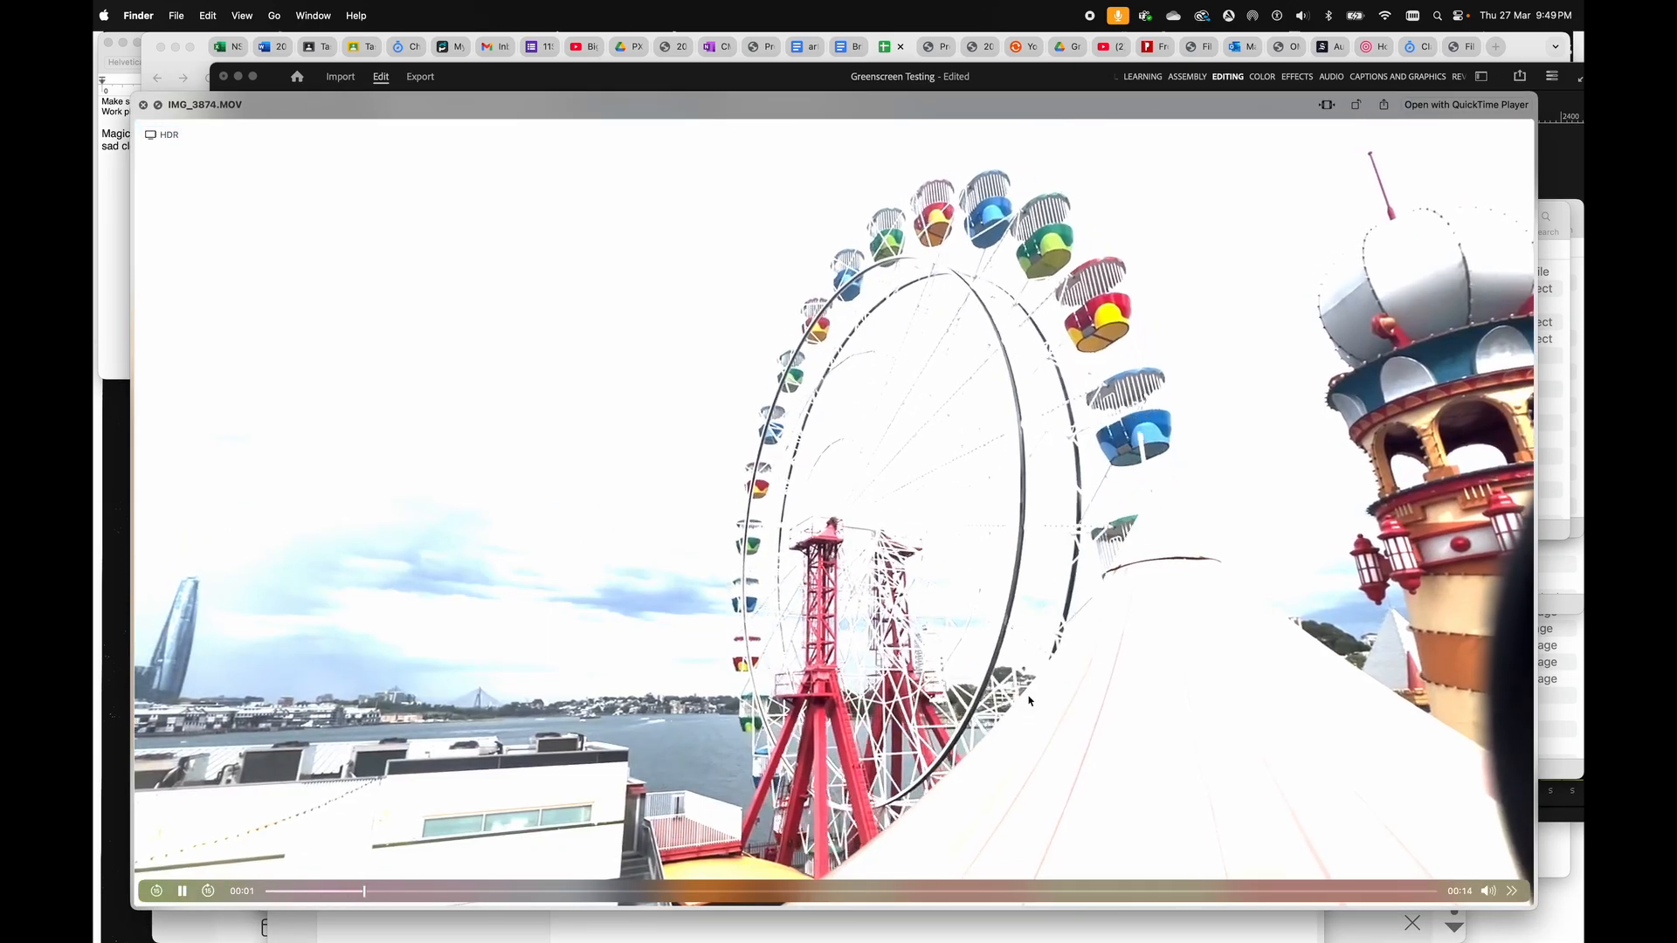
{"action": "key", "text": "space"}
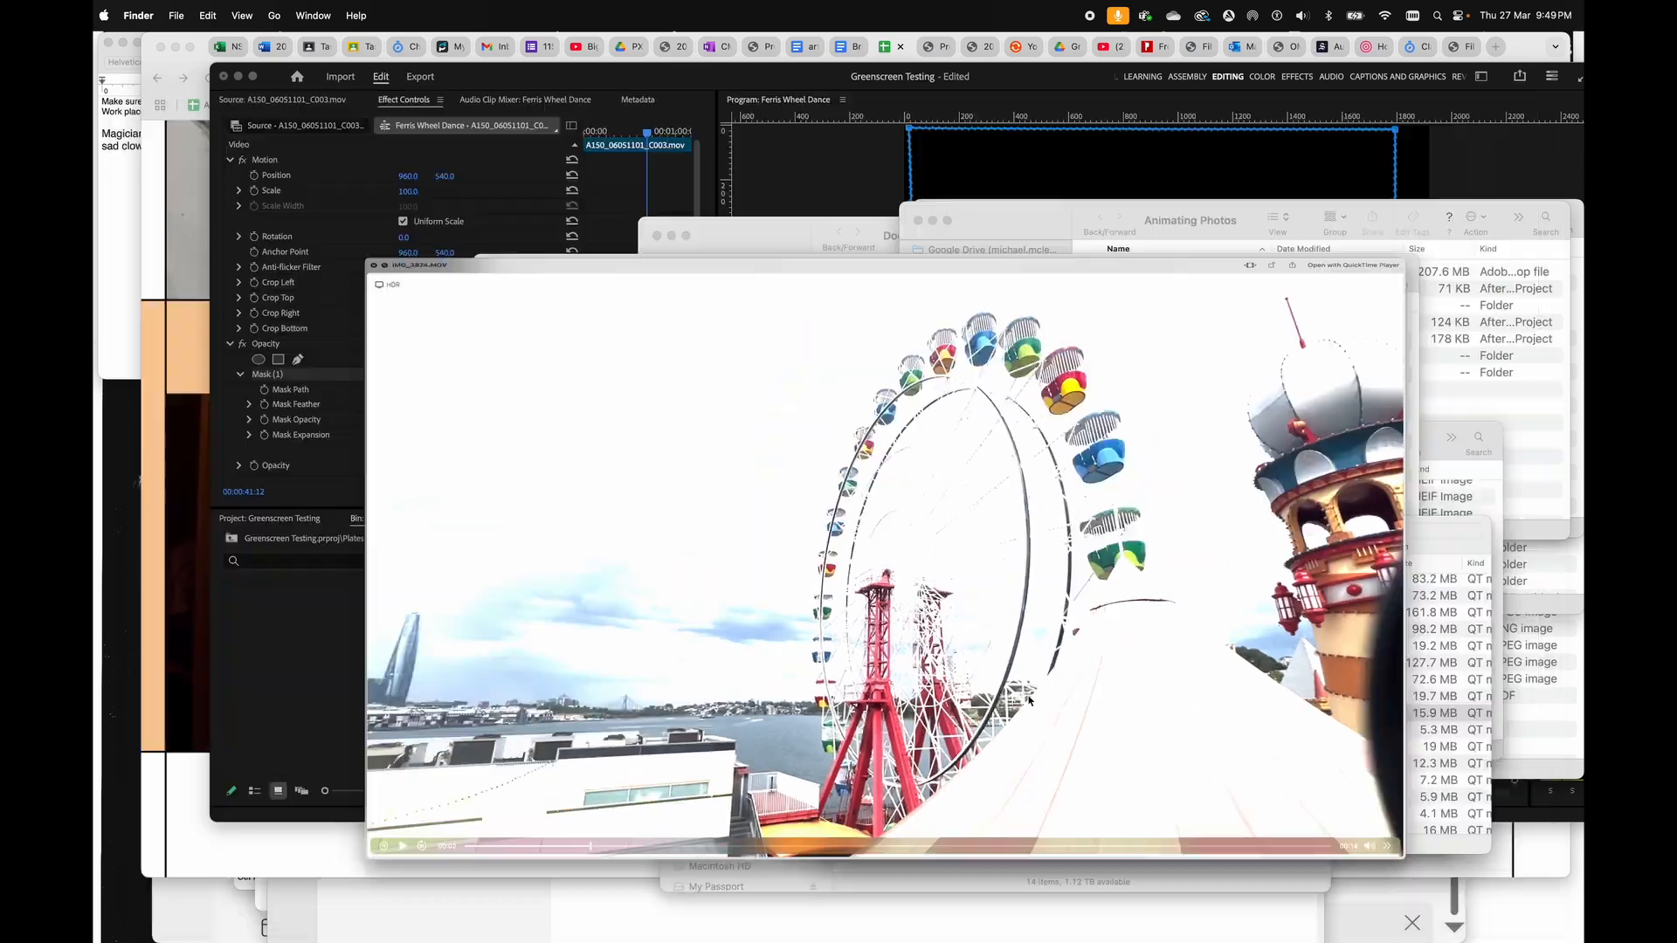
- Preview the following clips up to IMG_3878.MOV and import IMG_3878.MOV into the Plates bin
{"action": "key", "text": "Down"}
{"action": "key", "text": "Down"}
{"action": "key", "text": "space"}
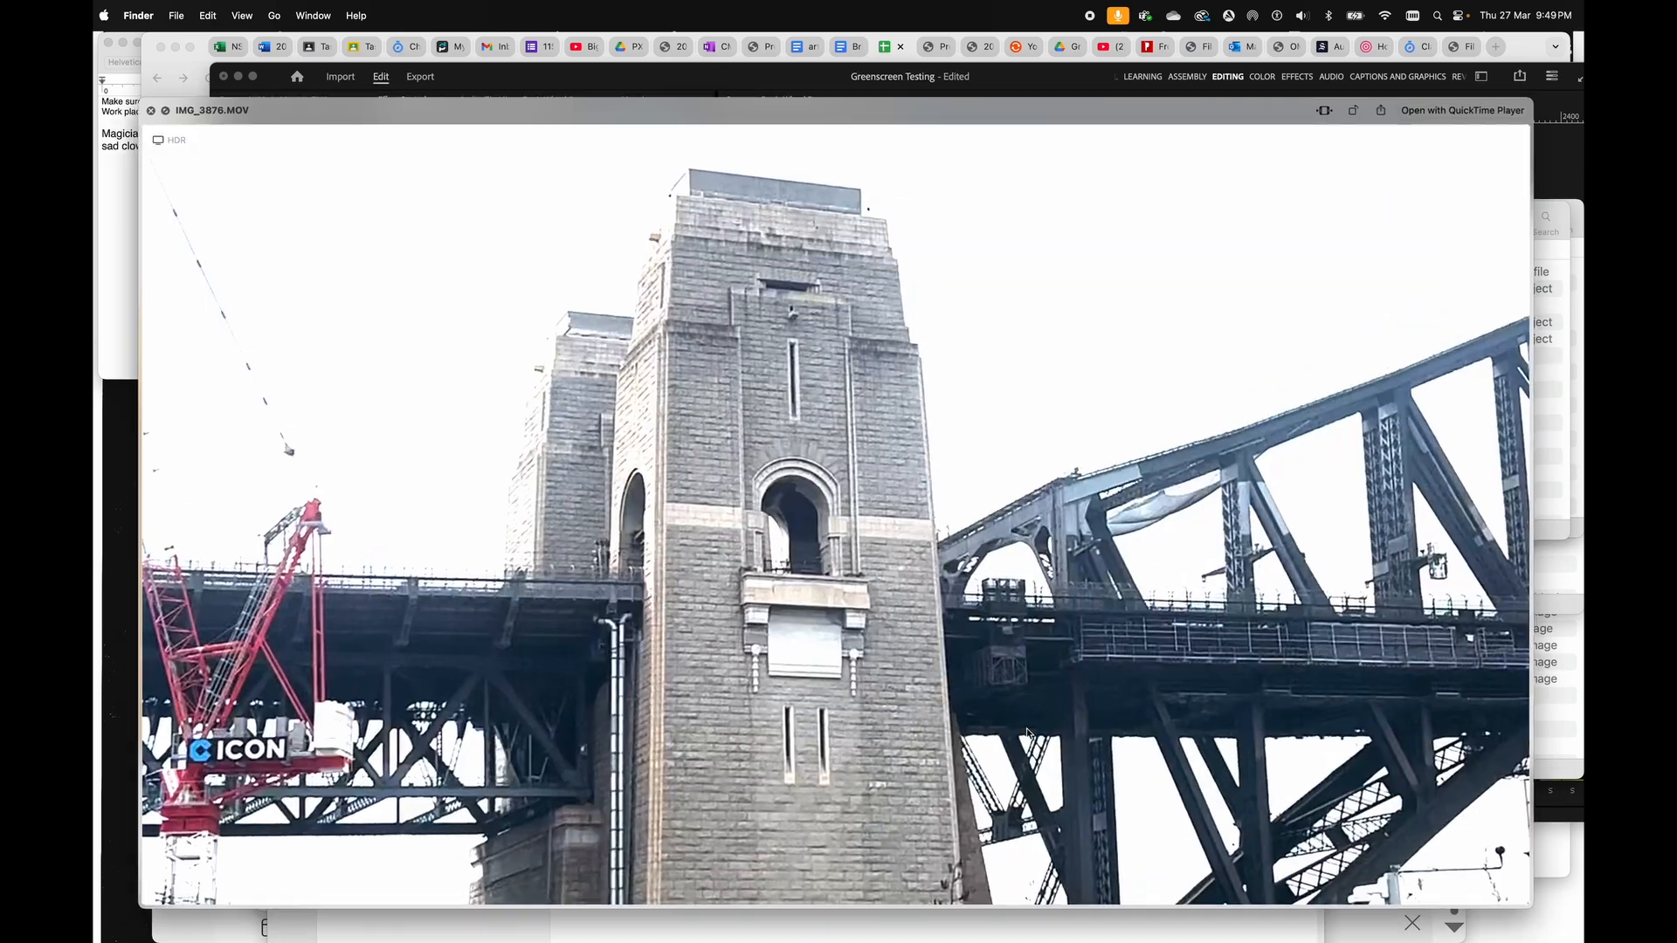
{"action": "key", "text": "Down"}
{"action": "key", "text": "Down"}
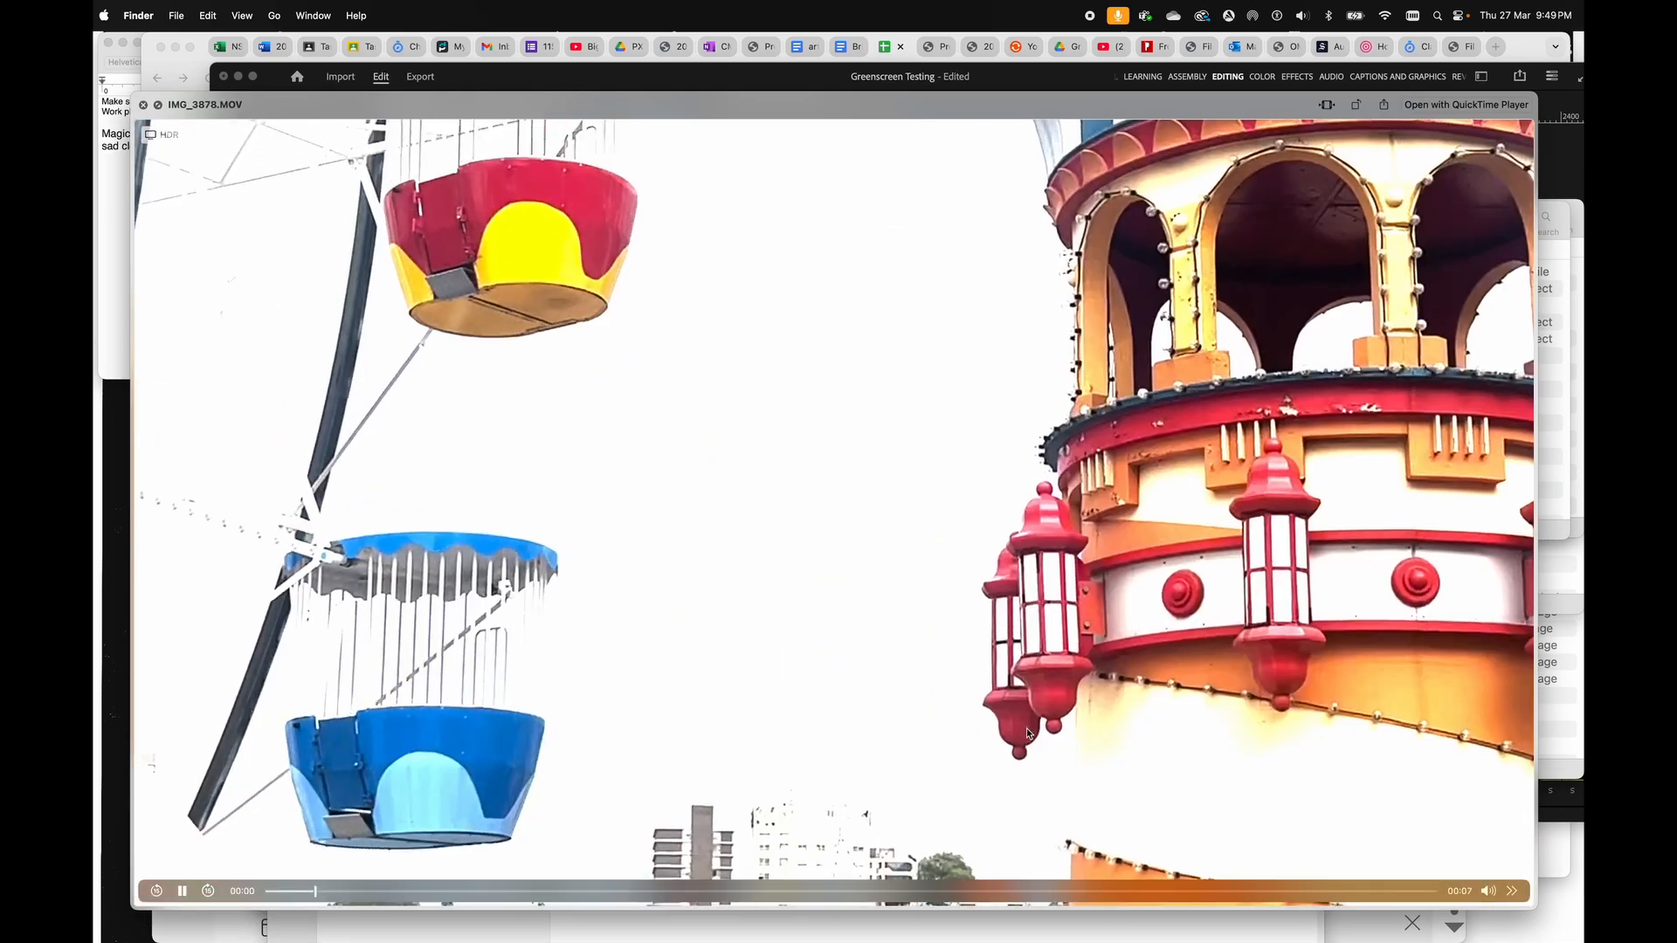
{"action": "key", "text": "space"}
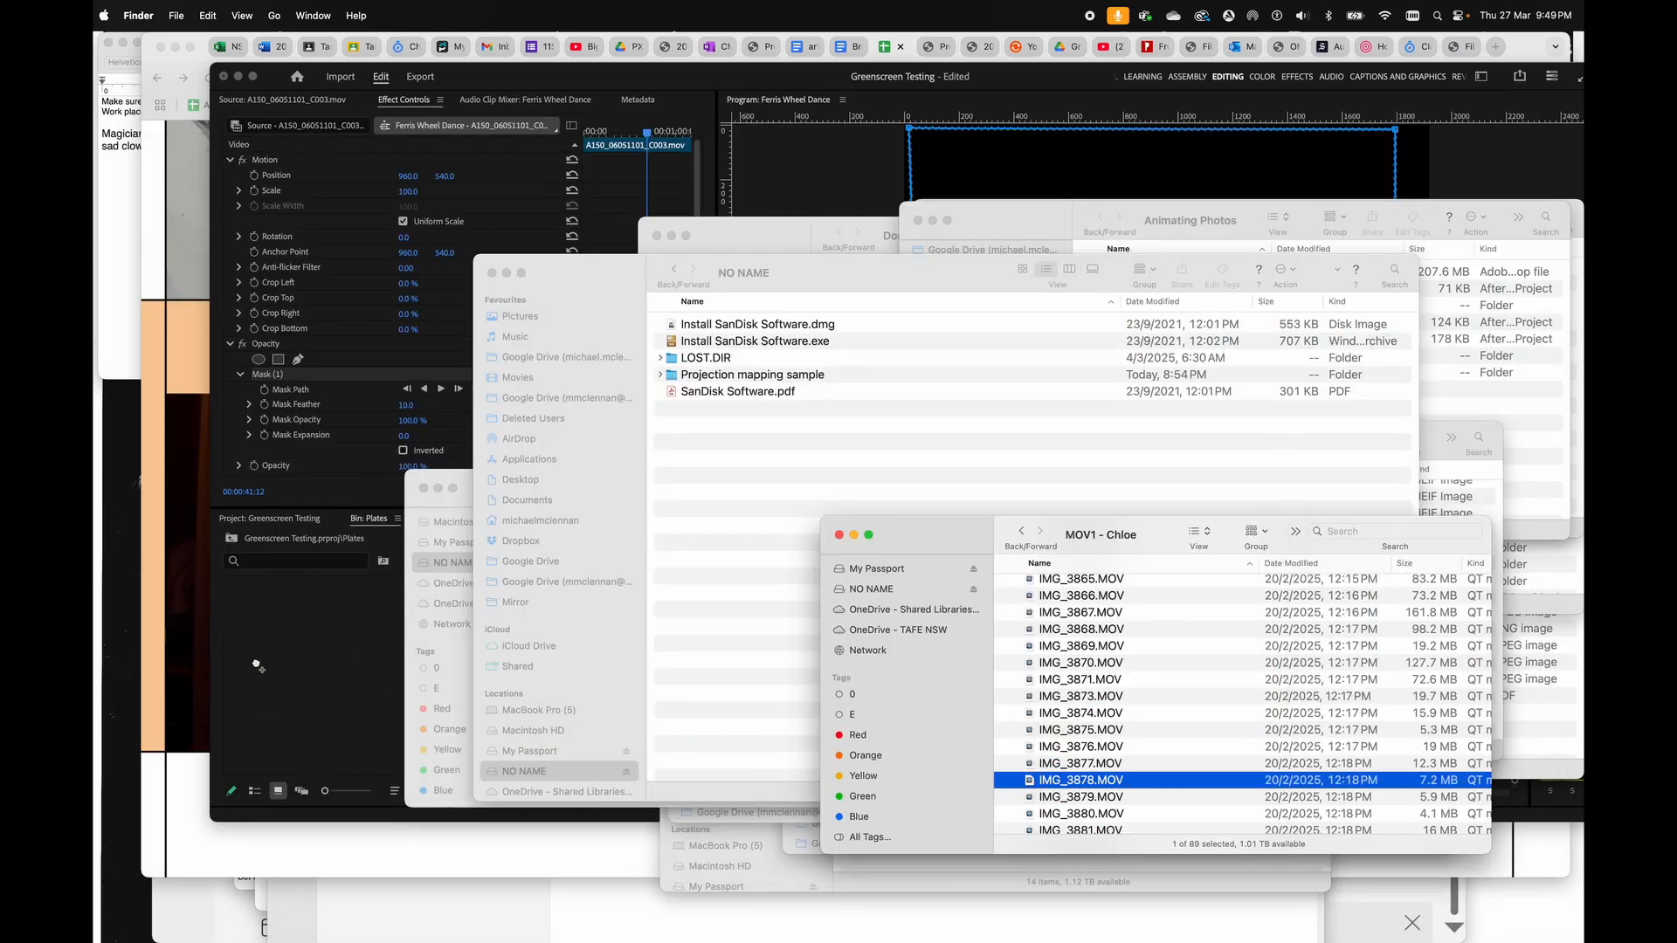
{"action": "left_click_drag", "start_coordinate": [256, 666], "coordinate": [257, 667]}
- Check the clips after IMG_3878.MOV, up to IMG_3915.MOV, for further ferris wheel plates
{"action": "key", "text": "Down"}
{"action": "key", "text": "Down"}
{"action": "key", "text": "Down"}
{"action": "key", "text": "Down"}
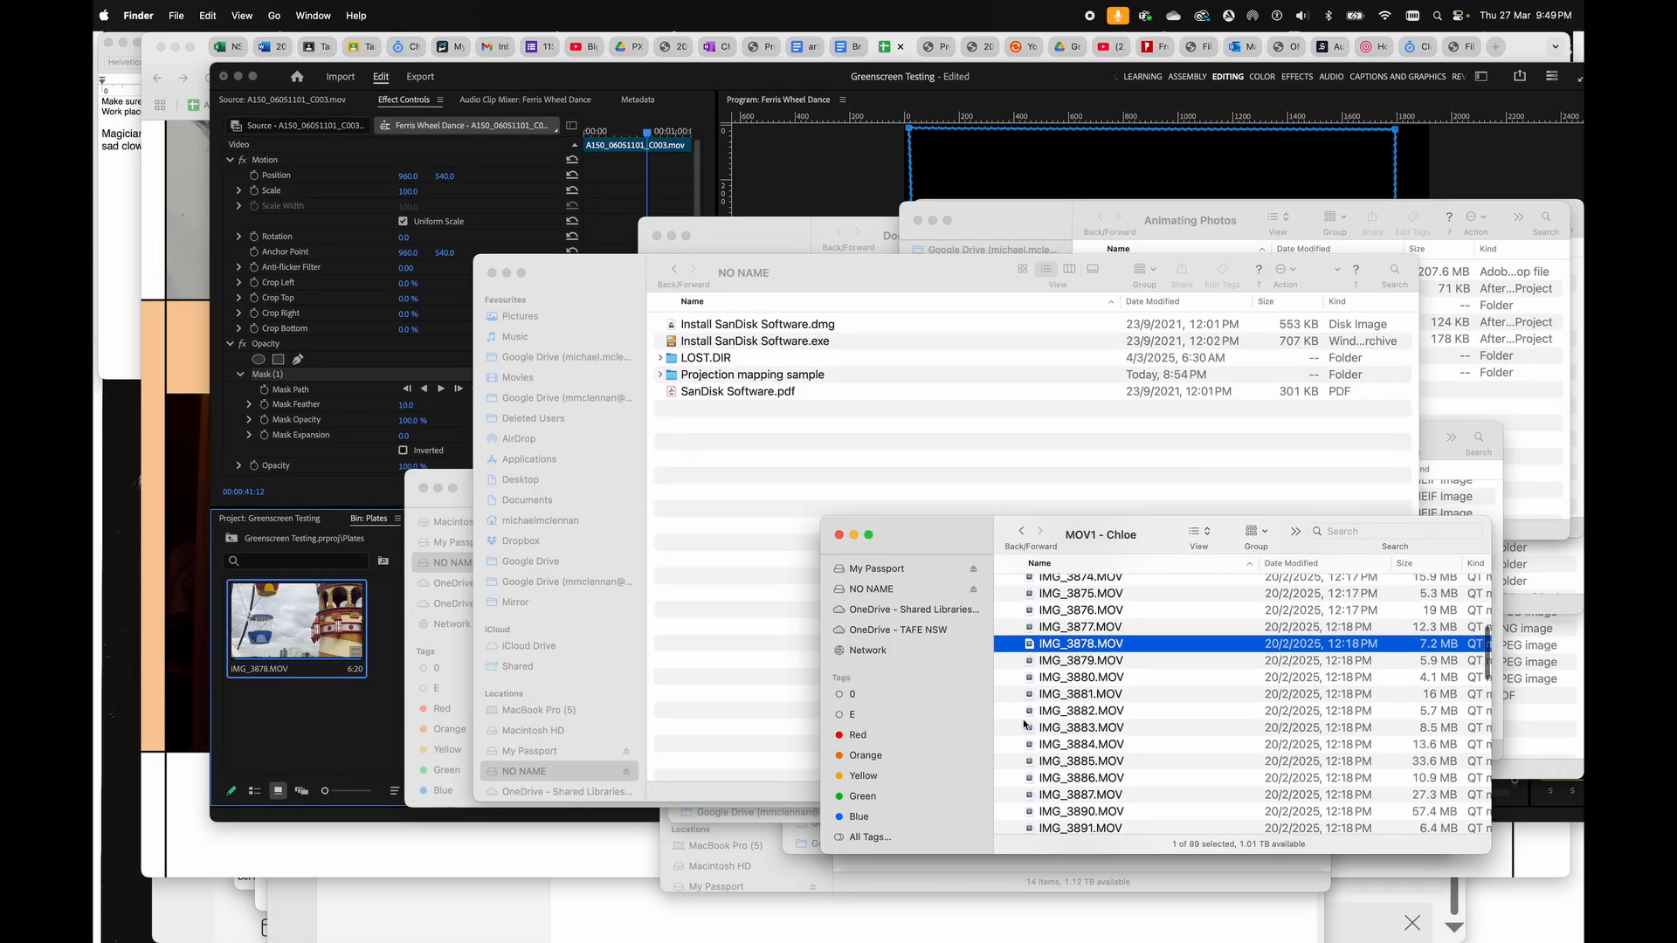
{"action": "key", "text": "space"}
{"action": "key", "text": "space"}
{"action": "scroll", "coordinate": [1025, 723], "scroll_direction": "down", "scroll_amount": 10}
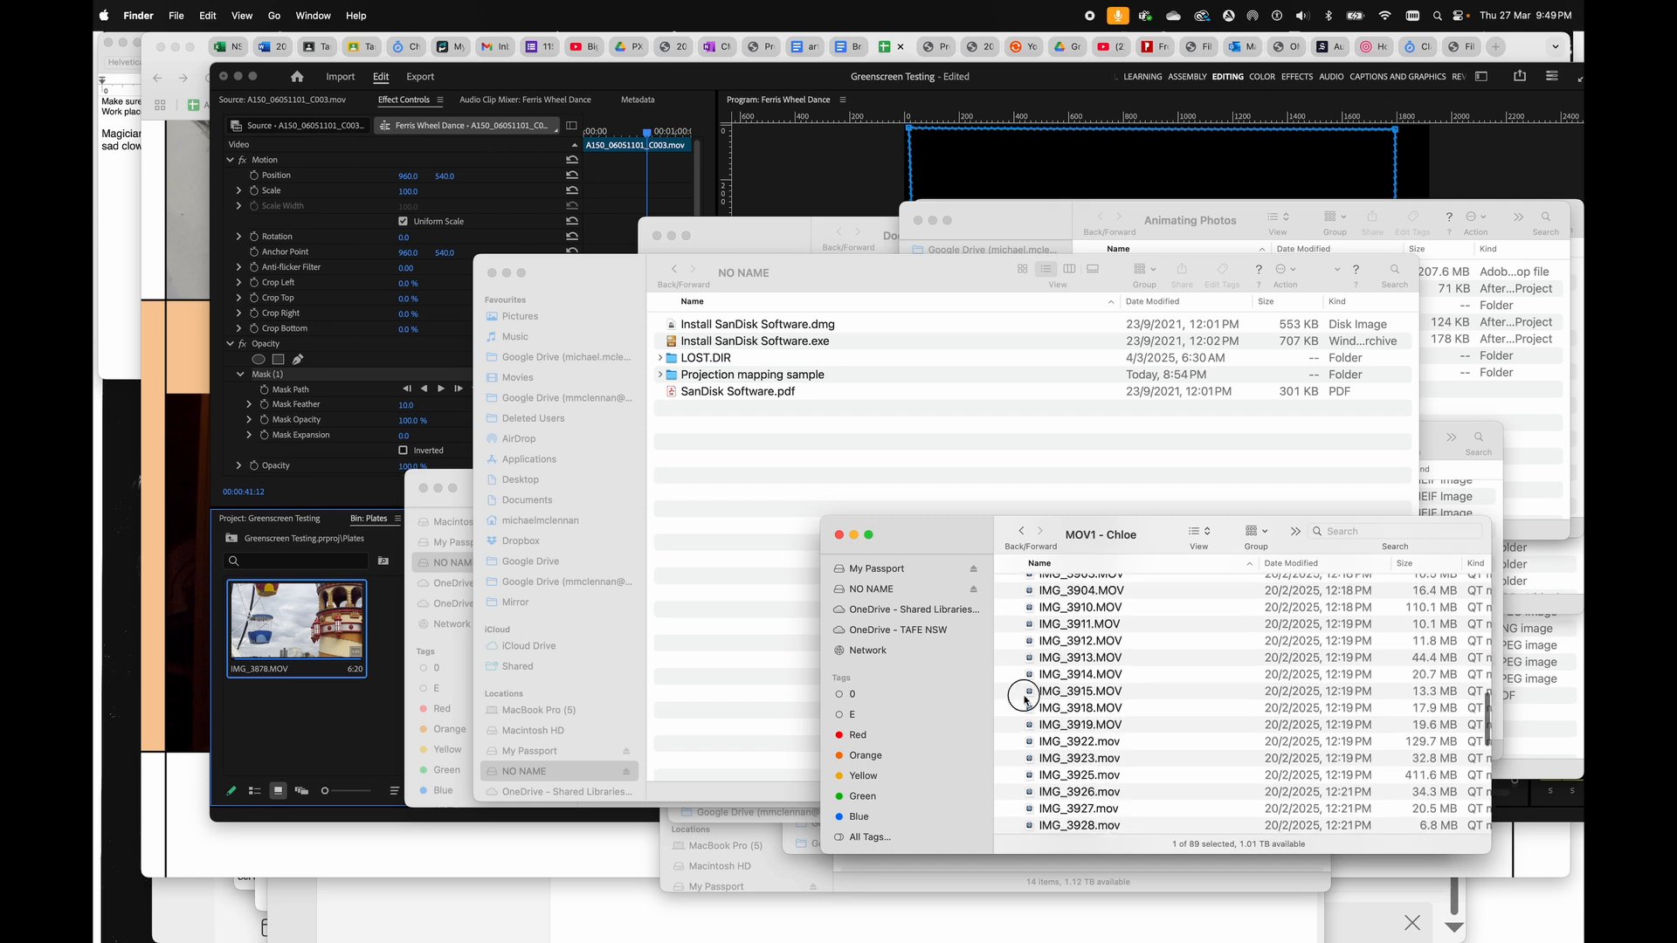
{"action": "left_click", "coordinate": [1026, 698]}
{"action": "key", "text": "space"}
{"action": "key", "text": "space"}
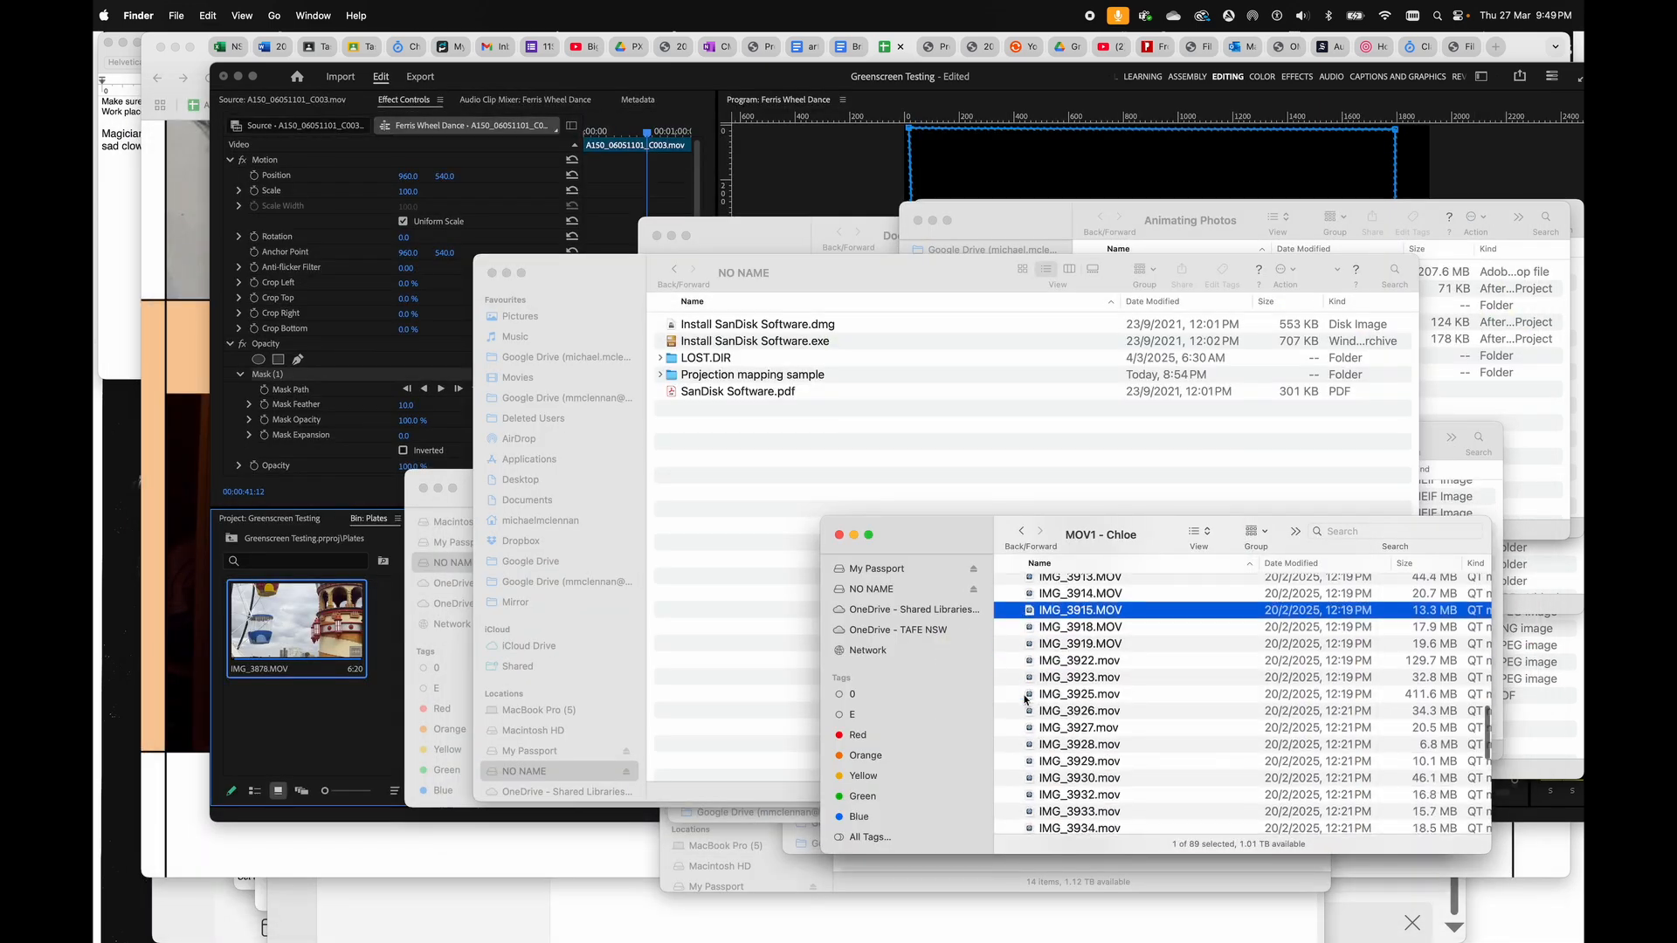
- Preview IMG_3930.mov, IMG_3940.mov and IMG_3976.mov as possible background plates
{"action": "left_click", "coordinate": [1020, 742]}
{"action": "key", "text": "space"}
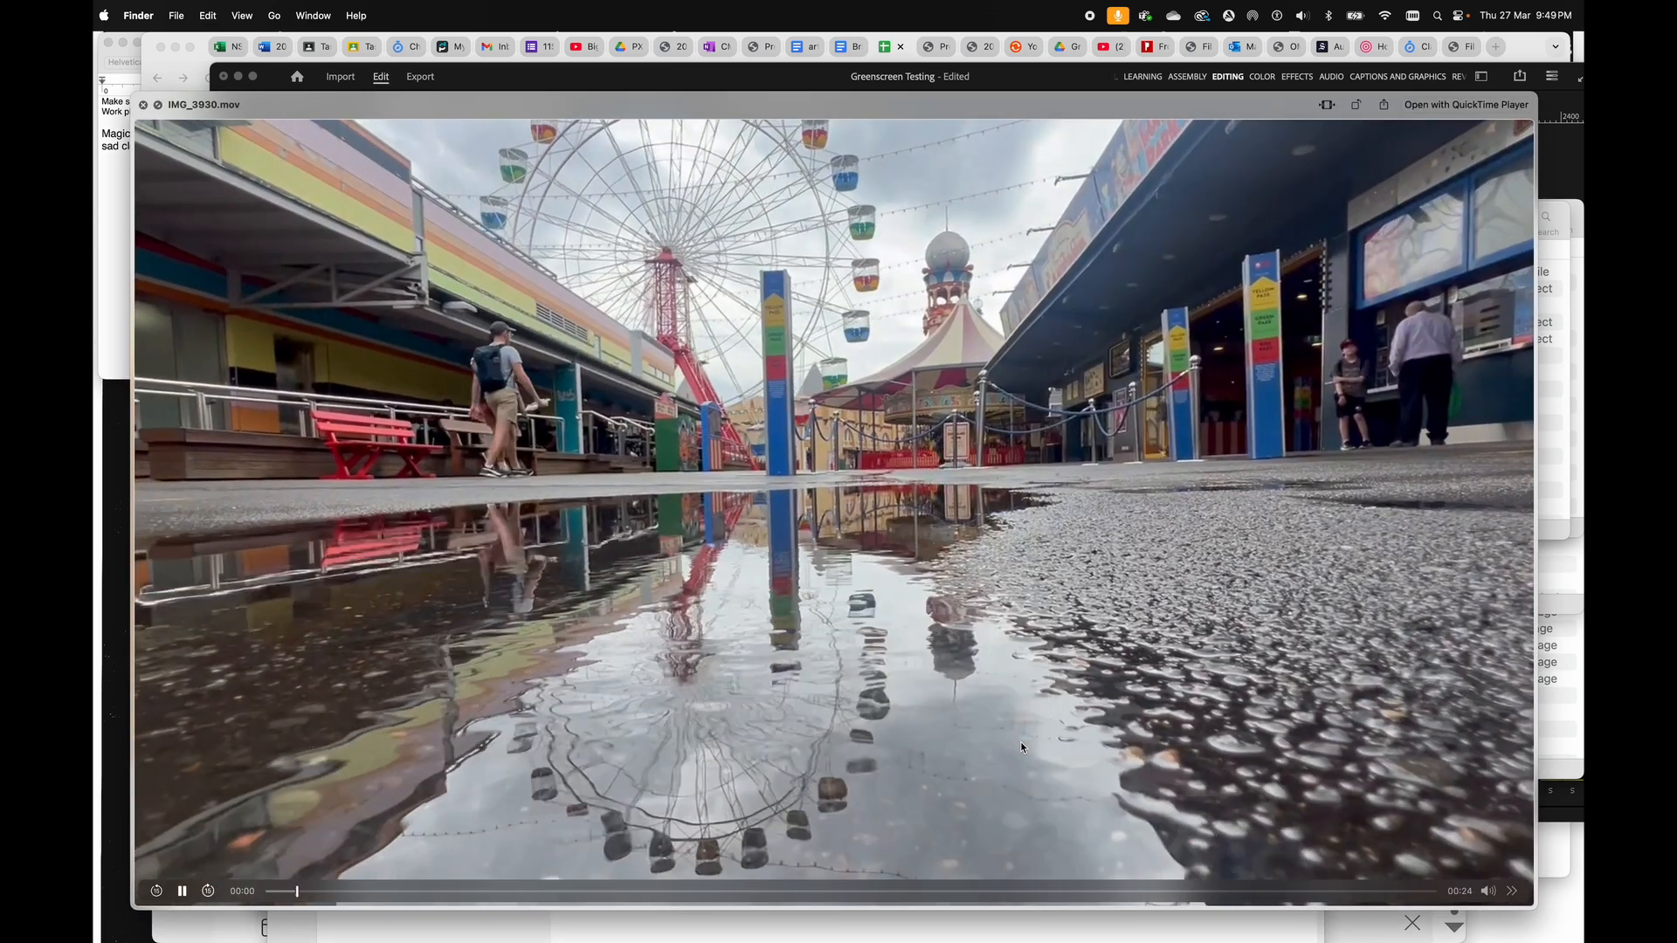
{"action": "key", "text": "space"}
{"action": "scroll", "coordinate": [1019, 768], "scroll_direction": "down", "scroll_amount": 3}
{"action": "left_click", "coordinate": [1023, 710]}
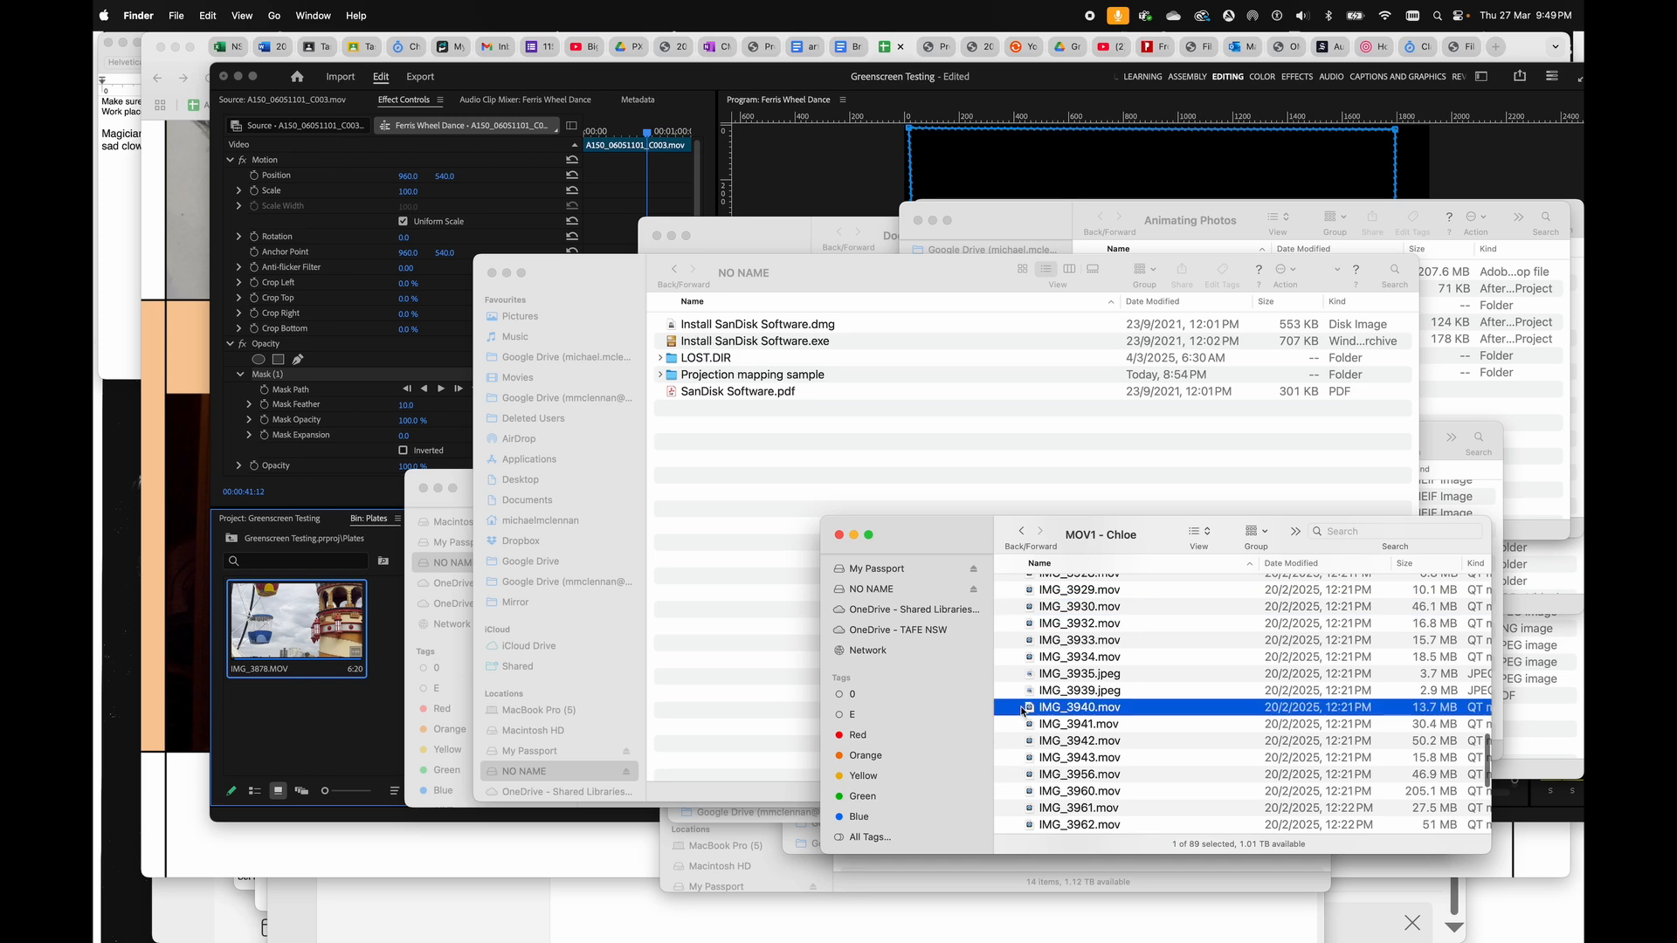
{"action": "key", "text": "space"}
{"action": "key", "text": "space"}
{"action": "left_click", "coordinate": [1023, 739]}
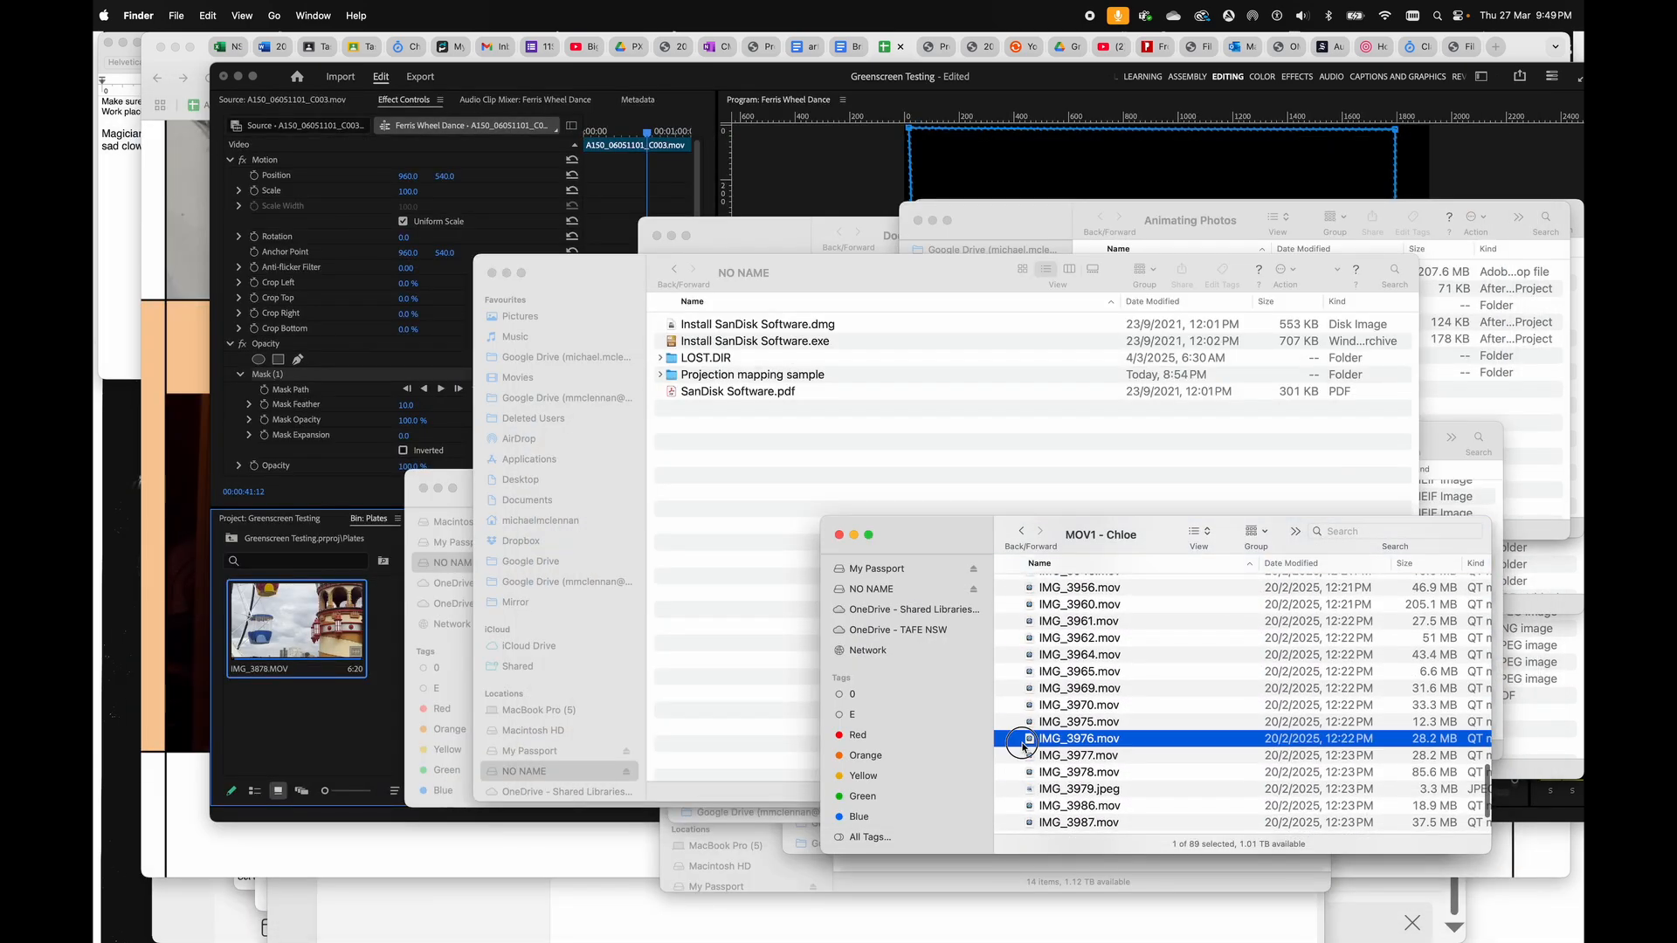
{"action": "key", "text": "space"}
{"action": "key", "text": "space"}
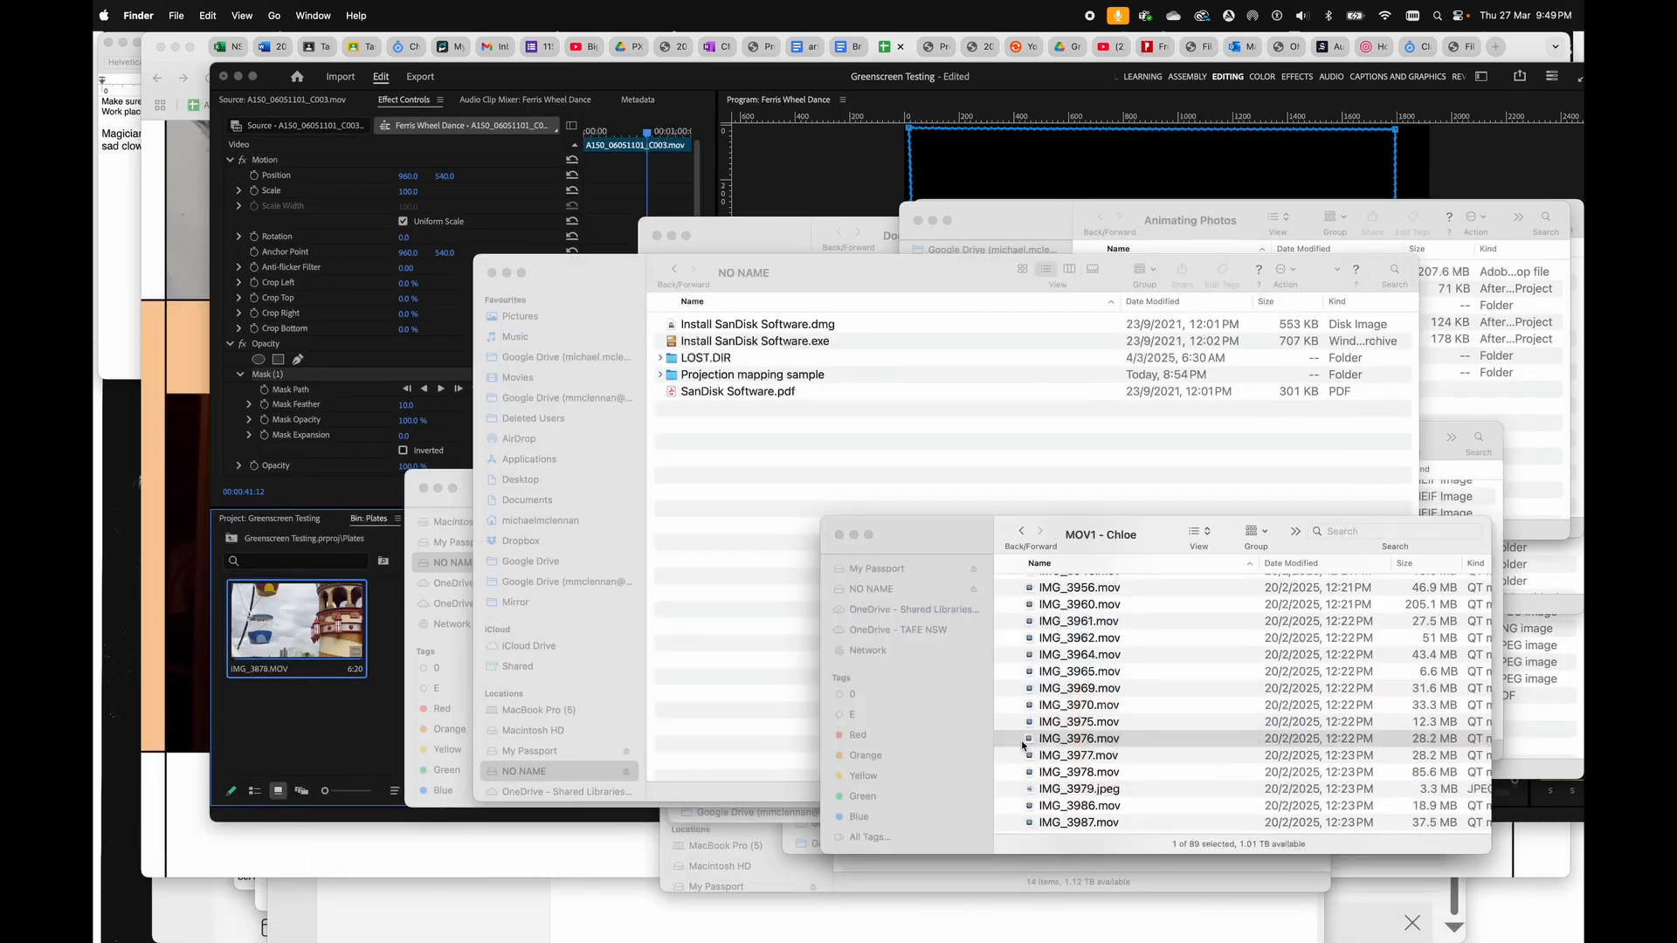
- Preview IMG_3977.mov and import it together with IMG_3978.mov into the Plates bin
{"action": "left_click", "coordinate": [1018, 755]}
{"action": "key", "text": "space"}
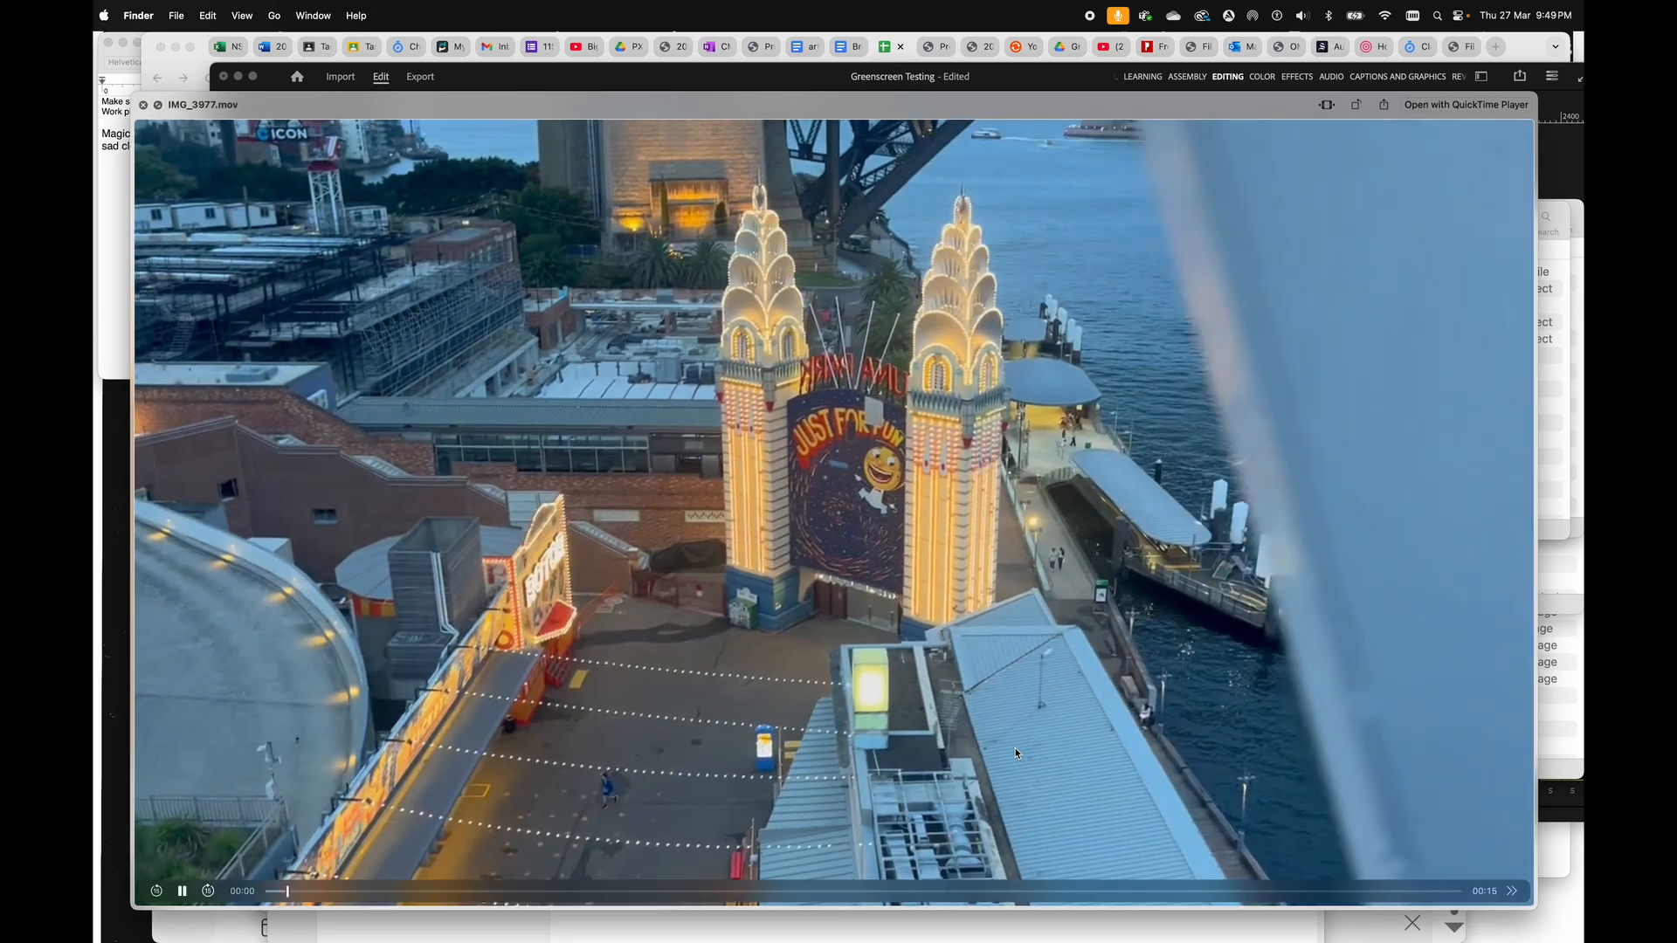
{"action": "key", "text": "Down"}
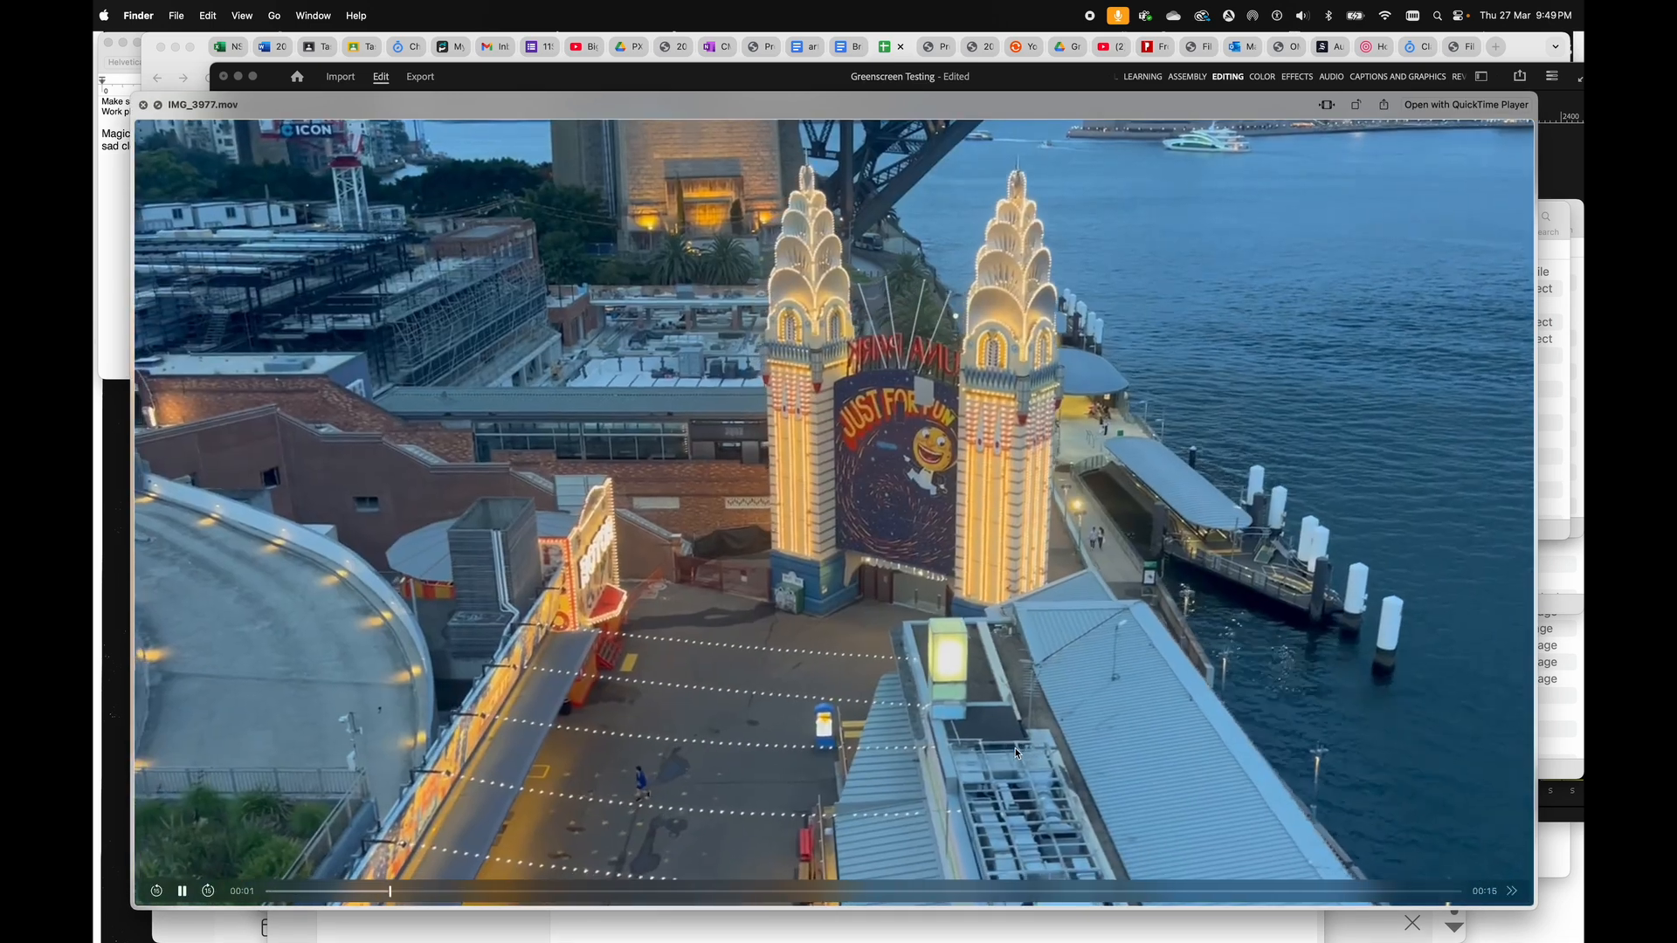
{"action": "key", "text": "space"}
{"action": "left_click", "coordinate": [1015, 750], "text": "shift"}
{"action": "left_click_drag", "start_coordinate": [1016, 748], "coordinate": [297, 717]}
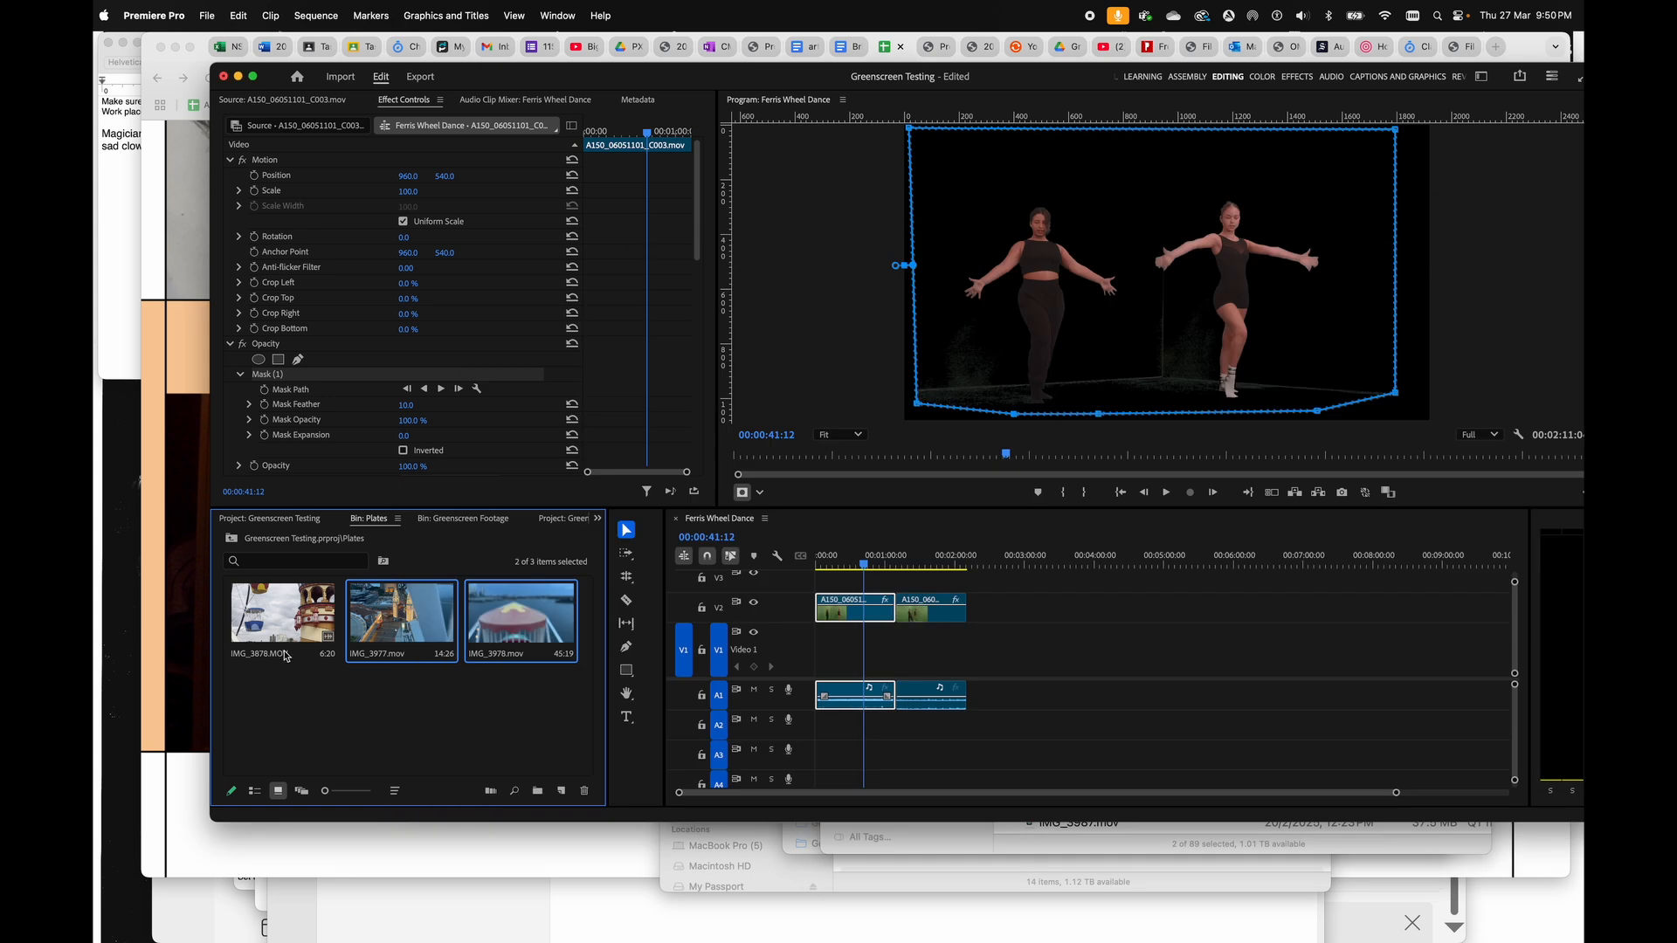
- Place only the video of IMG_3878.MOV on V1 at the start of the sequence beneath the dancers, and play the composite
{"action": "double_click", "coordinate": [284, 627]}
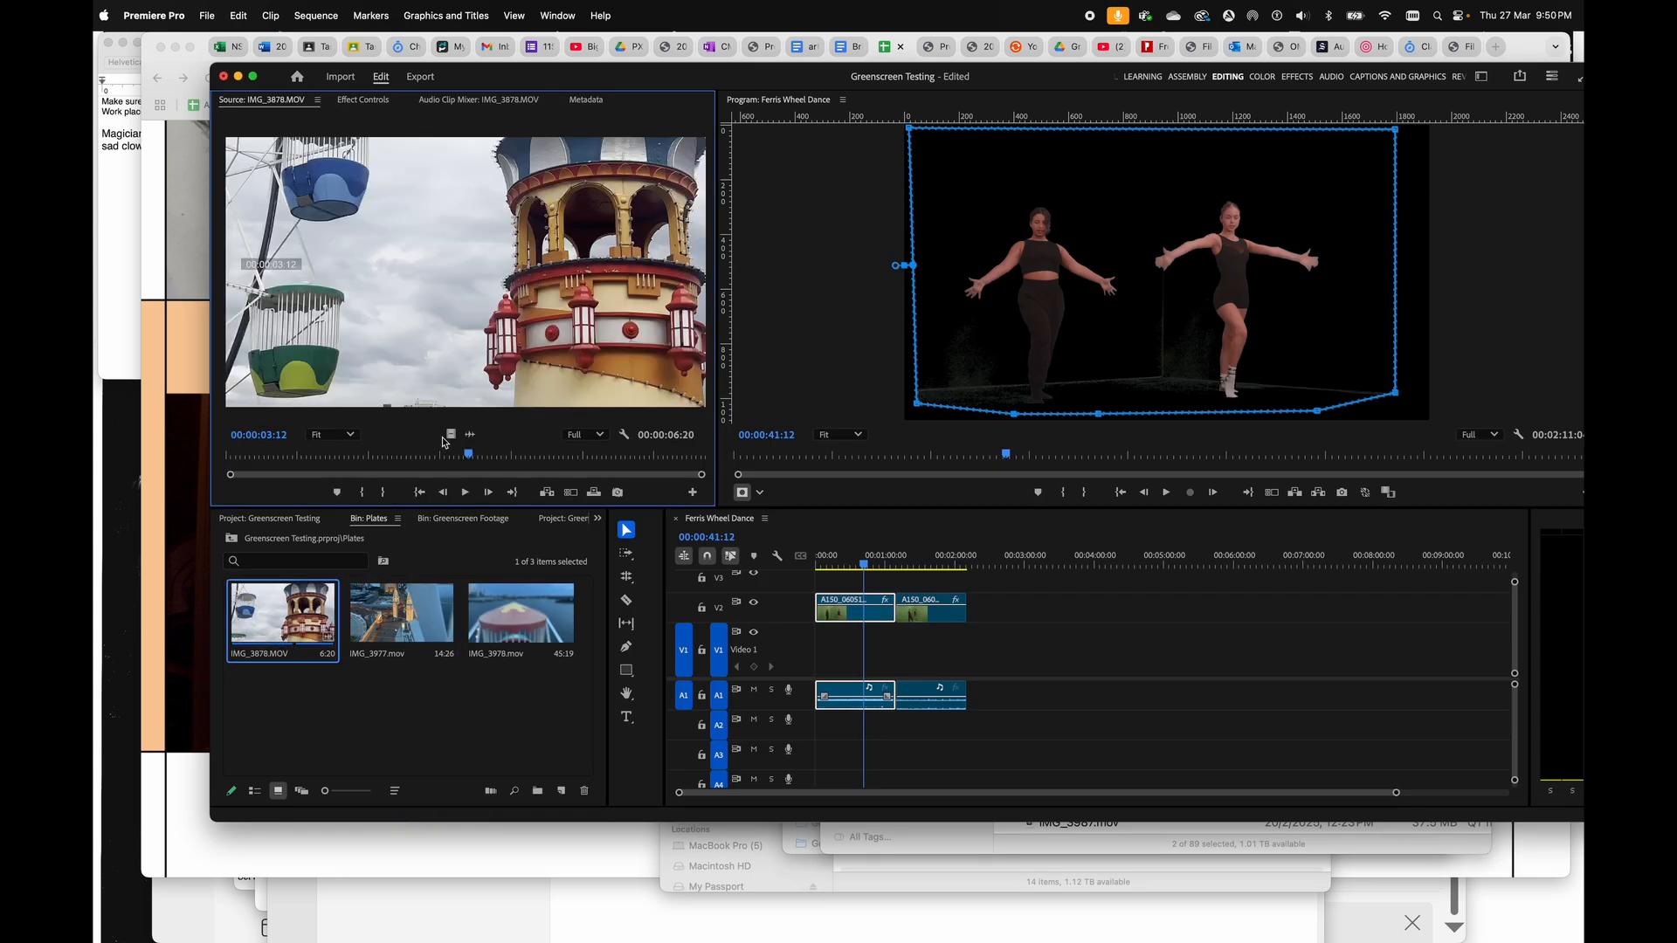
{"action": "left_click_drag", "start_coordinate": [450, 434], "coordinate": [820, 651]}
{"action": "left_click", "coordinate": [820, 564]}
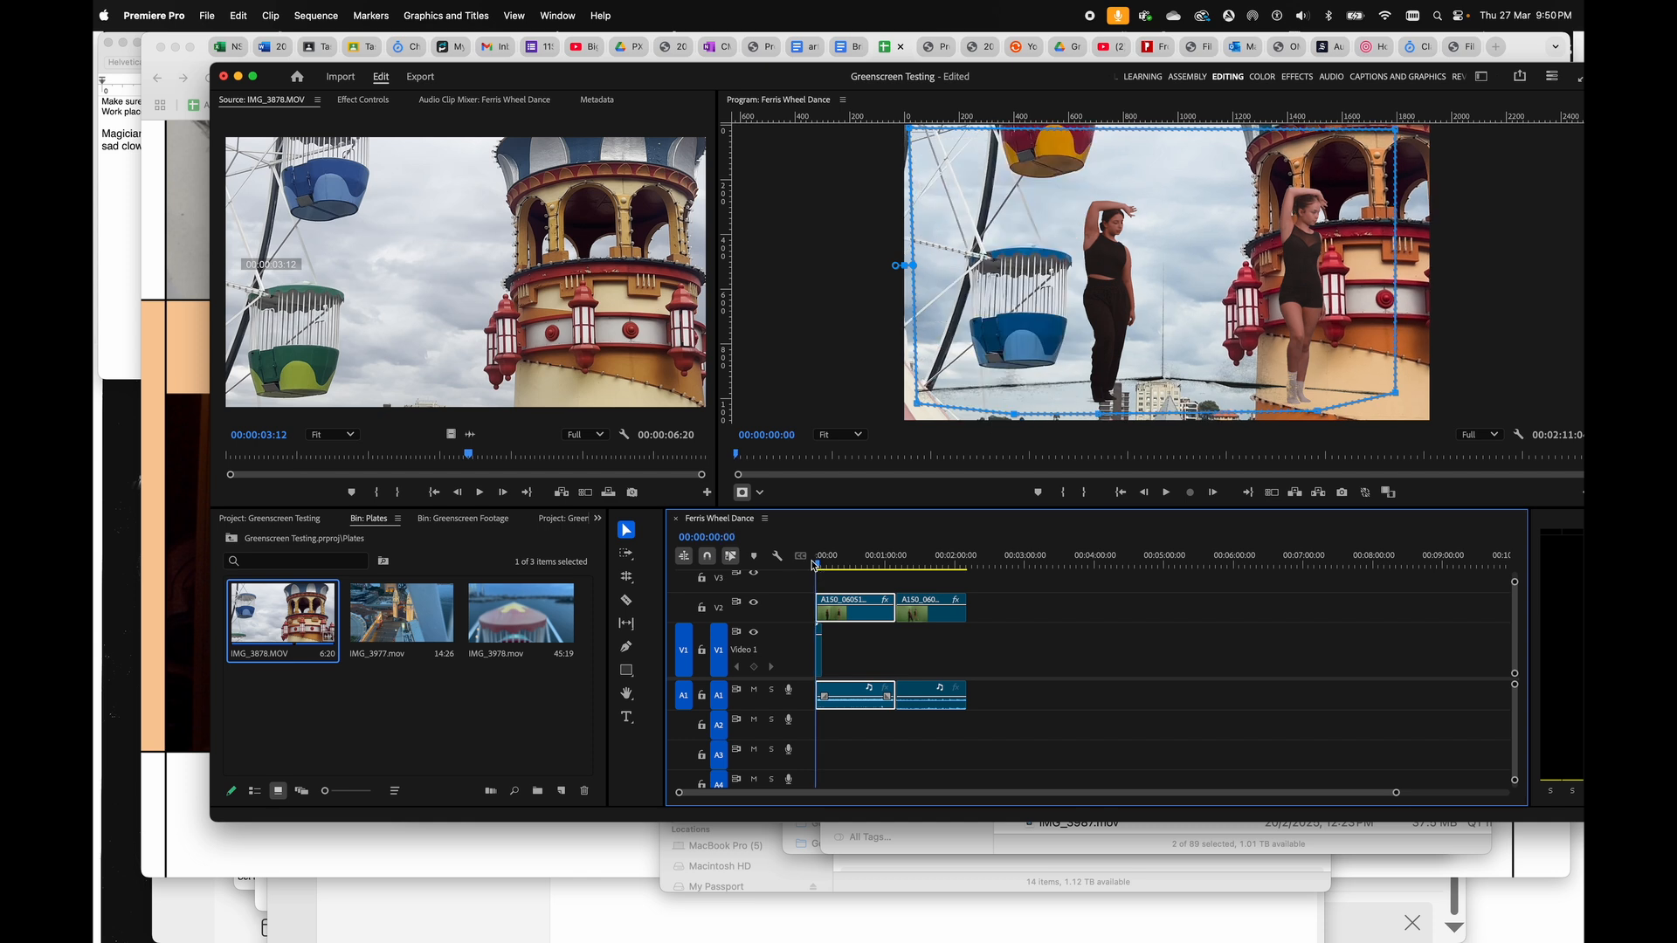
{"action": "key", "text": "space"}
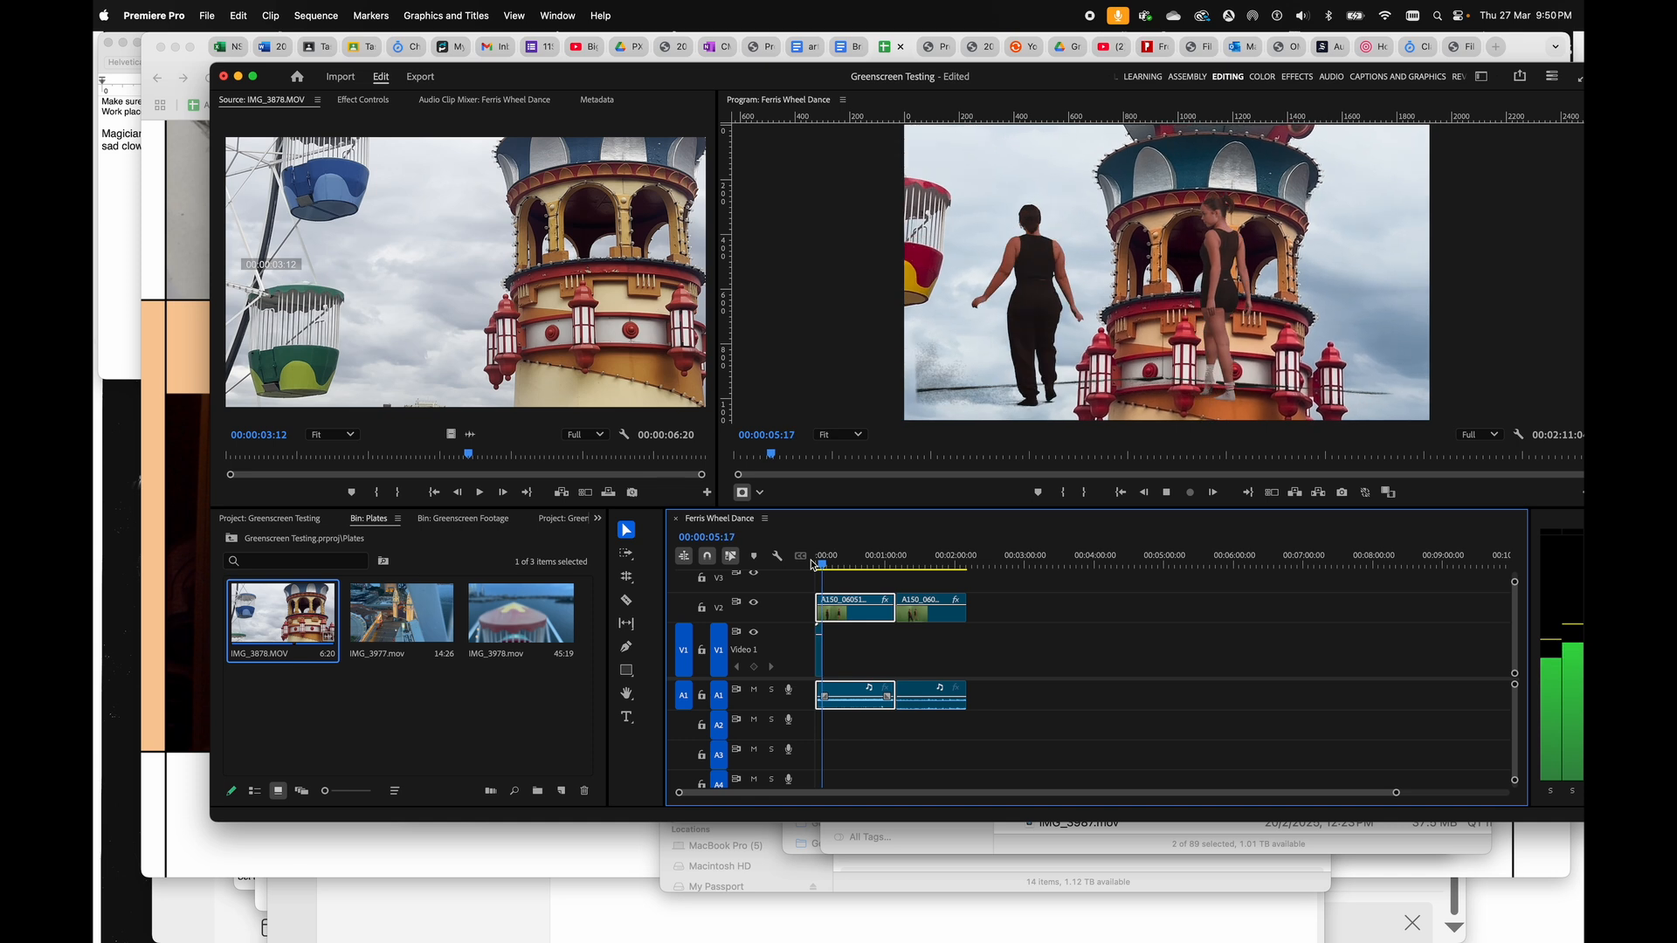
{"action": "key", "text": "space"}
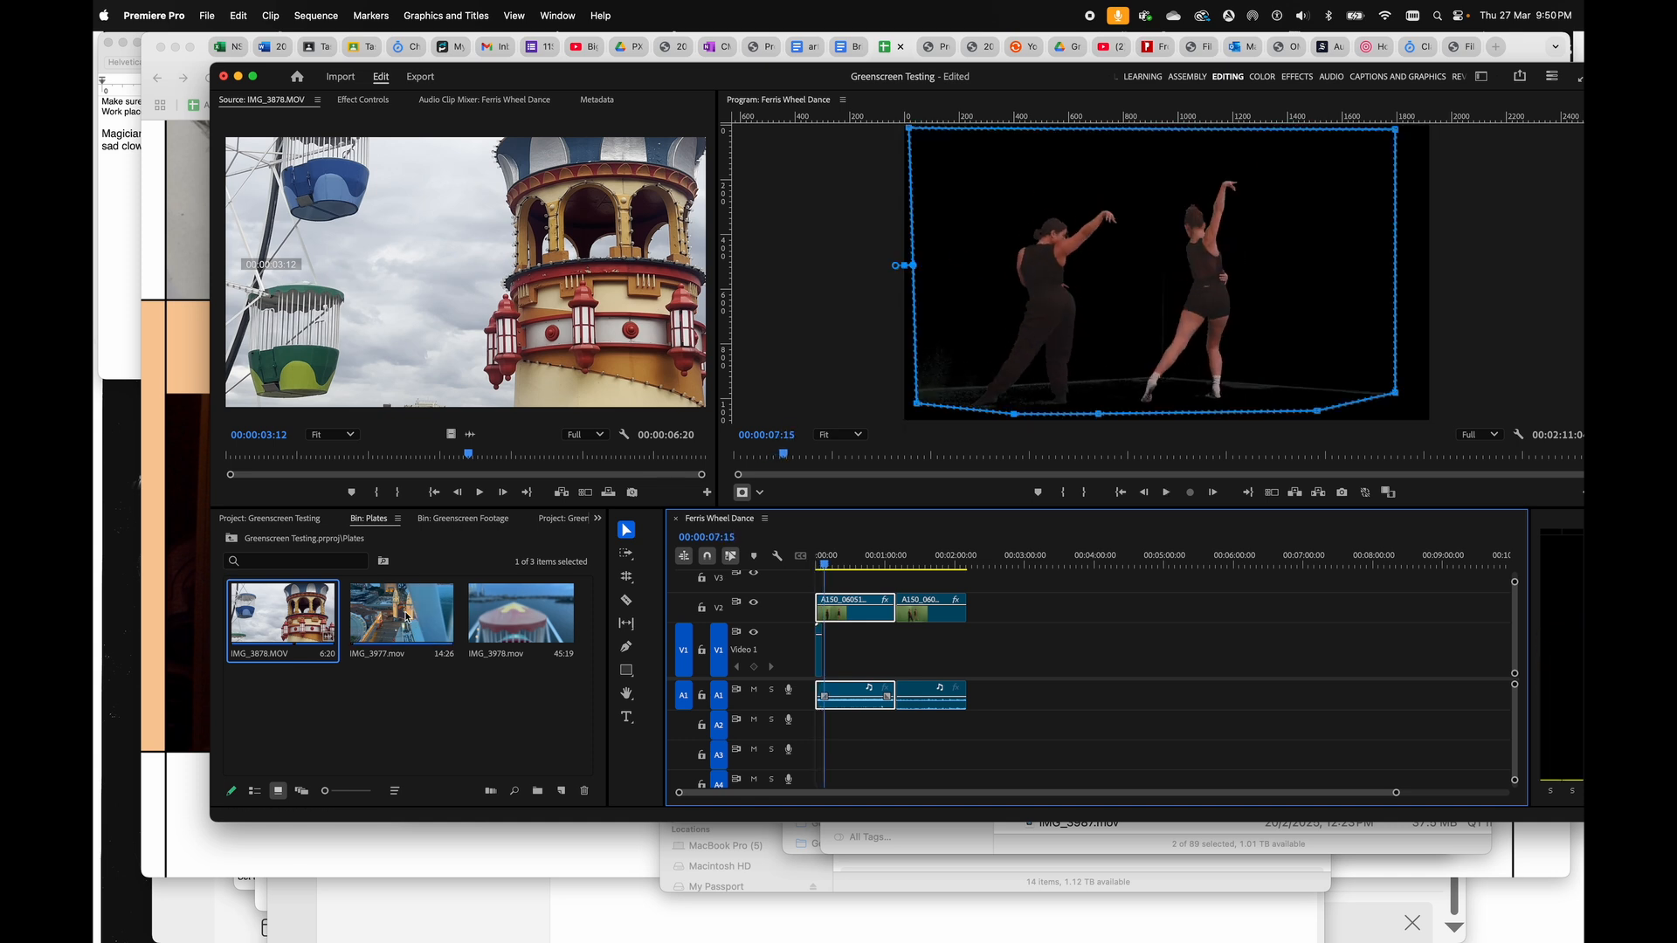
- Add only the video of IMG_3977.mov to V1 directly after the first plate and play through it
{"action": "double_click", "coordinate": [407, 617]}
{"action": "left_click_drag", "start_coordinate": [445, 435], "coordinate": [830, 651]}
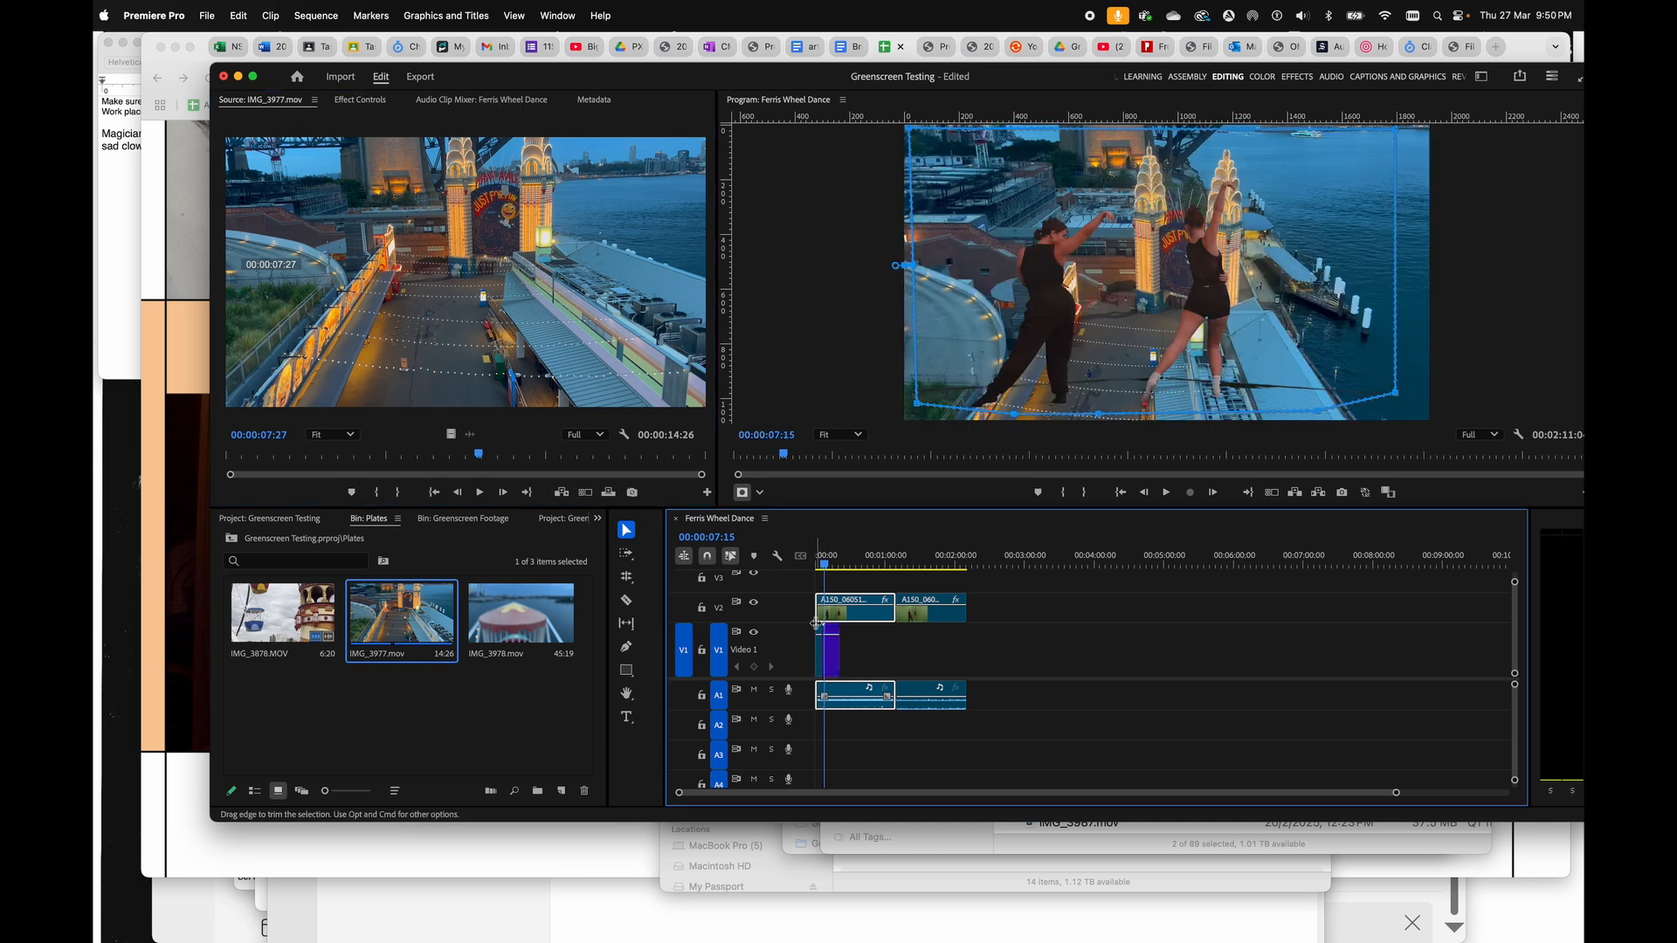
{"action": "key", "text": "space"}
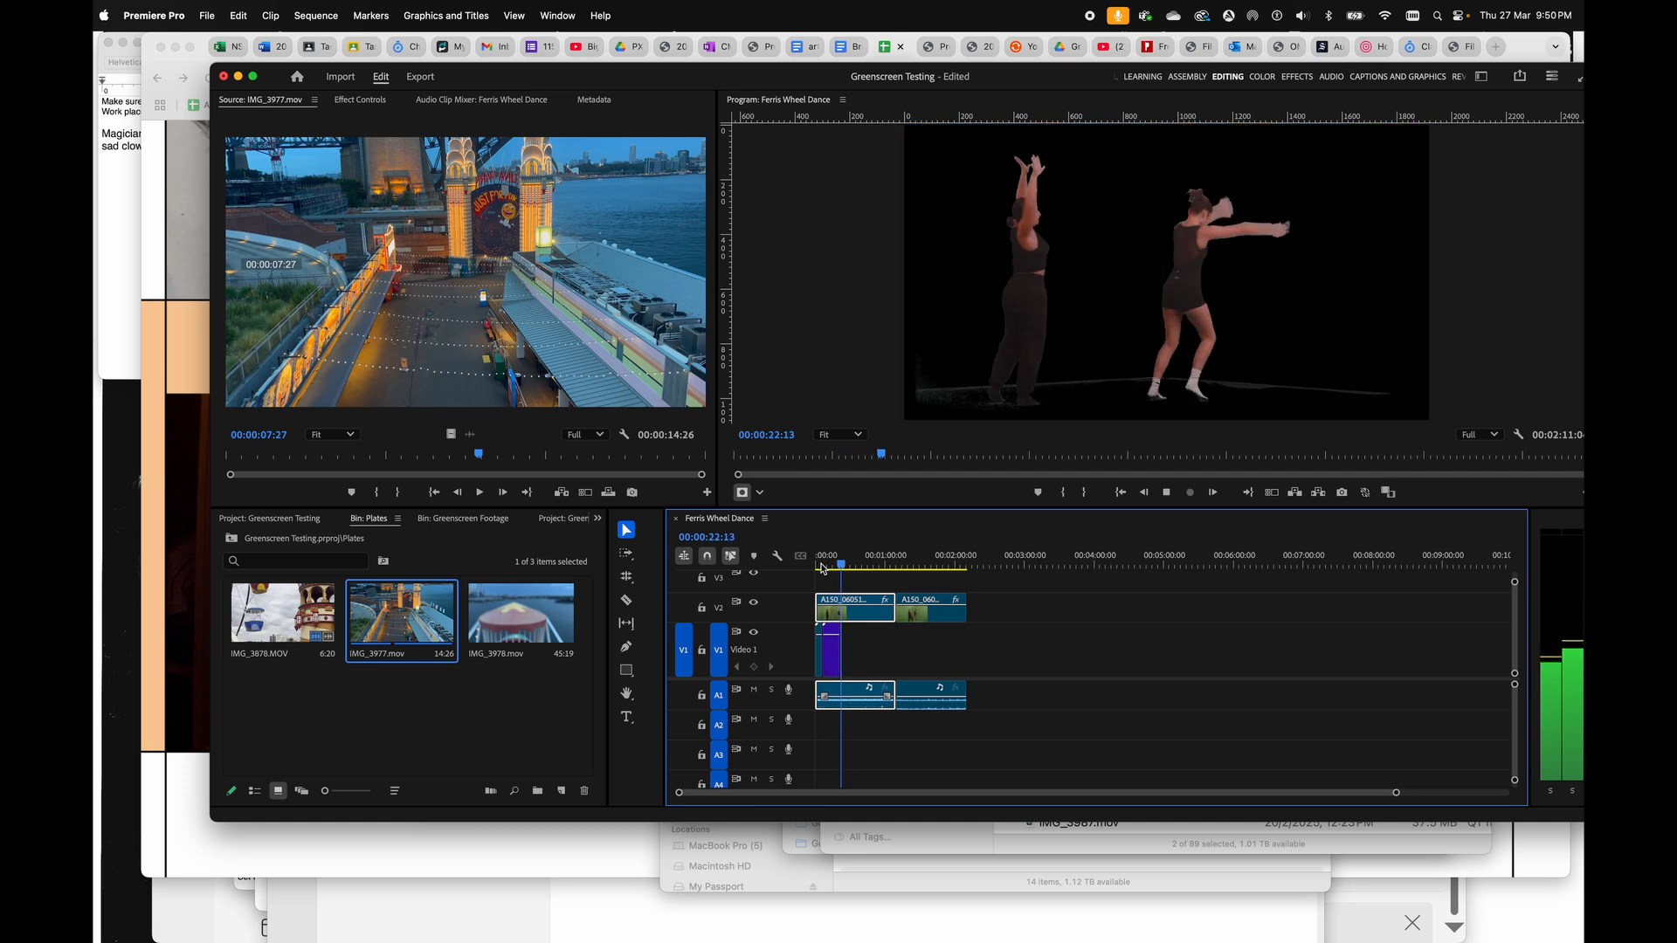
{"action": "key", "text": "space"}
- Add only the video of IMG_3978.mov to V1 directly after the second plate
{"action": "double_click", "coordinate": [528, 597]}
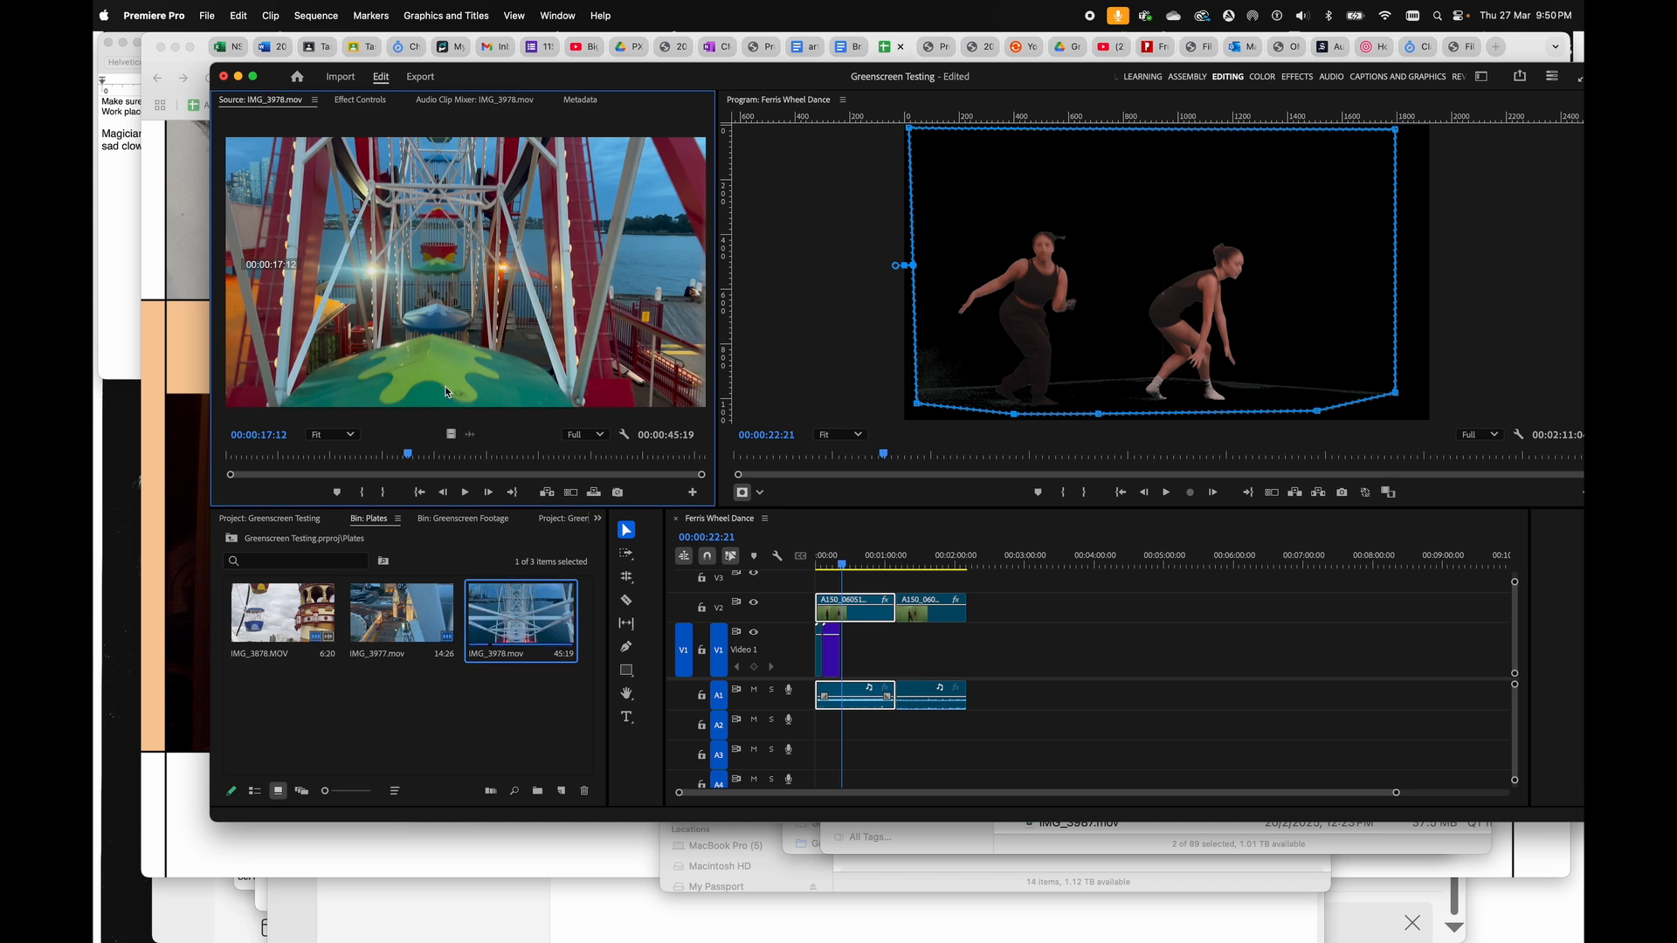
{"action": "left_click_drag", "start_coordinate": [447, 435], "coordinate": [843, 664]}
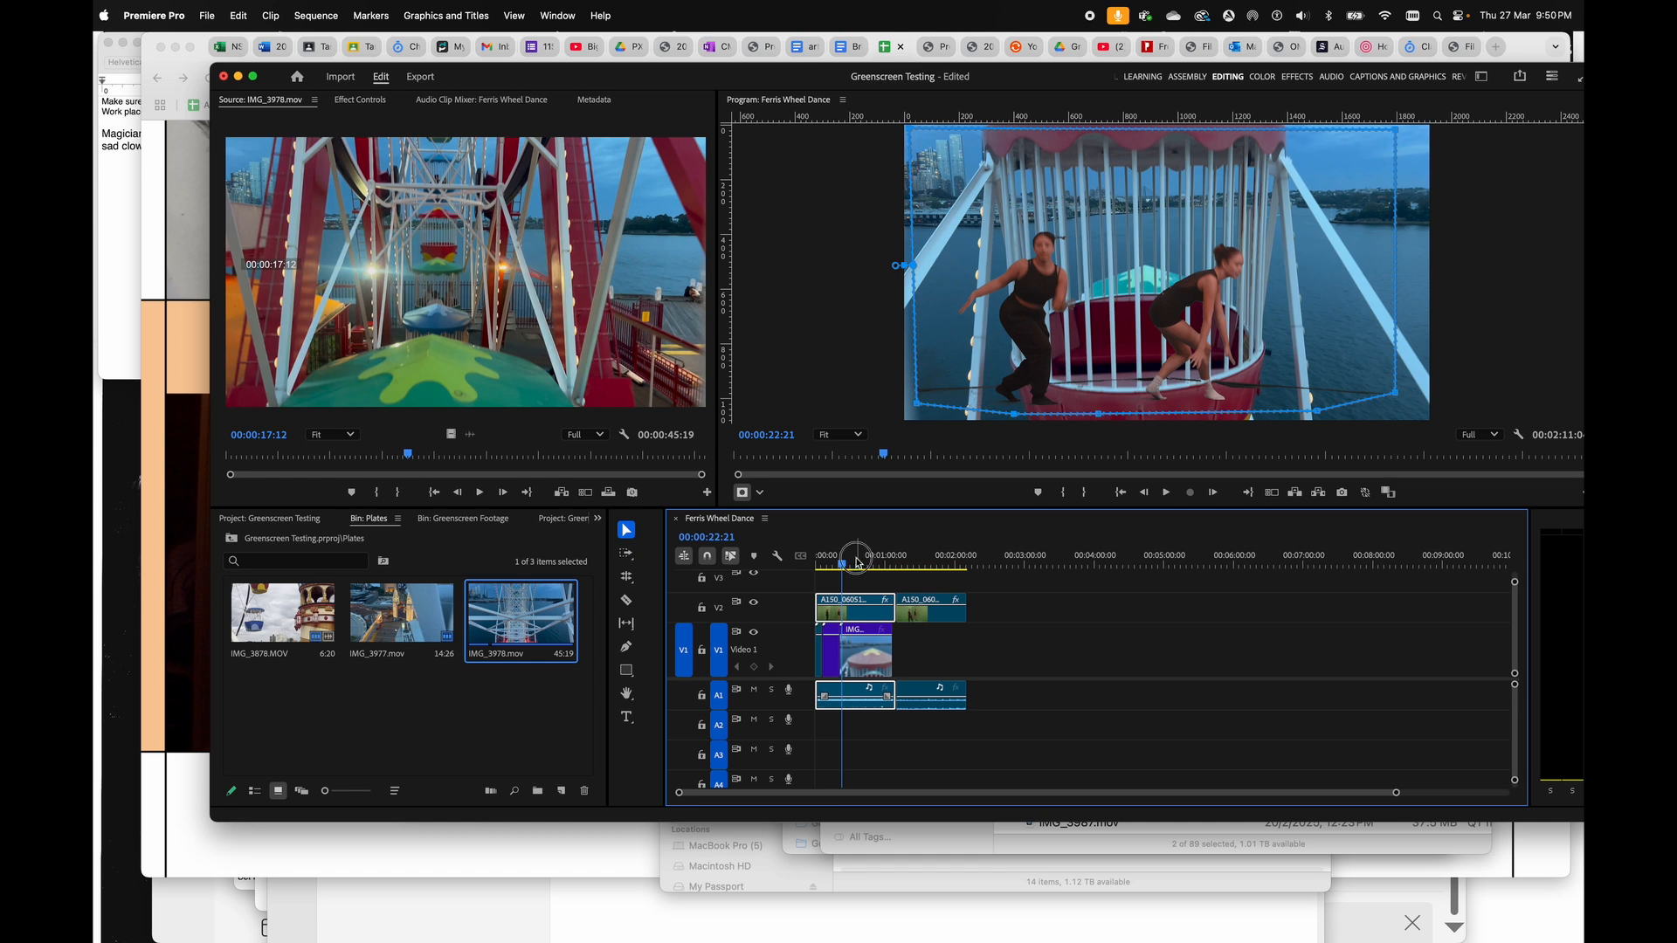
- At 00:00:54:01, move the two mask points beneath the left dancer down past the frame's lower edge
{"action": "left_click_drag", "start_coordinate": [853, 566], "coordinate": [881, 568]}
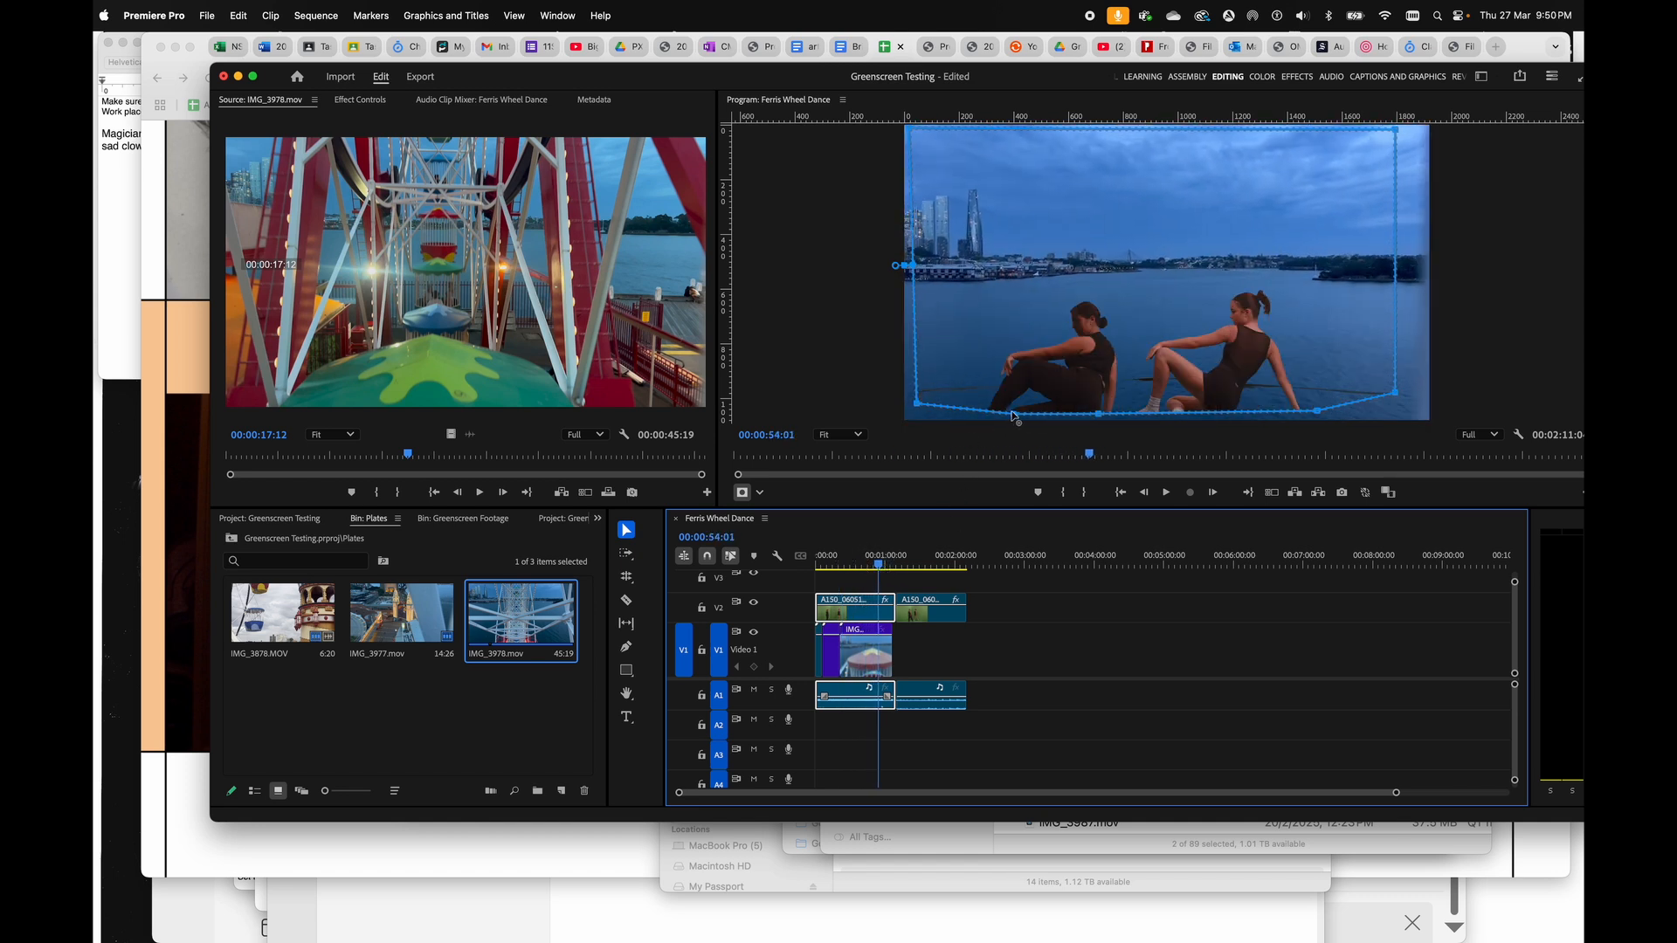
{"action": "left_click_drag", "start_coordinate": [1004, 408], "coordinate": [1000, 448]}
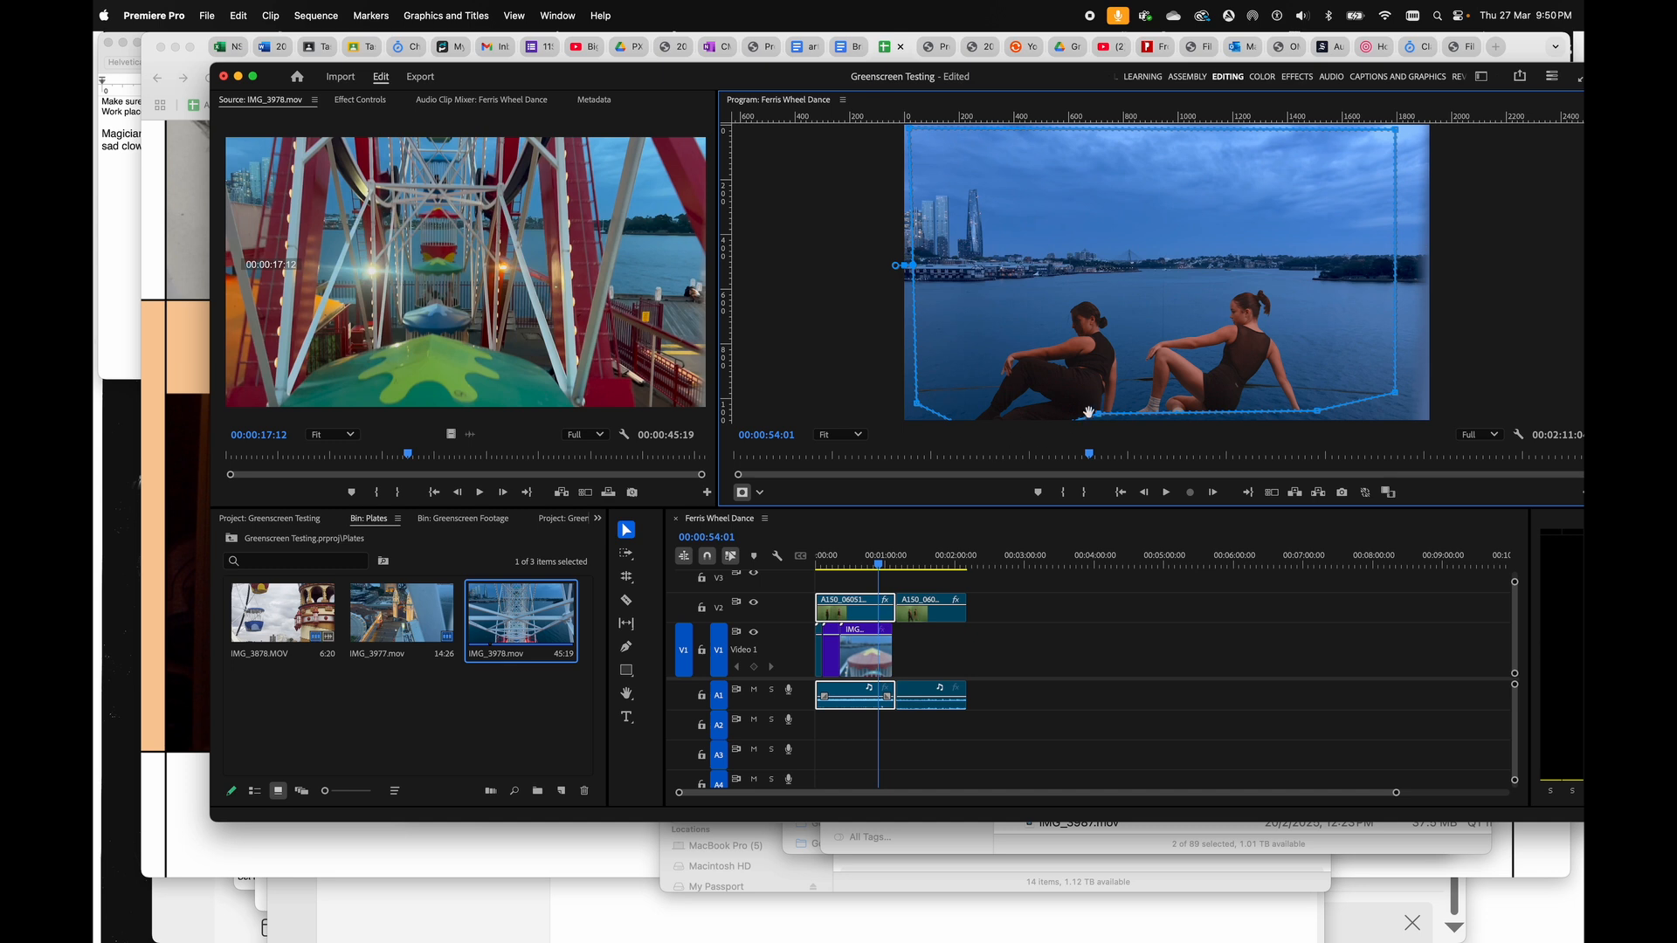
{"action": "left_click_drag", "start_coordinate": [1100, 414], "coordinate": [1122, 450]}
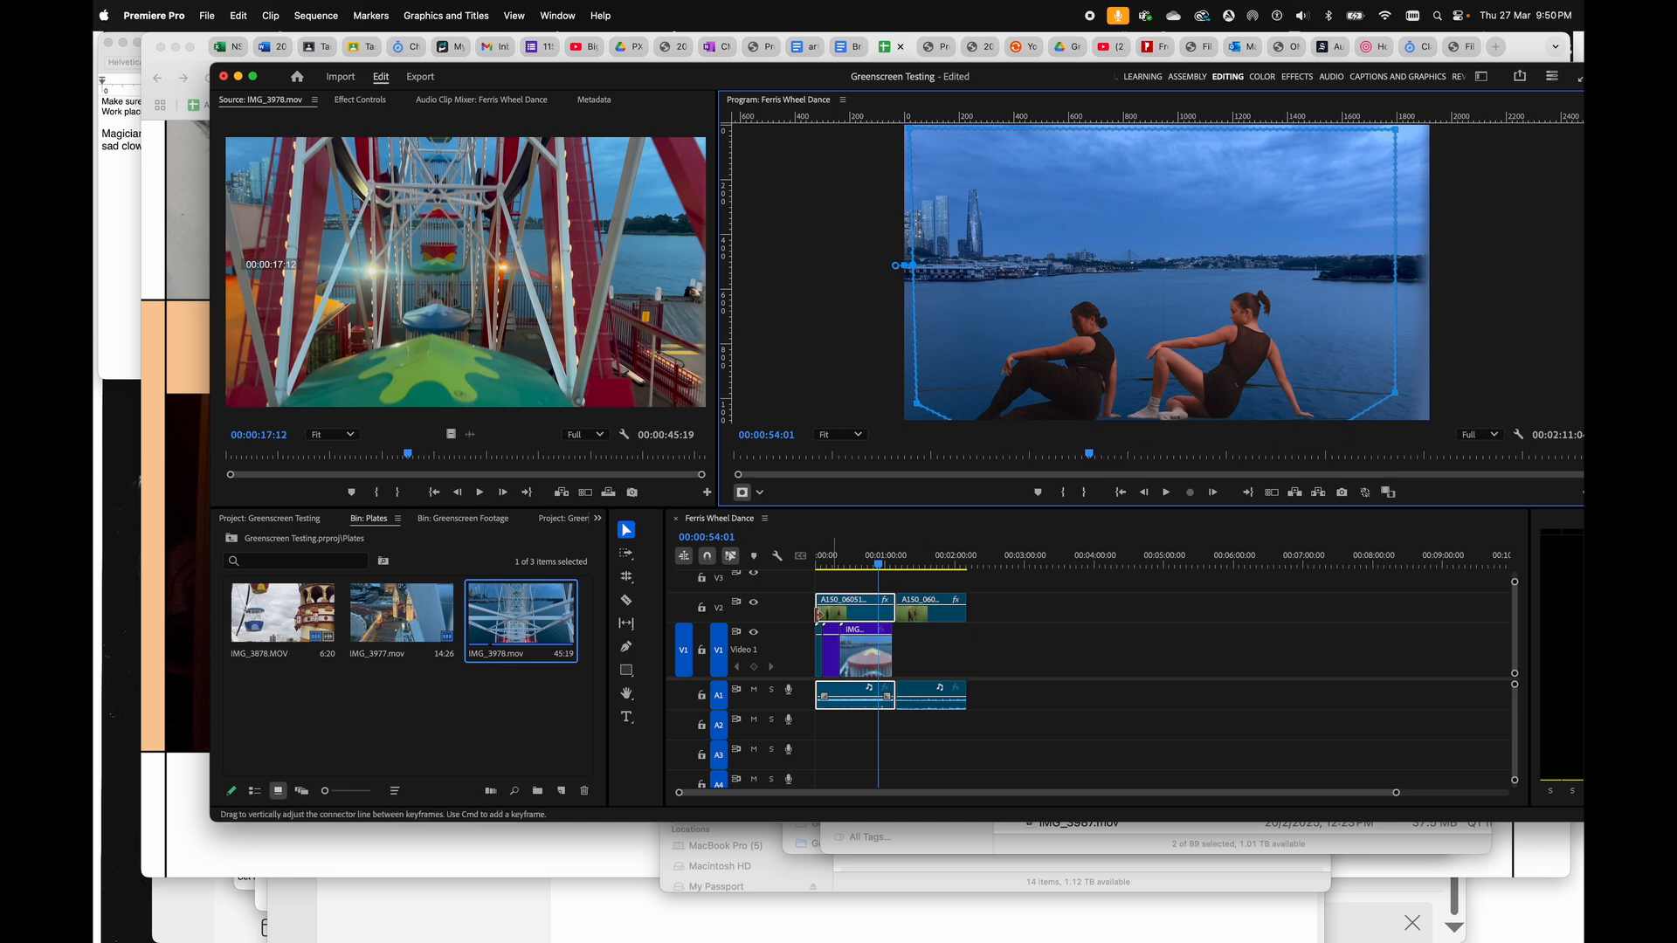
- Set the scale of A150_06051101_C003.mov on V2 to 237 and check the enlarged dancers at 00:00:33:07 and 00:00:02:09
{"action": "mouse_move", "coordinate": [856, 572]}
{"action": "left_mouse_down"}
{"action": "mouse_move", "coordinate": [904, 572]}
{"action": "mouse_move", "coordinate": [854, 573]}
{"action": "left_mouse_up"}
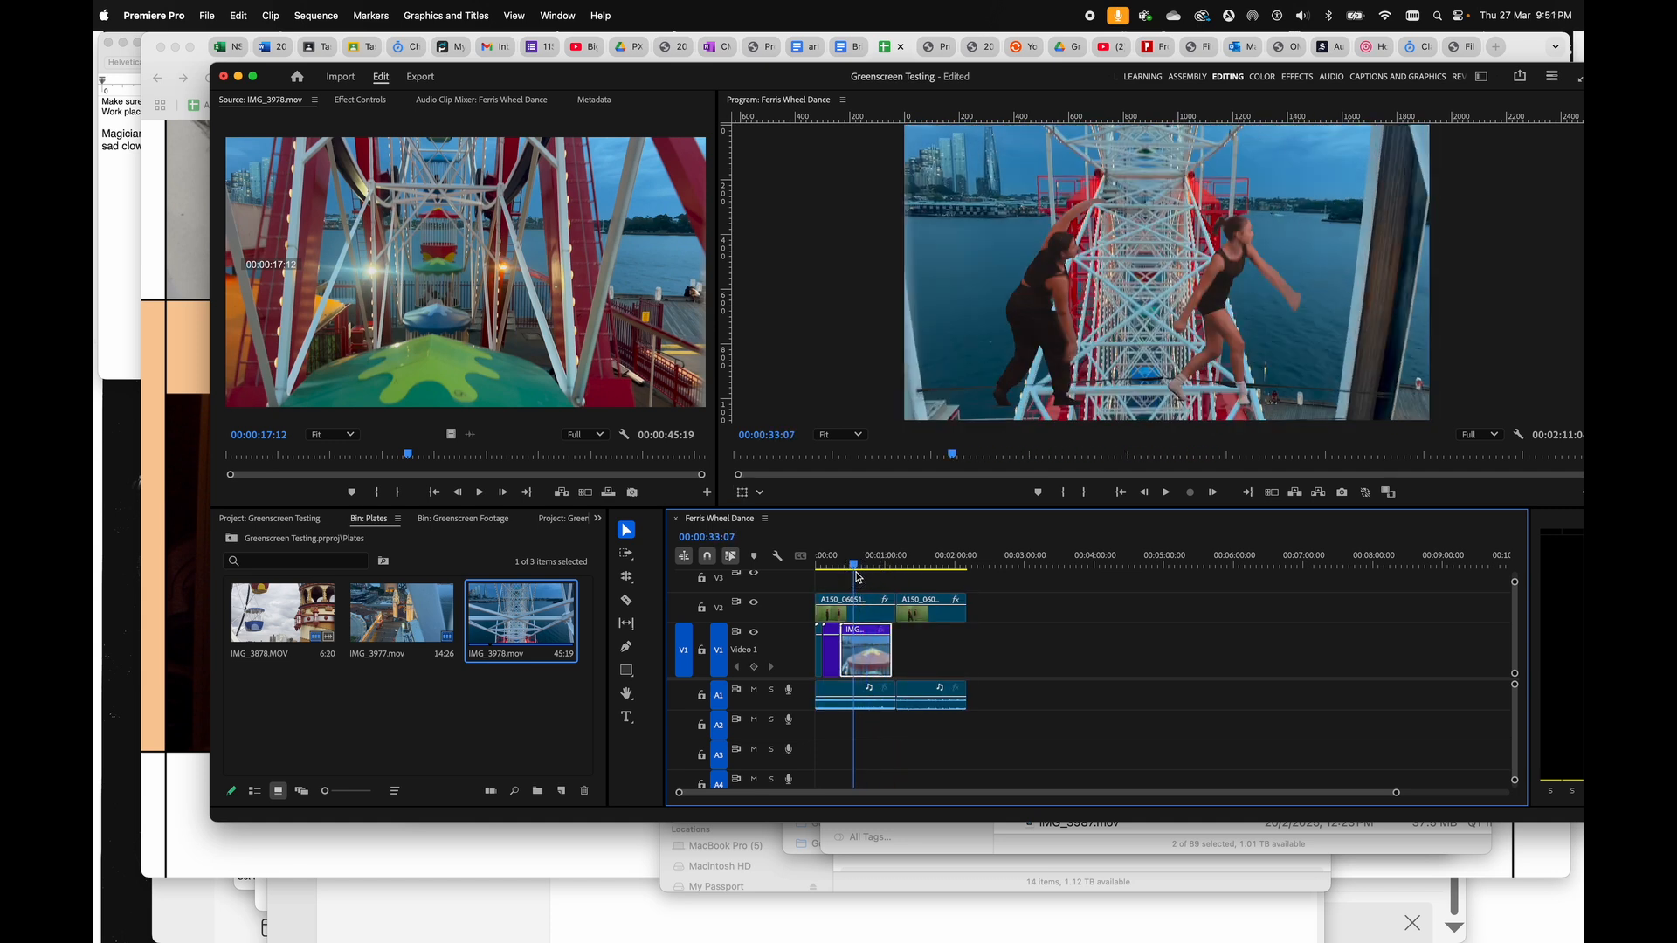
{"action": "left_click", "coordinate": [881, 603]}
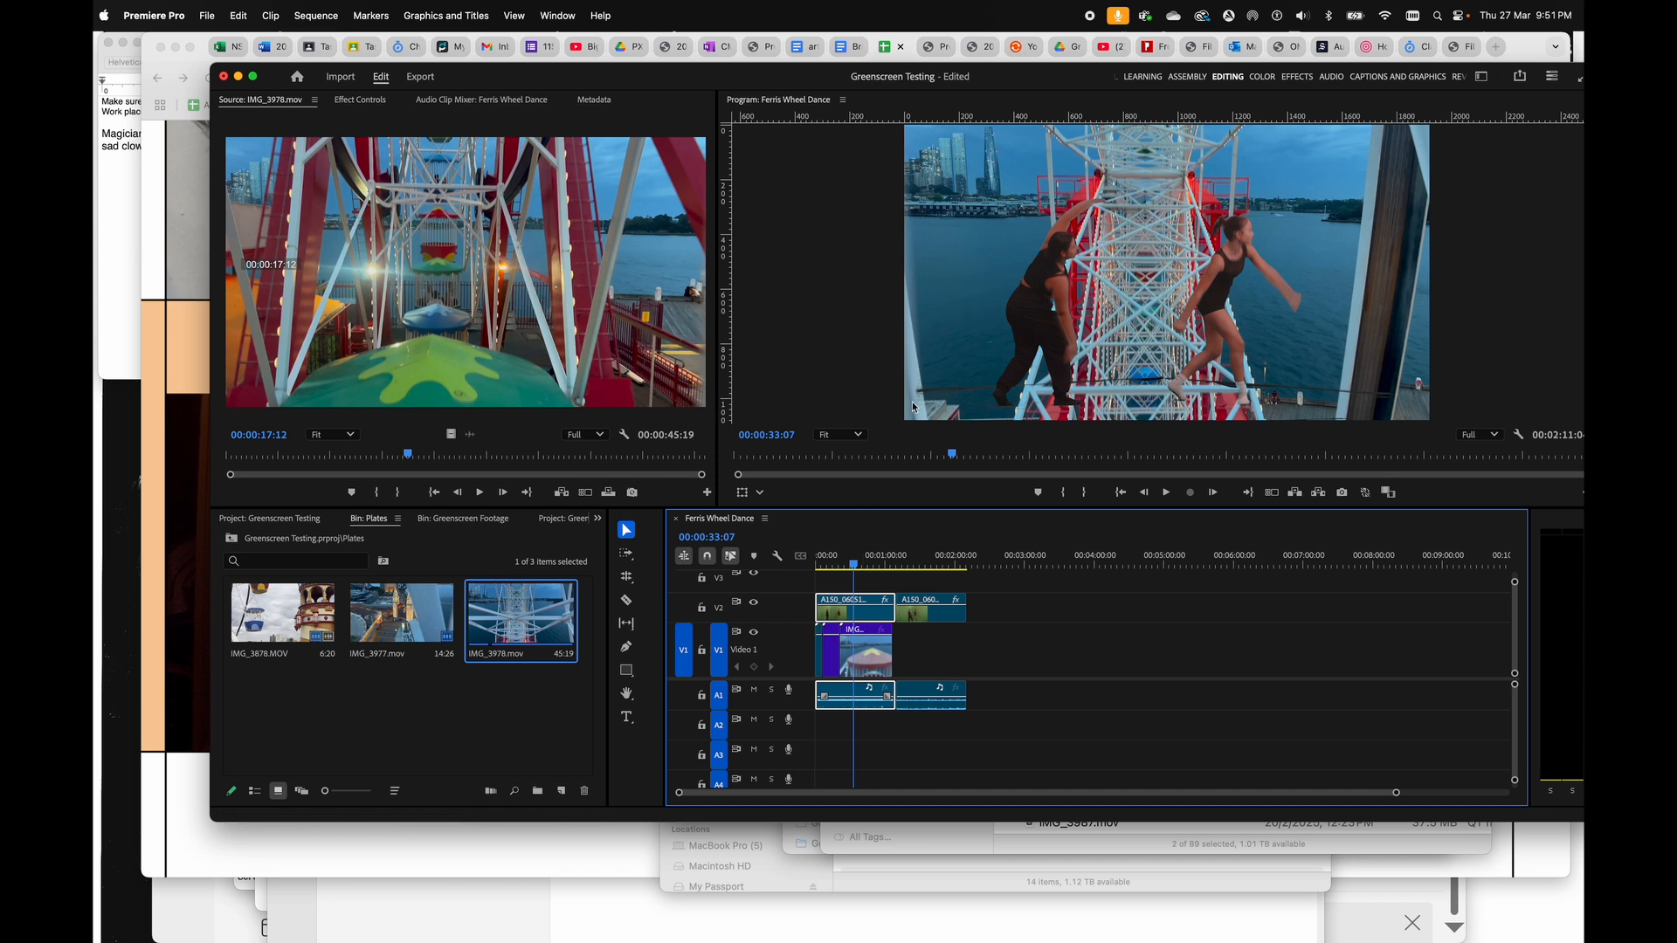
{"action": "left_click", "coordinate": [348, 102]}
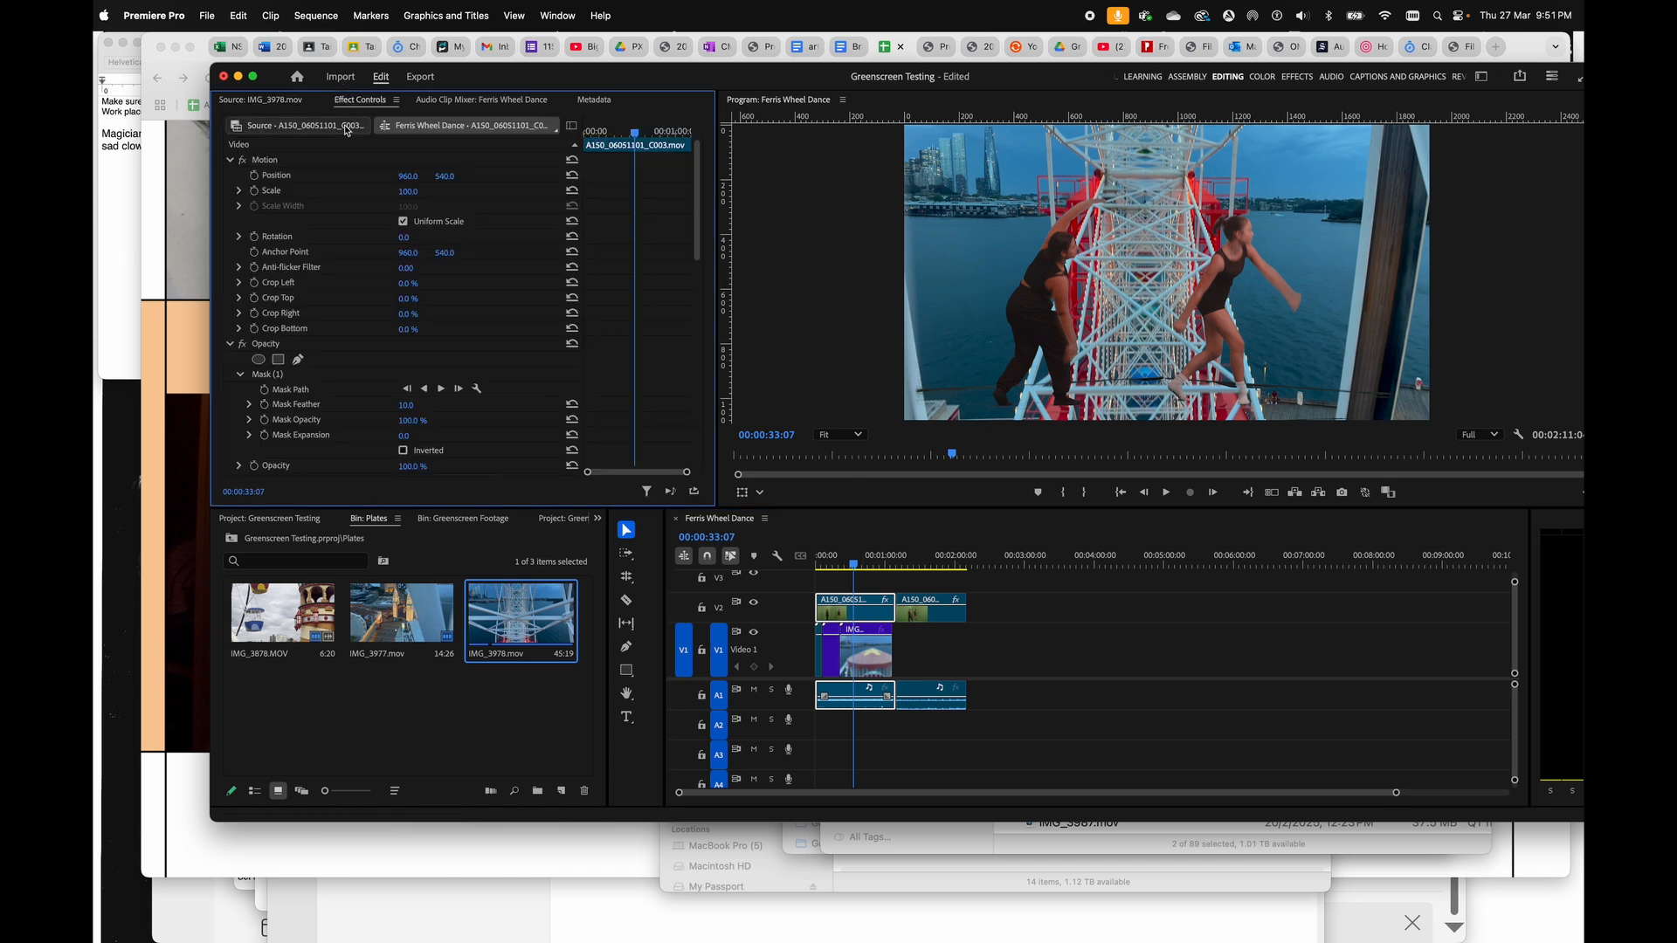
{"action": "left_click_drag", "start_coordinate": [413, 197], "coordinate": [419, 193]}
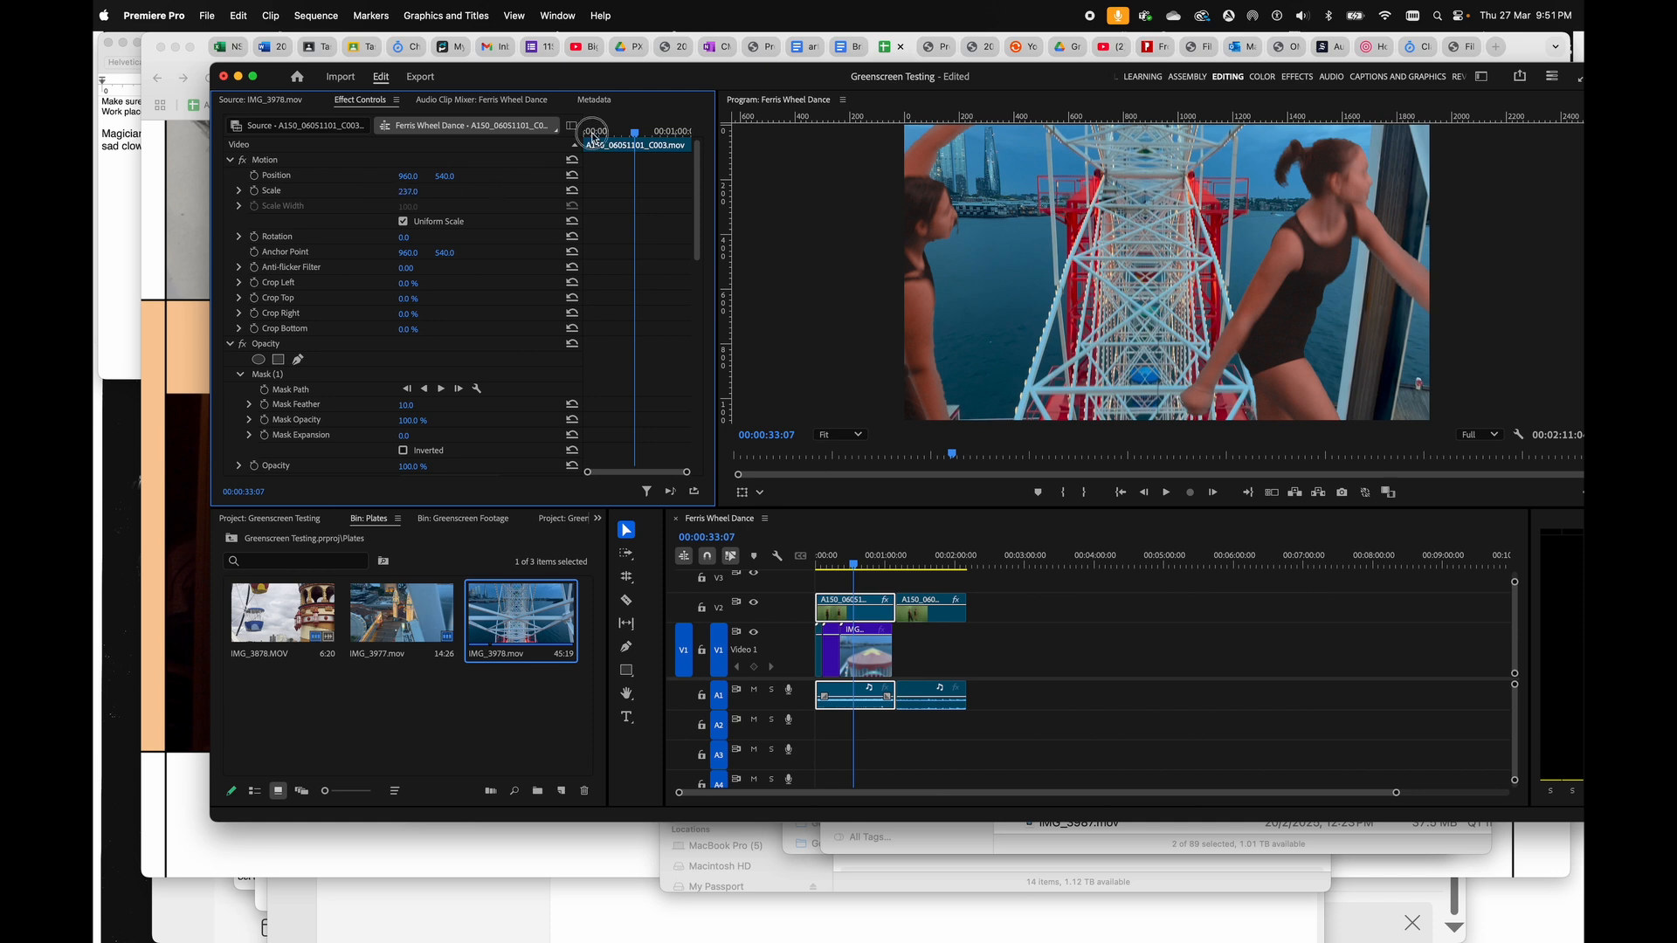
{"action": "left_click_drag", "start_coordinate": [593, 135], "coordinate": [590, 138]}
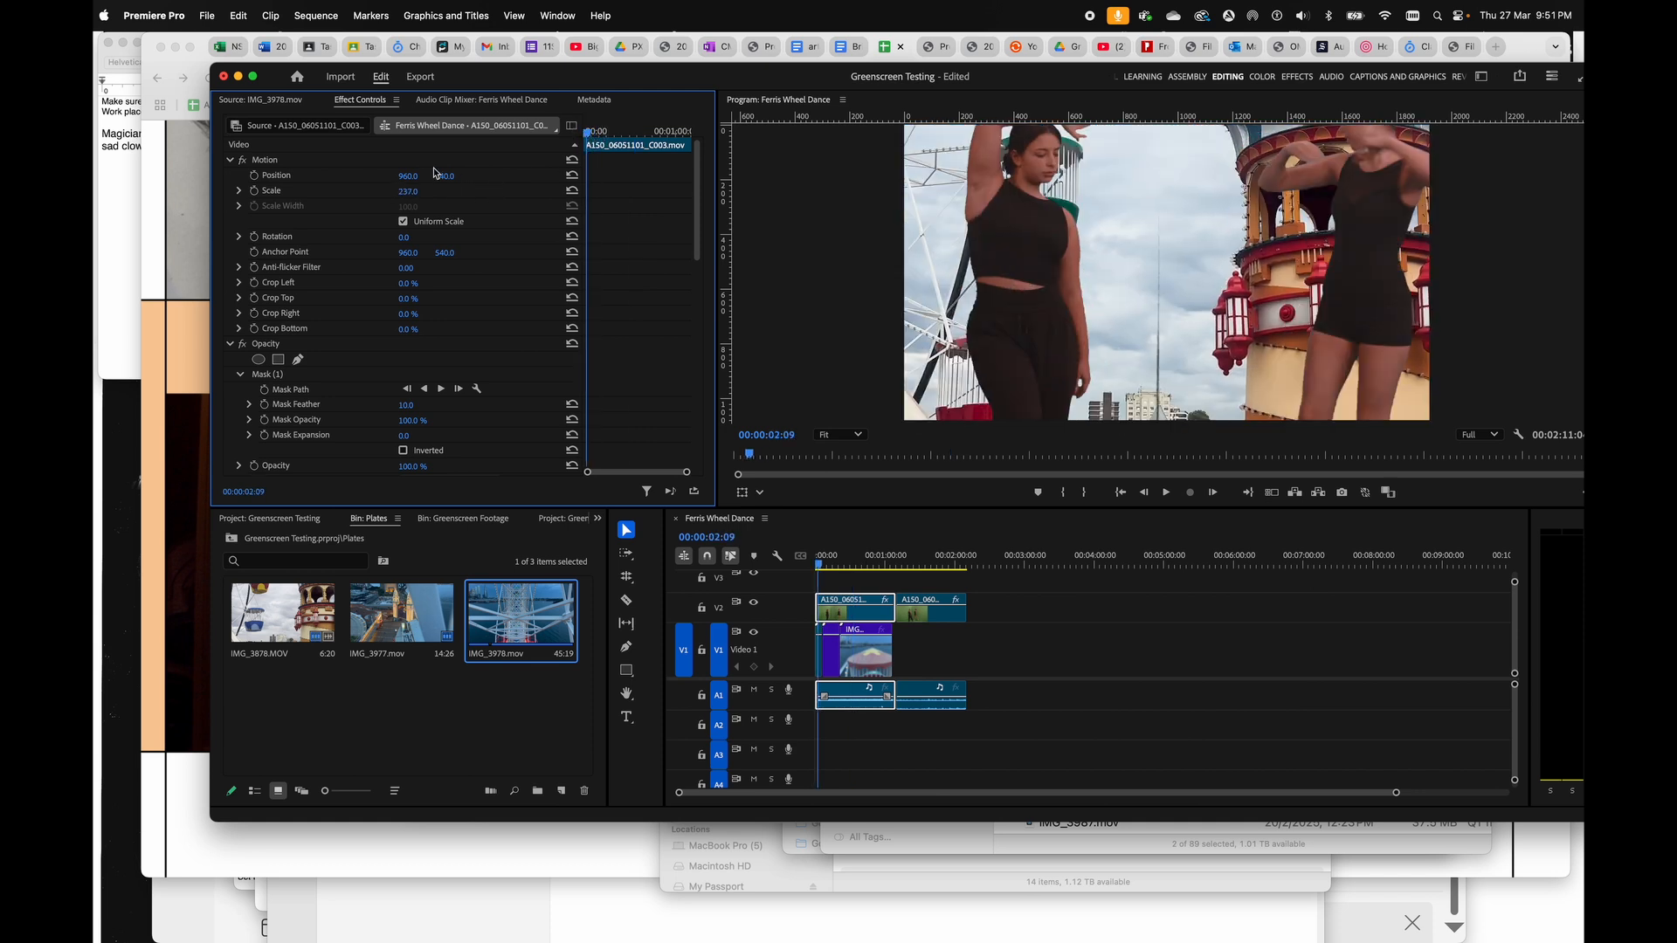
- Keyframe the scale of A150_06051101_C003.mov from 237 at 00:00:02:09 to 114 at 00:00:50:08
{"action": "left_click", "coordinate": [255, 192]}
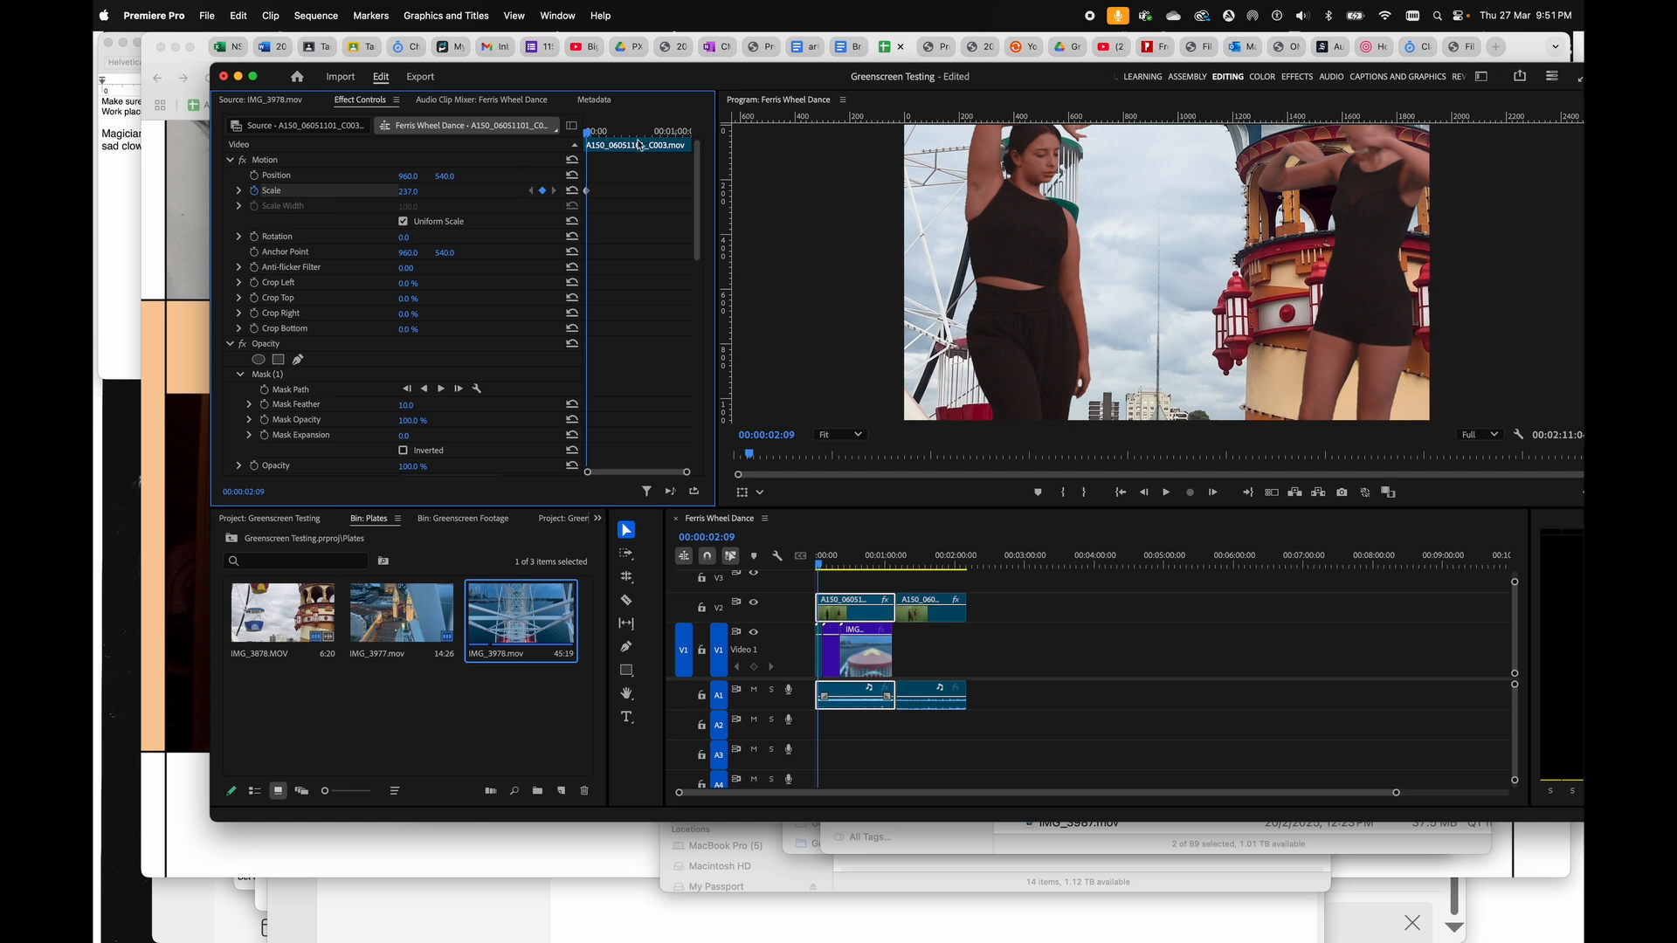
{"action": "left_click_drag", "start_coordinate": [659, 137], "coordinate": [664, 138]}
{"action": "left_click", "coordinate": [541, 191]}
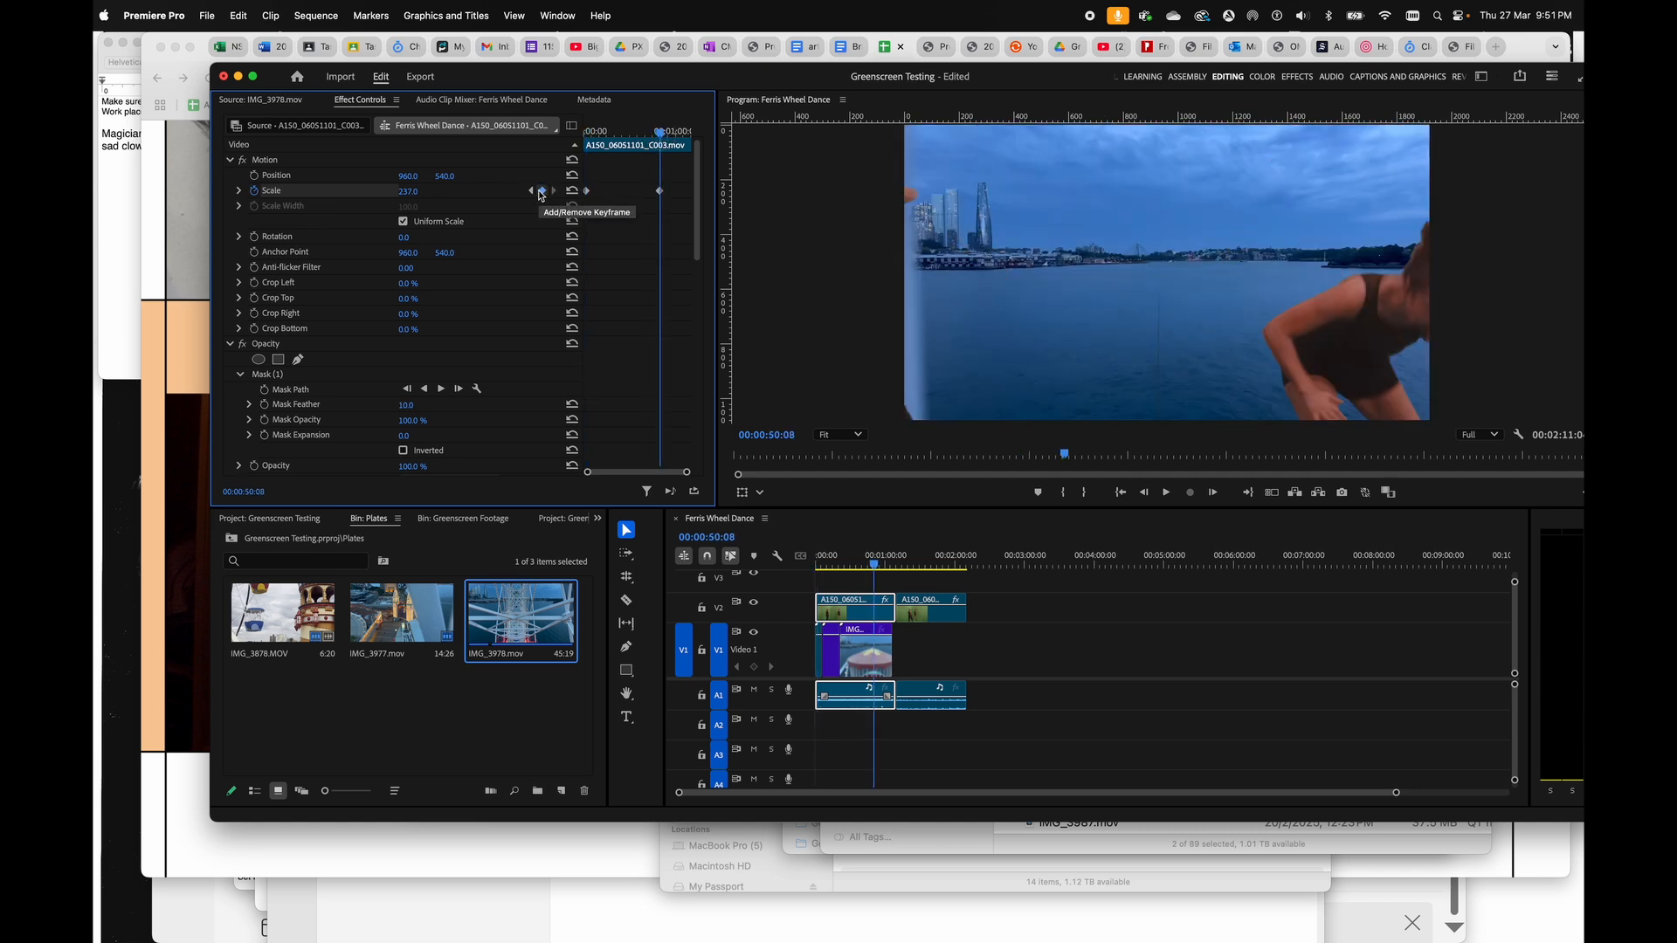
{"action": "left_click_drag", "start_coordinate": [415, 196], "coordinate": [314, 196]}
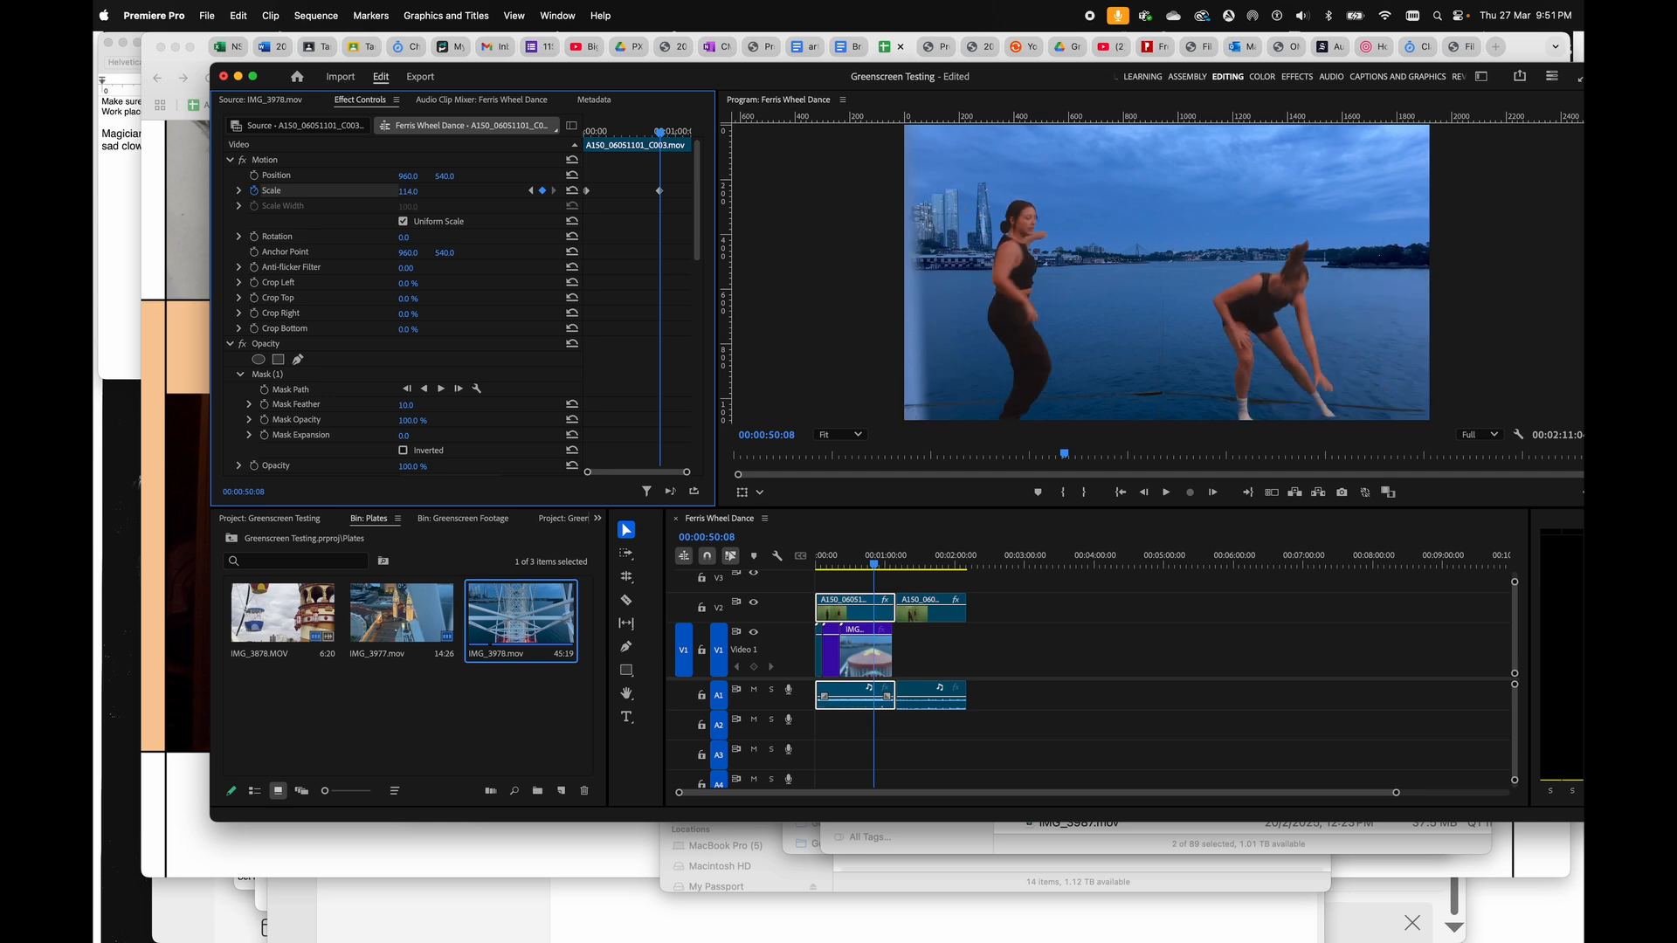
- Play the sequence from the IMG_3977.mov plate into the IMG_3978.mov plate to check the dancers' scale animation
{"action": "left_click", "coordinate": [832, 561]}
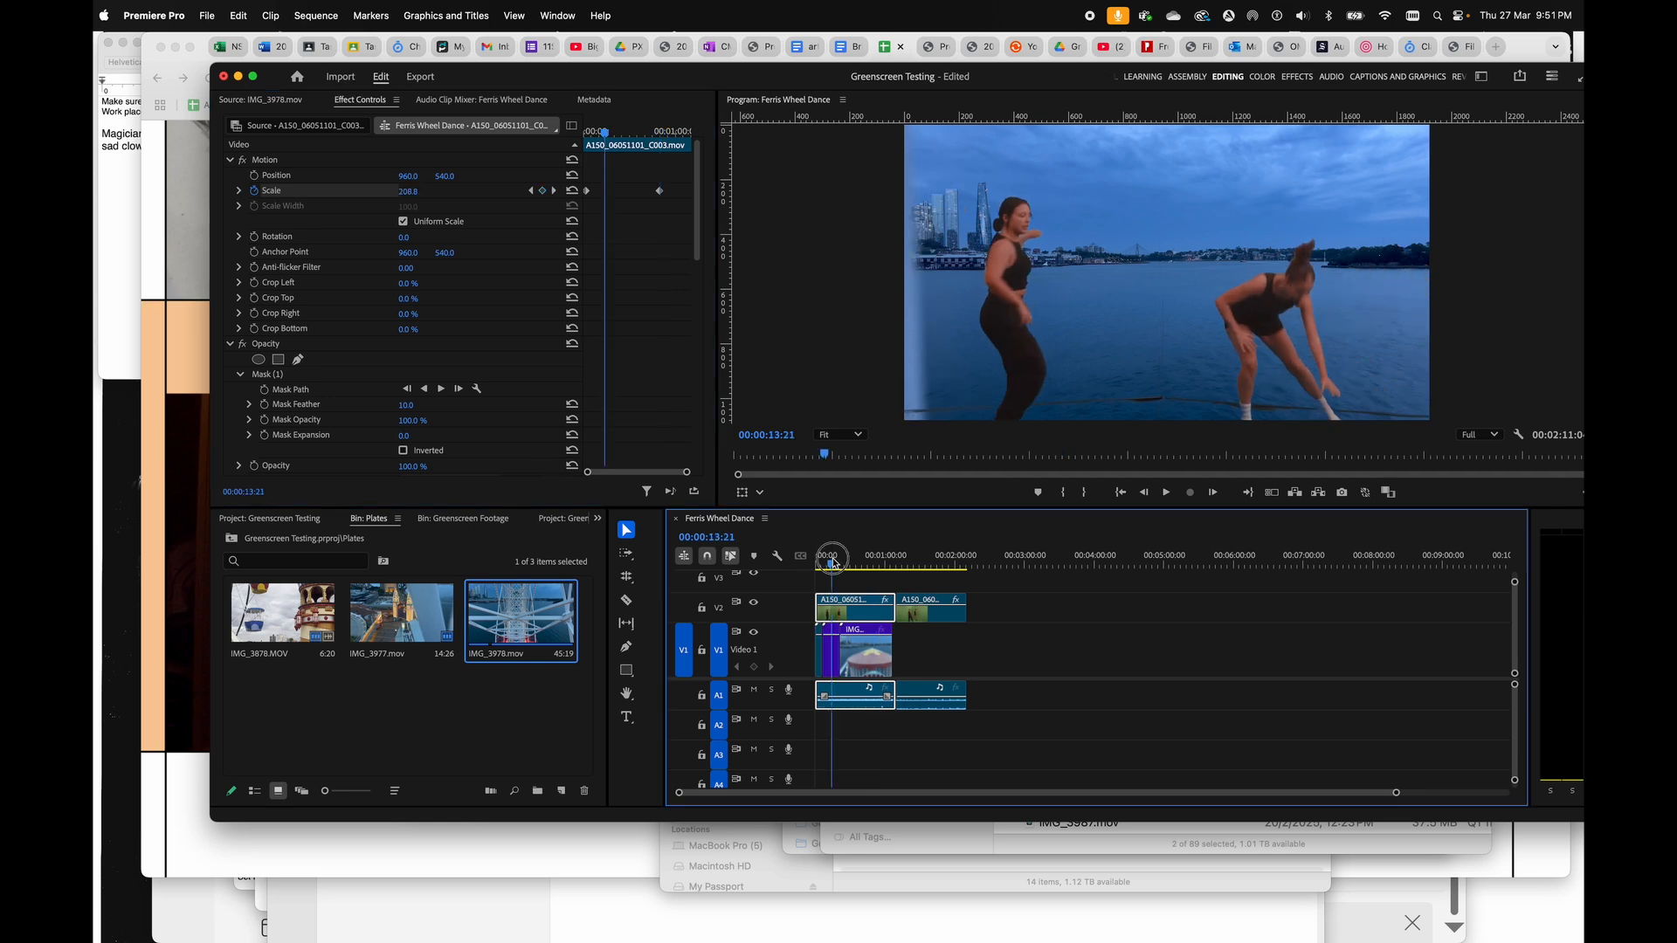
{"action": "left_click_drag", "start_coordinate": [833, 562], "coordinate": [831, 561]}
{"action": "key", "text": "space"}
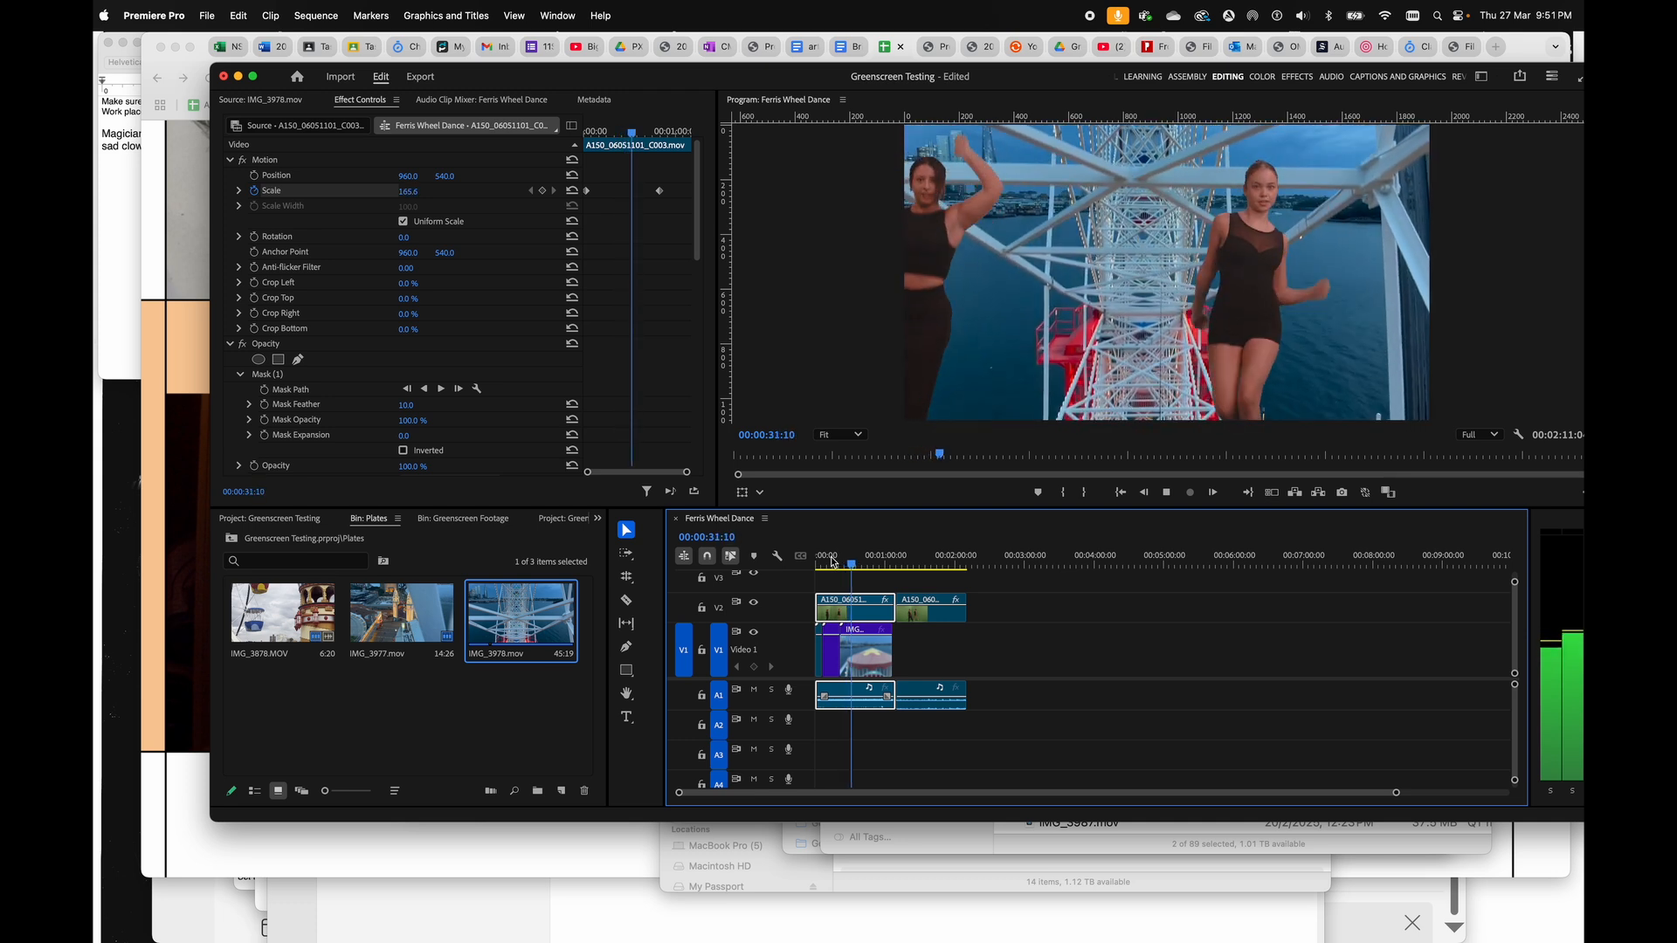
{"action": "key", "text": "space"}
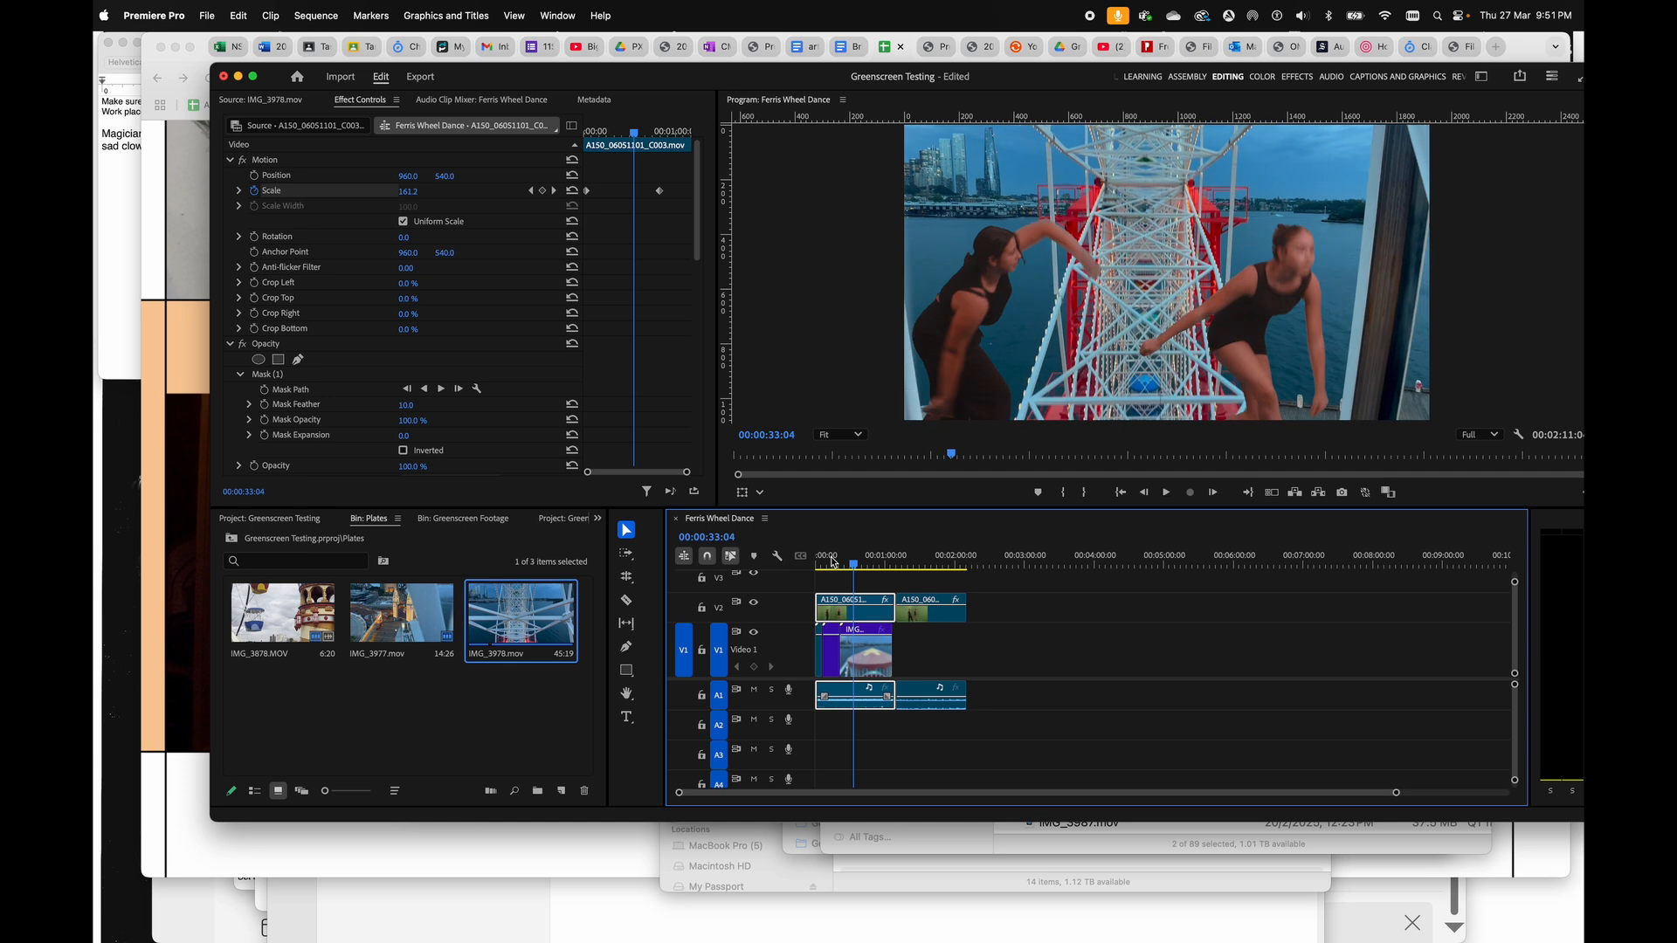
- Duplicate IMG_3978.mov from V1 onto V3 as an overlay with 43.9 % opacity and a scale of 273
{"action": "left_click", "coordinate": [857, 666]}
{"action": "left_click_drag", "start_coordinate": [857, 665], "coordinate": [855, 558]}
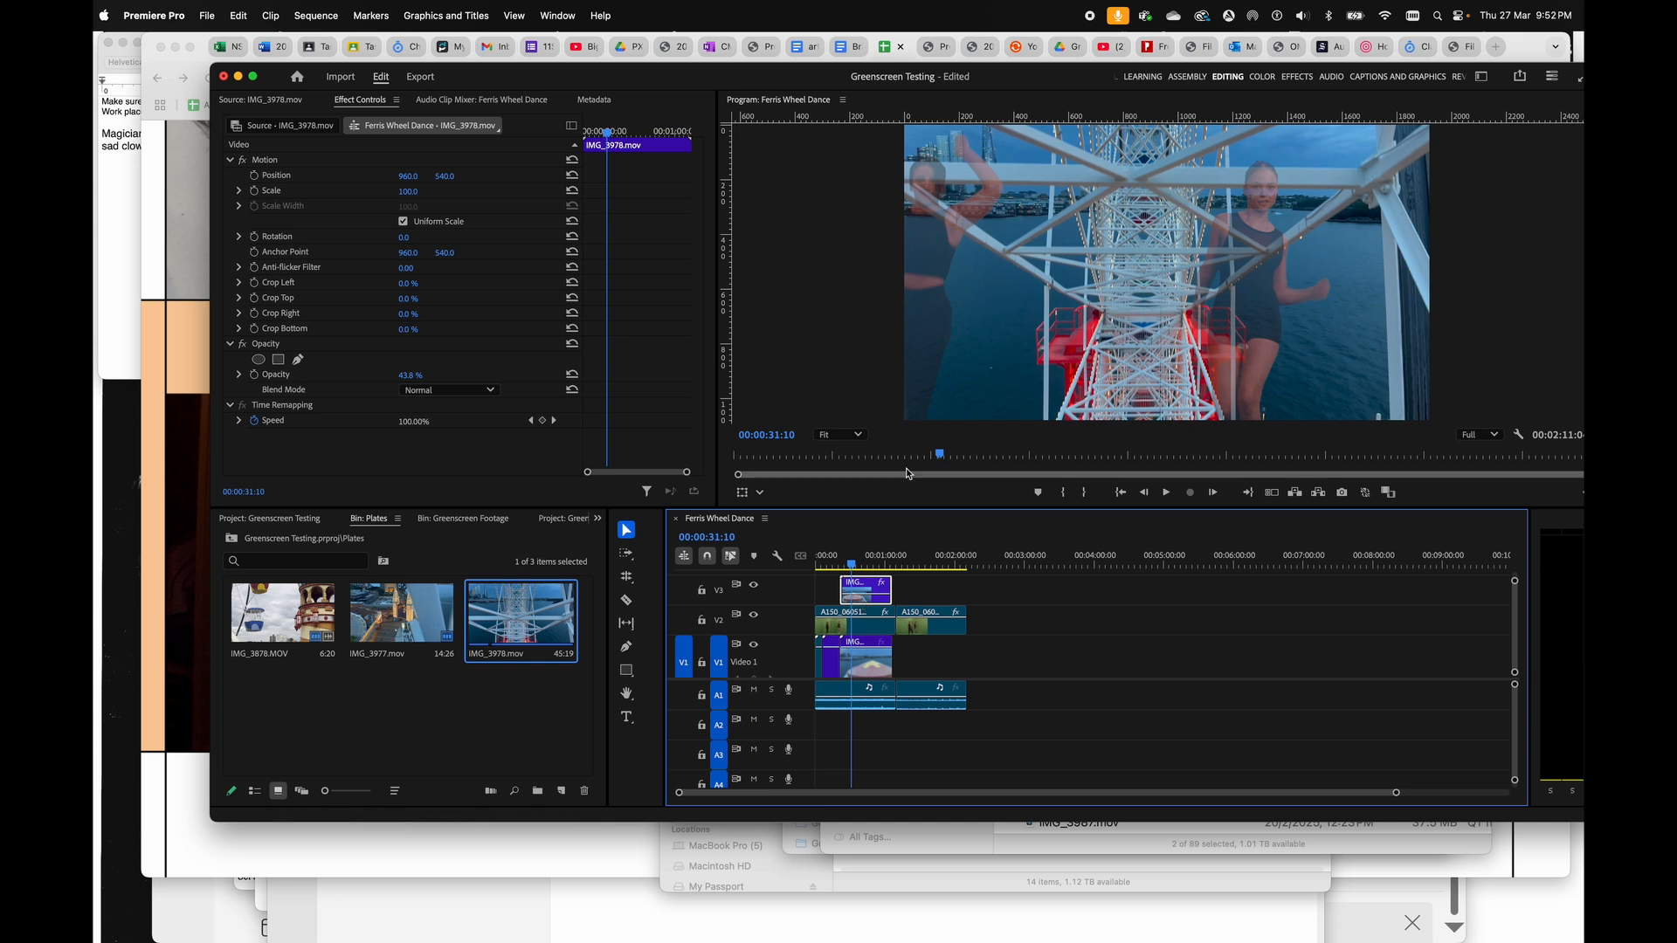
{"action": "double_click", "coordinate": [880, 592]}
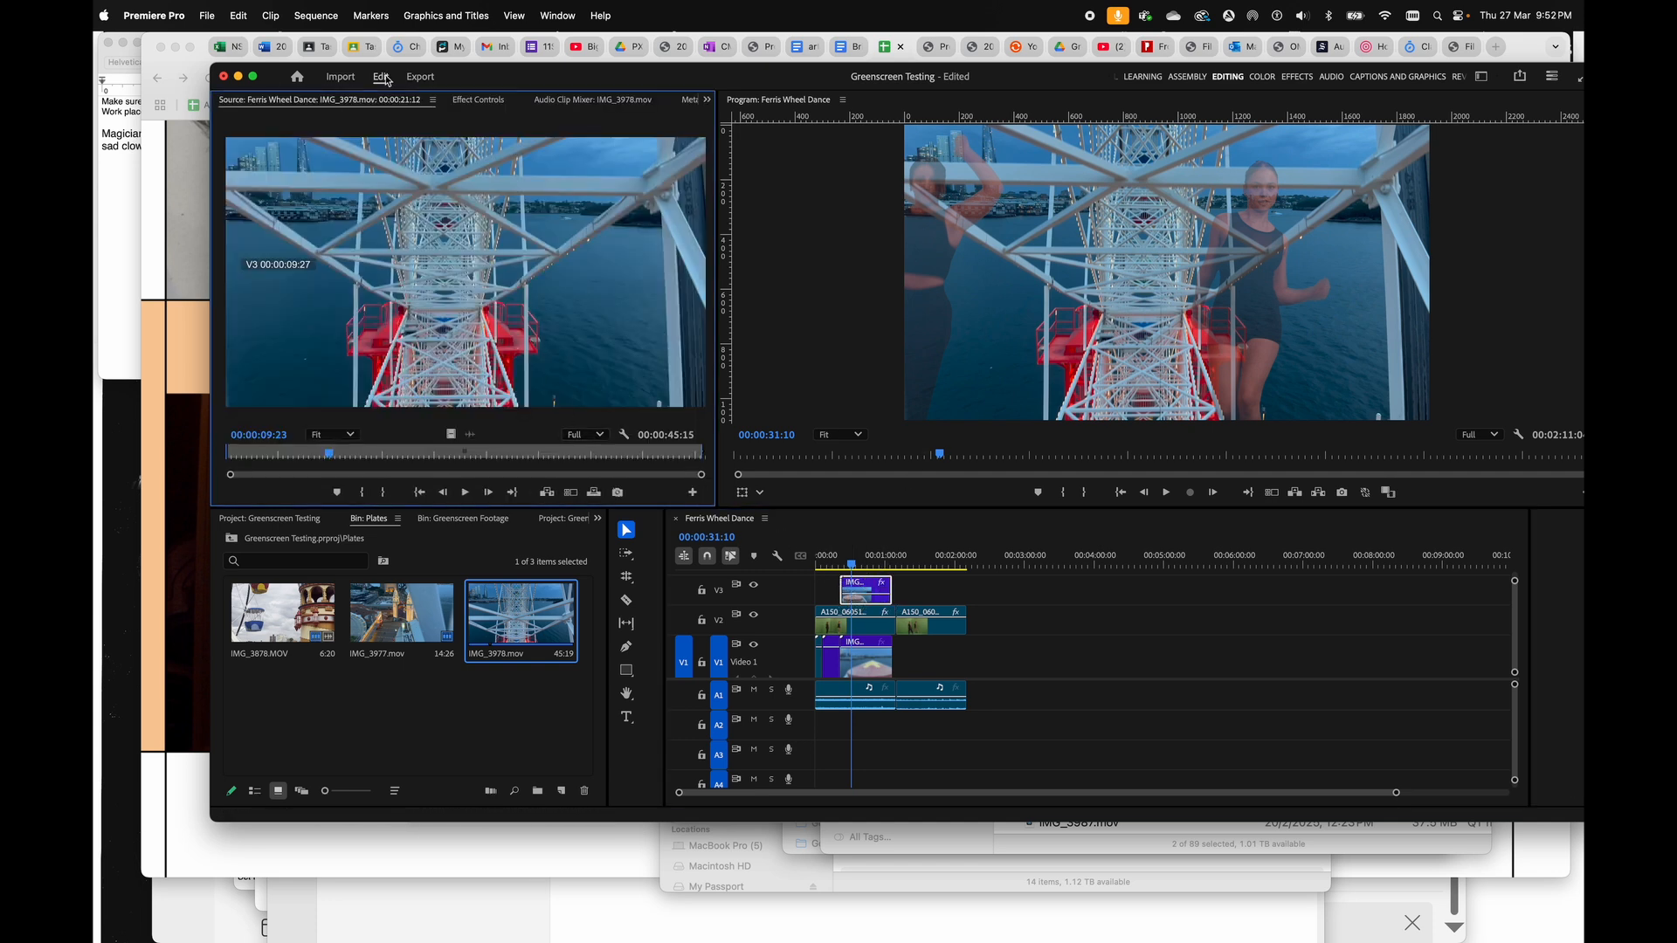
{"action": "left_click", "coordinate": [478, 100]}
{"action": "left_click_drag", "start_coordinate": [415, 195], "coordinate": [566, 195]}
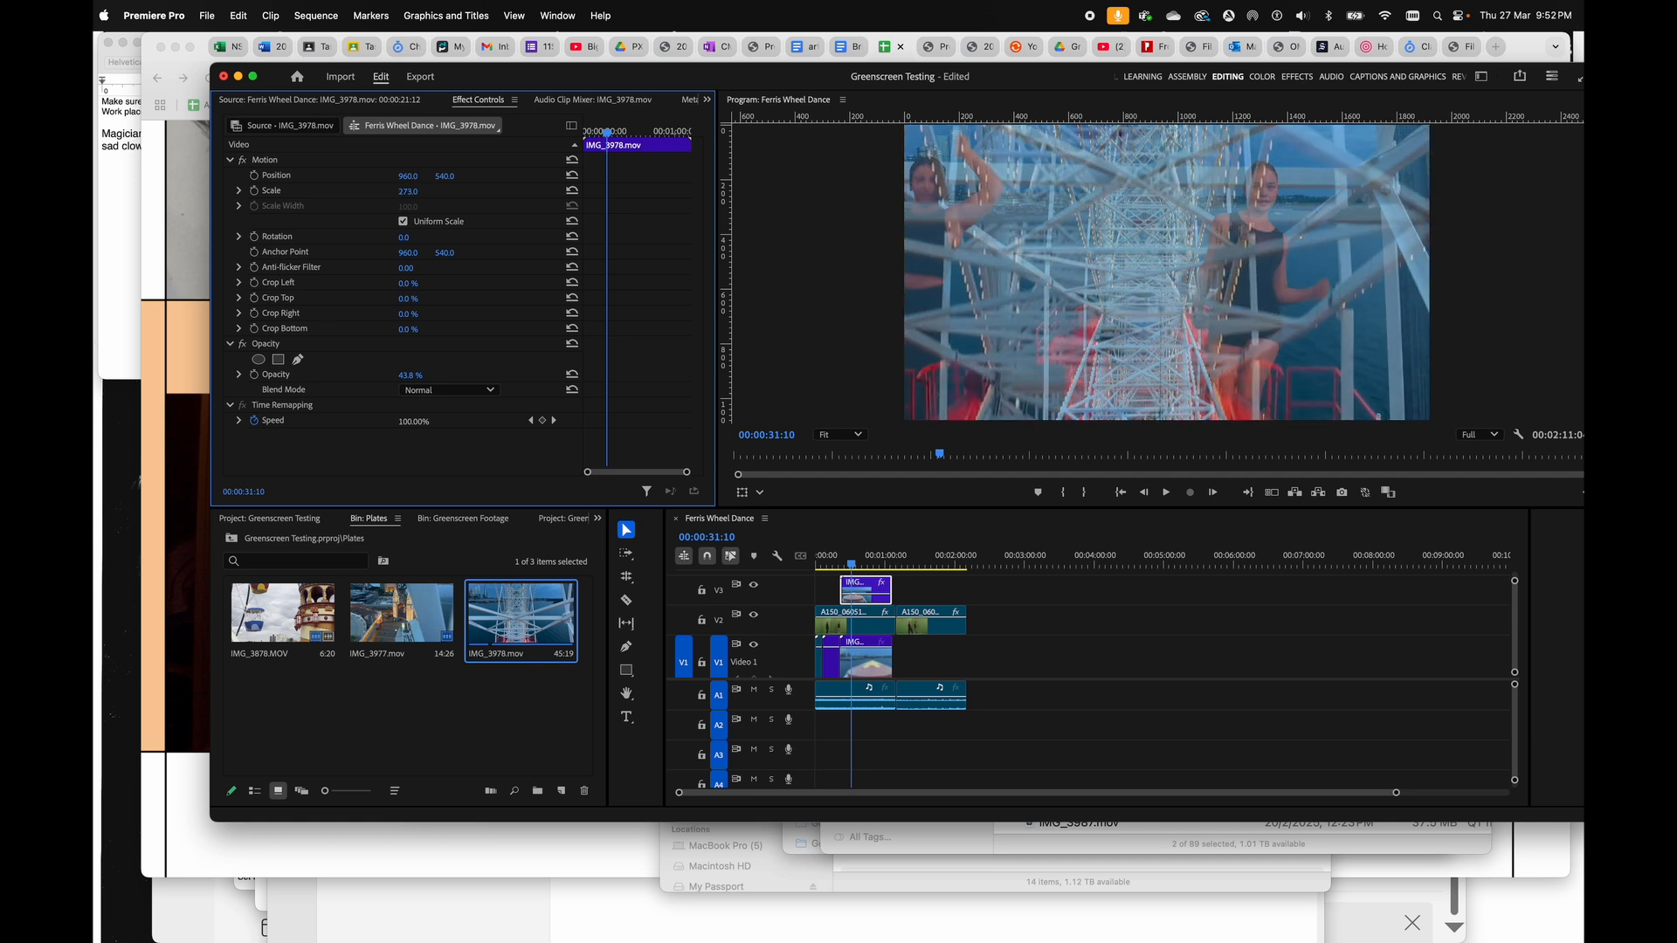
- Find the blur effects and apply Gaussian Blur to the IMG_3978.mov overlay on V3
{"action": "key", "text": "shift+7"}
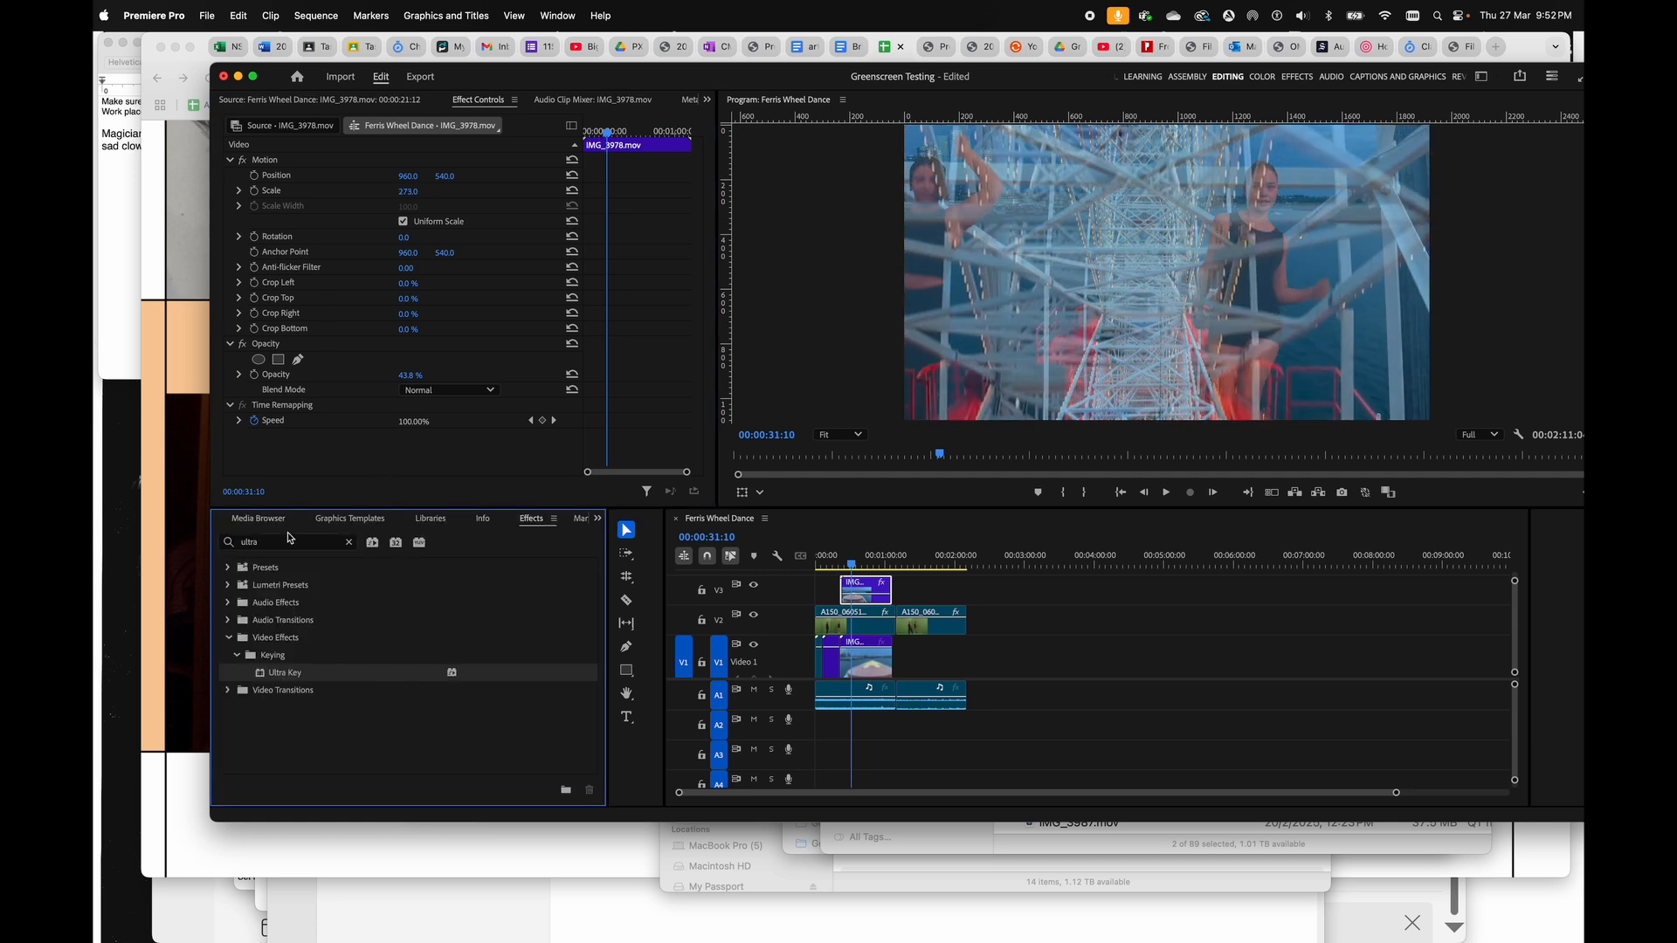
{"action": "left_click", "coordinate": [349, 542]}
{"action": "type", "text": "bl"}
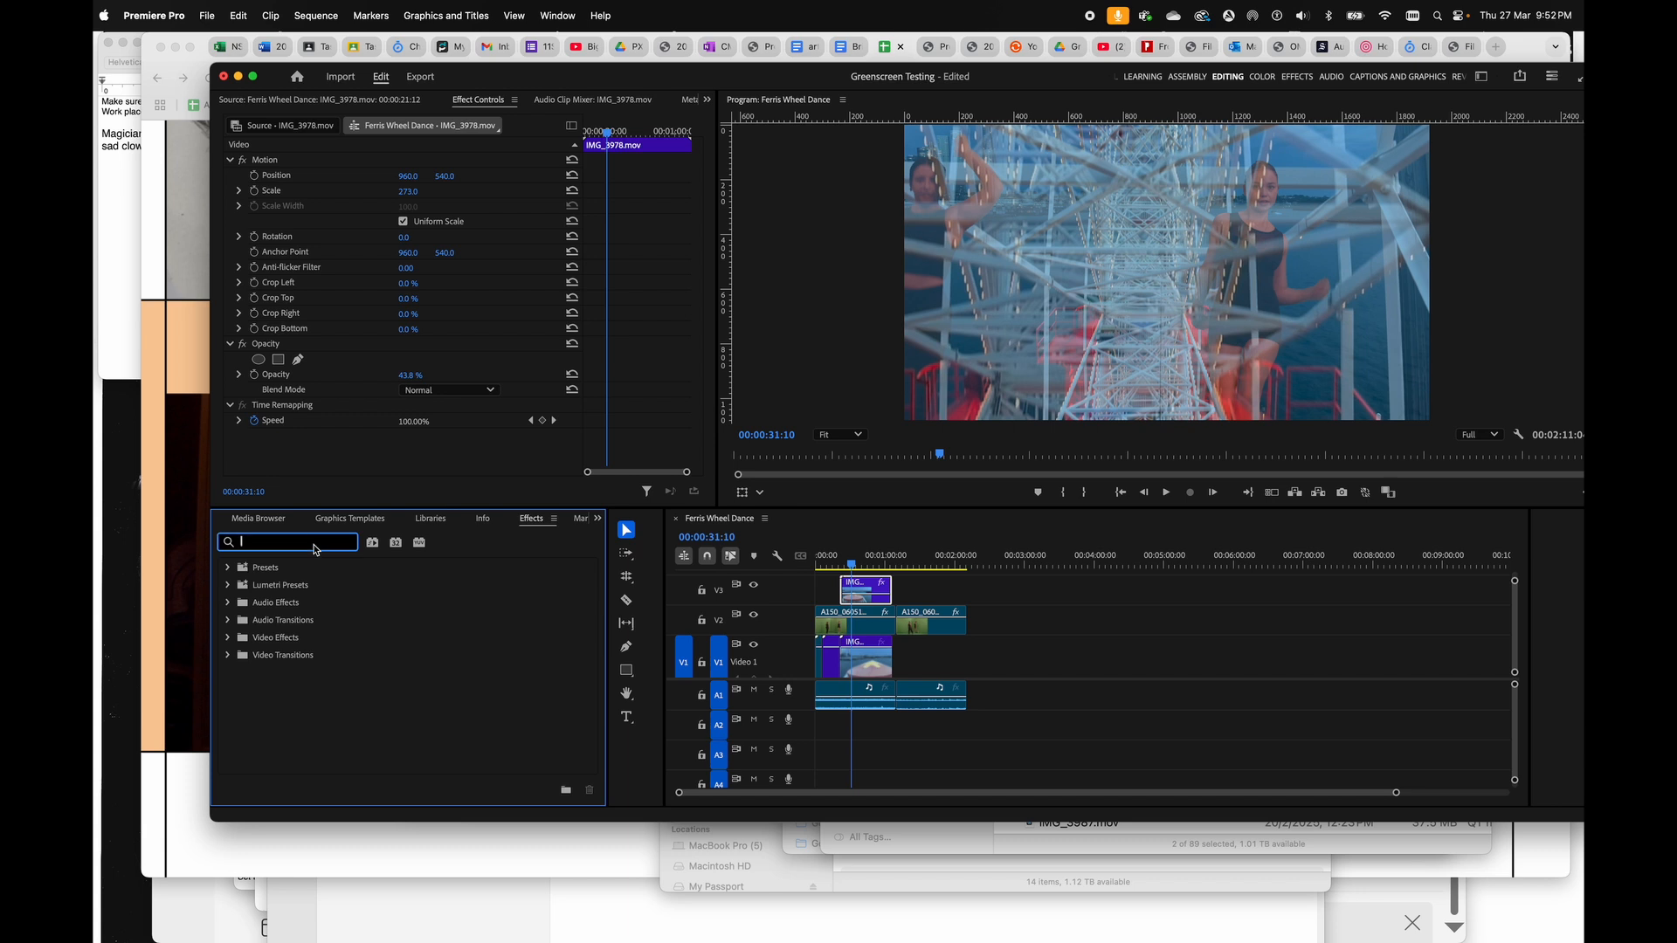
{"action": "type", "text": "ur"}
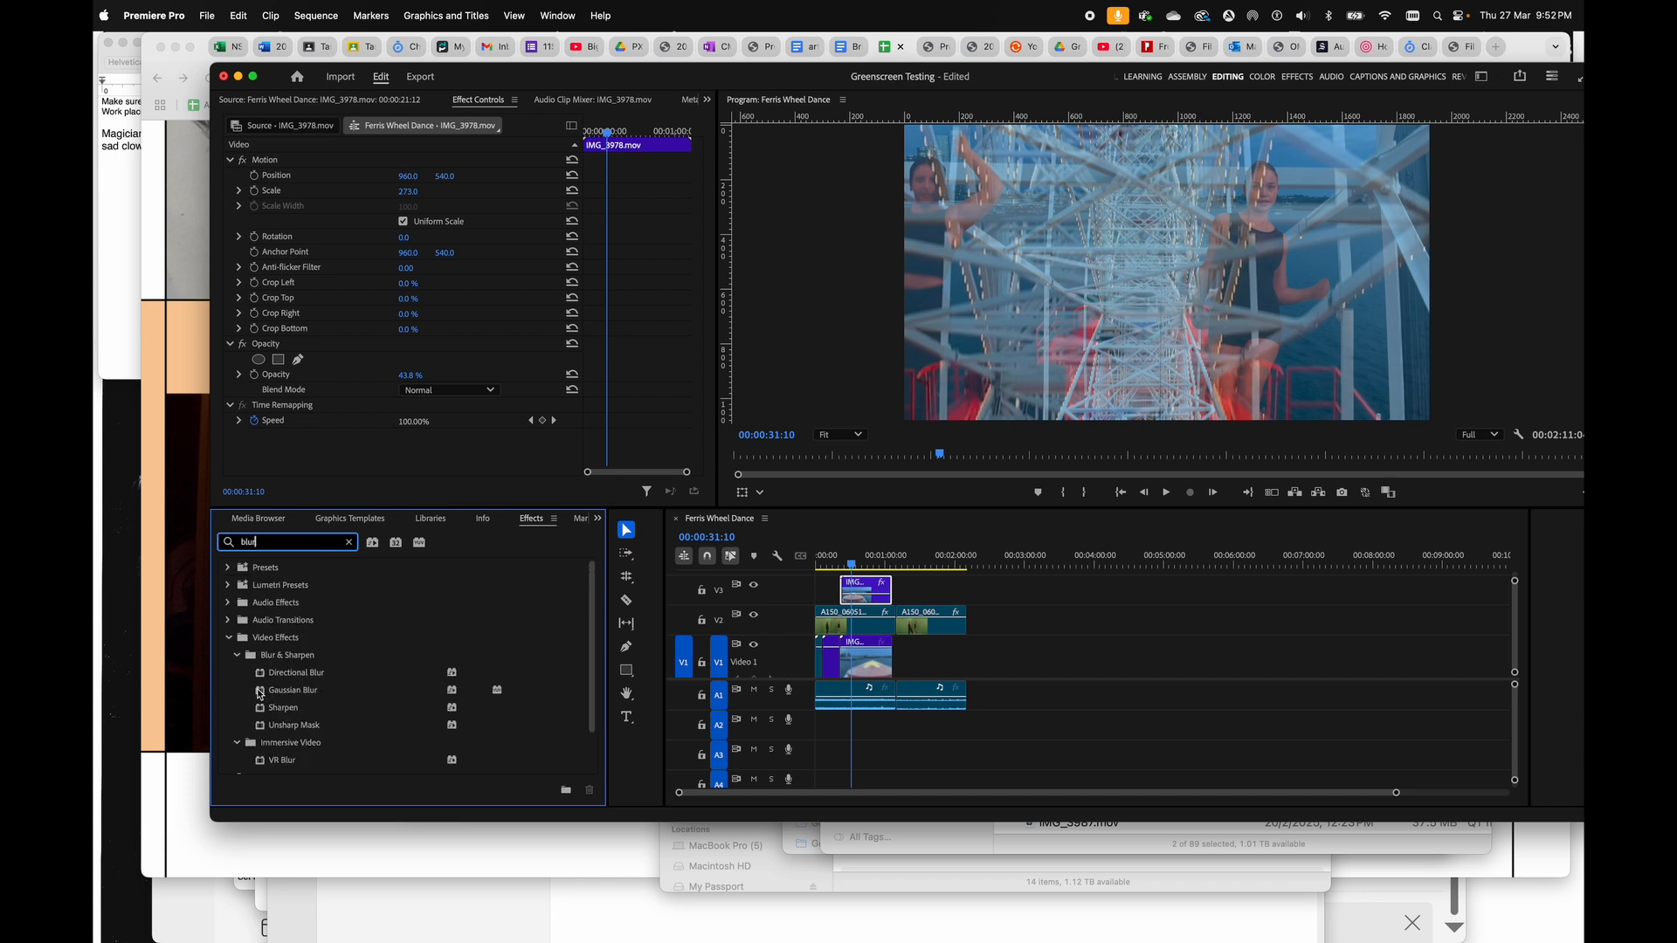
{"action": "double_click", "coordinate": [259, 692]}
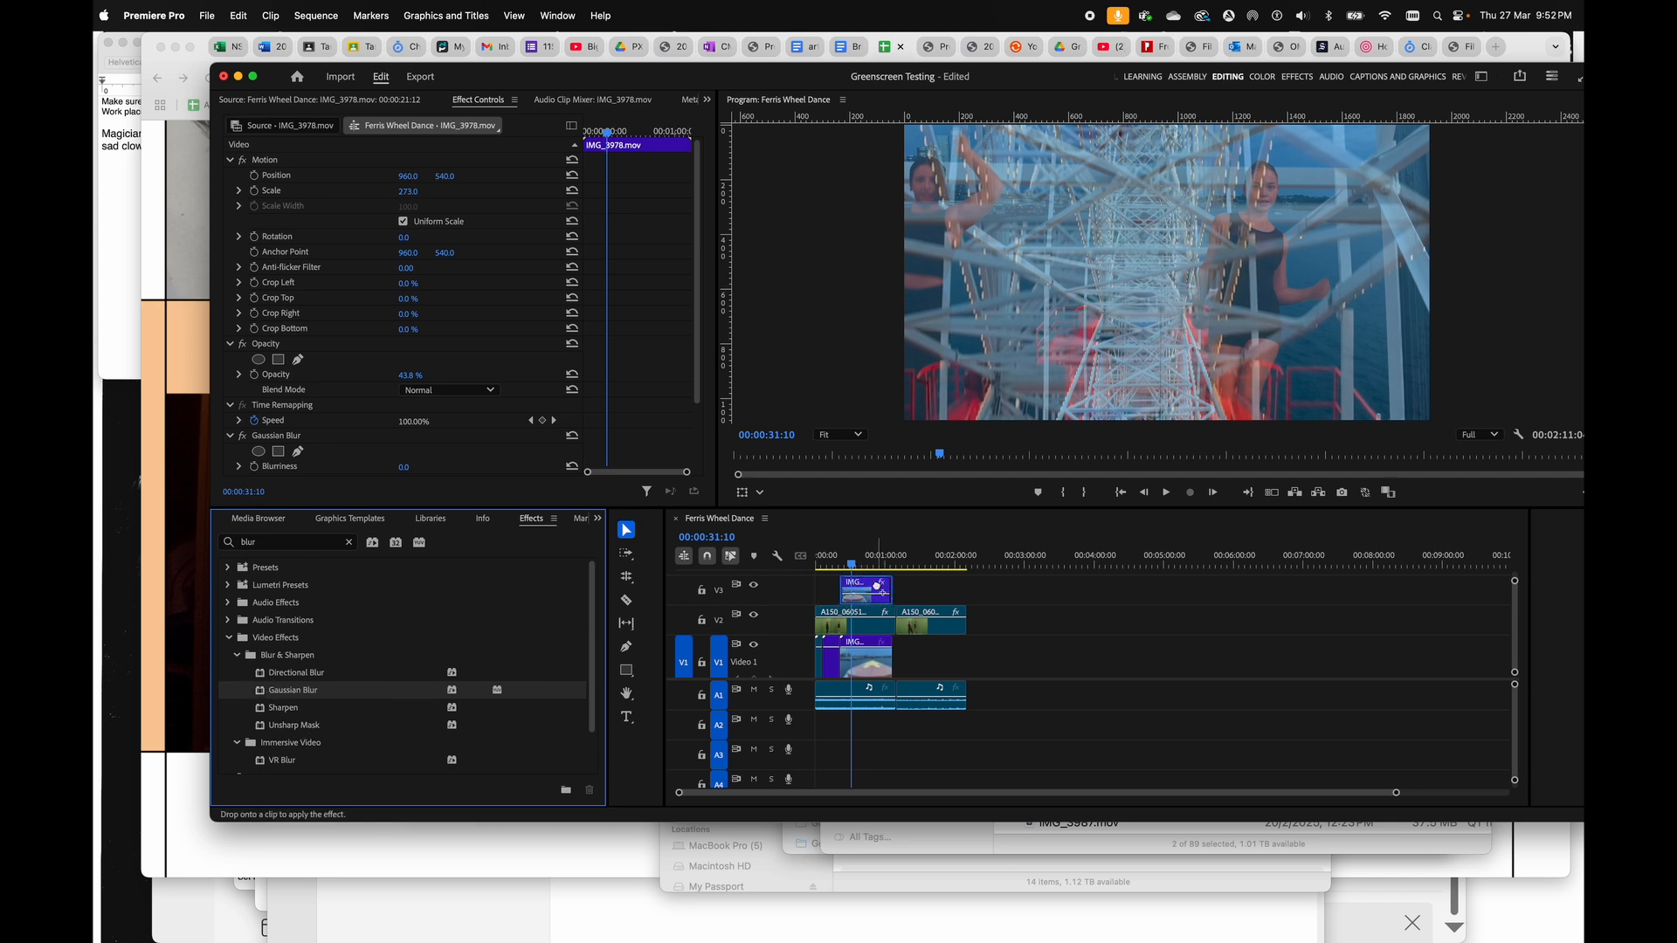
- Set the overlay's first Gaussian Blur to a blurriness of 13.4 and play through the blended plates and dancers
{"action": "scroll", "coordinate": [259, 349], "scroll_direction": "down", "scroll_amount": 5}
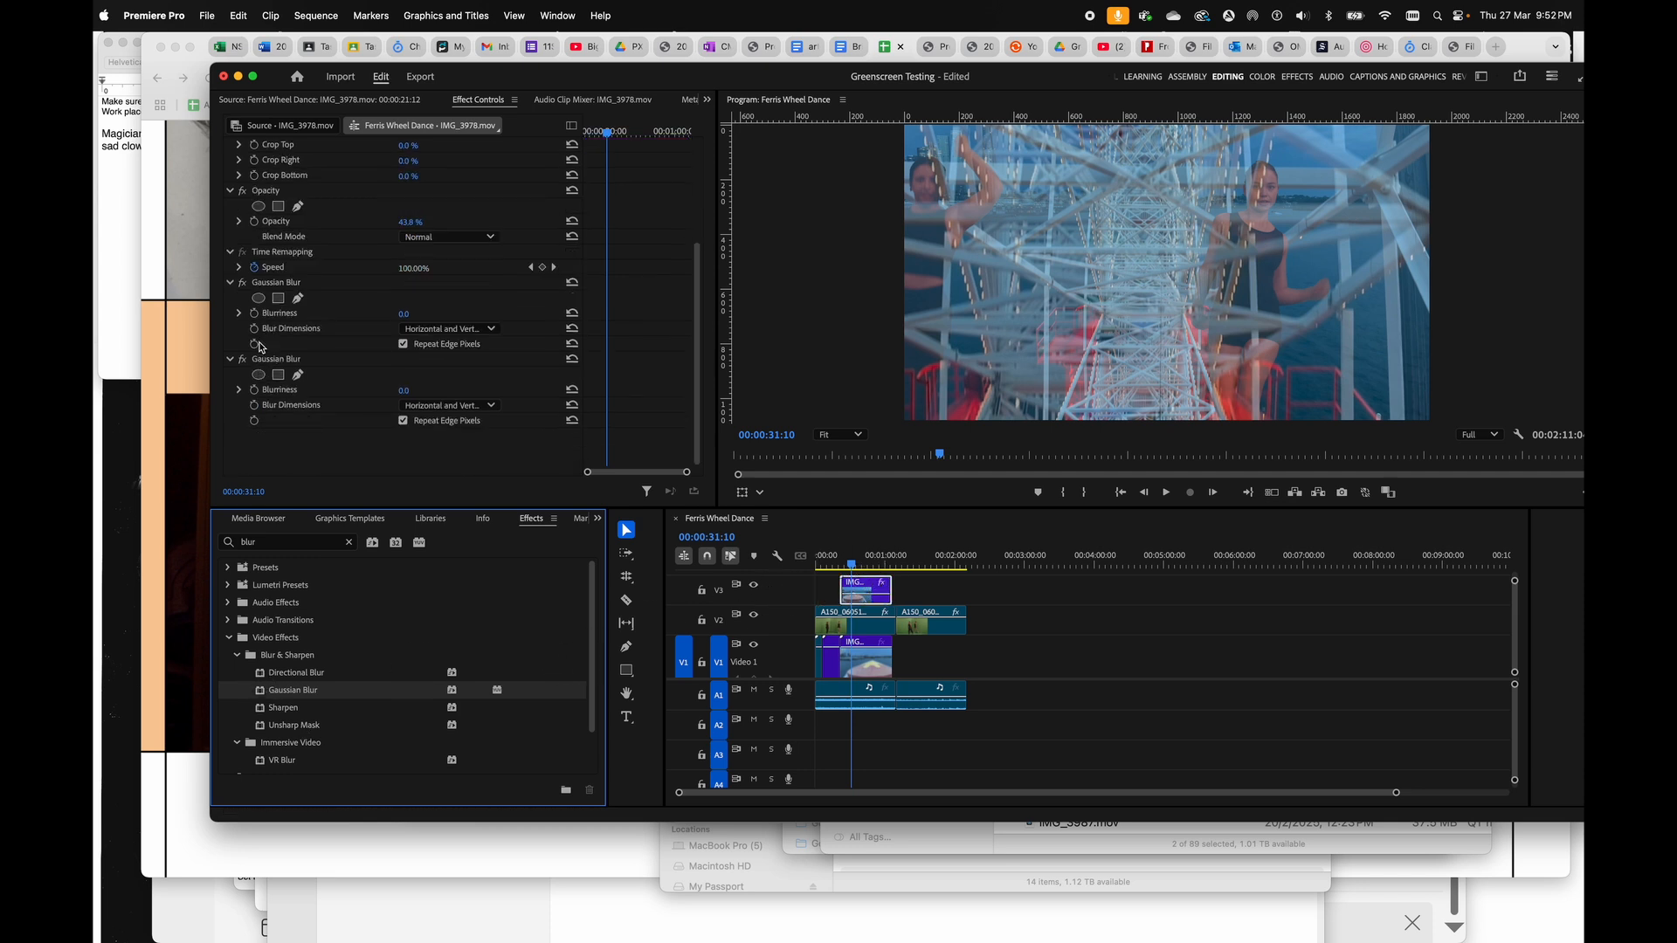
{"action": "left_click", "coordinate": [240, 313]}
{"action": "left_click_drag", "start_coordinate": [246, 341], "coordinate": [357, 341]}
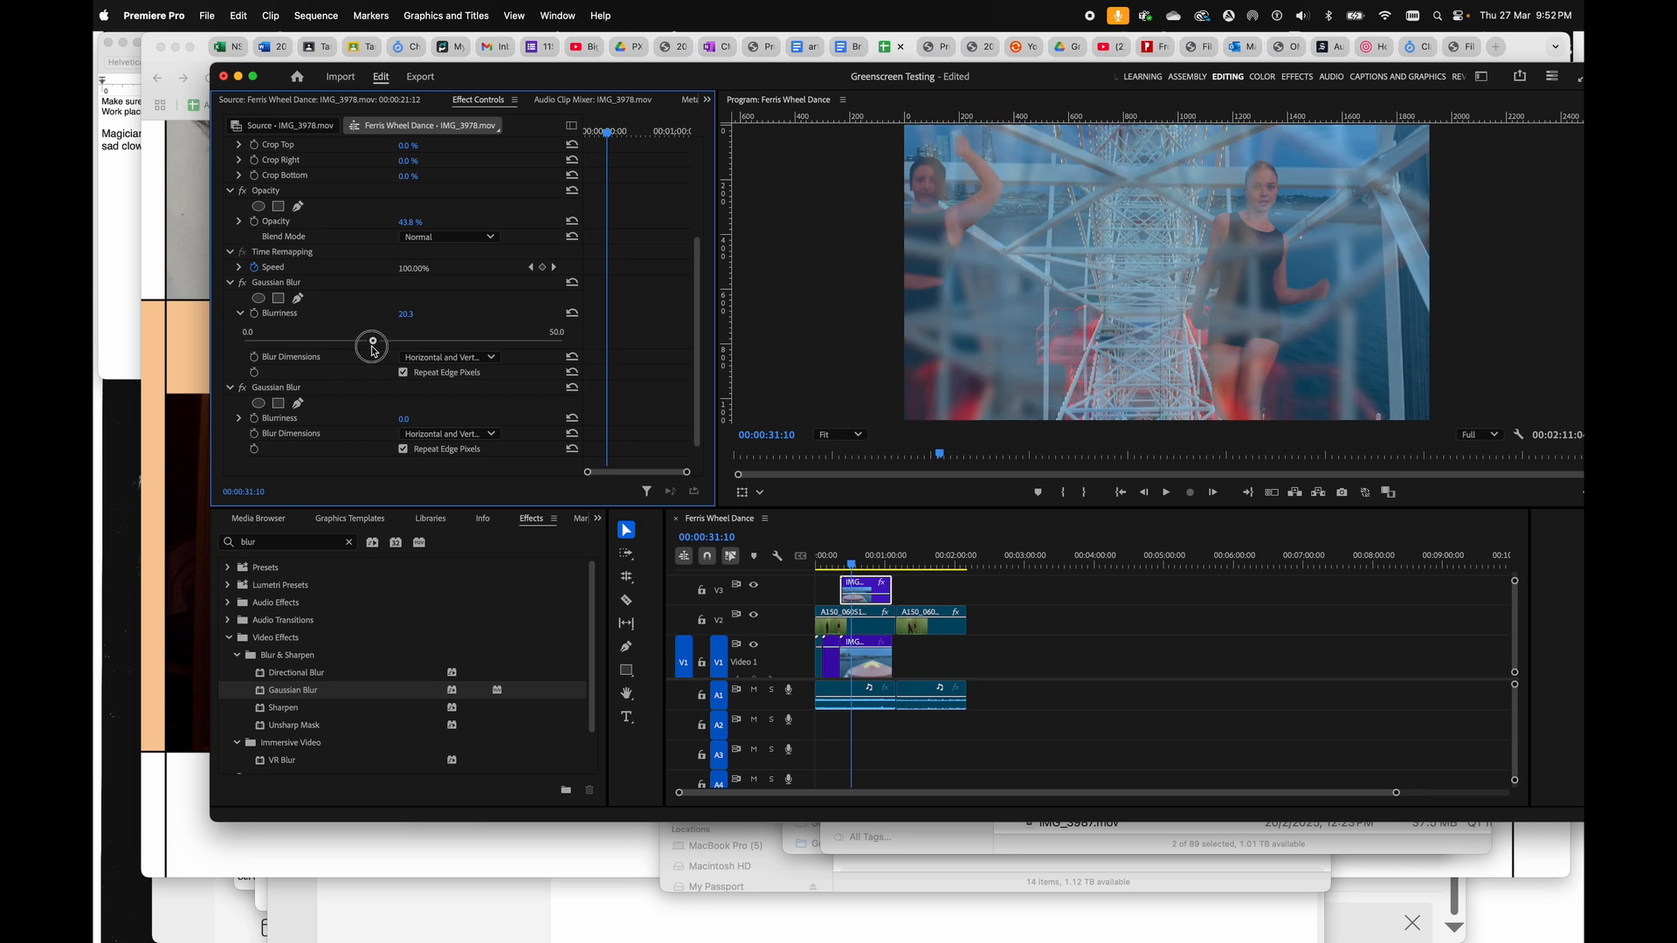
{"action": "left_click_drag", "start_coordinate": [345, 355], "coordinate": [330, 354]}
{"action": "left_click", "coordinate": [837, 560]}
{"action": "key", "text": "space"}
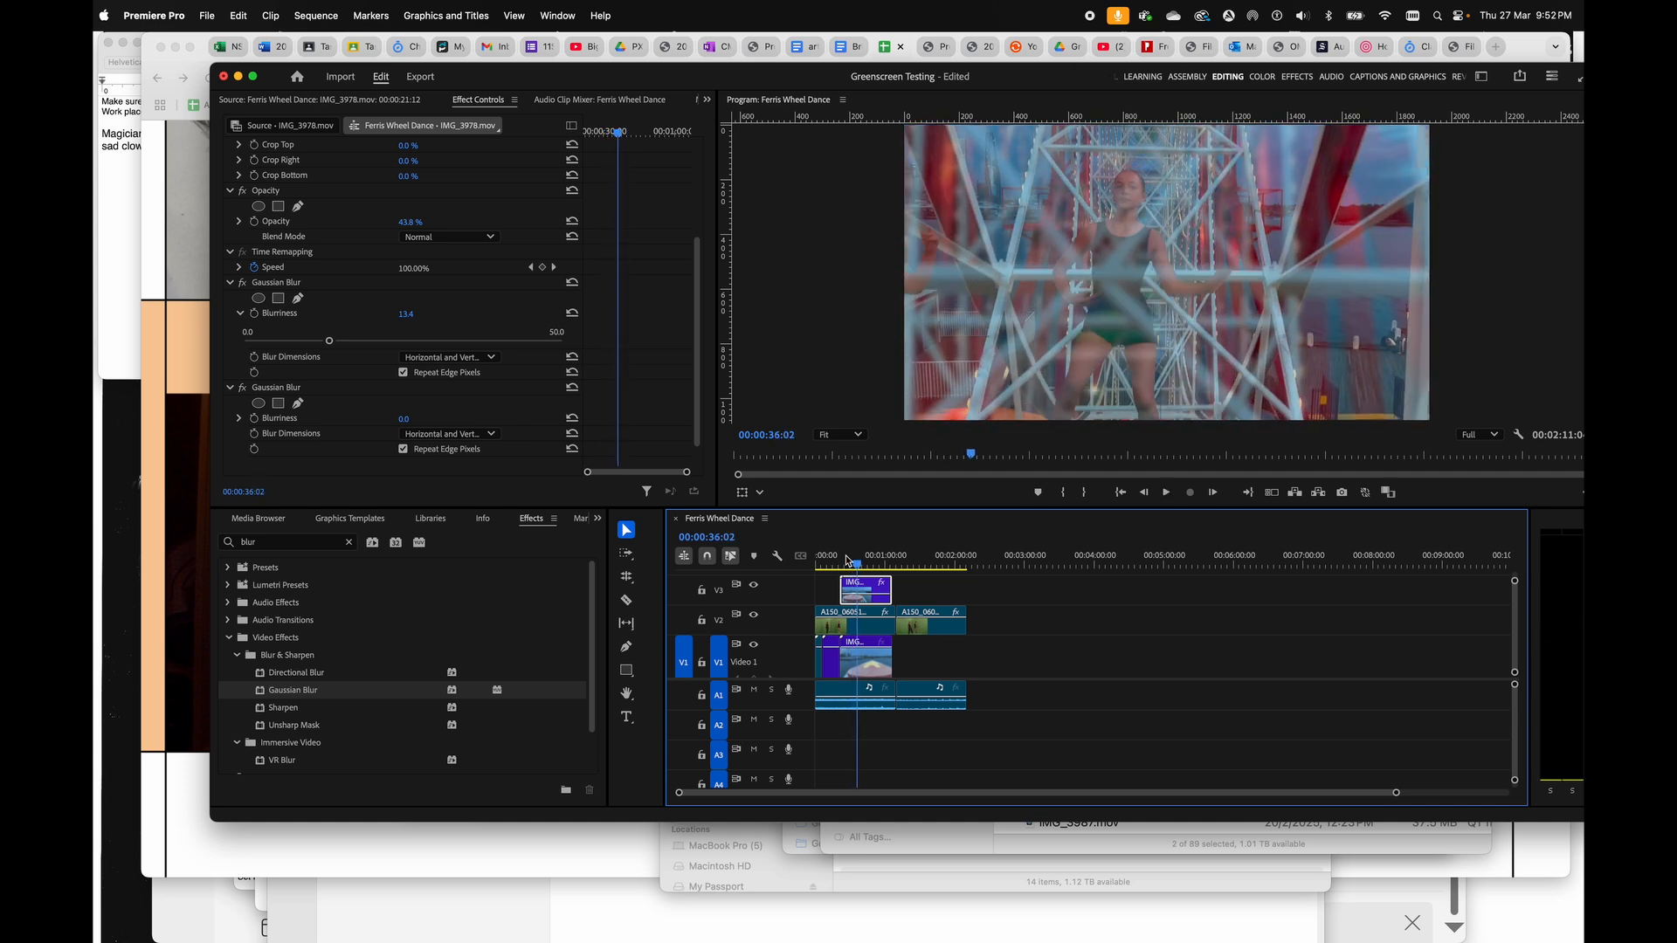
{"action": "key", "text": "space"}
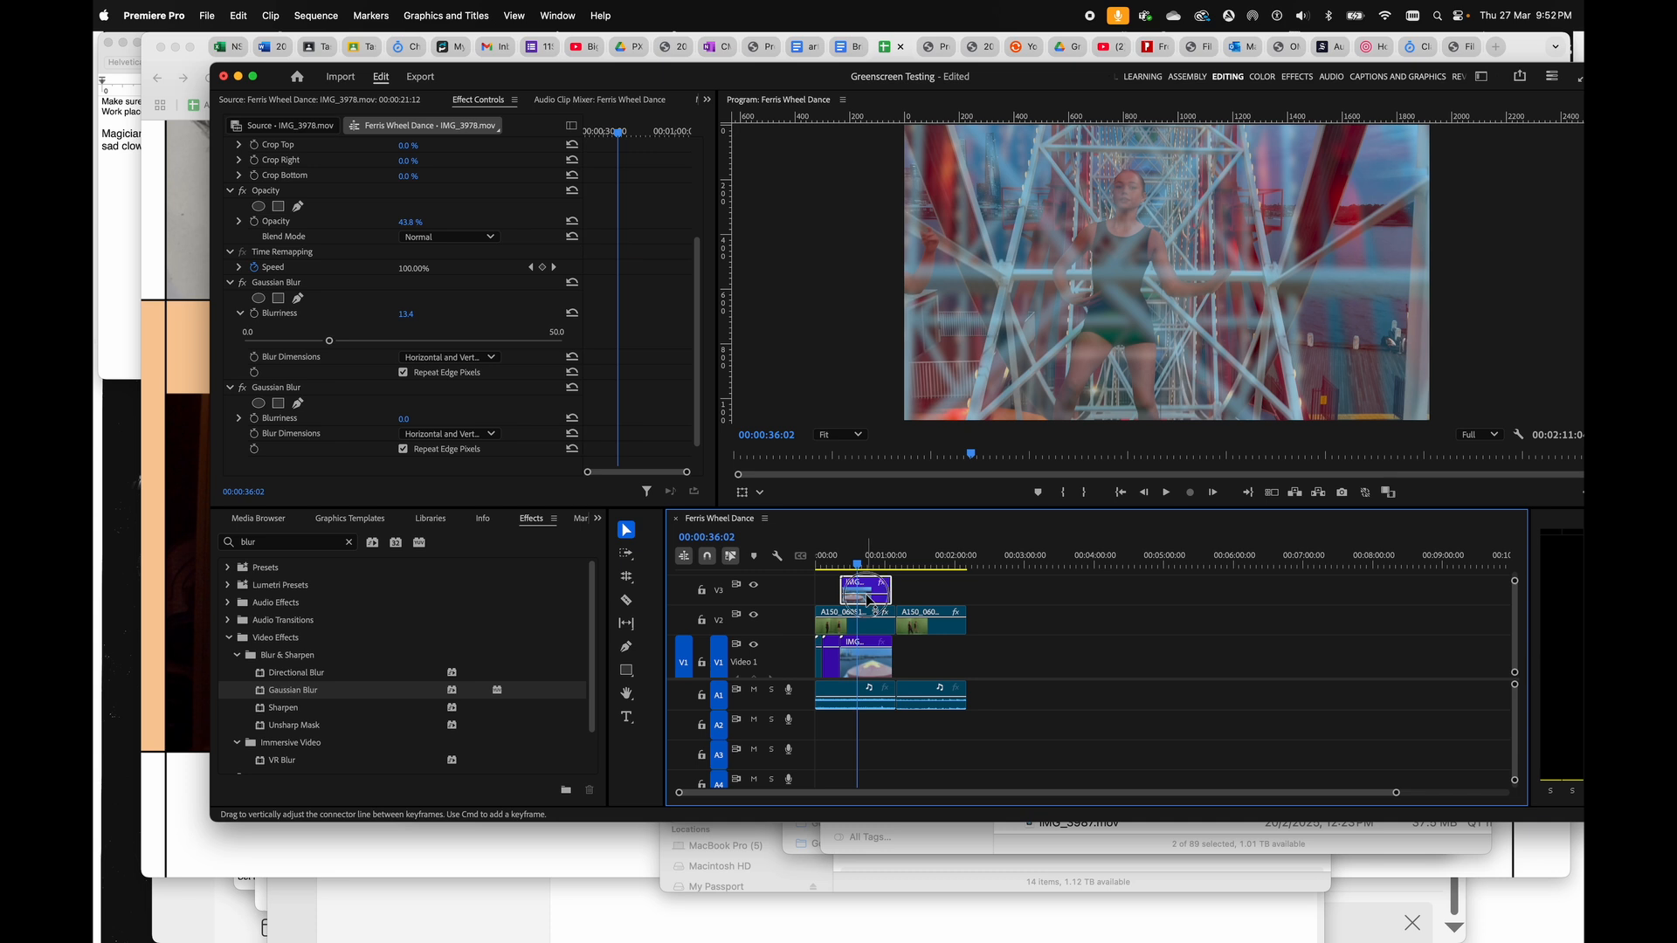
- Move the blurred overlay along V3 above the second dance clip and IMG_3977.mov from V1 to V3 above the first
{"action": "left_click_drag", "start_coordinate": [857, 594], "coordinate": [930, 596]}
{"action": "left_click", "coordinate": [832, 656]}
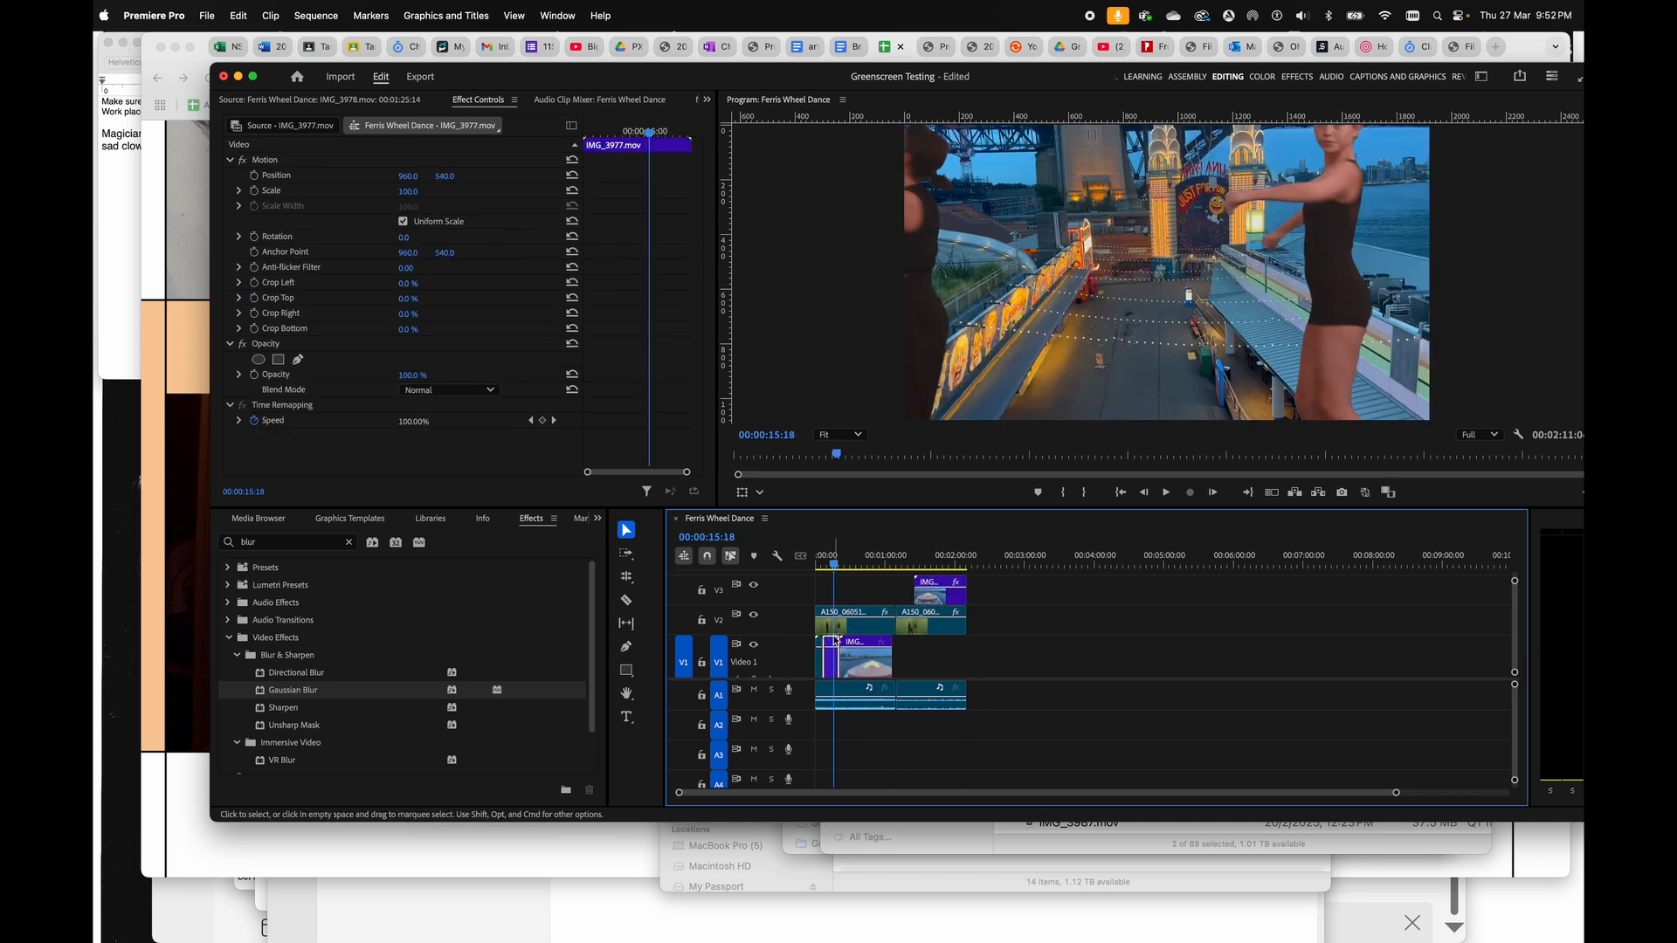
{"action": "left_click_drag", "start_coordinate": [832, 664], "coordinate": [872, 581]}
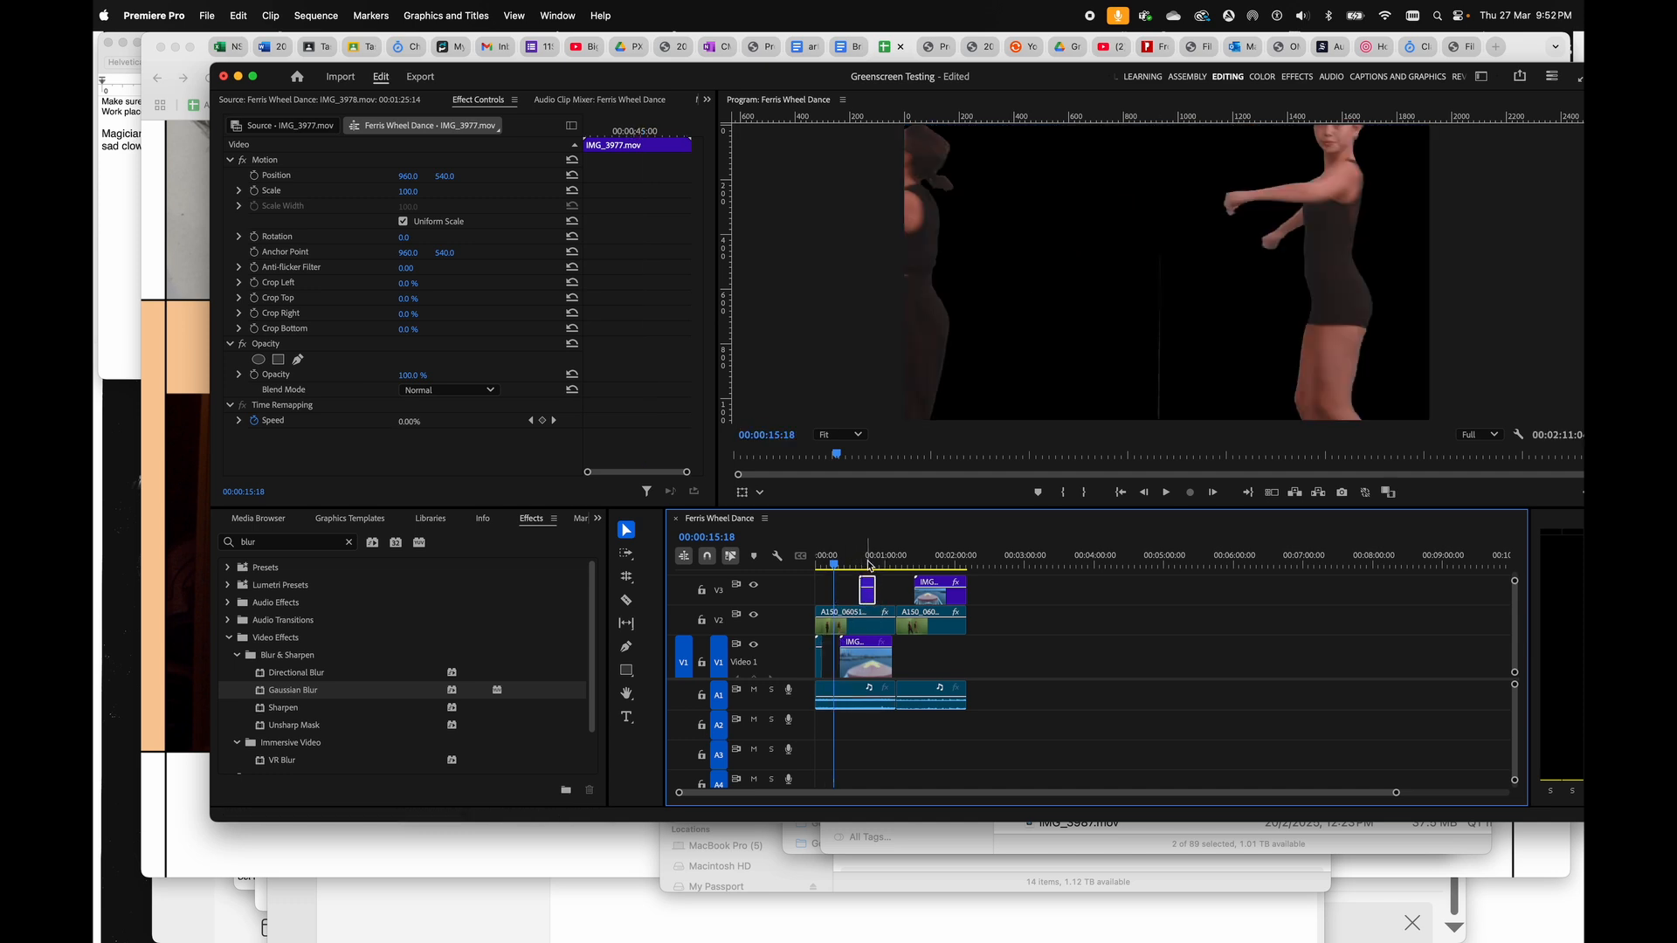
- Lower the opacity of IMG_3977.mov on V3 to 18.8 % and scrub on to 00:01:00:08 to check the composite
{"action": "left_click", "coordinate": [866, 562]}
{"action": "key", "text": "="}
{"action": "key", "text": "="}
{"action": "key", "text": "="}
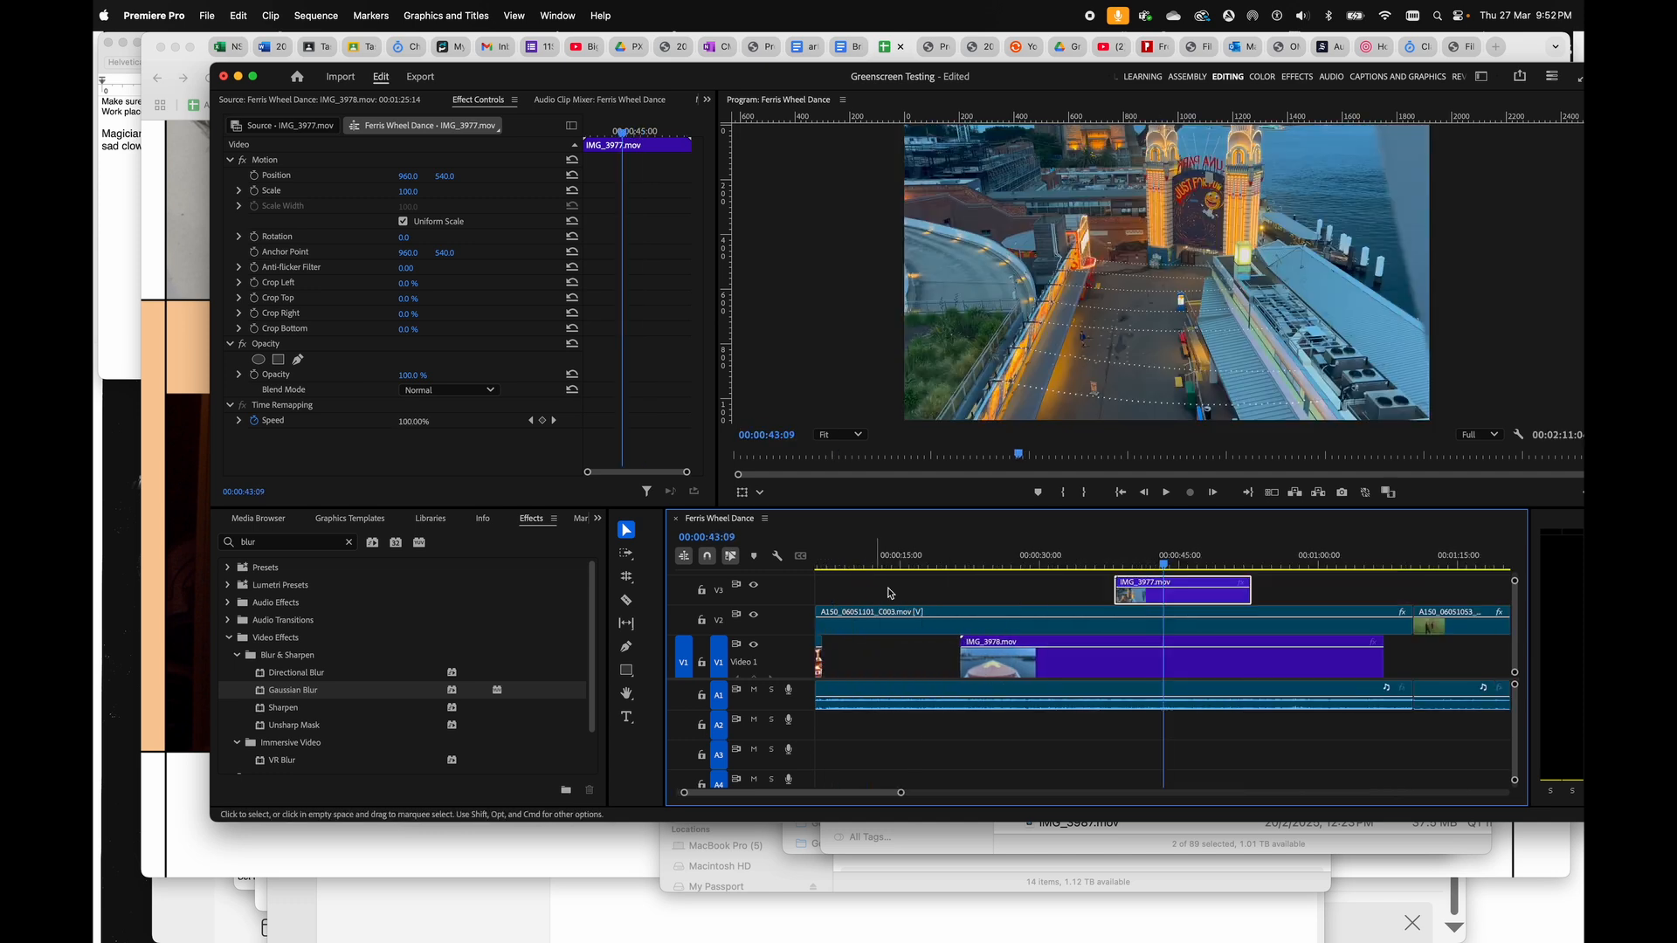
{"action": "left_click_drag", "start_coordinate": [1147, 588], "coordinate": [1224, 571]}
{"action": "key", "text": "minus"}
{"action": "key", "text": "minus"}
{"action": "key", "text": "minus"}
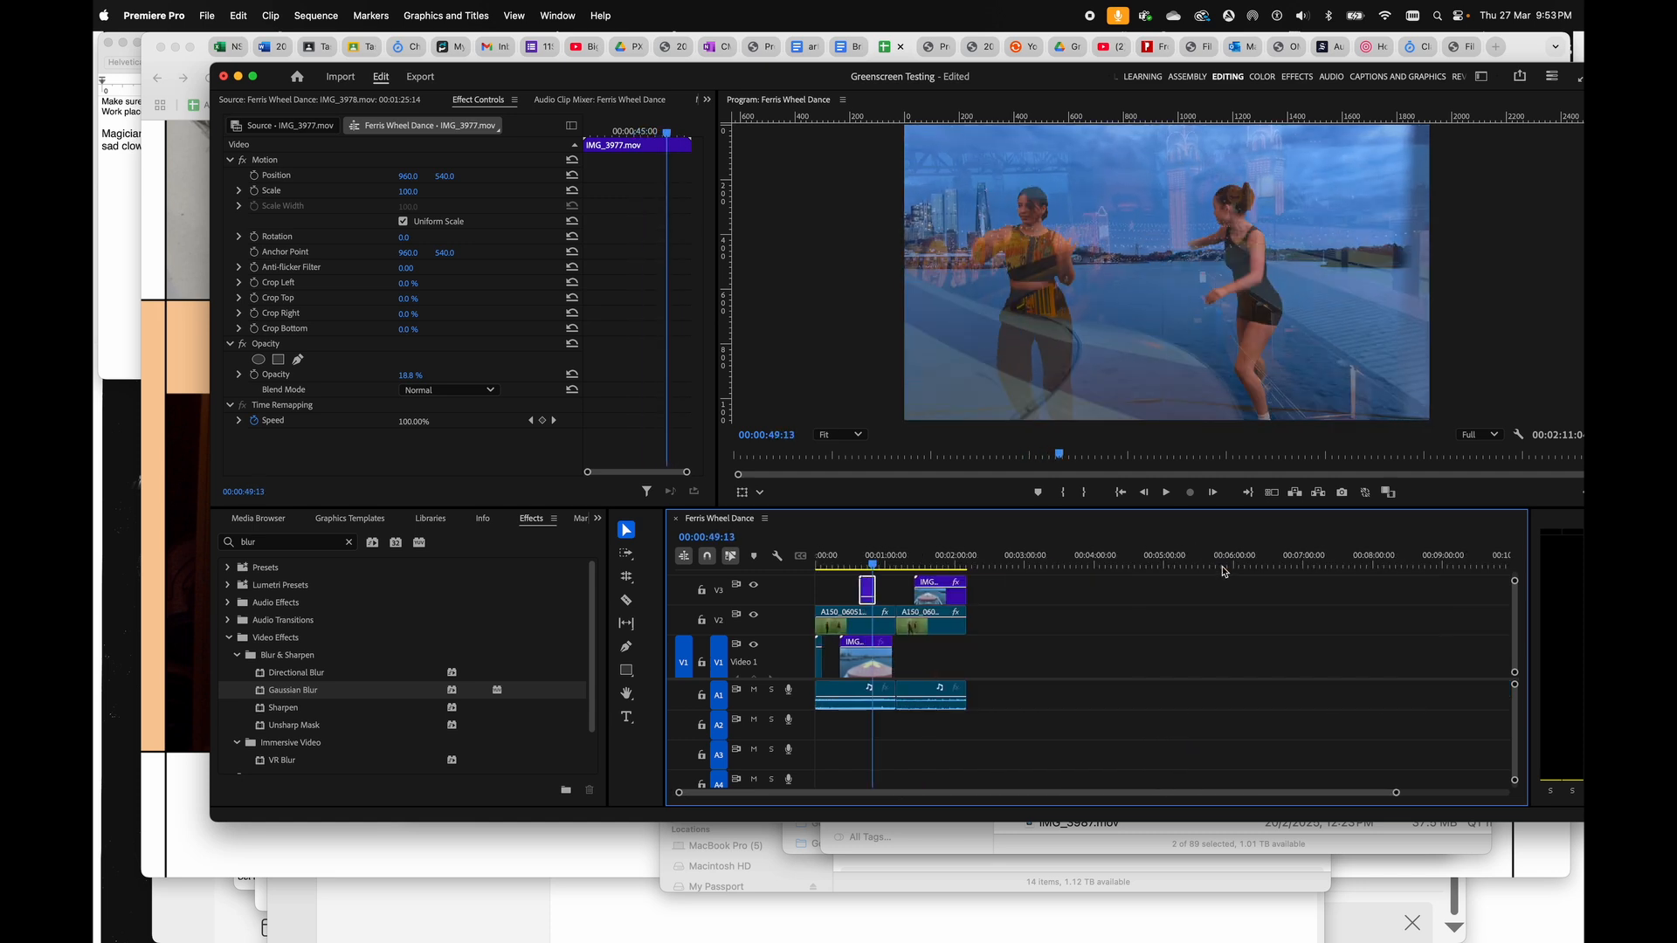
{"action": "left_click_drag", "start_coordinate": [891, 565], "coordinate": [885, 570]}
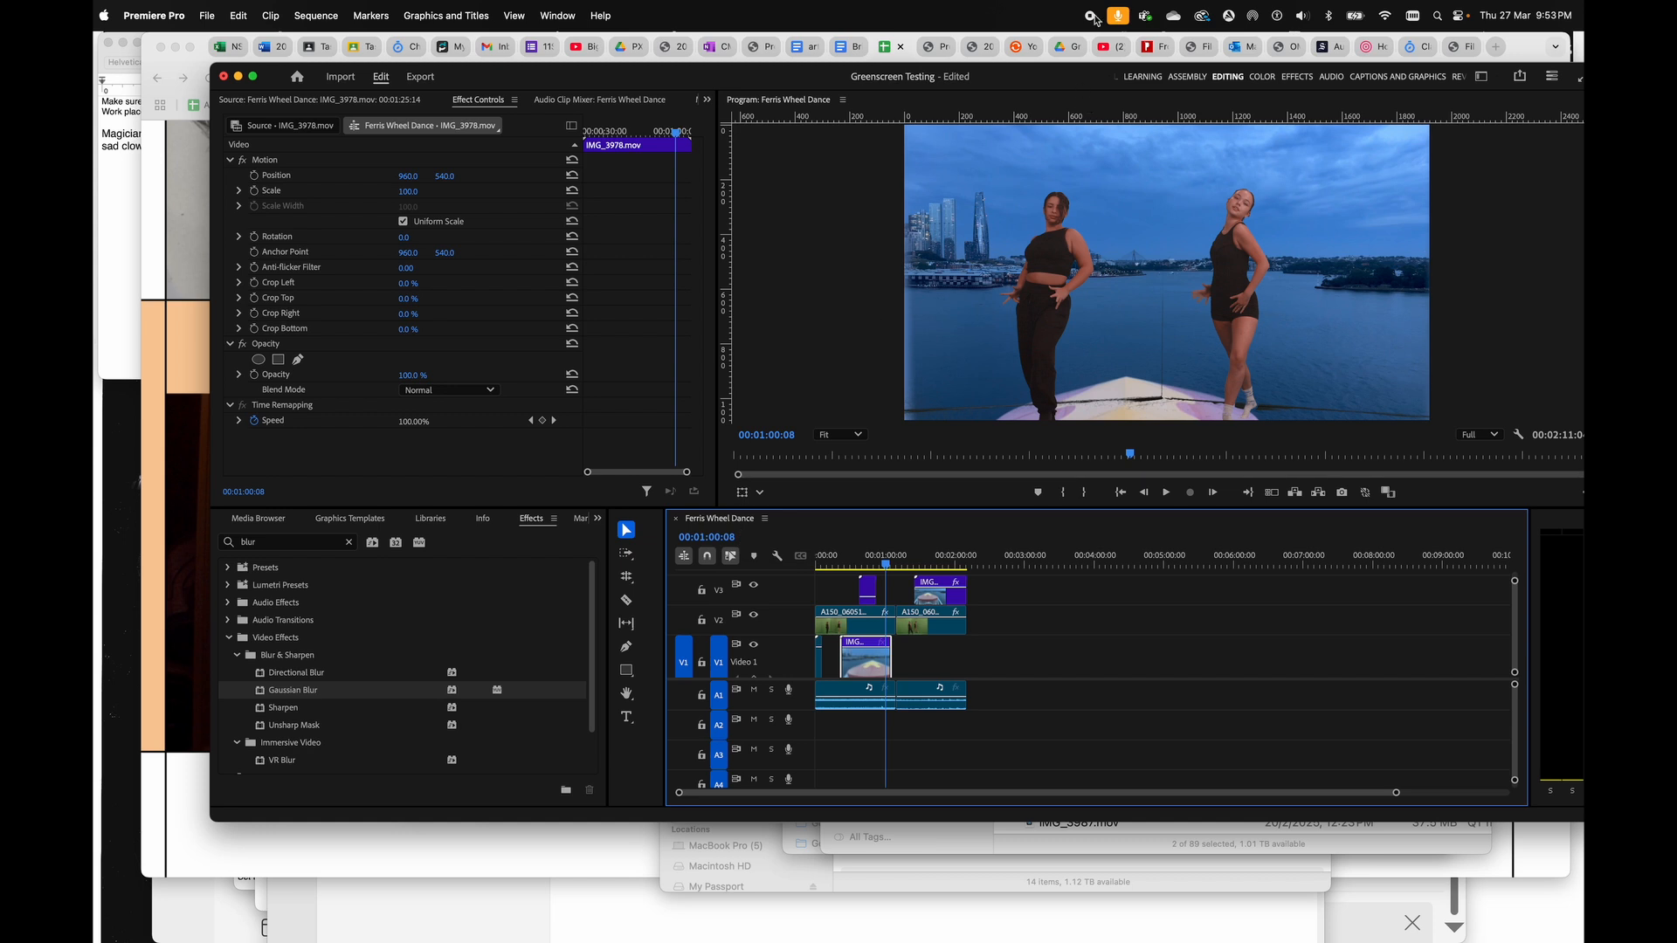
- Look through the clips of the Greenscreen test project and return to the Greenscreen Testing project's contents
{"action": "left_click", "coordinate": [267, 520]}
{"action": "left_click", "coordinate": [349, 522]}
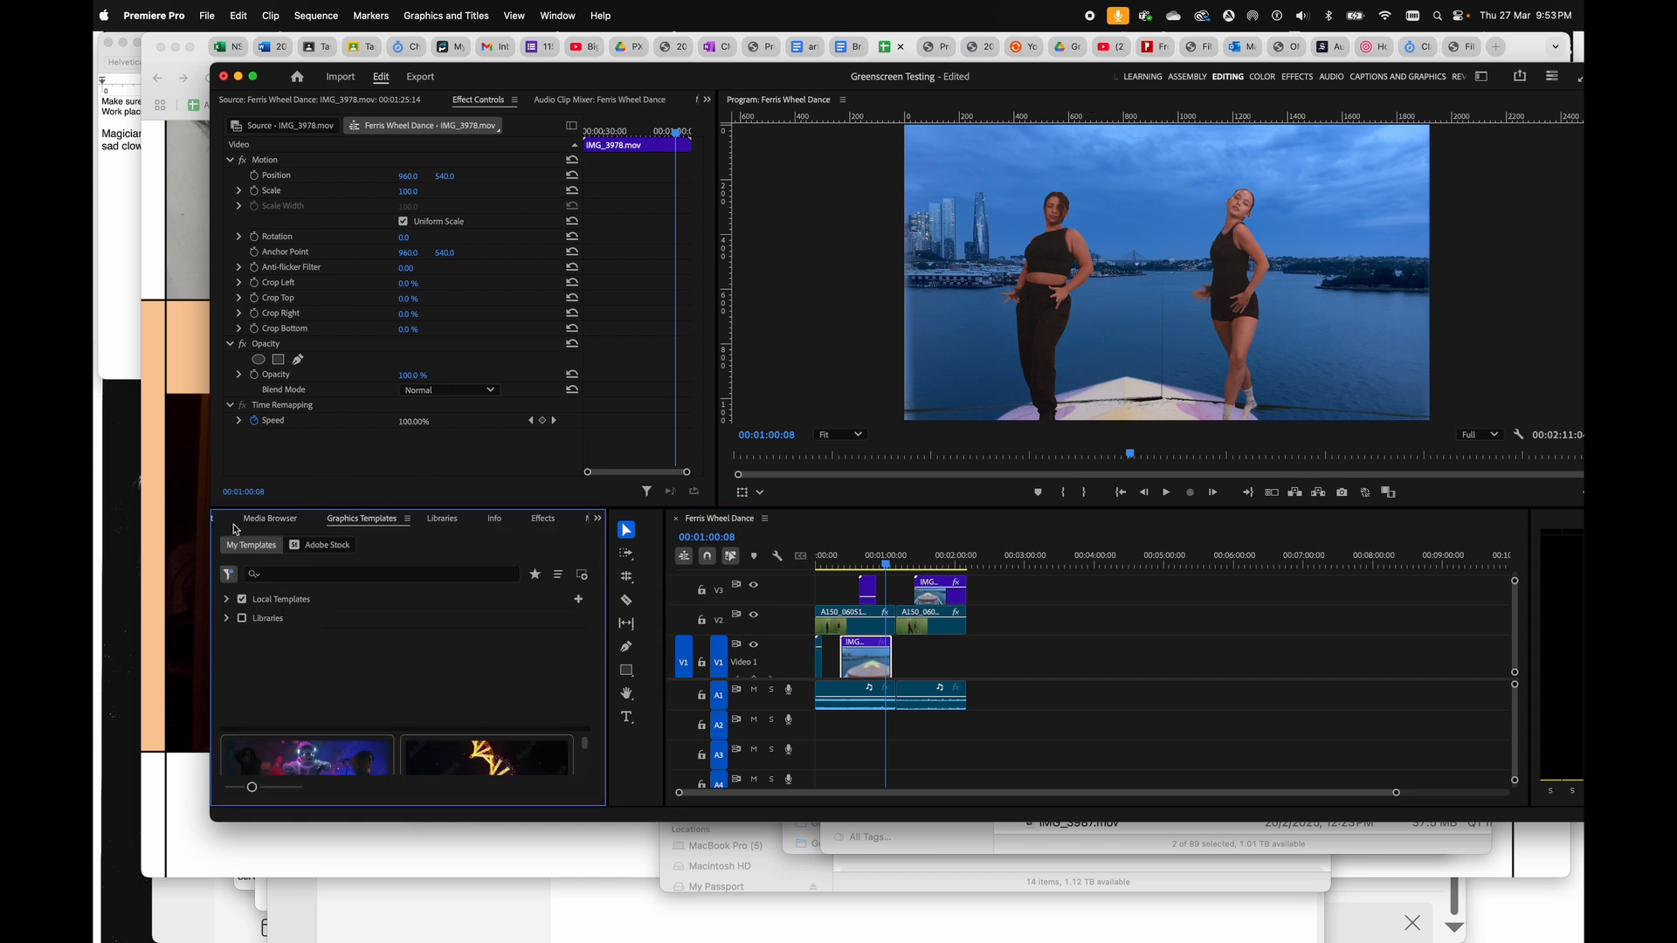
{"action": "left_click", "coordinate": [220, 521]}
{"action": "scroll", "coordinate": [397, 626], "scroll_direction": "down", "scroll_amount": 5}
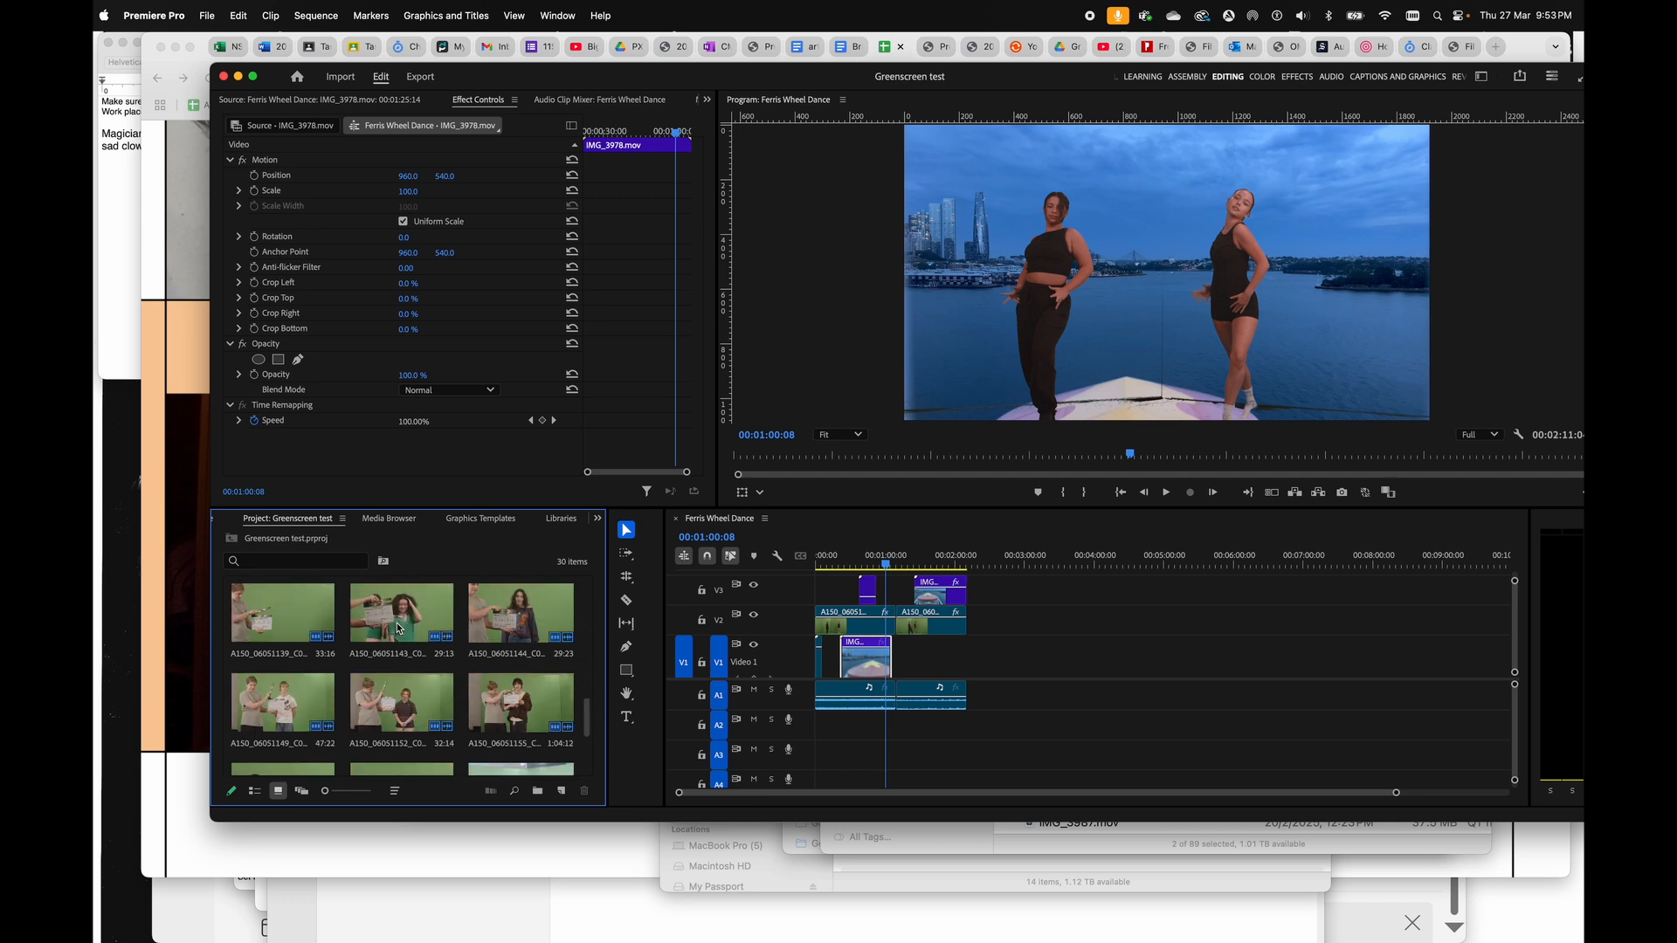
{"action": "scroll", "coordinate": [397, 627], "scroll_direction": "up", "scroll_amount": 5}
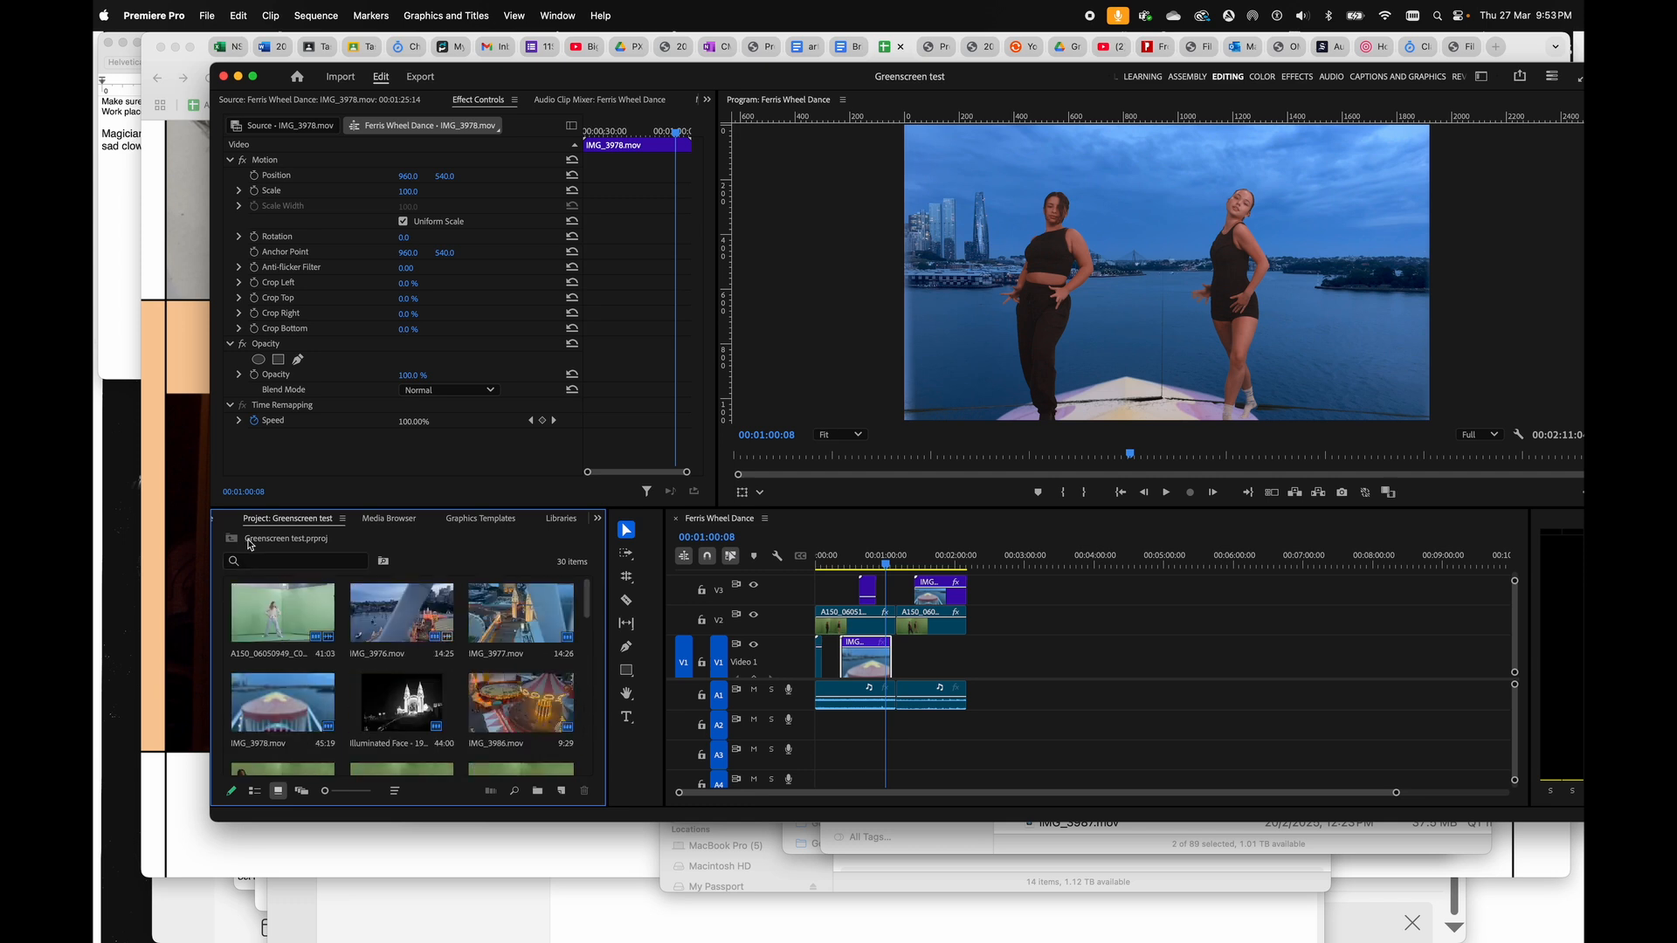
{"action": "left_click", "coordinate": [598, 519]}
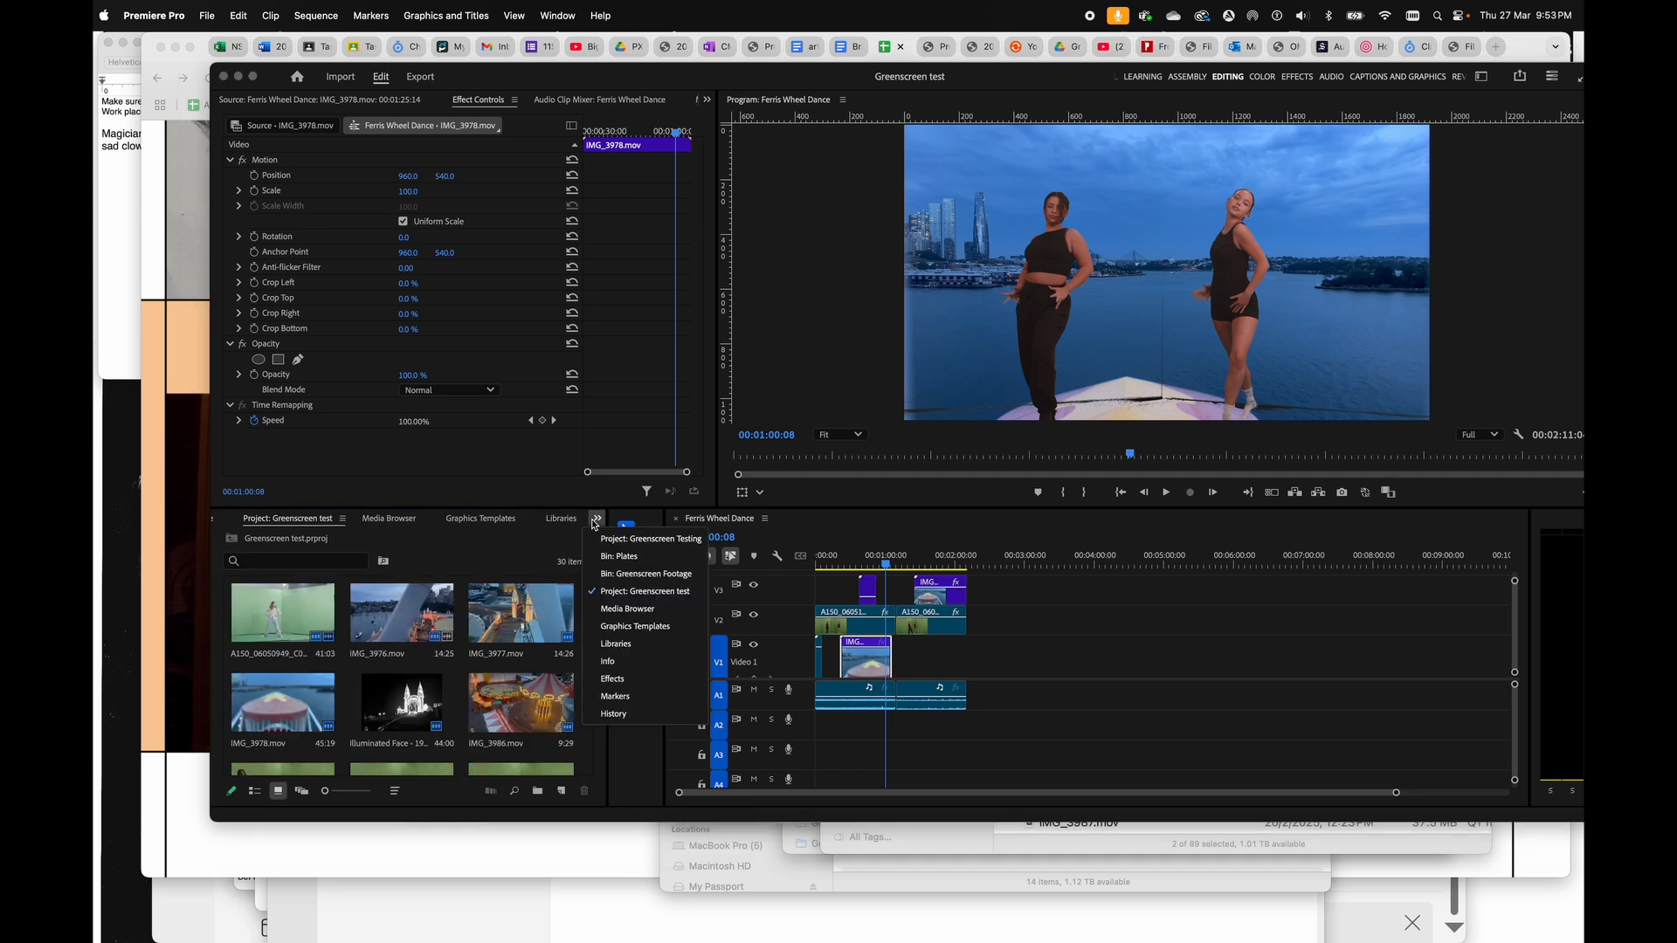
{"action": "left_click", "coordinate": [646, 540]}
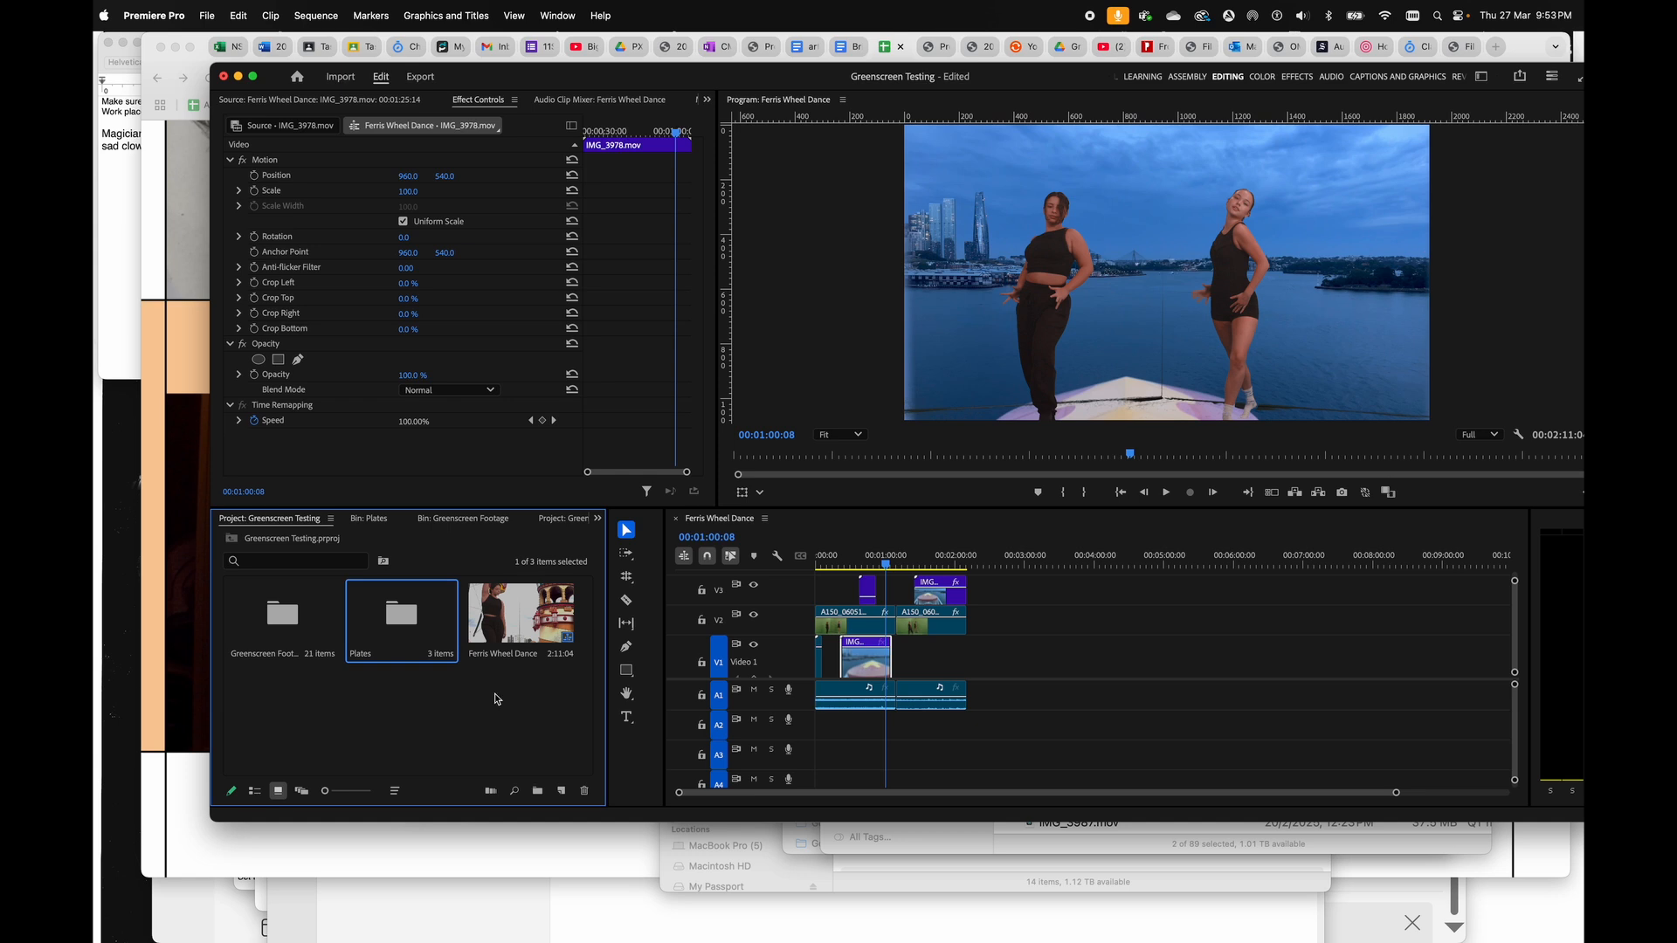
- Create a new sequence named "Luna Park face 1935" with the HD 1080p 25 fps preset
{"action": "left_click", "coordinate": [415, 721]}
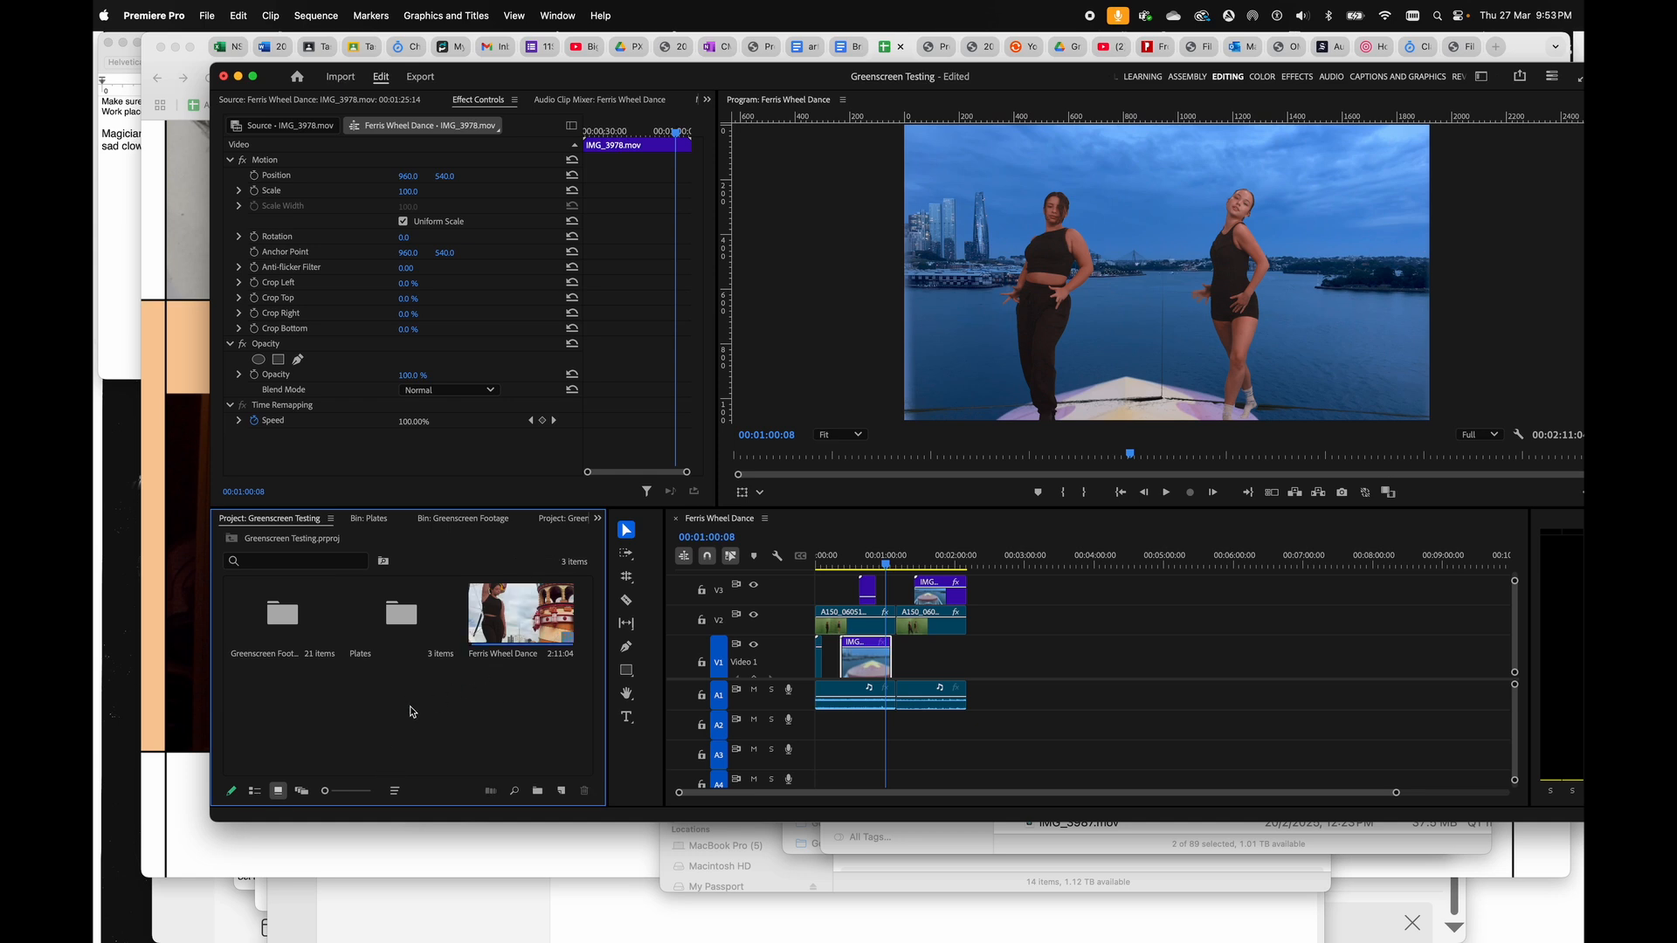
{"action": "right_click", "coordinate": [413, 712]}
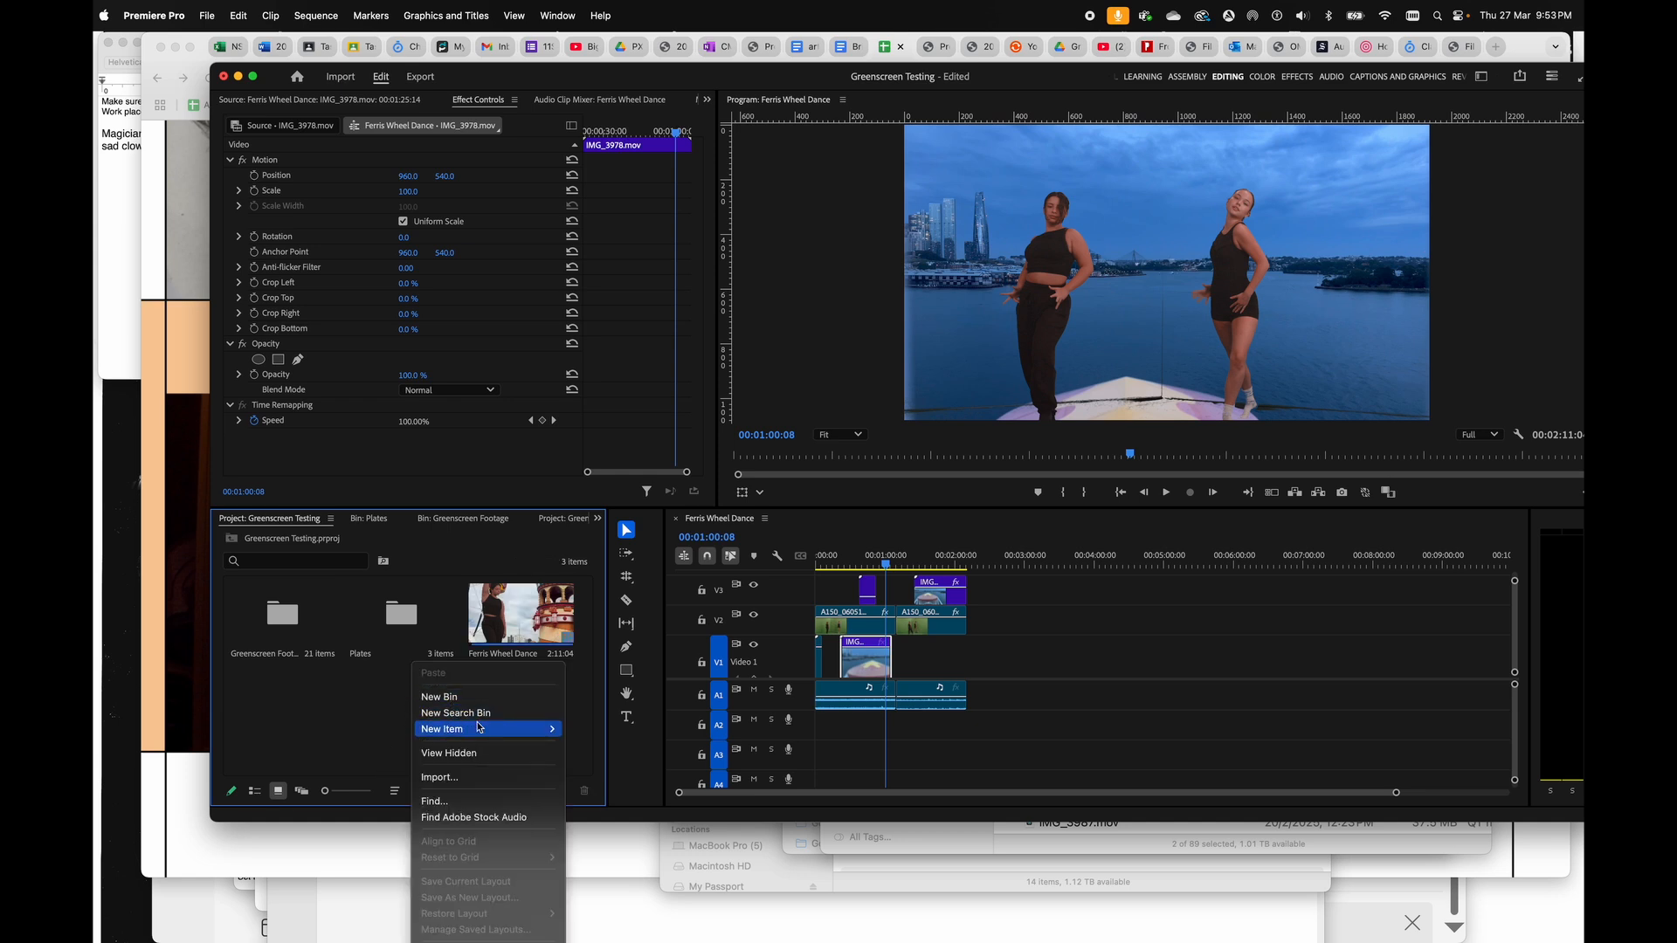
{"action": "left_click", "coordinate": [594, 728]}
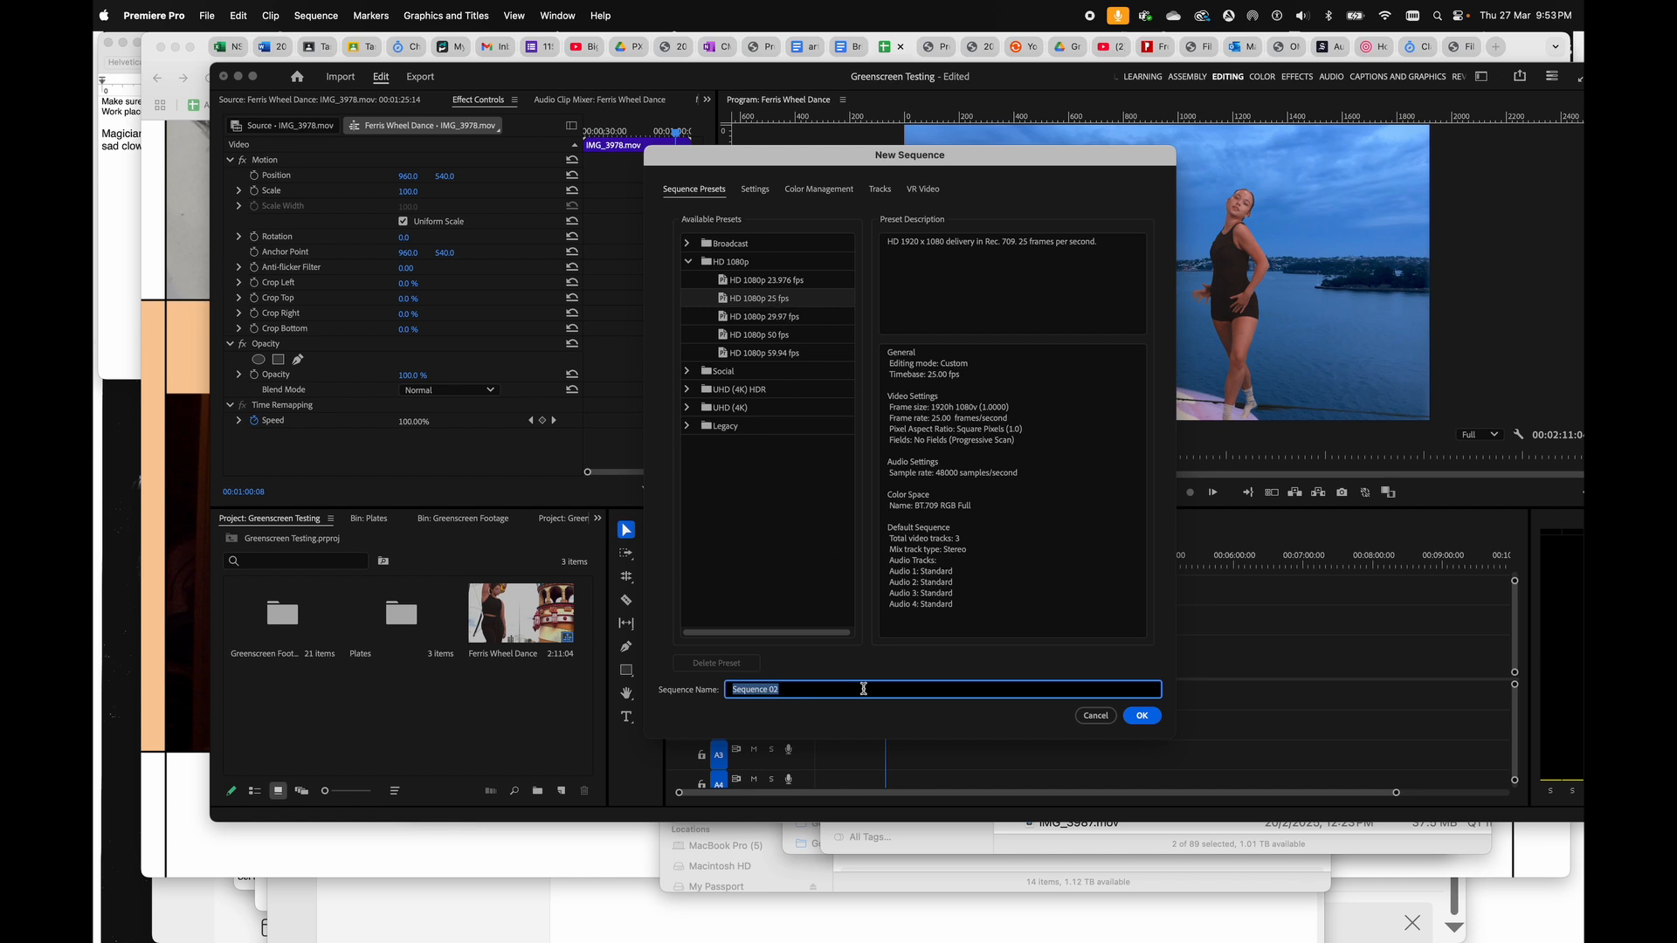
{"action": "type", "text": "t"}
{"action": "key", "text": "Return"}
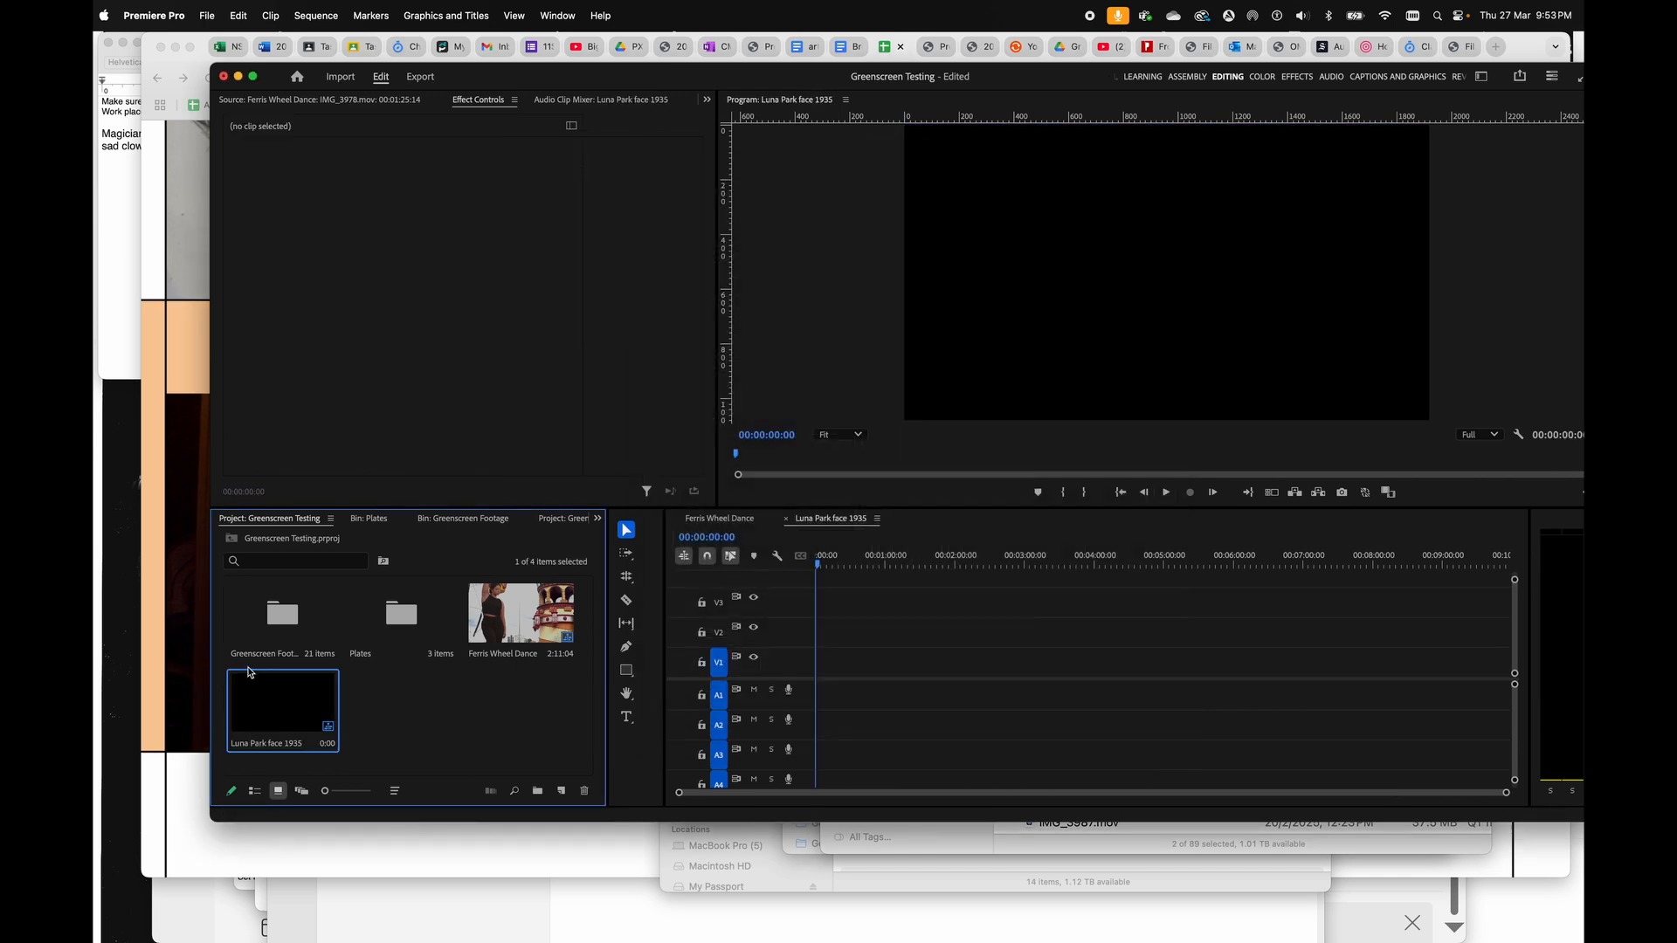
- Add the first two Greenscreen Footage clips, A150_06051220 and A150_06051215, to the start of V1 and A1 in the new sequence
{"action": "double_click", "coordinate": [317, 643]}
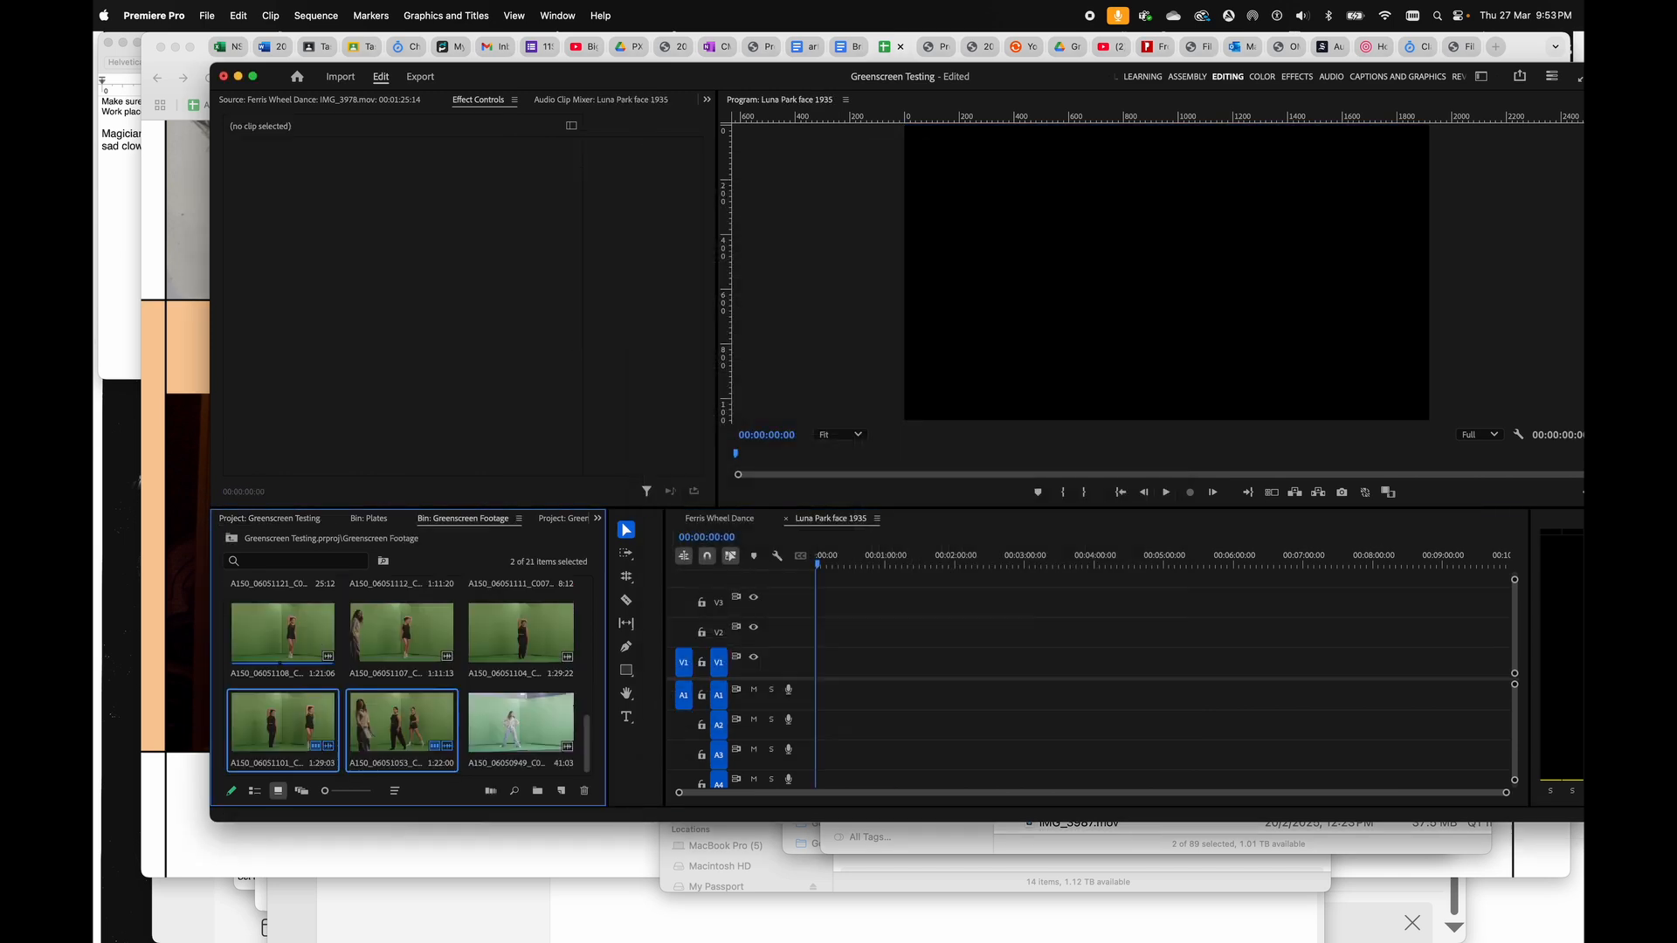
{"action": "scroll", "coordinate": [522, 694], "scroll_direction": "up", "scroll_amount": 10}
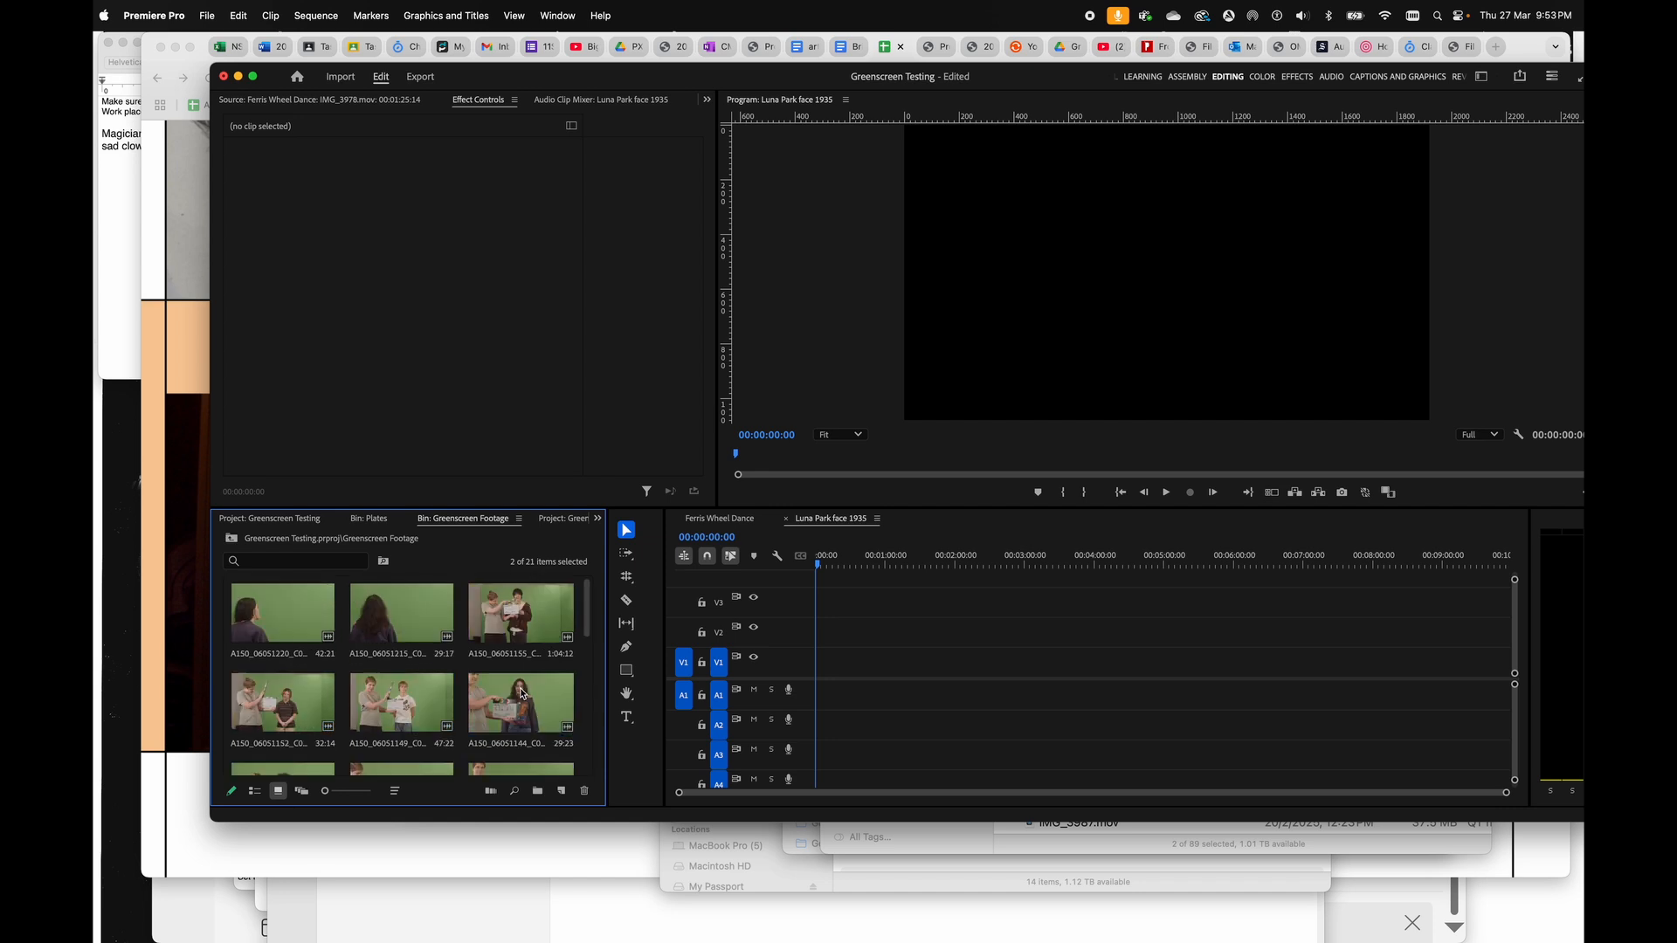
{"action": "left_click", "coordinate": [269, 631]}
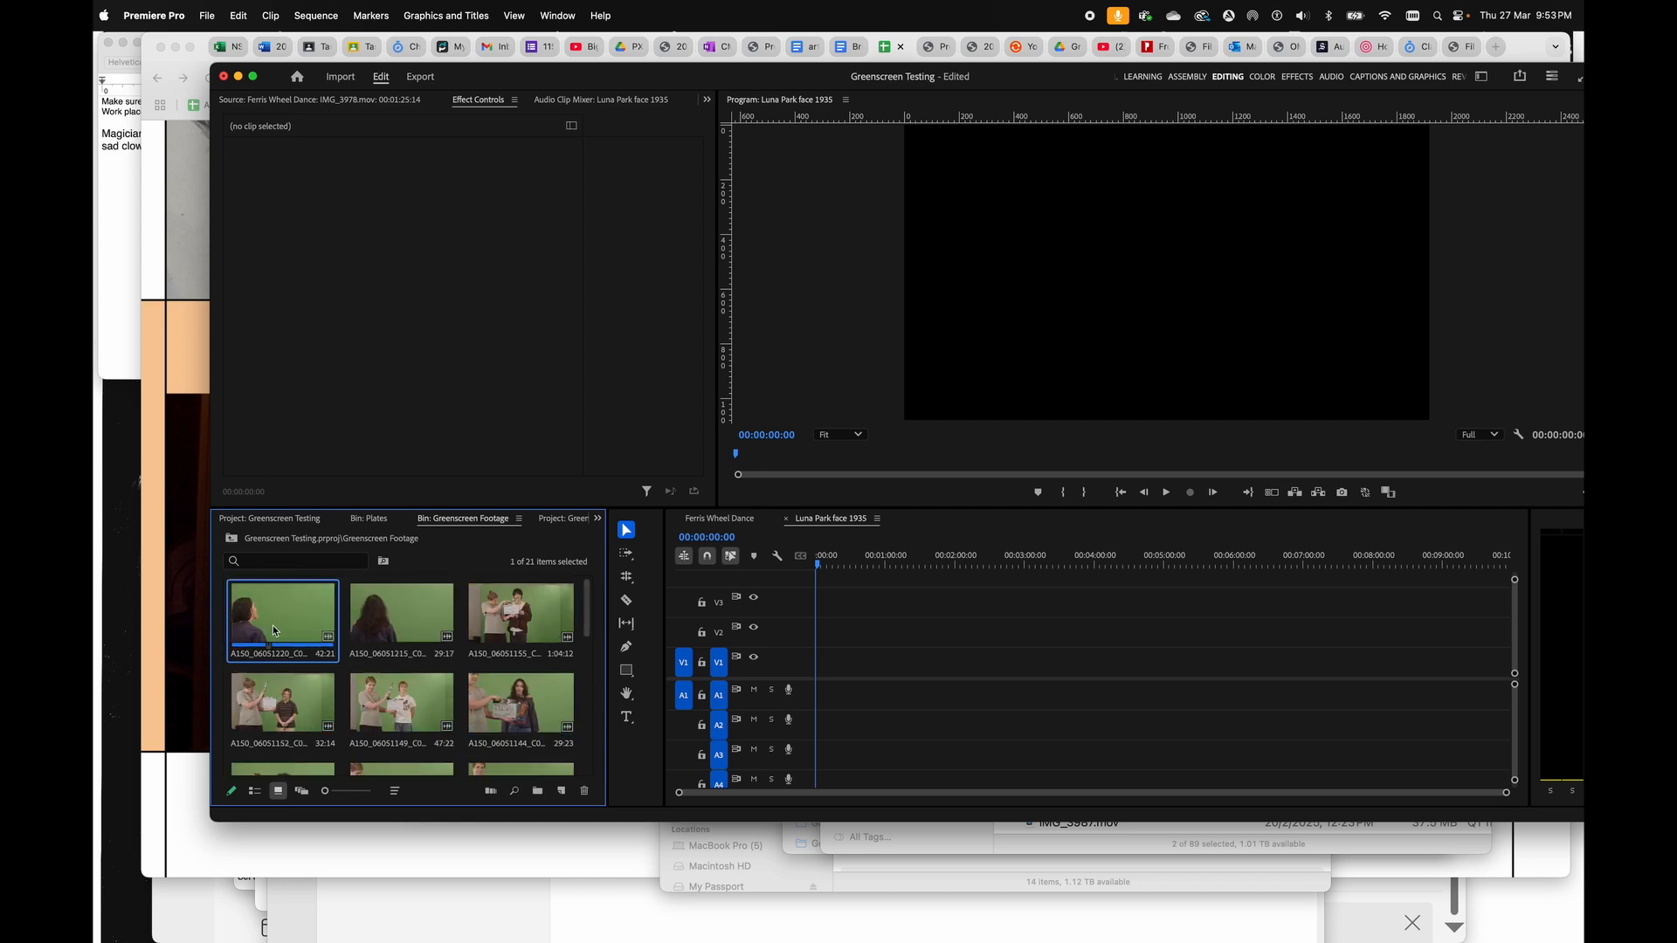
{"action": "left_click", "coordinate": [386, 622], "text": "shift"}
{"action": "left_click_drag", "start_coordinate": [385, 622], "coordinate": [839, 651]}
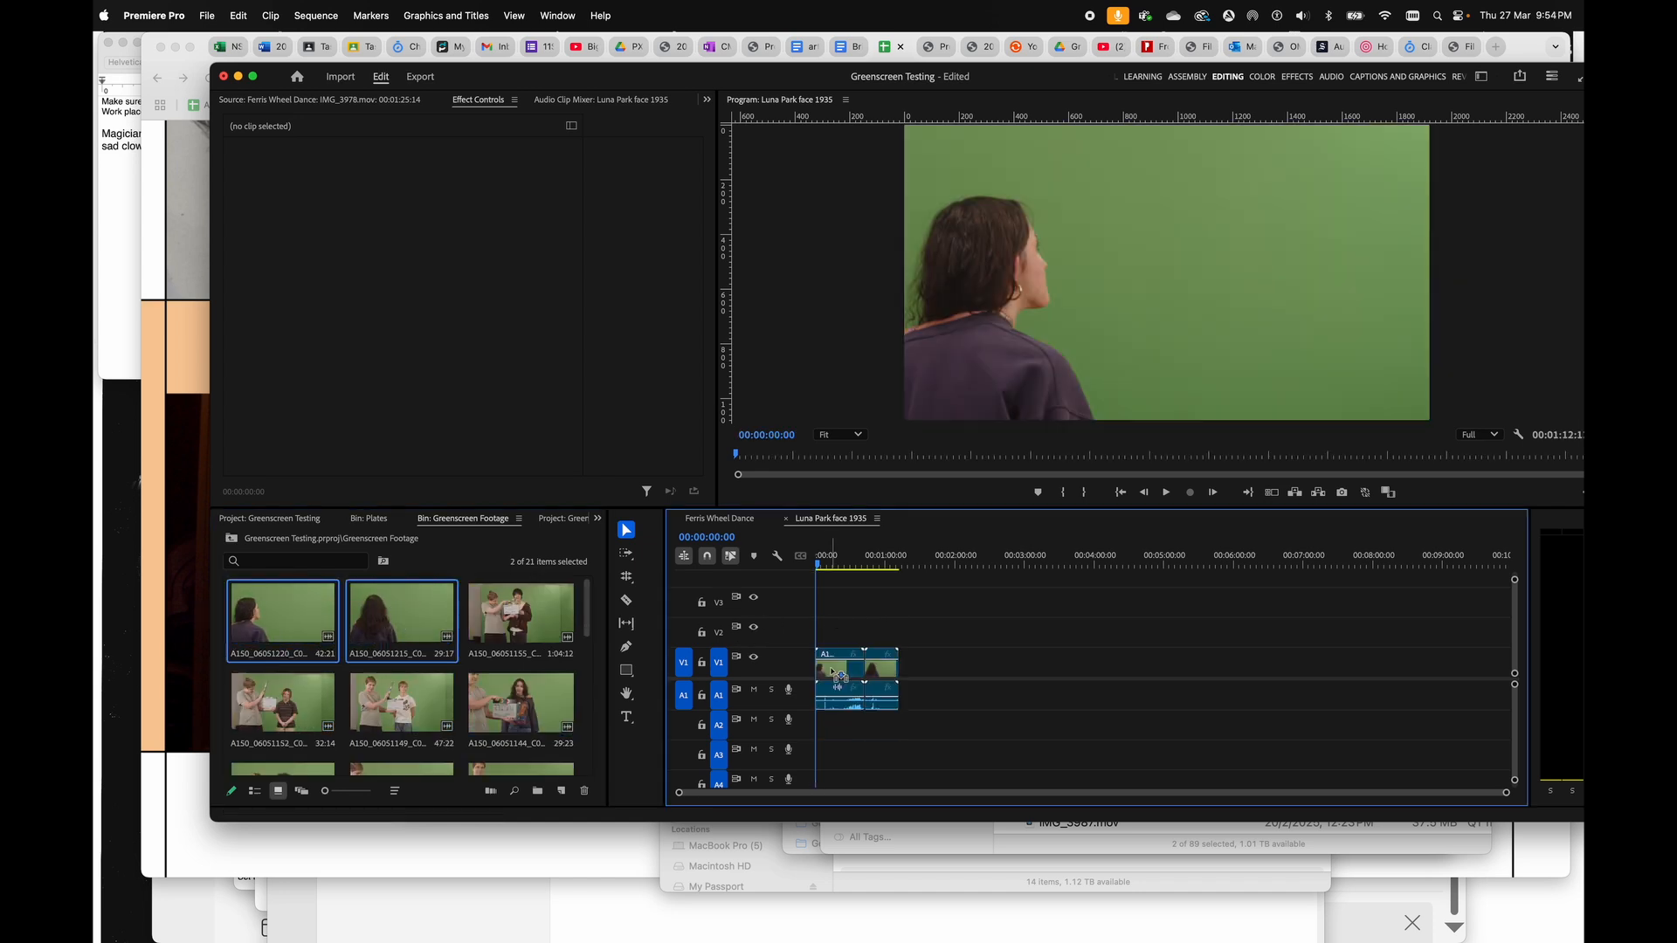
- Ripple-trim the first clip on V1, removing about 10 seconds of slate from its start and everything after 00:00:24:08 from its end
{"action": "left_click", "coordinate": [831, 560]}
{"action": "mouse_move", "coordinate": [832, 560]}
{"action": "left_mouse_down"}
{"action": "mouse_move", "coordinate": [860, 563]}
{"action": "mouse_move", "coordinate": [821, 567]}
{"action": "left_mouse_up"}
{"action": "key", "text": "space"}
{"action": "left_click", "coordinate": [861, 630]}
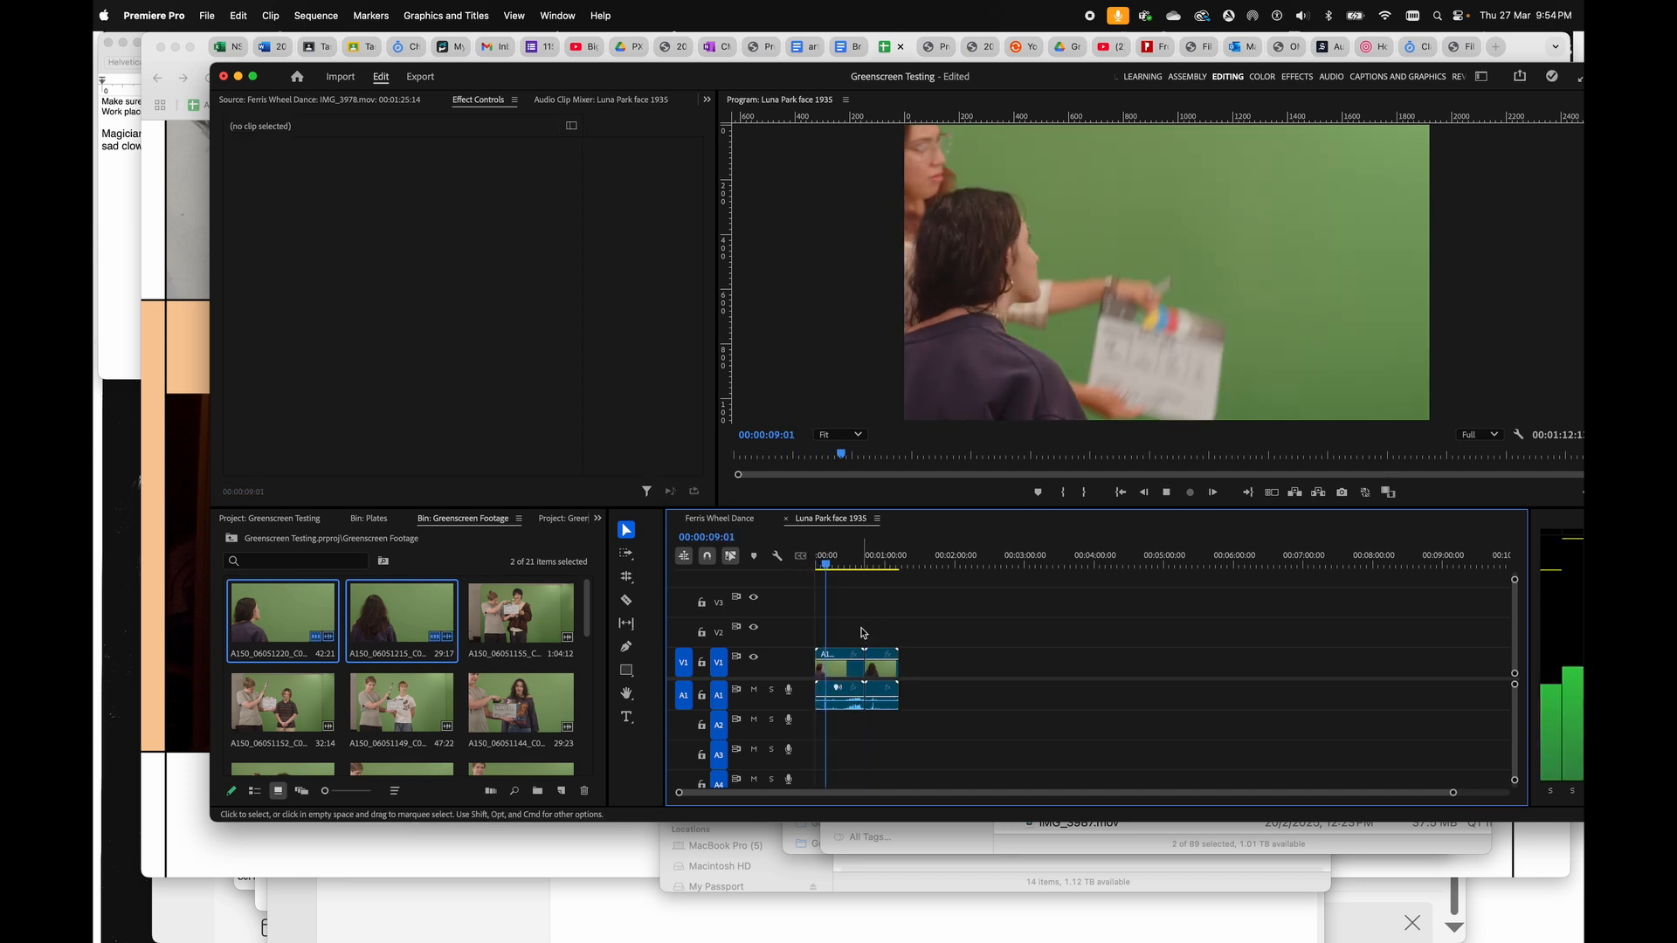
{"action": "key", "text": "space"}
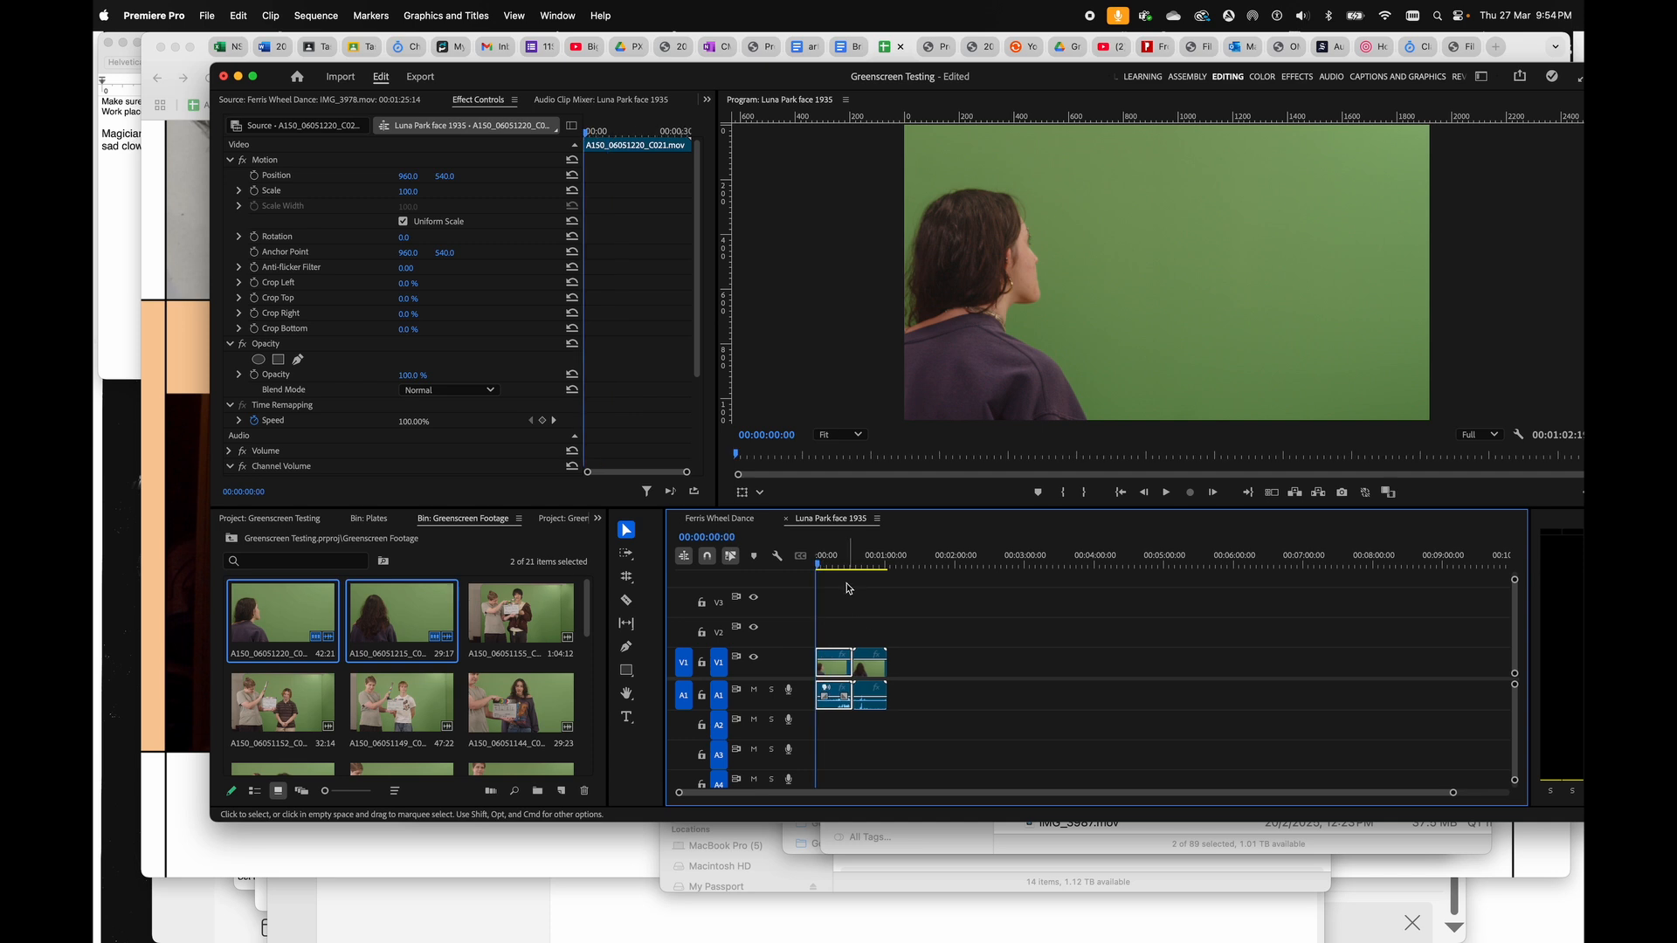
{"action": "left_click", "coordinate": [843, 568]}
{"action": "key", "text": "space"}
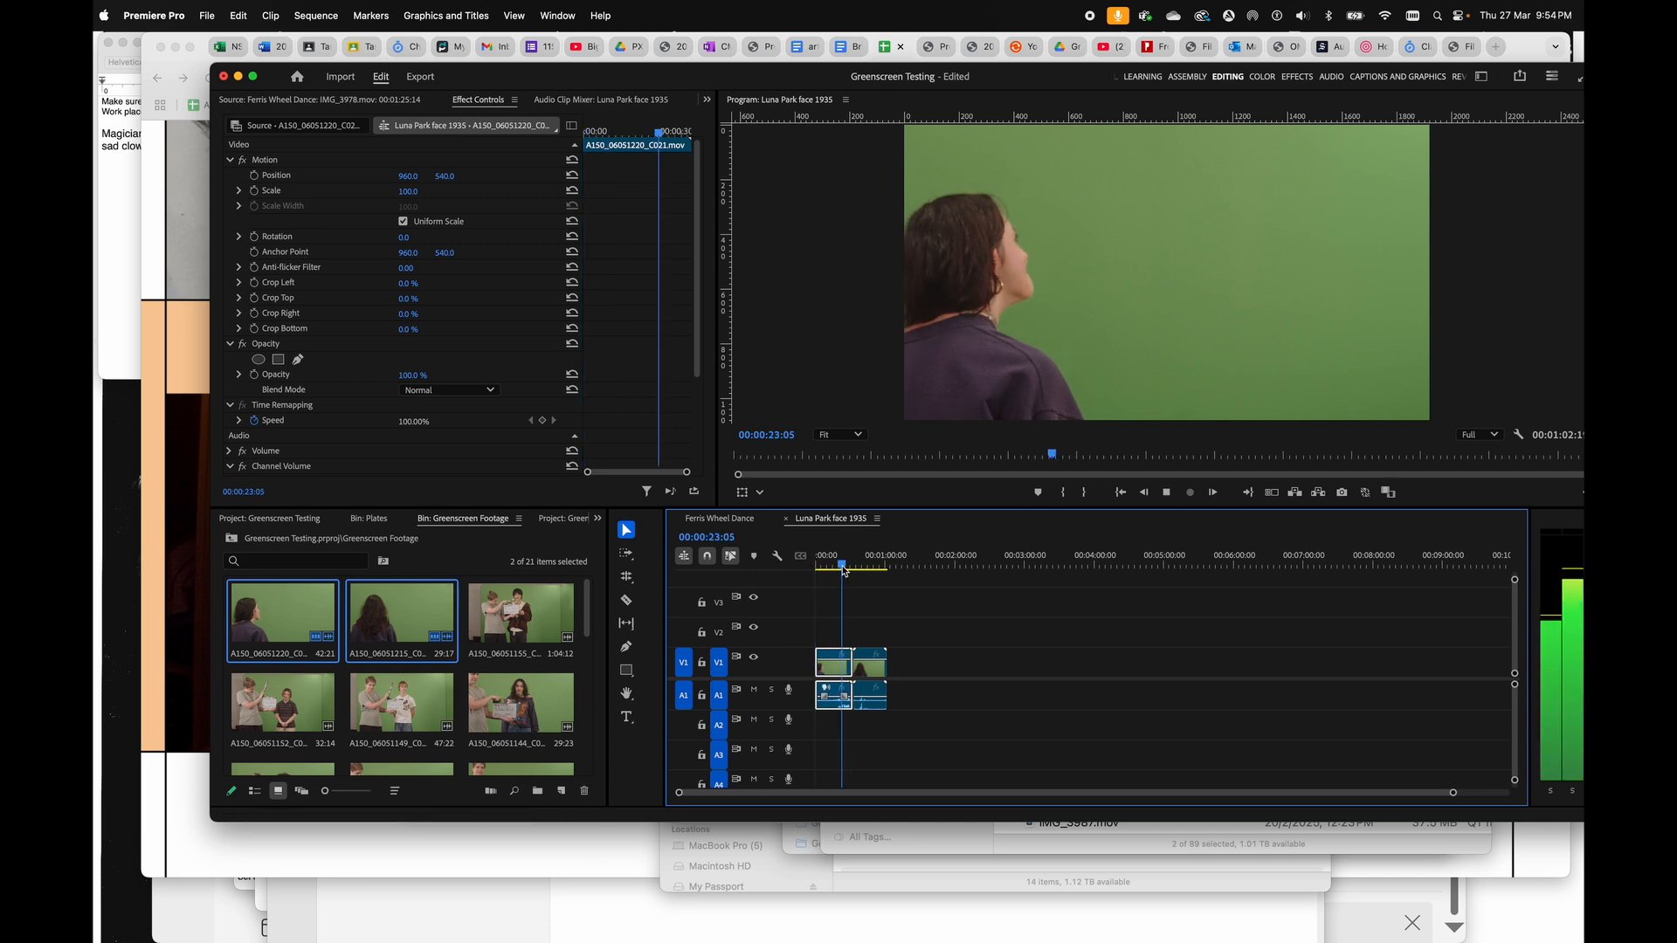
{"action": "key", "text": "space"}
{"action": "key", "text": "w"}
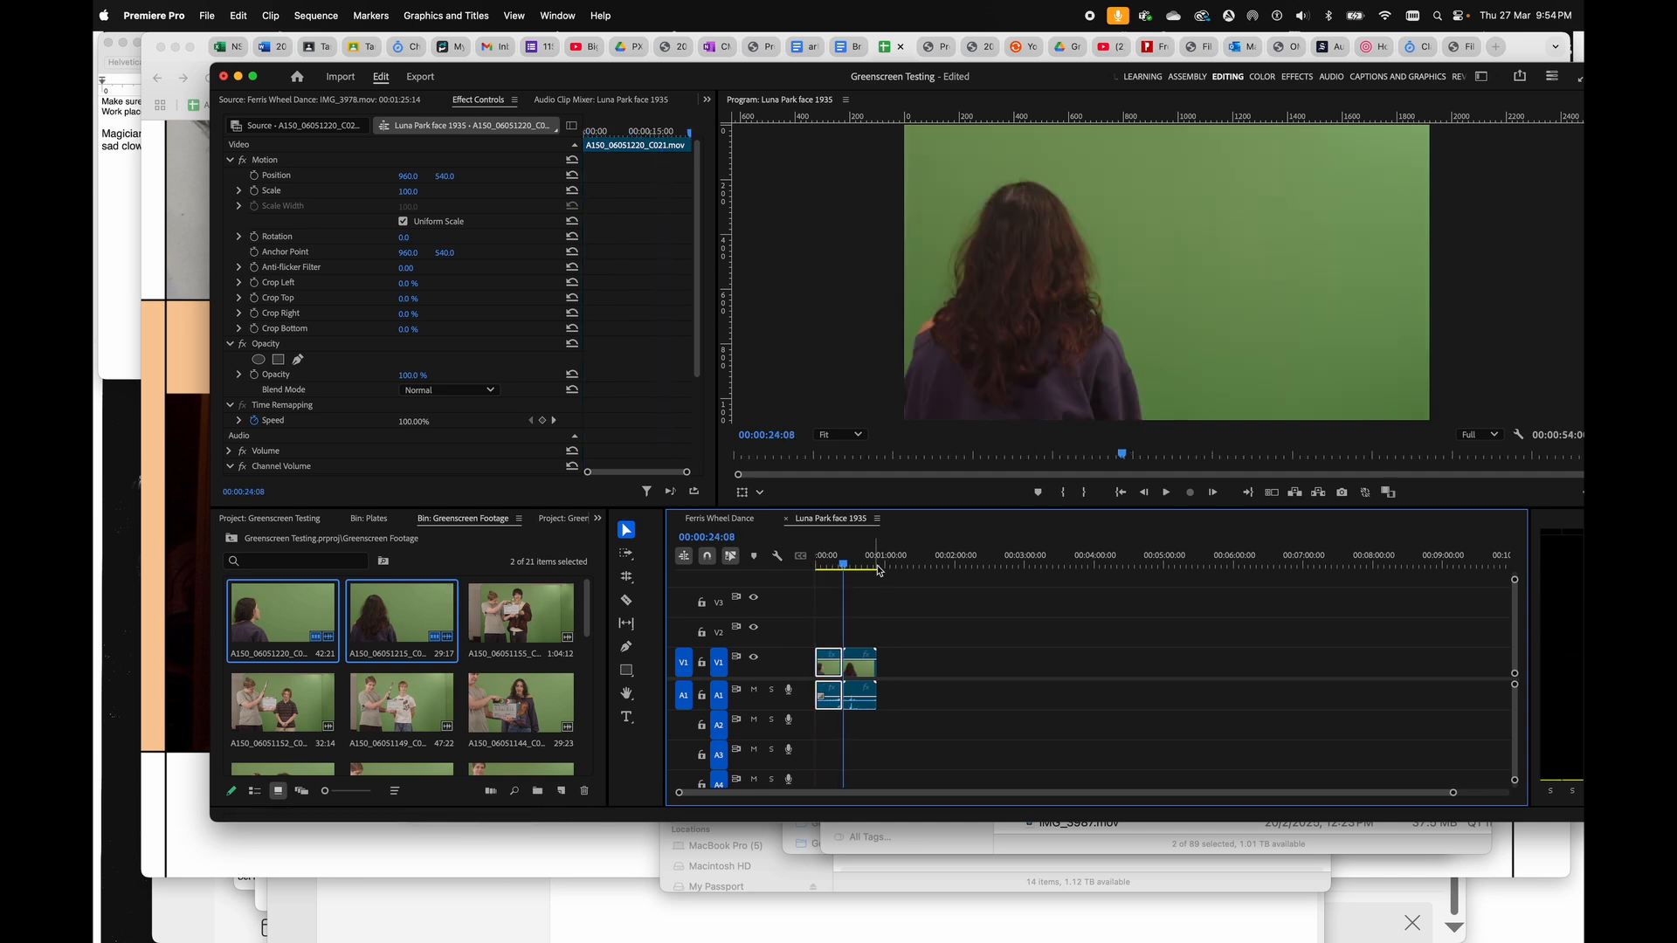
- Ripple-trim the second clip's start at 00:00:27:16 and its end at 00:00:45:06
{"action": "left_click_drag", "start_coordinate": [860, 566], "coordinate": [851, 569]}
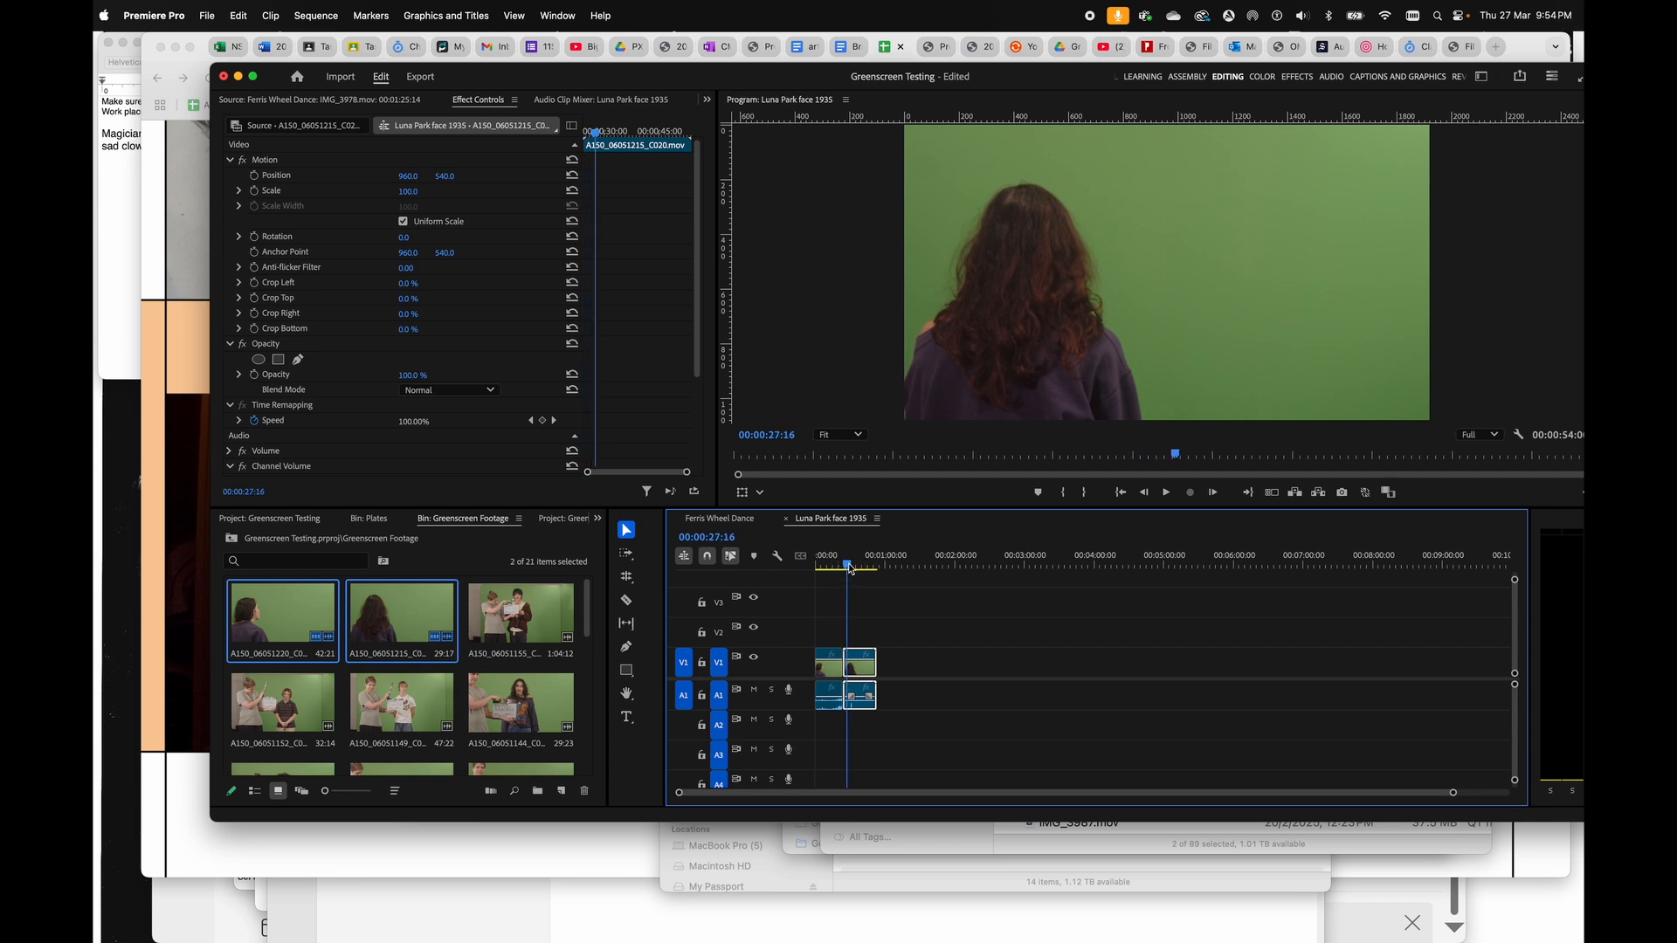
{"action": "key", "text": "q"}
{"action": "left_click", "coordinate": [869, 567]}
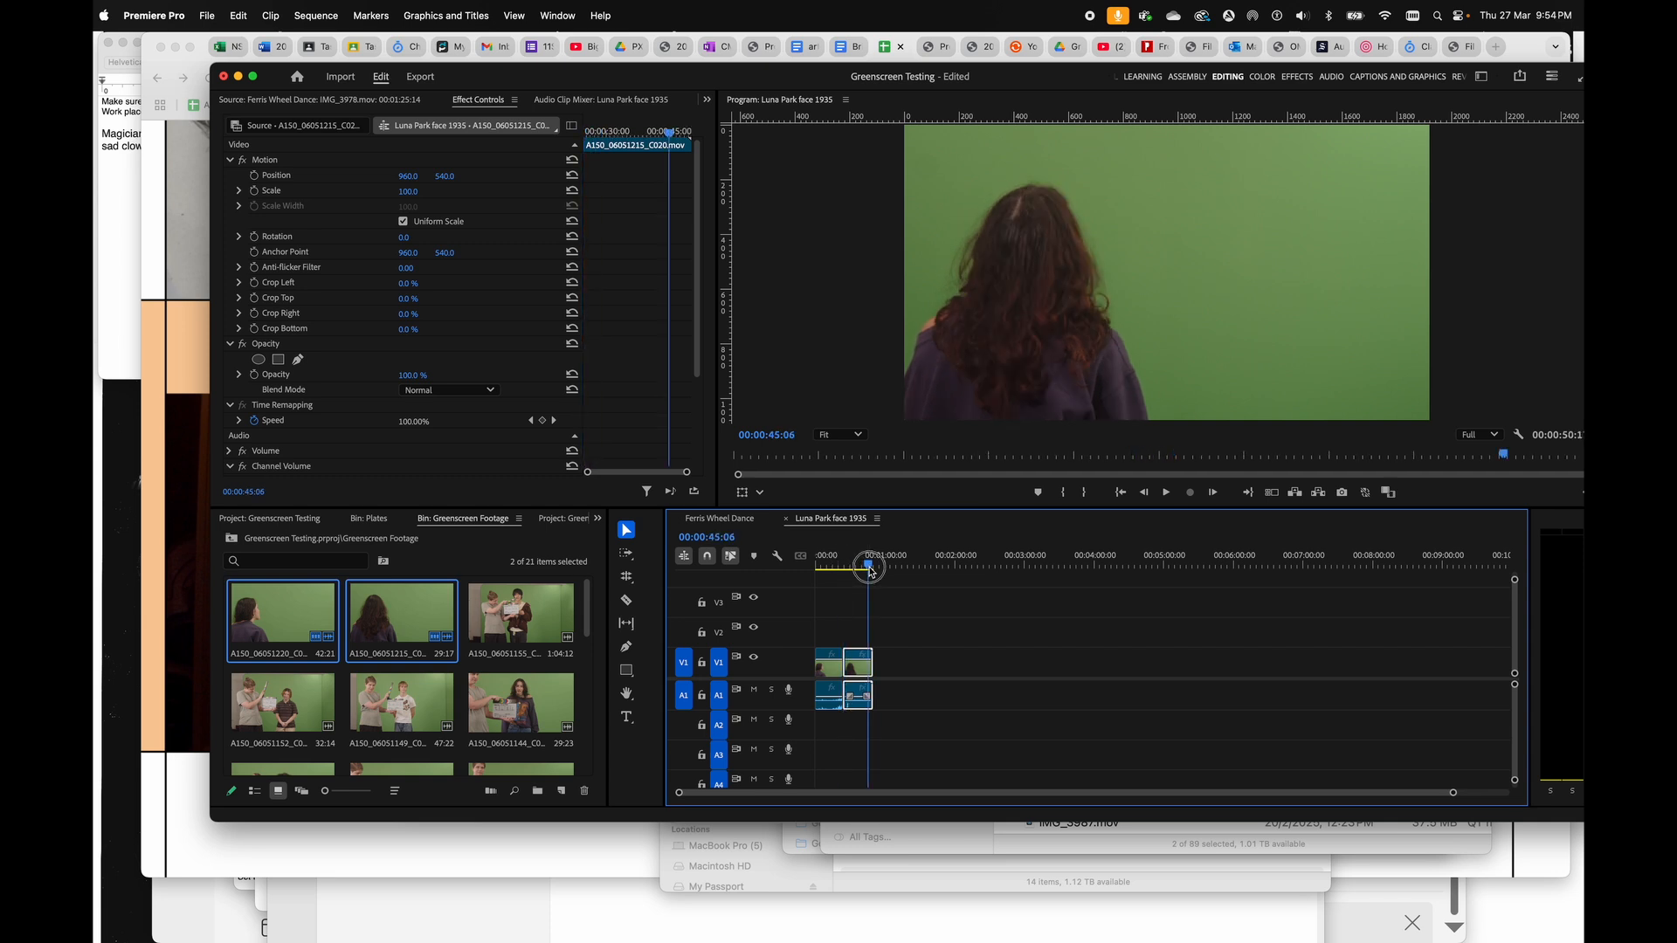
{"action": "key", "text": "w"}
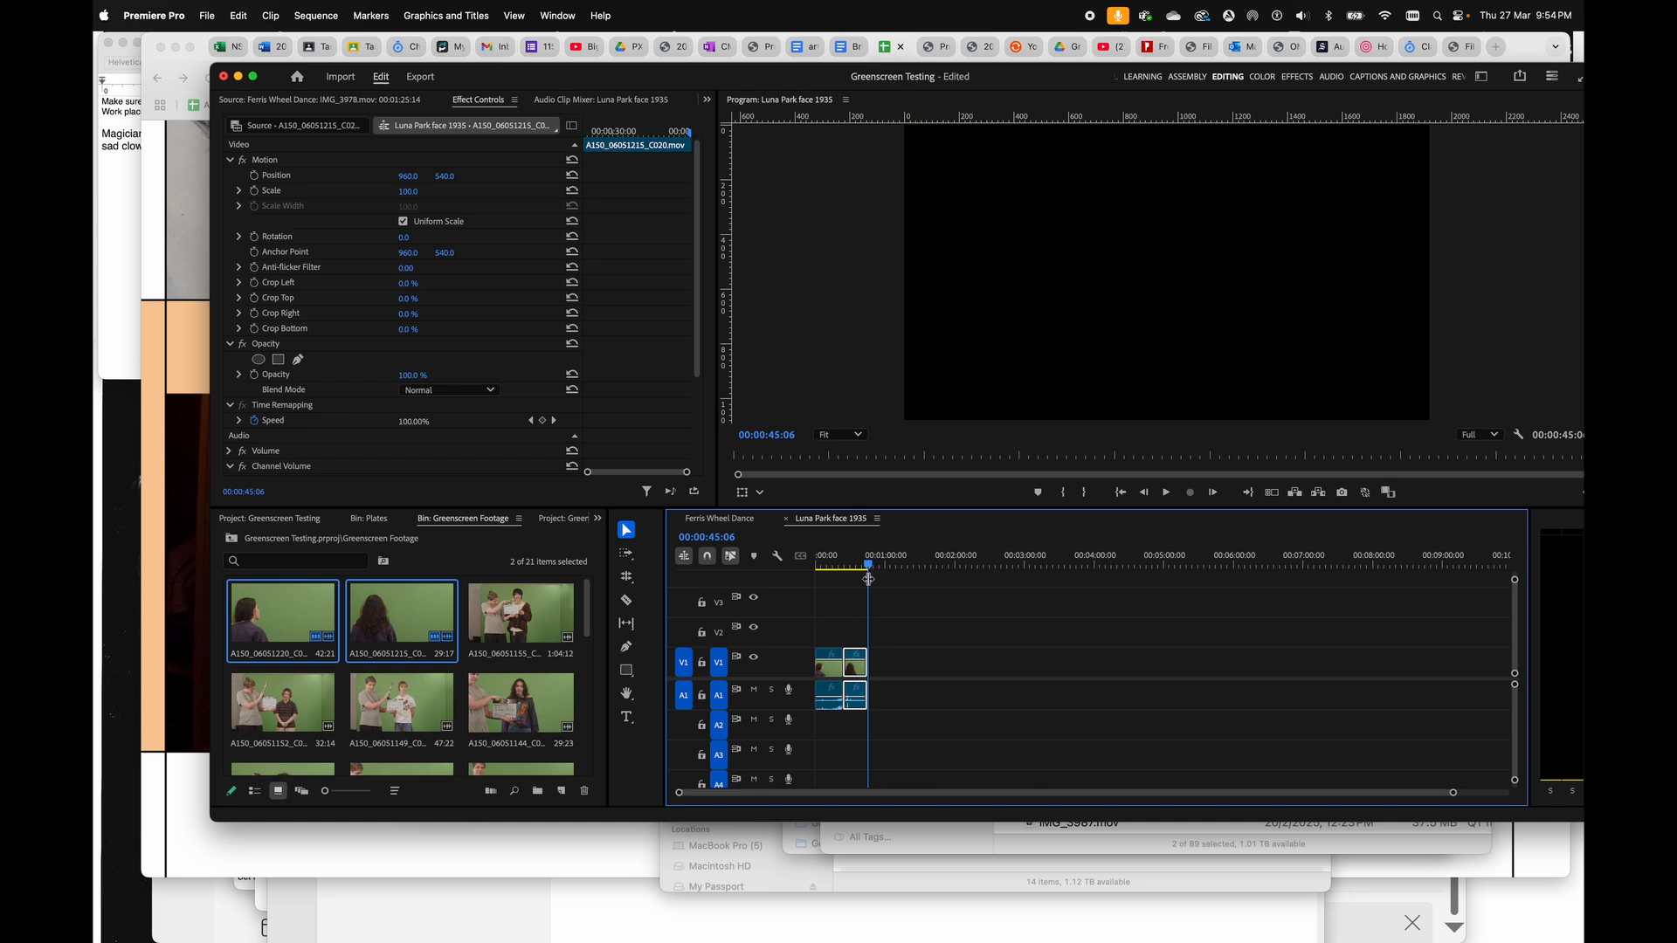
- Move the video of both greenscreen clips from V1 up to V2 and scrub to 00:00:25:03
{"action": "left_click", "coordinate": [832, 664]}
{"action": "left_click_drag", "start_coordinate": [832, 664], "coordinate": [830, 643]}
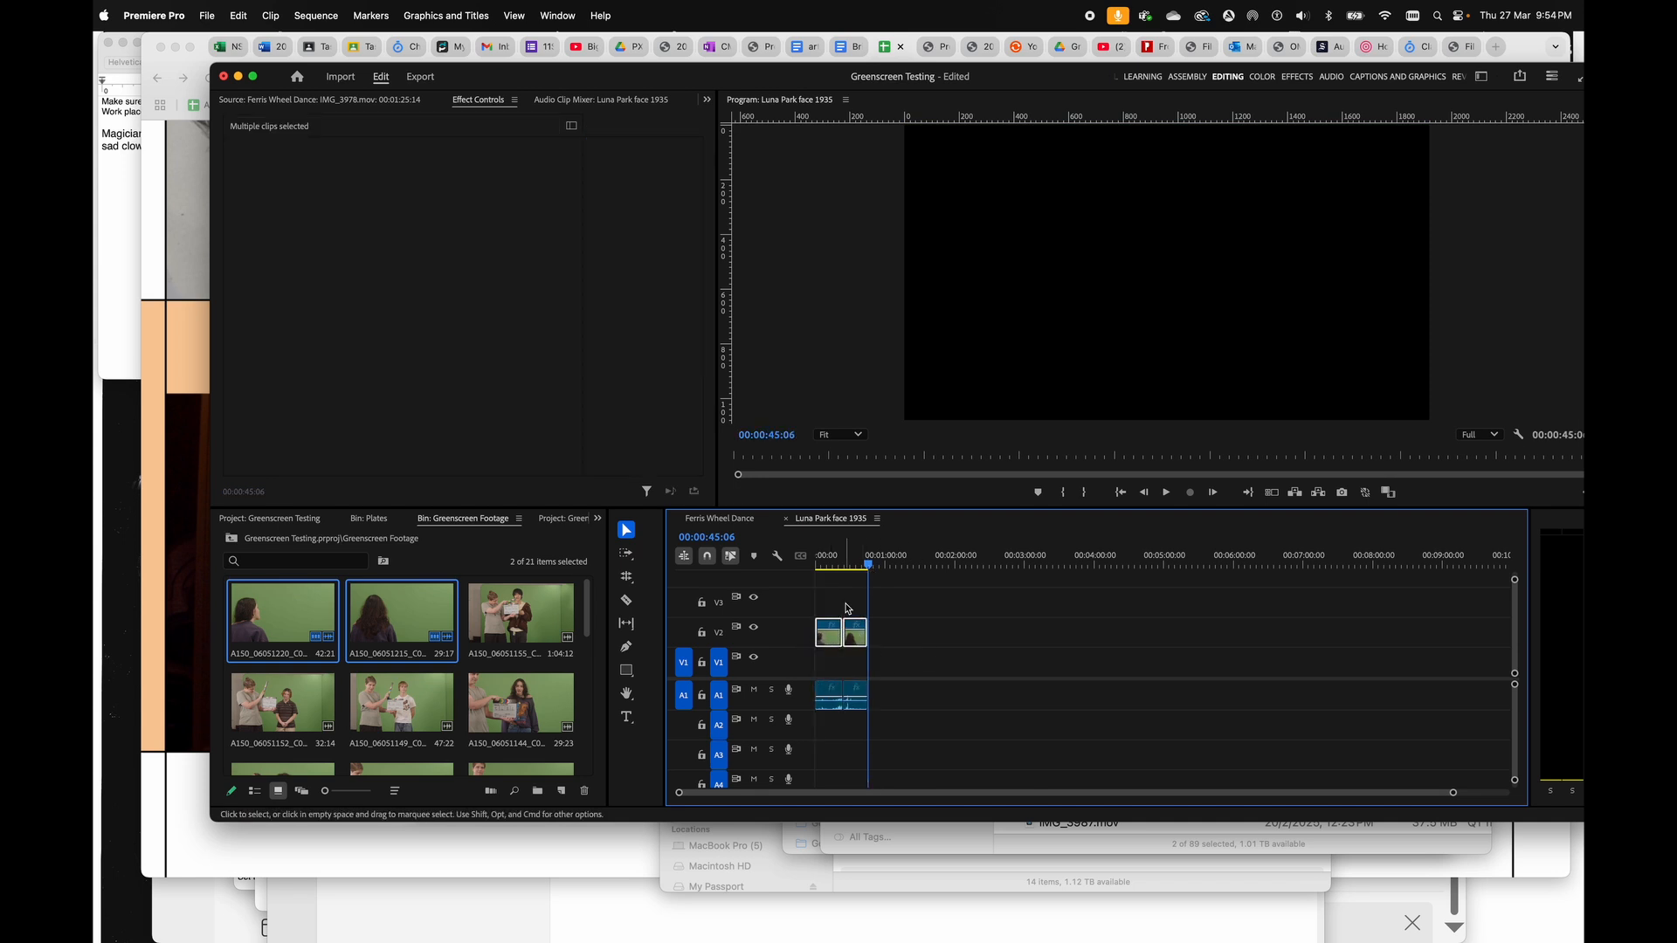
{"action": "left_click_drag", "start_coordinate": [822, 556], "coordinate": [845, 560]}
{"action": "left_click", "coordinate": [966, 636]}
- Search the effects for "key" and apply Ultra Key to the first greenscreen clip on V2
{"action": "left_click", "coordinate": [843, 650]}
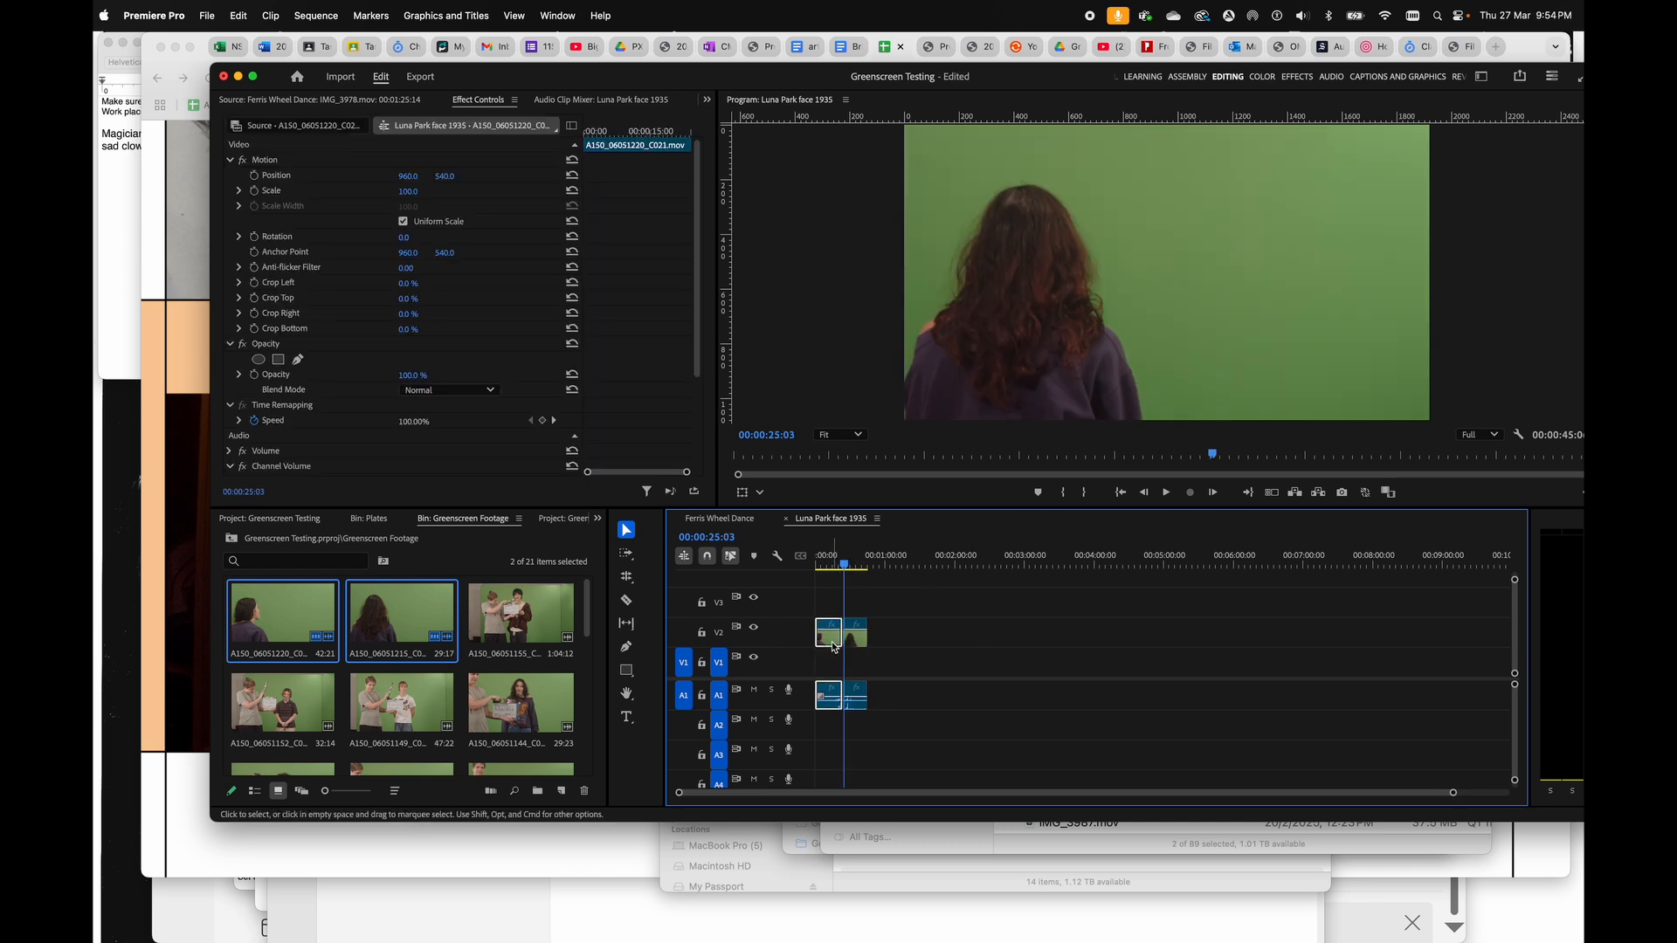
{"action": "key", "text": "shift+7"}
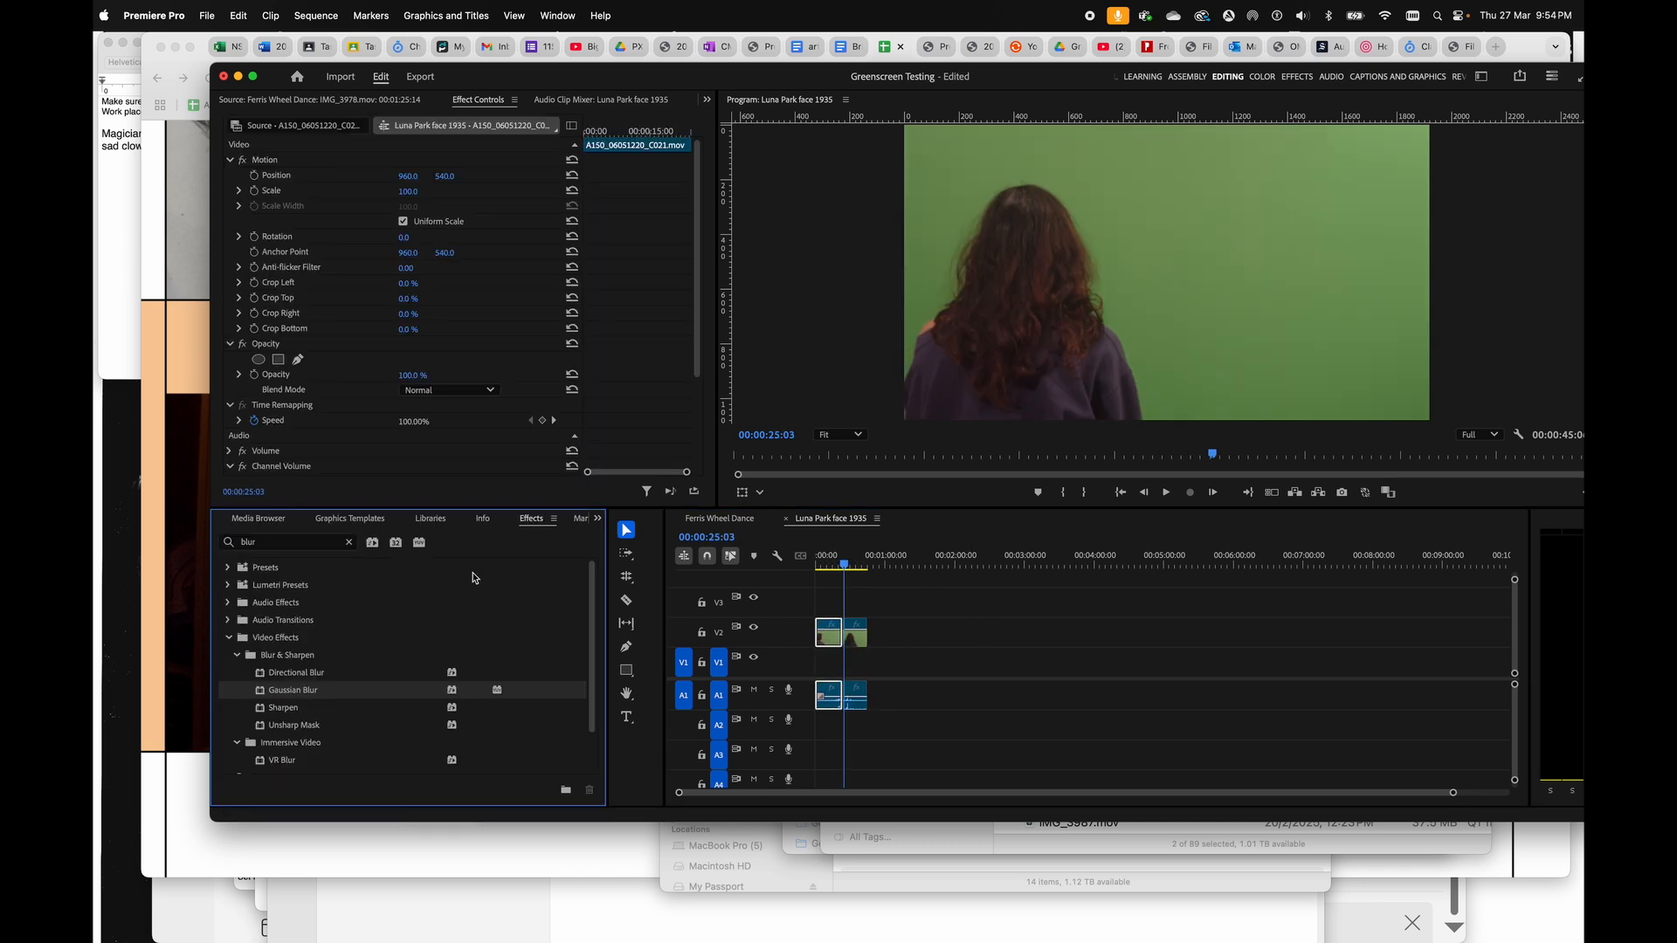
{"action": "left_click", "coordinate": [350, 542]}
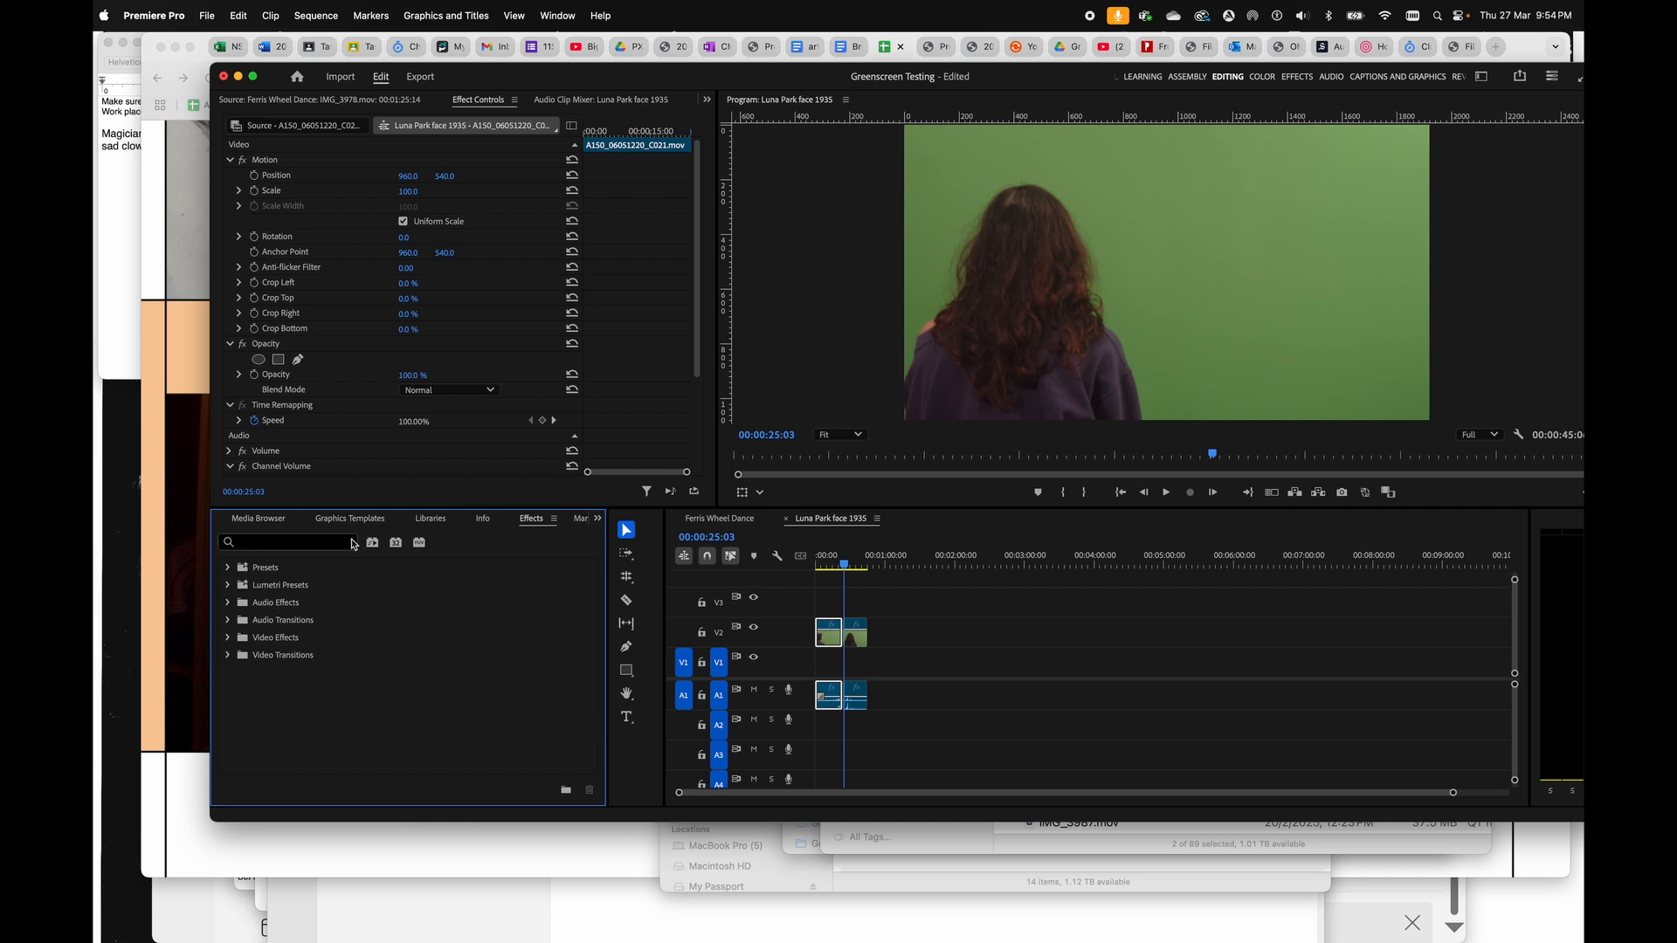
{"action": "left_click", "coordinate": [347, 543]}
{"action": "type", "text": "key"}
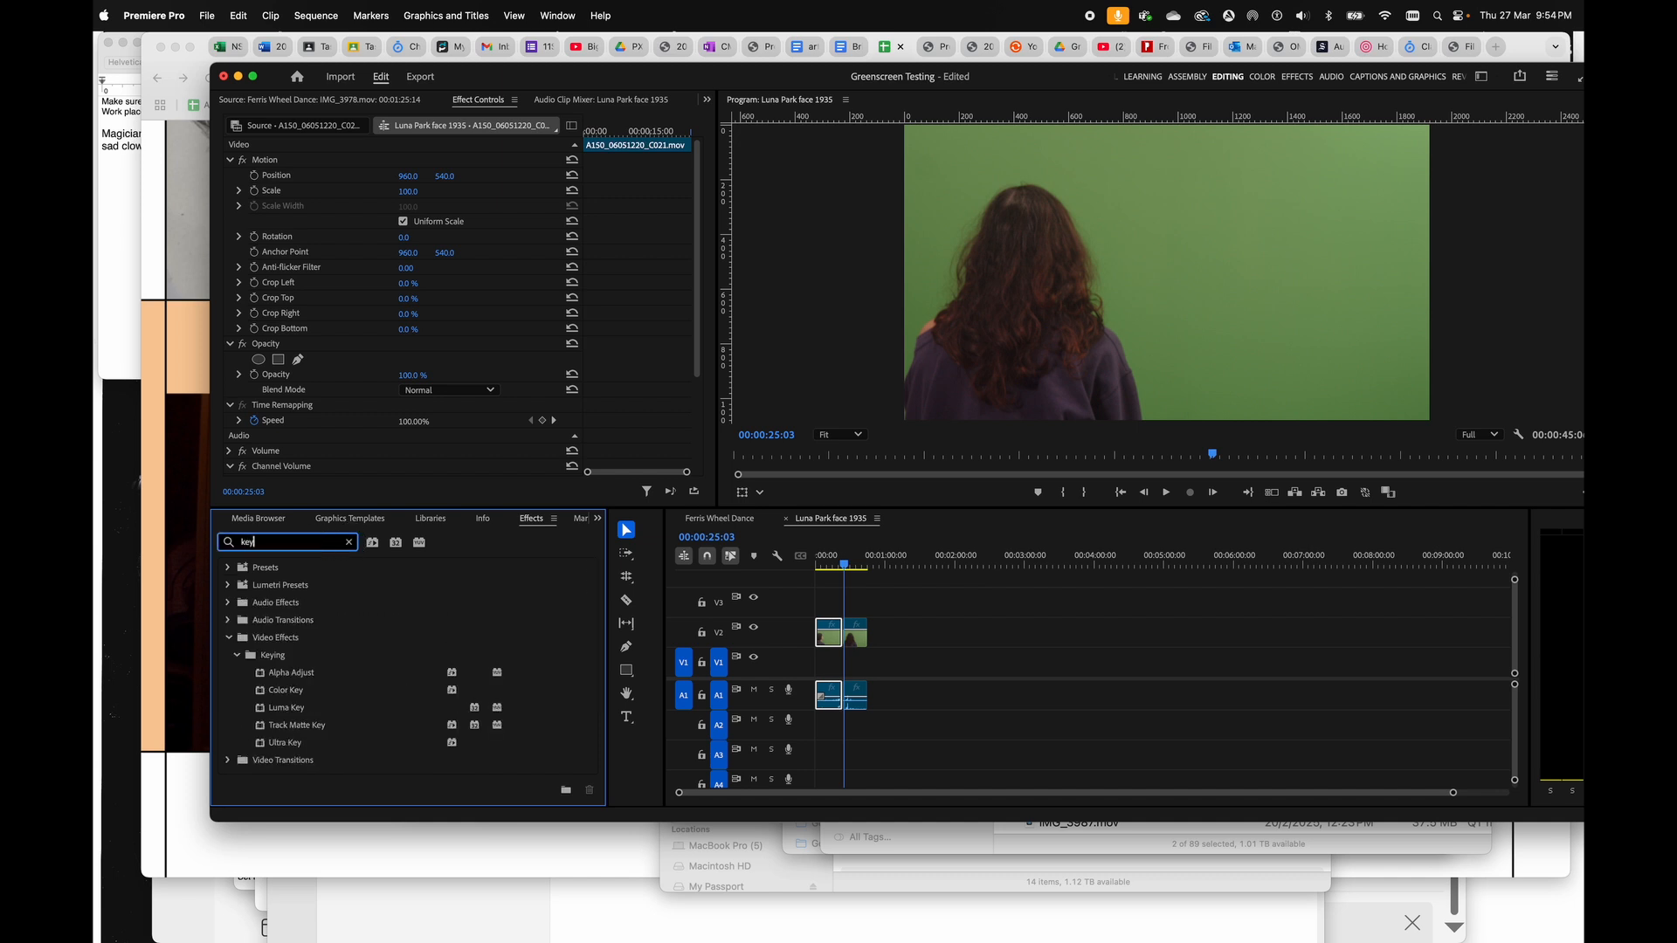
{"action": "left_click_drag", "start_coordinate": [263, 743], "coordinate": [828, 639]}
- Sample the green backdrop as the Ultra Key colour, set the key to Aggressive and scrub to check the result
{"action": "left_click", "coordinate": [830, 555]}
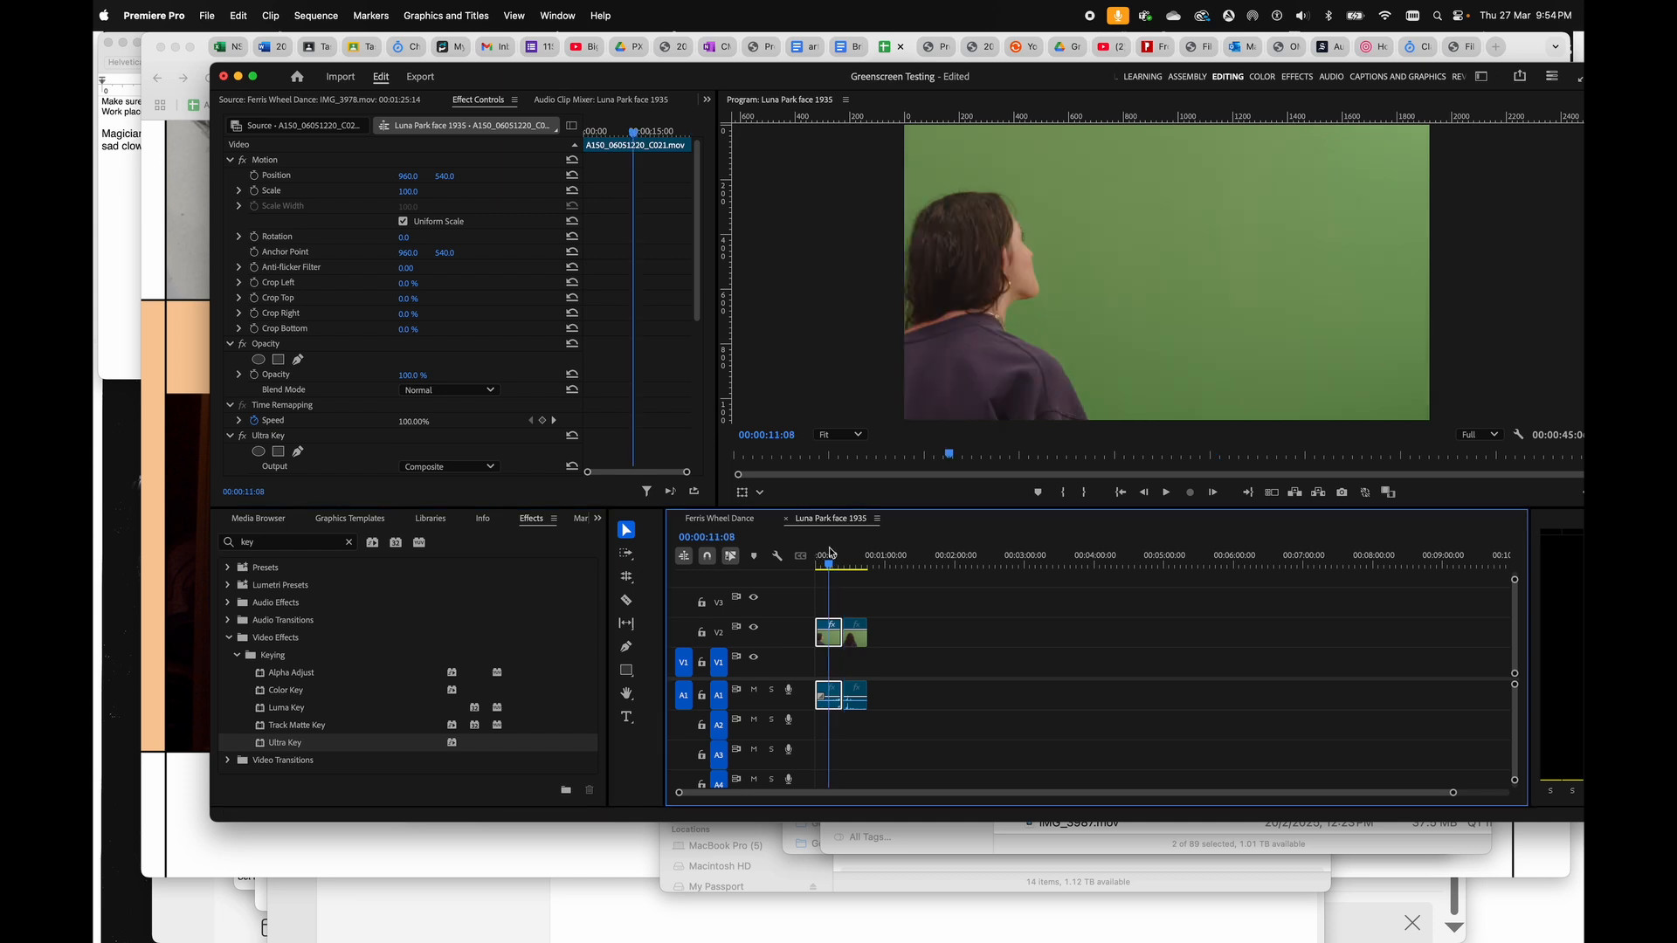
{"action": "scroll", "coordinate": [393, 434], "scroll_direction": "down", "scroll_amount": 3}
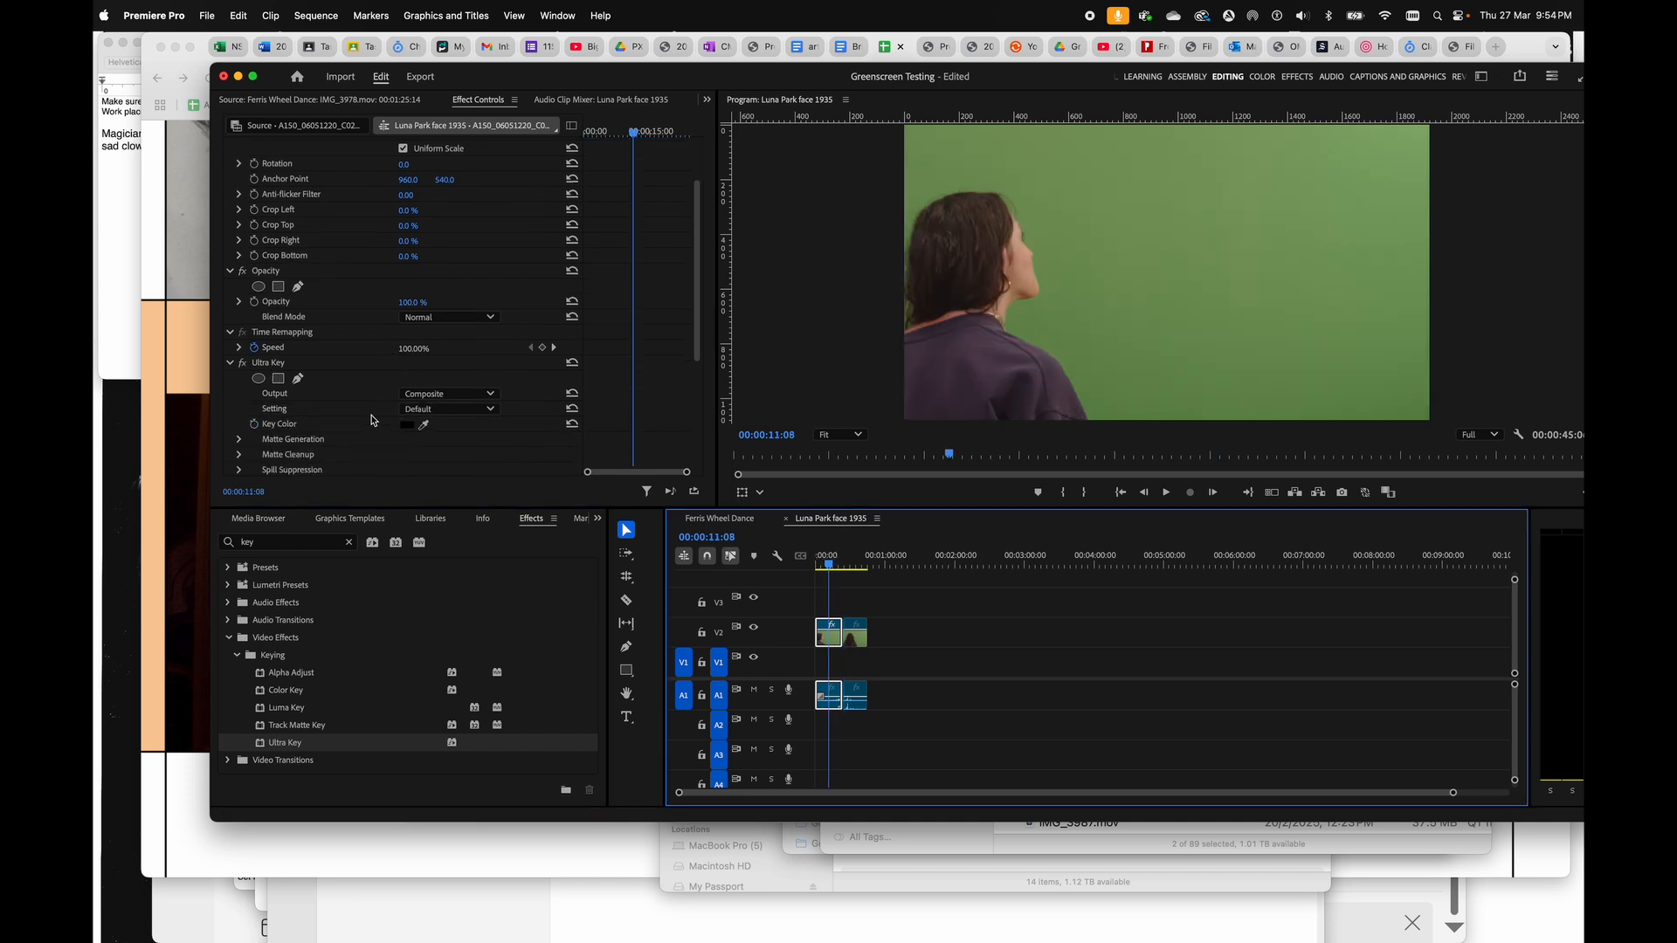
{"action": "left_click", "coordinate": [424, 425]}
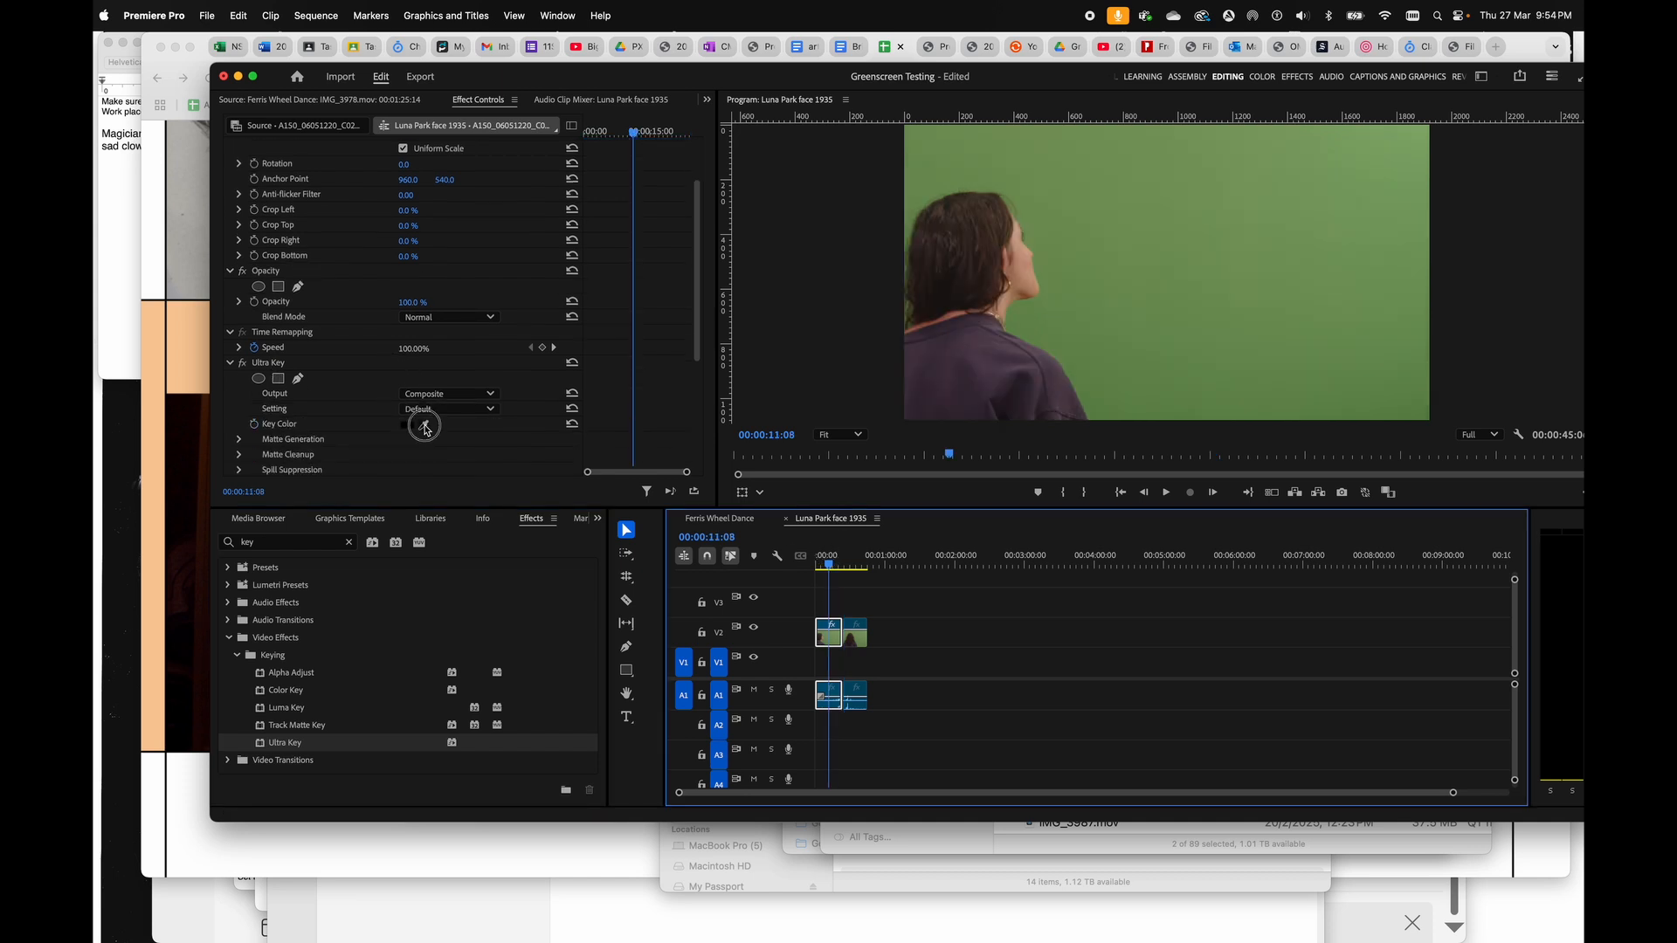
{"action": "left_click", "coordinate": [1115, 318]}
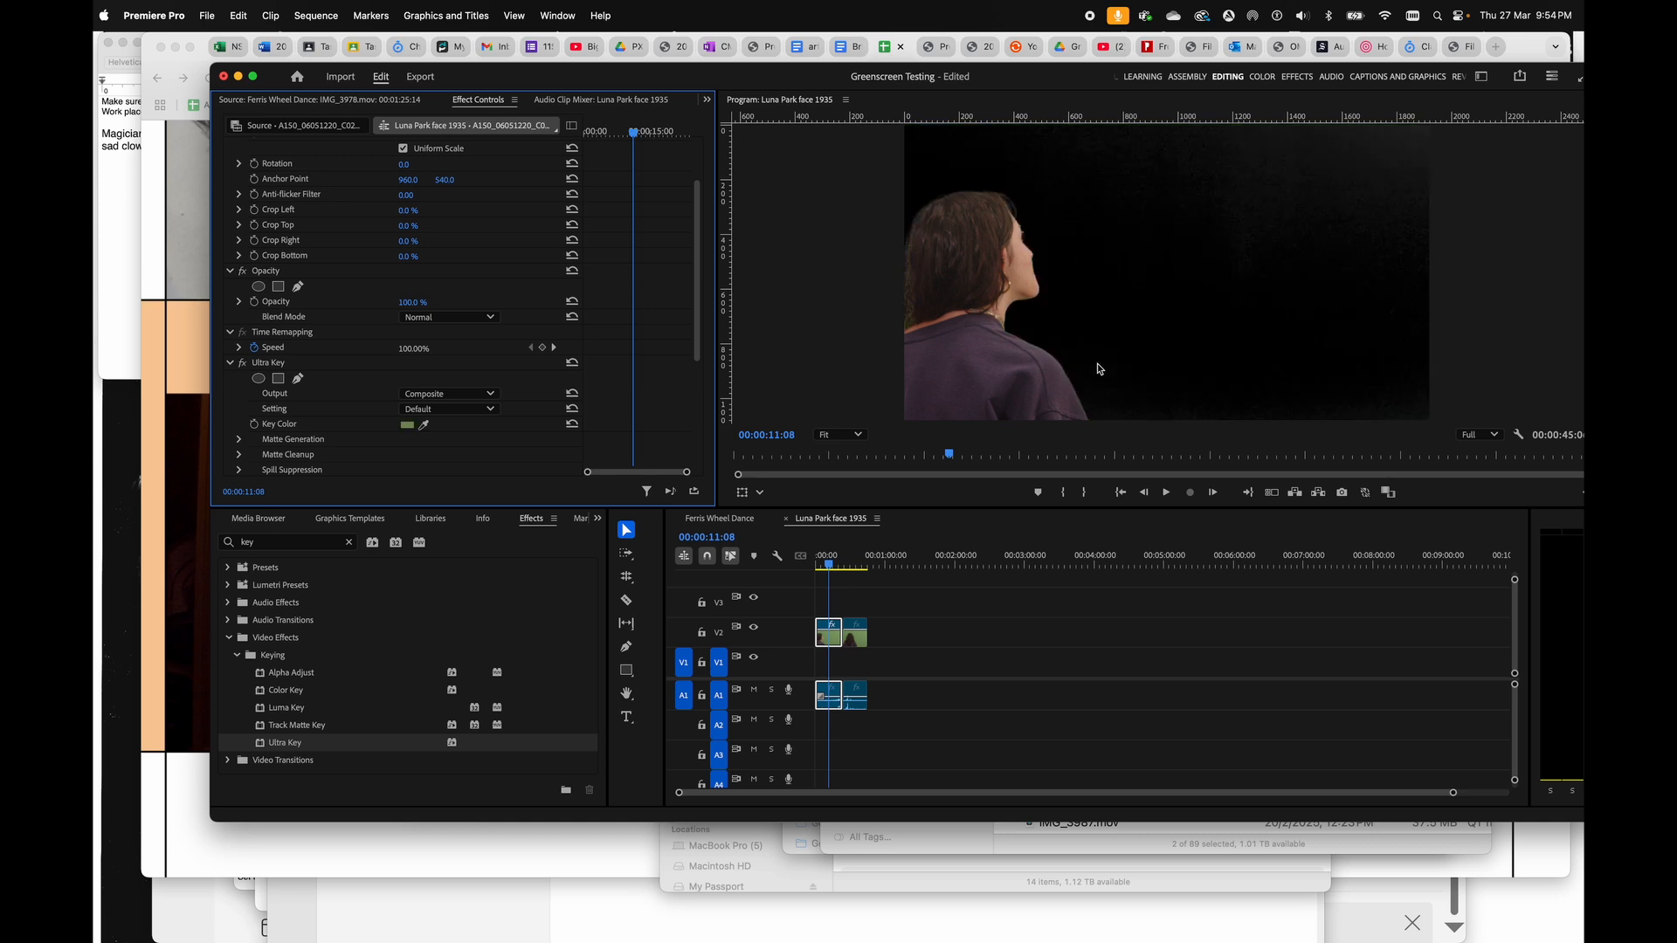
{"action": "left_click", "coordinate": [457, 411]}
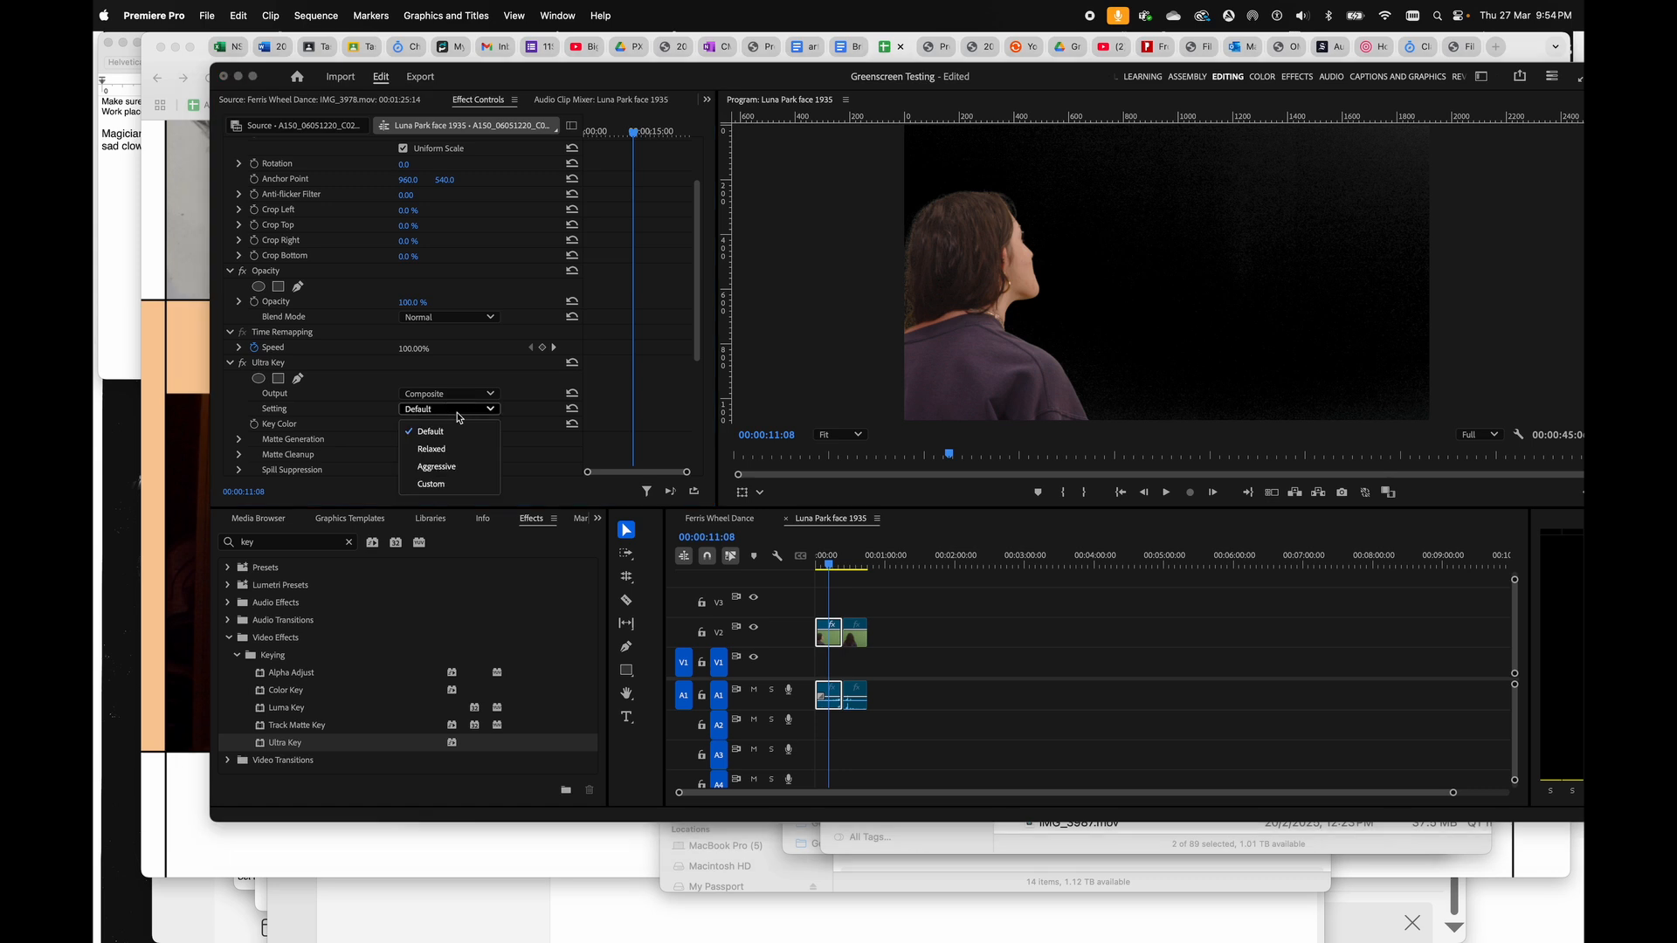
{"action": "left_click", "coordinate": [454, 469]}
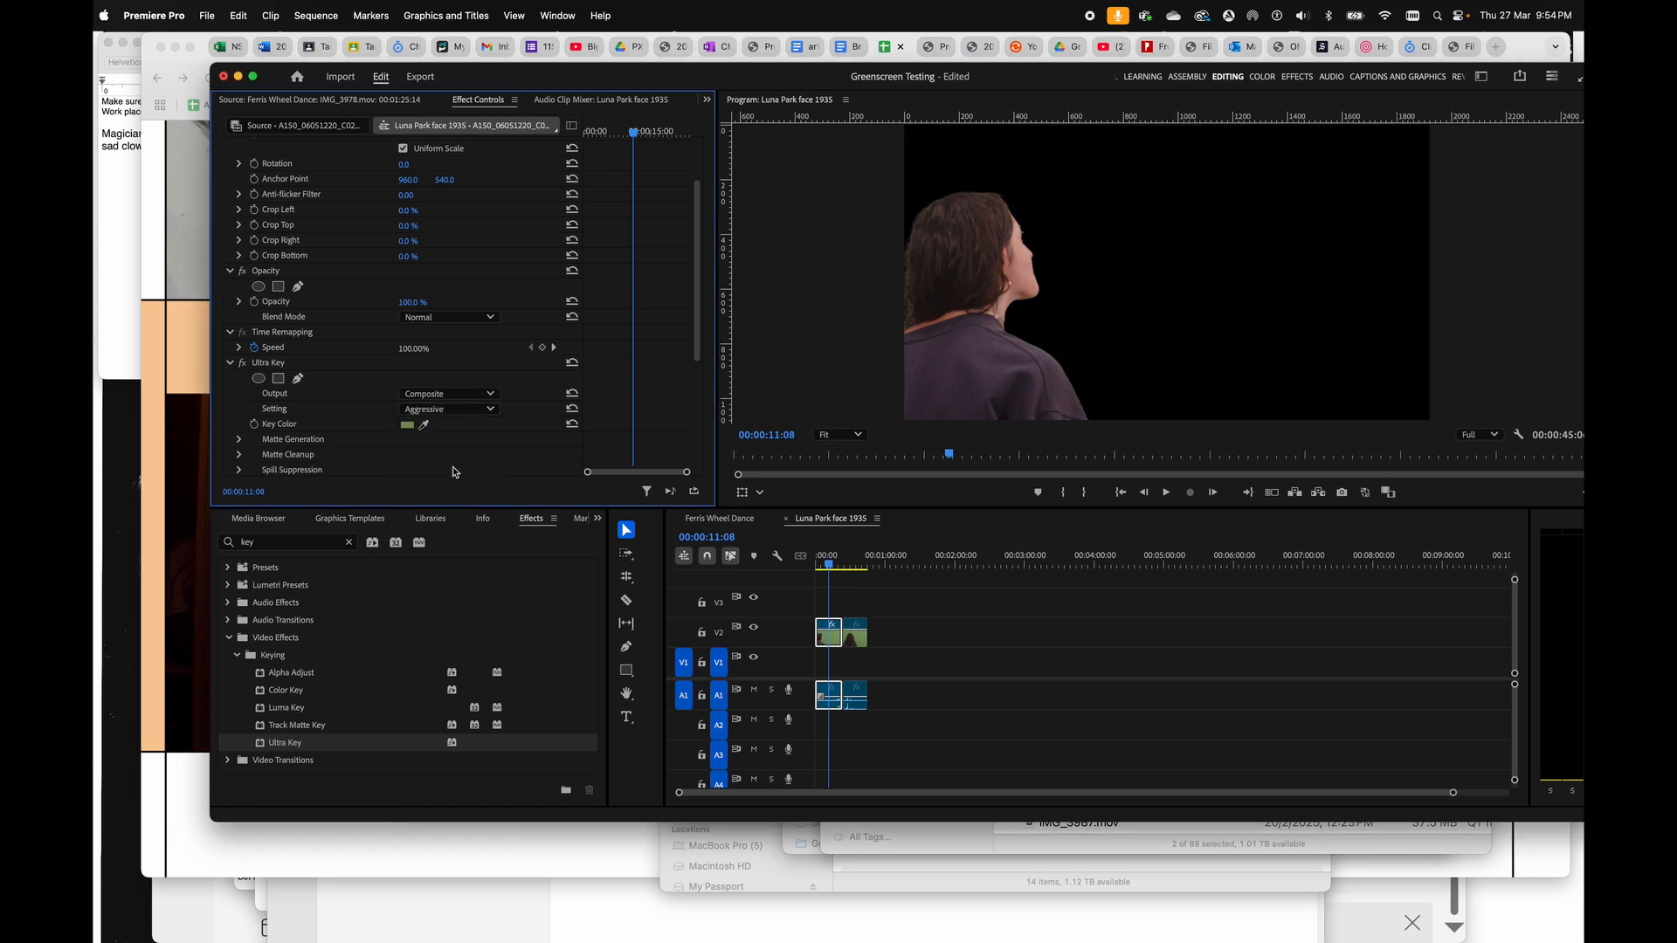
{"action": "left_click", "coordinate": [835, 559]}
{"action": "left_click_drag", "start_coordinate": [836, 559], "coordinate": [831, 559]}
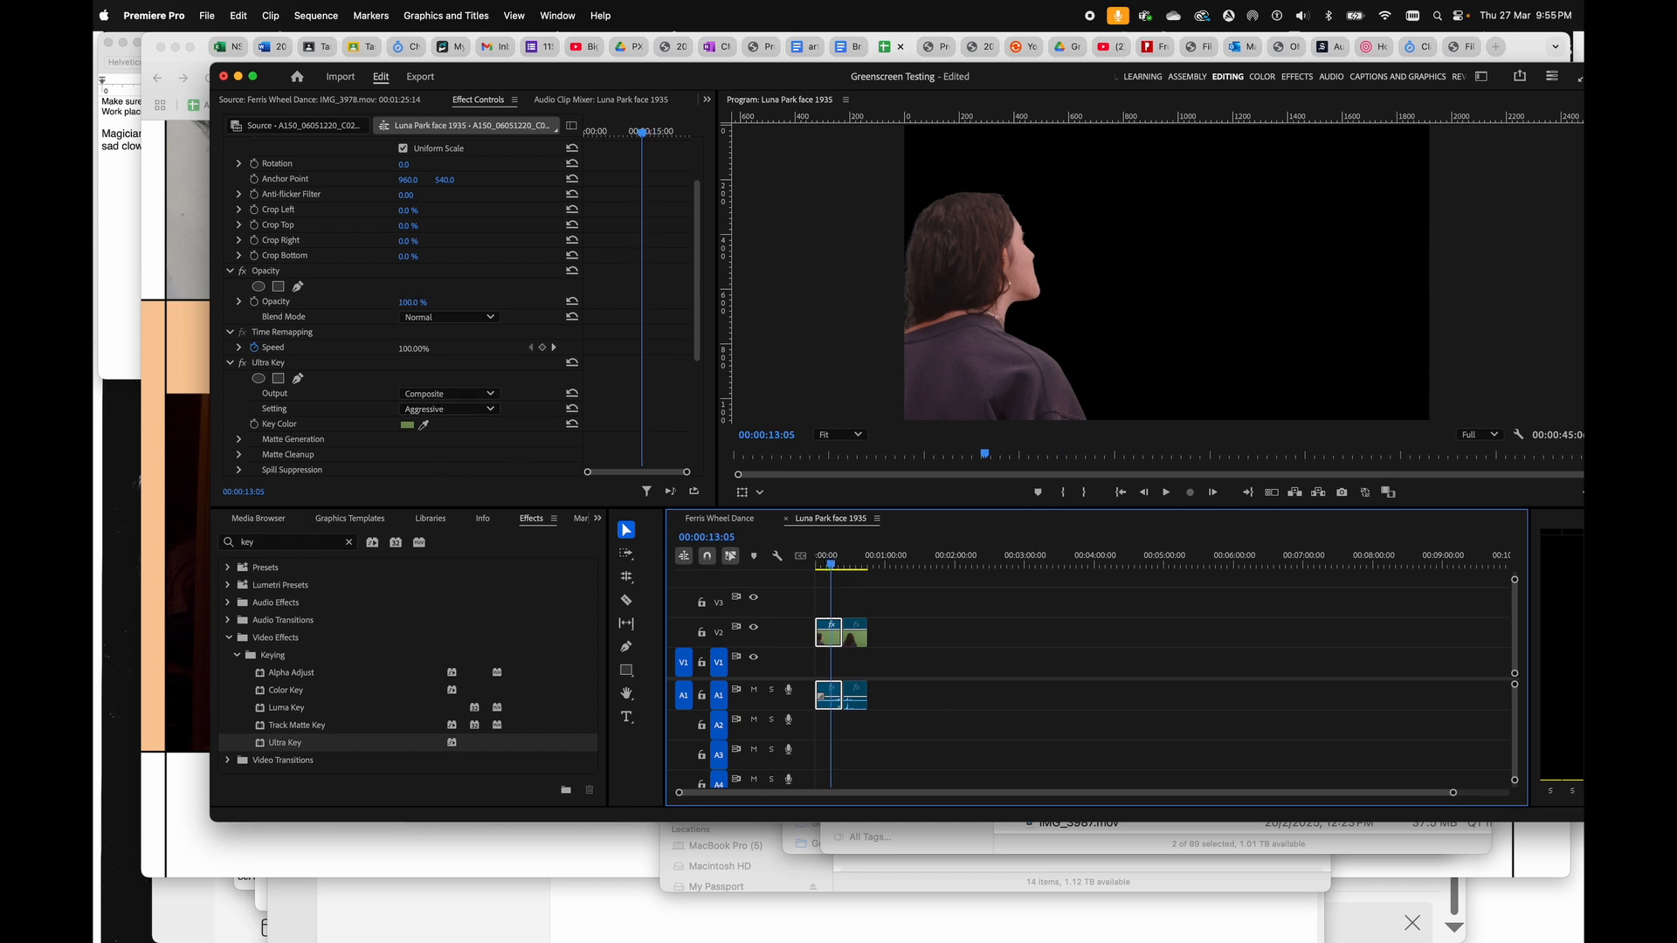
- Place Illuminated Face - 1930s.mp4 from the Greenscreen test project at the start of V1 beneath the greenscreen clips and scrub through the composite
{"action": "left_click", "coordinate": [259, 520]}
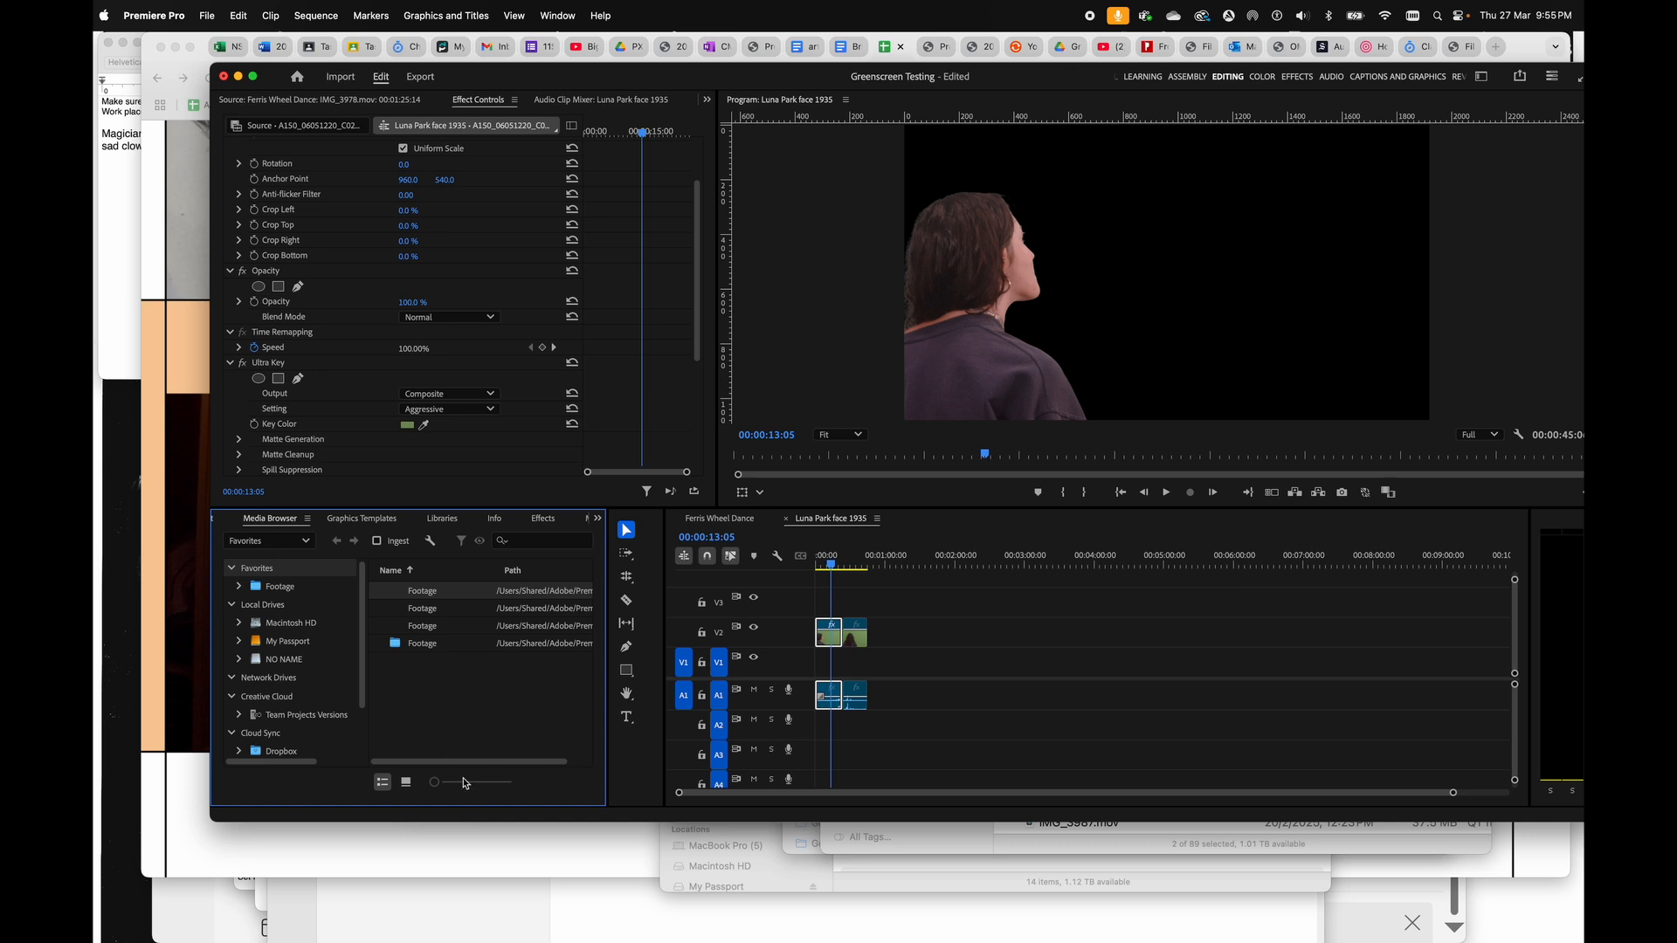
{"action": "left_click", "coordinate": [216, 524]}
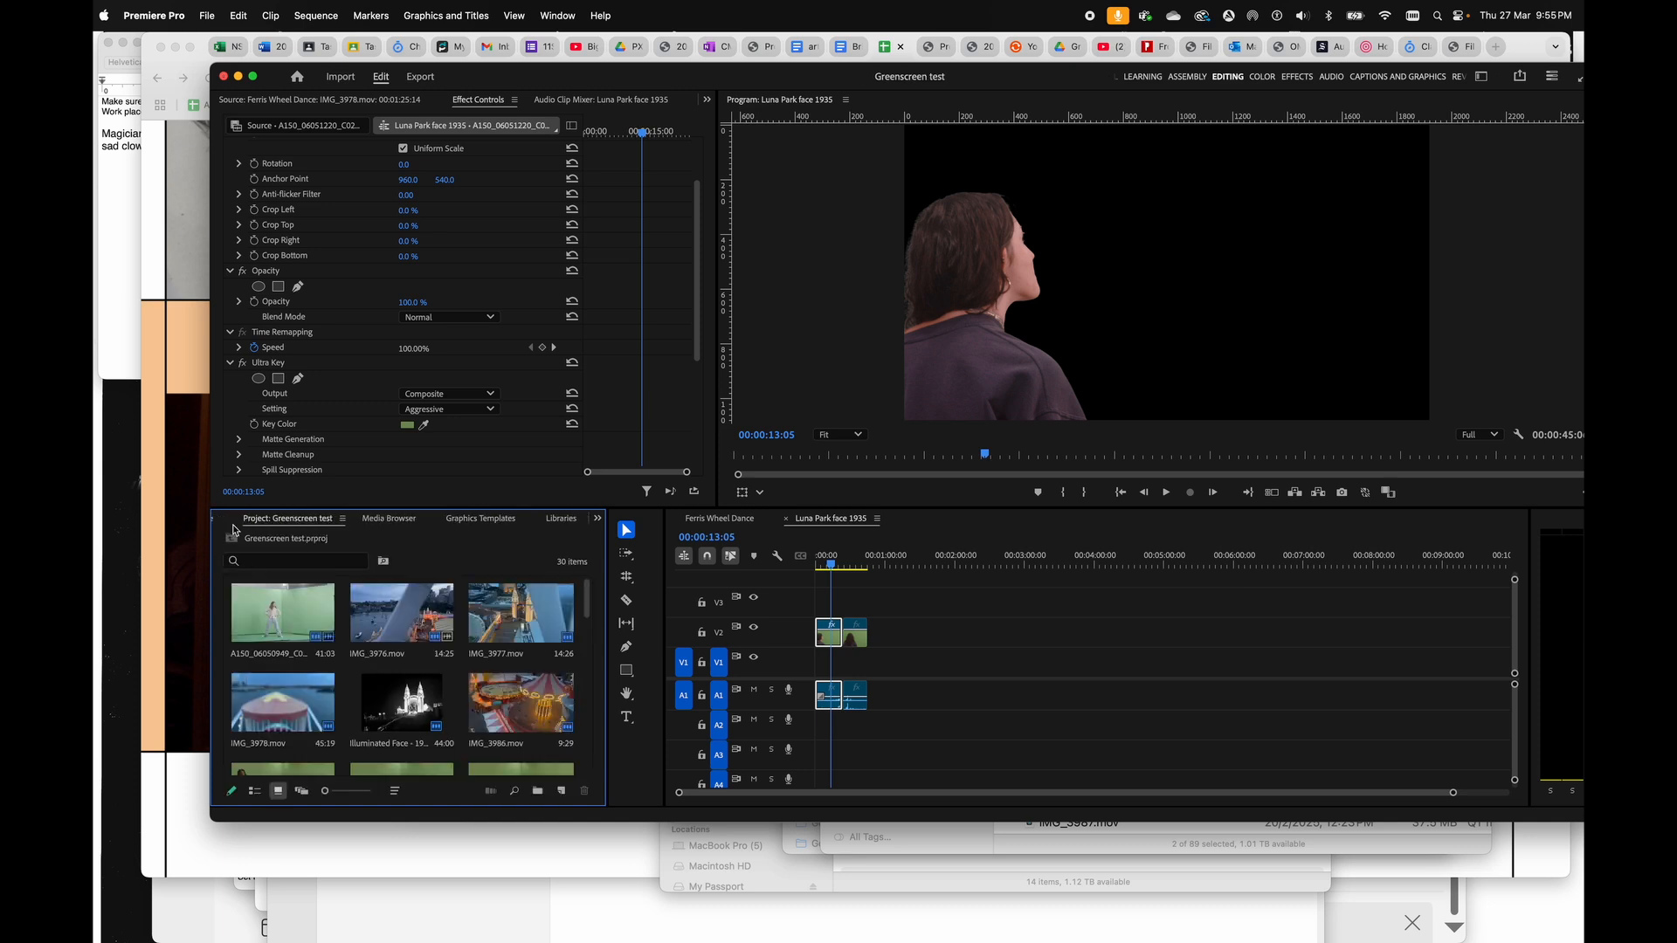
{"action": "scroll", "coordinate": [522, 724], "scroll_direction": "down", "scroll_amount": 3}
{"action": "left_click", "coordinate": [405, 724]}
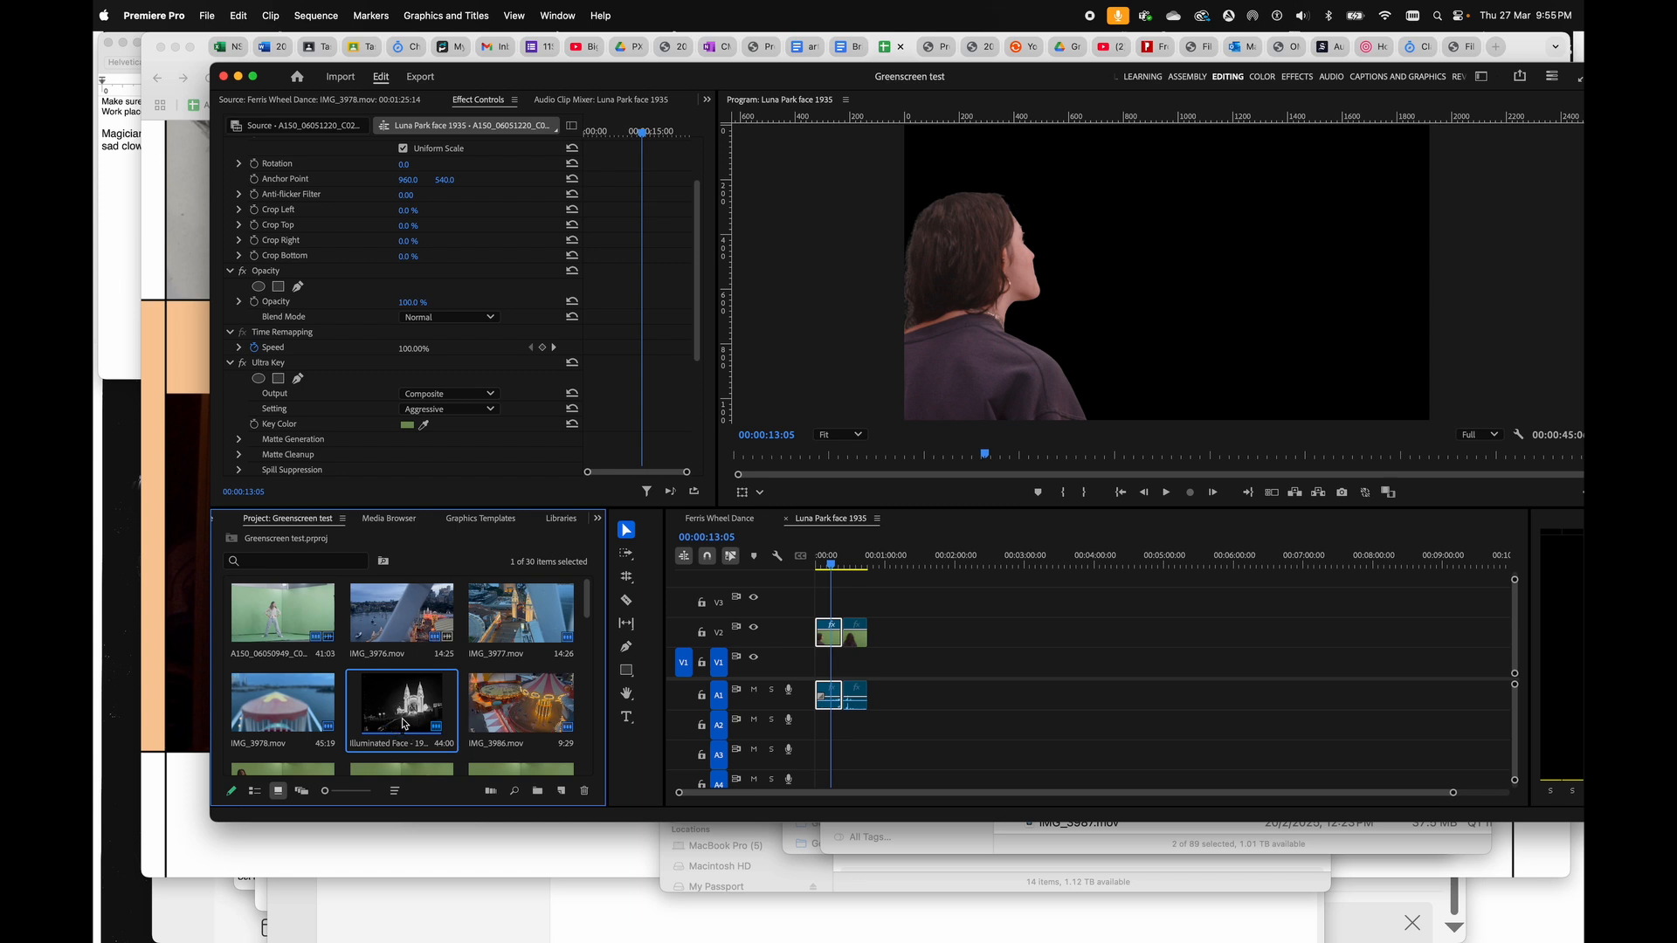
{"action": "double_click", "coordinate": [405, 724]}
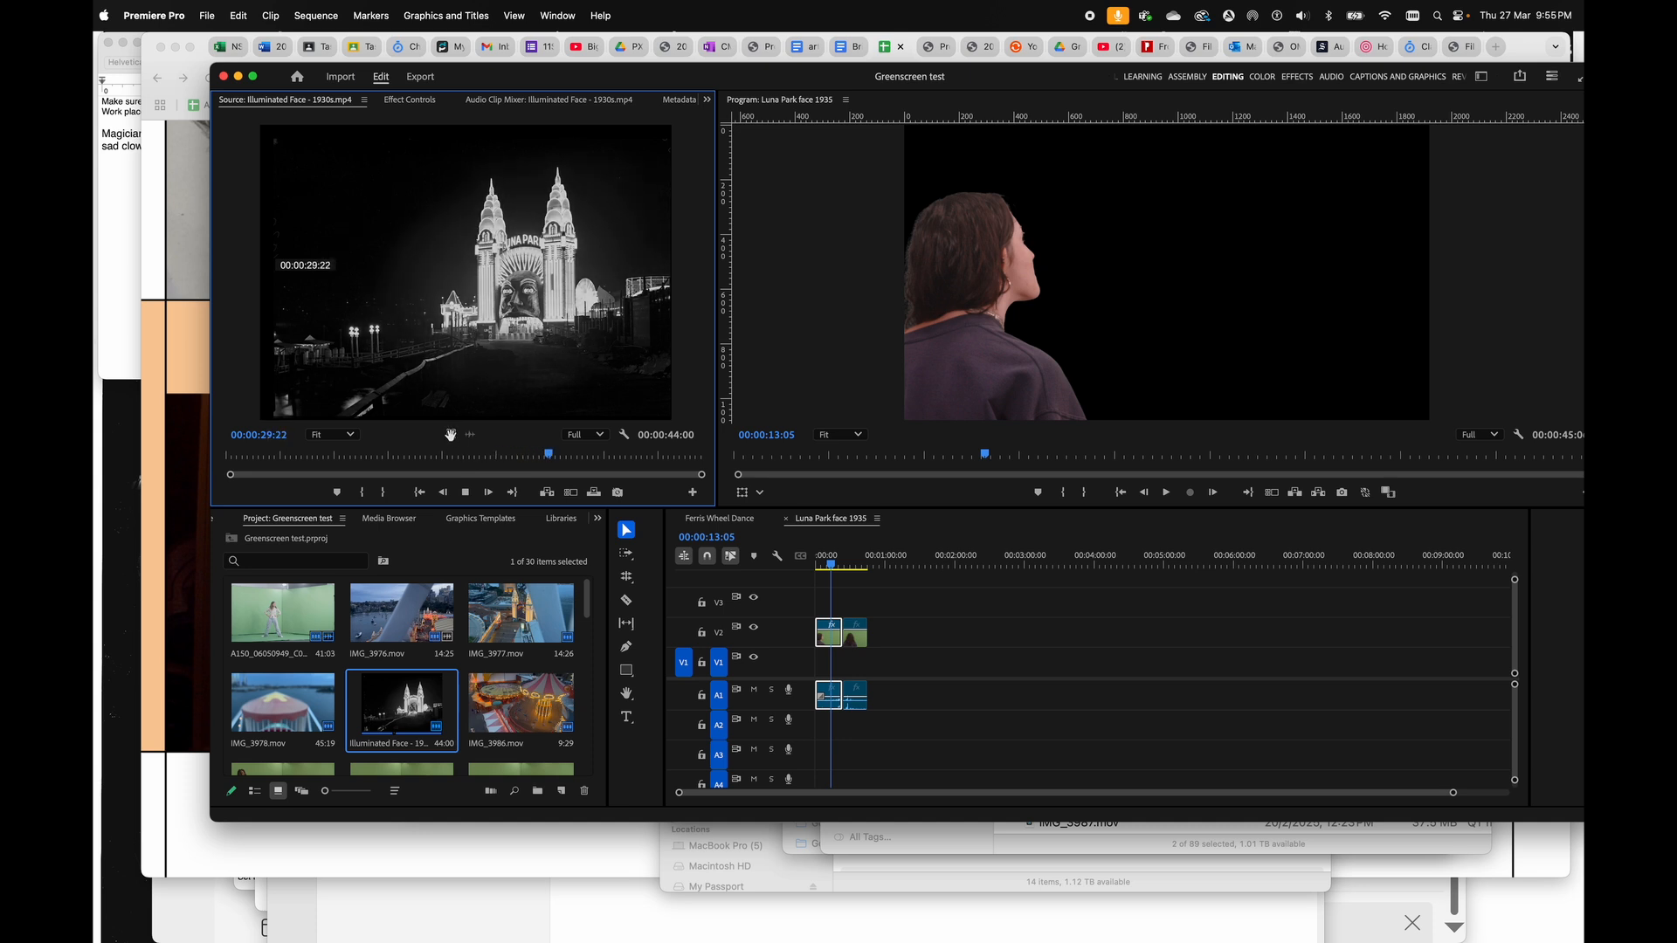
{"action": "left_click_drag", "start_coordinate": [449, 434], "coordinate": [826, 666]}
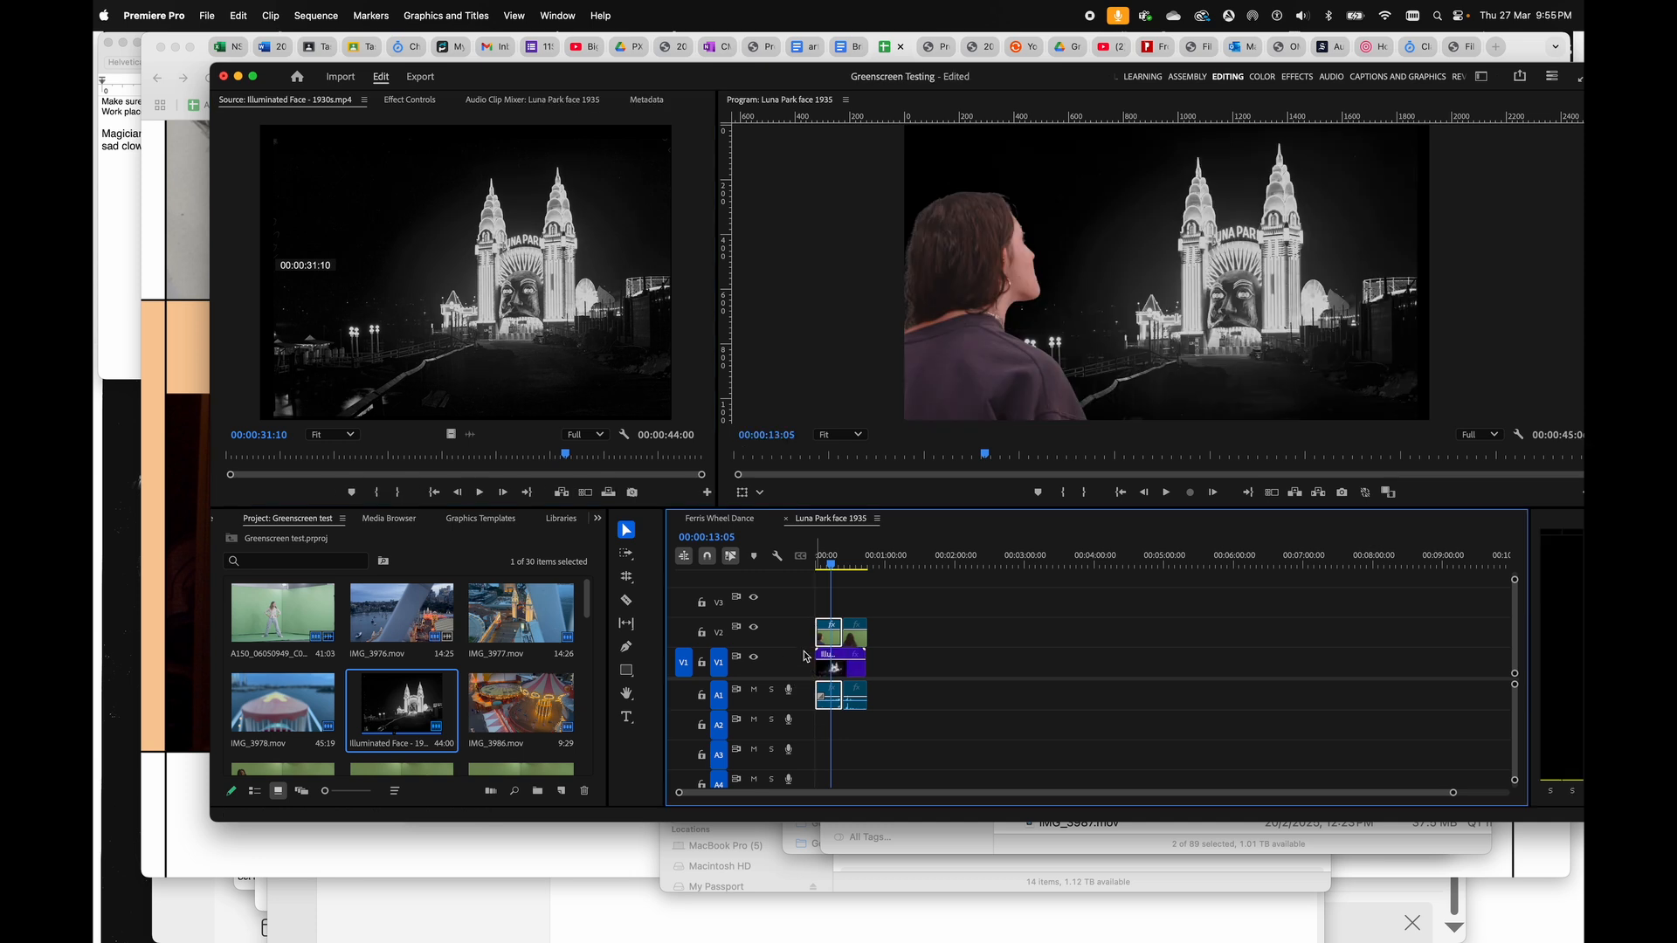
{"action": "left_click", "coordinate": [818, 566]}
{"action": "left_click_drag", "start_coordinate": [818, 566], "coordinate": [845, 568]}
{"action": "left_click", "coordinate": [875, 612]}
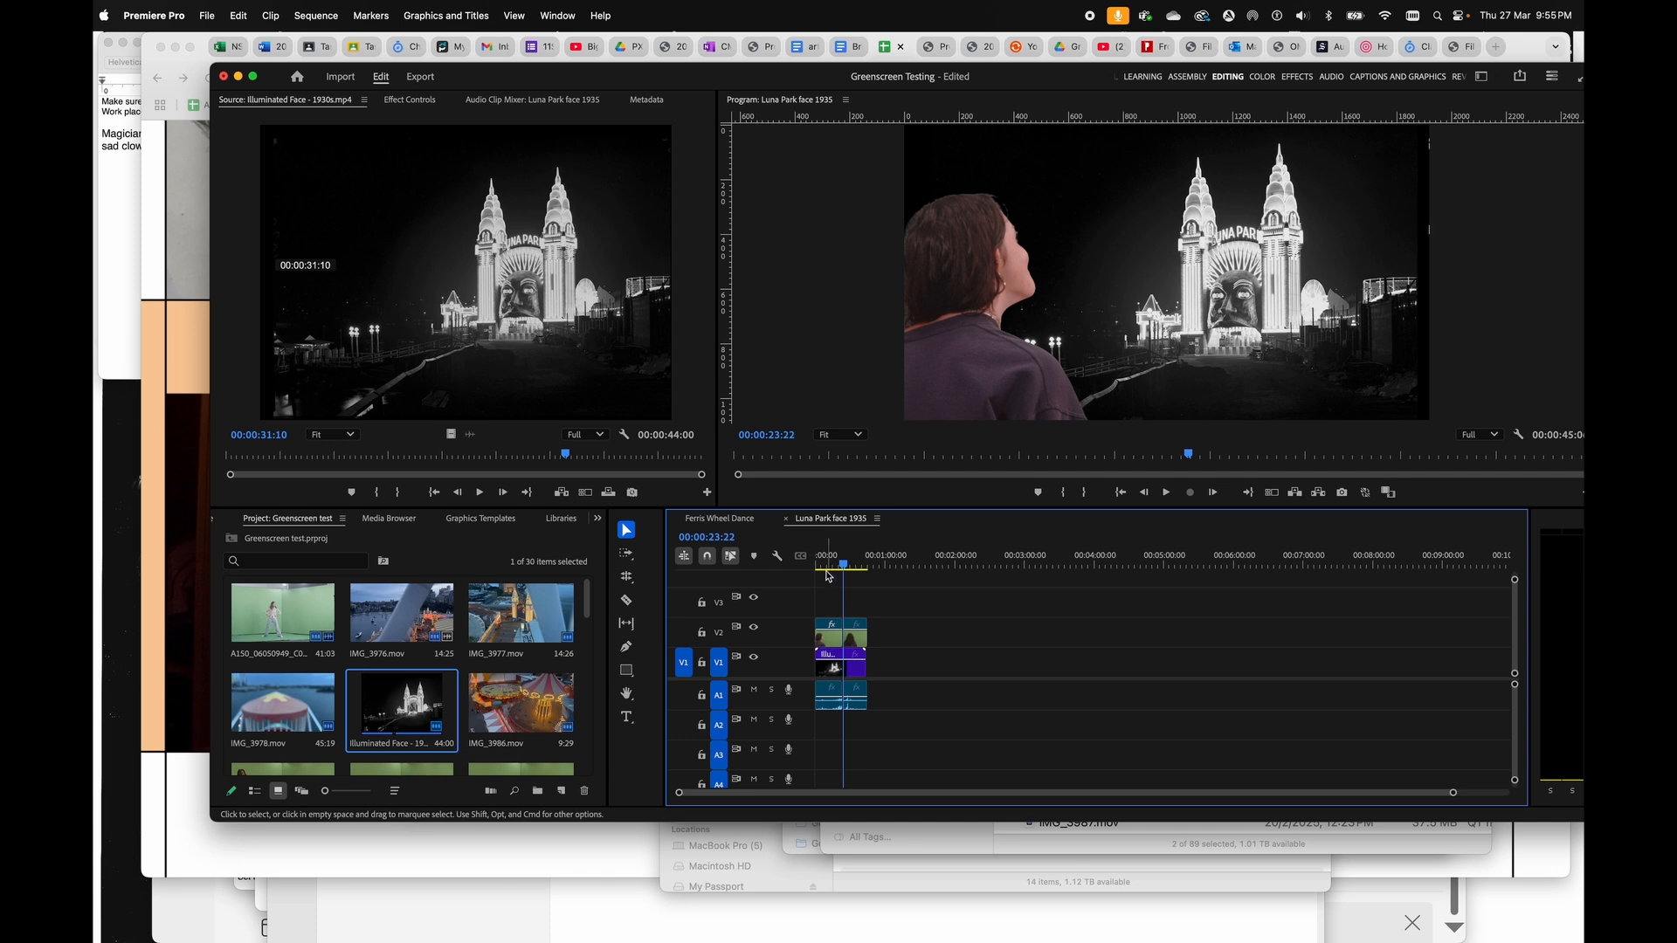
{"action": "left_click", "coordinate": [821, 566]}
- Apply the Monochrome Kodak 5205 Fuji 3510 (by Adobe) Lumetri look to the first keyed clip on V2
{"action": "left_click", "coordinate": [830, 636]}
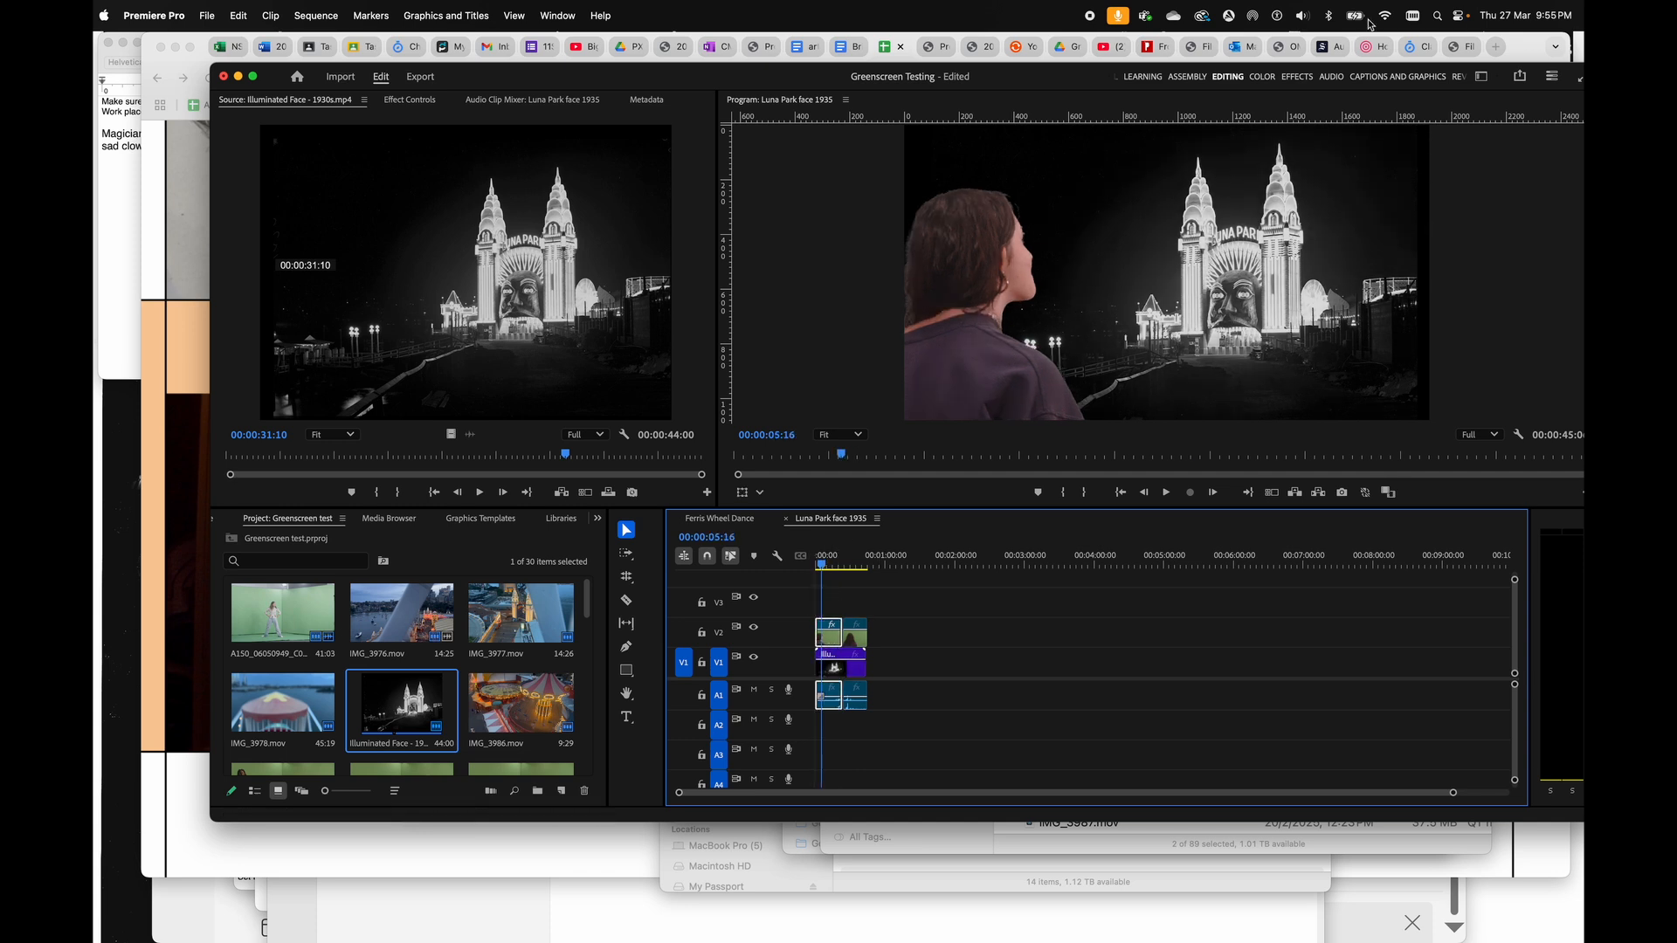
{"action": "left_click", "coordinate": [1264, 77]}
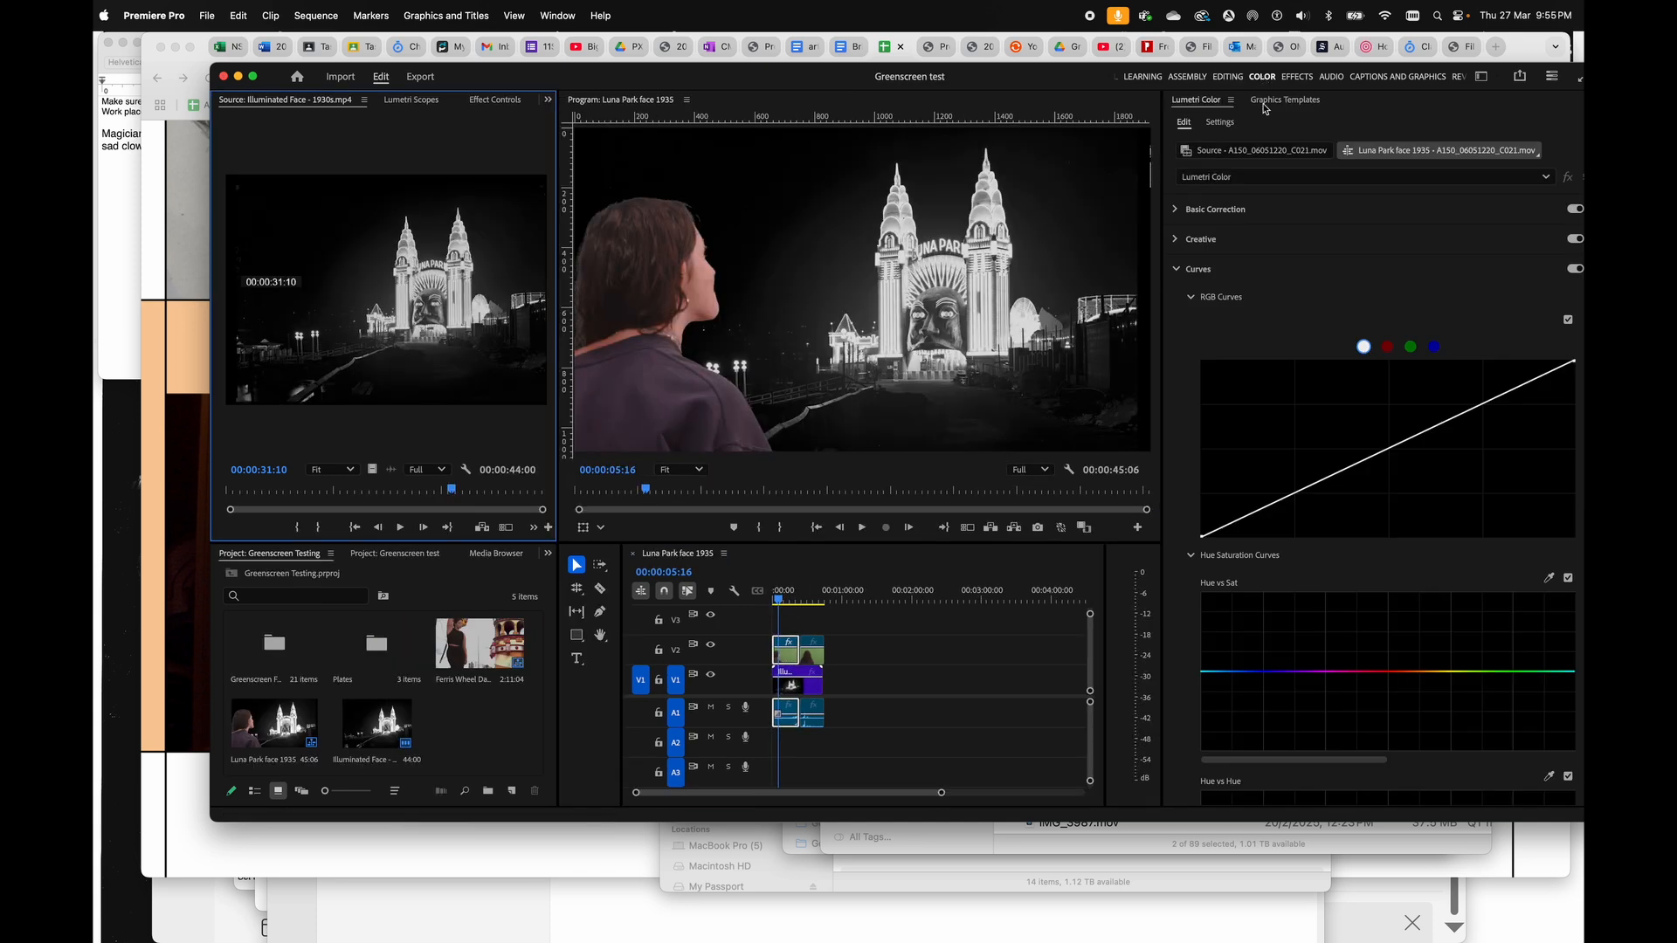
{"action": "left_click", "coordinate": [1215, 239]}
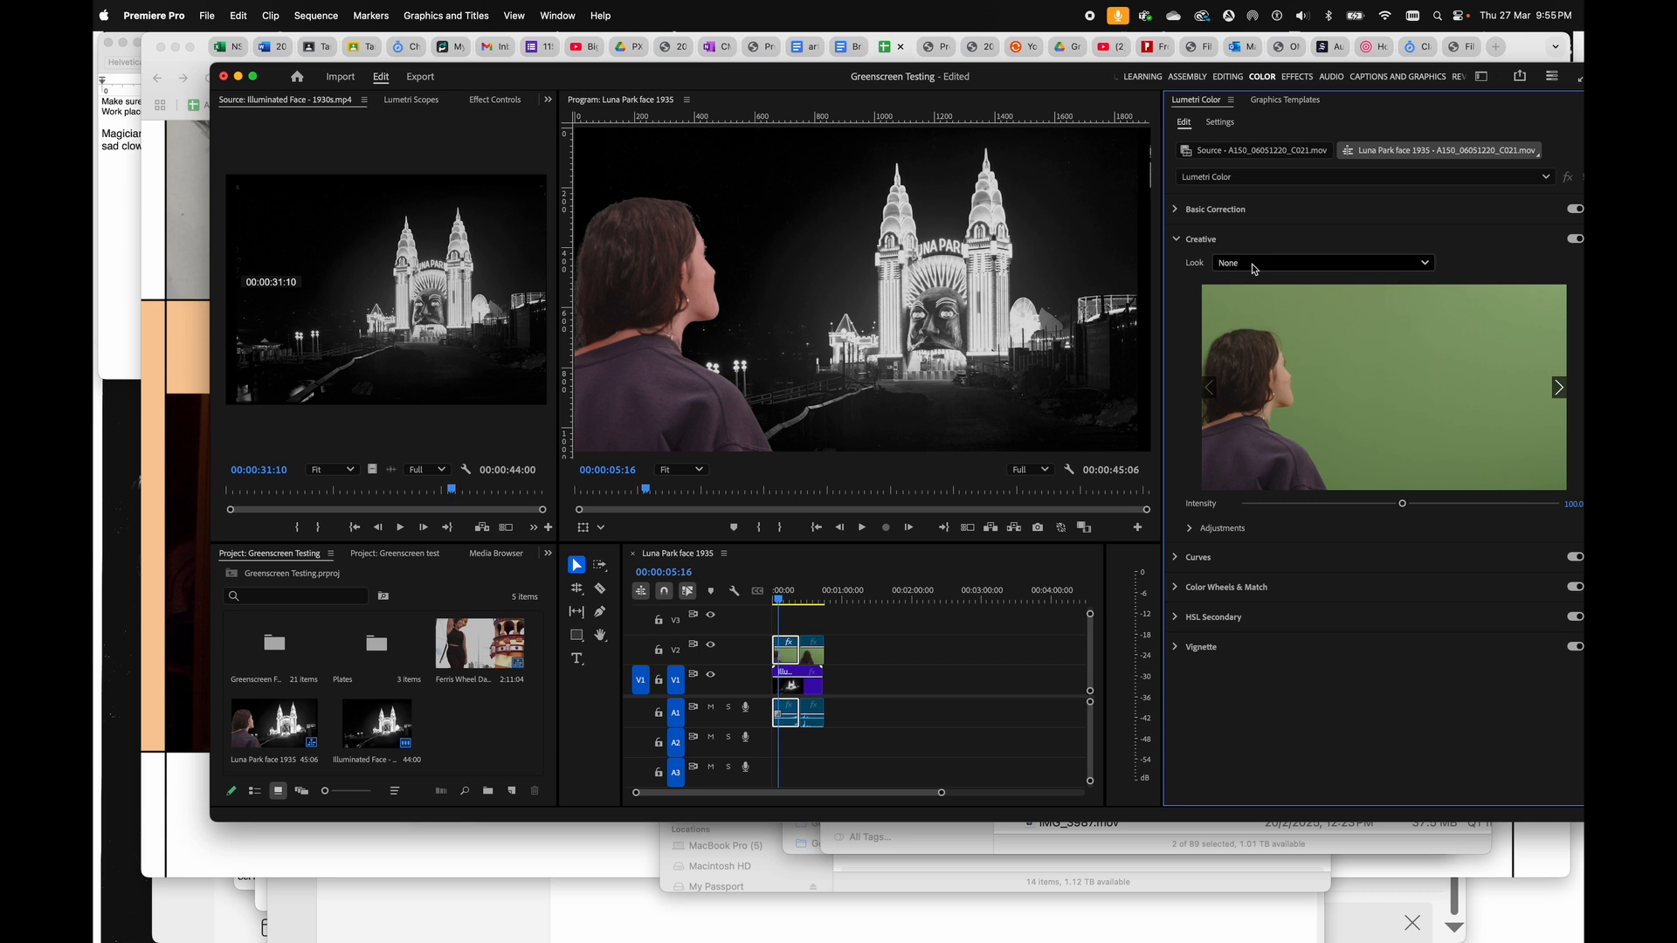
{"action": "left_click", "coordinate": [1248, 268]}
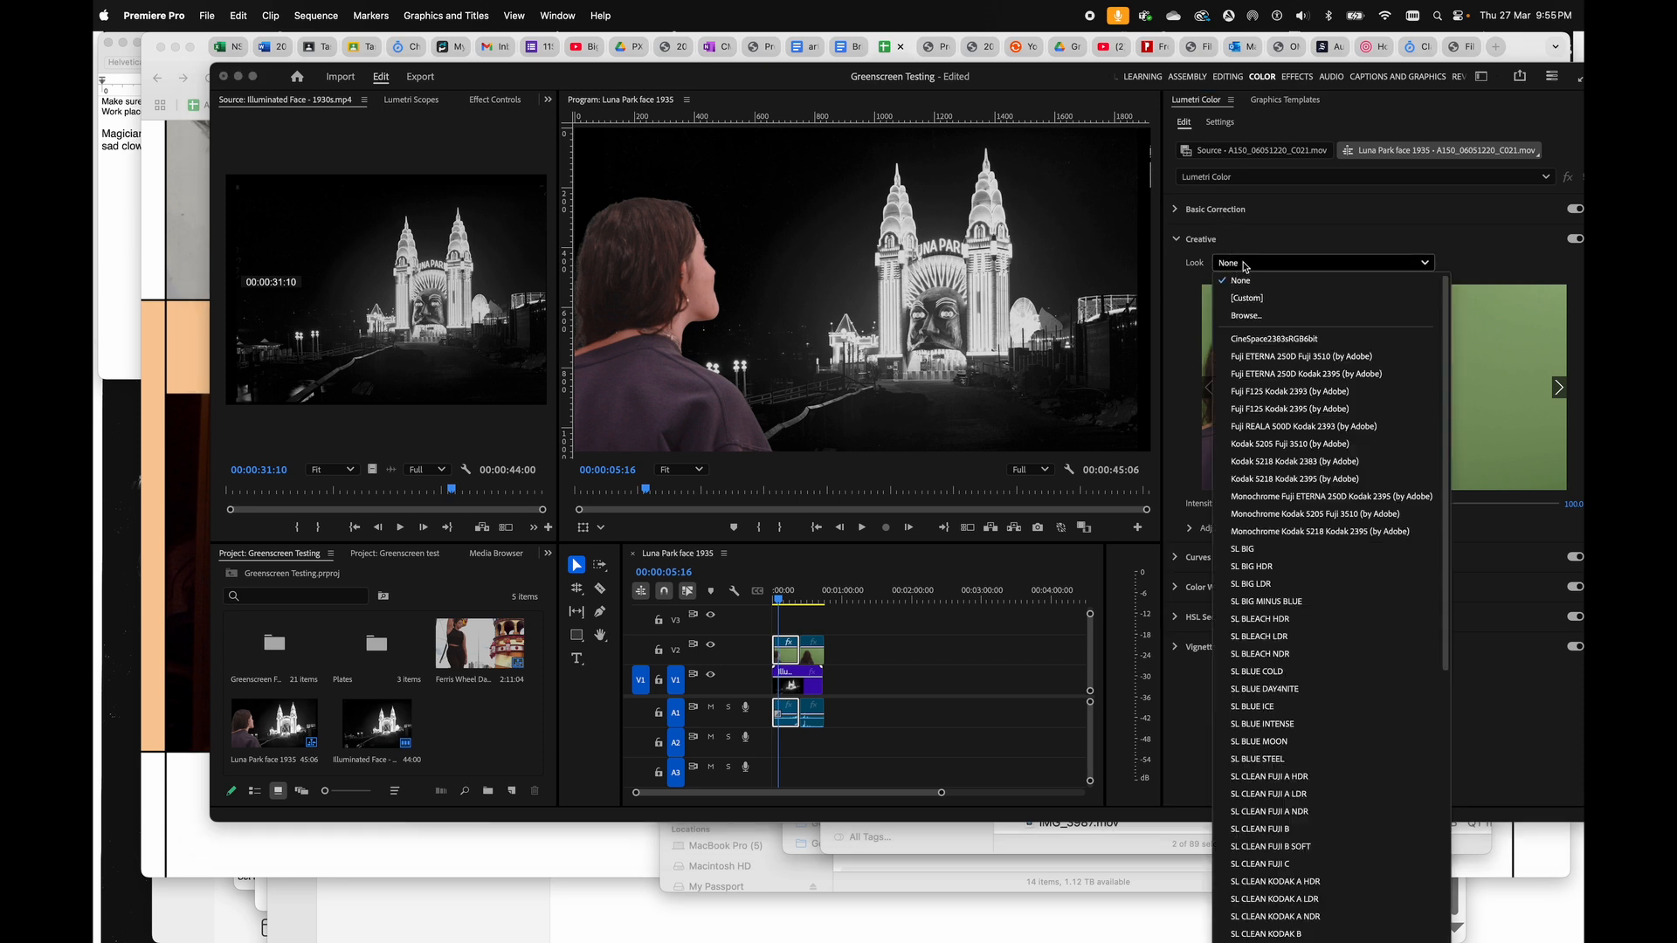
{"action": "left_click", "coordinate": [1299, 515]}
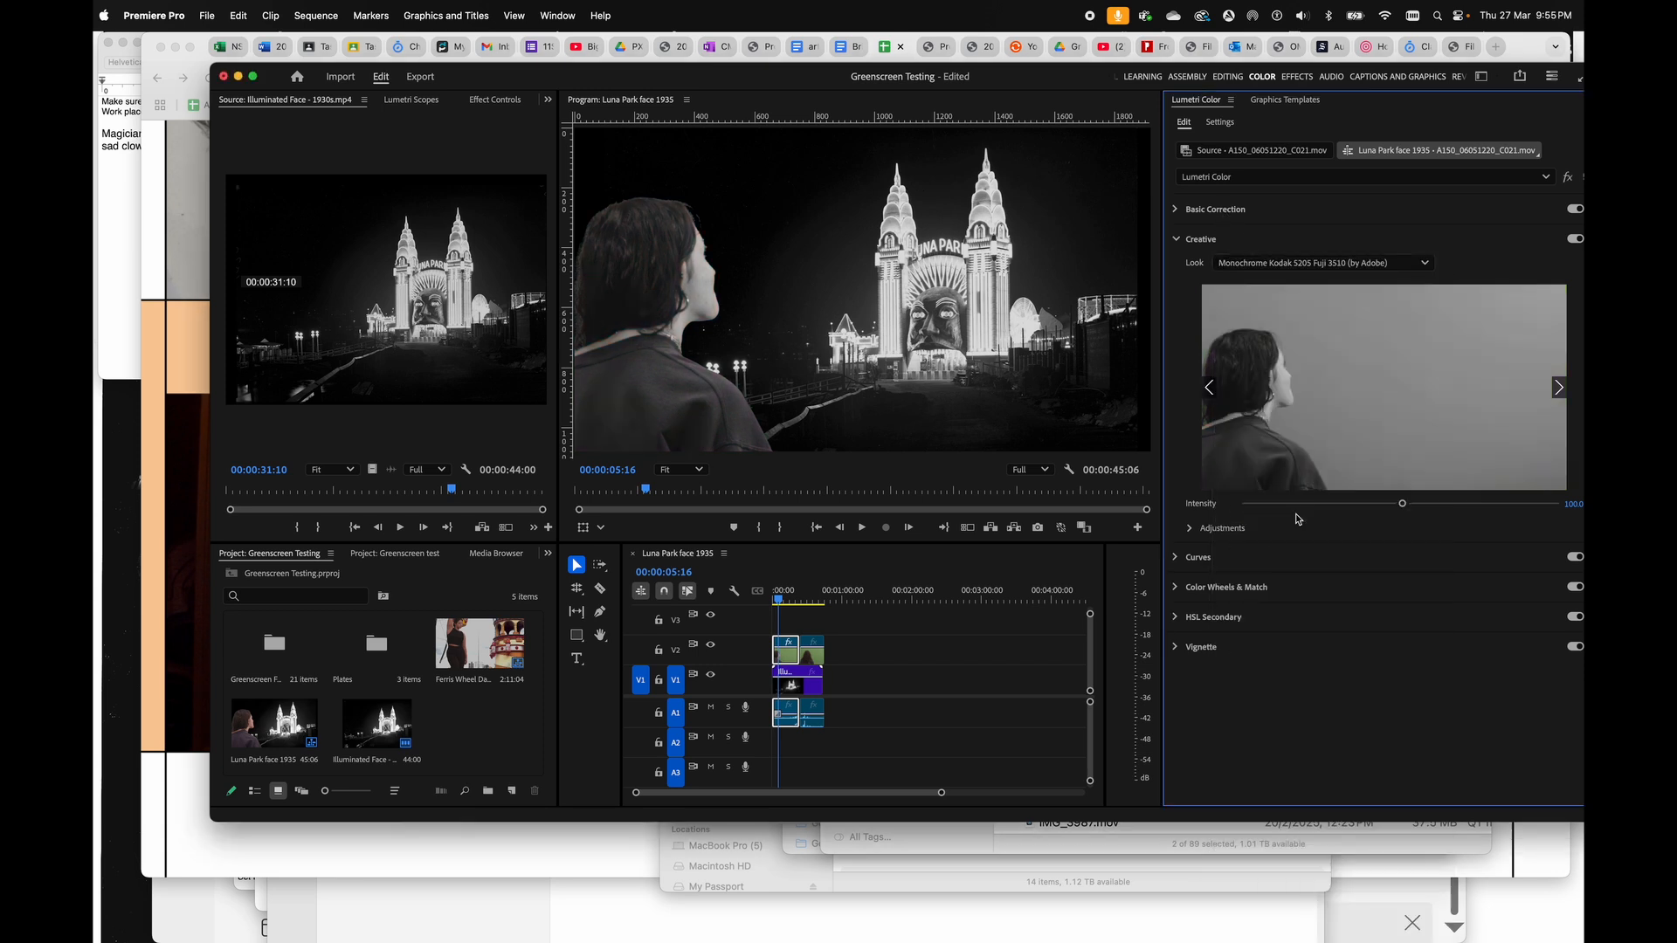
- Darken the keyed clip's shadows by moving the RGB curve's black point slightly inward, and play back the composite from about 00:00:15
{"action": "left_click", "coordinate": [1196, 556]}
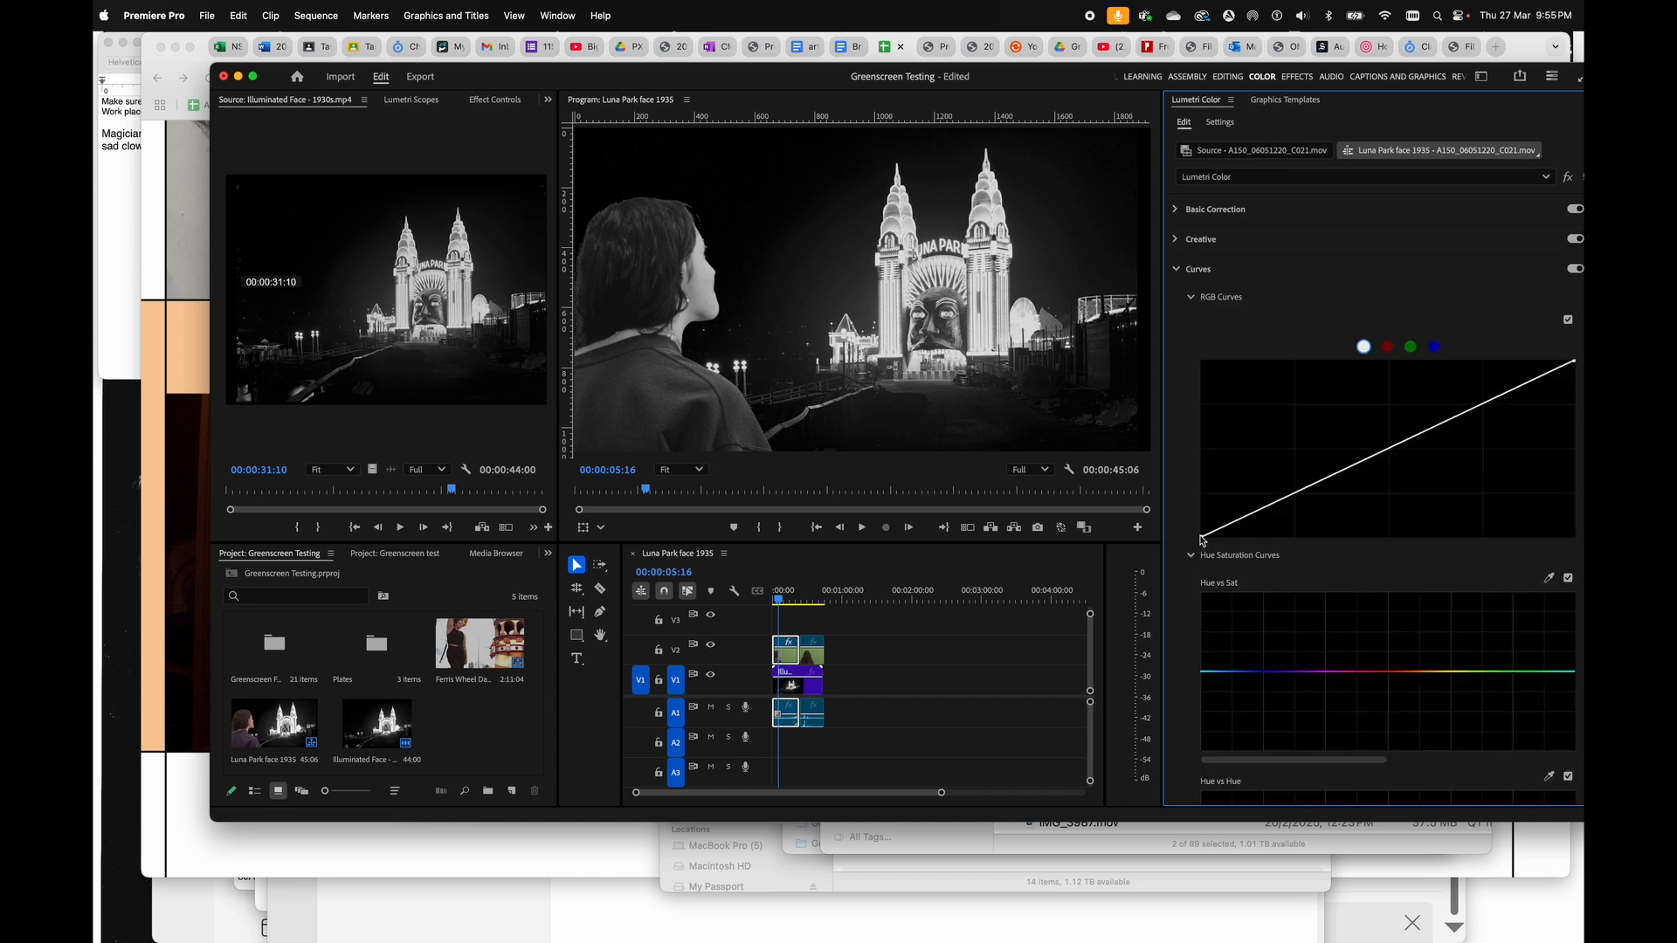
{"action": "left_click_drag", "start_coordinate": [1202, 539], "coordinate": [1275, 538]}
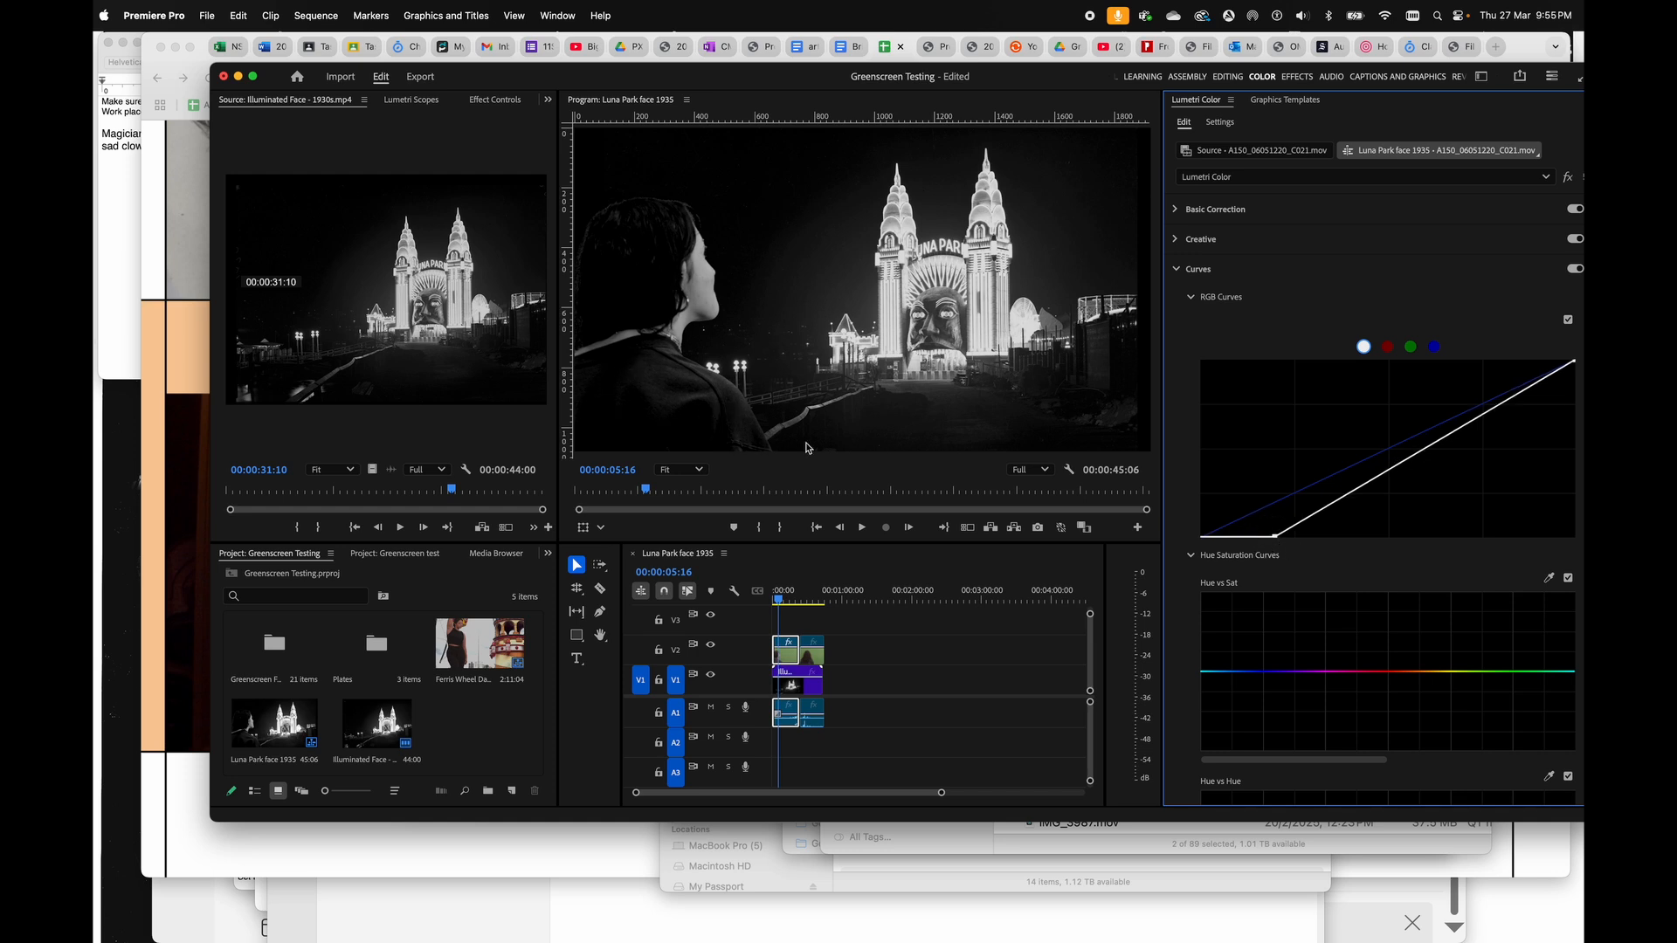
{"action": "left_click", "coordinate": [783, 601]}
{"action": "left_click_drag", "start_coordinate": [789, 603], "coordinate": [795, 601]}
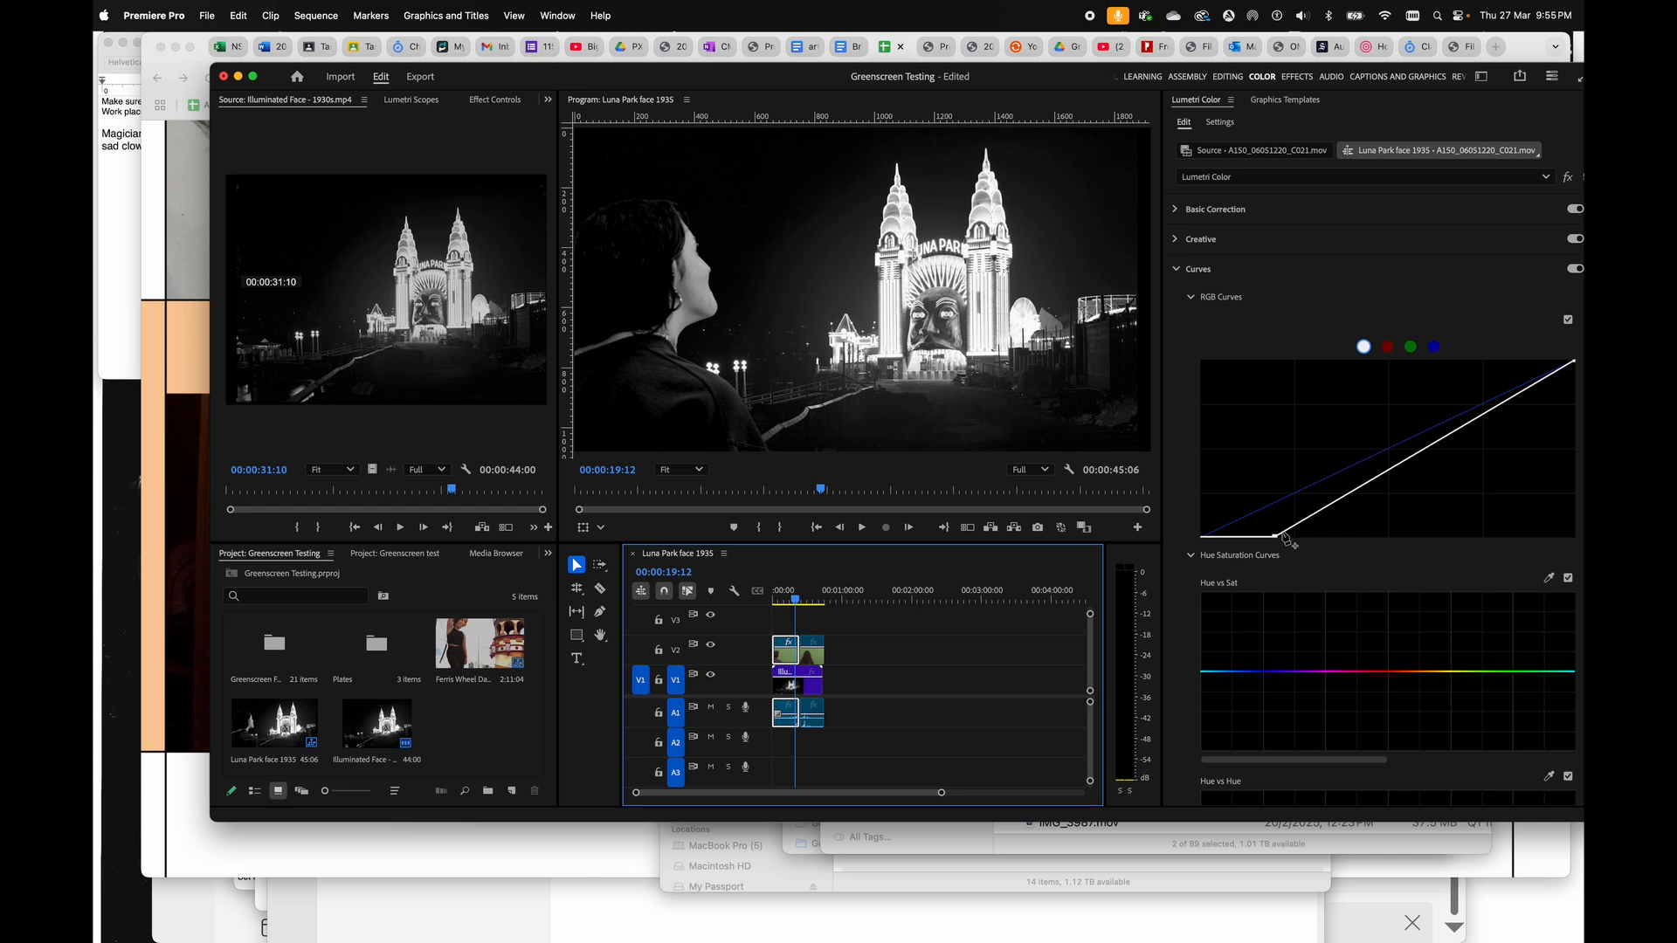
{"action": "left_click_drag", "start_coordinate": [1275, 537], "coordinate": [1241, 543]}
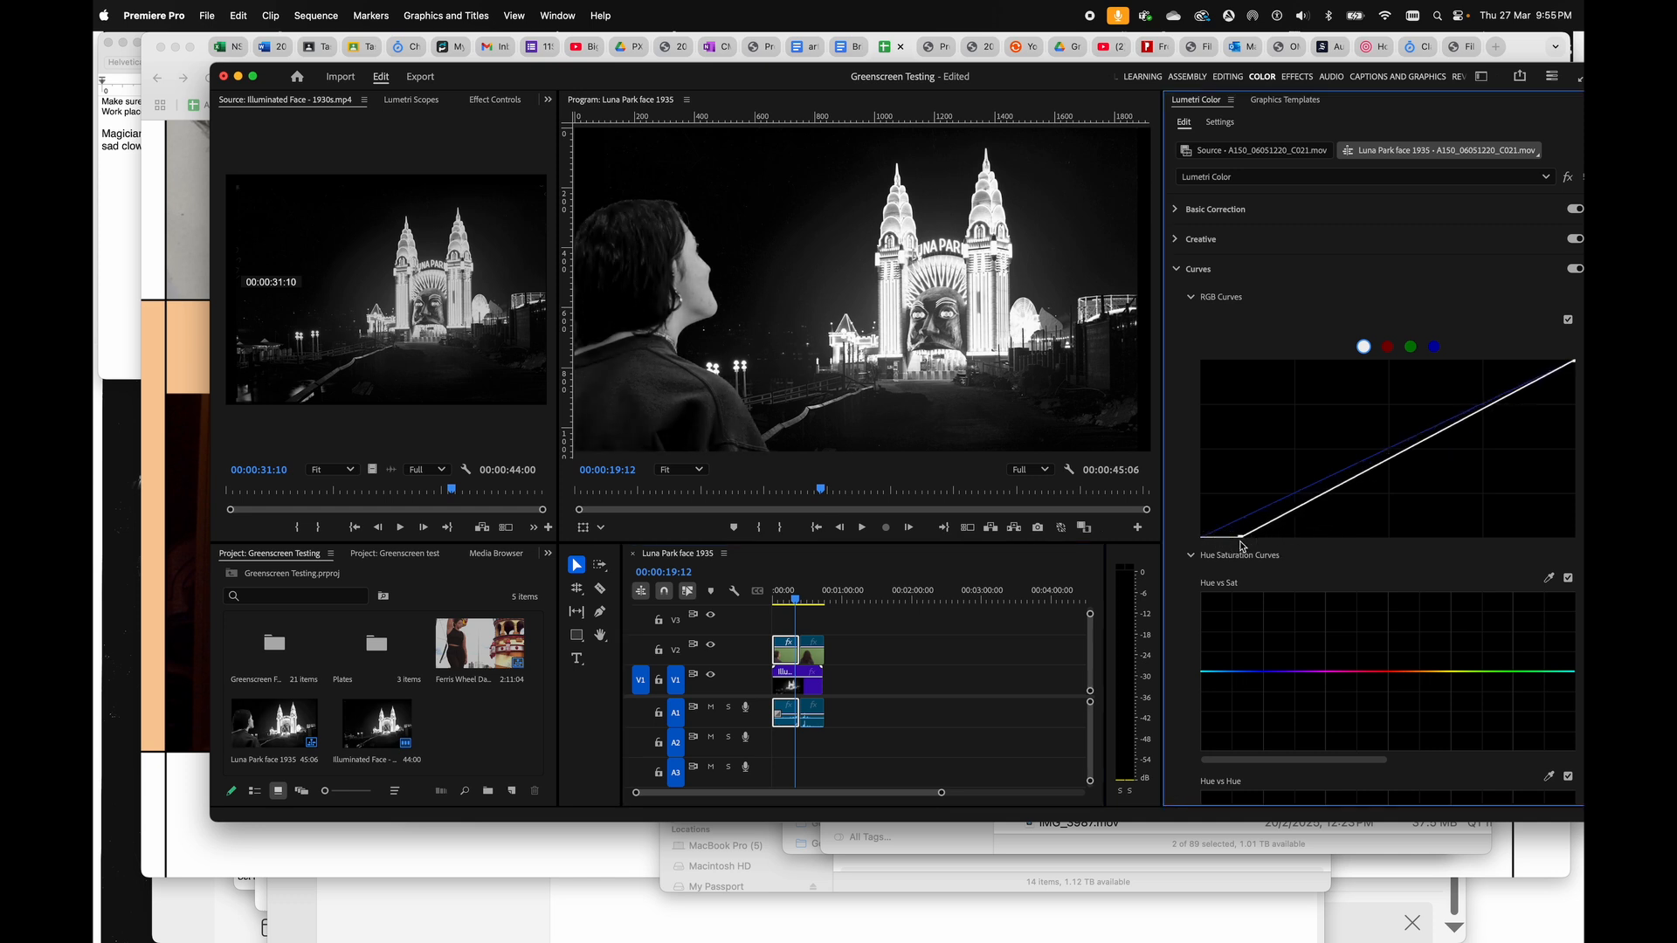
{"action": "left_click", "coordinate": [840, 628]}
{"action": "mouse_move", "coordinate": [793, 600]}
{"action": "left_mouse_down"}
{"action": "mouse_move", "coordinate": [776, 603]}
{"action": "mouse_move", "coordinate": [790, 608]}
{"action": "left_mouse_up"}
{"action": "key", "text": "space"}
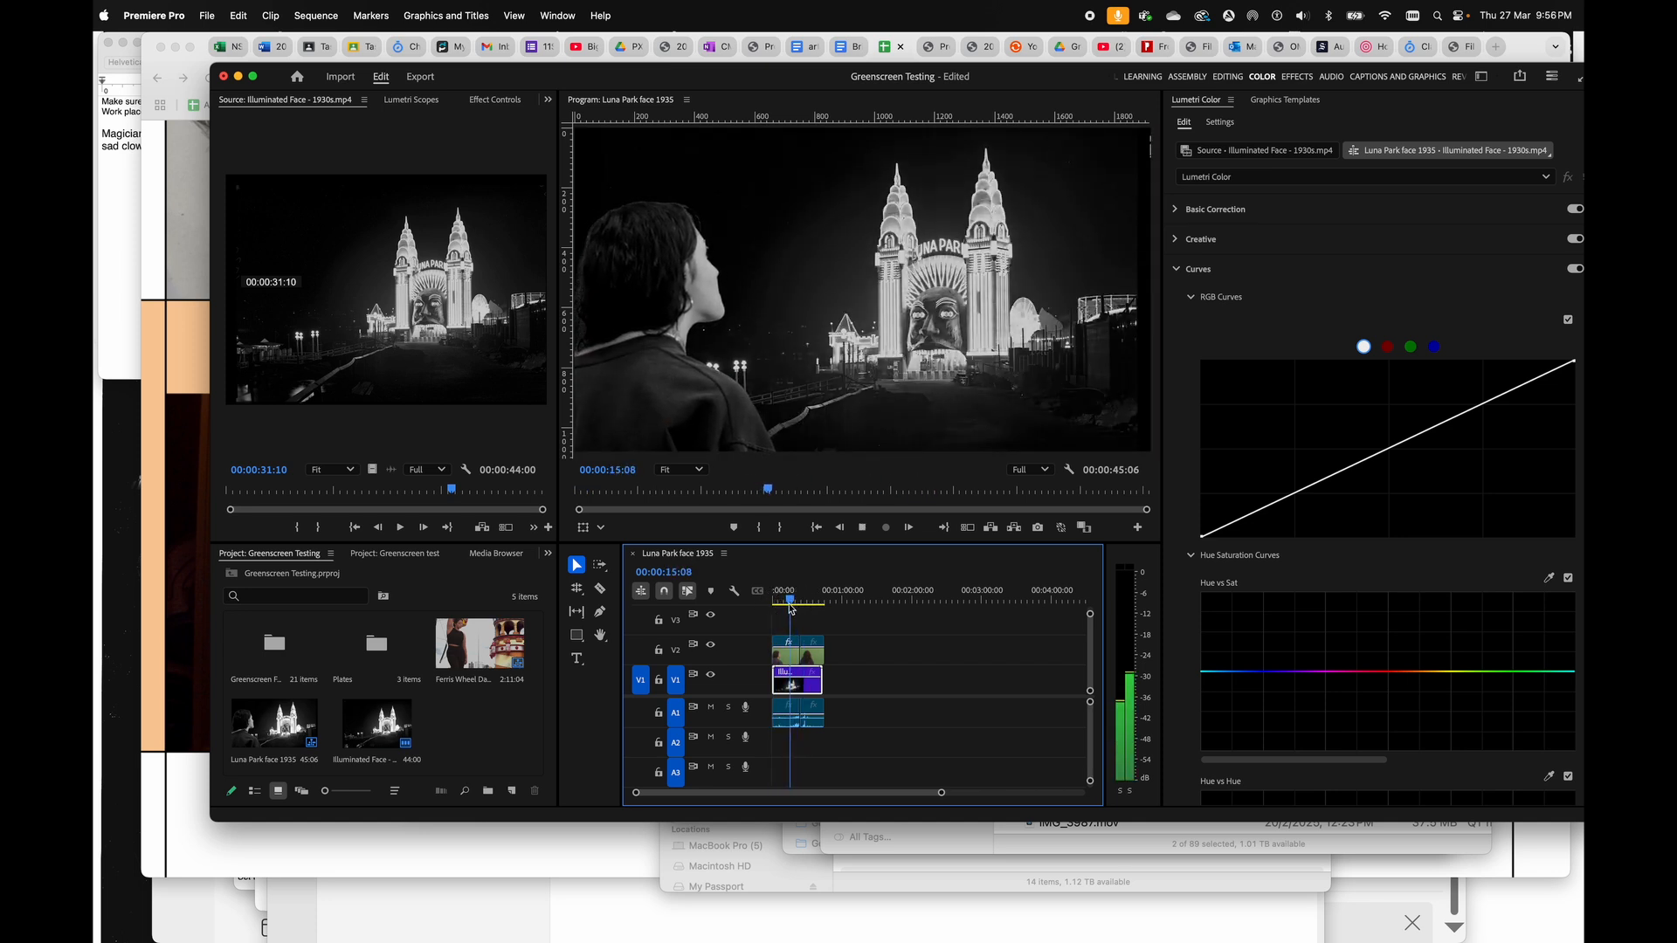
- Trim the Illuminated Face plate on V1 so it ends with the first keyed clip above it
{"action": "key", "text": "space"}
{"action": "left_click_drag", "start_coordinate": [817, 672], "coordinate": [785, 685]}
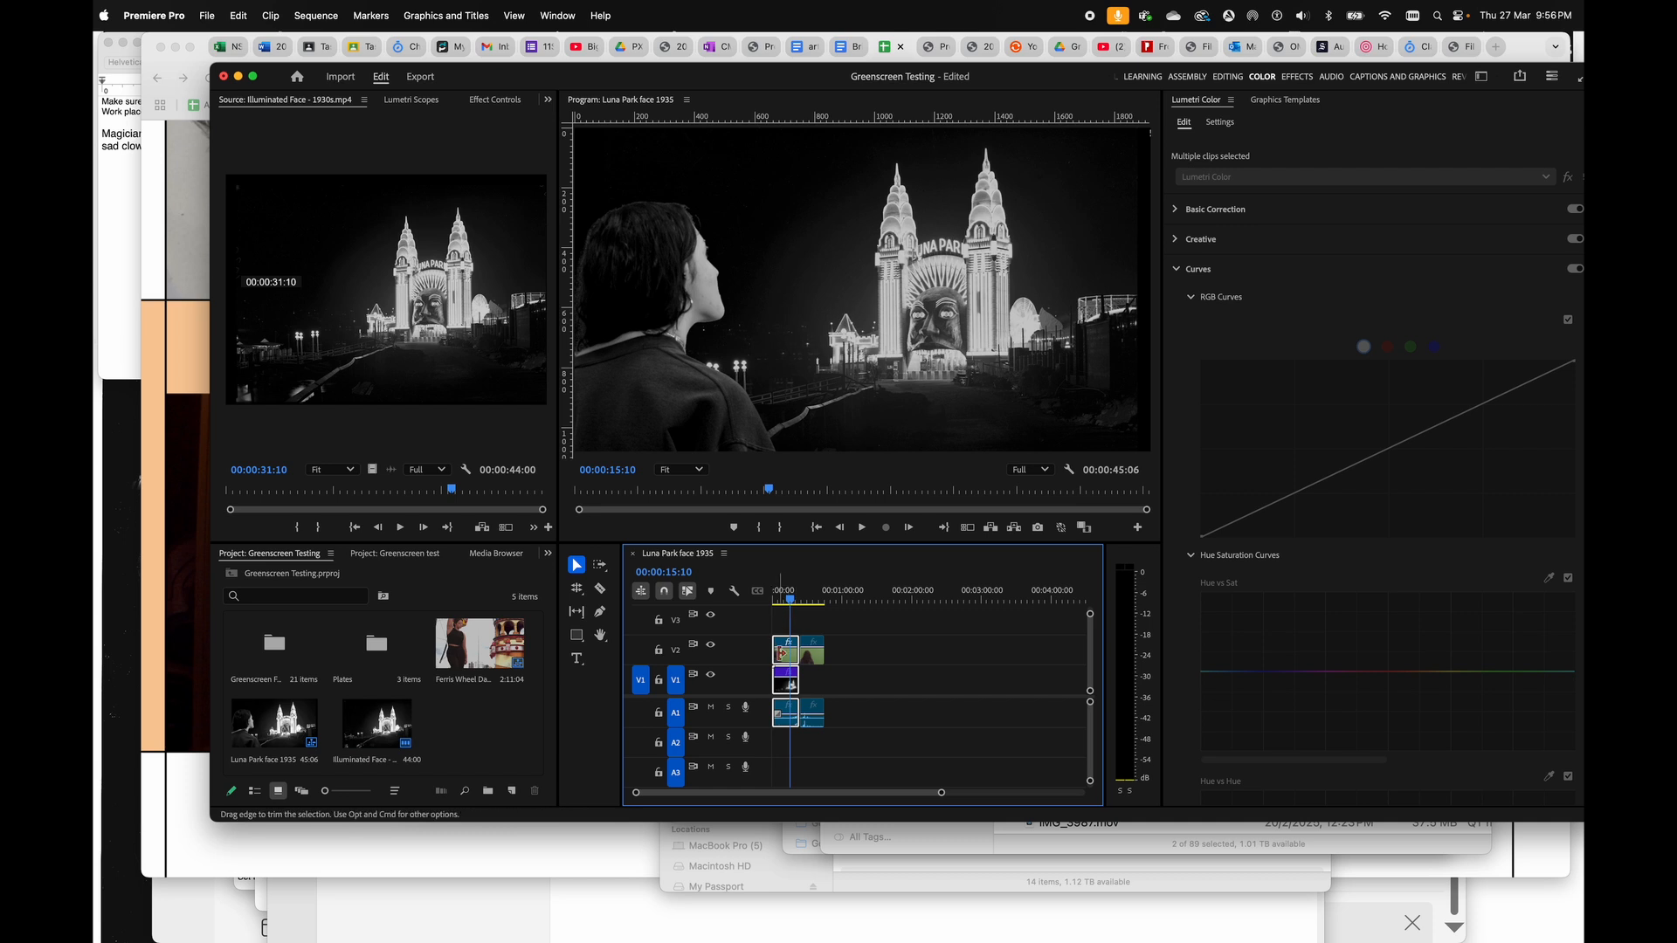
- Nest the first keyed clip and its plate as "Girl against Face 1" and briefly open the nest to check its contents
{"action": "right_click", "coordinate": [787, 659]}
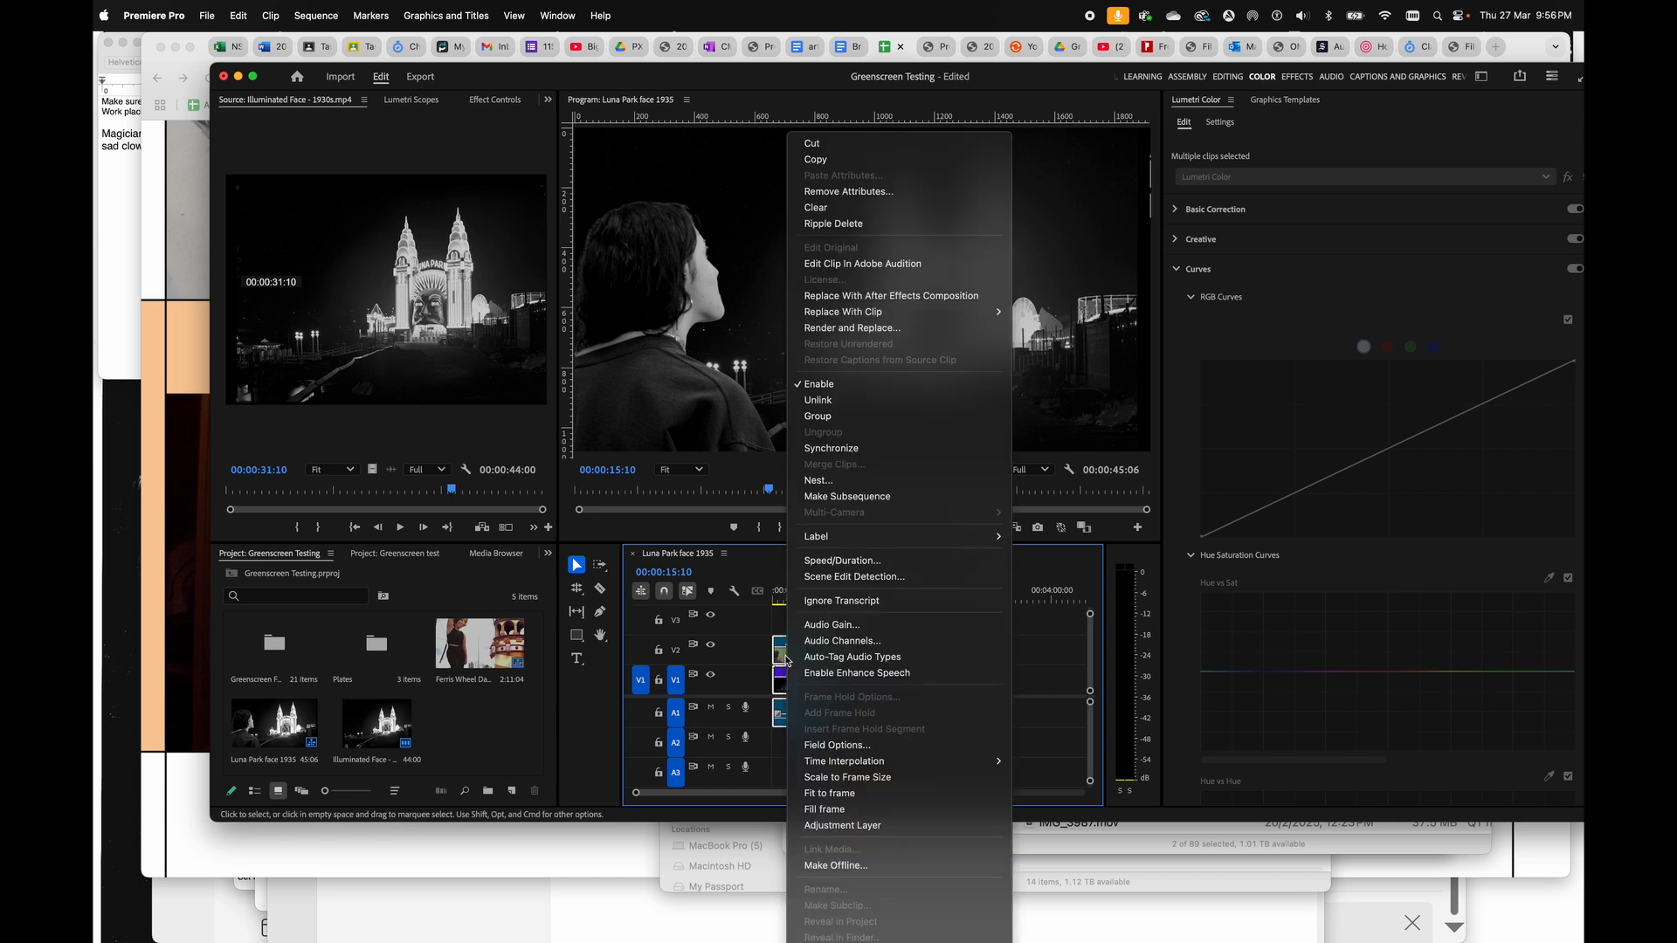
{"action": "left_click", "coordinate": [851, 481]}
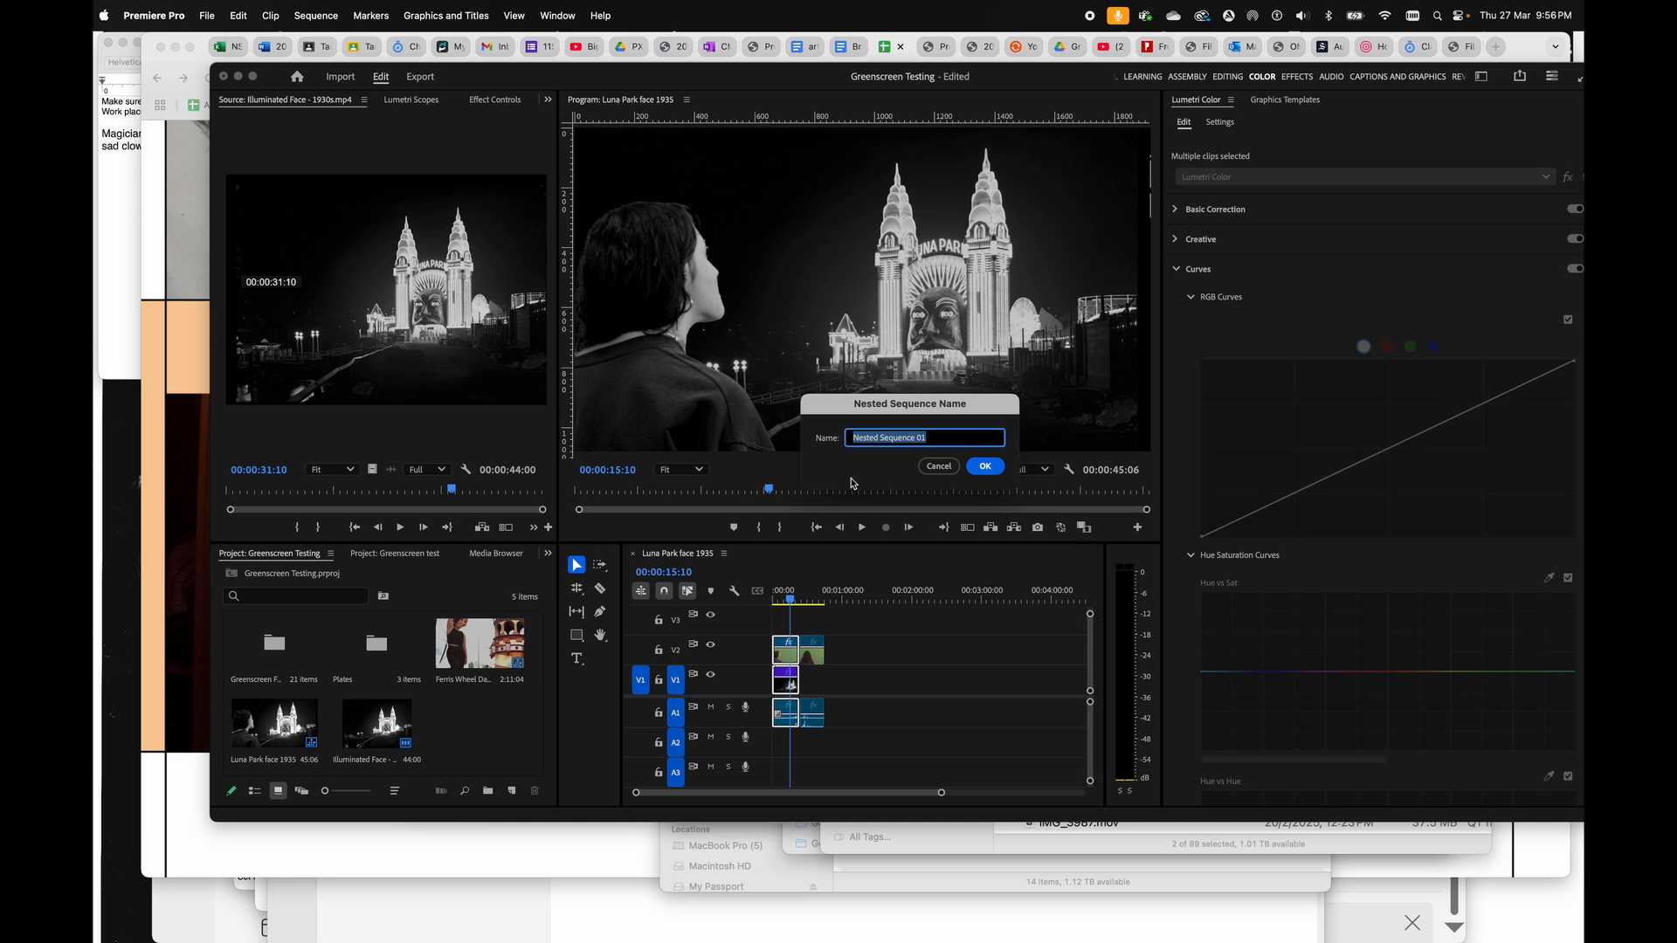
{"action": "type", "text": "Girl against Face 1"}
{"action": "key", "text": "Return"}
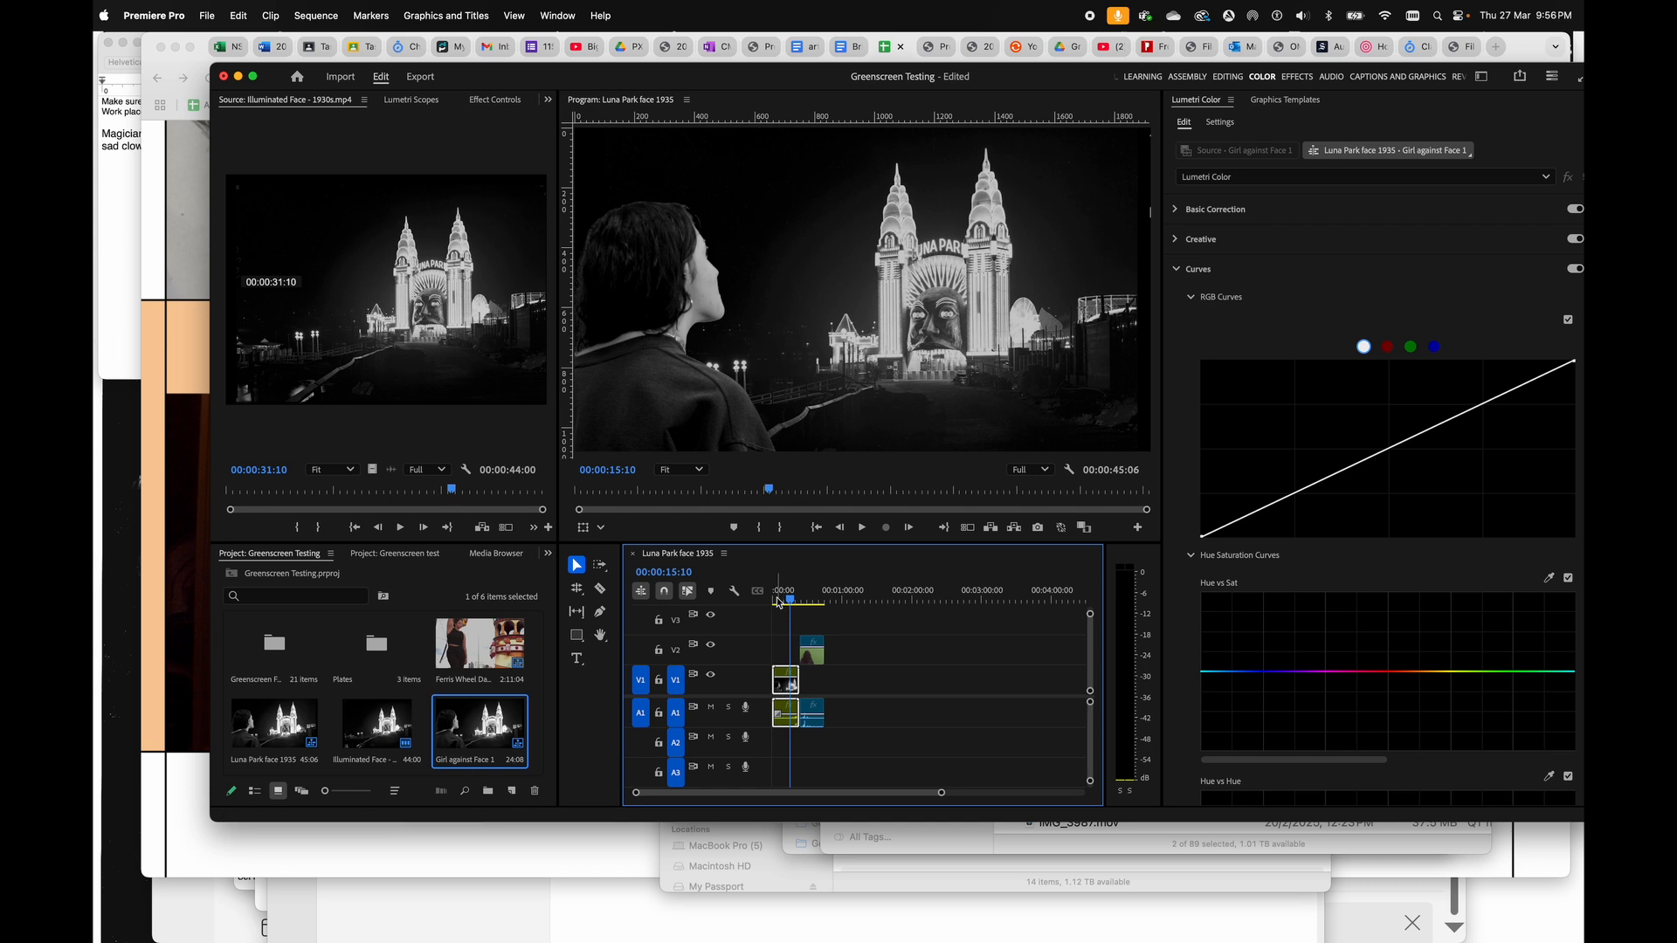
{"action": "double_click", "coordinate": [785, 681]}
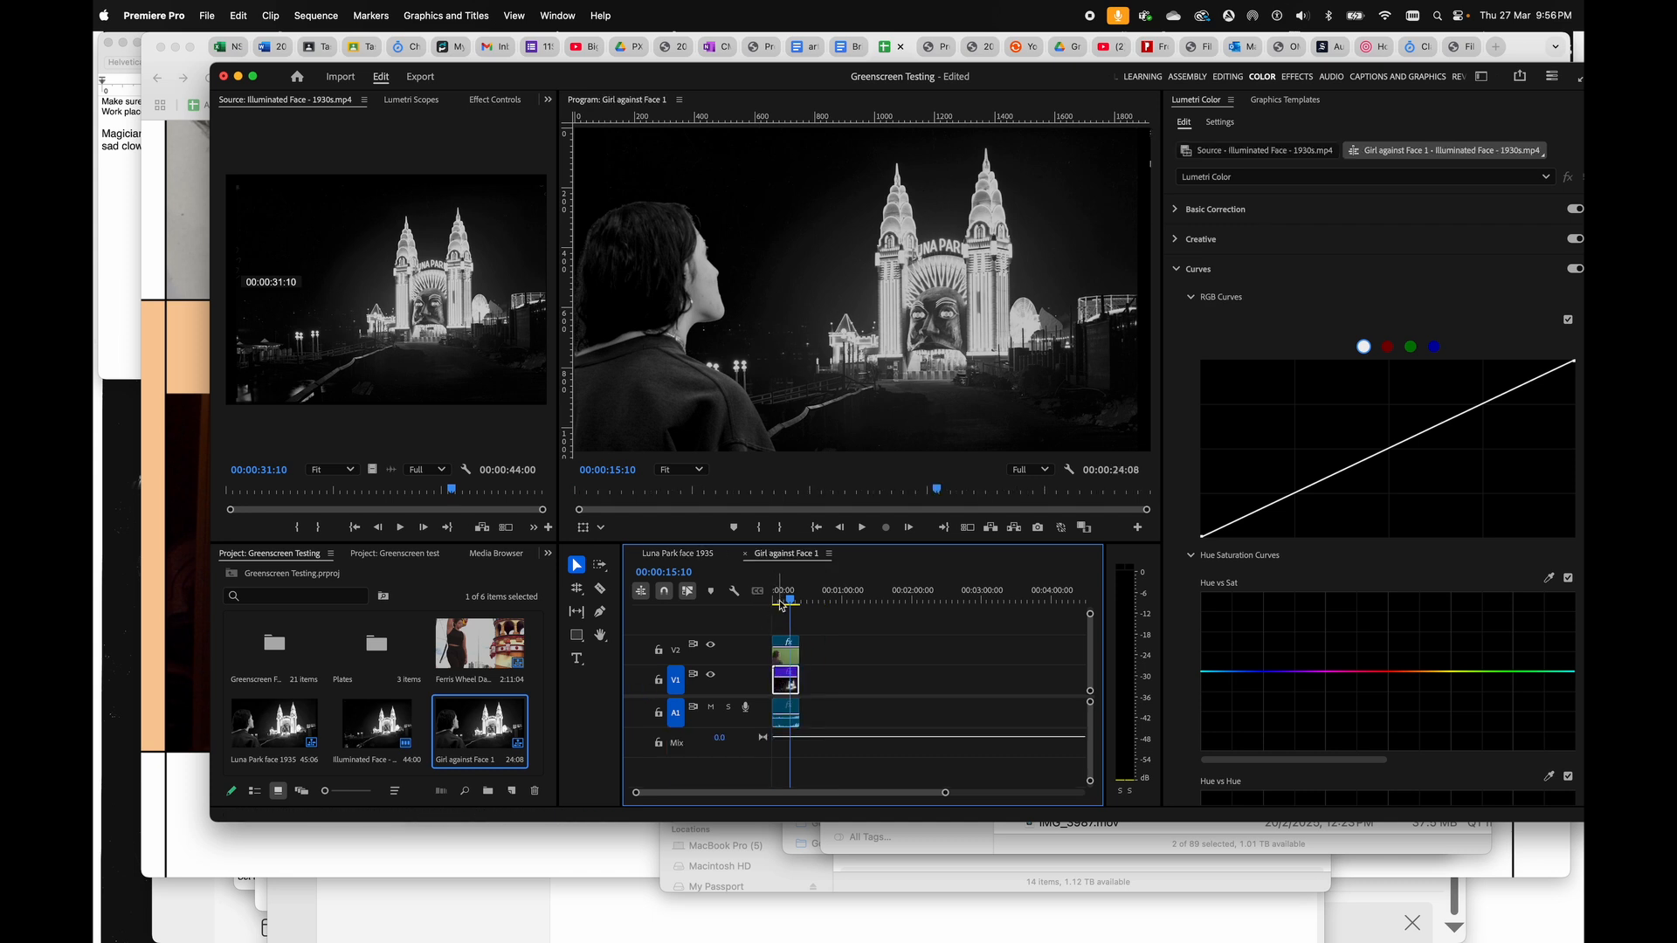
{"action": "left_click", "coordinate": [745, 554]}
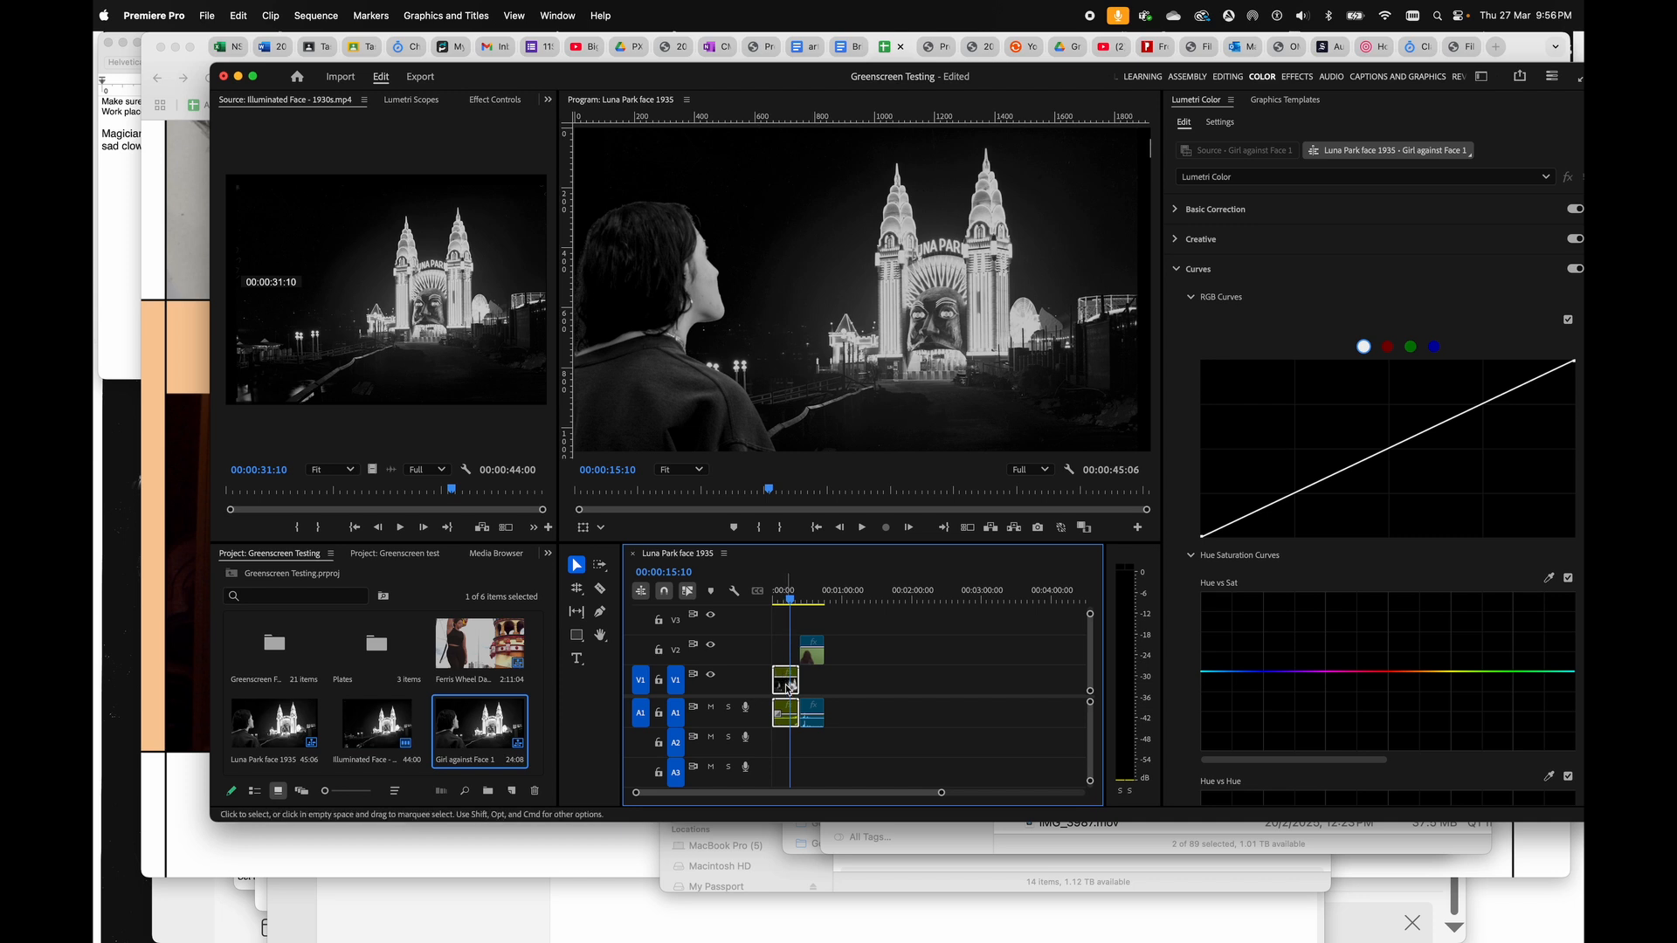
- Set starting Position and Scale keyframes on the Girl against Face 1 nest at 00:00:00:00
{"action": "left_click", "coordinate": [779, 600]}
{"action": "left_click", "coordinate": [774, 602]}
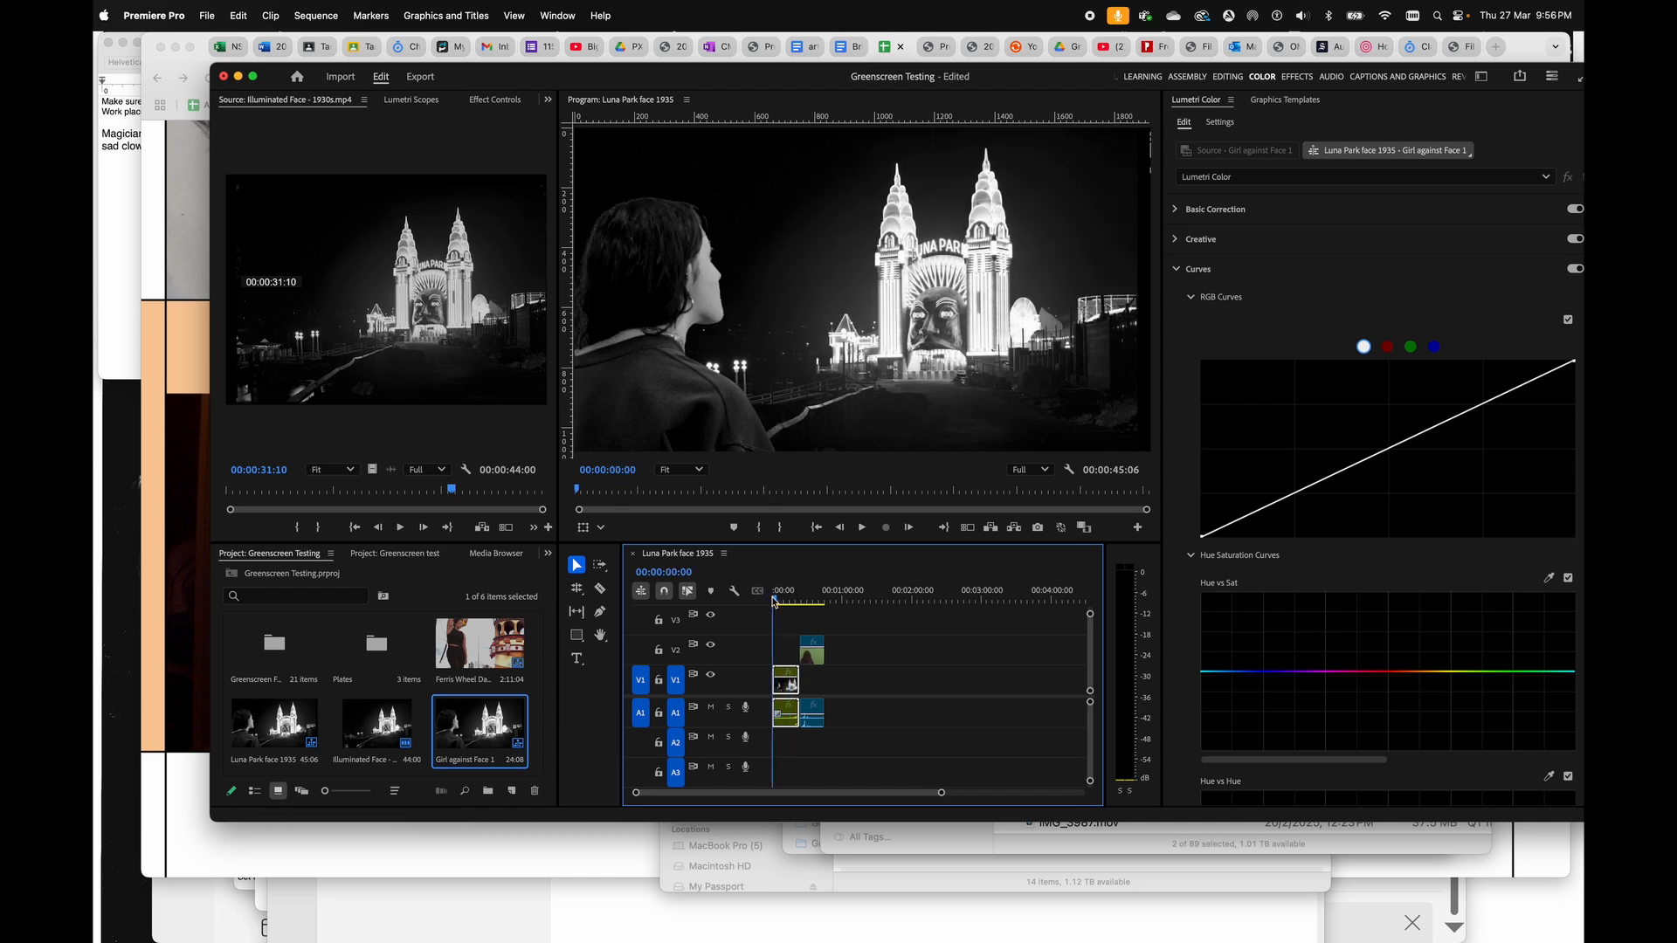
{"action": "double_click", "coordinate": [759, 678]}
{"action": "key", "text": "="}
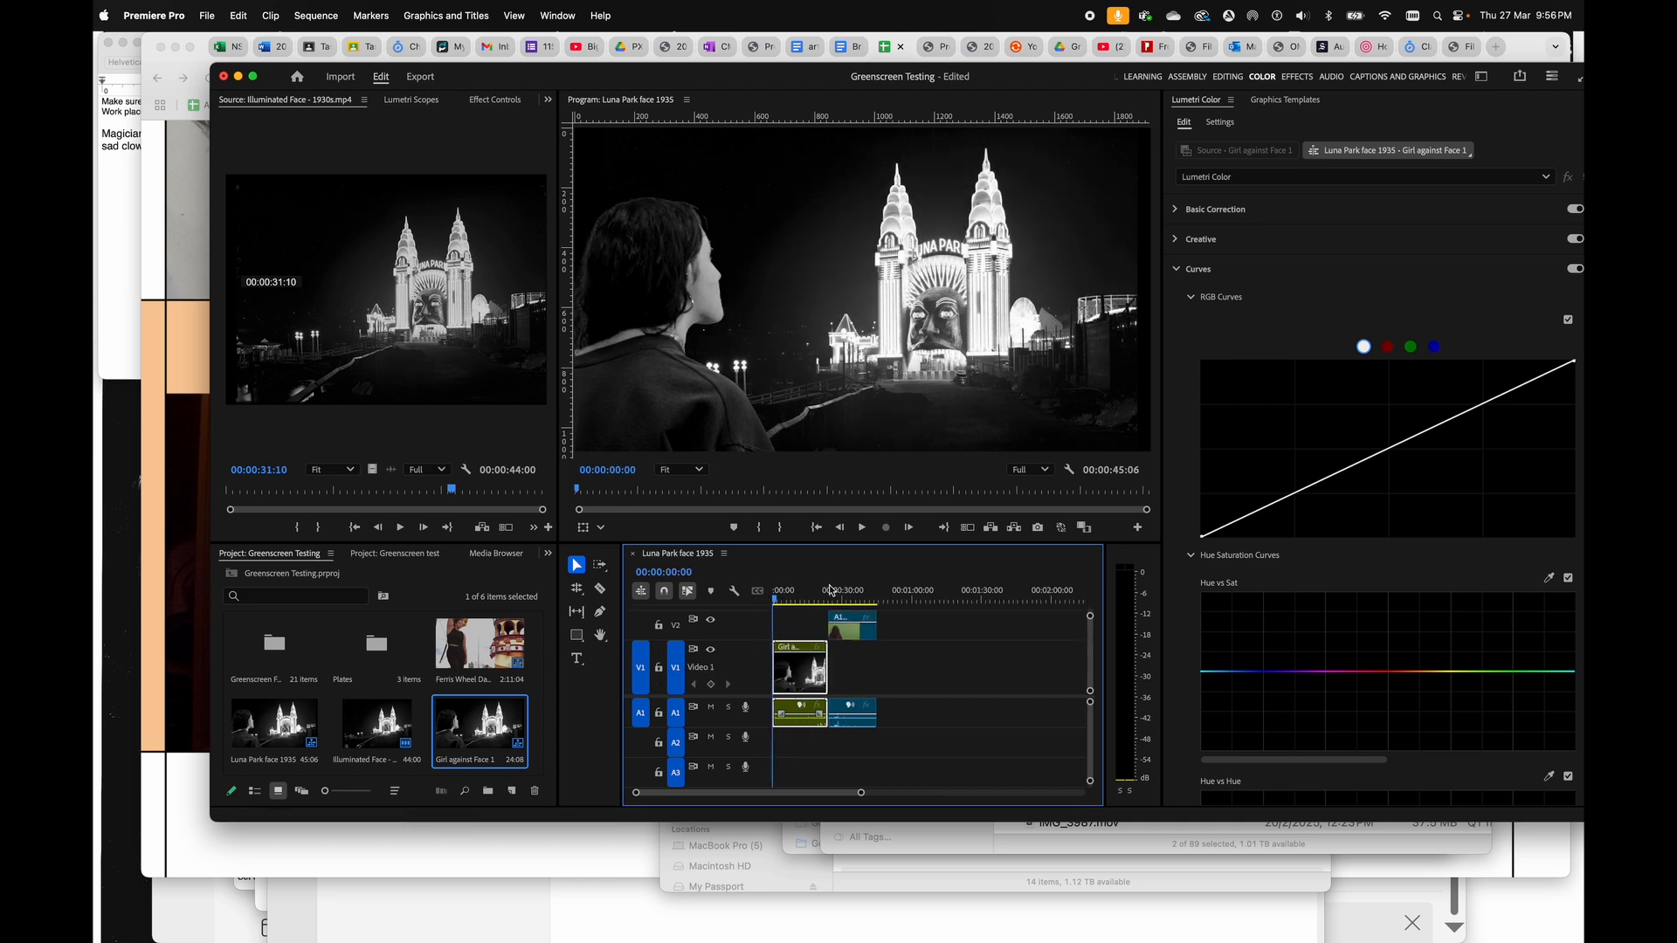
{"action": "key", "text": "="}
{"action": "key", "text": "="}
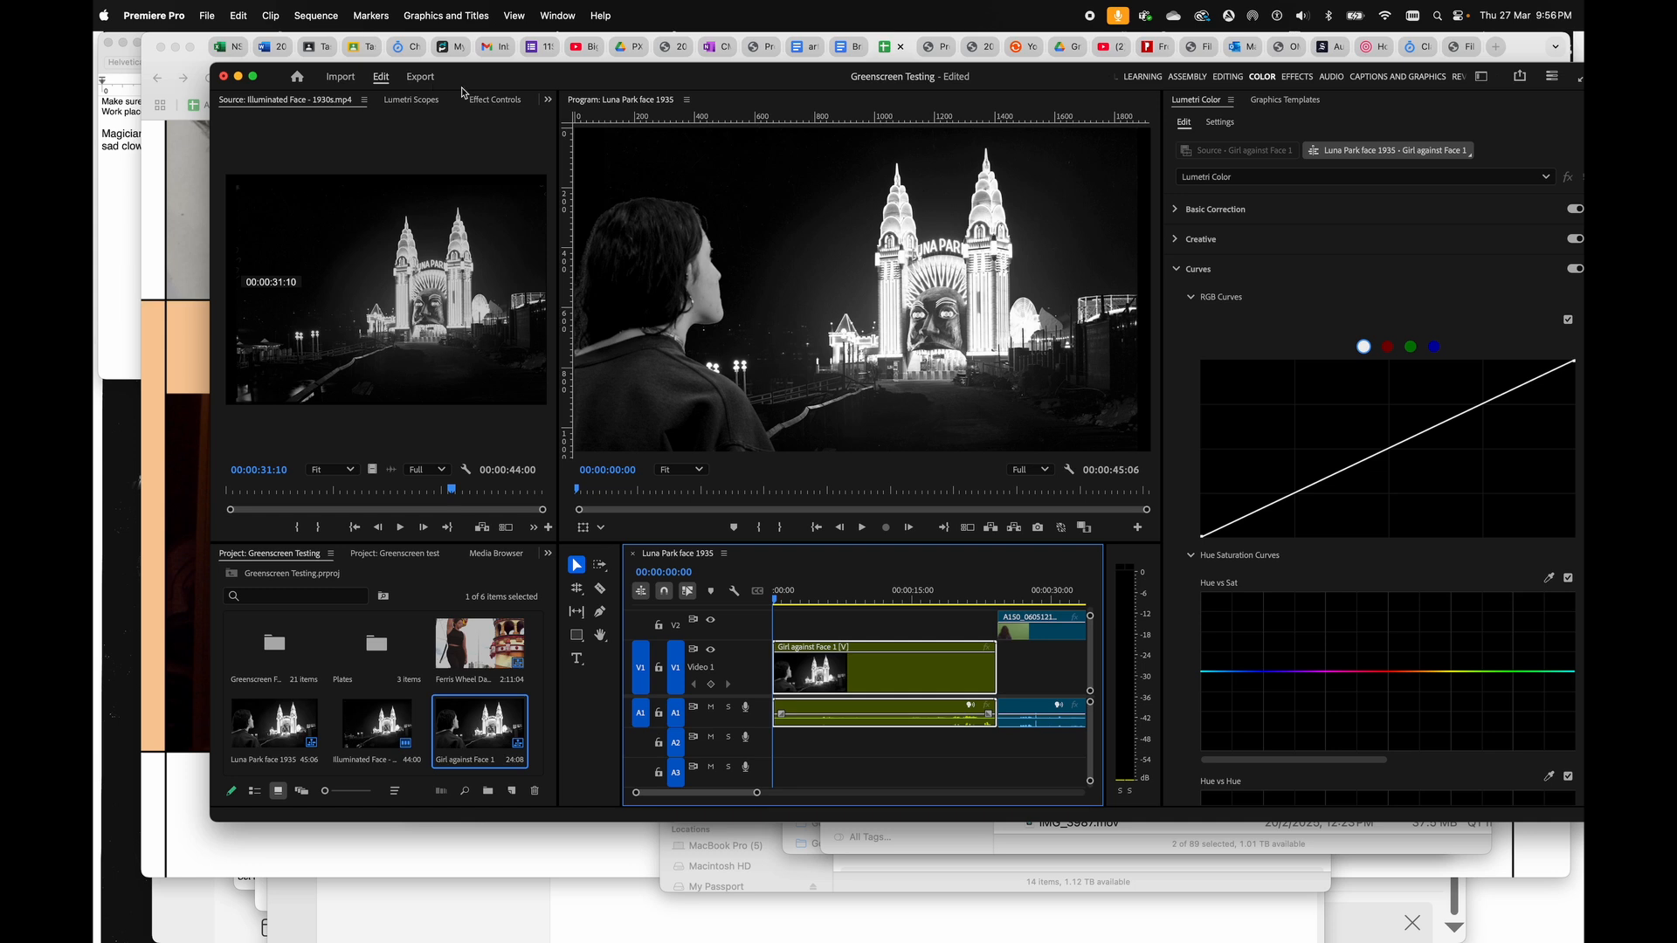
{"action": "left_click", "coordinate": [496, 100]}
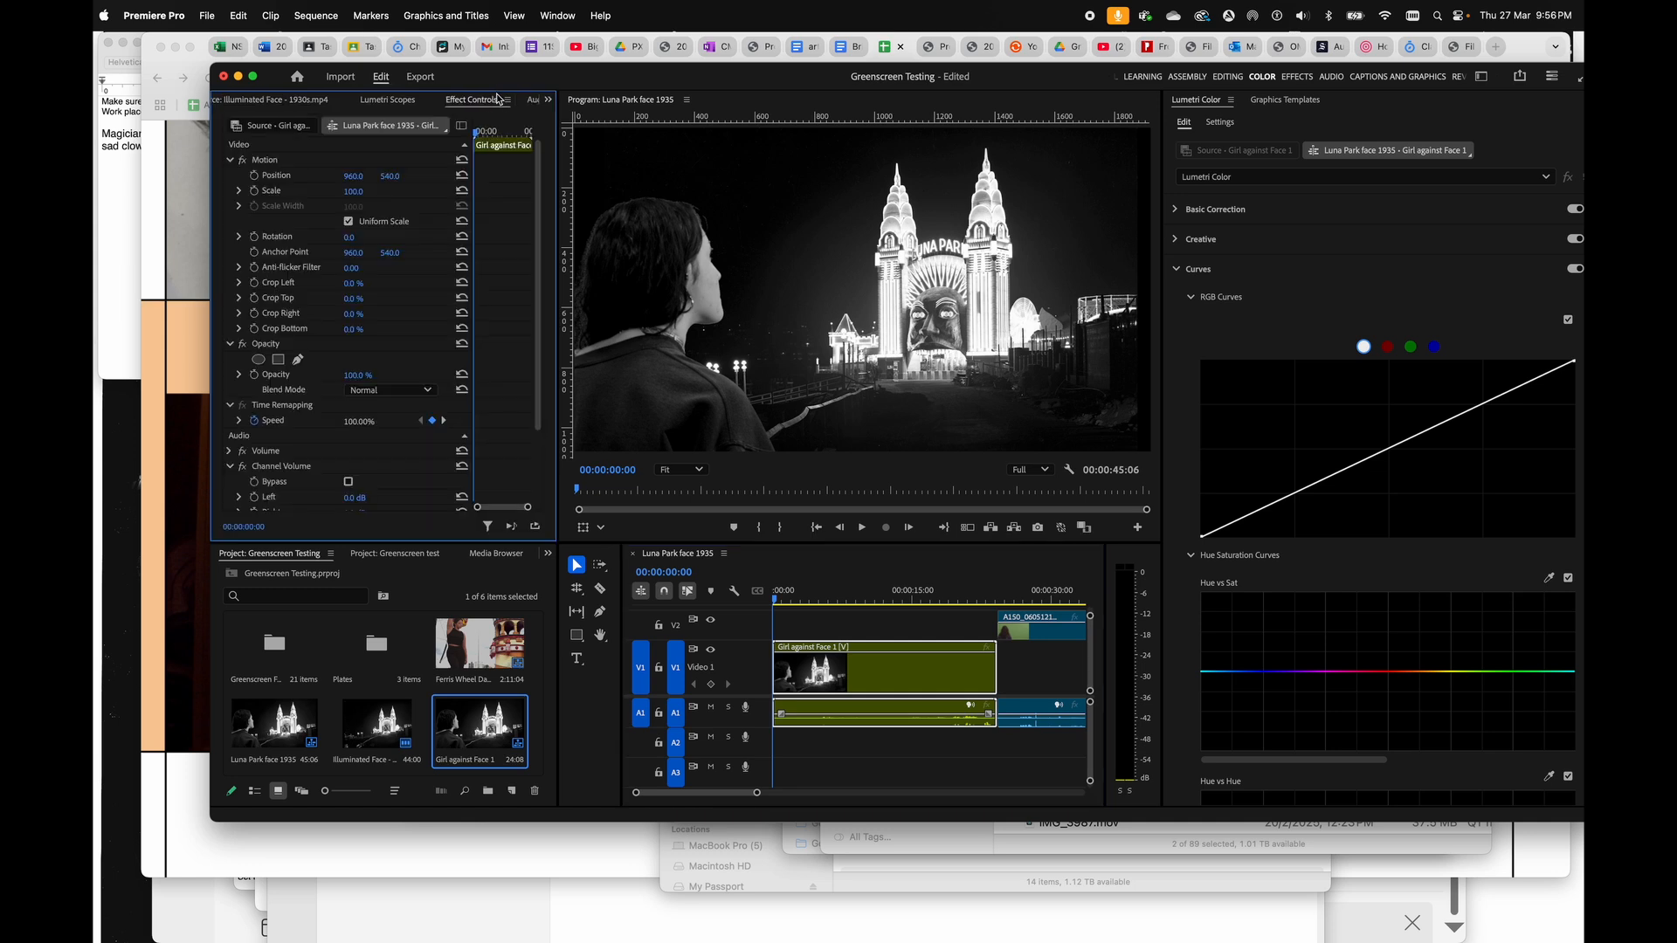
{"action": "left_click", "coordinate": [255, 190]}
{"action": "left_click", "coordinate": [254, 175]}
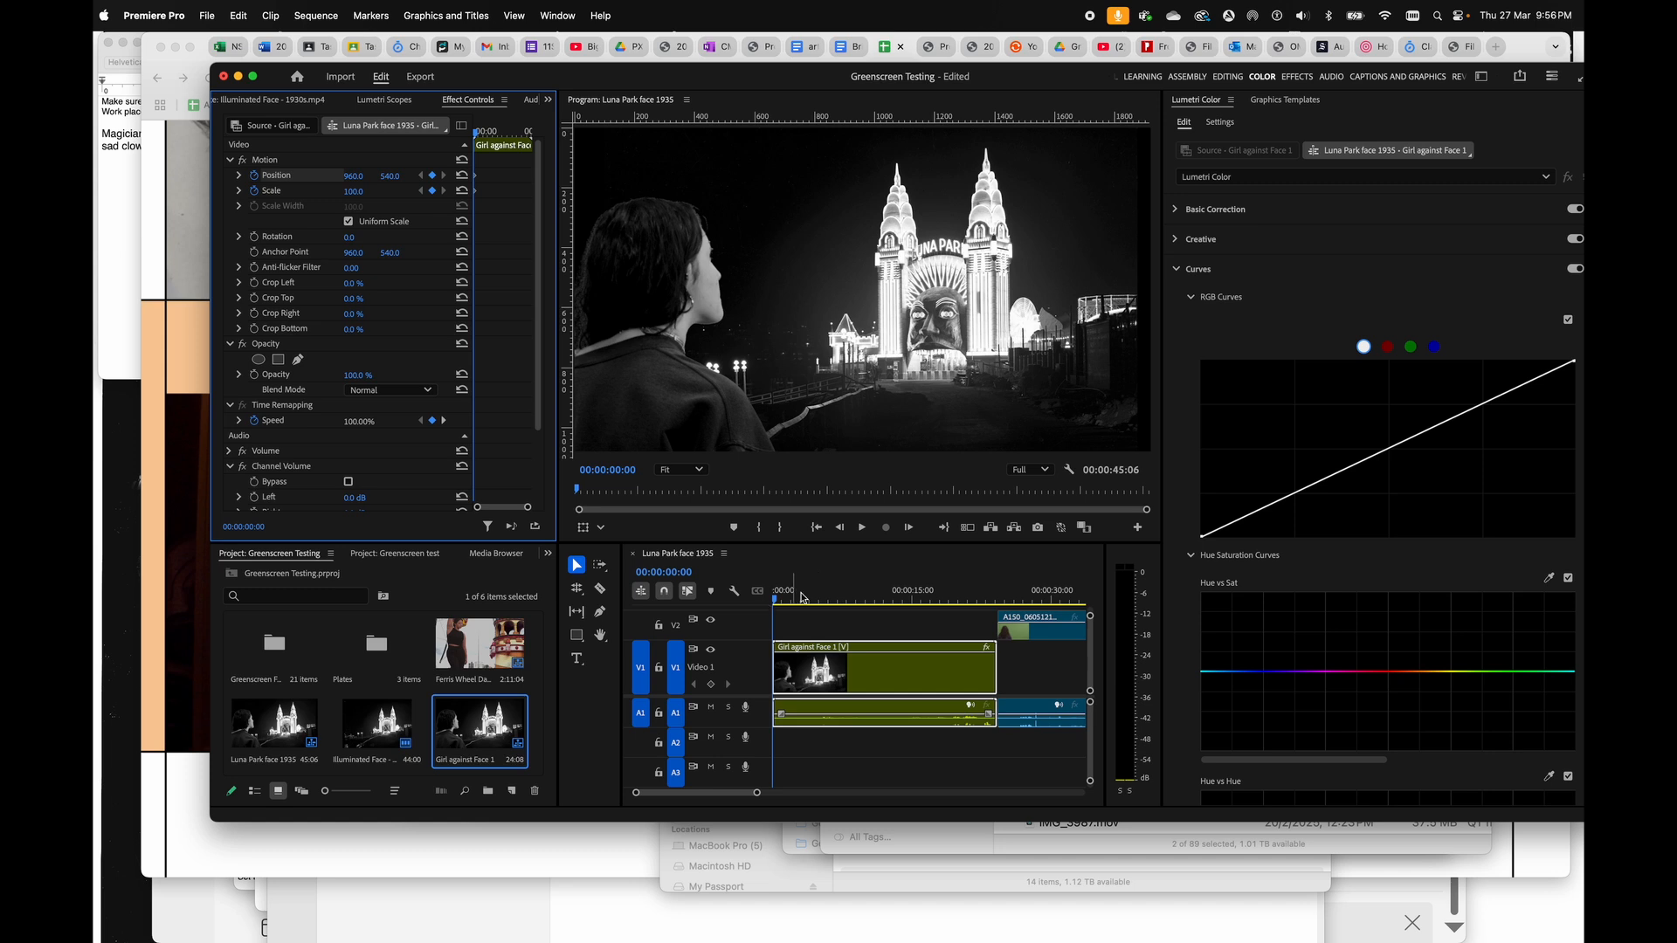
- Keyframe the nest at 00:00:17:01 with Scale 154 and Position 696, 702 to create a push-in towards the face
{"action": "mouse_move", "coordinate": [961, 596]}
{"action": "left_mouse_down"}
{"action": "mouse_move", "coordinate": [986, 597]}
{"action": "mouse_move", "coordinate": [931, 598]}
{"action": "left_mouse_up"}
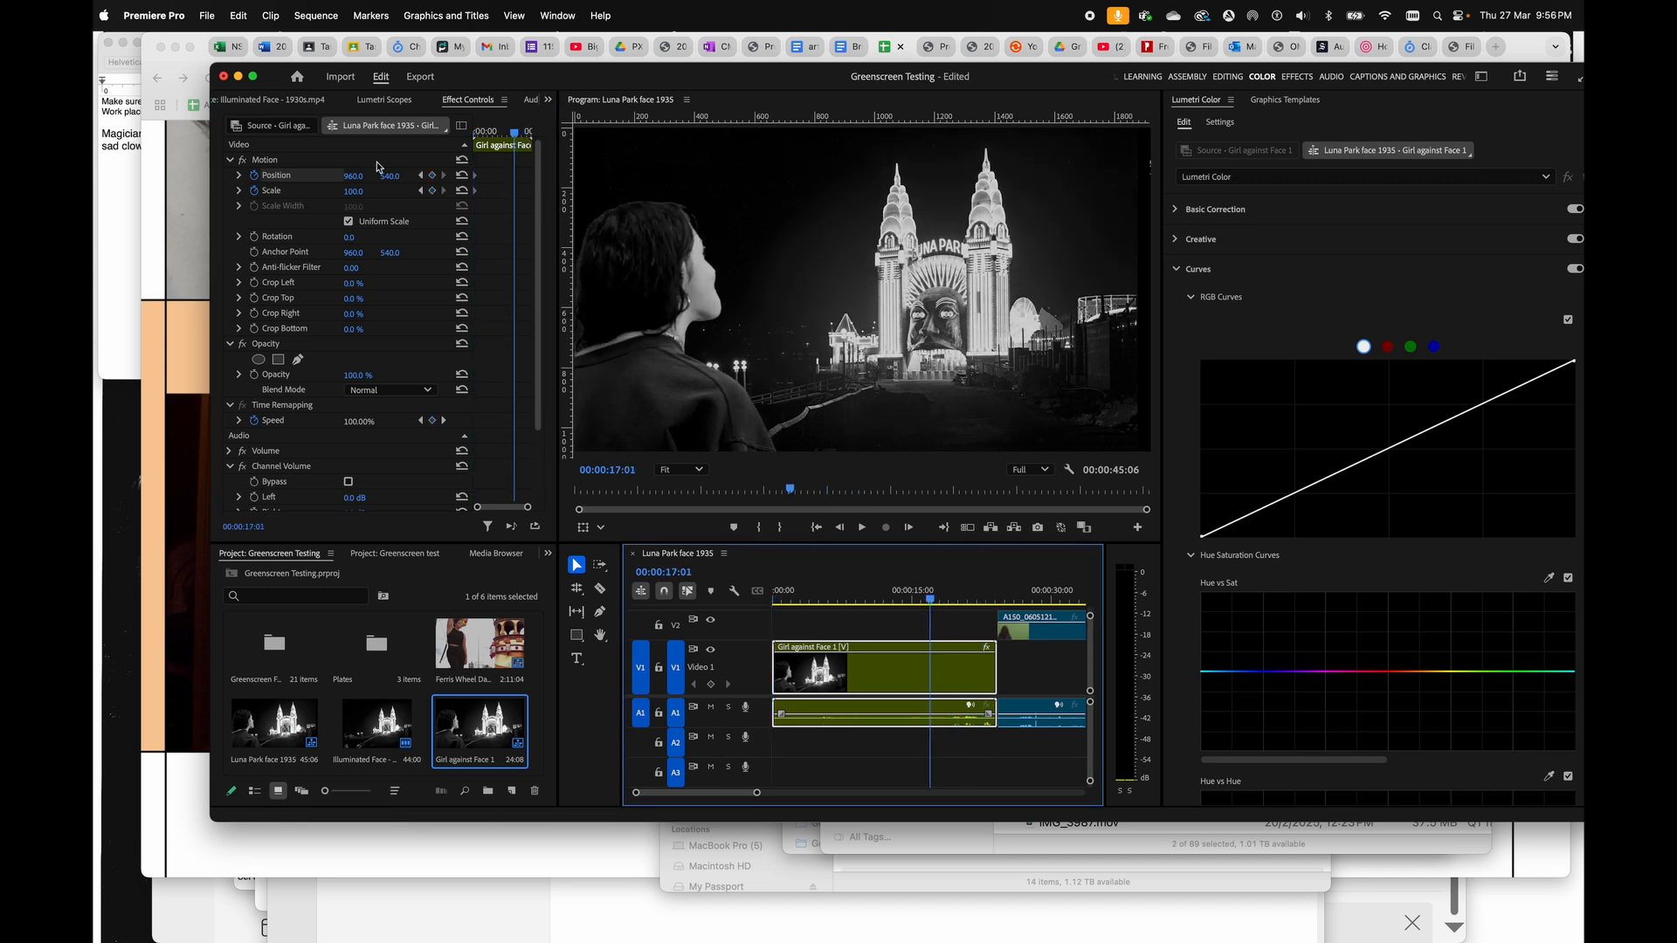
{"action": "left_click", "coordinate": [431, 176]}
{"action": "left_click", "coordinate": [431, 190]}
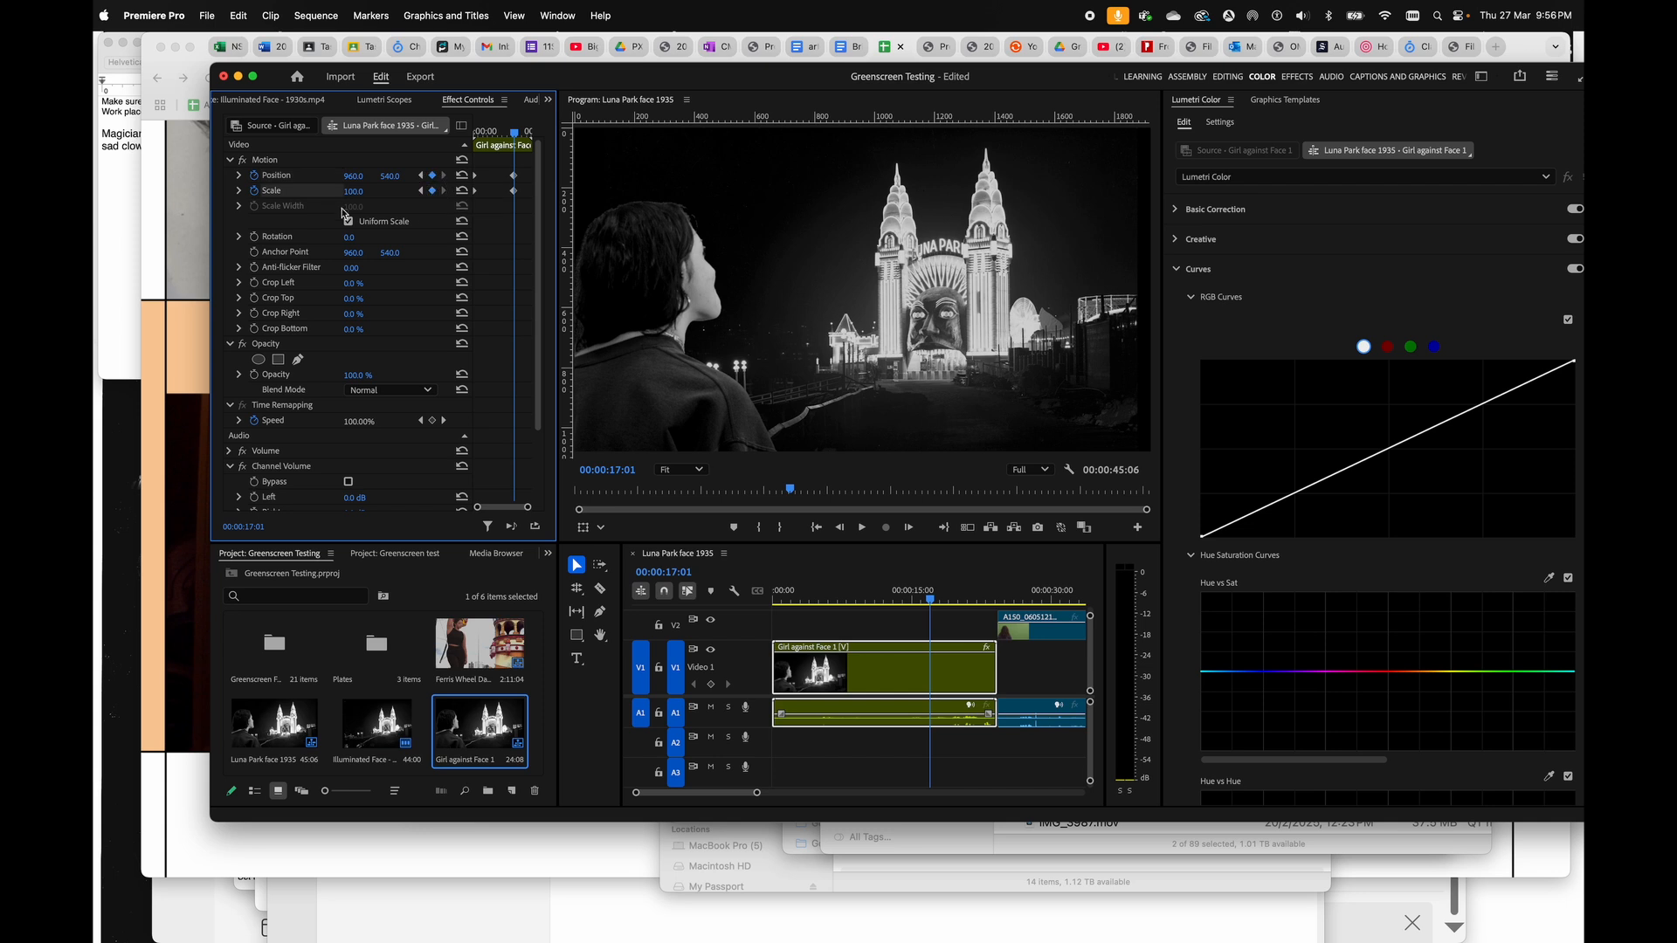
{"action": "left_click_drag", "start_coordinate": [354, 190], "coordinate": [267, 176]}
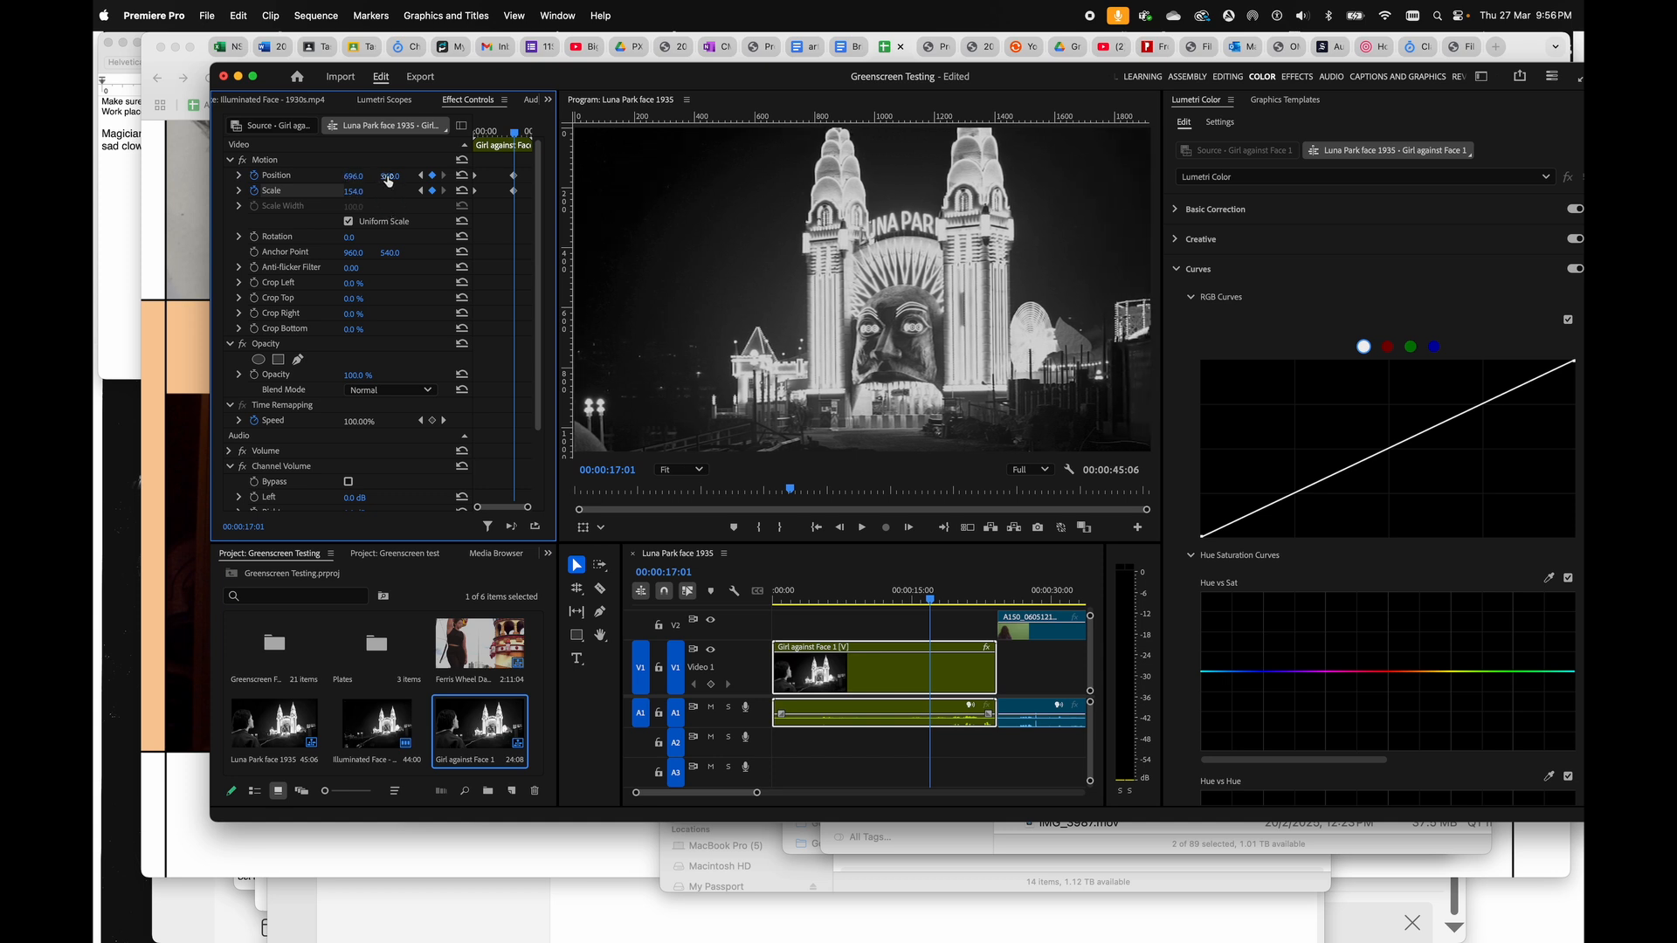
{"action": "left_click_drag", "start_coordinate": [389, 175], "coordinate": [441, 176]}
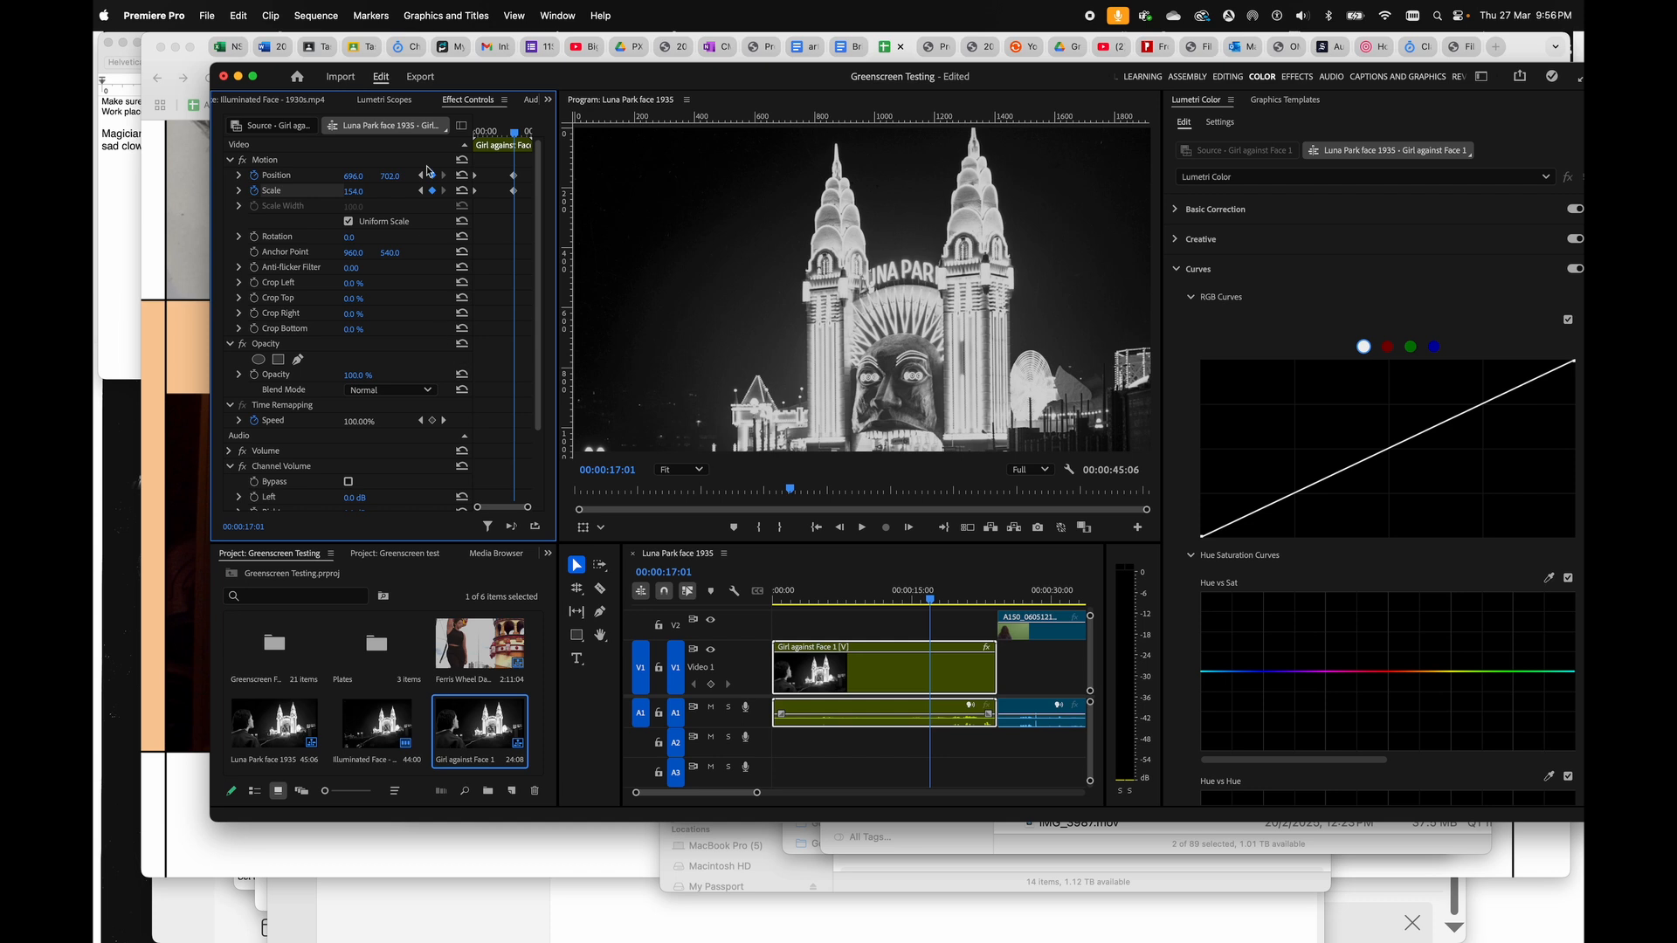
- Play back the nest's push-in animation from the beginning and return the playhead to the sequence start
{"action": "left_click_drag", "start_coordinate": [794, 592], "coordinate": [760, 598]}
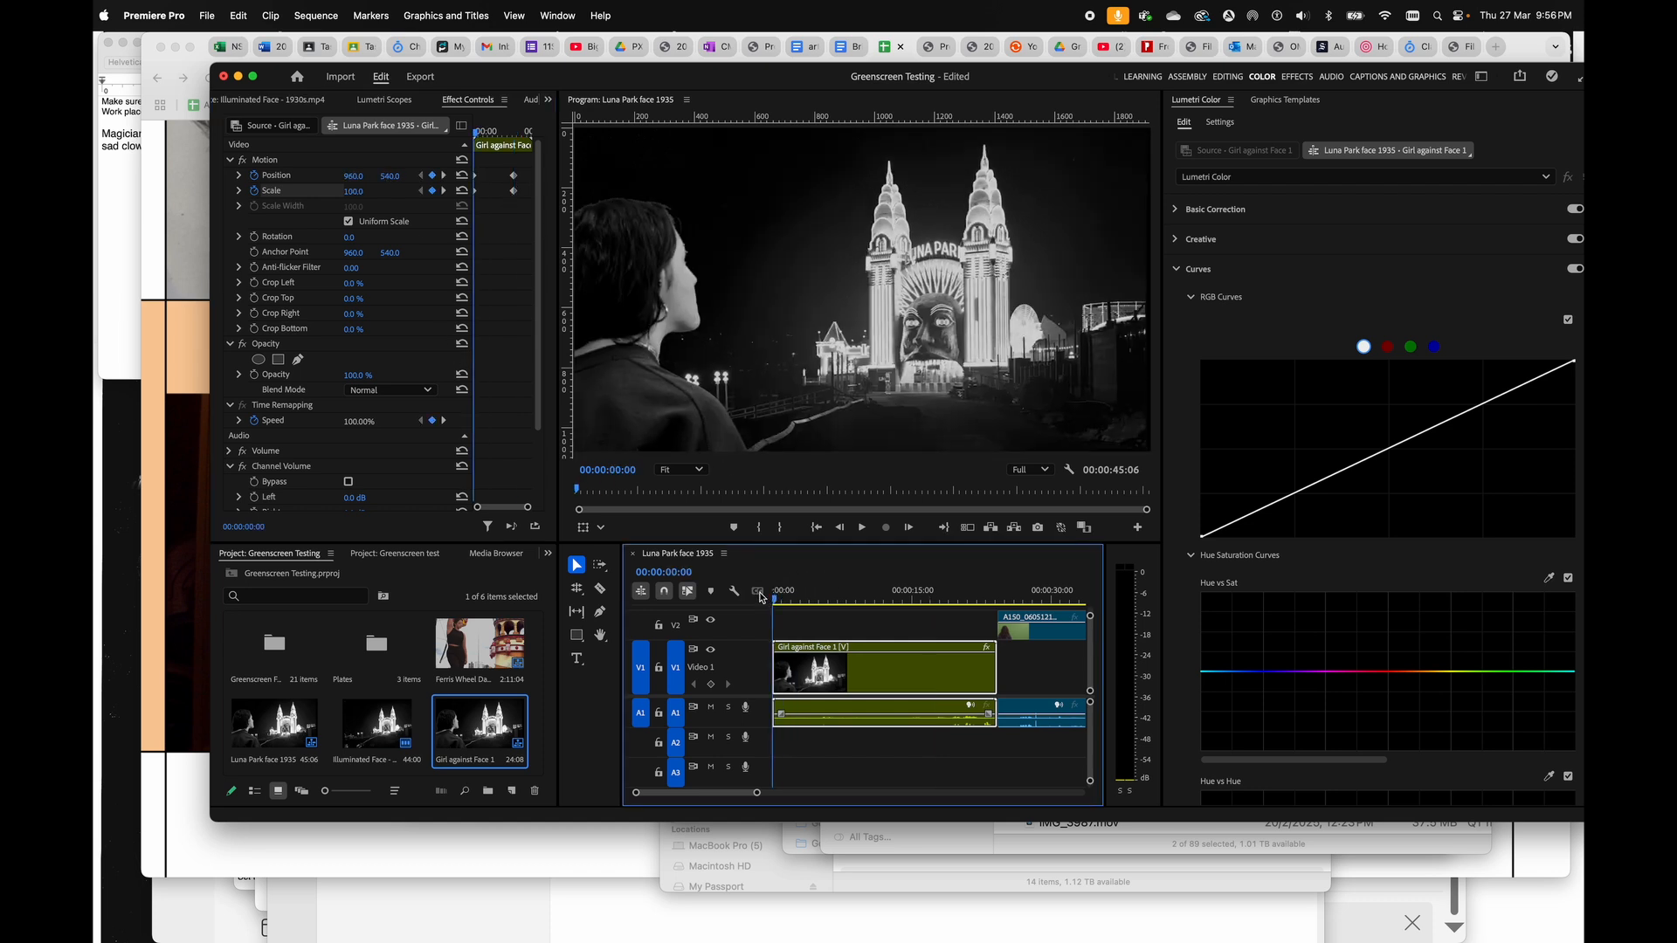
{"action": "key", "text": "space"}
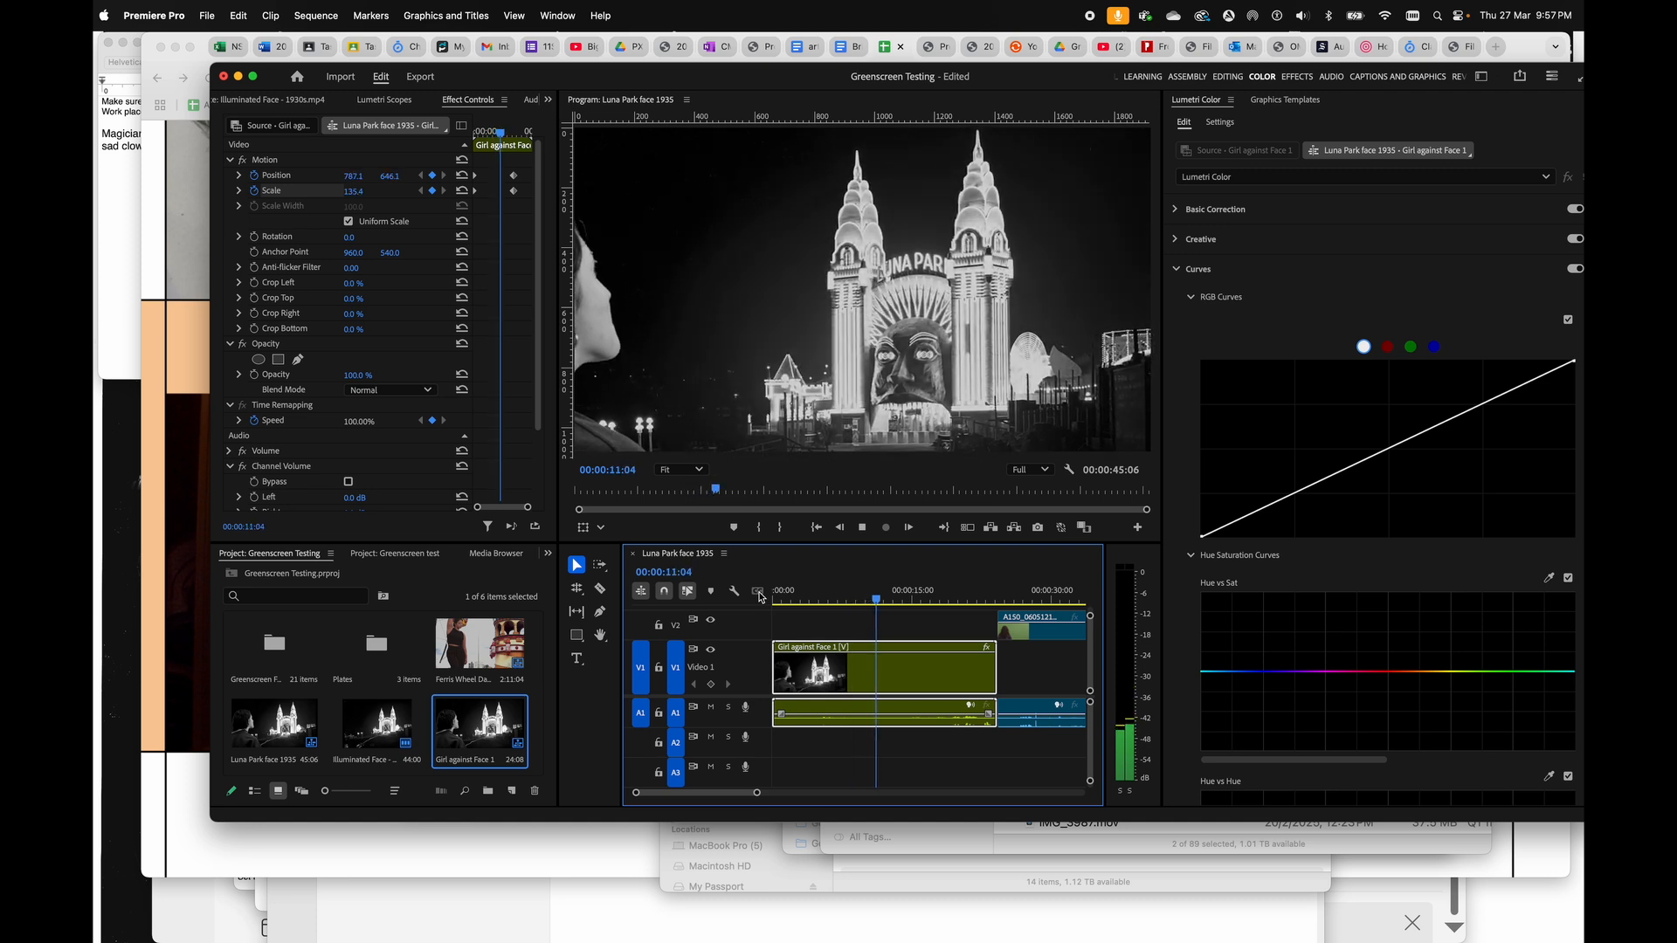
{"action": "key", "text": "space"}
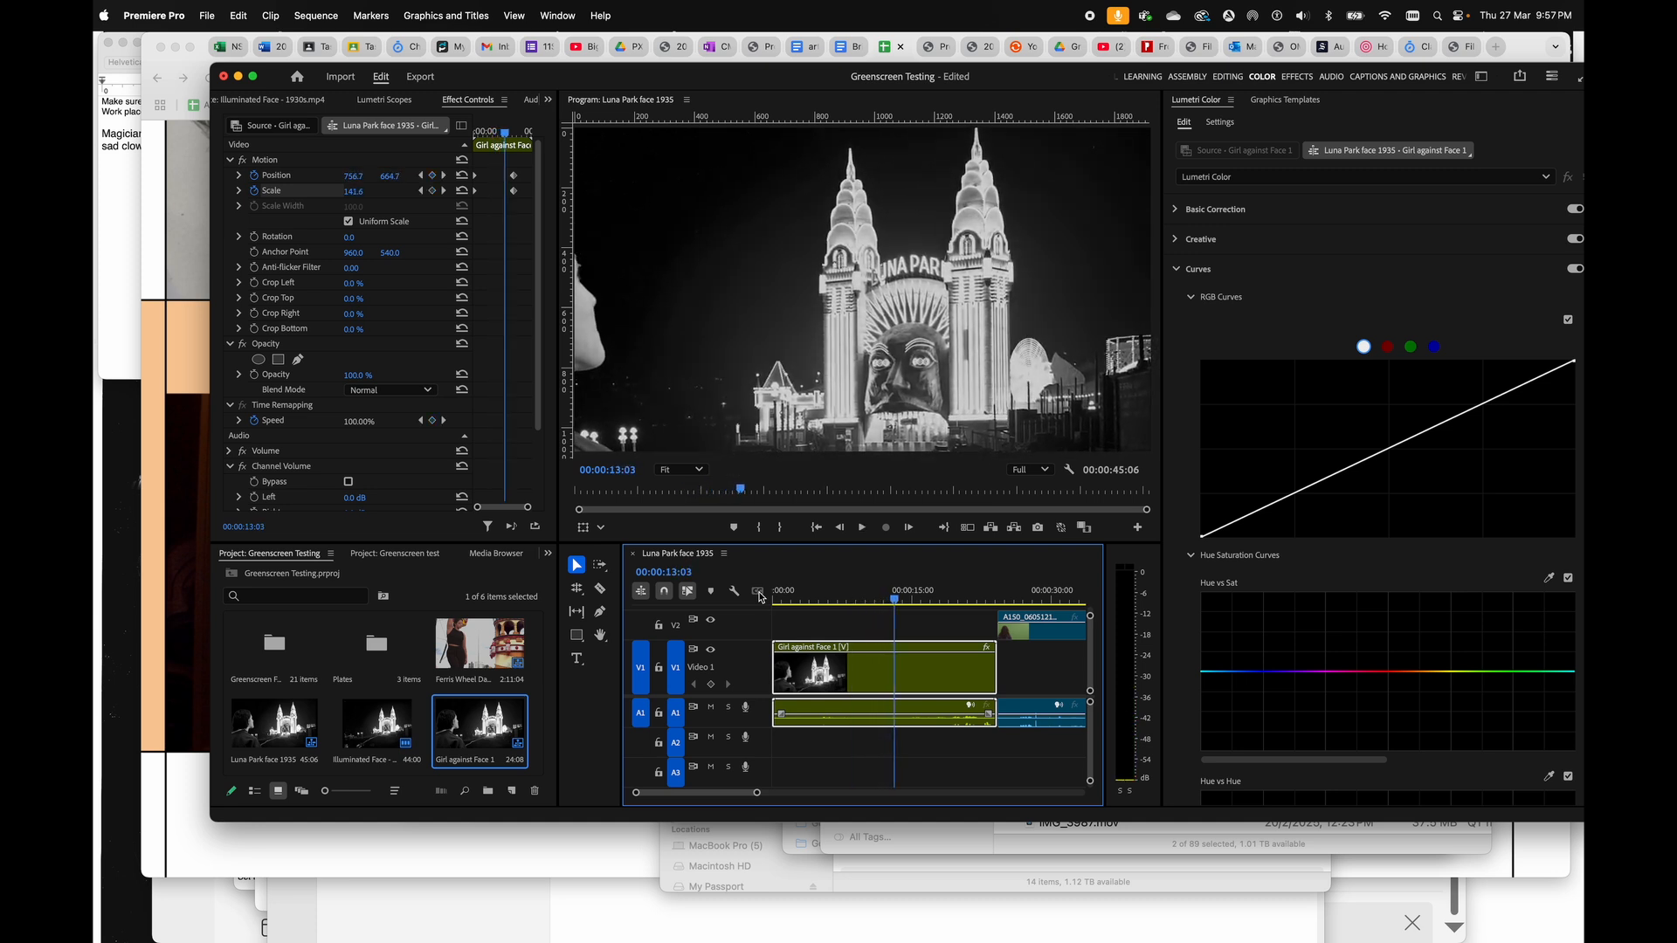
{"action": "left_click_drag", "start_coordinate": [845, 590], "coordinate": [774, 603]}
{"action": "key", "text": "minus"}
{"action": "key", "text": "minus"}
{"action": "key", "text": "minus"}
{"action": "left_click", "coordinate": [801, 598]}
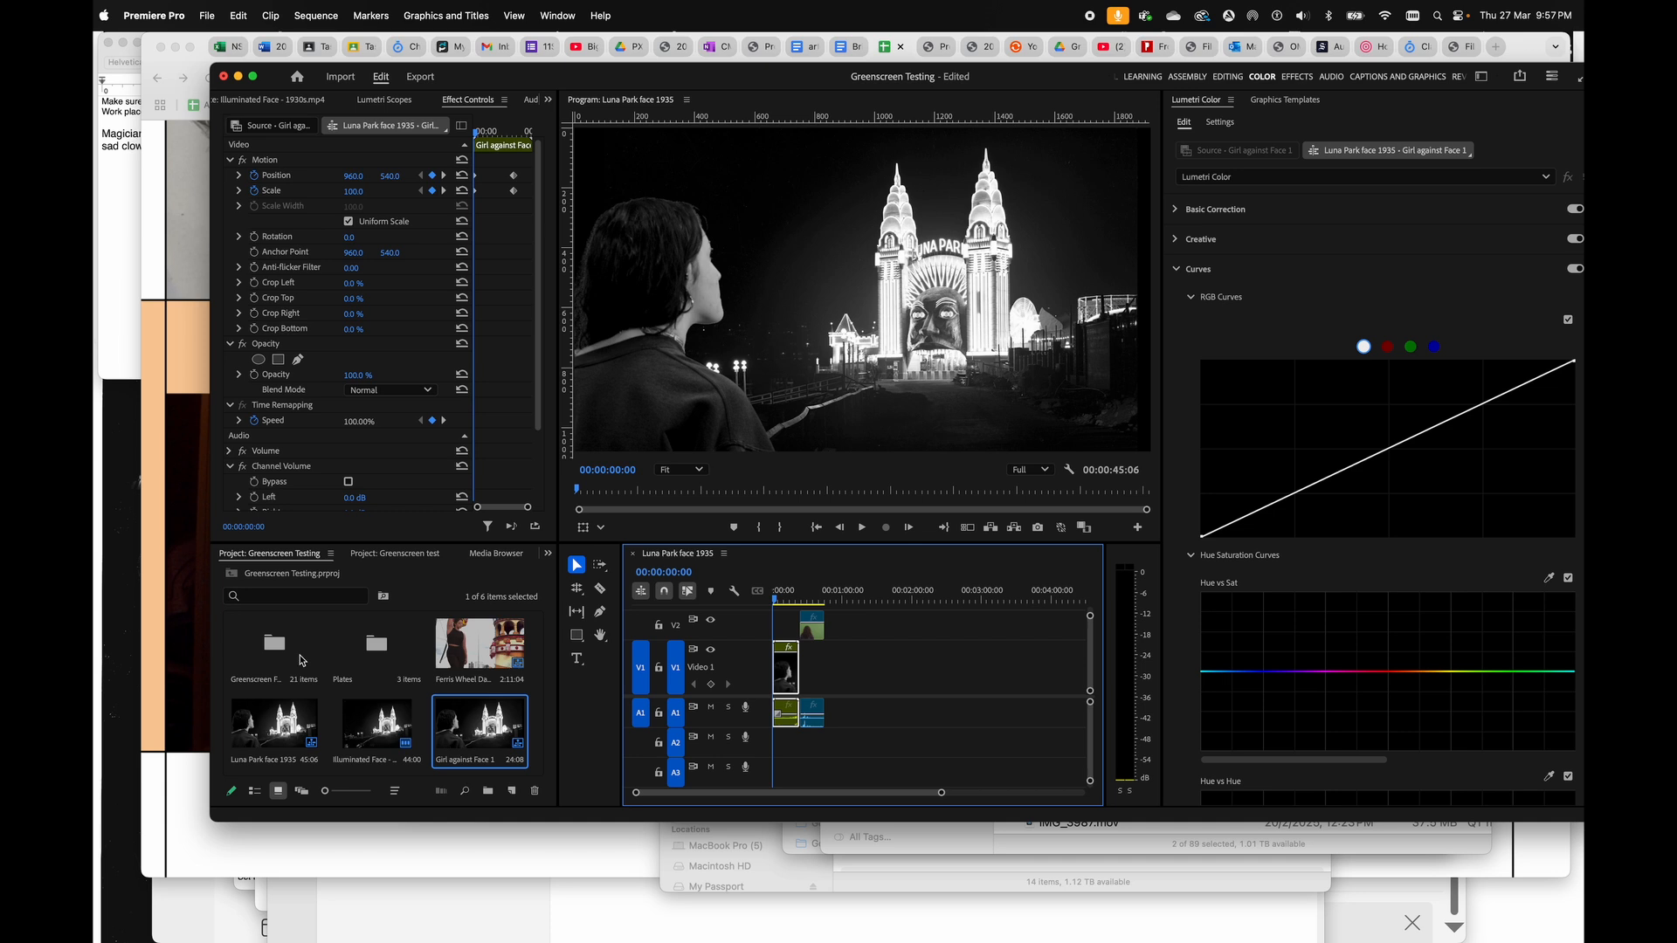